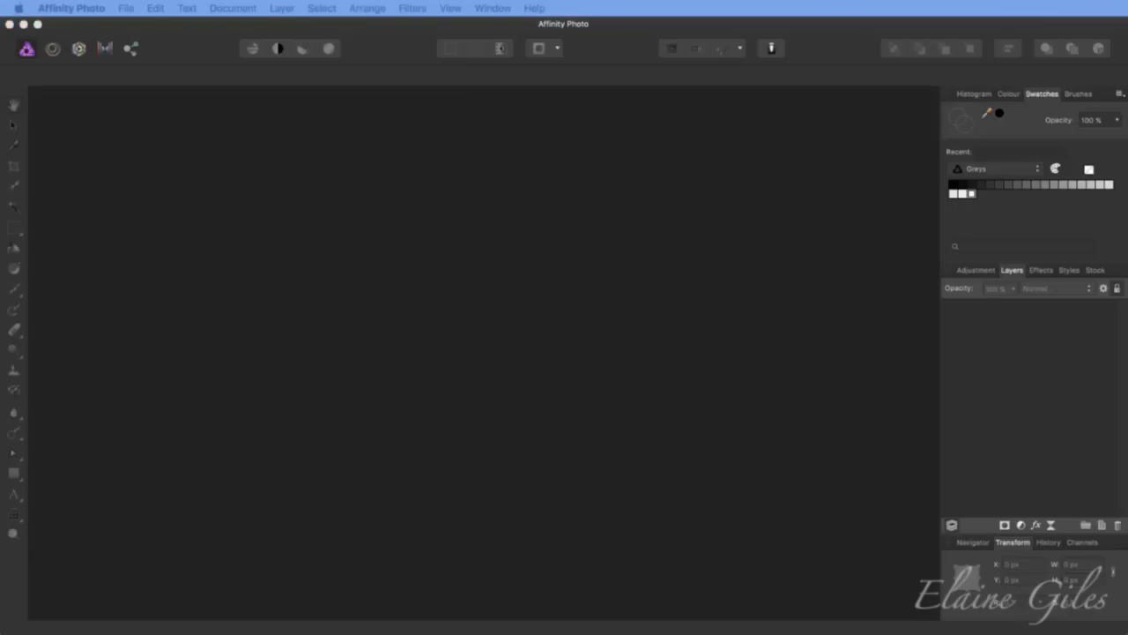
- Open the RAW photo 20061026_0051.CR2 from the 01 - RAW folder
{"action": "left_click", "coordinate": [126, 8]}
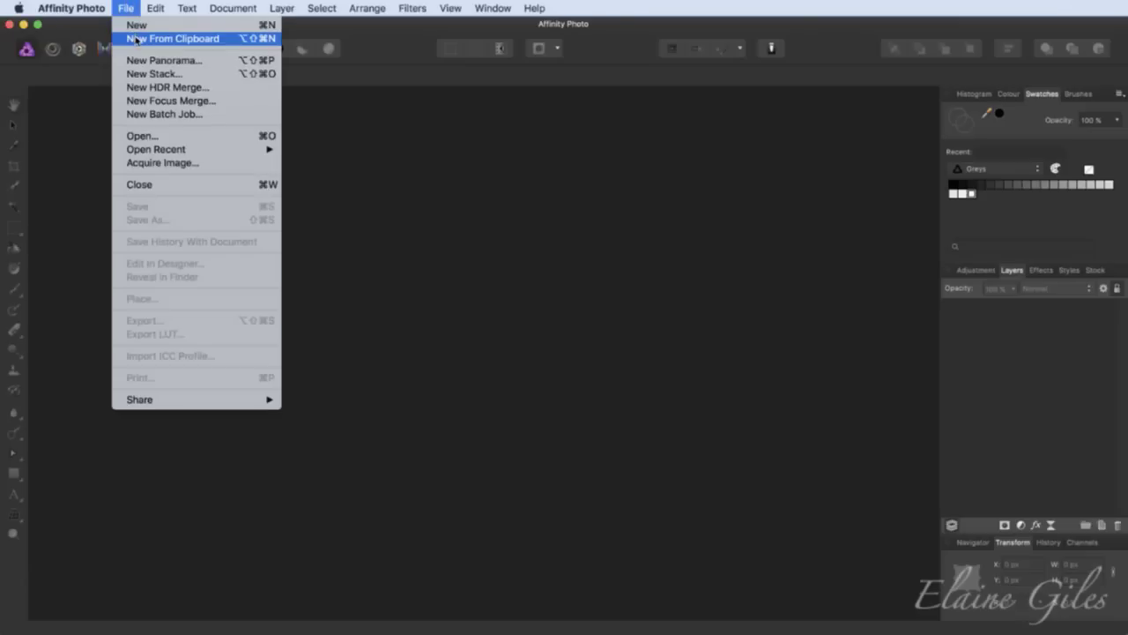
{"action": "left_click", "coordinate": [163, 136]}
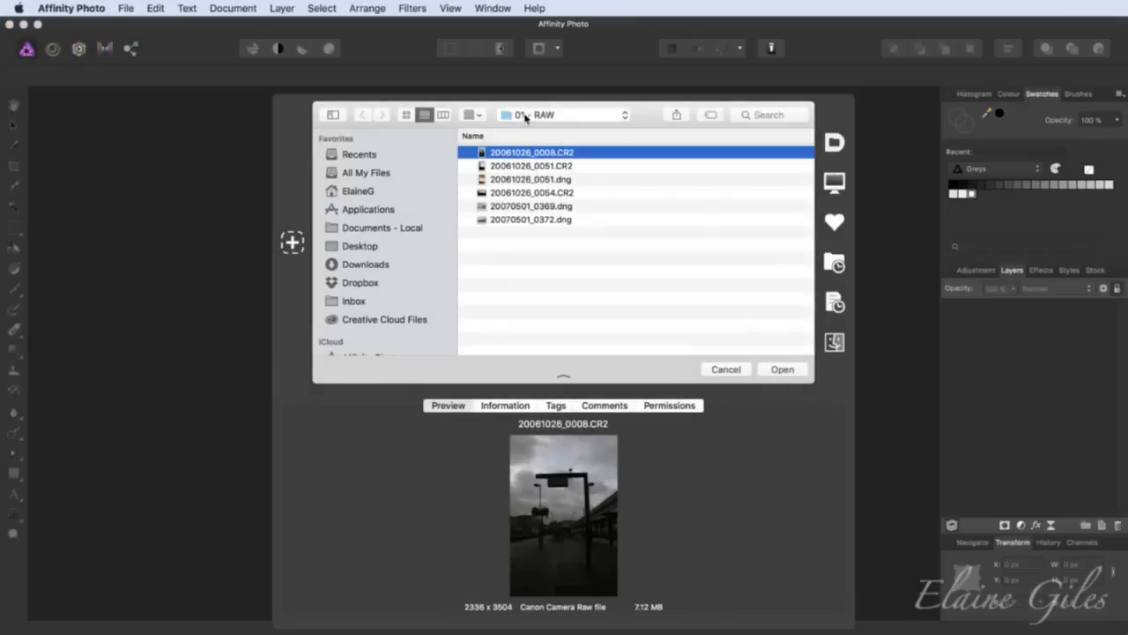
{"action": "left_click", "coordinate": [526, 117]}
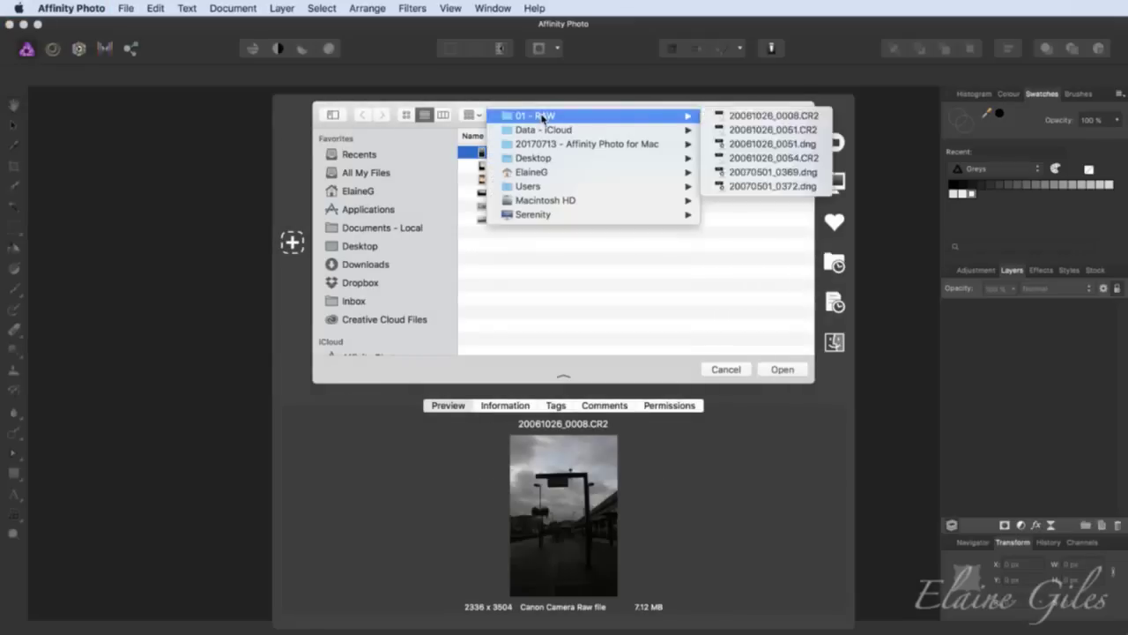
{"action": "left_click", "coordinate": [534, 114]}
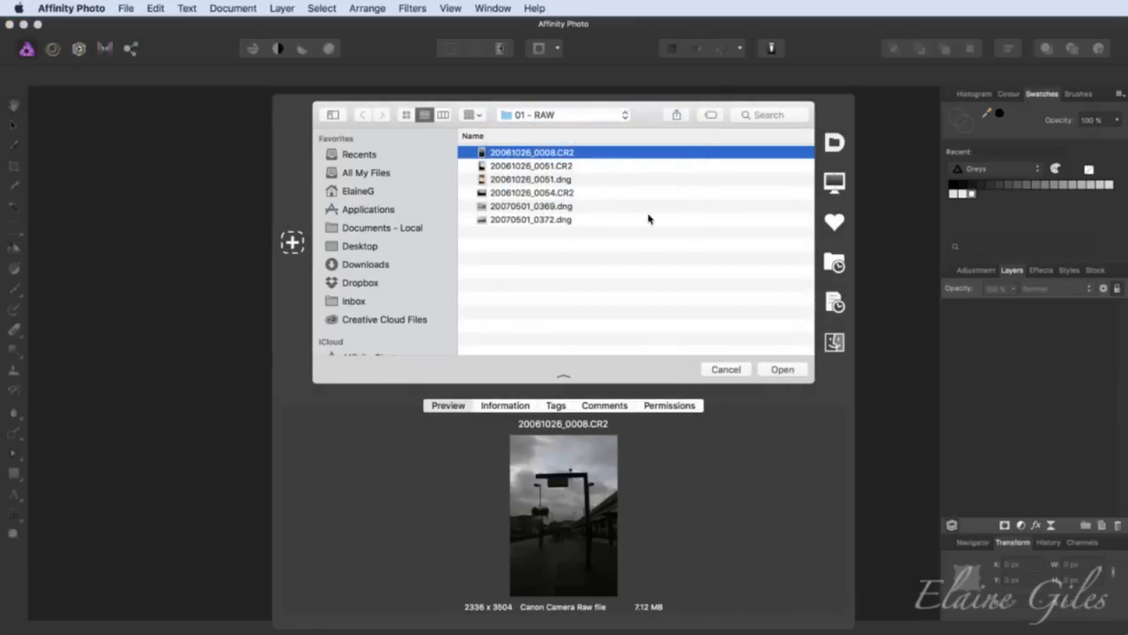
{"action": "left_click", "coordinate": [573, 167]}
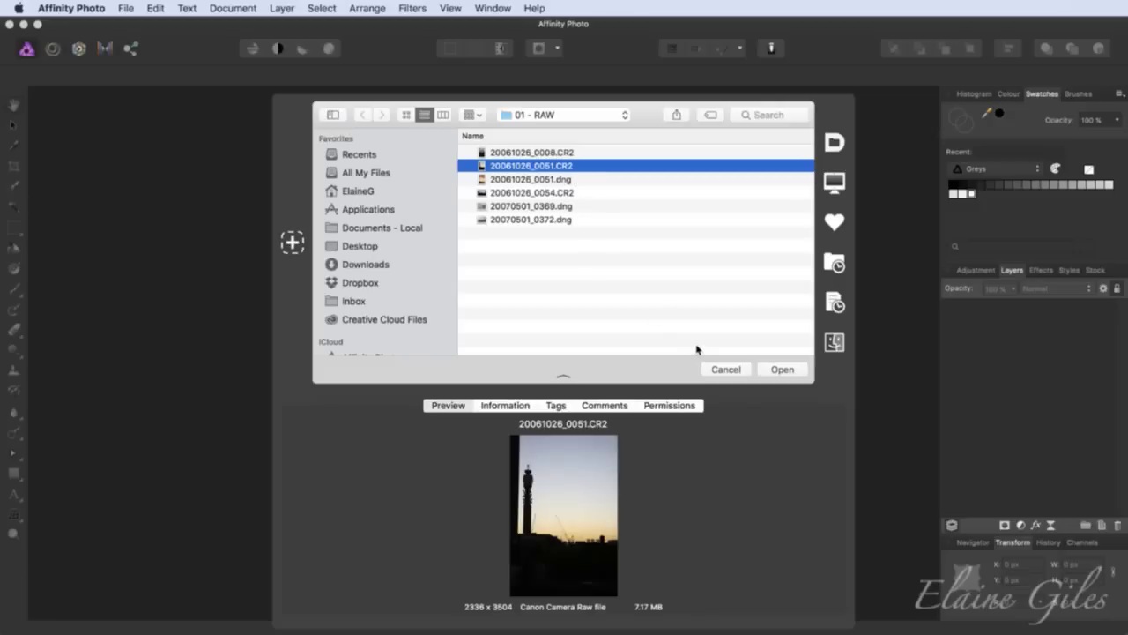
{"action": "left_click", "coordinate": [781, 368]}
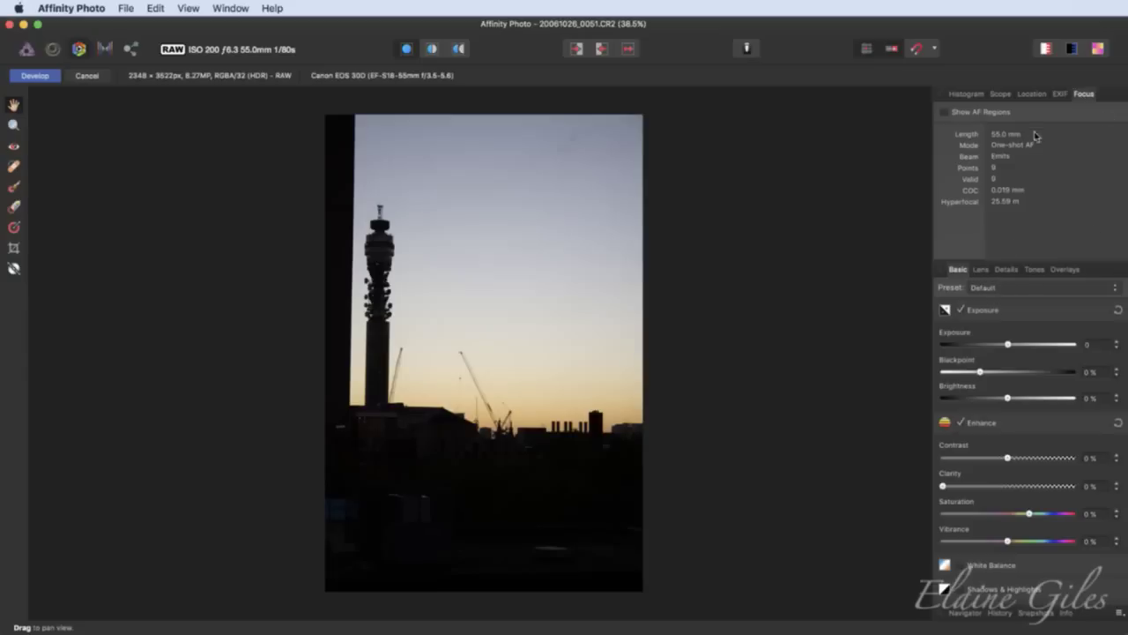
- Review the photo's histogram, scope, location, EXIF and focus information, and check for clipped highlights
{"action": "left_click", "coordinate": [968, 94]}
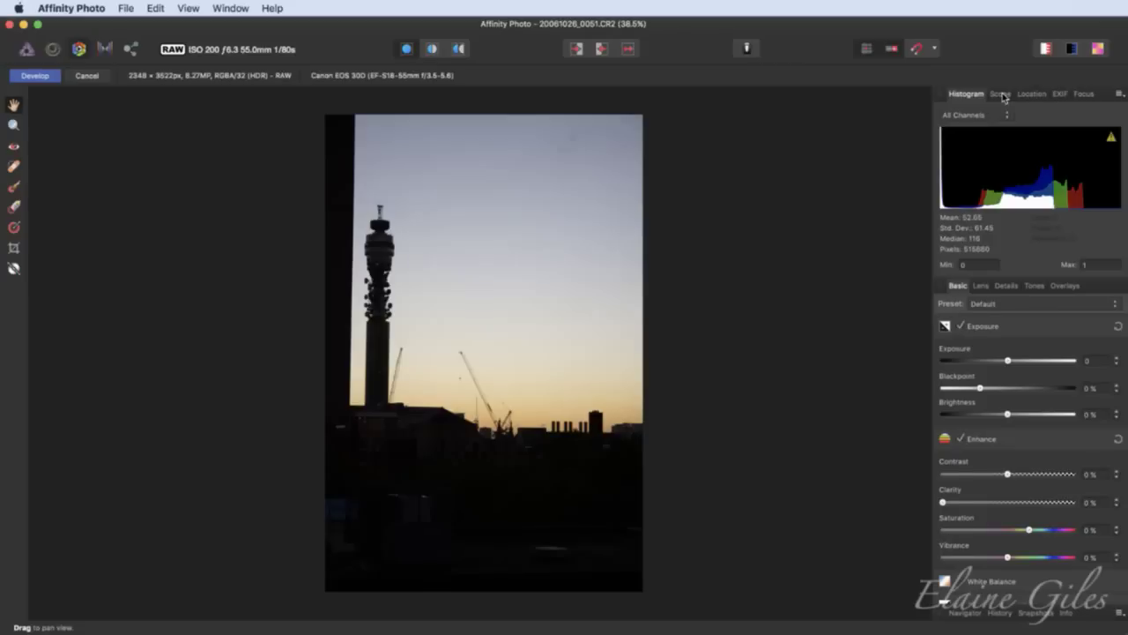
{"action": "left_click", "coordinate": [1002, 94]}
{"action": "left_click", "coordinate": [1038, 95]}
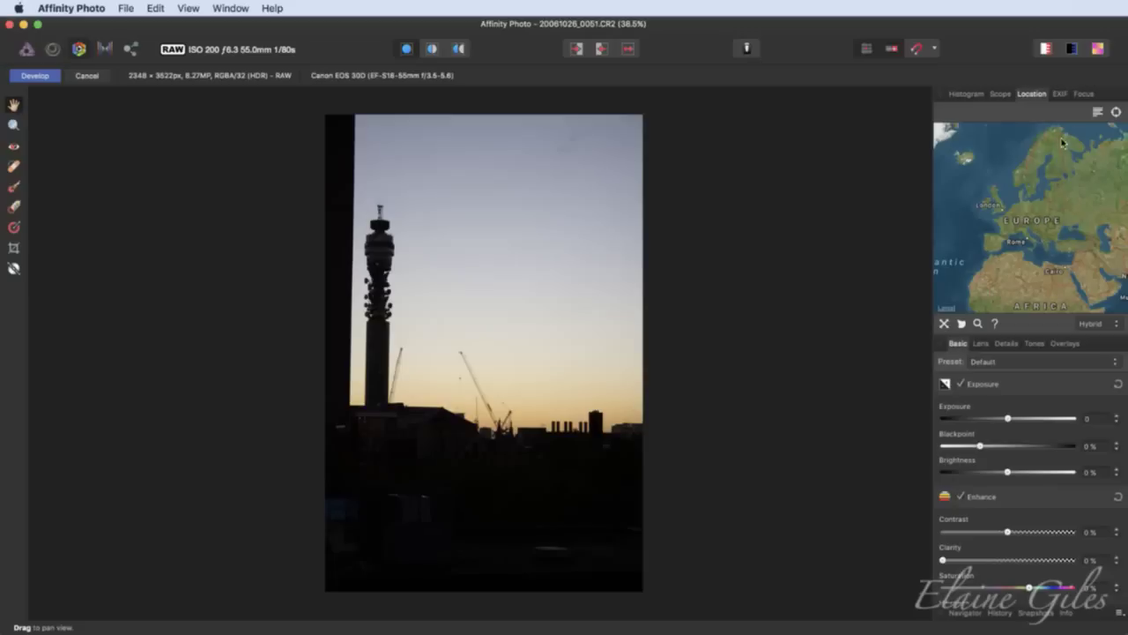
{"action": "left_click", "coordinate": [1060, 94]}
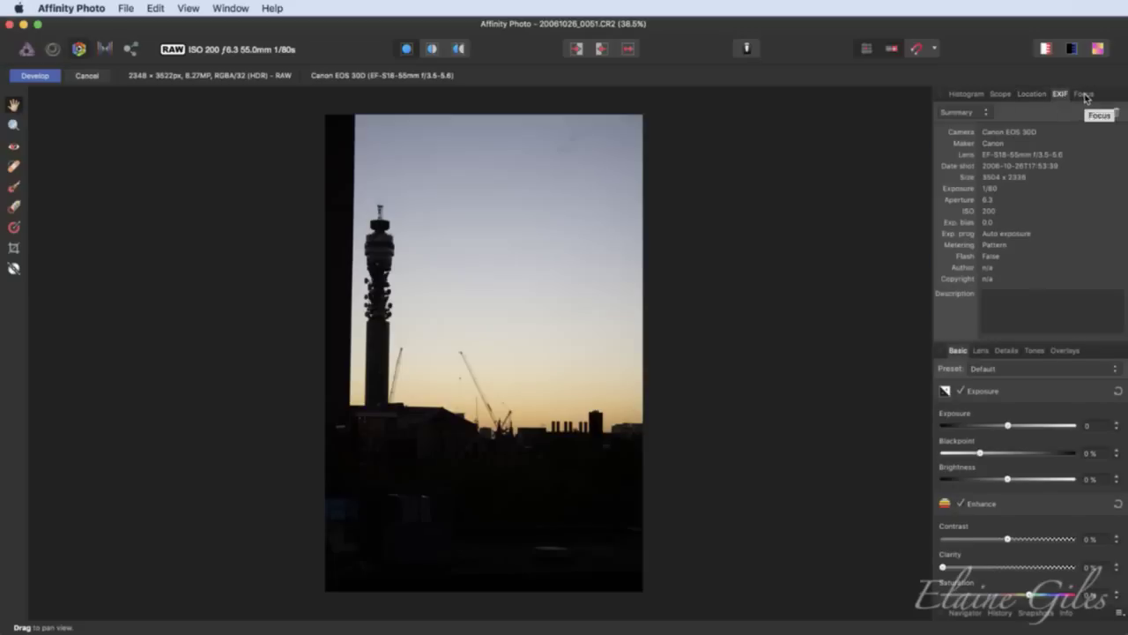
{"action": "left_click", "coordinate": [1084, 94]}
{"action": "left_click", "coordinate": [1060, 94]}
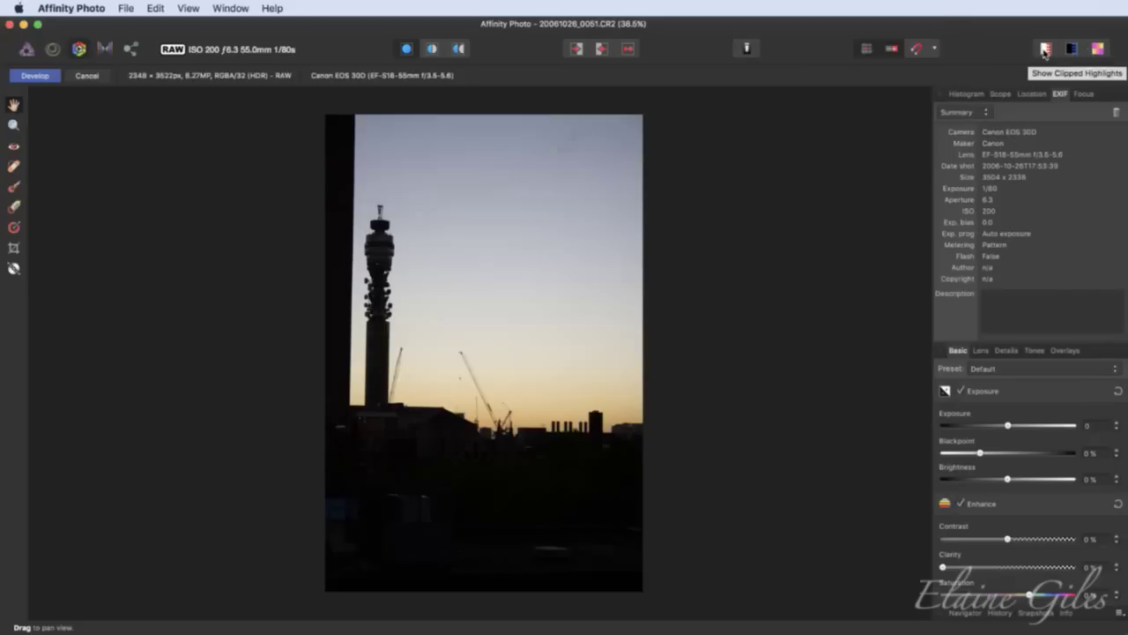
{"action": "left_click", "coordinate": [1044, 51]}
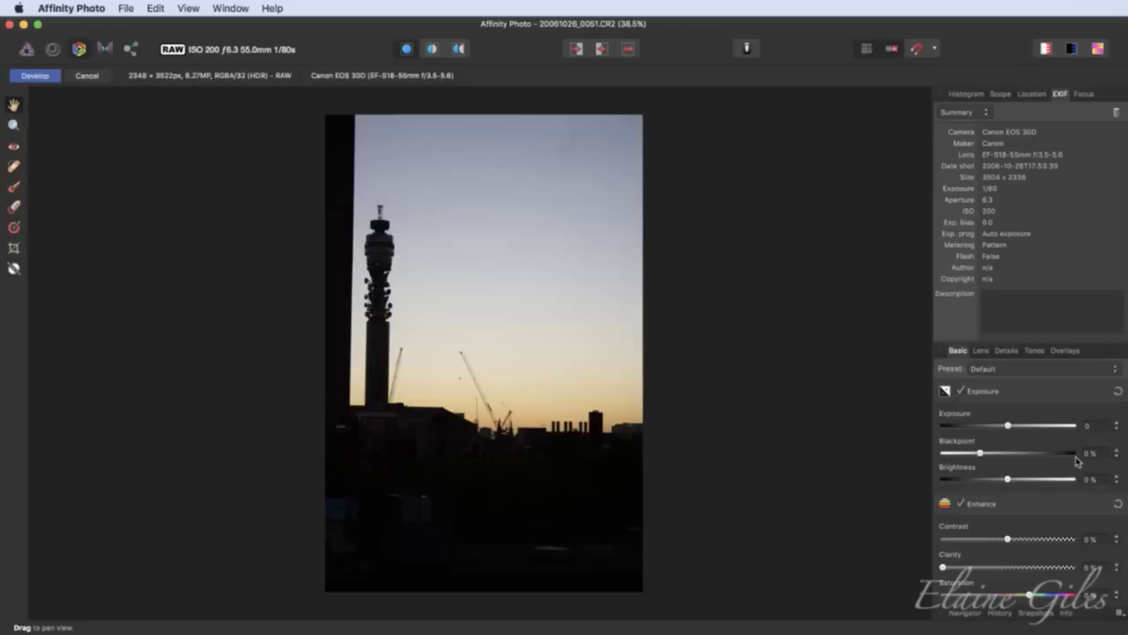
- Raise the photo's exposure to 2
{"action": "scroll", "coordinate": [1076, 461], "scroll_direction": "down", "scroll_amount": 2}
{"action": "scroll", "coordinate": [1077, 461], "scroll_direction": "up", "scroll_amount": 1}
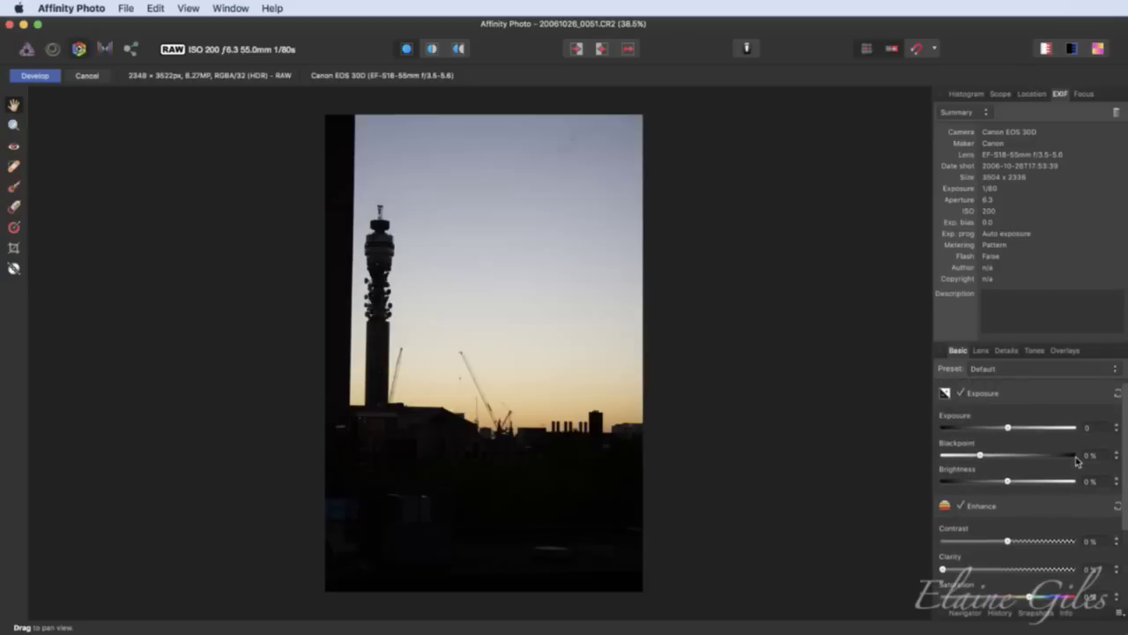
{"action": "scroll", "coordinate": [1076, 462], "scroll_direction": "down", "scroll_amount": 4}
{"action": "scroll", "coordinate": [1076, 461], "scroll_direction": "up", "scroll_amount": 6}
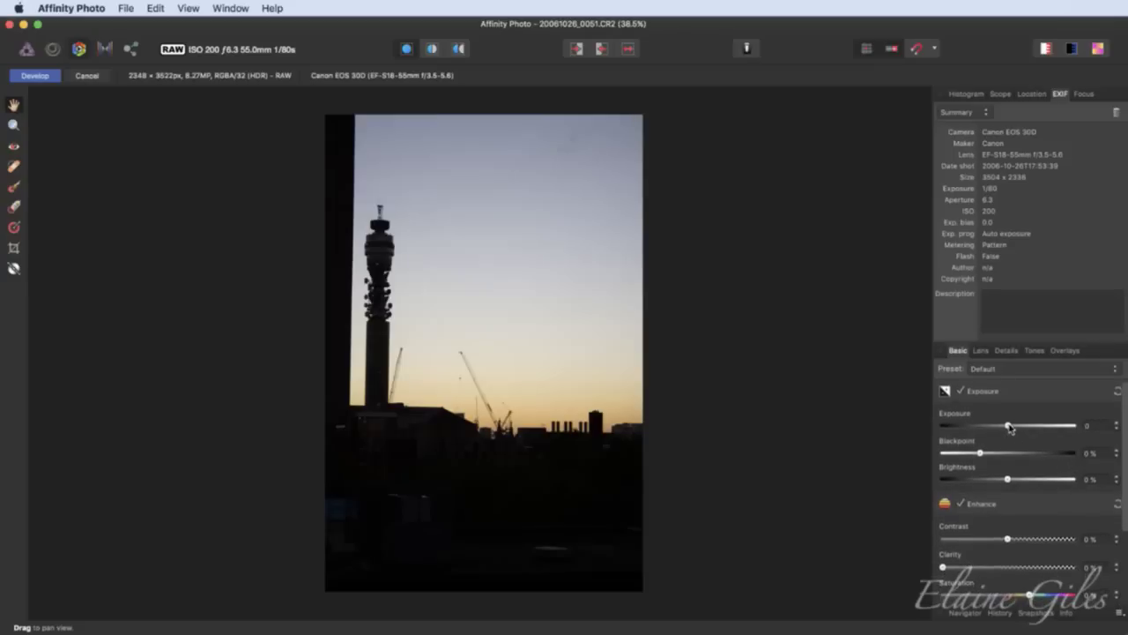
{"action": "left_click_drag", "start_coordinate": [1009, 426], "coordinate": [1077, 427]}
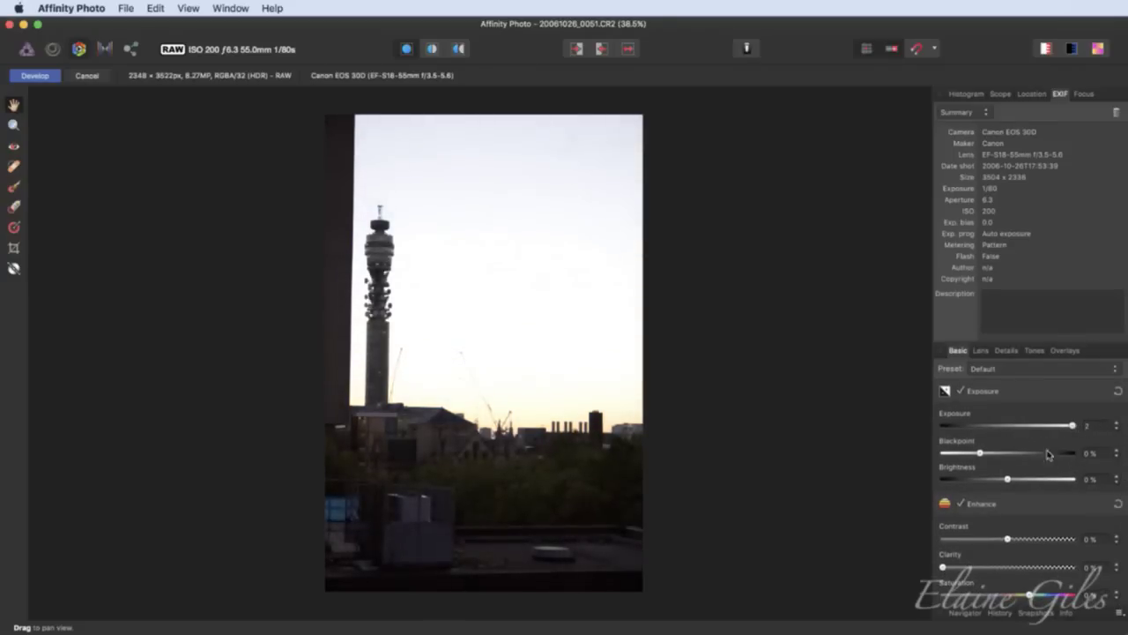
- Examine the shadow detail in the rooftops, trees and buildings in the lower part of the photo
{"action": "scroll", "coordinate": [471, 589], "scroll_direction": "down", "scroll_amount": 1}
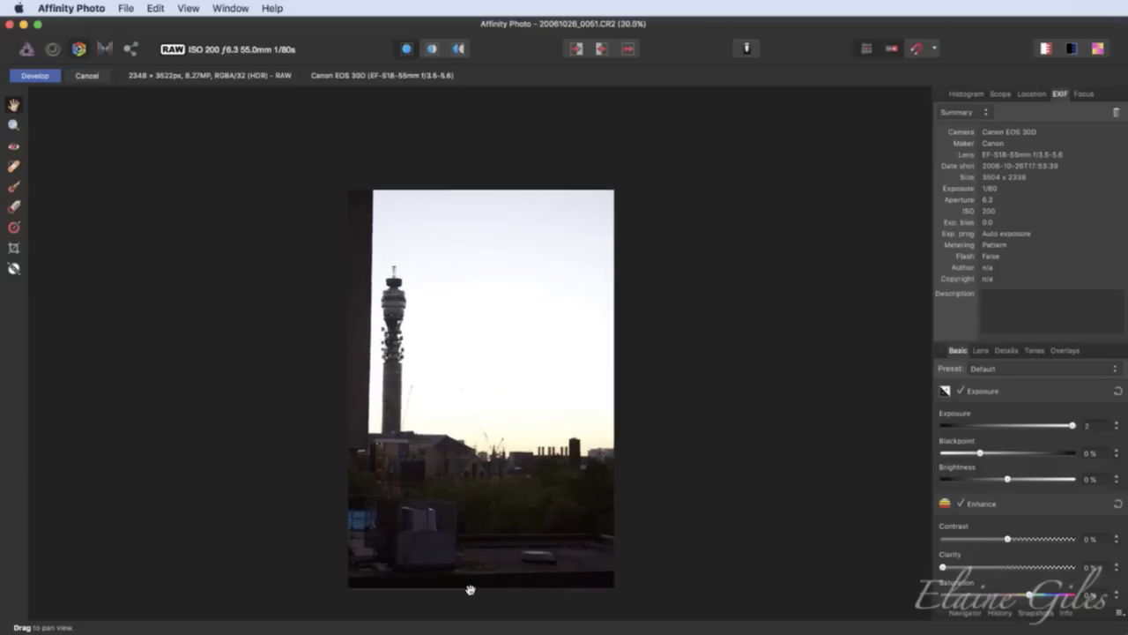
{"action": "scroll", "coordinate": [470, 590], "scroll_direction": "up", "scroll_amount": 5}
{"action": "scroll", "coordinate": [471, 590], "scroll_direction": "up", "scroll_amount": 1}
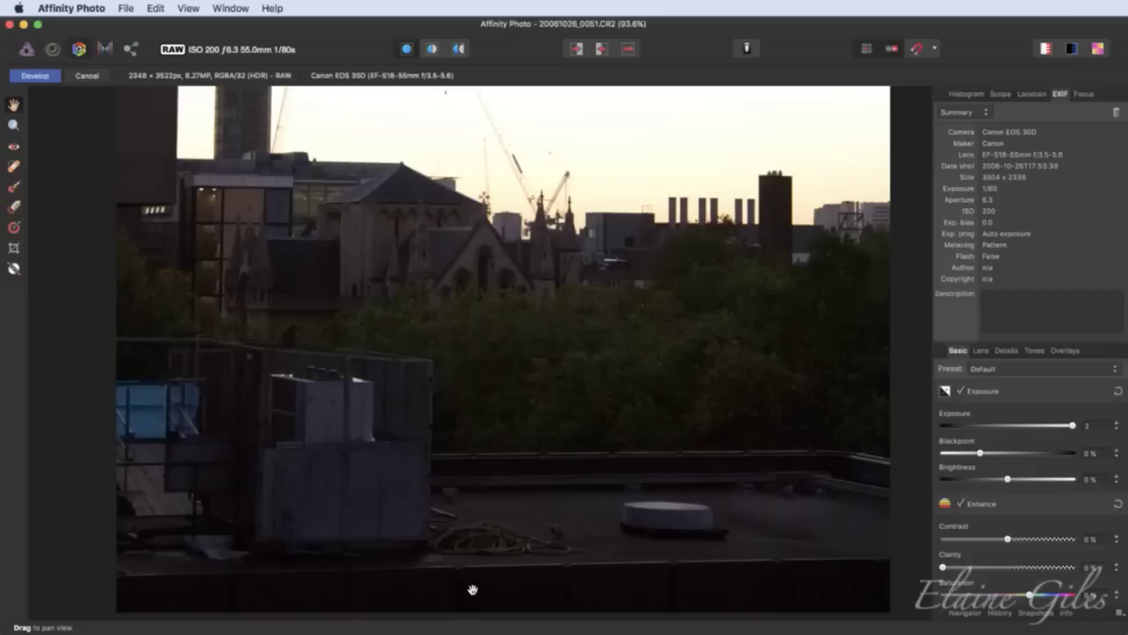
{"action": "scroll", "coordinate": [472, 589], "scroll_direction": "down", "scroll_amount": 2}
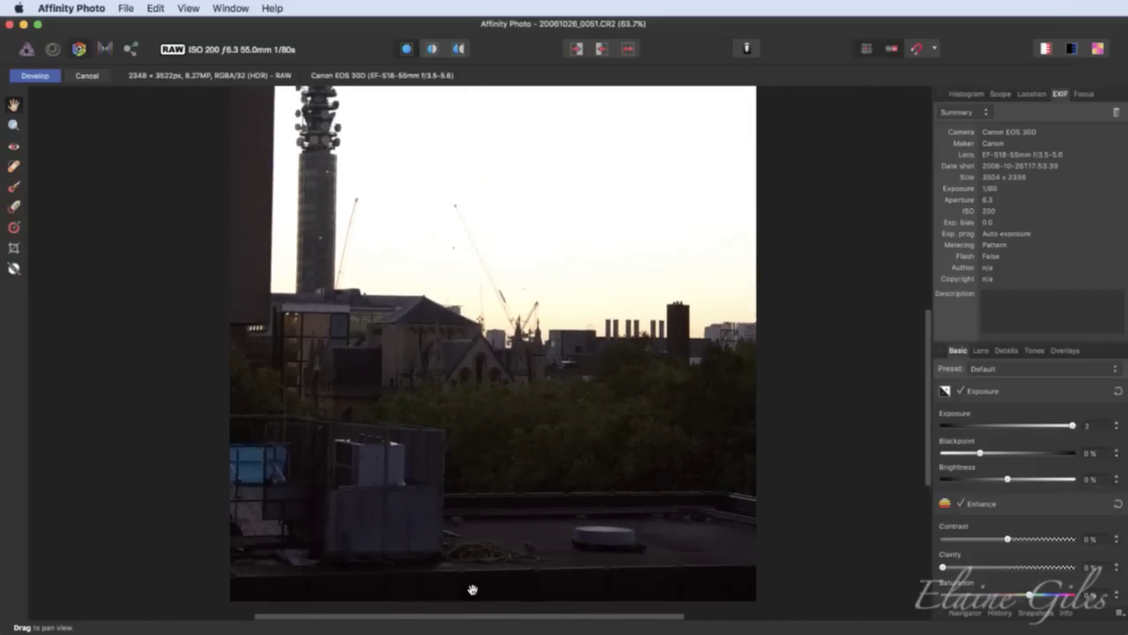
{"action": "scroll", "coordinate": [473, 590], "scroll_direction": "down", "scroll_amount": 1}
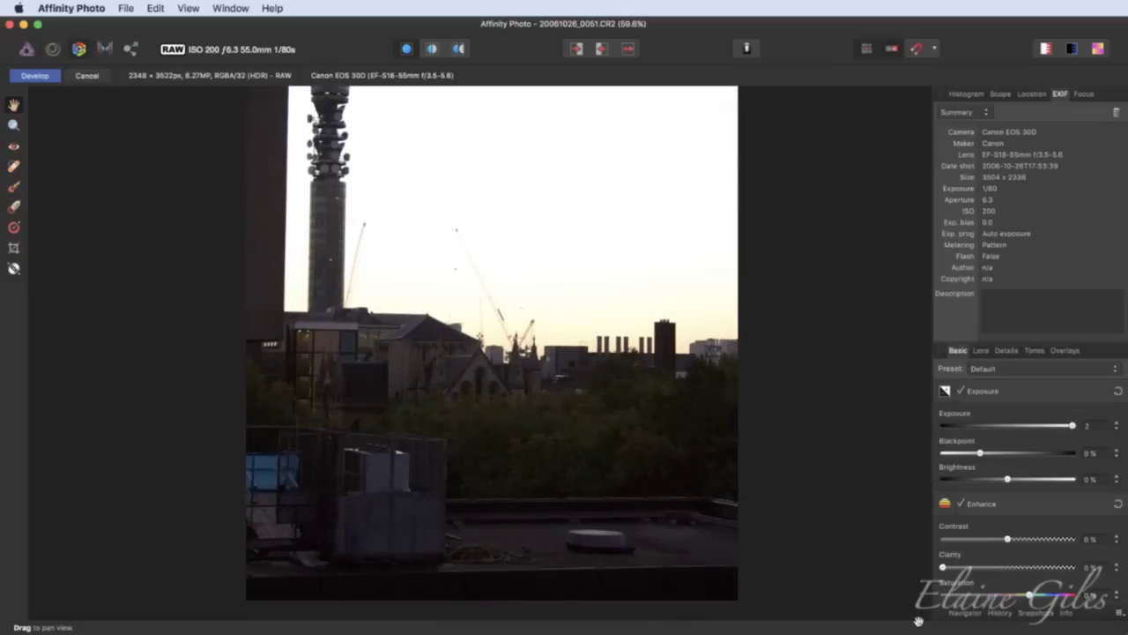
{"action": "scroll", "coordinate": [404, 566], "scroll_direction": "up", "scroll_amount": 3}
{"action": "scroll", "coordinate": [404, 566], "scroll_direction": "up", "scroll_amount": 2}
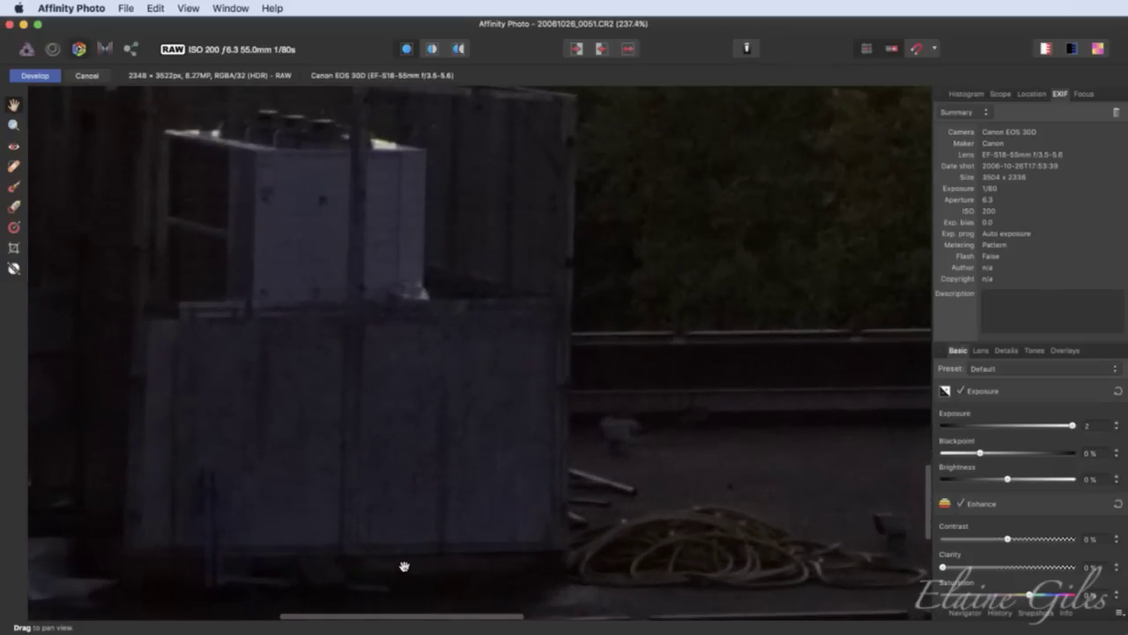
{"action": "scroll", "coordinate": [404, 566], "scroll_direction": "down", "scroll_amount": 3}
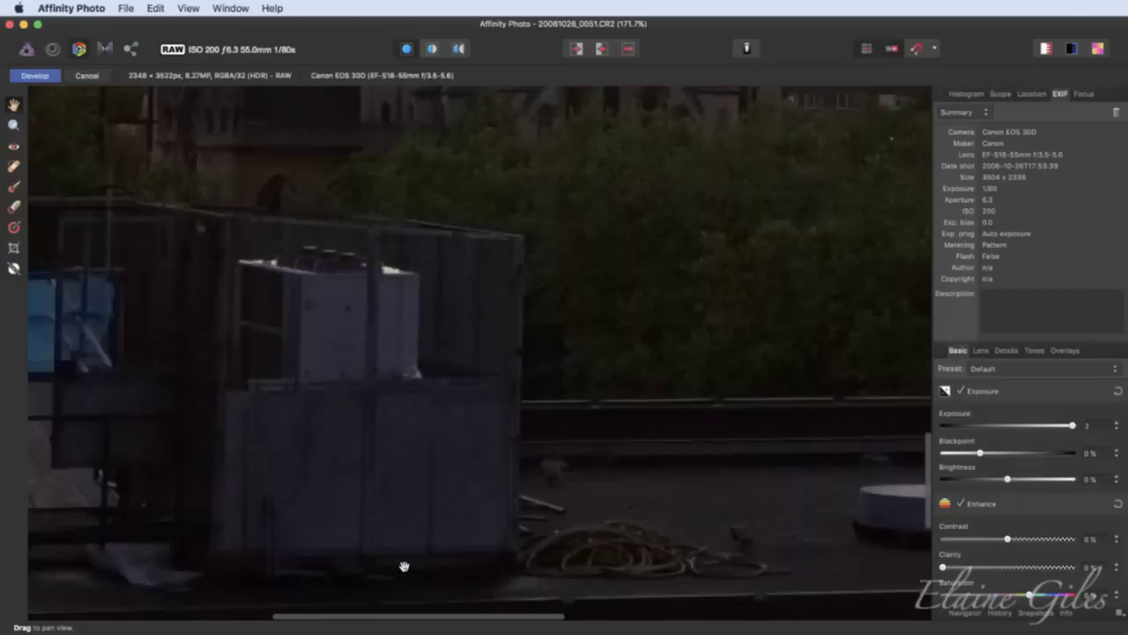
{"action": "scroll", "coordinate": [404, 566], "scroll_direction": "down", "scroll_amount": 2}
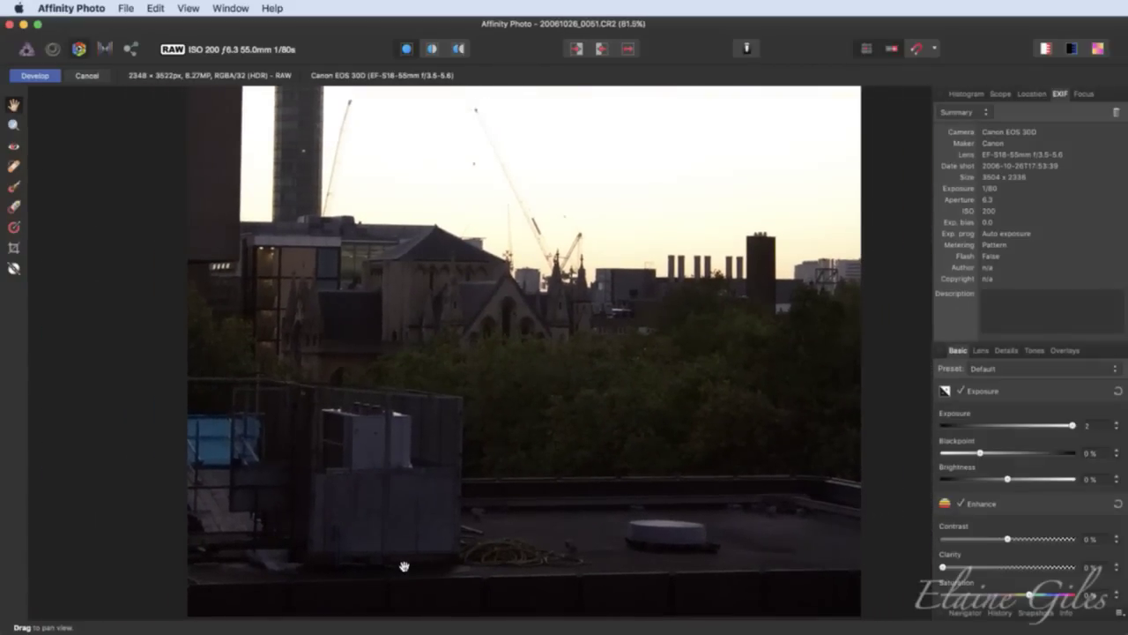
{"action": "scroll", "coordinate": [404, 566], "scroll_direction": "down", "scroll_amount": 4}
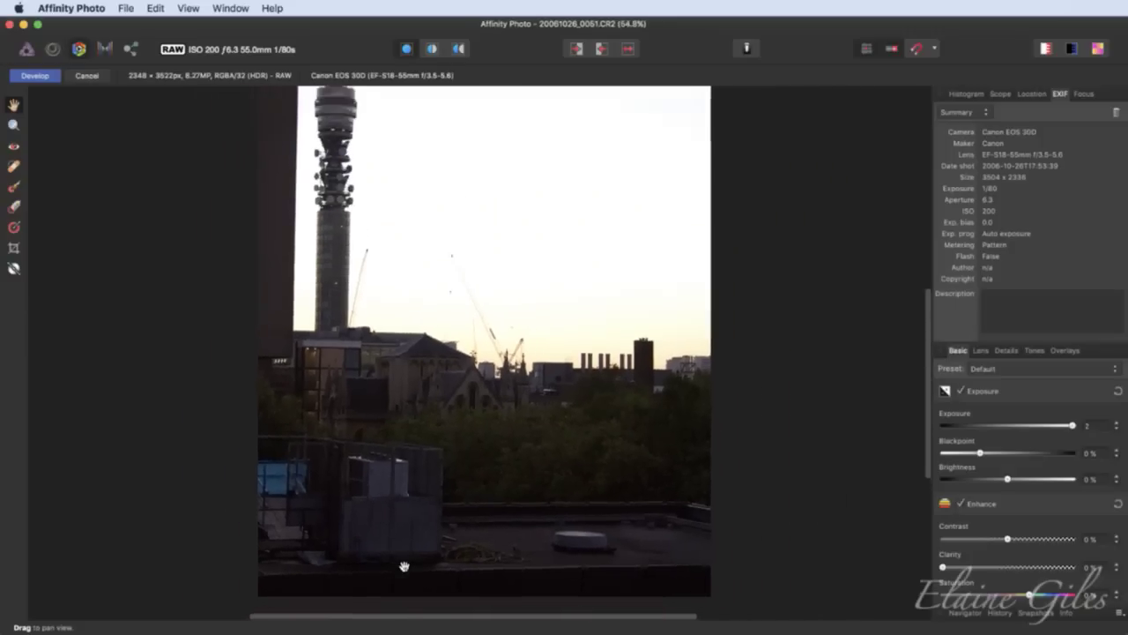
{"action": "scroll", "coordinate": [404, 566], "scroll_direction": "down", "scroll_amount": 1}
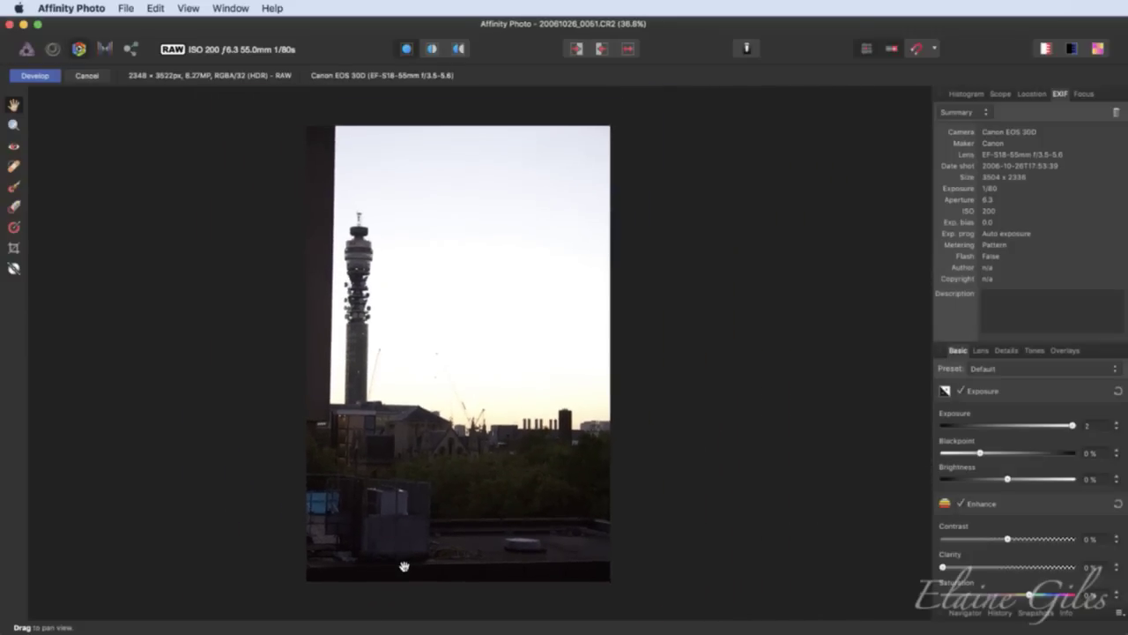
- Adjust the photo's exposure settings to an exposure of -0.392, a blackpoint of 5% and a brightness of 12%
{"action": "double_click", "coordinate": [1069, 426]}
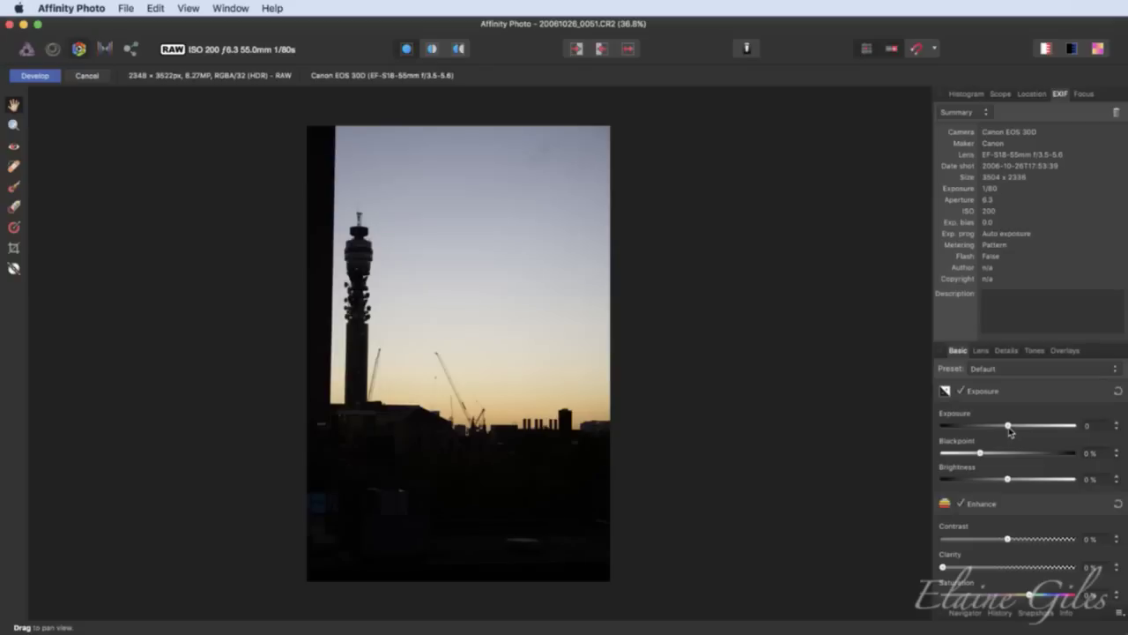
{"action": "left_click_drag", "start_coordinate": [1009, 427], "coordinate": [999, 454]}
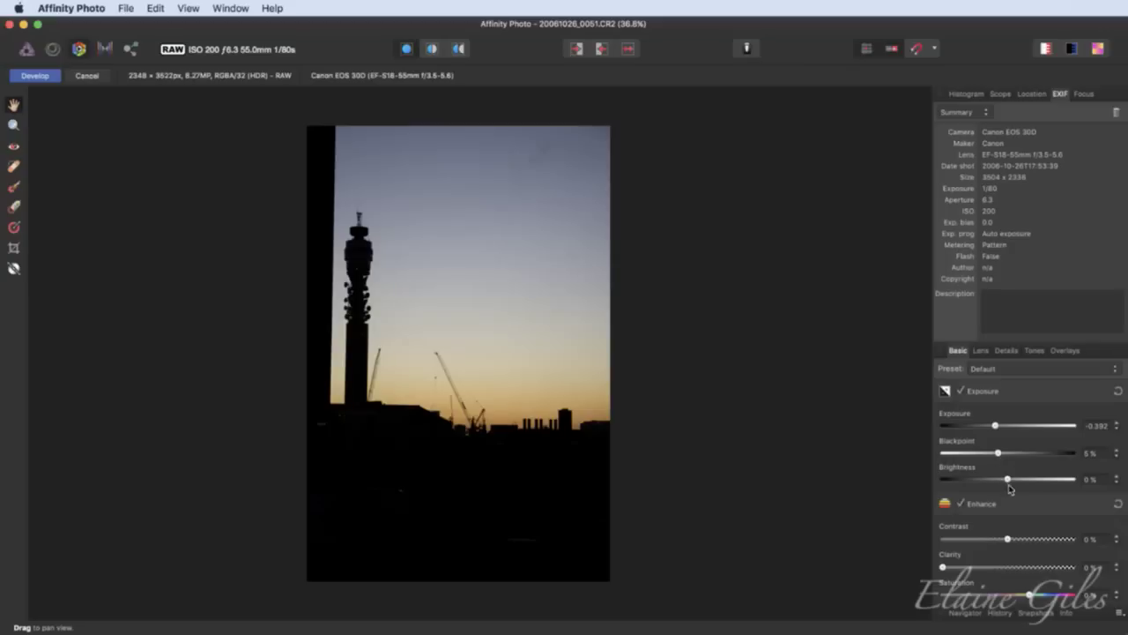
{"action": "left_click_drag", "start_coordinate": [1007, 479], "coordinate": [1067, 479]}
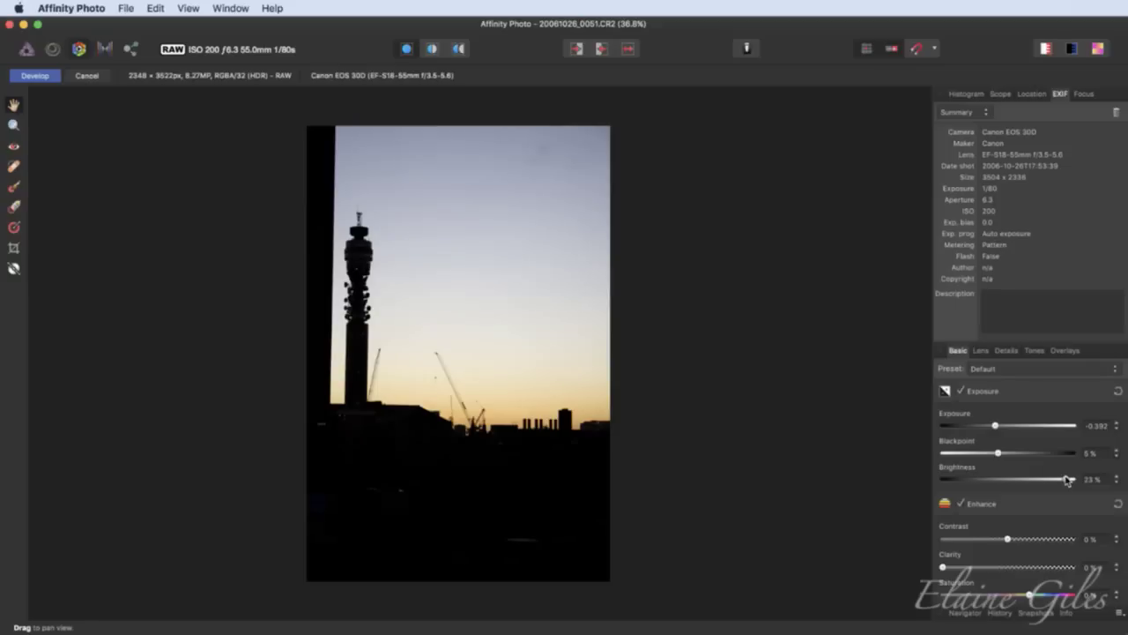
{"action": "left_click_drag", "start_coordinate": [1068, 479], "coordinate": [1039, 481]}
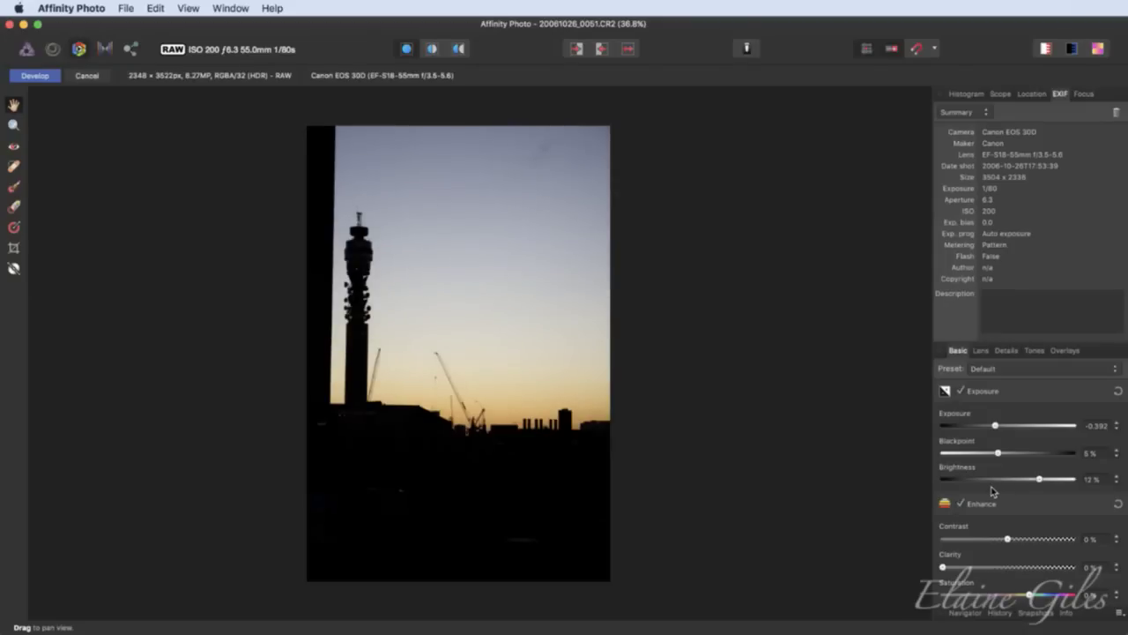
- Set the photo's contrast to 11%, trying -50% first to compare the flattened look
{"action": "scroll", "coordinate": [1010, 510], "scroll_direction": "down", "scroll_amount": 5}
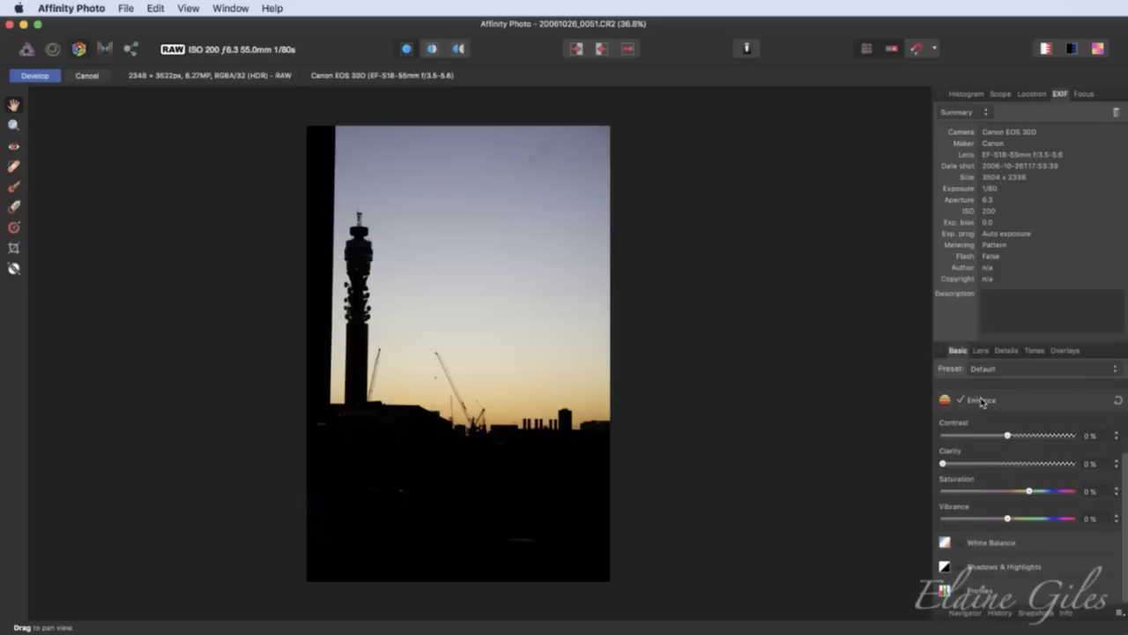
{"action": "left_click_drag", "start_coordinate": [1008, 438], "coordinate": [1028, 437]}
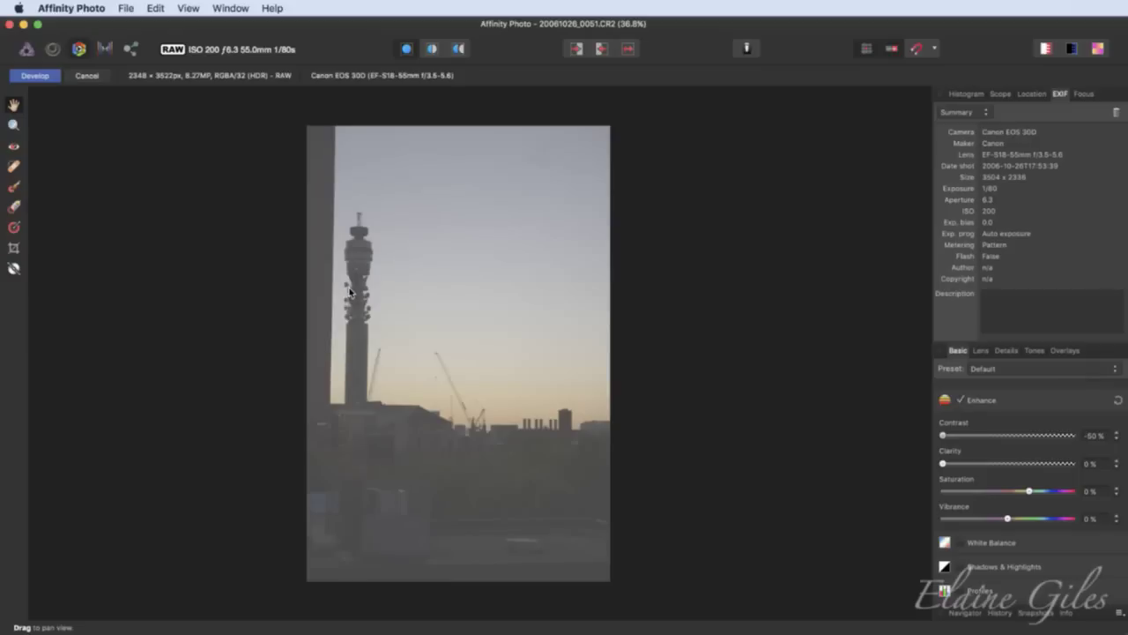
{"action": "scroll", "coordinate": [754, 375], "scroll_direction": "up", "scroll_amount": 2}
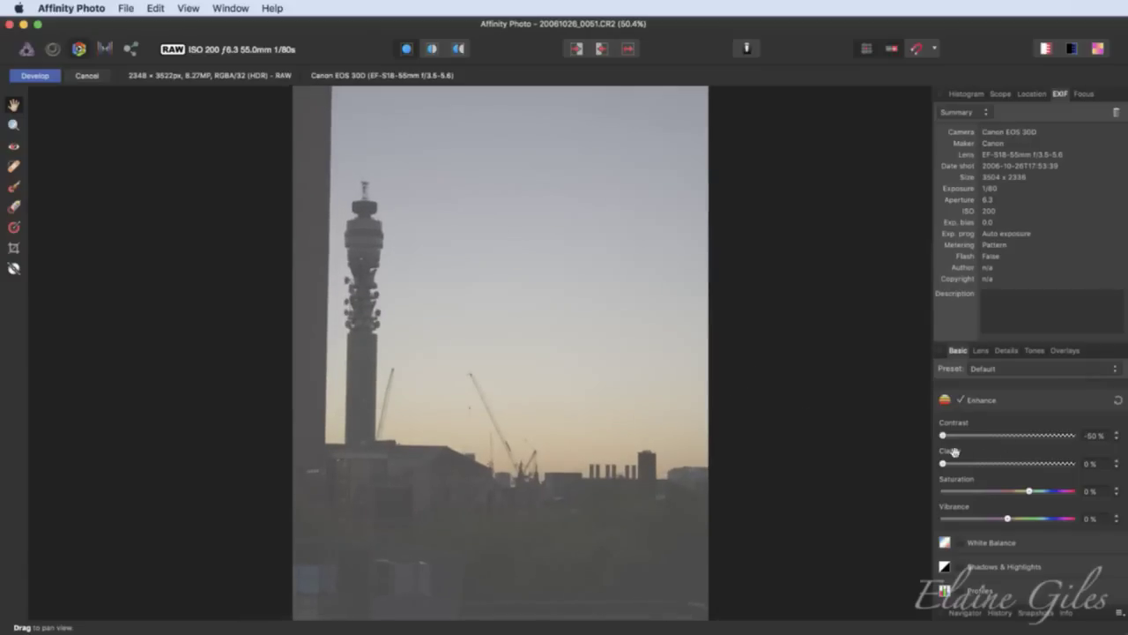
{"action": "left_click_drag", "start_coordinate": [942, 435], "coordinate": [1021, 448]}
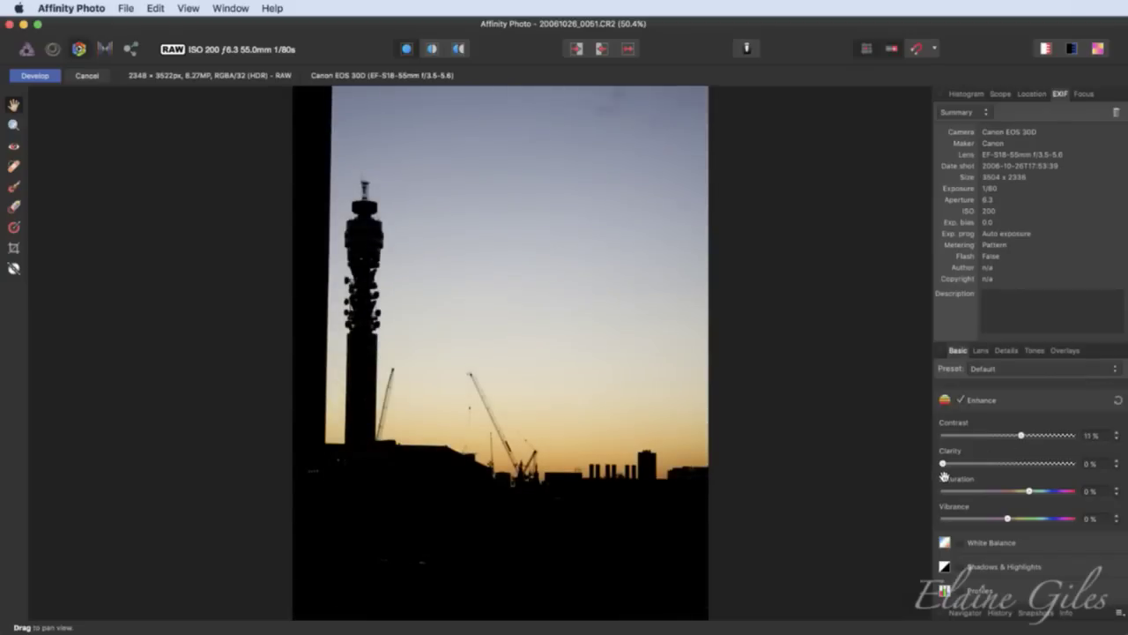
- Set the photo's clarity to 48%, checking the tower's edges up close along the way
{"action": "left_click_drag", "start_coordinate": [942, 463], "coordinate": [961, 463]}
{"action": "scroll", "coordinate": [332, 297], "scroll_direction": "up", "scroll_amount": 1}
{"action": "scroll", "coordinate": [330, 297], "scroll_direction": "up", "scroll_amount": 5}
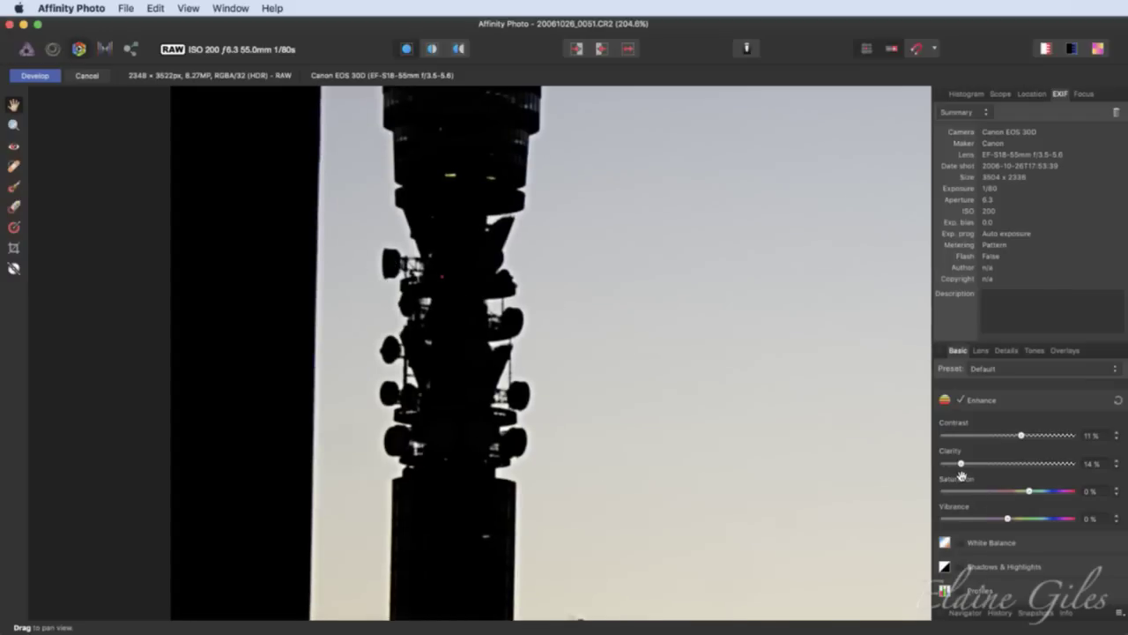
{"action": "left_click_drag", "start_coordinate": [961, 467], "coordinate": [989, 473]}
{"action": "key", "text": "super+0"}
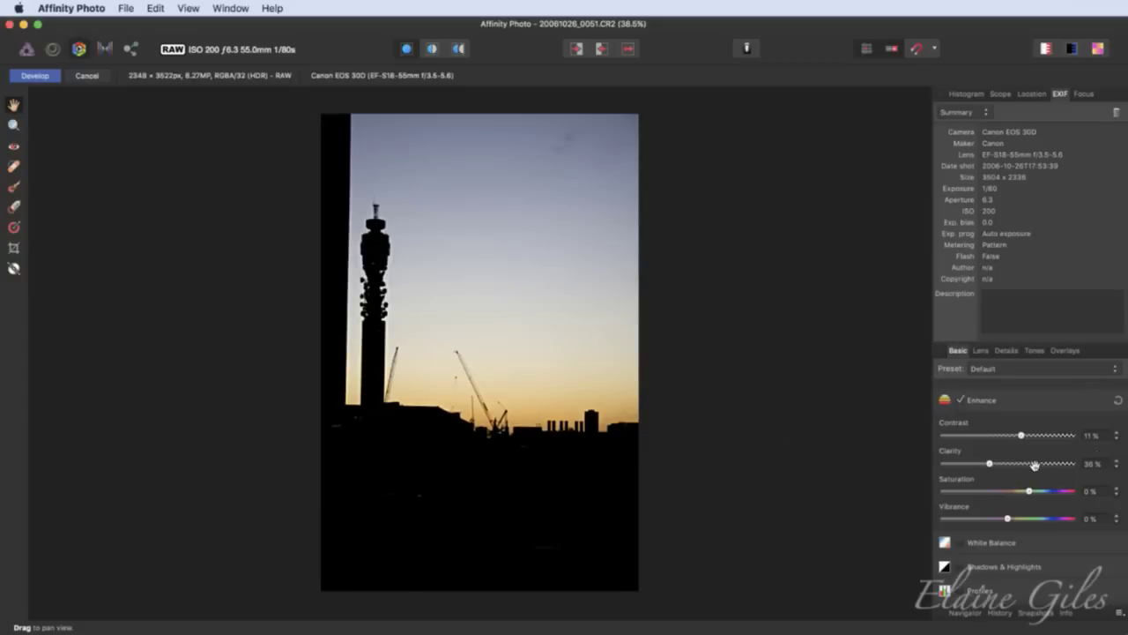
{"action": "left_click_drag", "start_coordinate": [989, 476], "coordinate": [1004, 474]}
- Set the photo's saturation to 44% and inspect the sky up close
{"action": "left_click_drag", "start_coordinate": [1027, 503], "coordinate": [1063, 502]}
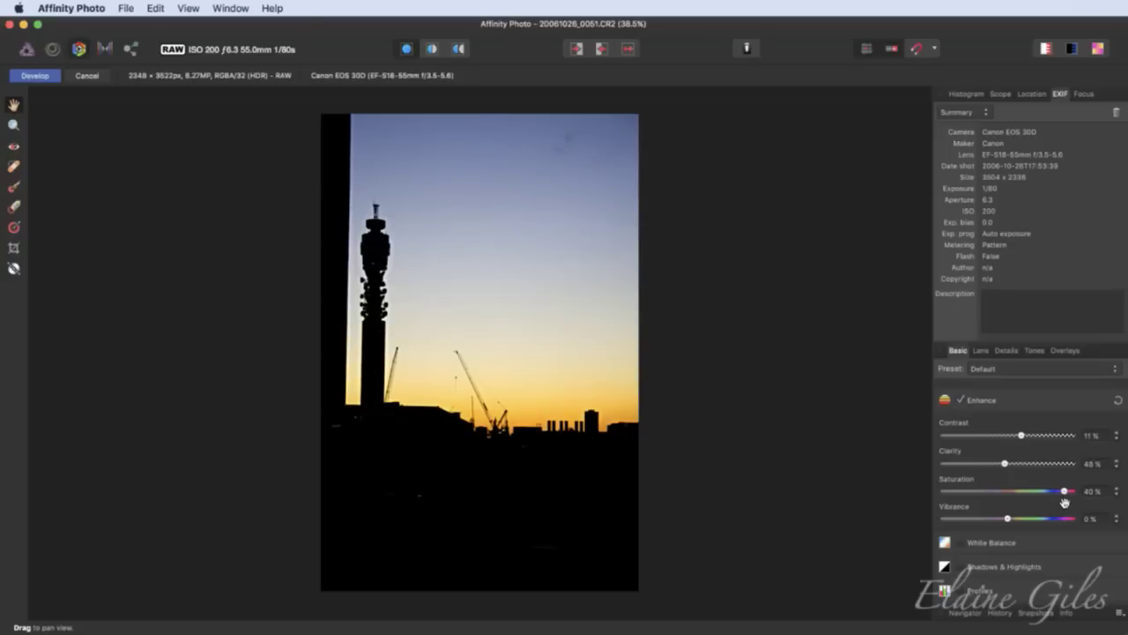
{"action": "left_click_drag", "start_coordinate": [1065, 502], "coordinate": [1068, 503]}
{"action": "scroll", "coordinate": [594, 129], "scroll_direction": "up", "scroll_amount": 8}
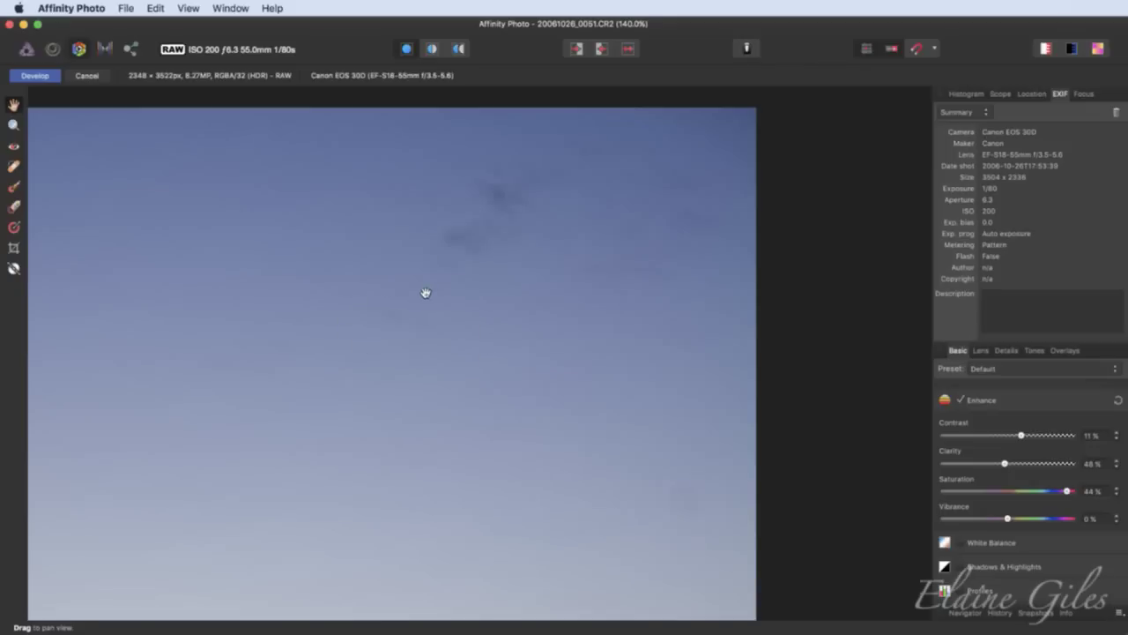
- Set the photo's saturation to 46% and compare it with the original in the split and side-by-side before/after views
{"action": "key", "text": "super+0"}
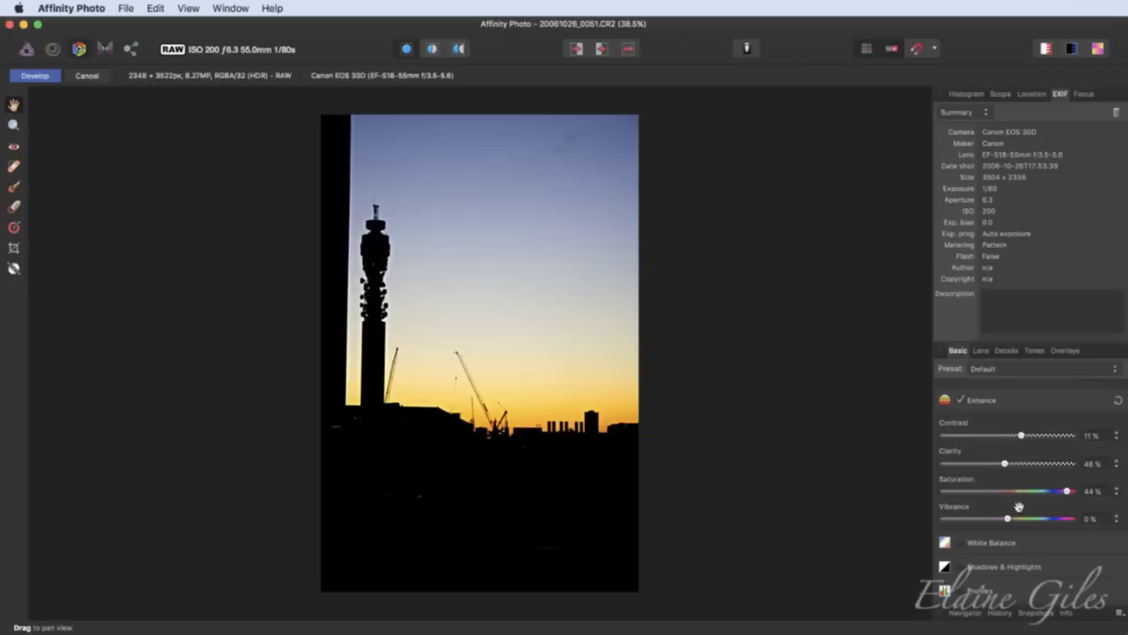
{"action": "mouse_move", "coordinate": [1067, 501]}
{"action": "left_mouse_down"}
{"action": "mouse_move", "coordinate": [1005, 502]}
{"action": "mouse_move", "coordinate": [1070, 502]}
{"action": "left_mouse_up"}
{"action": "left_click", "coordinate": [433, 53]}
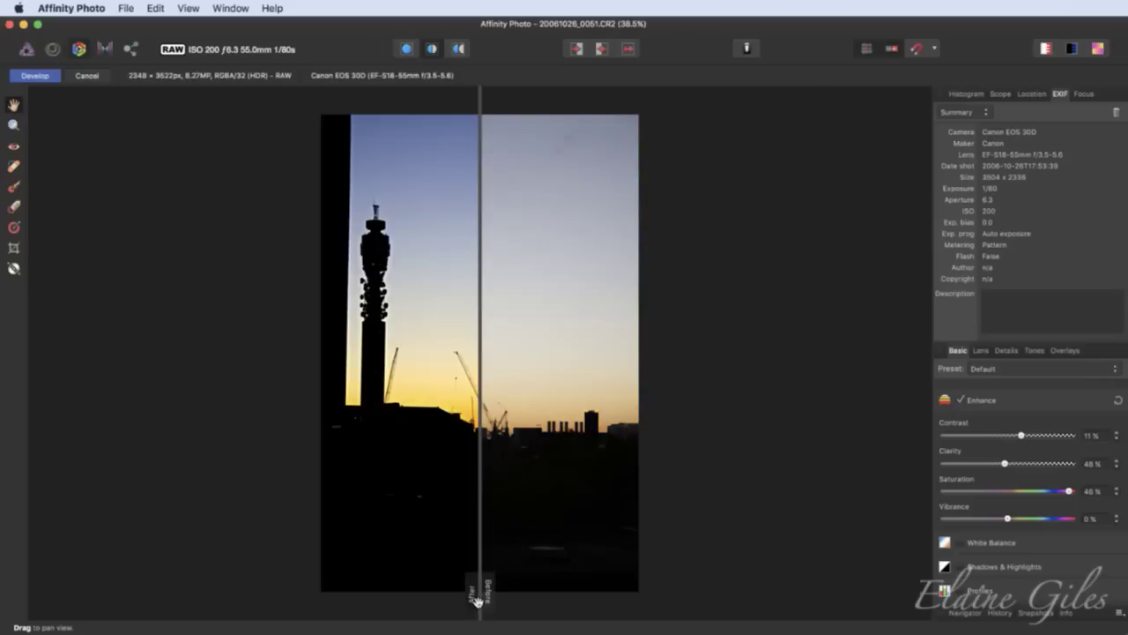
{"action": "left_click_drag", "start_coordinate": [476, 602], "coordinate": [525, 608]}
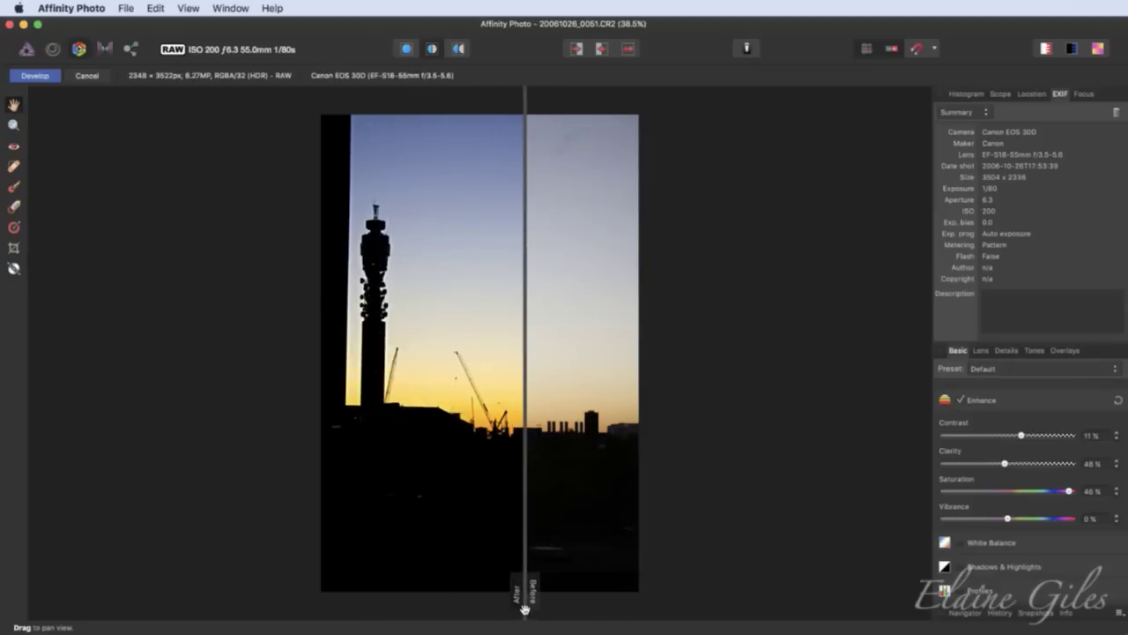
{"action": "left_click", "coordinate": [458, 50]}
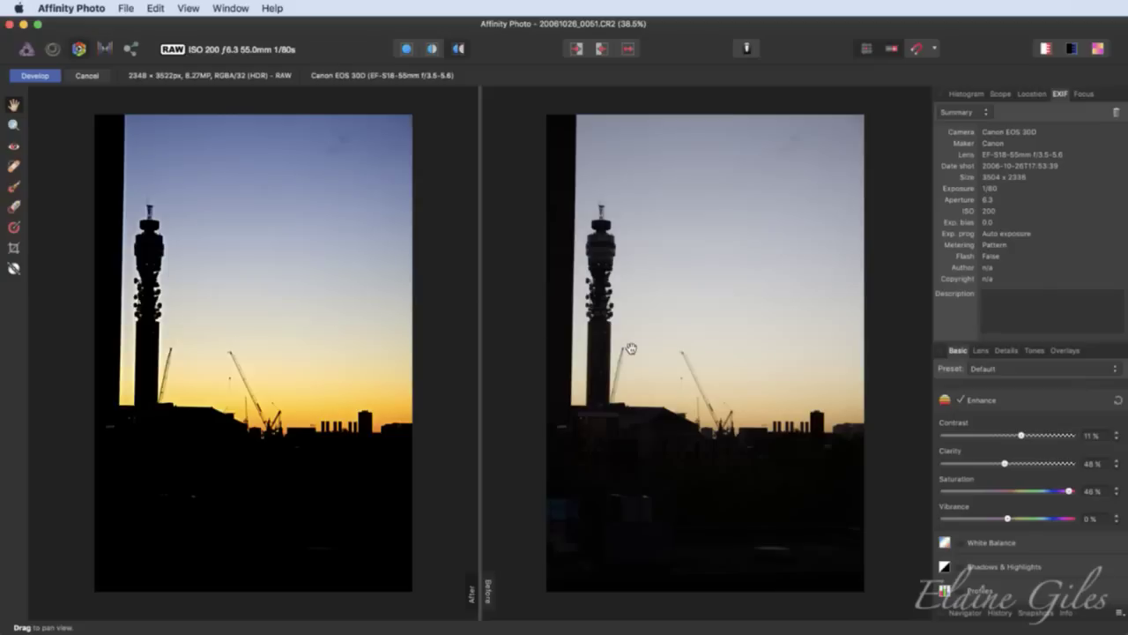
{"action": "left_click", "coordinate": [433, 50]}
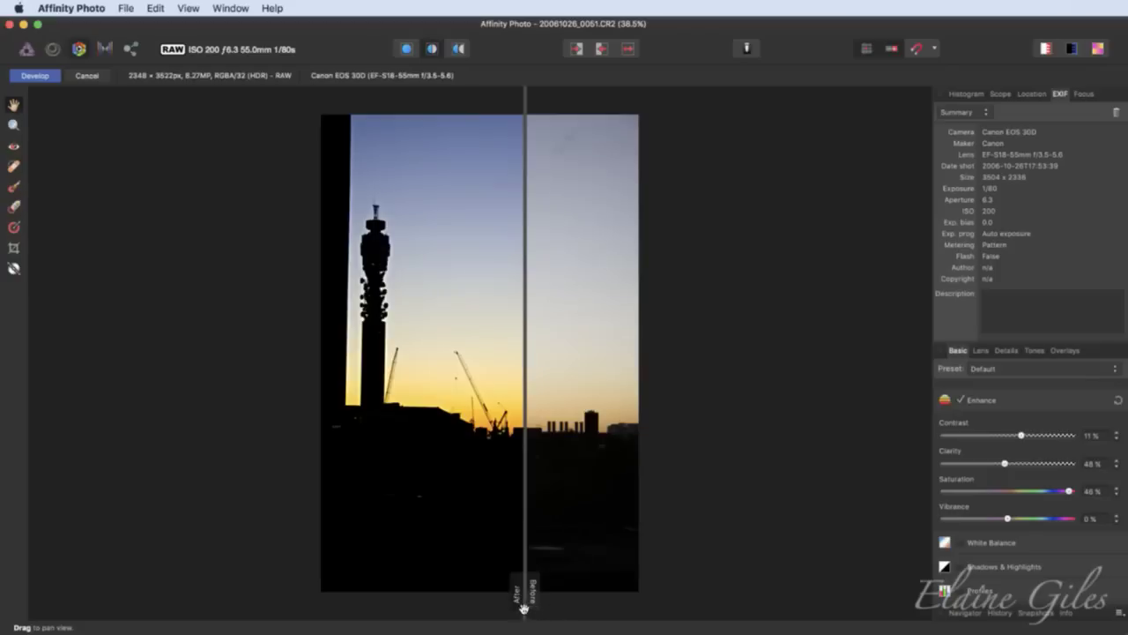
{"action": "mouse_move", "coordinate": [524, 608]}
{"action": "left_mouse_down"}
{"action": "mouse_move", "coordinate": [428, 608]}
{"action": "mouse_move", "coordinate": [539, 610]}
{"action": "mouse_move", "coordinate": [515, 612]}
{"action": "left_mouse_up"}
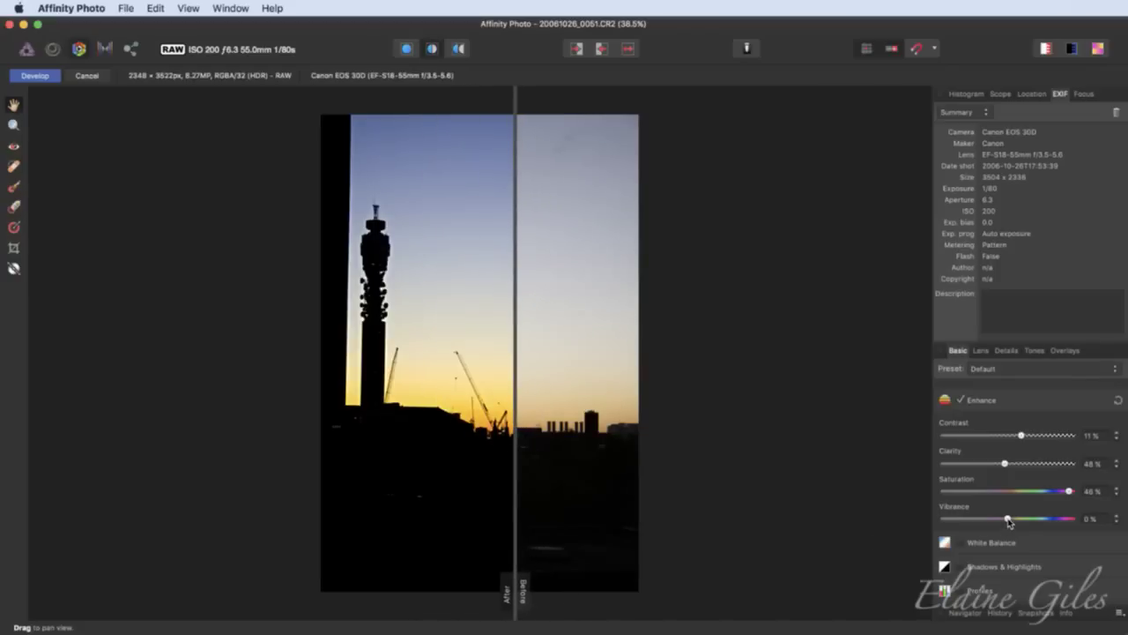
- Set the vibrance to 34%, check it against the original across the split divider, and return to the single view
{"action": "left_click_drag", "start_coordinate": [1008, 520], "coordinate": [1054, 522]}
{"action": "mouse_move", "coordinate": [516, 606]}
{"action": "left_mouse_down"}
{"action": "mouse_move", "coordinate": [610, 607]}
{"action": "mouse_move", "coordinate": [424, 609]}
{"action": "mouse_move", "coordinate": [500, 608]}
{"action": "left_mouse_up"}
{"action": "left_click", "coordinate": [405, 49]}
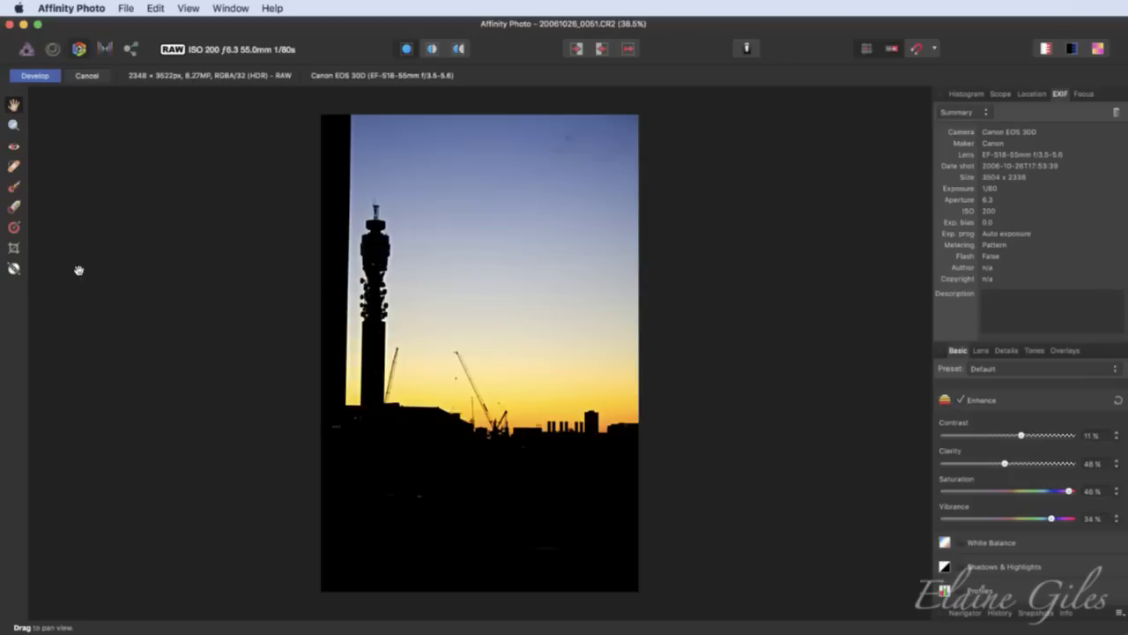
- Crop the photo at its original ratio to remove the dark strip beside the tower and part of the black foreground
{"action": "left_click", "coordinate": [14, 249]}
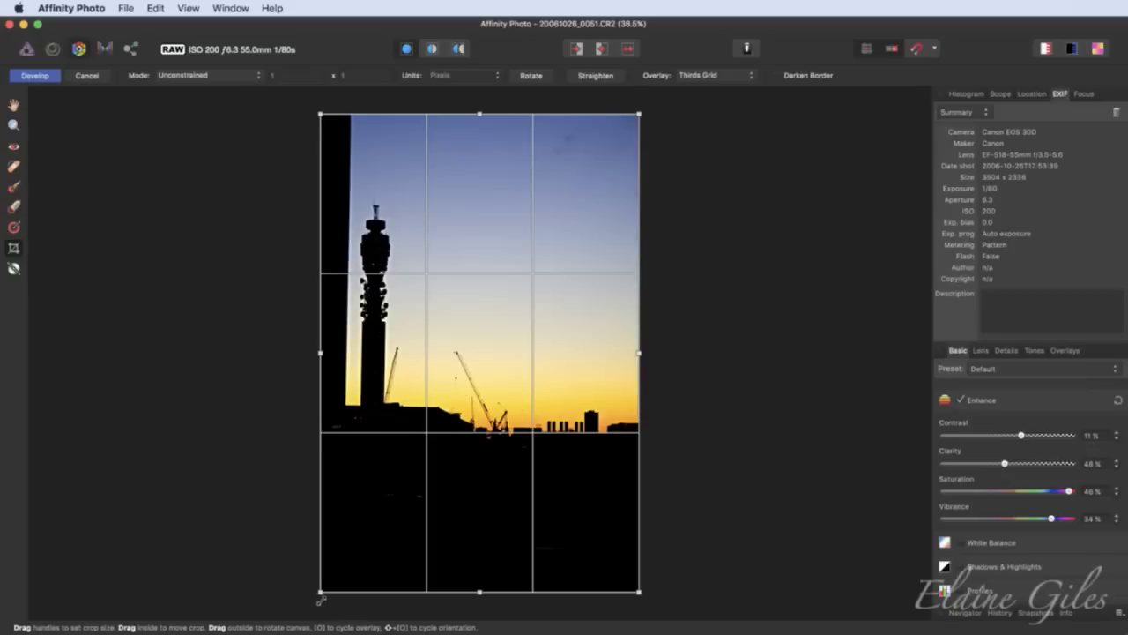
{"action": "left_click_drag", "start_coordinate": [323, 601], "coordinate": [354, 504]}
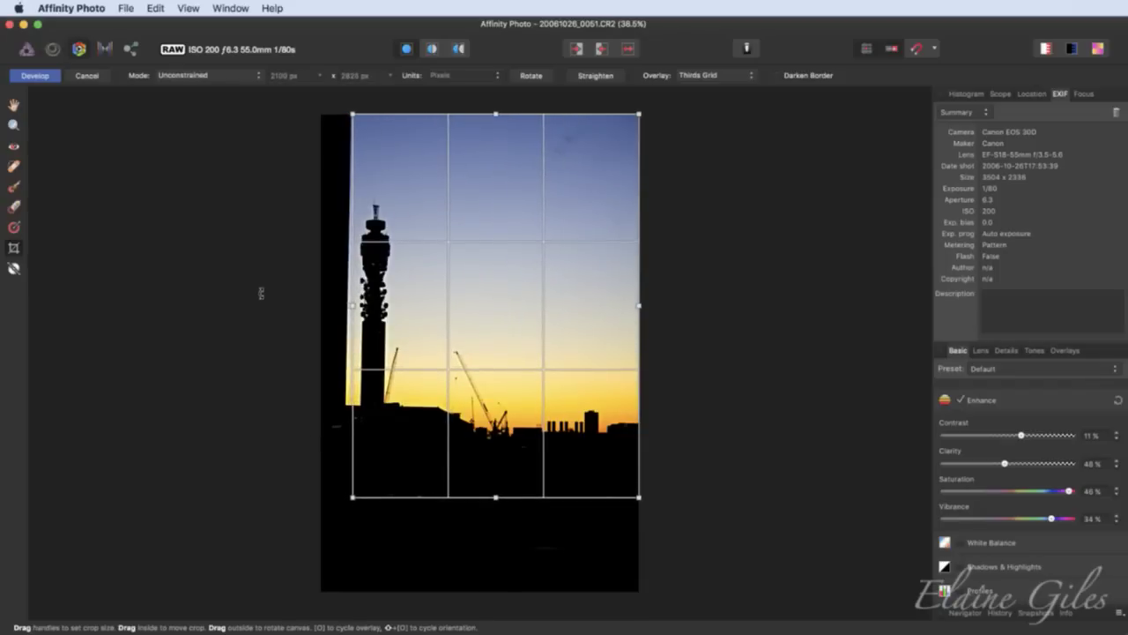
{"action": "left_click", "coordinate": [228, 76]}
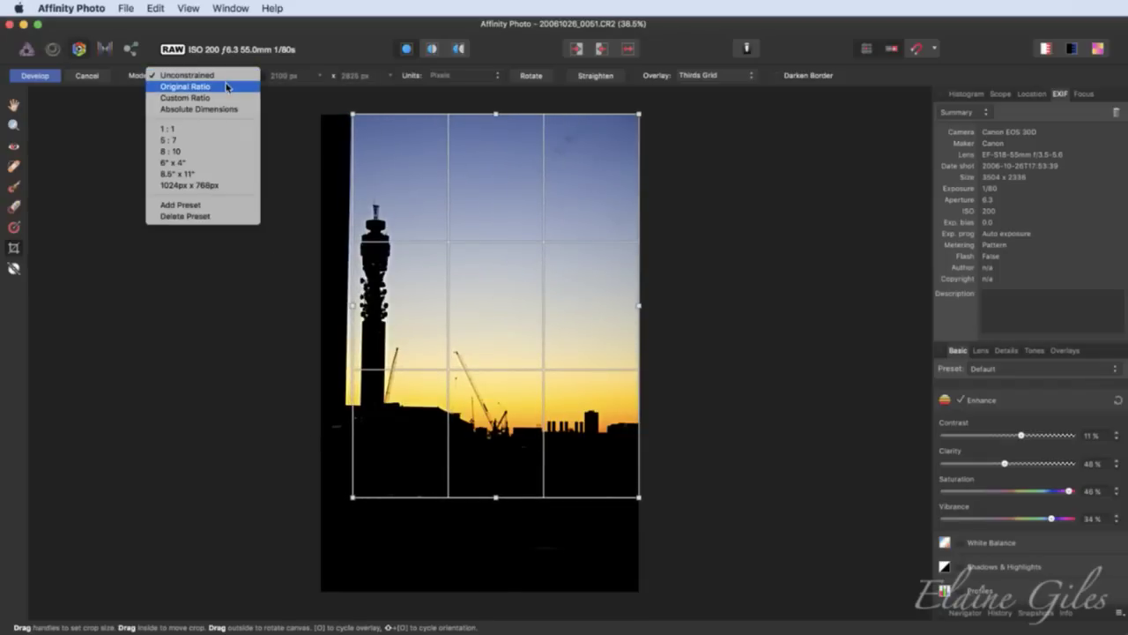
{"action": "left_click", "coordinate": [227, 87]}
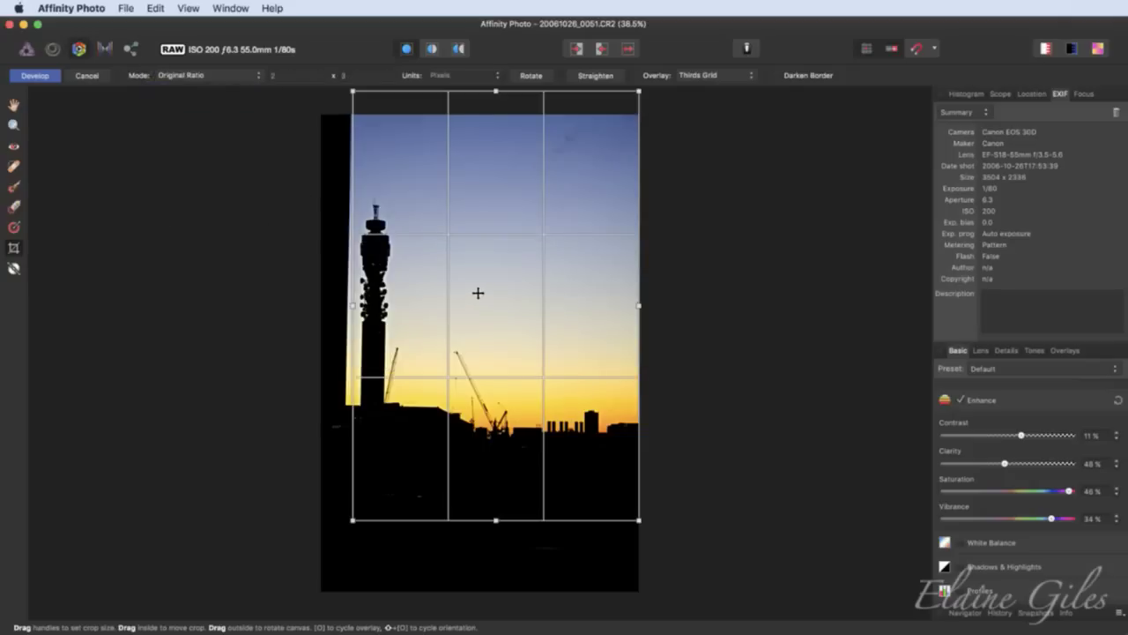
{"action": "left_click_drag", "start_coordinate": [476, 292], "coordinate": [478, 317]}
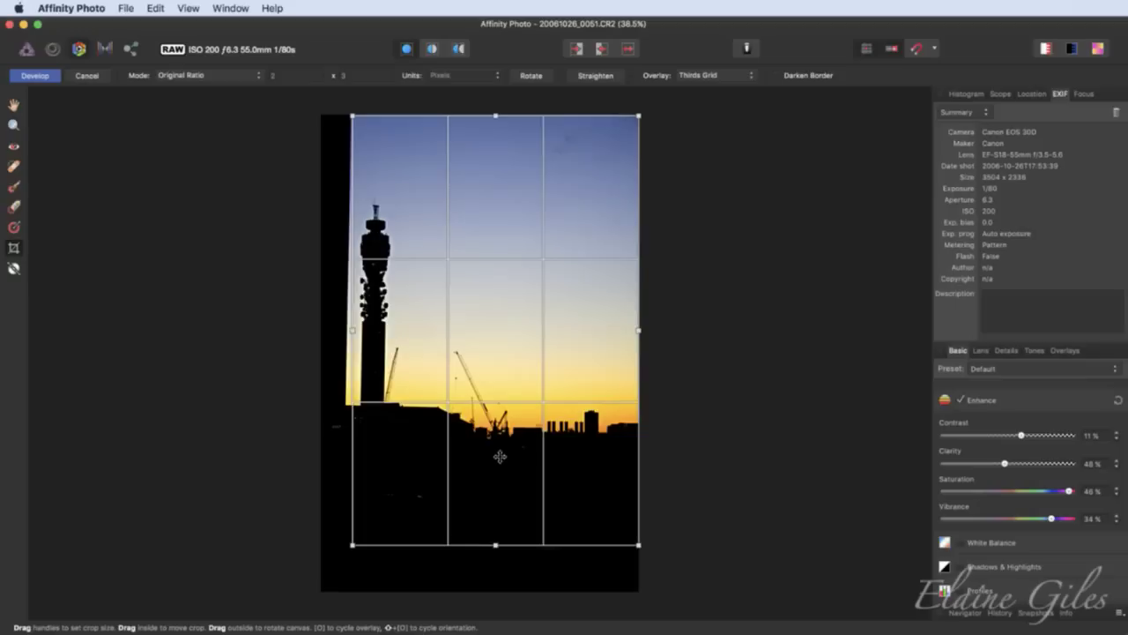
{"action": "key", "text": "h"}
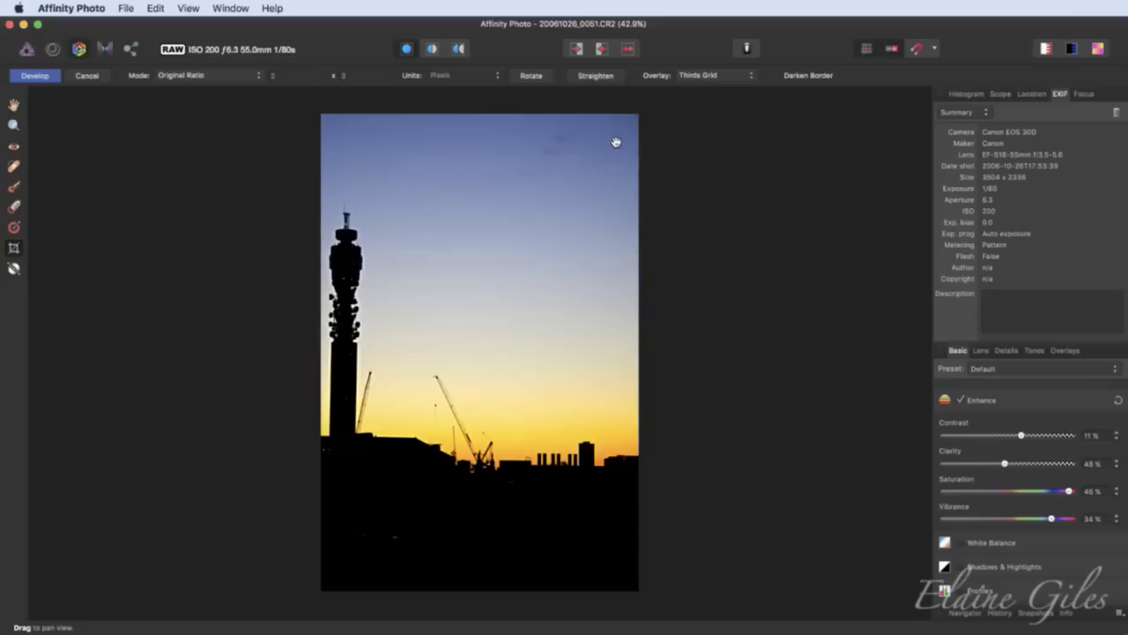
- Remove the dark smudges in the upper right of the sky with large Blemish Removal areas sampled from clean sky
{"action": "scroll", "coordinate": [616, 143], "scroll_direction": "up", "scroll_amount": 5}
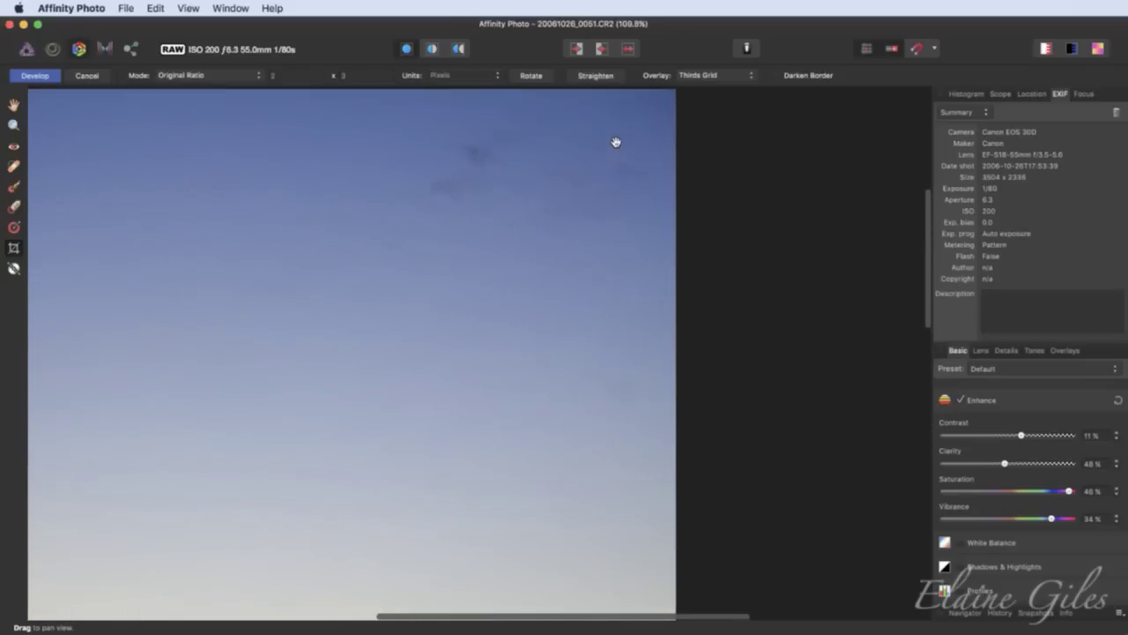
{"action": "left_click", "coordinate": [15, 169]}
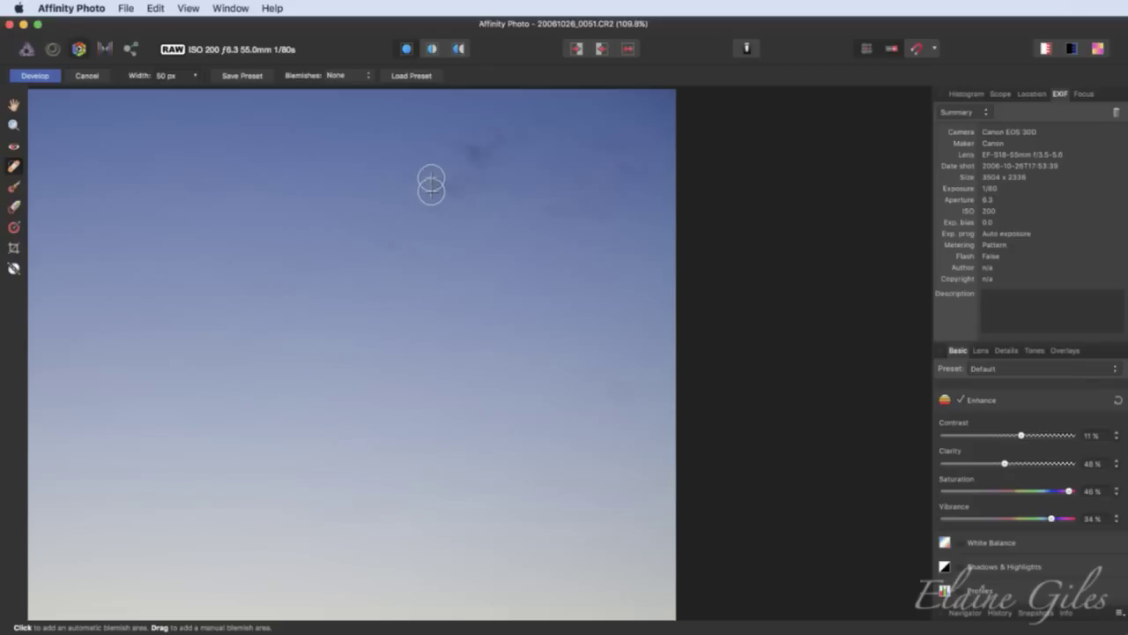
{"action": "mouse_move", "coordinate": [451, 212]}
{"action": "left_mouse_down"}
{"action": "mouse_move", "coordinate": [466, 226]}
{"action": "mouse_move", "coordinate": [338, 228]}
{"action": "left_mouse_up"}
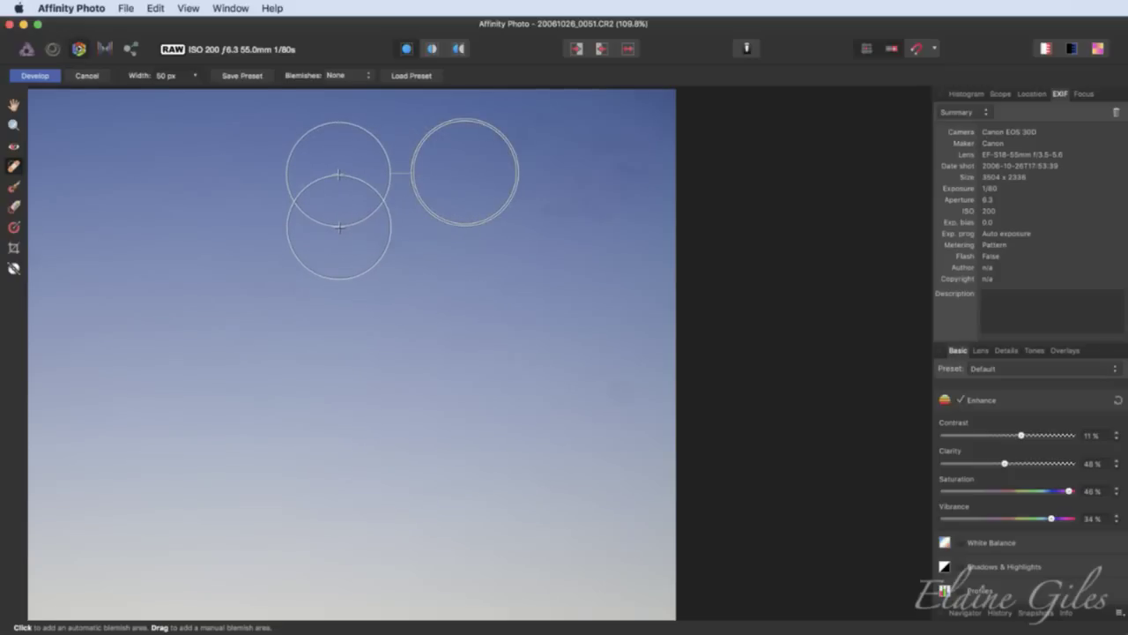
{"action": "left_click_drag", "start_coordinate": [338, 227], "coordinate": [338, 227]}
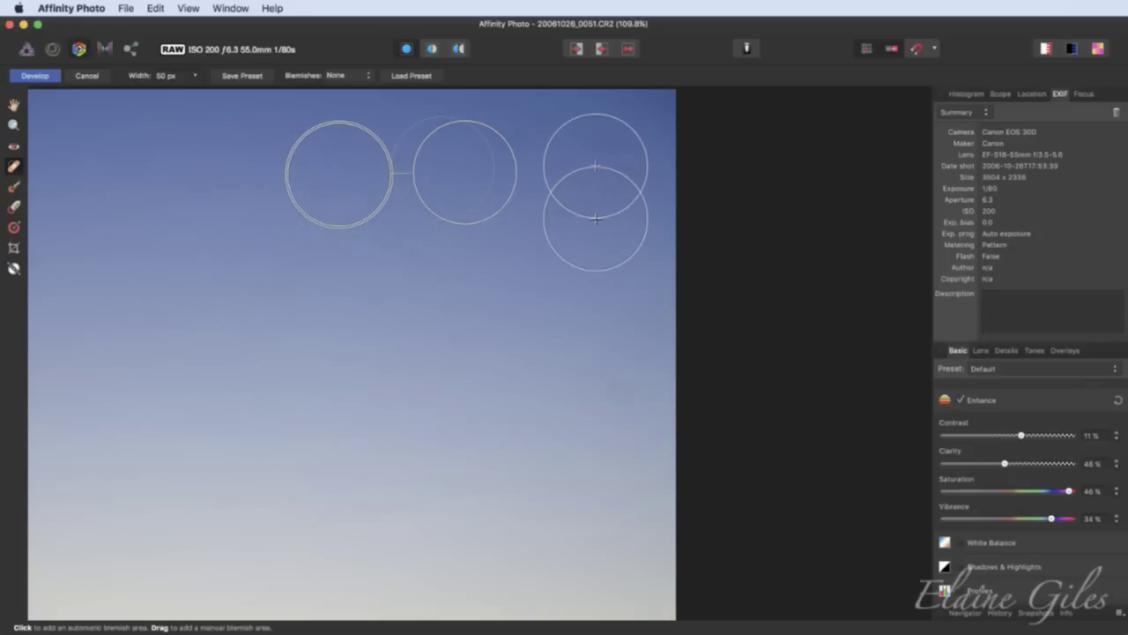
{"action": "left_click", "coordinate": [596, 218]}
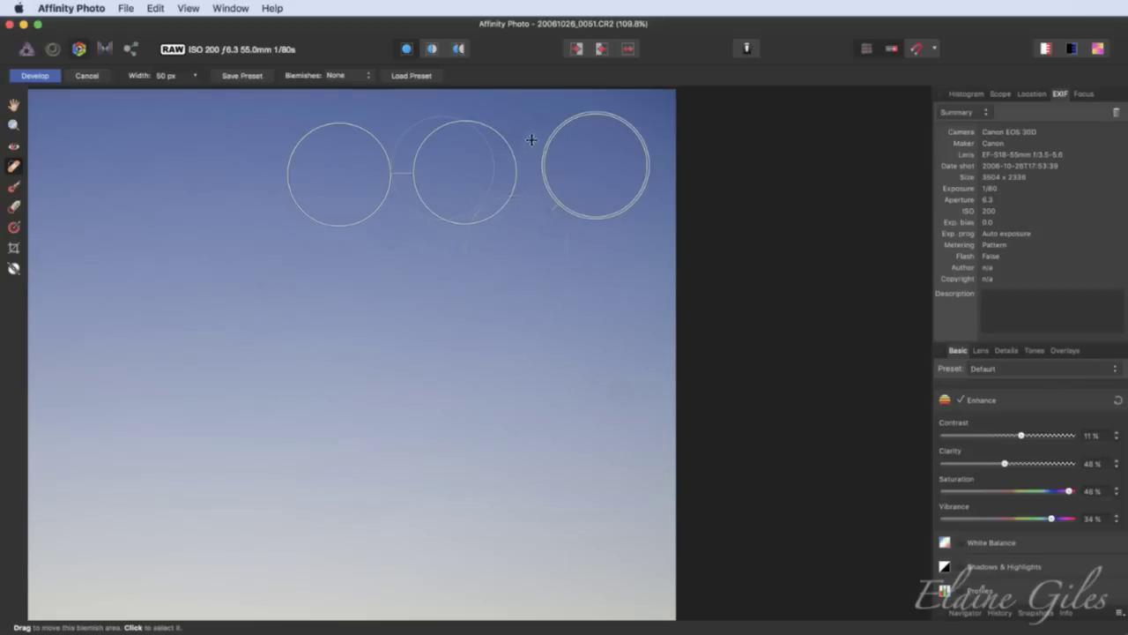
{"action": "left_click_drag", "start_coordinate": [532, 131], "coordinate": [445, 246]}
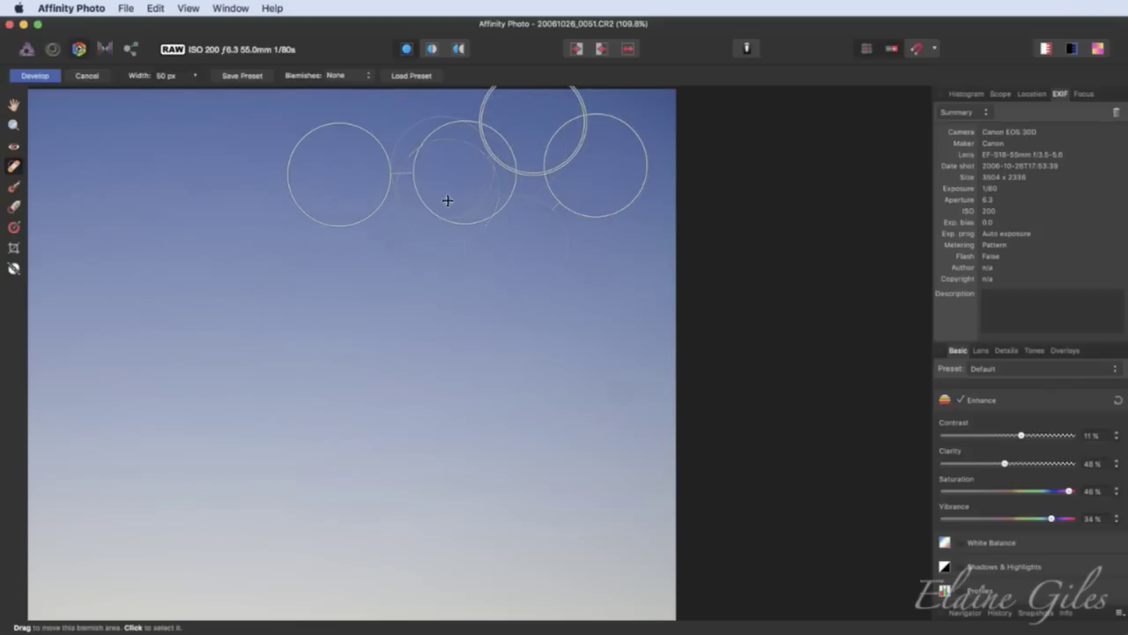
{"action": "left_click", "coordinate": [14, 104]}
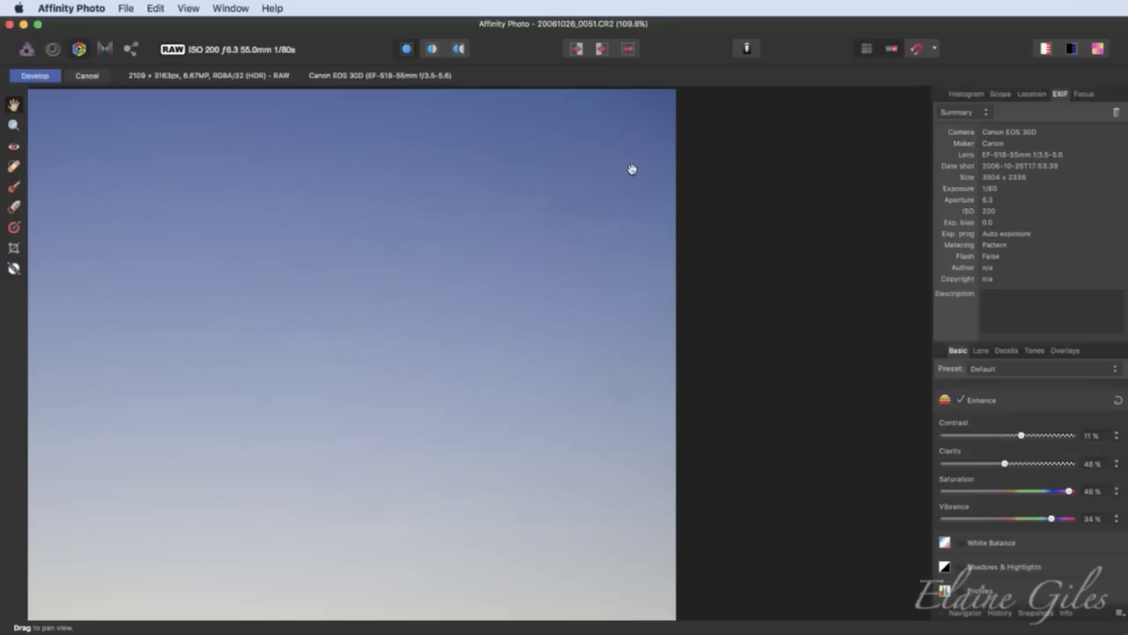
- Reposition the blemish area nearest the sky's upper right corner and patch two remaining faint spots below with smaller areas
{"action": "left_click", "coordinate": [14, 167]}
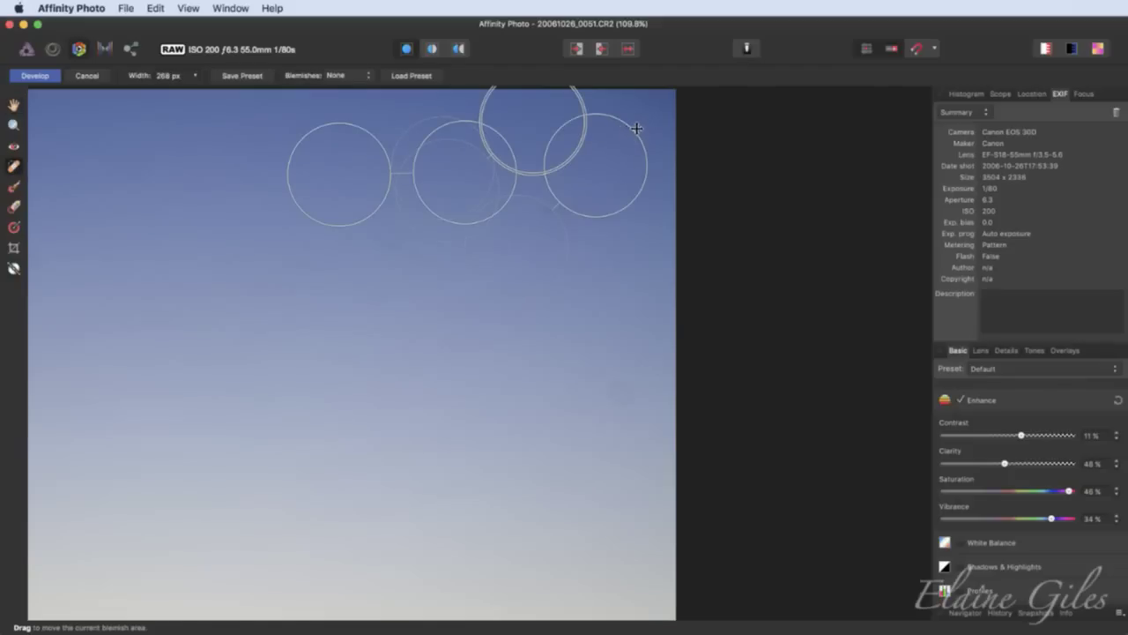
{"action": "left_click_drag", "start_coordinate": [629, 131], "coordinate": [613, 179]}
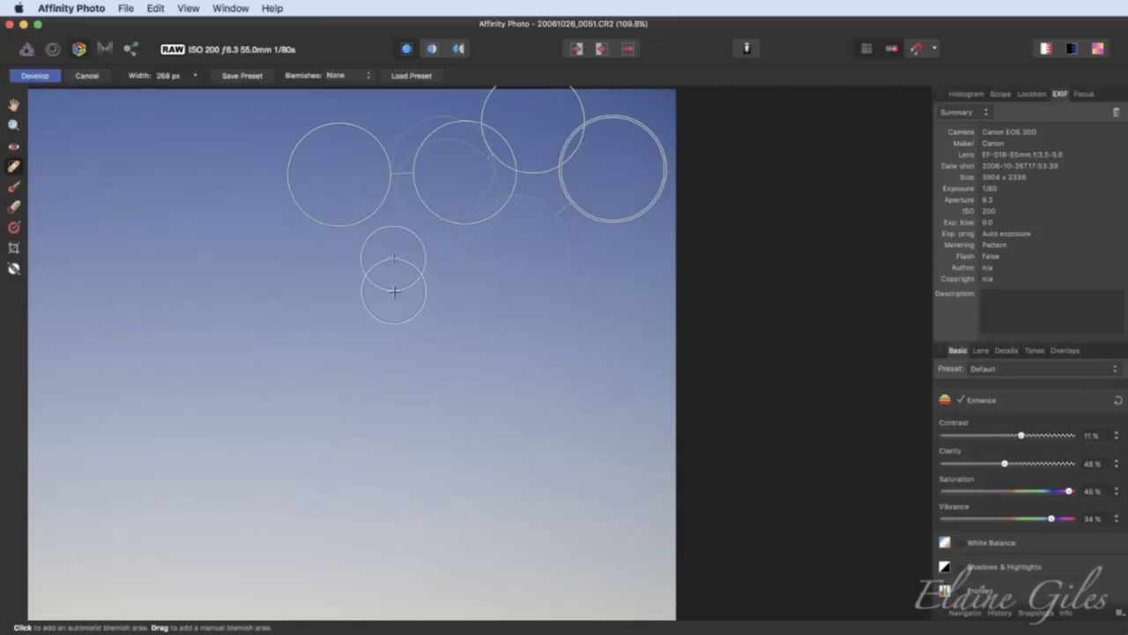
{"action": "left_click", "coordinate": [393, 258]}
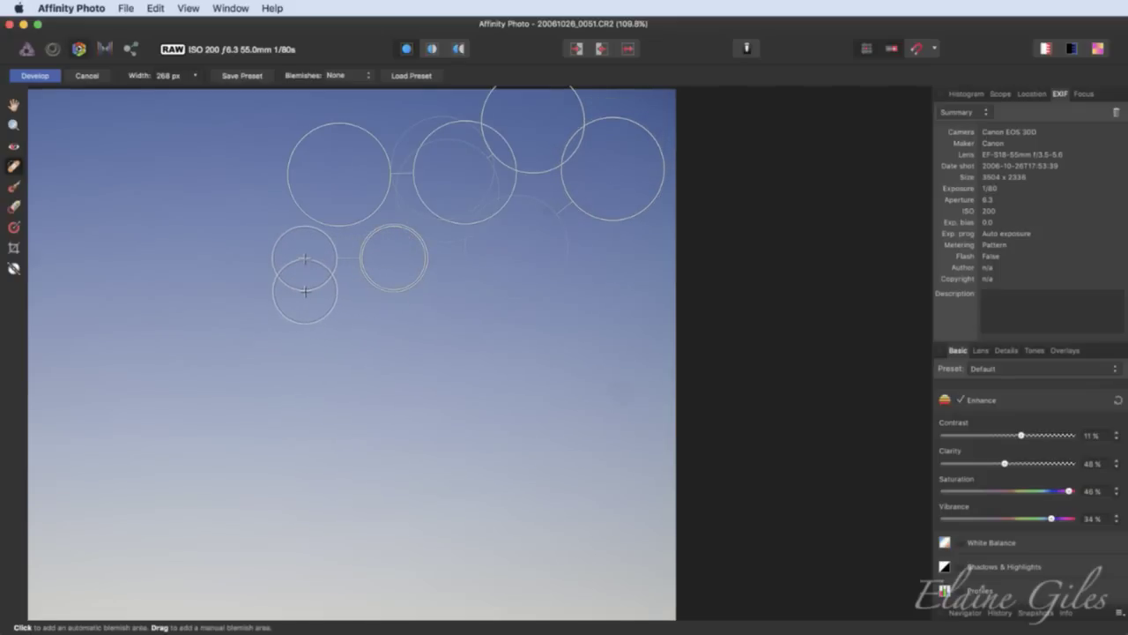
{"action": "left_click", "coordinate": [13, 104]}
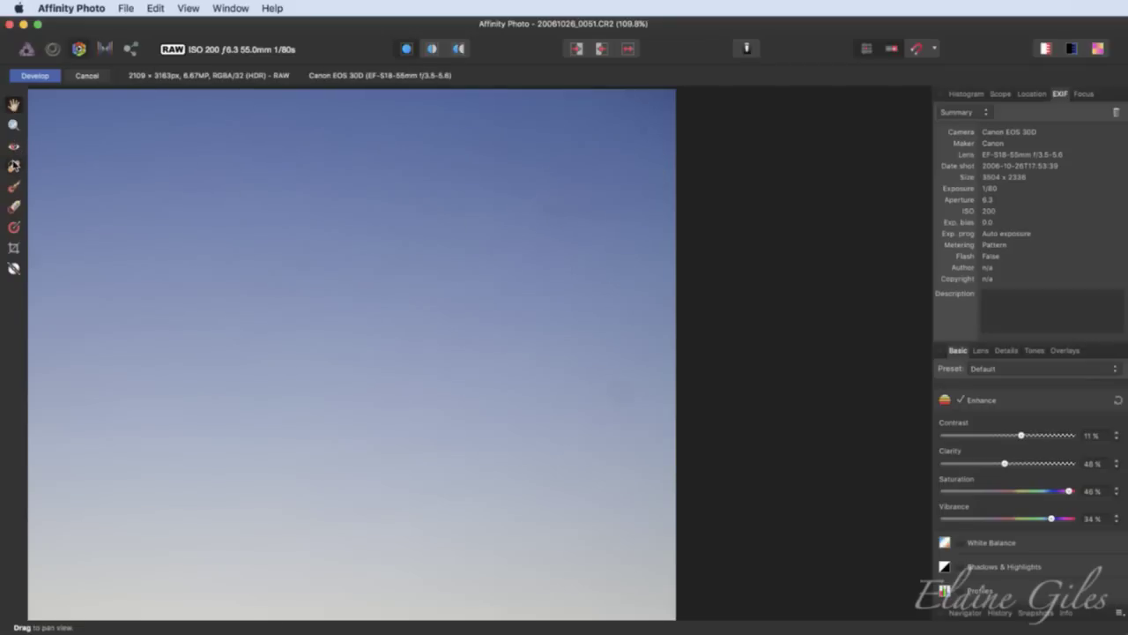
{"action": "left_click", "coordinate": [14, 166]}
{"action": "left_click_drag", "start_coordinate": [567, 229], "coordinate": [507, 282]}
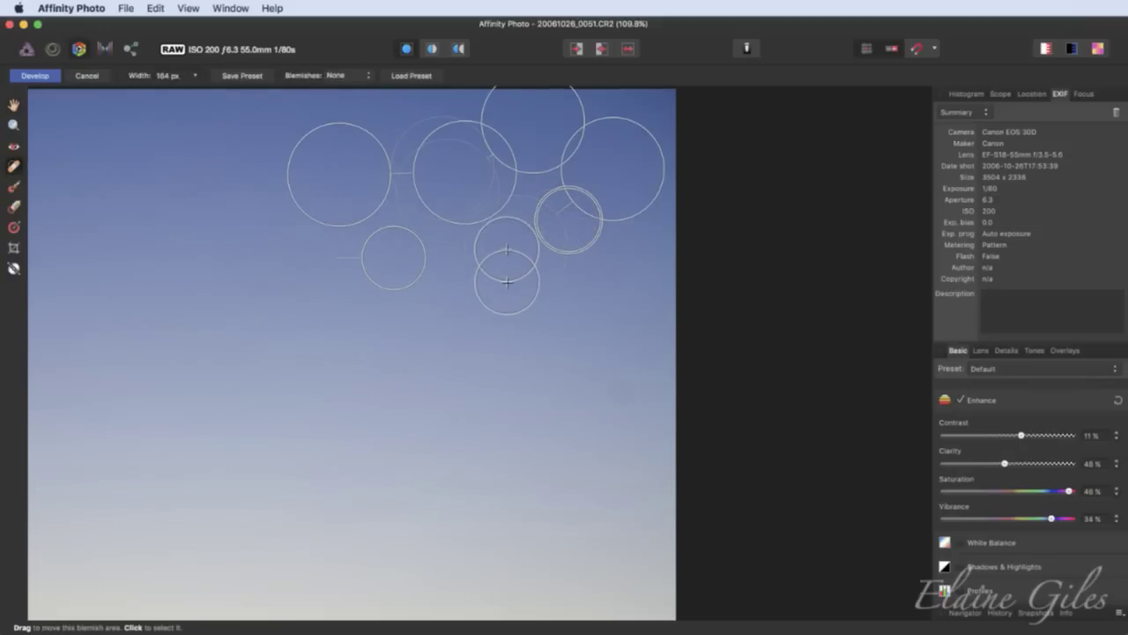
{"action": "left_click", "coordinate": [15, 104]}
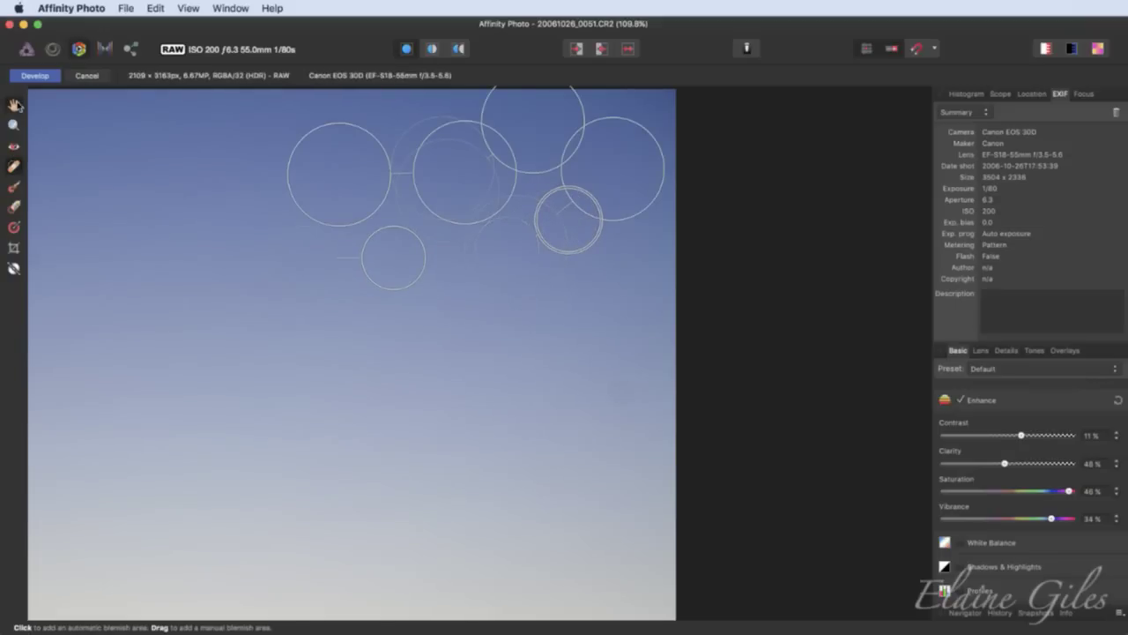
{"action": "key", "text": "super+0"}
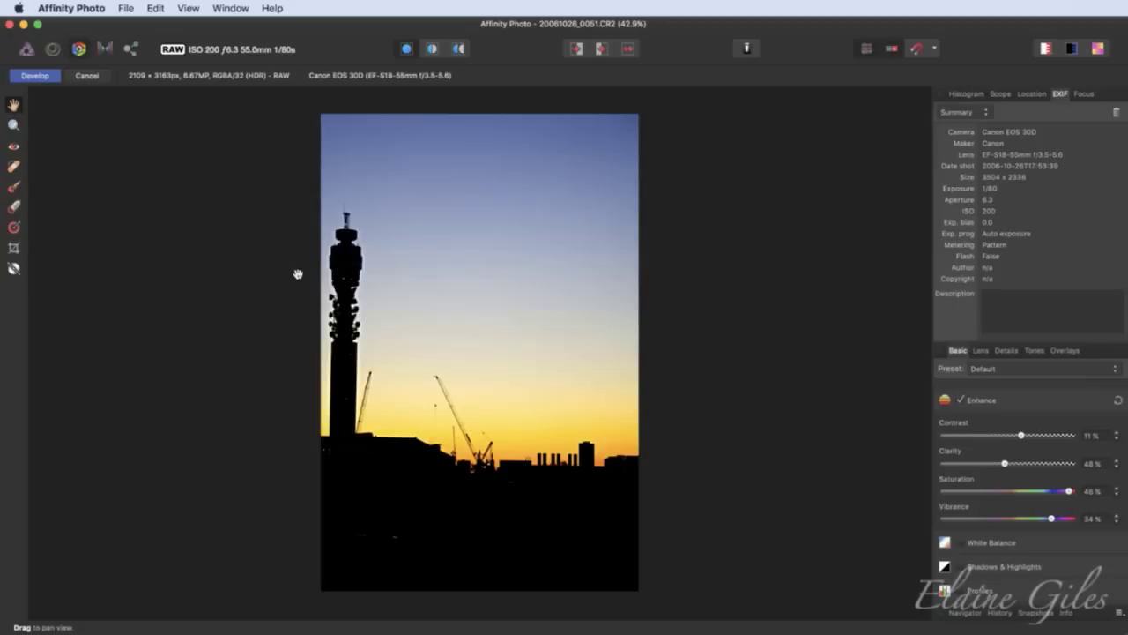
- Remove the small light specks in the black foreground with three Blemish Removal patches
{"action": "left_click", "coordinate": [14, 167]}
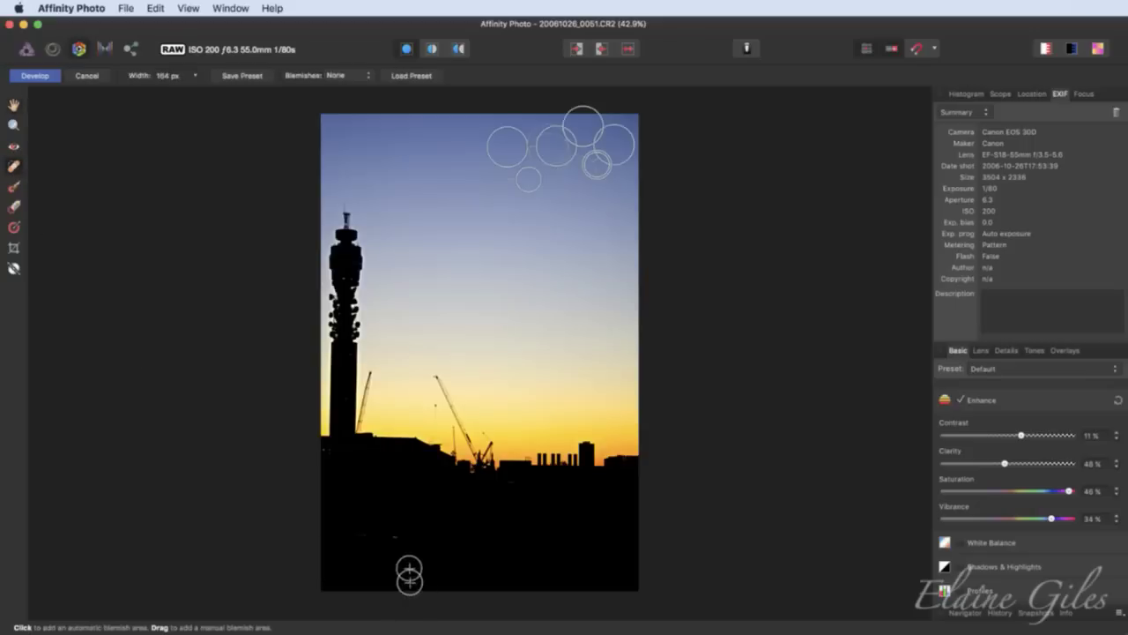
{"action": "left_click", "coordinate": [393, 536]}
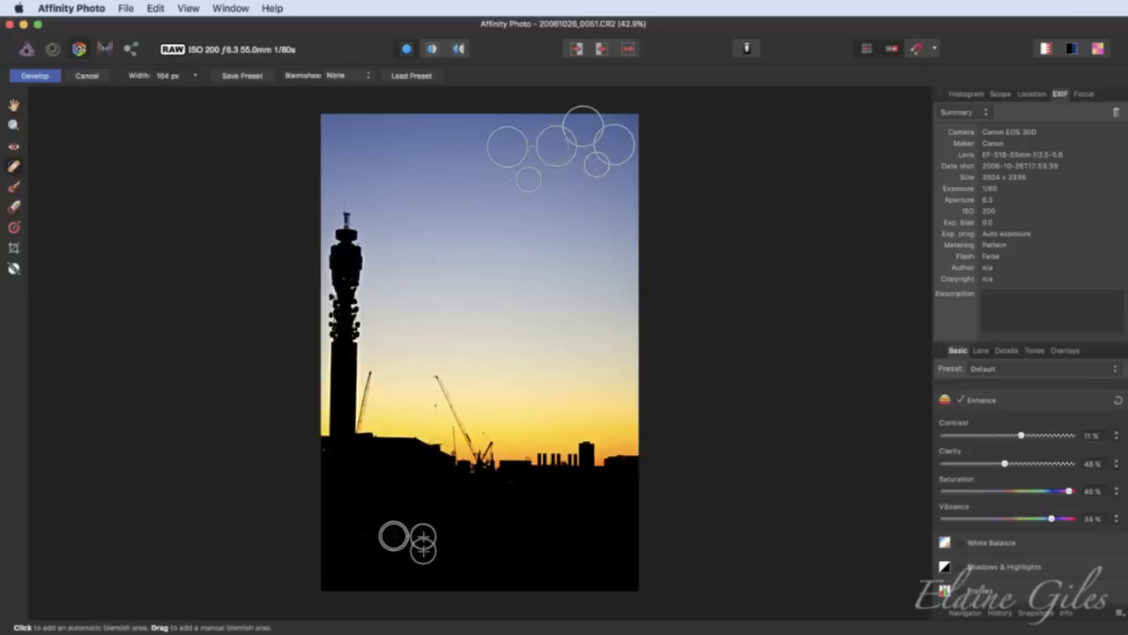
{"action": "left_click", "coordinate": [360, 536]}
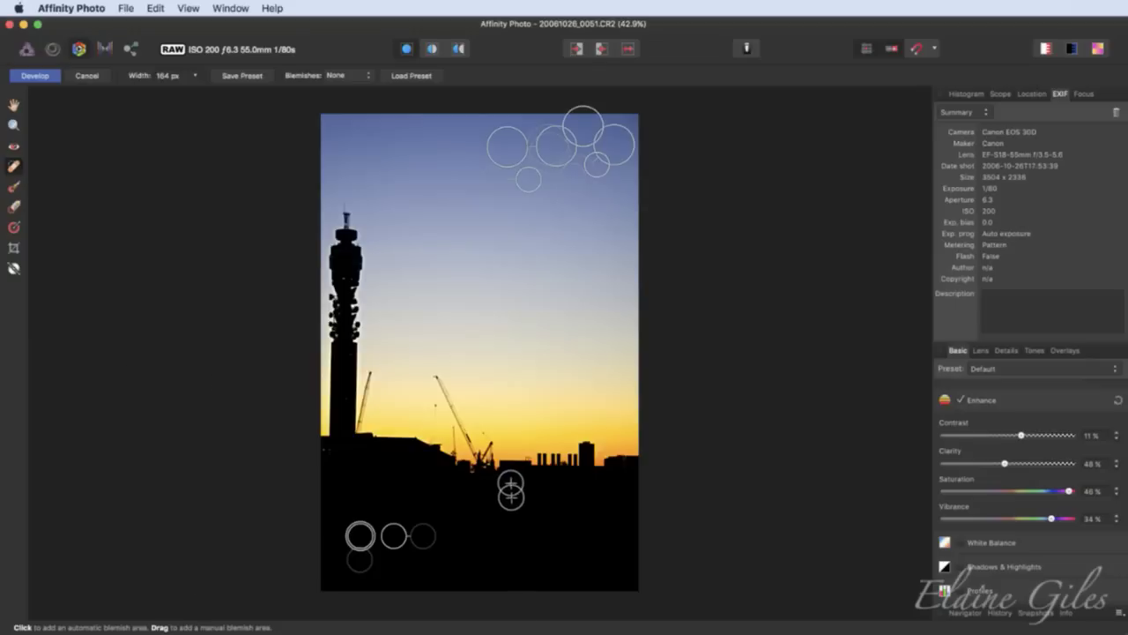
{"action": "left_click", "coordinate": [511, 483]}
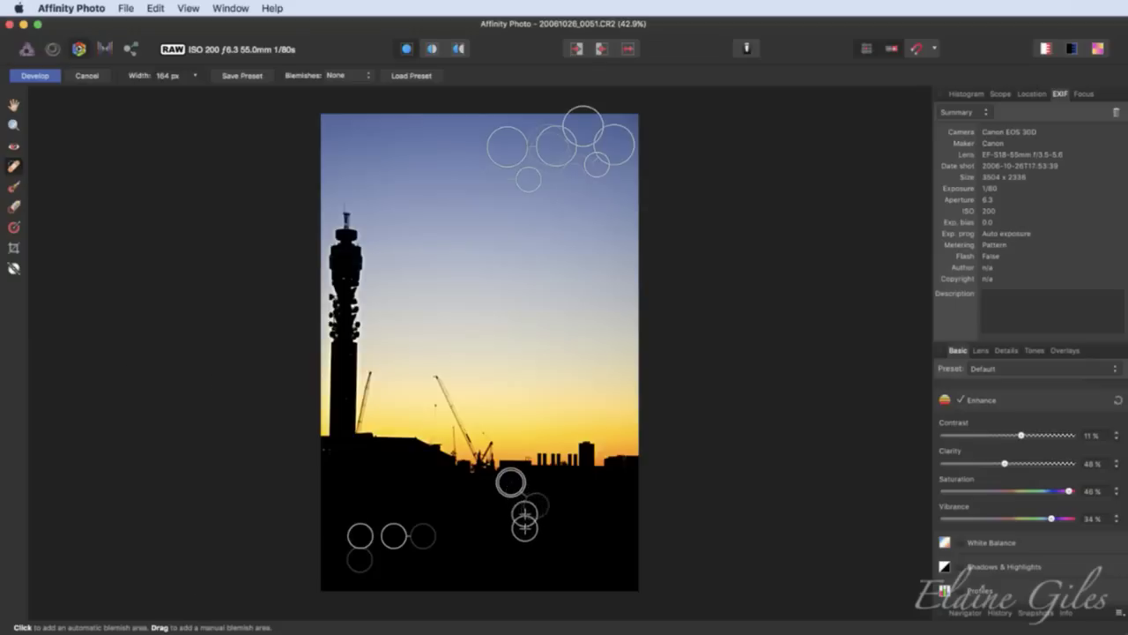
{"action": "left_click", "coordinate": [14, 105]}
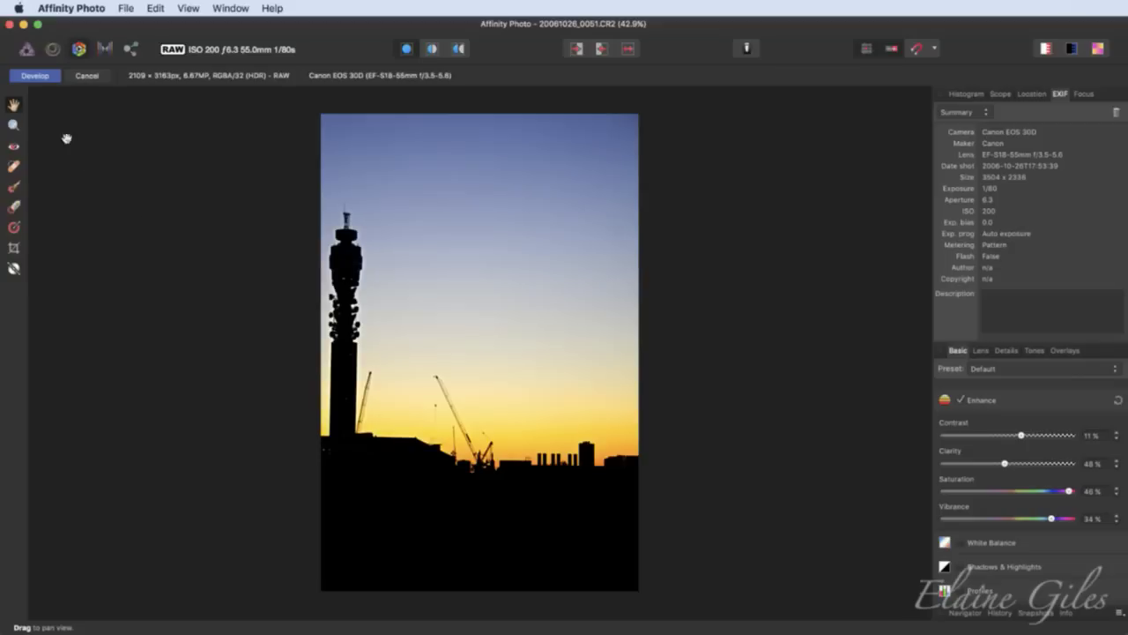
- Develop the cropped and retouched tower photo with its current RAW adjustments
{"action": "left_click", "coordinate": [41, 76]}
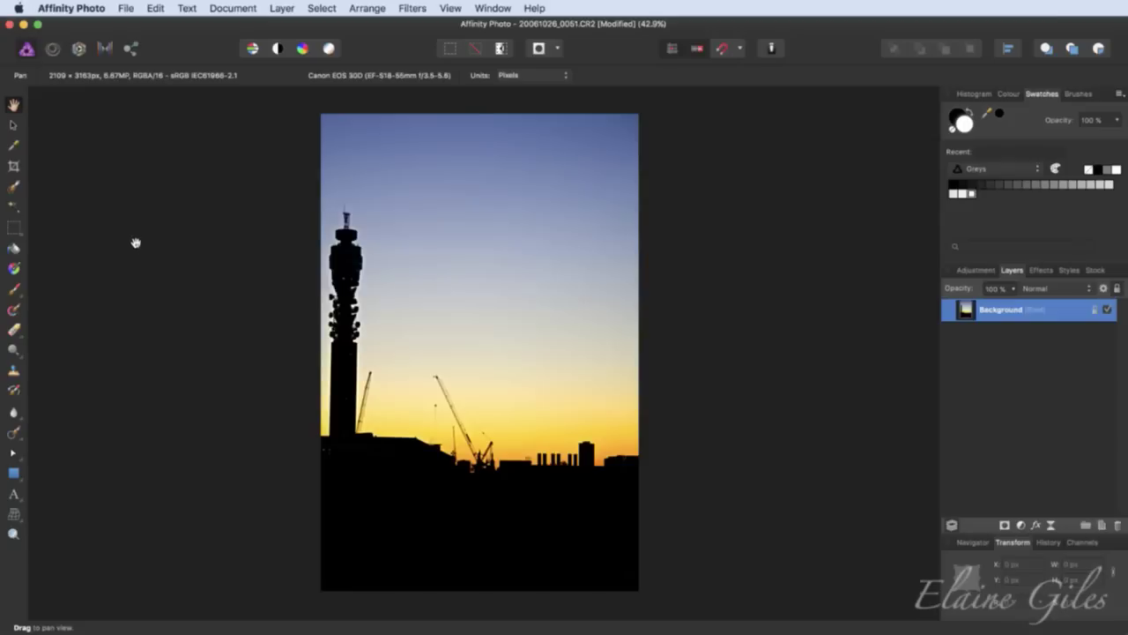
- Try to open the original 20061026_0051.CR2 again from the 01 - RAW folder
{"action": "left_click", "coordinate": [127, 7]}
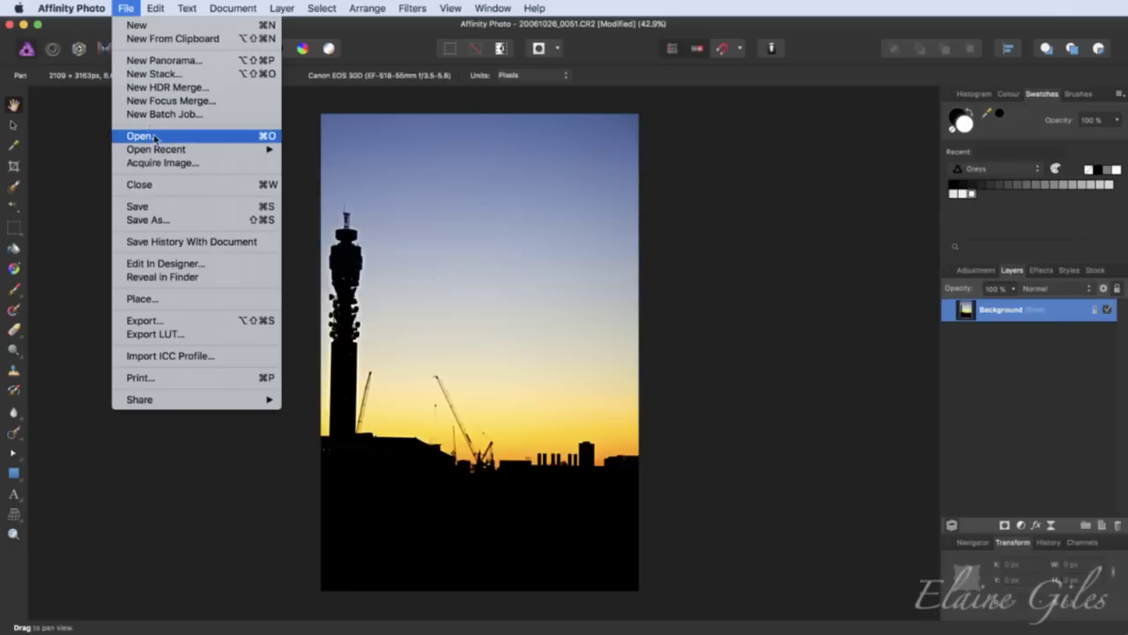
{"action": "left_click", "coordinate": [226, 141]}
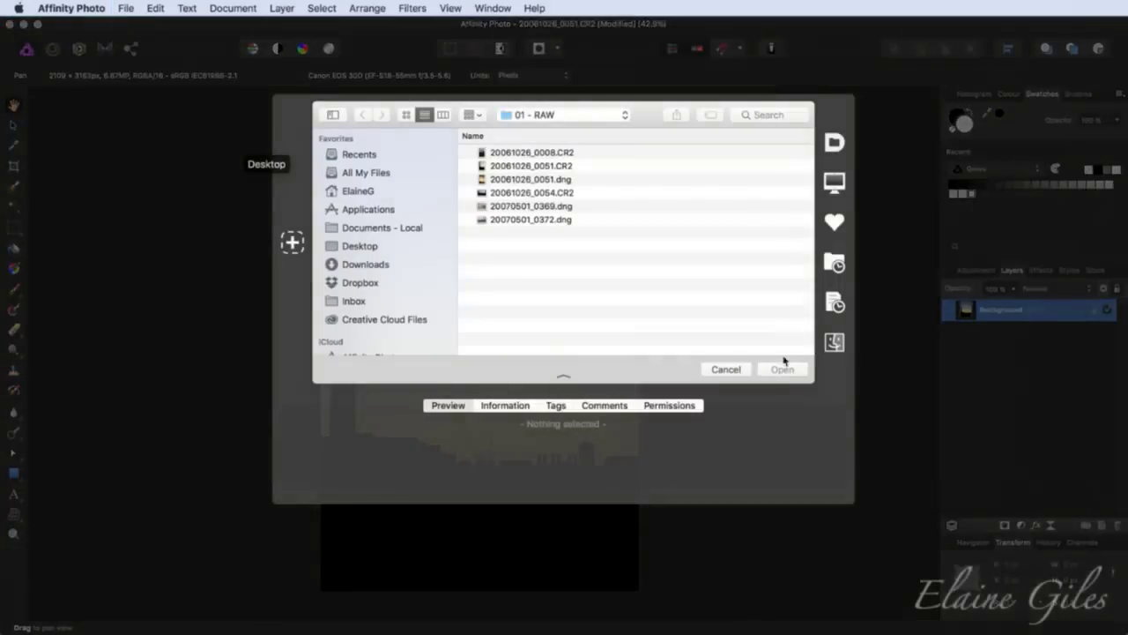
{"action": "left_click", "coordinate": [521, 166]}
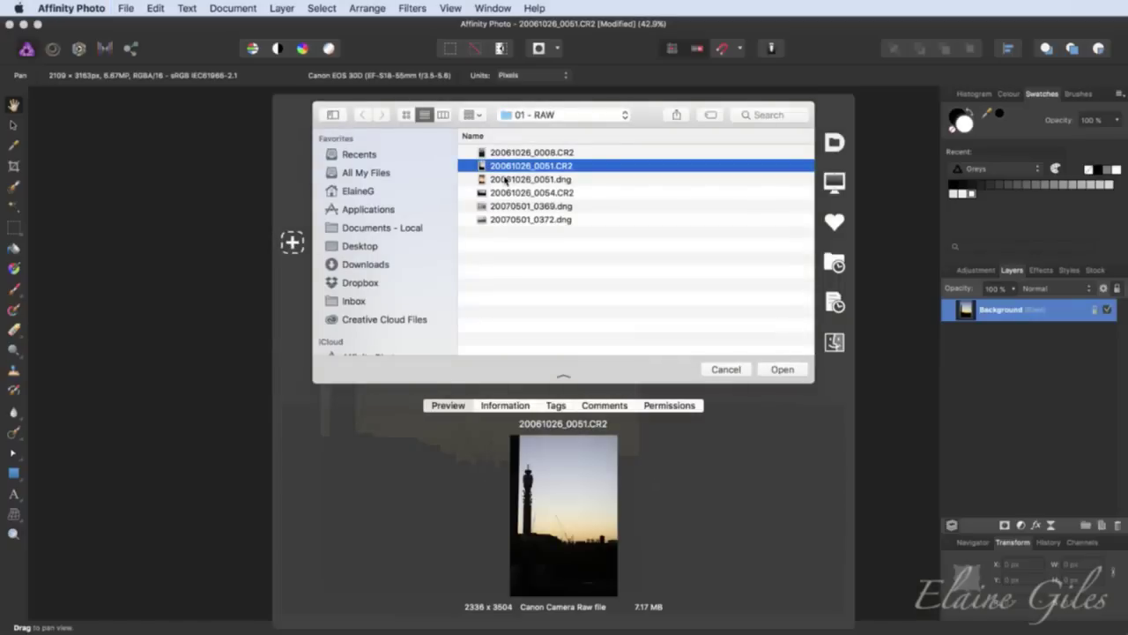
{"action": "left_click", "coordinate": [783, 370]}
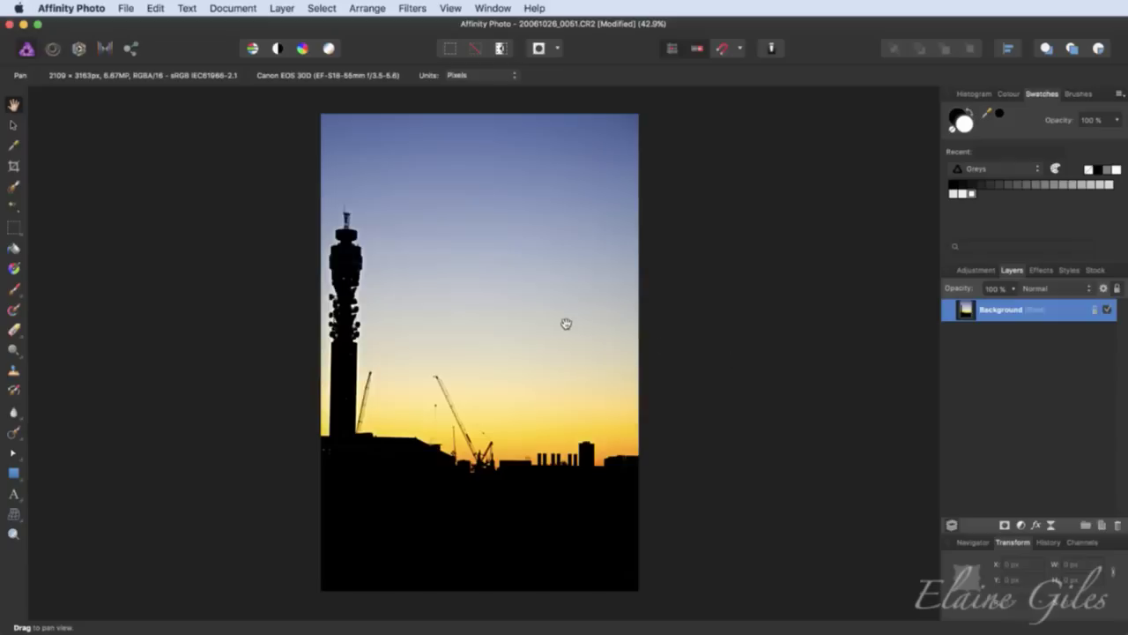
- Save the developed photo as 20061026_0051_001 in the 01 - RAW folder and close the document
{"action": "left_click", "coordinate": [124, 7]}
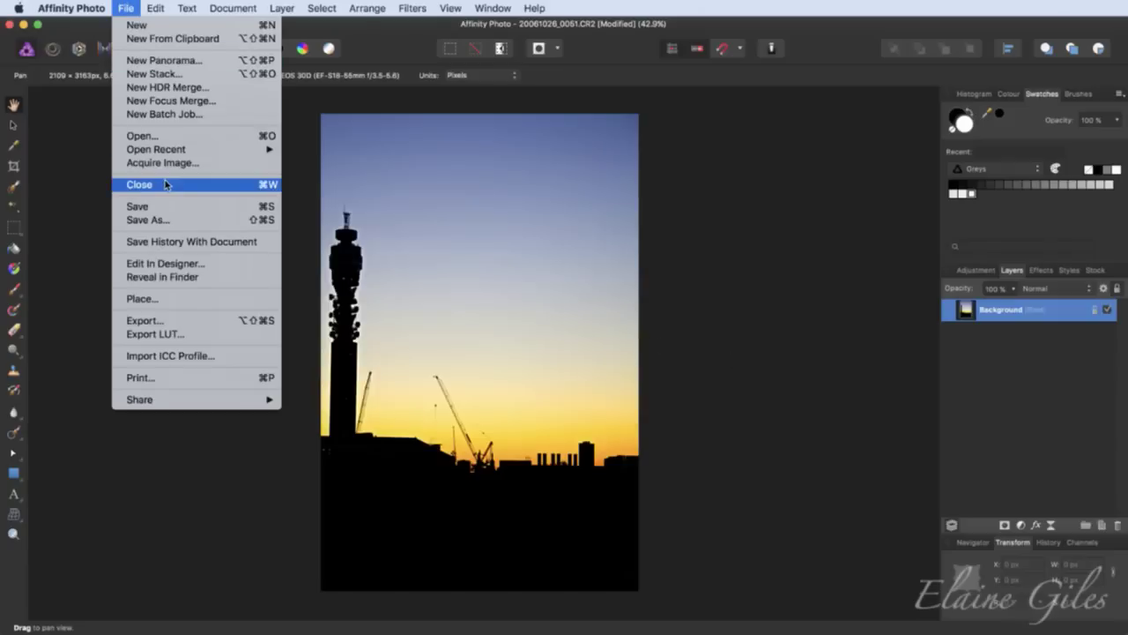
{"action": "left_click", "coordinate": [167, 220]}
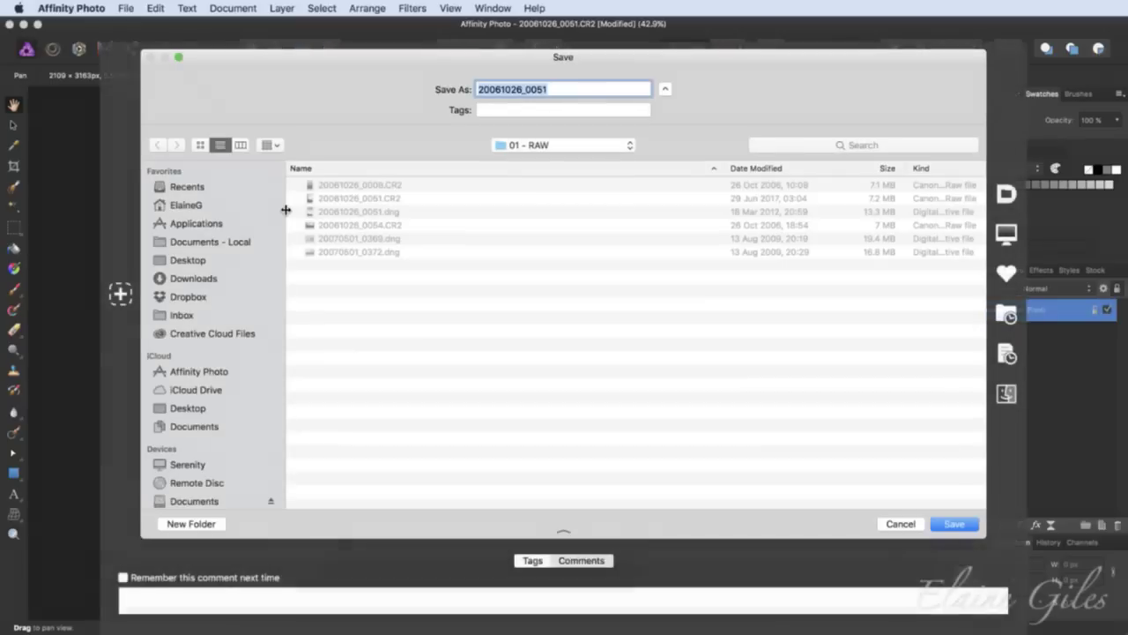
{"action": "left_click", "coordinate": [569, 92]}
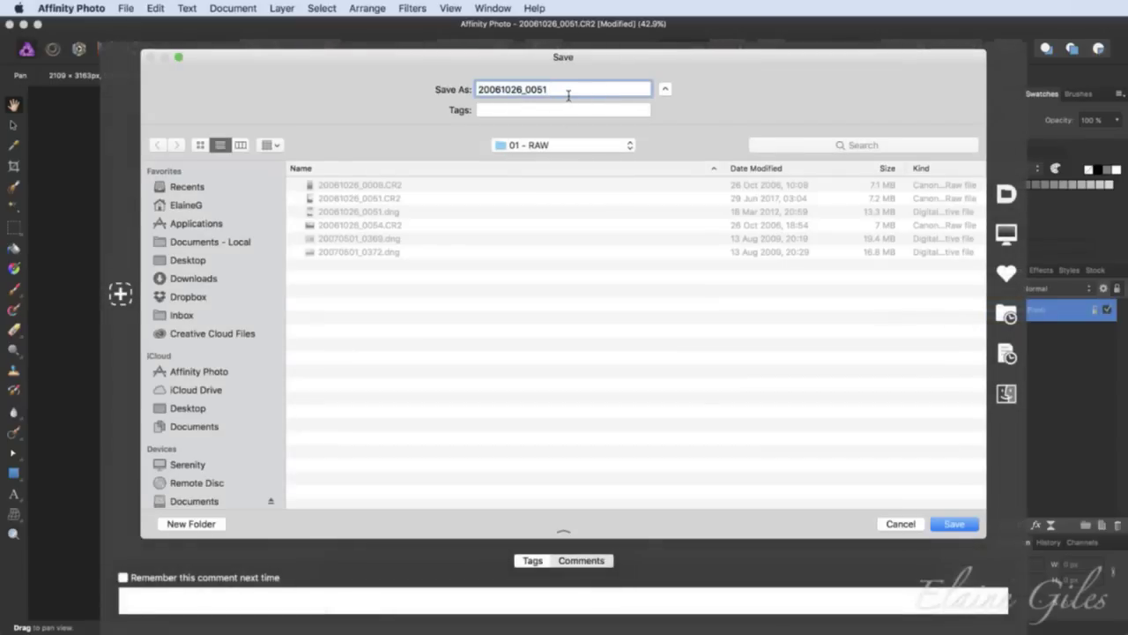
{"action": "type", "text": "_001"}
{"action": "left_click", "coordinate": [954, 523]}
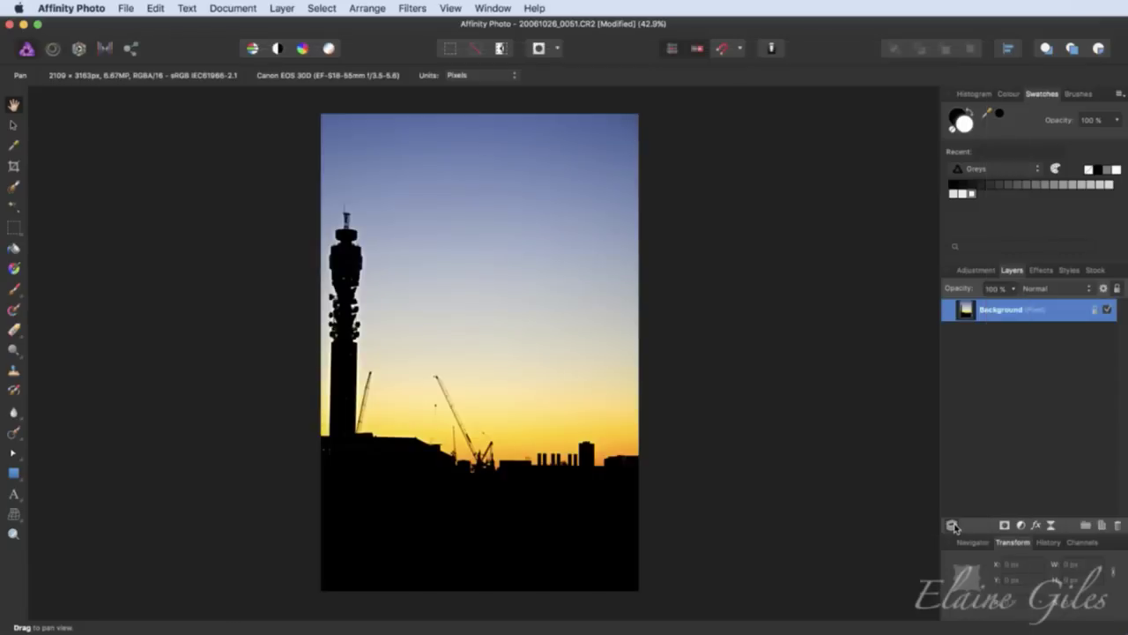
{"action": "key", "text": "super+w"}
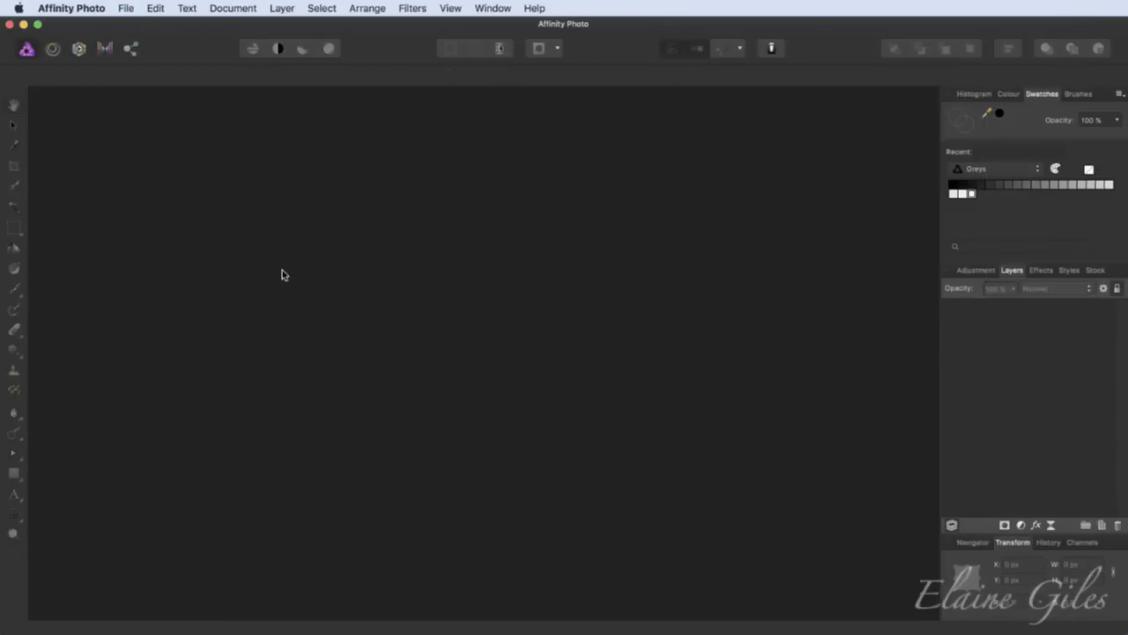
- Reopen the original RAW photo 20061026_0051.CR2 from the recently used files
{"action": "left_click", "coordinate": [132, 9]}
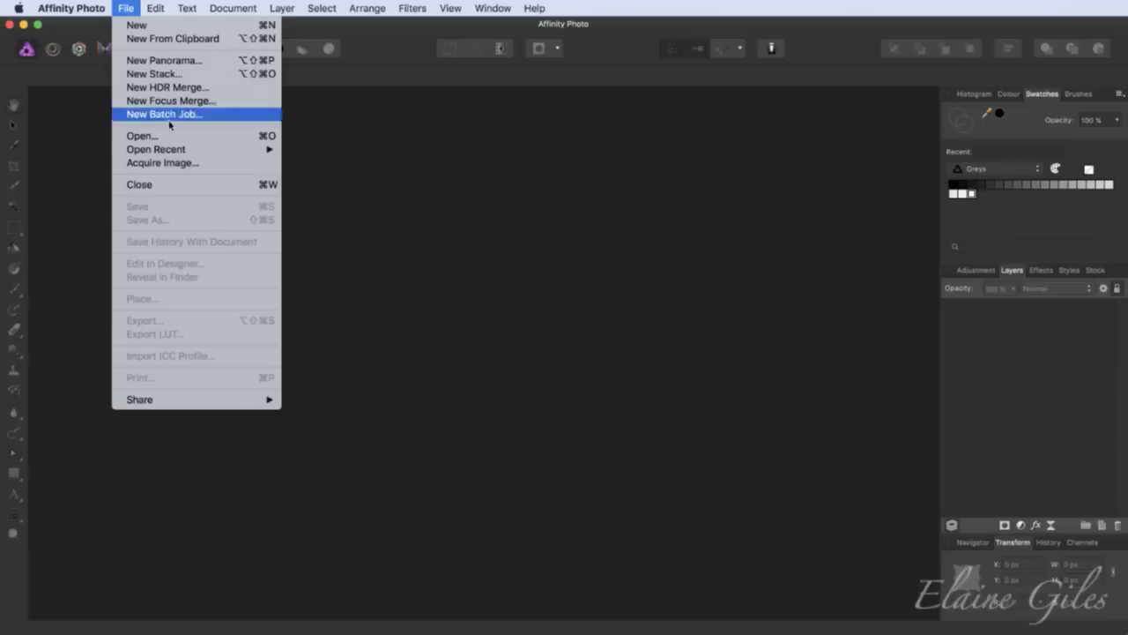
{"action": "mouse_move", "coordinate": [218, 151]}
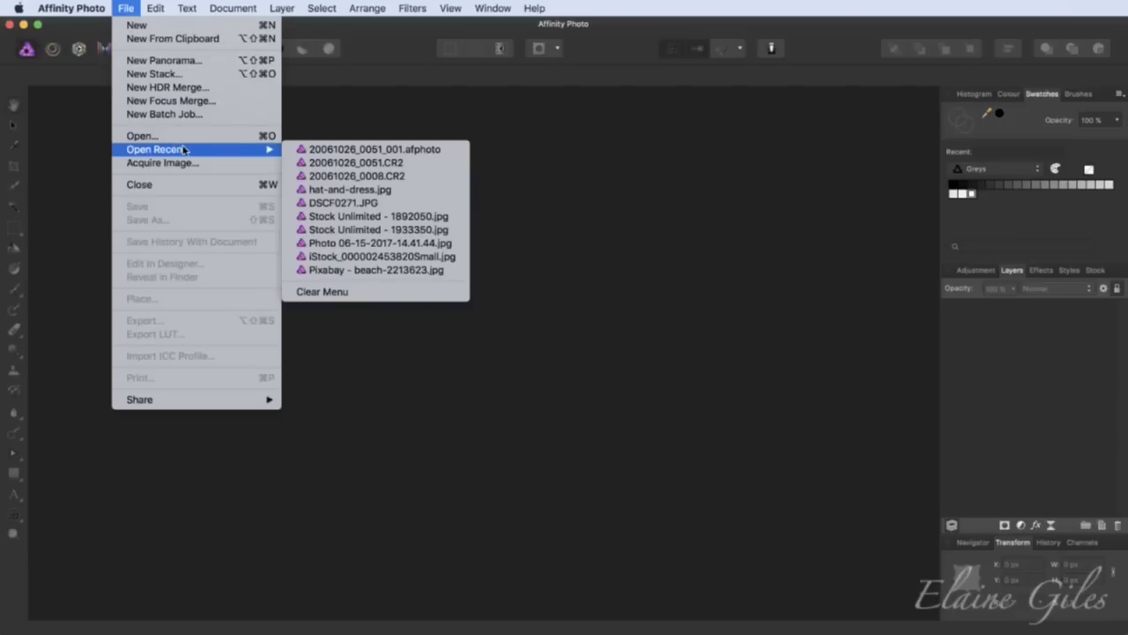
{"action": "left_click", "coordinate": [358, 164]}
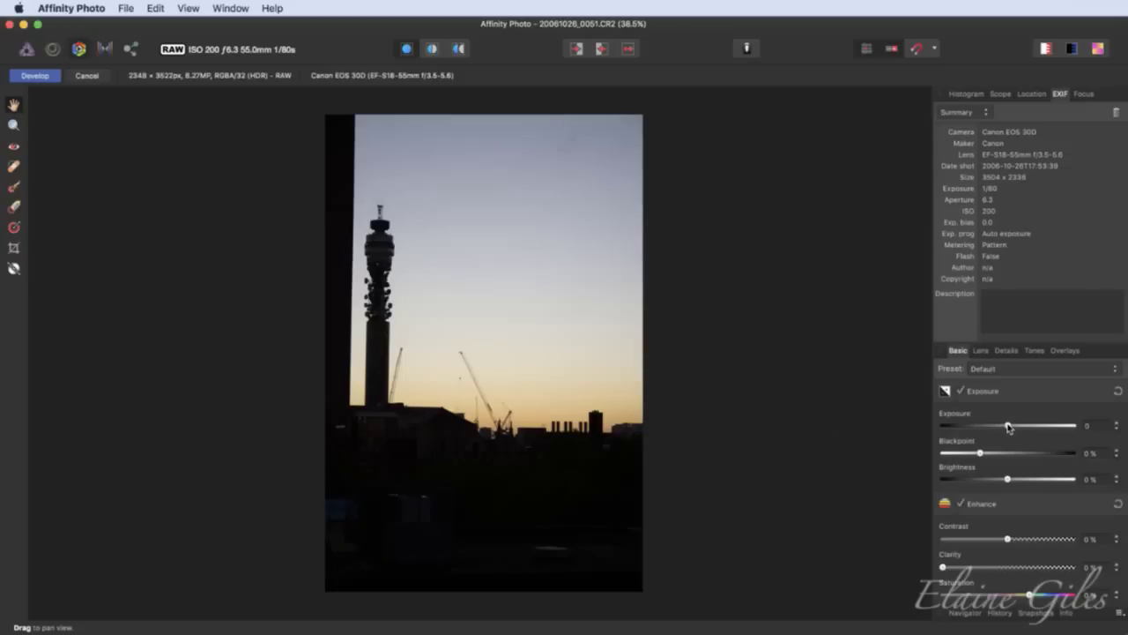
- Set Exposure to -0.737, Blackpoint to 7%, Brightness to 23%, Contrast to 15%, Clarity to 14%, Saturation to 40% and Vibrance to 28%
{"action": "left_click_drag", "start_coordinate": [1009, 427], "coordinate": [1070, 479]}
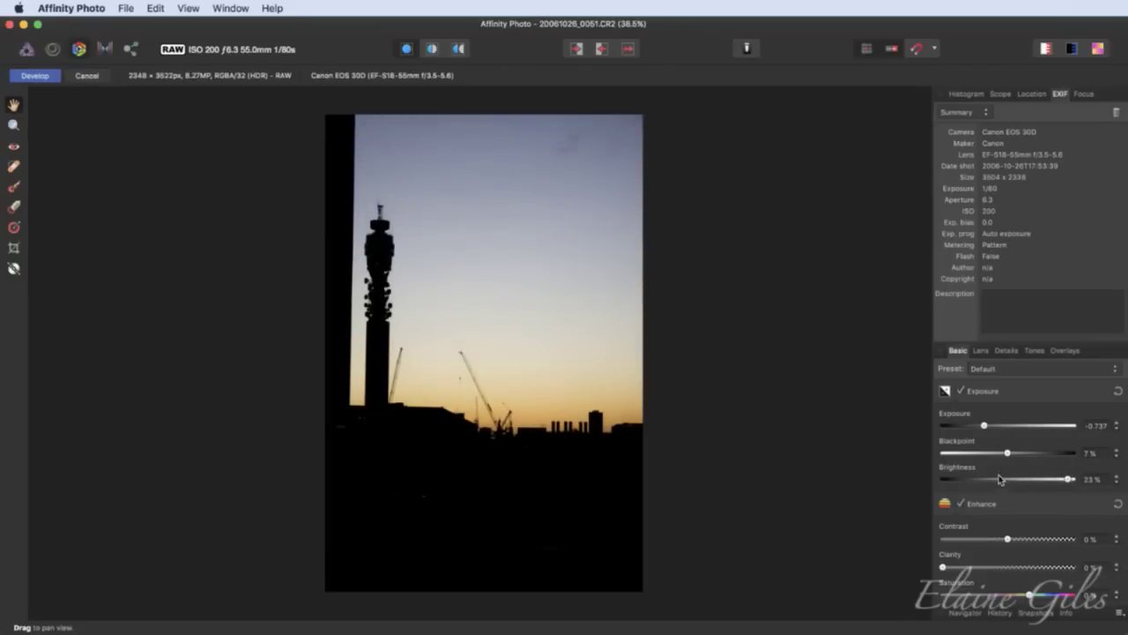
{"action": "scroll", "coordinate": [1005, 475], "scroll_direction": "down", "scroll_amount": 2}
{"action": "scroll", "coordinate": [1005, 475], "scroll_direction": "down", "scroll_amount": 2}
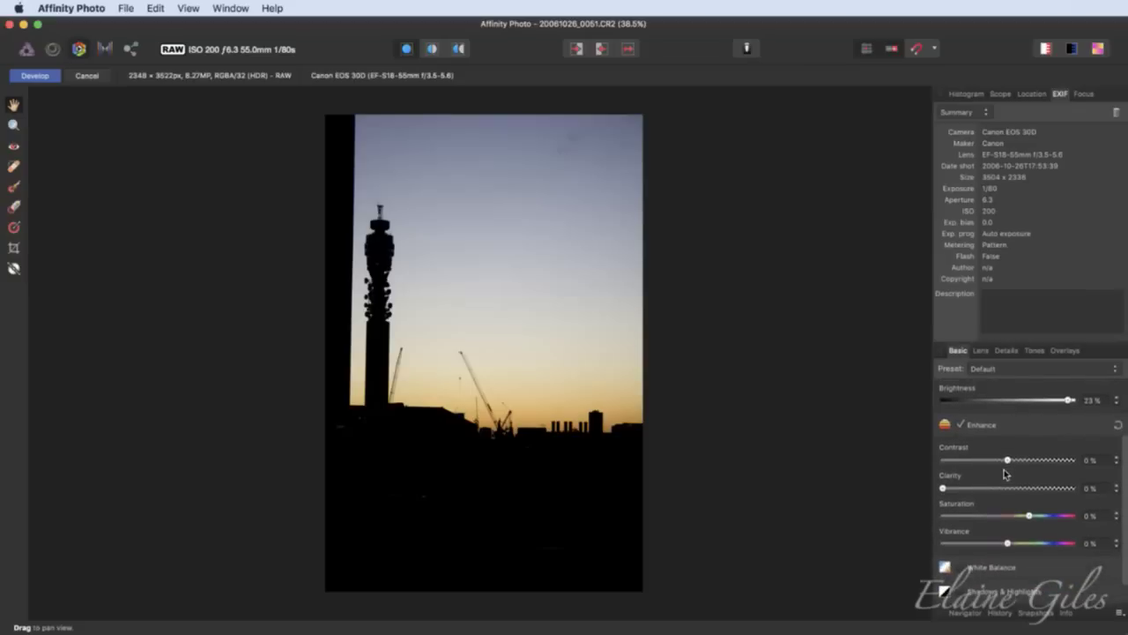
{"action": "left_click_drag", "start_coordinate": [1007, 460], "coordinate": [1029, 462]}
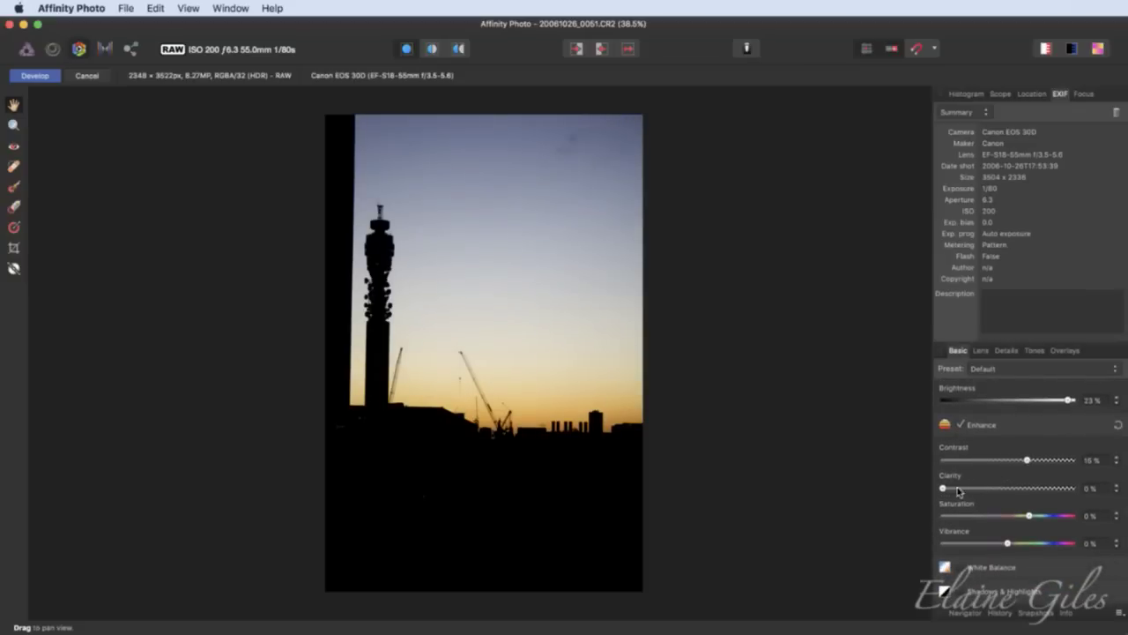
{"action": "left_click_drag", "start_coordinate": [942, 488], "coordinate": [960, 489]}
{"action": "left_click_drag", "start_coordinate": [1030, 516], "coordinate": [1063, 518]}
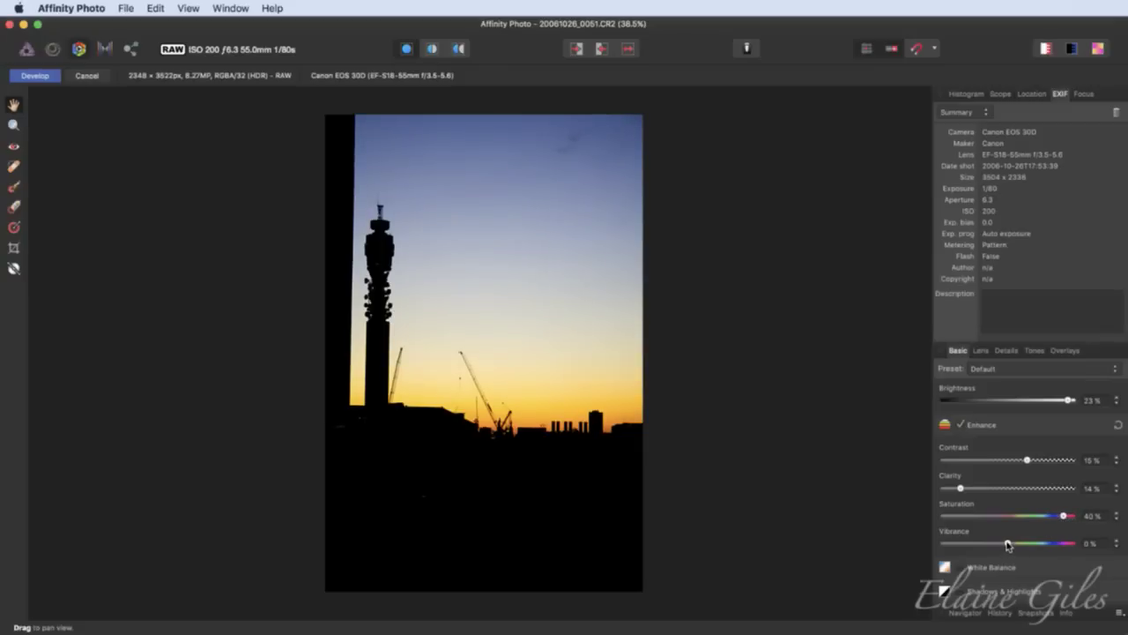
{"action": "left_click_drag", "start_coordinate": [1008, 544], "coordinate": [1047, 545]}
- Enable White Balance, raise the Temperature until the whole sky turns warm orange, and reduce Saturation to 24%
{"action": "scroll", "coordinate": [1025, 552], "scroll_direction": "down", "scroll_amount": 2}
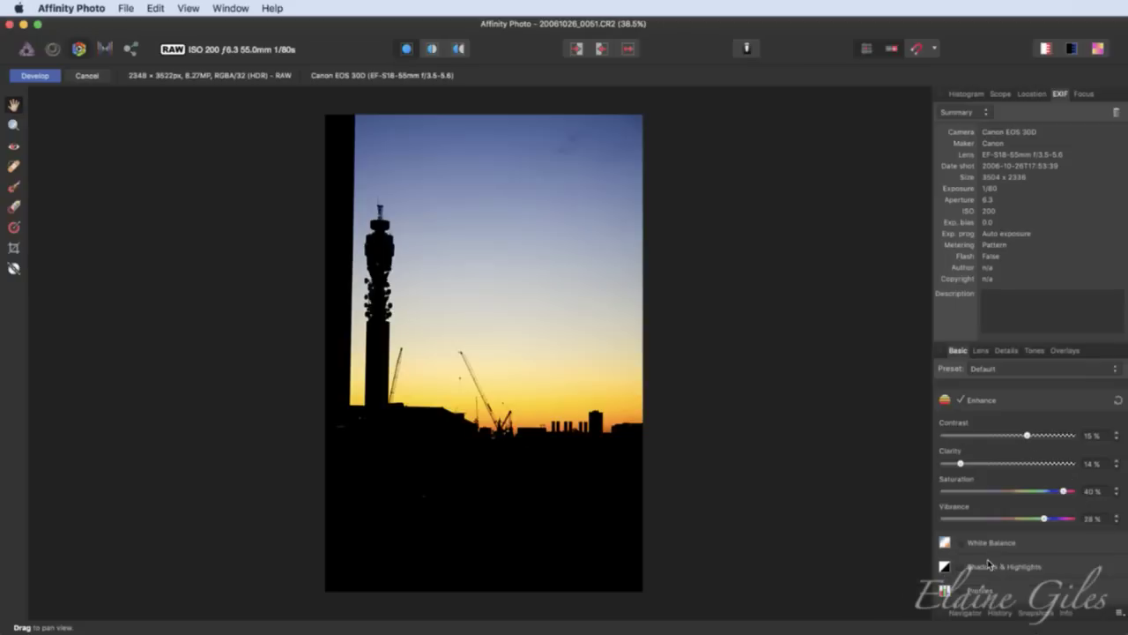
{"action": "left_click", "coordinate": [960, 542]}
{"action": "scroll", "coordinate": [1062, 573], "scroll_direction": "down", "scroll_amount": 2}
{"action": "scroll", "coordinate": [1062, 573], "scroll_direction": "down", "scroll_amount": 3}
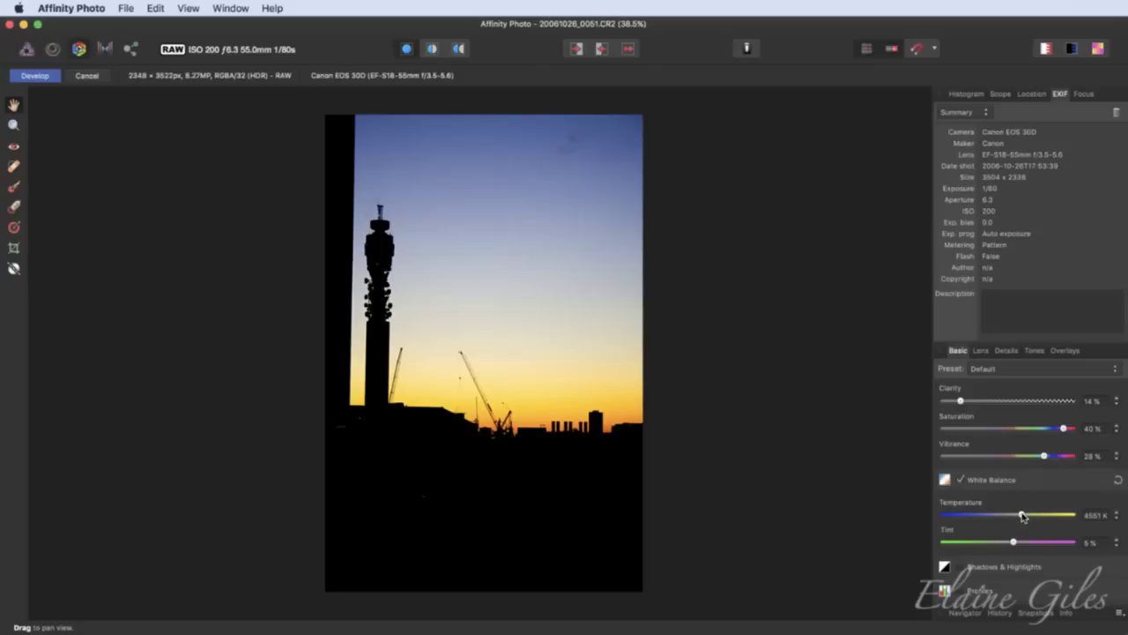
{"action": "left_click_drag", "start_coordinate": [1022, 516], "coordinate": [994, 518]}
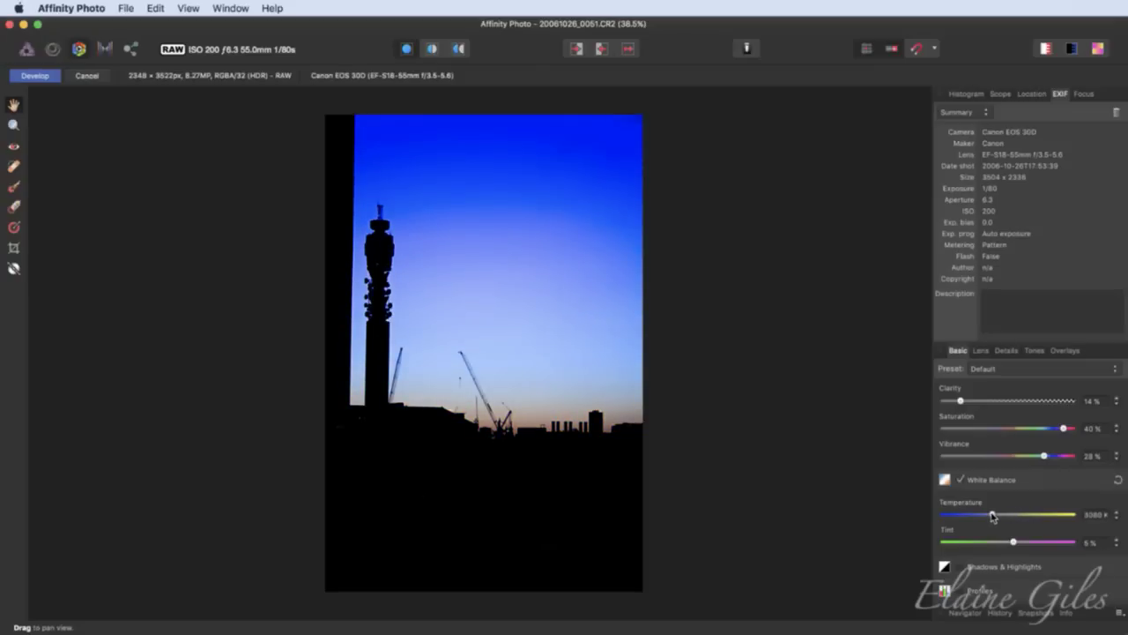
{"action": "left_click_drag", "start_coordinate": [992, 516], "coordinate": [1053, 516]}
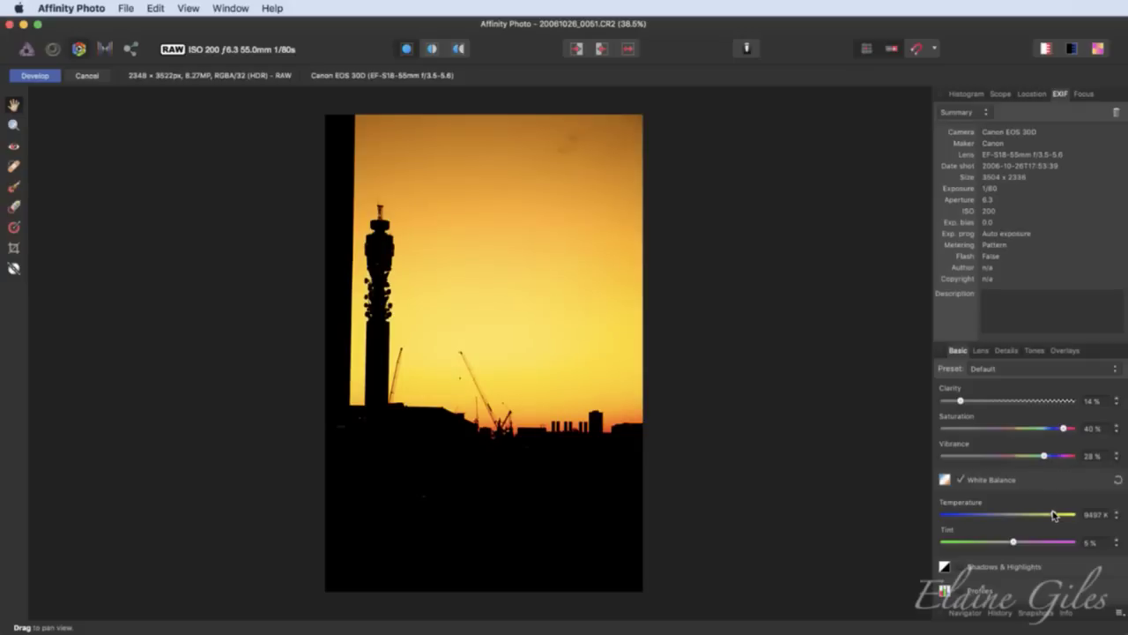
{"action": "scroll", "coordinate": [1056, 502], "scroll_direction": "up", "scroll_amount": 3}
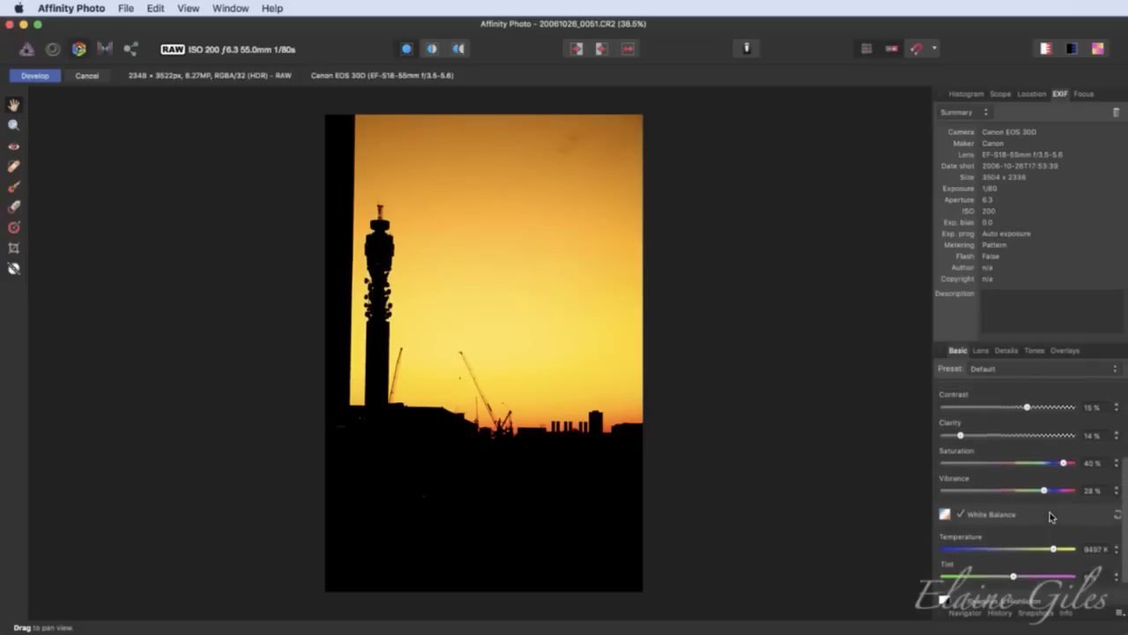
{"action": "left_click_drag", "start_coordinate": [1064, 482], "coordinate": [1050, 483]}
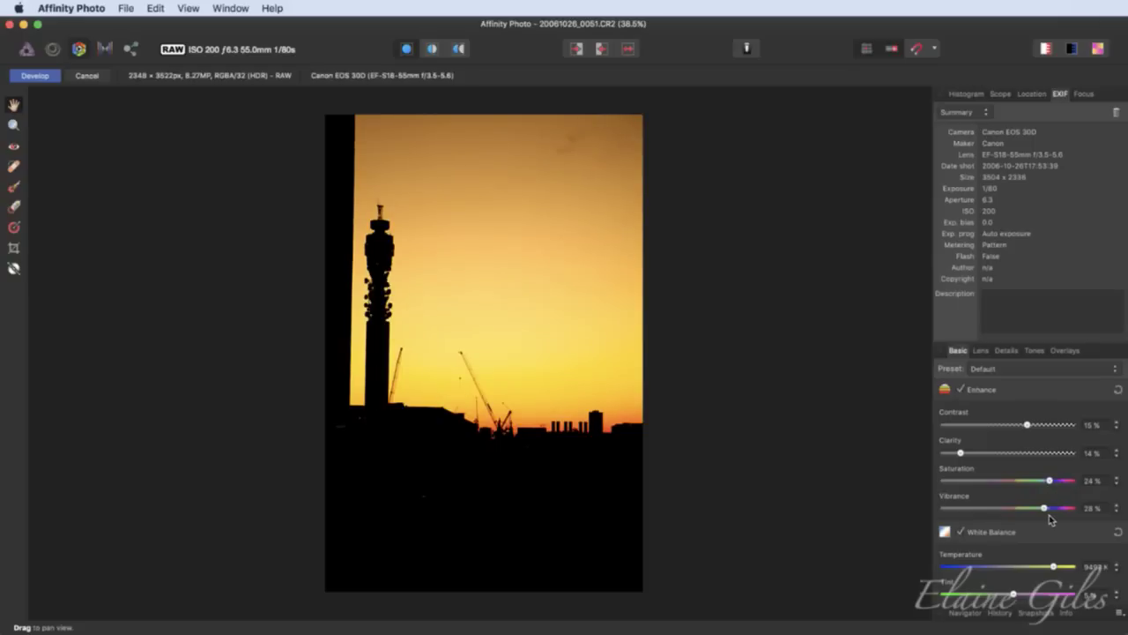
- Crop the photo at its original ratio to remove the dark strip beside the tower and part of the black foreground
{"action": "left_click", "coordinate": [13, 248]}
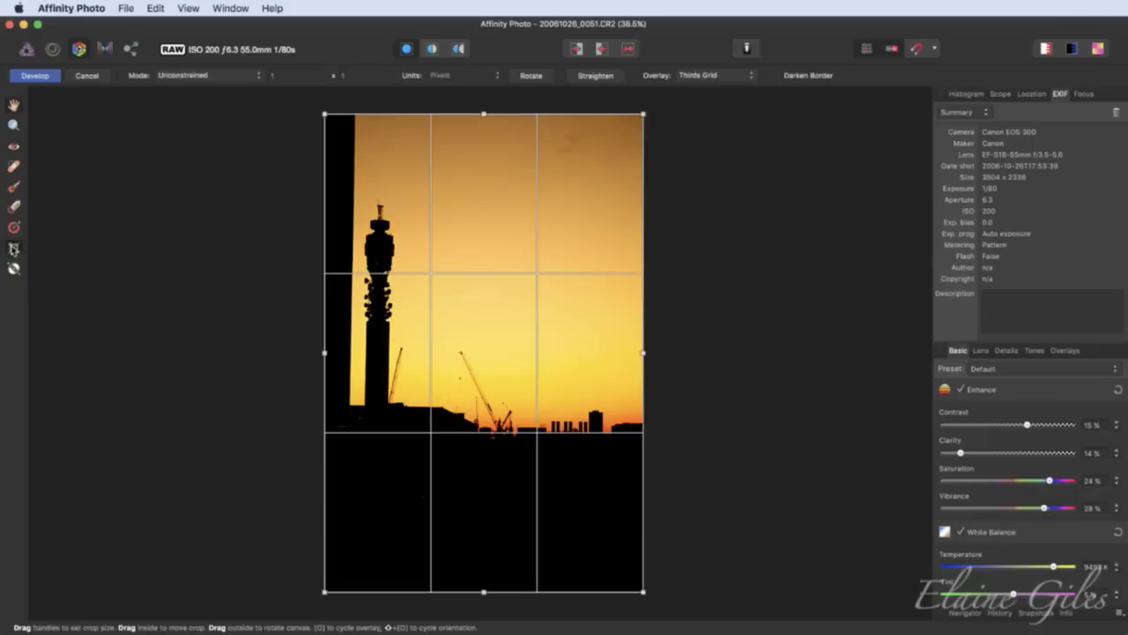
{"action": "left_click", "coordinate": [189, 75]}
{"action": "left_click", "coordinate": [185, 86]}
{"action": "left_click_drag", "start_coordinate": [325, 592], "coordinate": [355, 547]}
{"action": "key", "text": "h"}
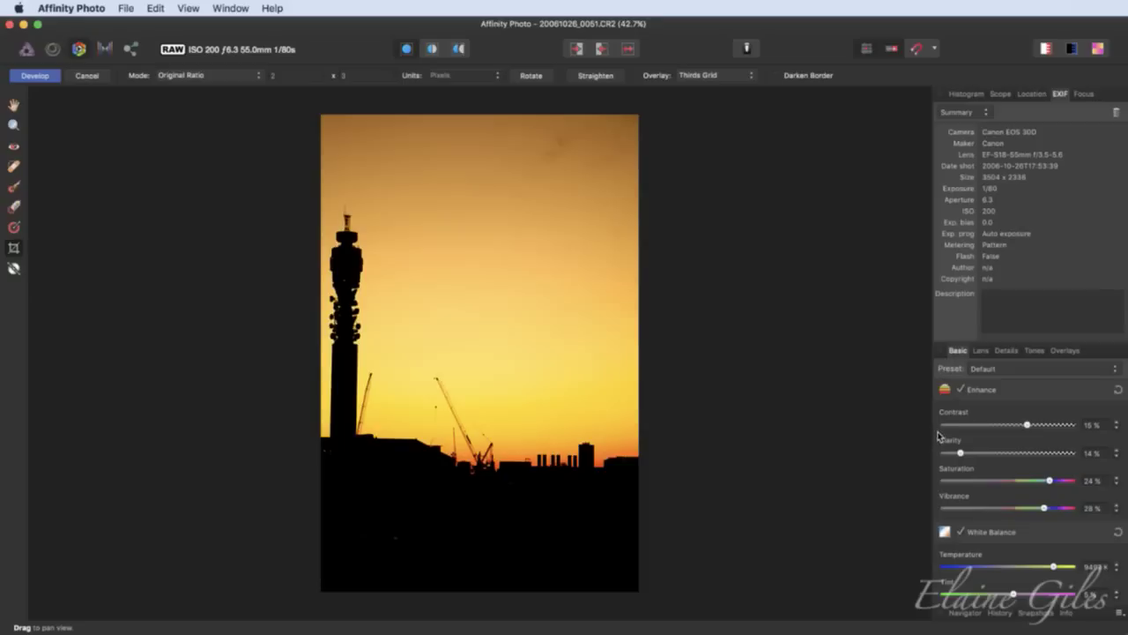
- Save the current Basic adjustments as a preset named Warm Skyline
{"action": "left_click", "coordinate": [1043, 369]}
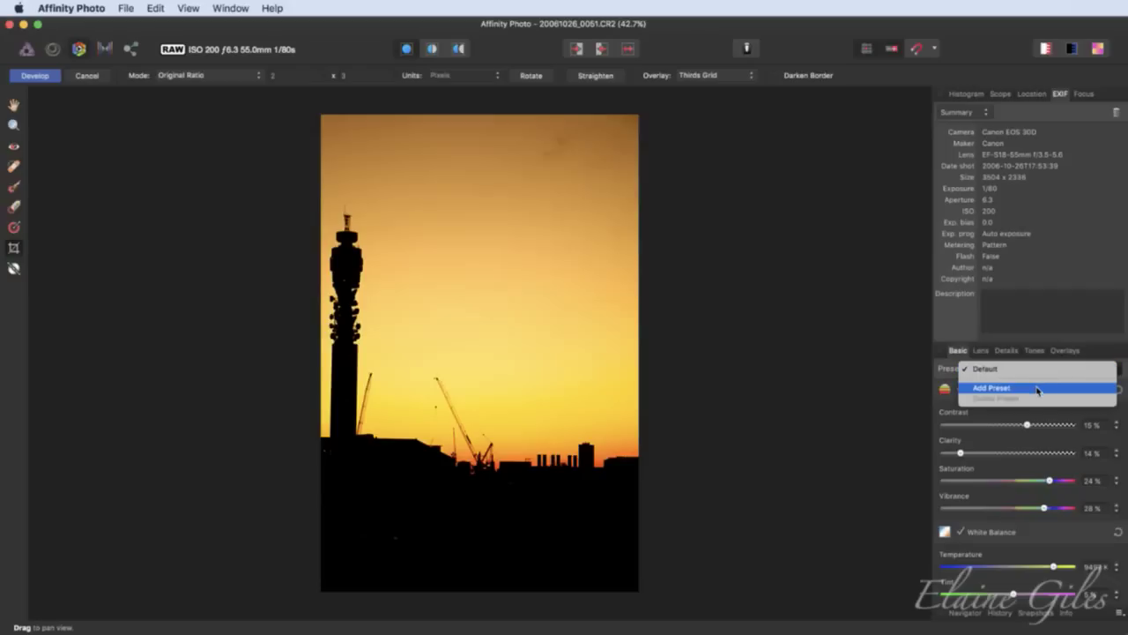
{"action": "left_click", "coordinate": [1038, 389]}
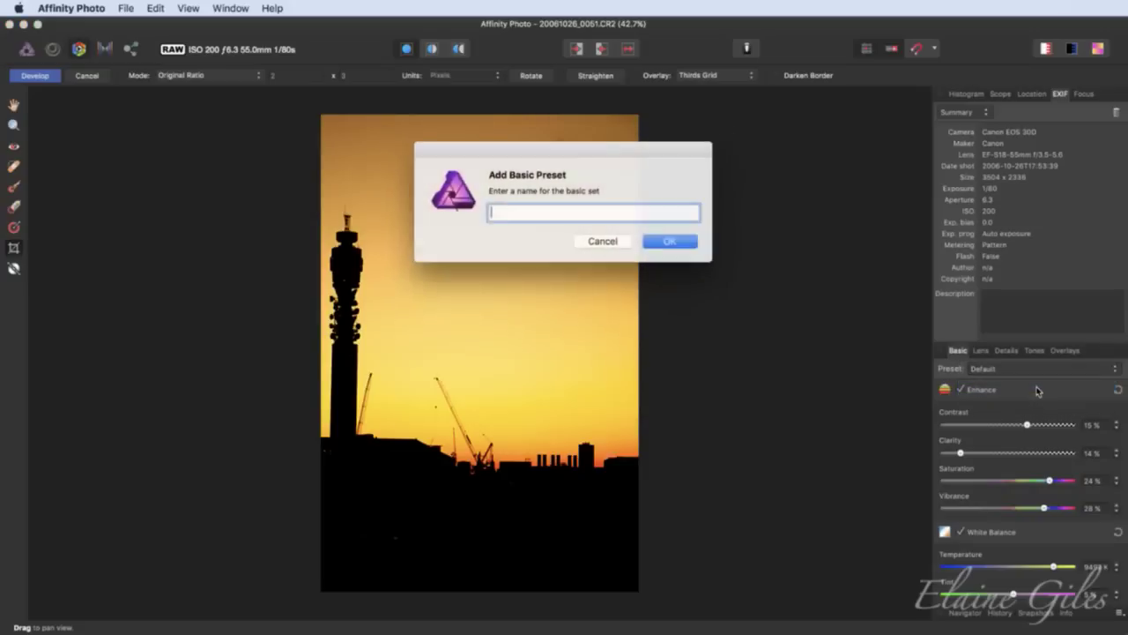
{"action": "type", "text": "Wa"}
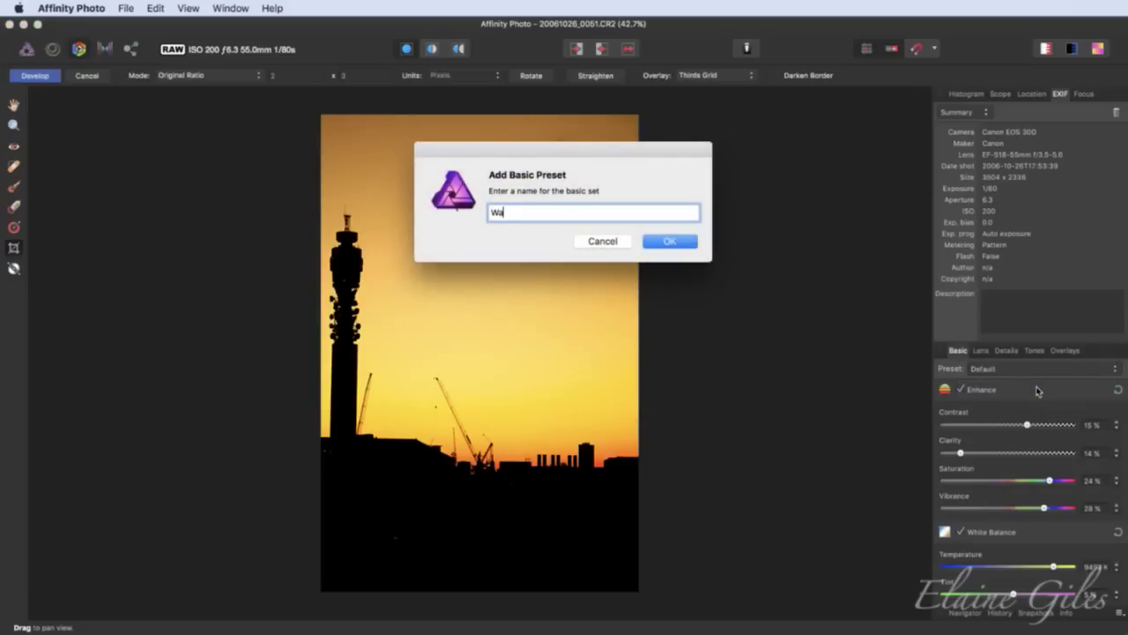
{"action": "type", "text": "rm Skyline"}
{"action": "left_click", "coordinate": [673, 242]}
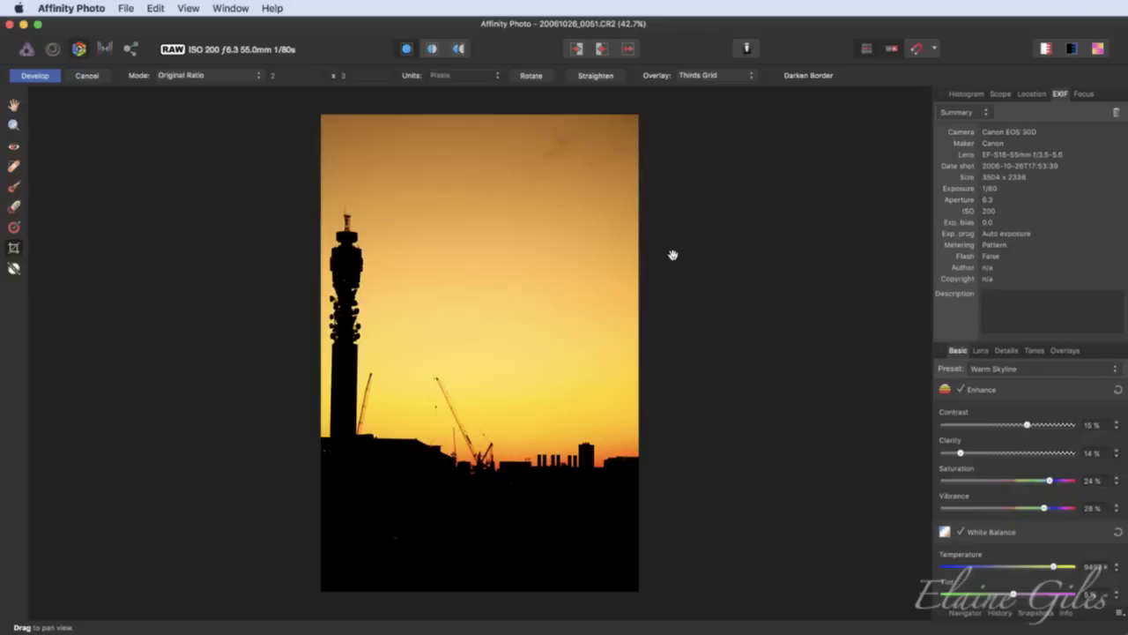
- Develop the warm orange version of the tower photo
{"action": "left_click", "coordinate": [38, 76]}
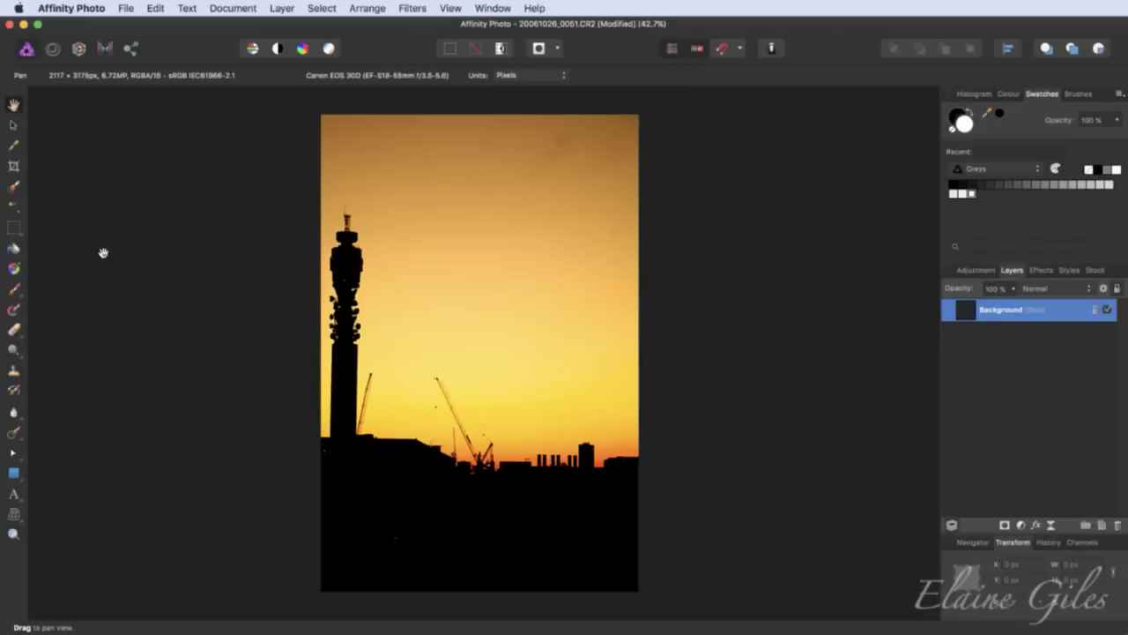
- Save the warm version as 20061026_0051_002 in the 01 - RAW folder and close the document
{"action": "left_click", "coordinate": [129, 7]}
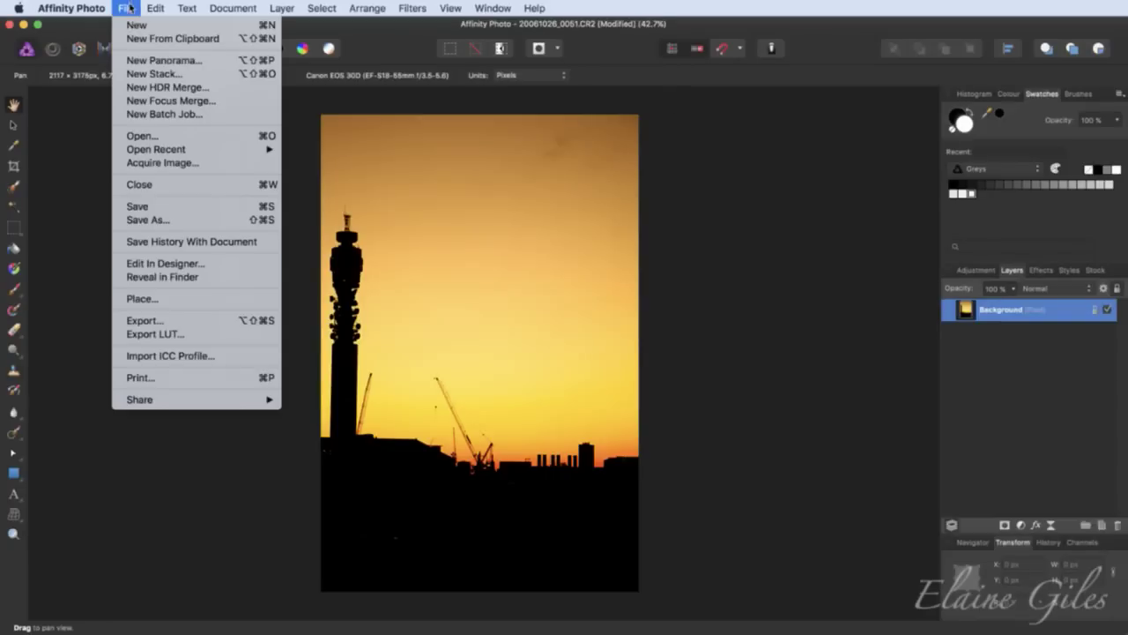
{"action": "left_click", "coordinate": [174, 220]}
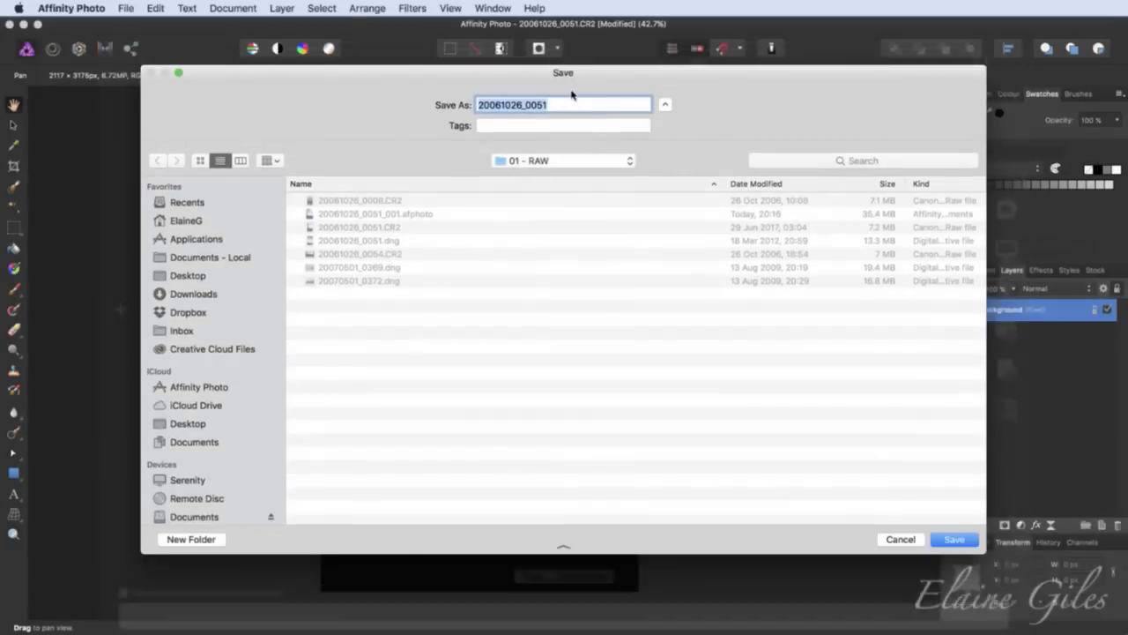
{"action": "left_click", "coordinate": [562, 106]}
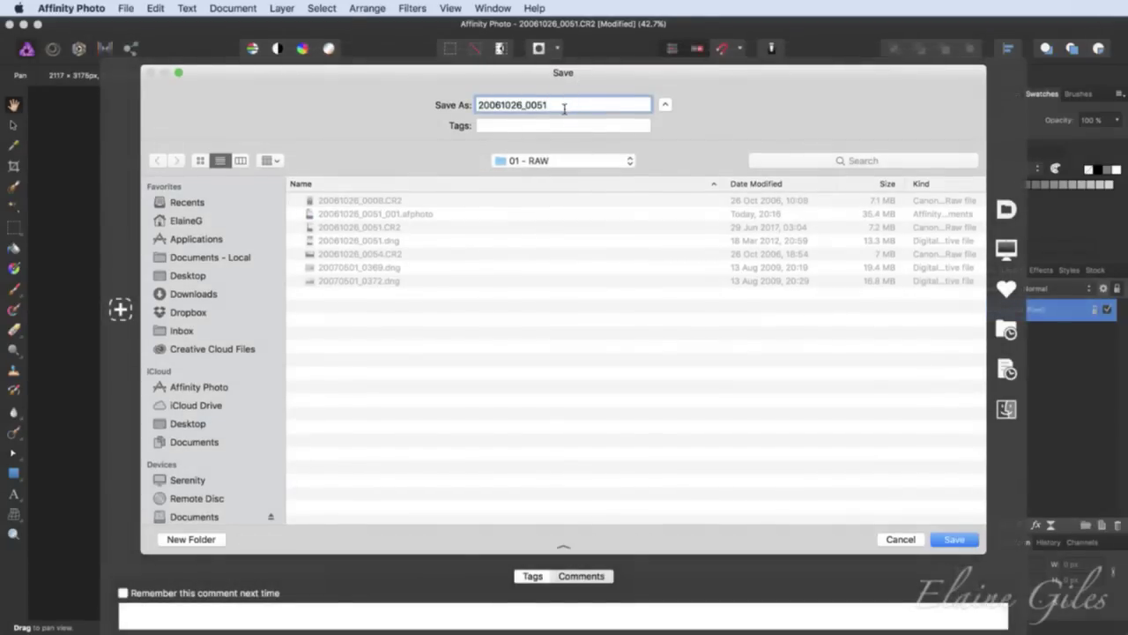
{"action": "type", "text": "_002"}
{"action": "key", "text": "Return"}
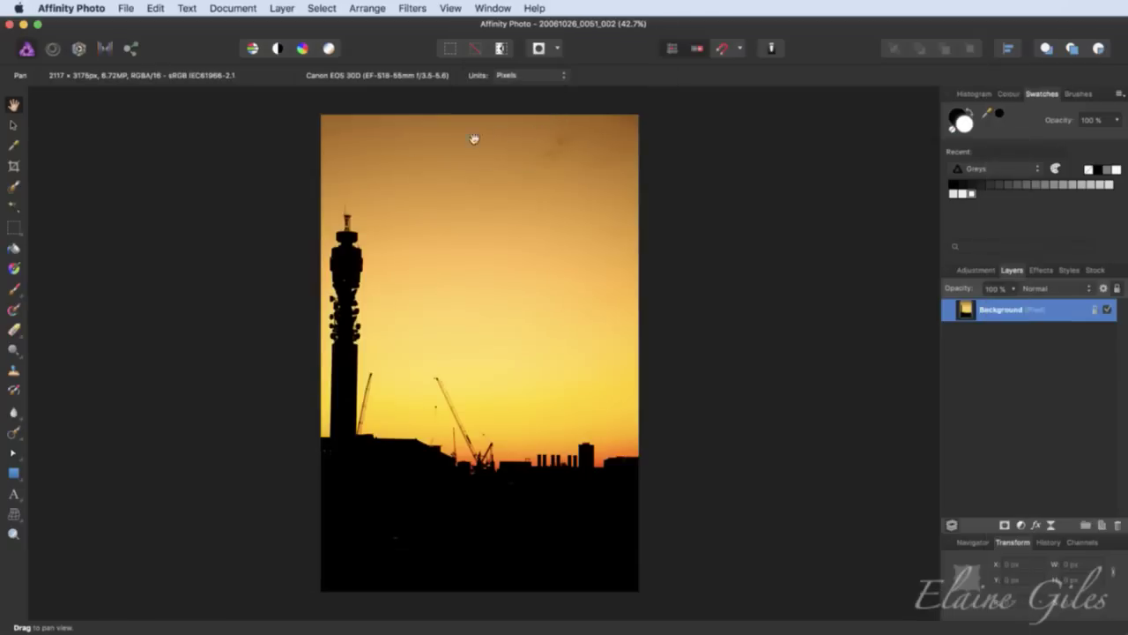
{"action": "key", "text": "super+w"}
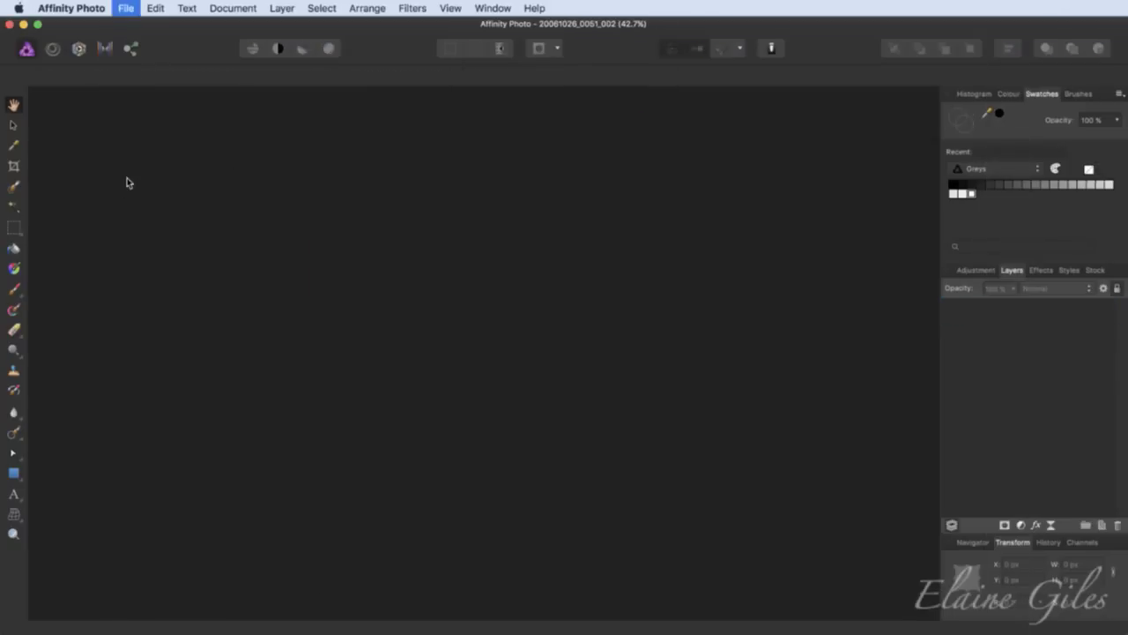
- Open the RAW skyline photo 20061026_0054.CR2 from the 01 - RAW folder
{"action": "left_click", "coordinate": [126, 9]}
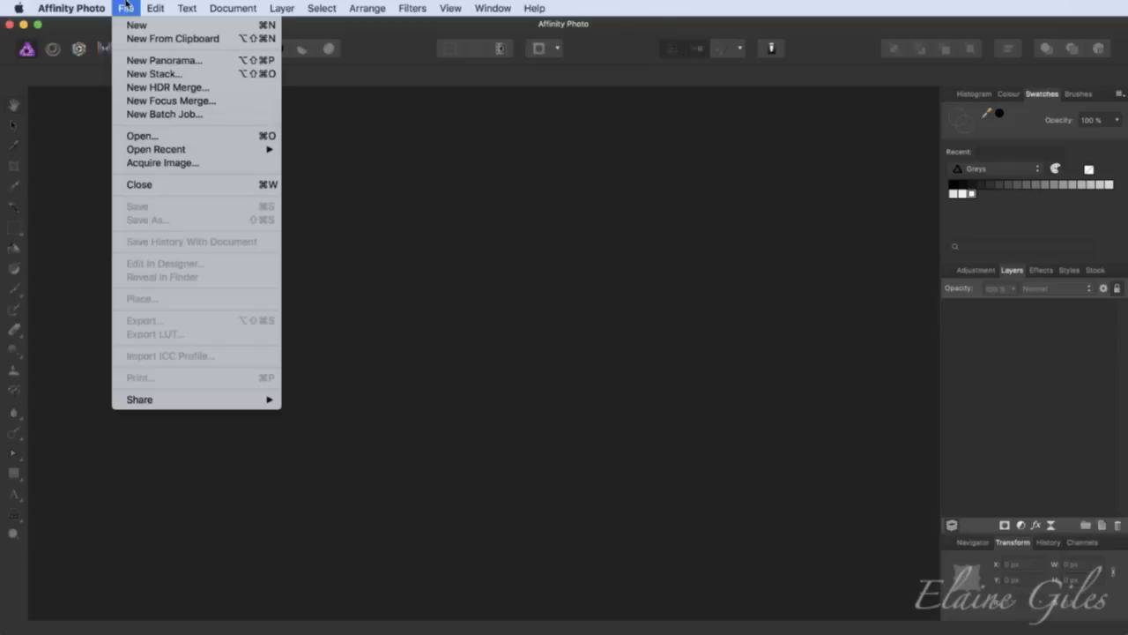
{"action": "left_click", "coordinate": [159, 138]}
{"action": "left_click", "coordinate": [532, 192]}
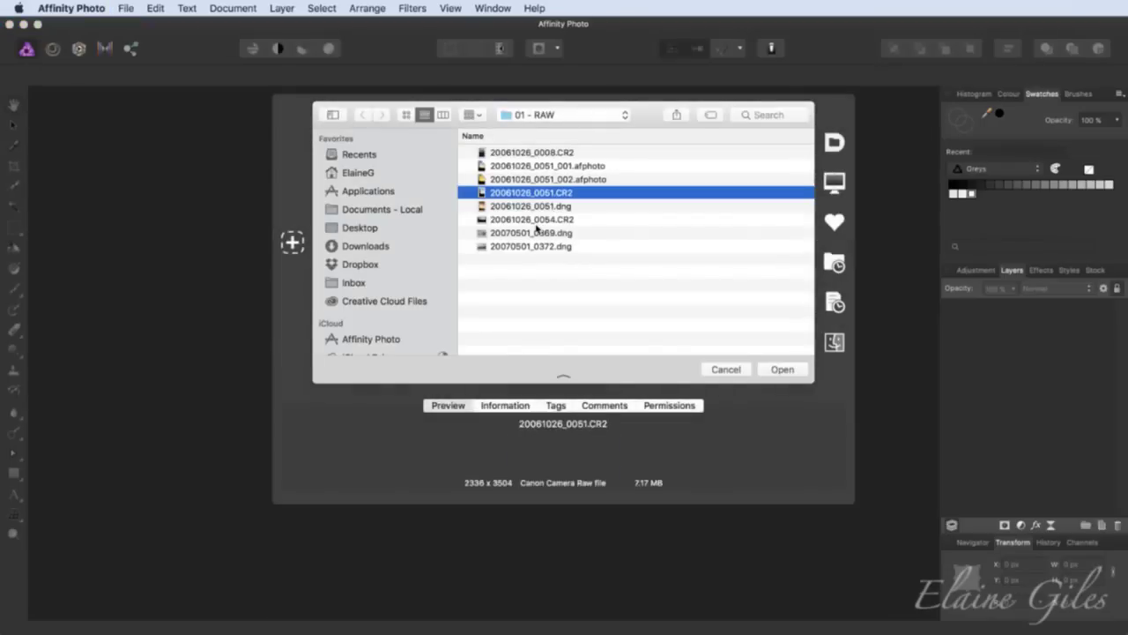
{"action": "left_click", "coordinate": [533, 232]}
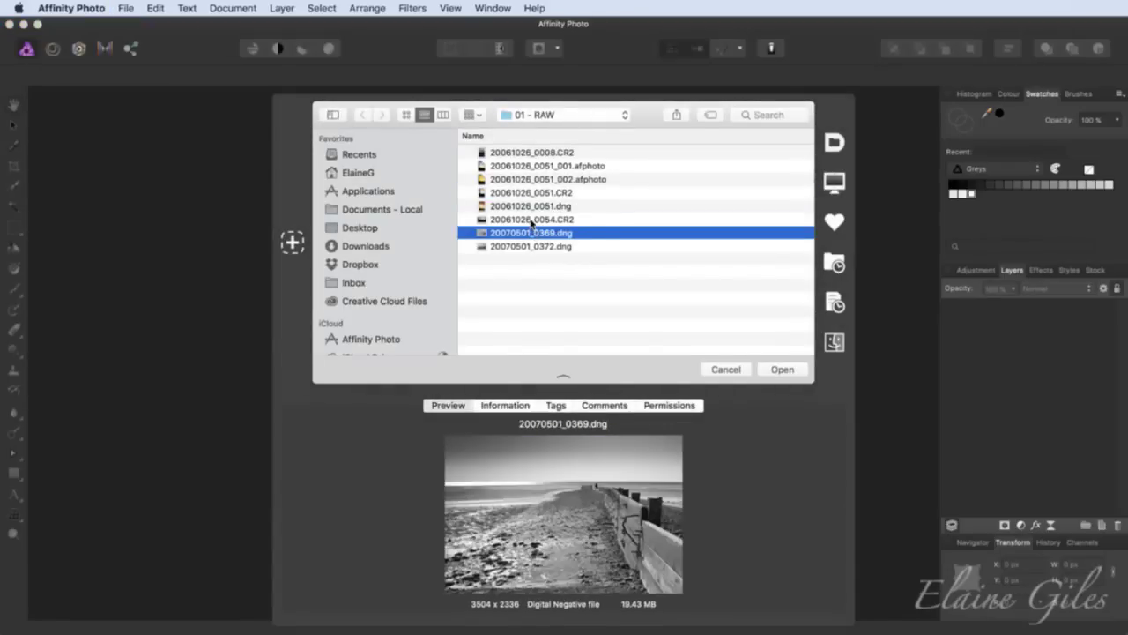
{"action": "left_click", "coordinate": [531, 220]}
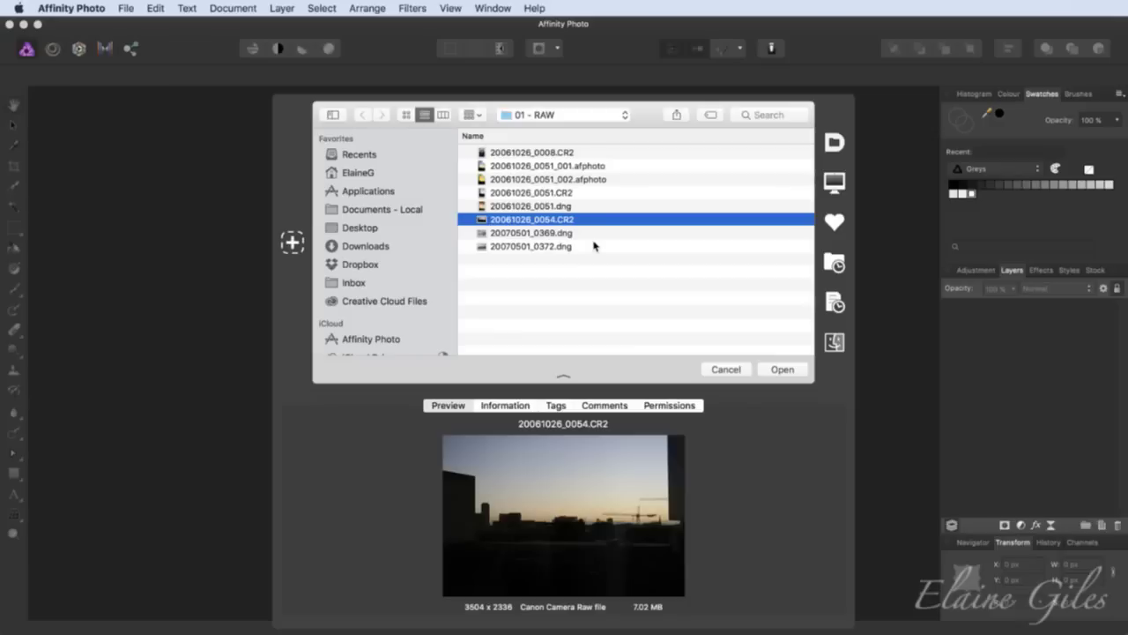
{"action": "left_click", "coordinate": [785, 371]}
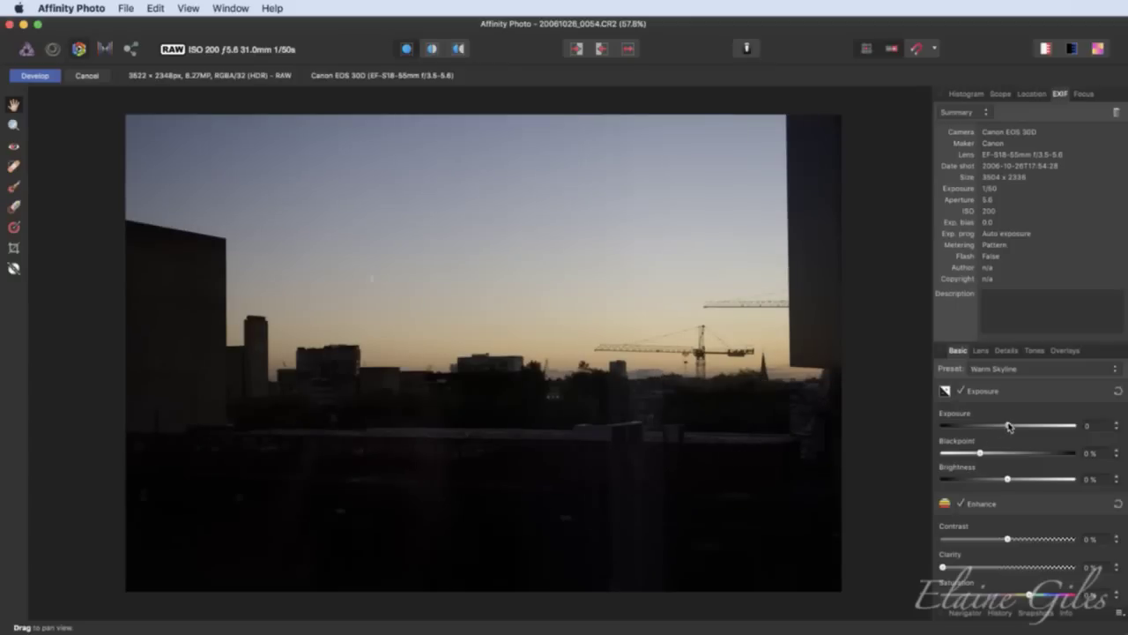
- Try Exposure at 2 to inspect the dark foreground and at -0.825 with 7% Blackpoint, and restore the Default preset
{"action": "left_click_drag", "start_coordinate": [1010, 426], "coordinate": [1078, 421]}
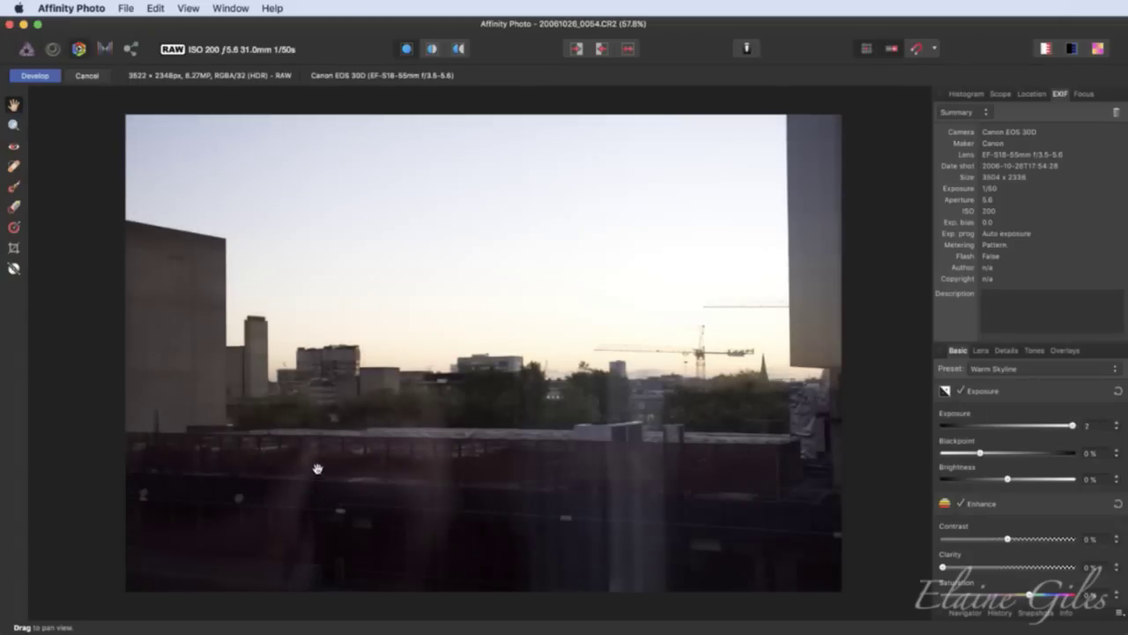
{"action": "scroll", "coordinate": [269, 588], "scroll_direction": "down", "scroll_amount": 1}
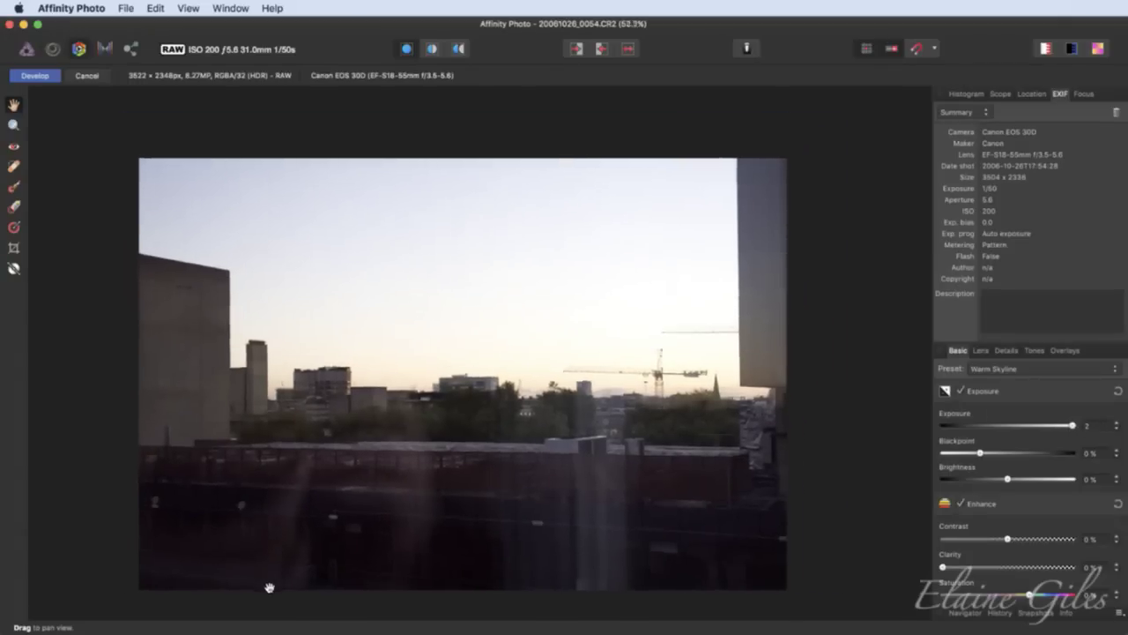
{"action": "scroll", "coordinate": [270, 588], "scroll_direction": "up", "scroll_amount": 5}
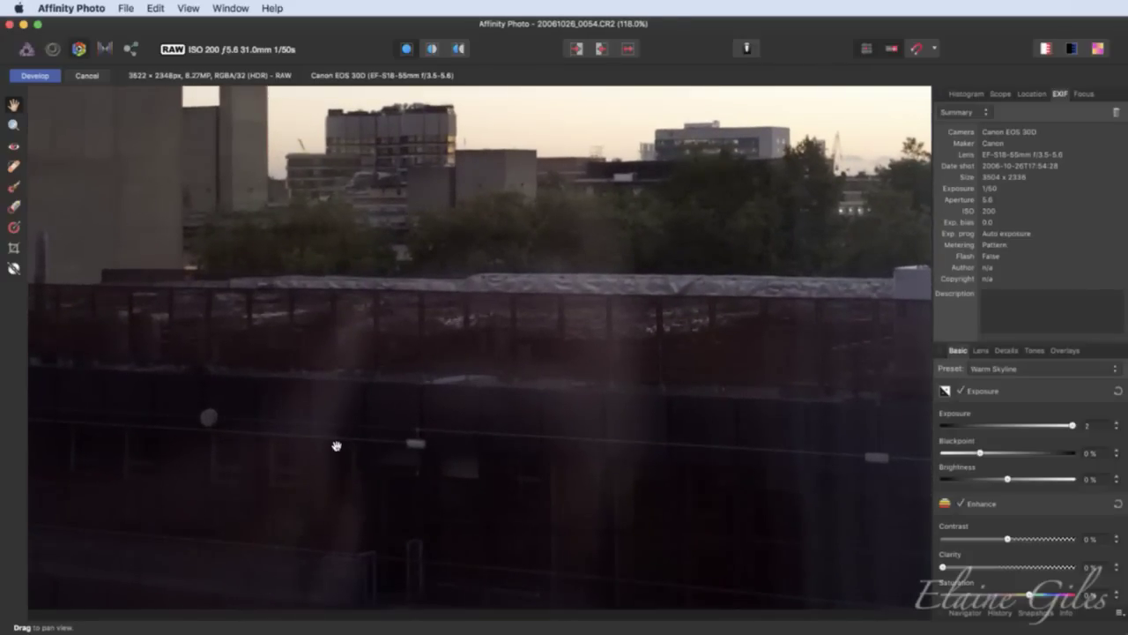
{"action": "key", "text": "super+0"}
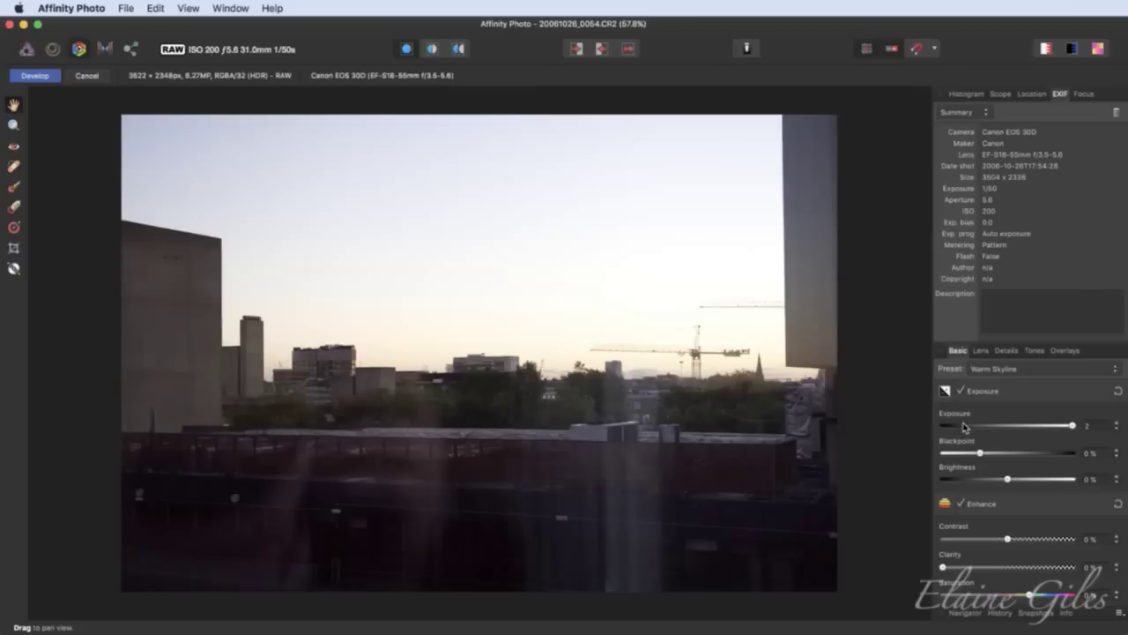
{"action": "left_click_drag", "start_coordinate": [1074, 427], "coordinate": [1008, 454]}
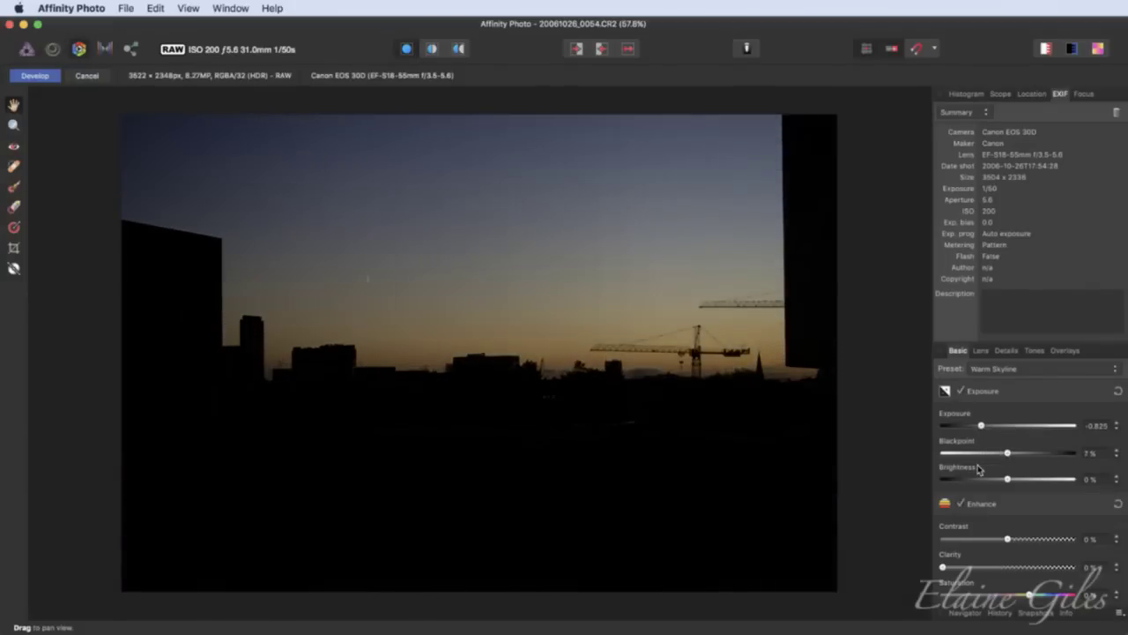
{"action": "left_click", "coordinate": [1014, 370]}
{"action": "left_click", "coordinate": [1014, 350]}
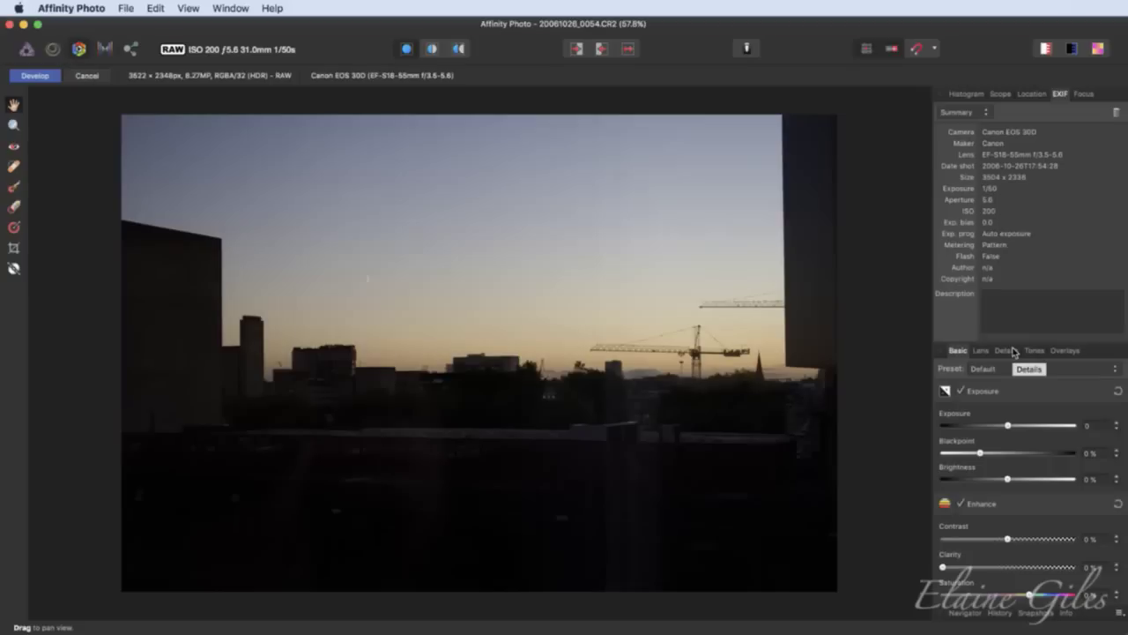
- Apply the Warm Skyline preset to the skyline photo and enable the White Balance adjustment
{"action": "left_click", "coordinate": [1010, 369]}
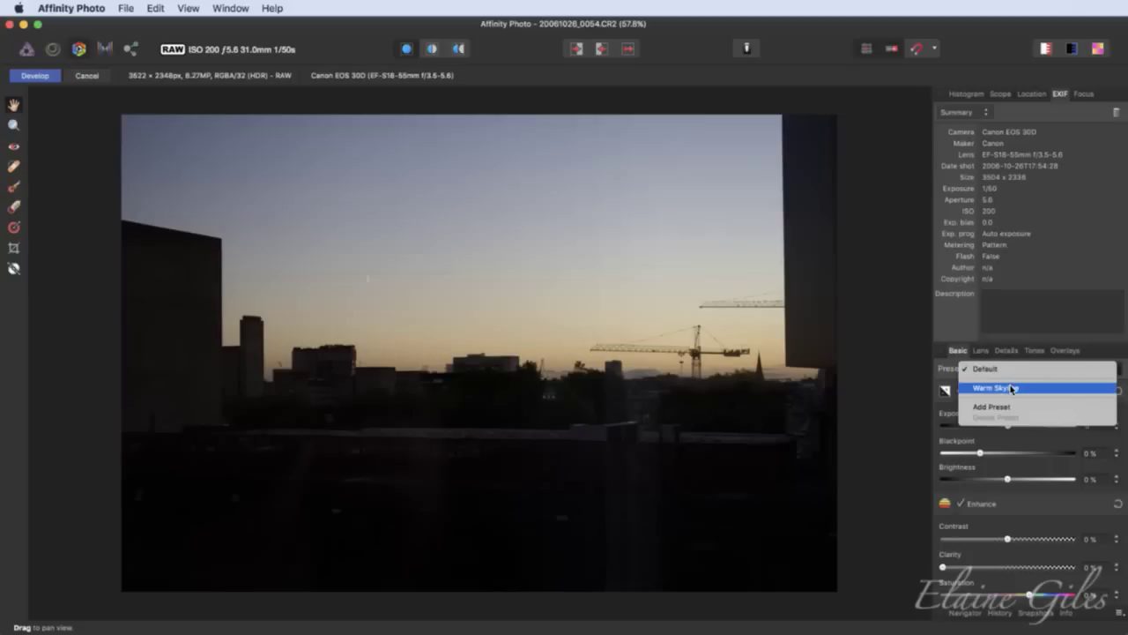
{"action": "left_click", "coordinate": [1012, 387]}
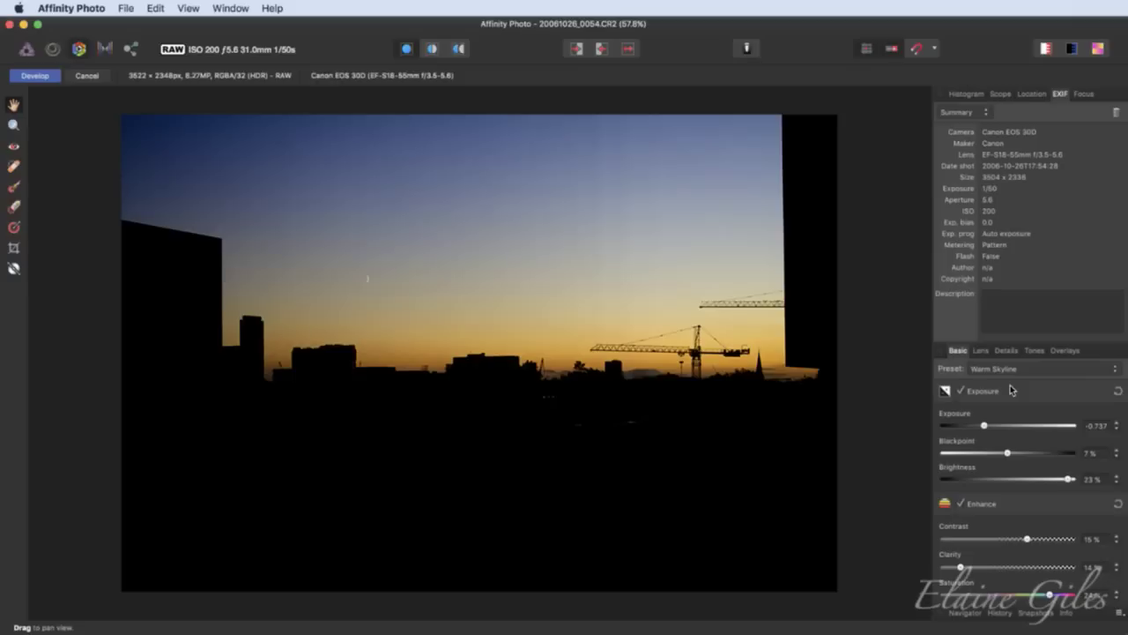
{"action": "scroll", "coordinate": [1008, 573], "scroll_direction": "down", "scroll_amount": 2}
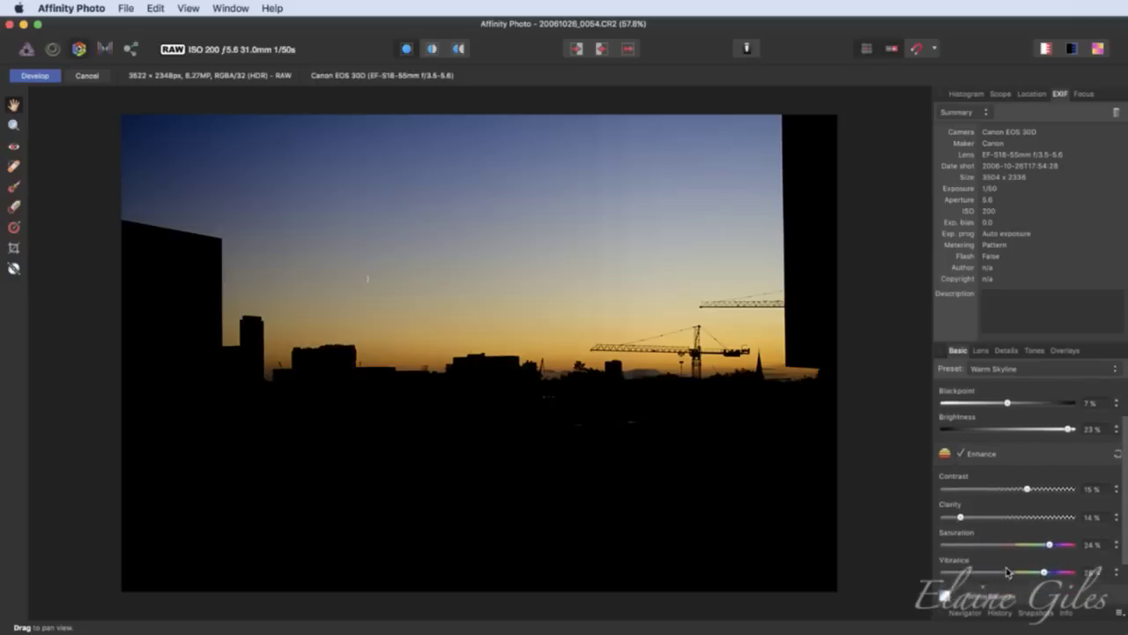
{"action": "scroll", "coordinate": [1008, 573], "scroll_direction": "down", "scroll_amount": 2}
{"action": "left_click", "coordinate": [961, 543]}
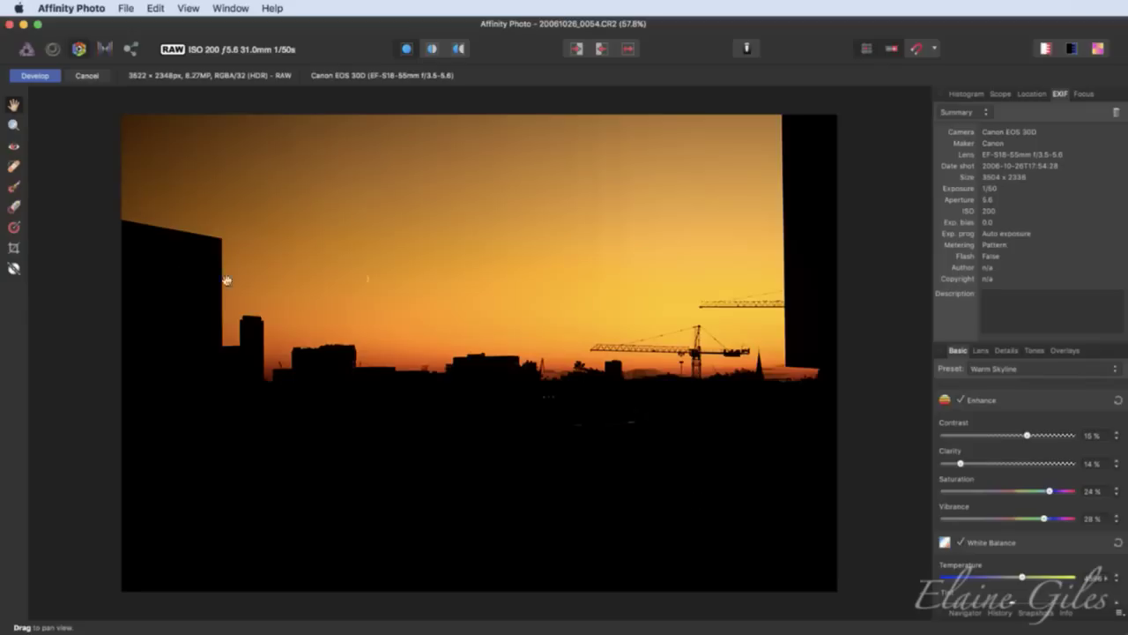
- Crop the skyline photo to about 3239 × 1965 px, removing the dark building beside the cranes and part of the black foreground
{"action": "left_click", "coordinate": [13, 248]}
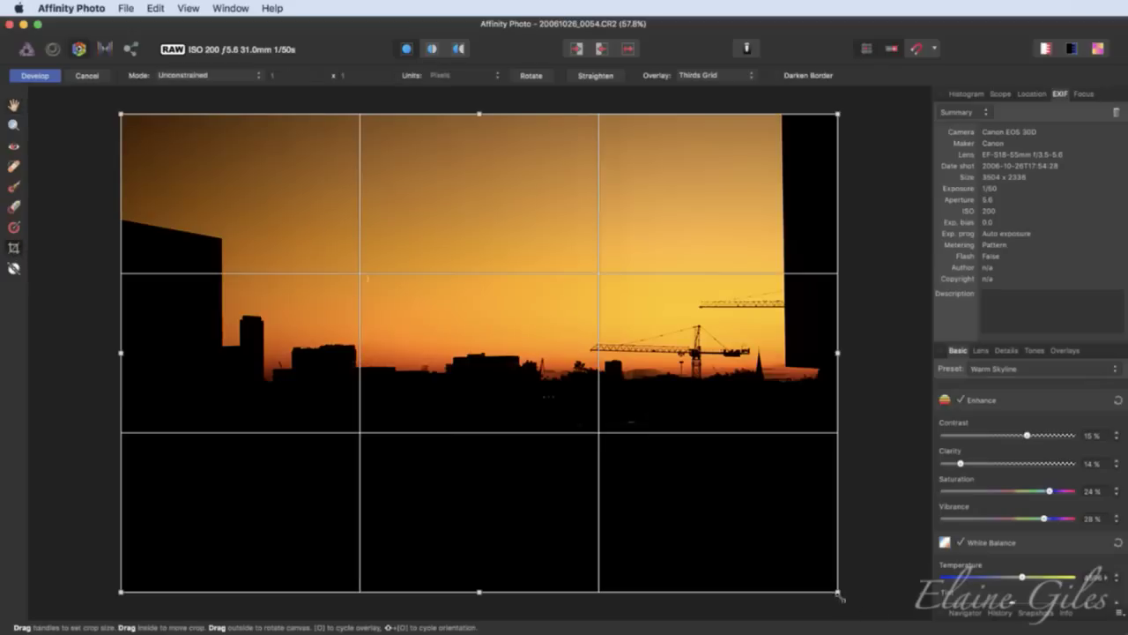
{"action": "left_click_drag", "start_coordinate": [837, 593], "coordinate": [778, 521]}
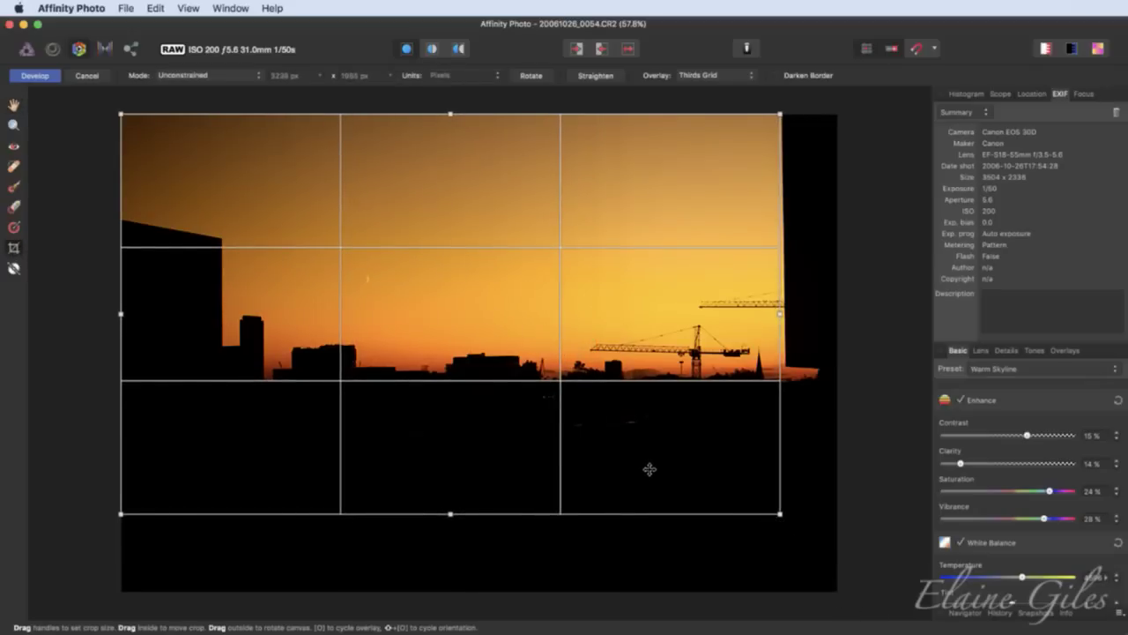
{"action": "key", "text": "h"}
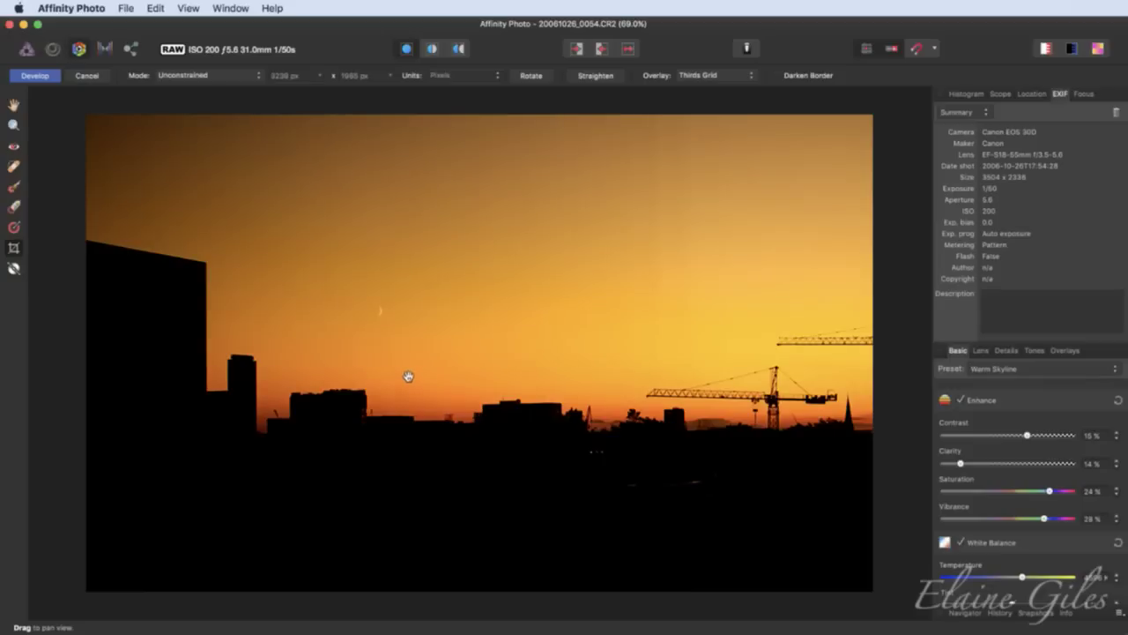
- Develop the skyline photo and save it as 20061026_0054_001 in the 01 - RAW folder
{"action": "left_click", "coordinate": [36, 76]}
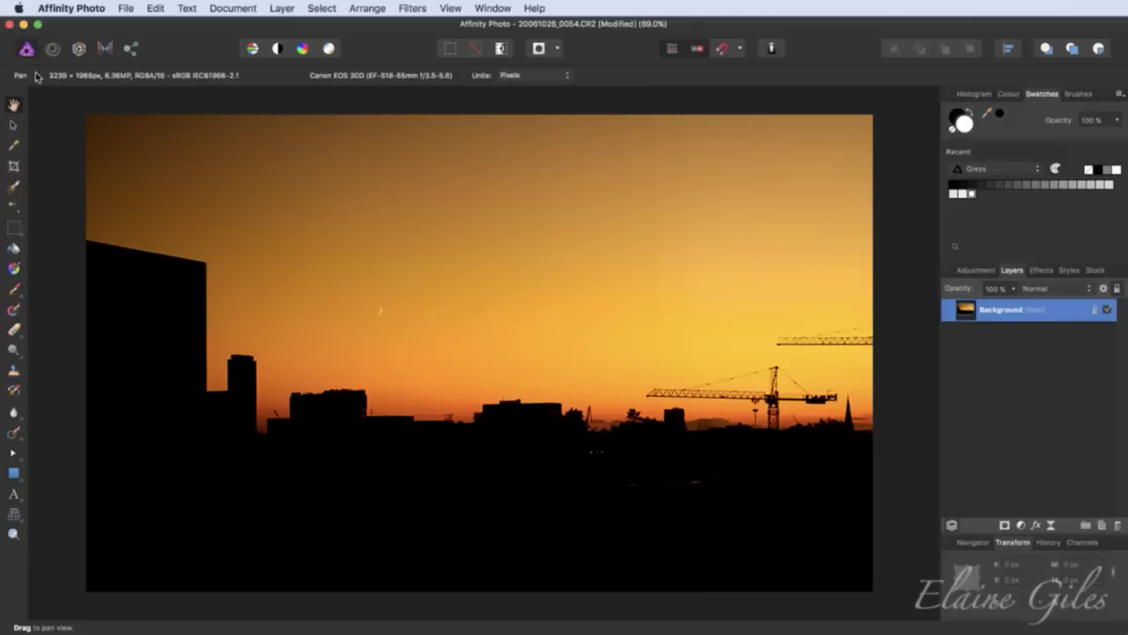
{"action": "key", "text": "super+s"}
{"action": "key", "text": "Right"}
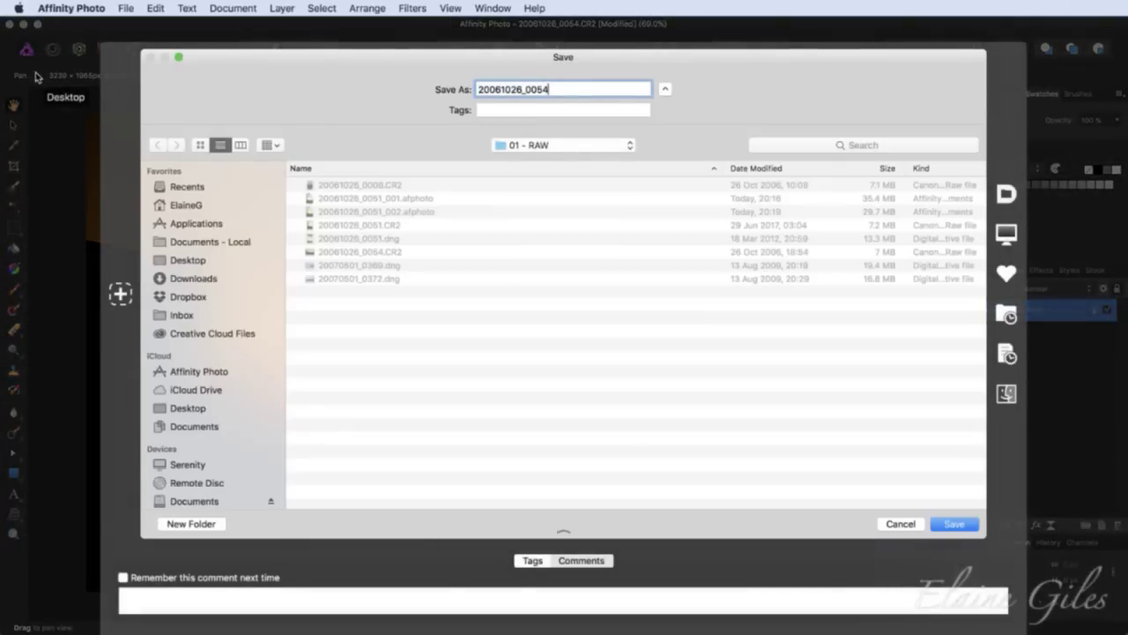
{"action": "type", "text": "_001"}
{"action": "key", "text": "Return"}
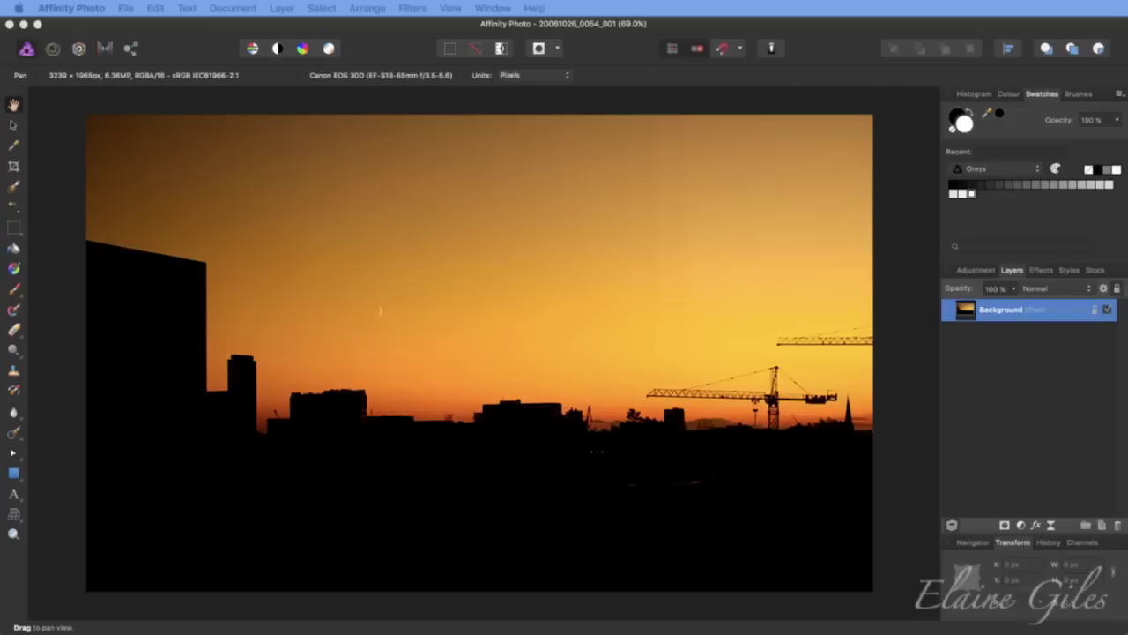
{"action": "left_click", "coordinate": [128, 9]}
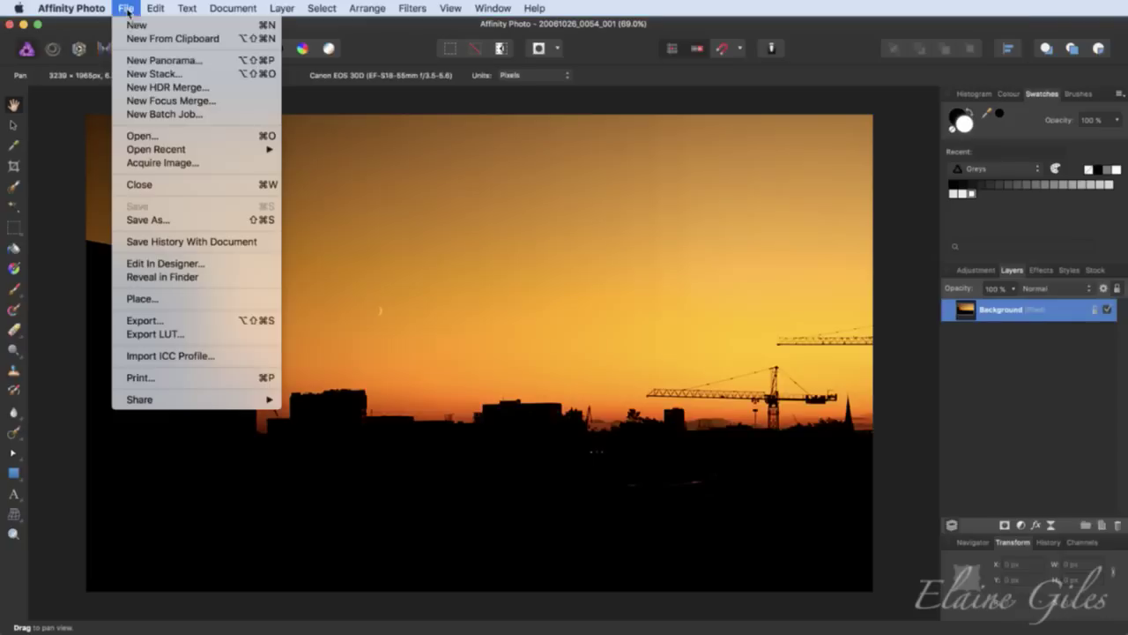
{"action": "left_click", "coordinate": [172, 137]}
{"action": "left_click", "coordinate": [568, 121]}
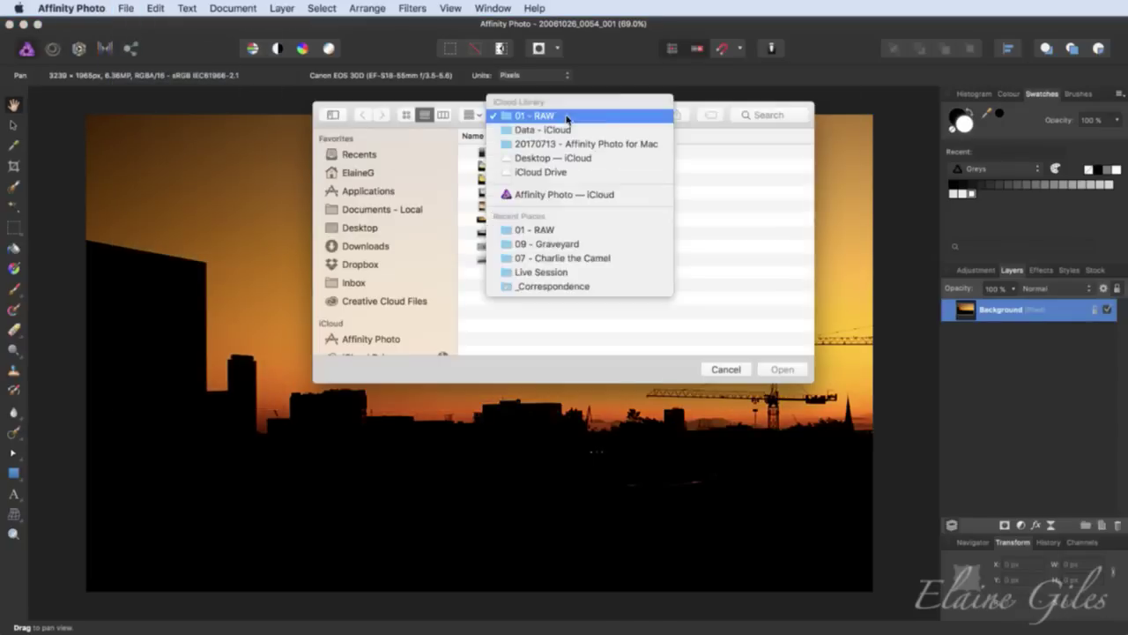
{"action": "left_click", "coordinate": [551, 132]}
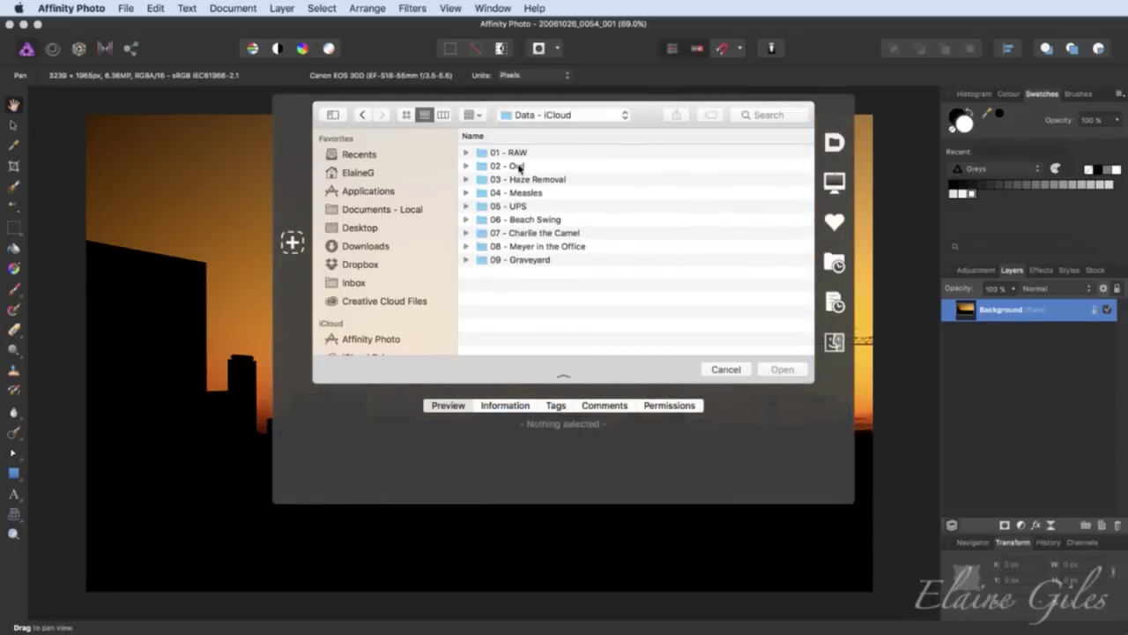
{"action": "double_click", "coordinate": [518, 168]}
{"action": "left_click", "coordinate": [574, 153]}
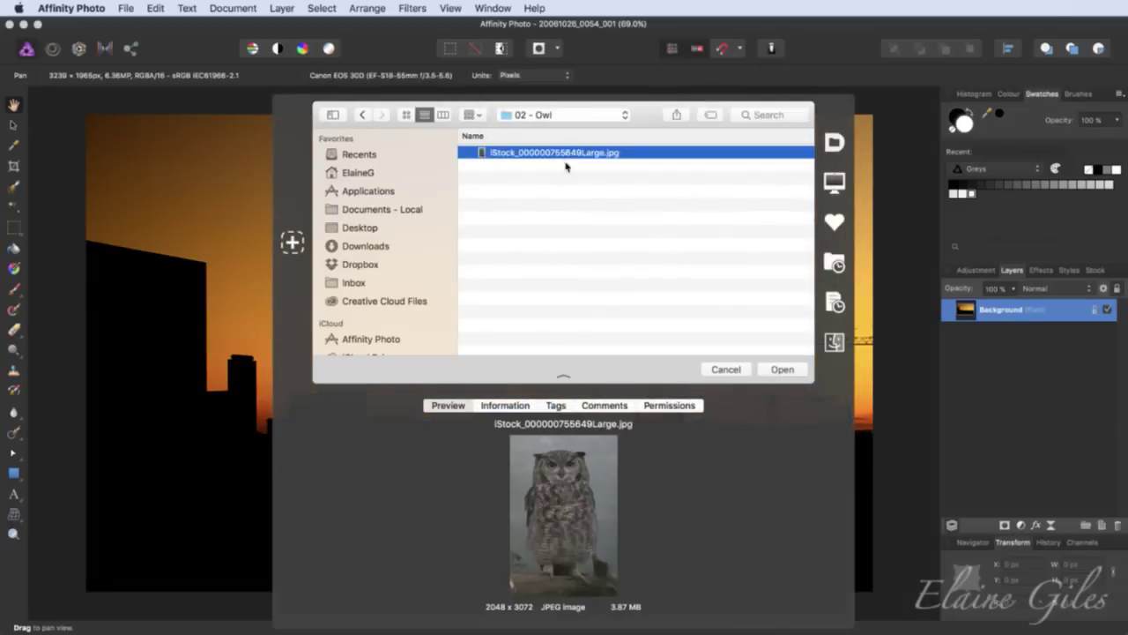
{"action": "left_click", "coordinate": [784, 369]}
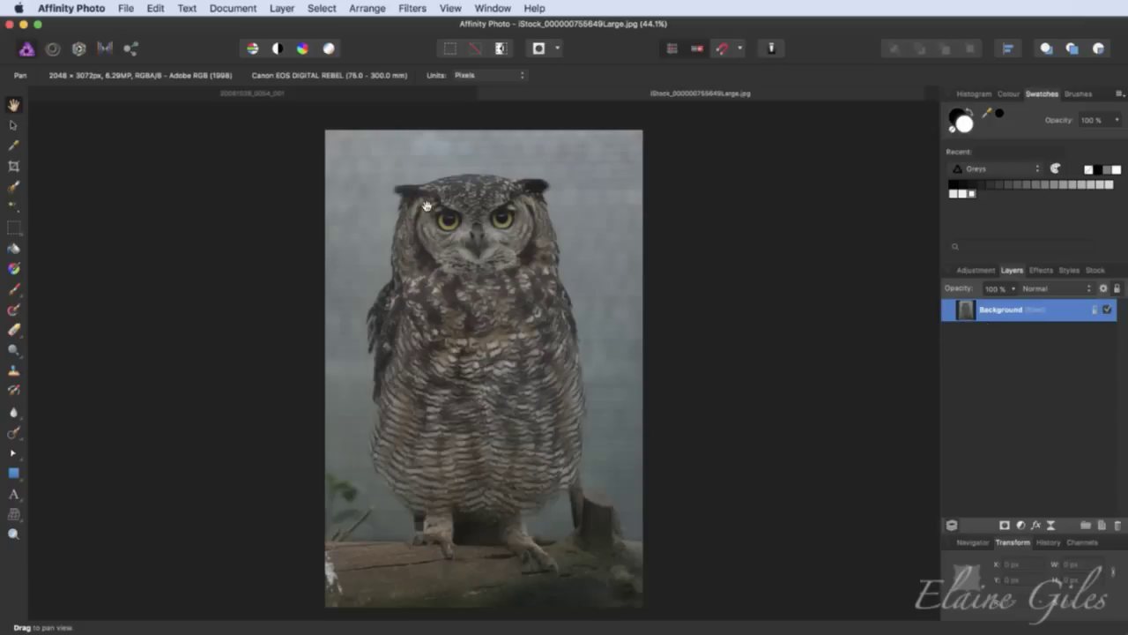
- Add a Levels adjustment layer to the owl photo with Black Level 10% and White Level 68%
{"action": "left_click", "coordinate": [282, 8]}
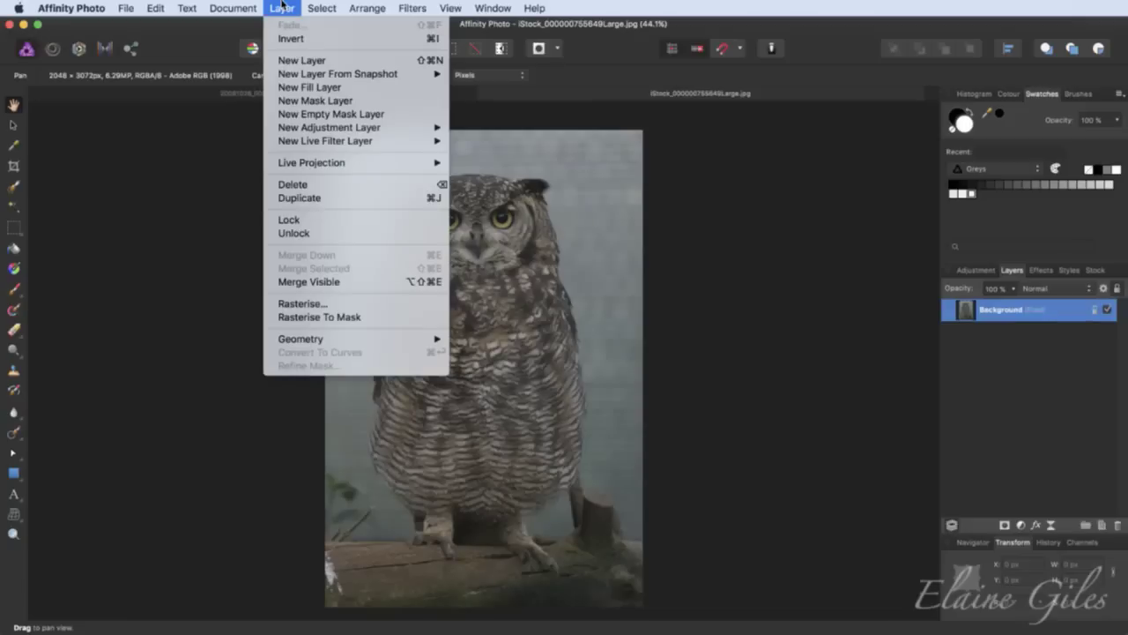
{"action": "mouse_move", "coordinate": [335, 130]}
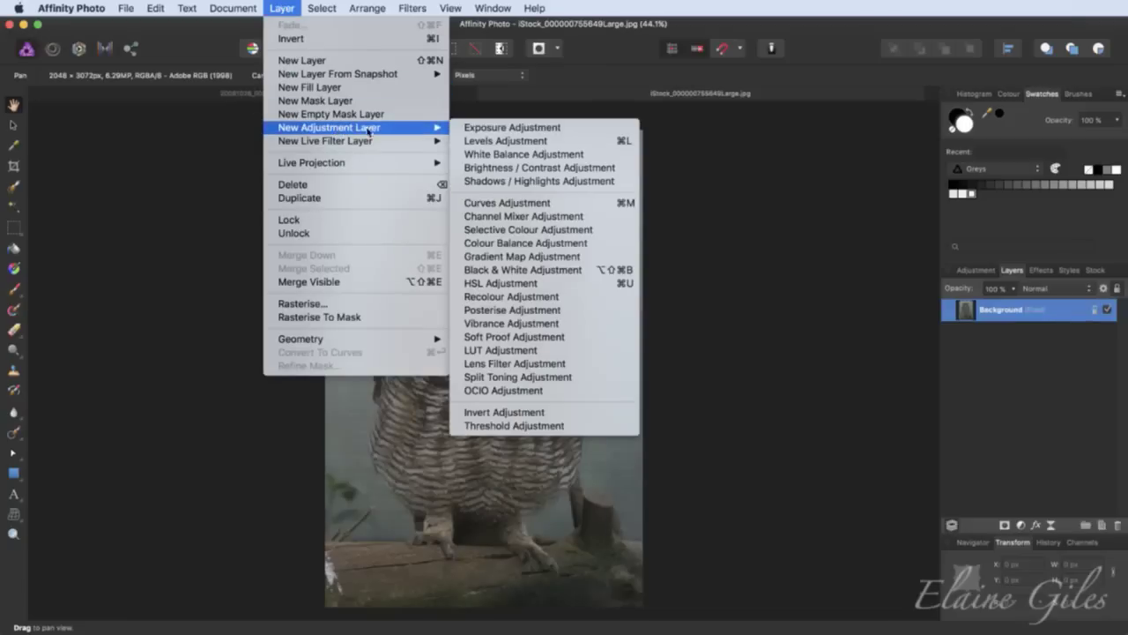
{"action": "left_click", "coordinate": [603, 143]}
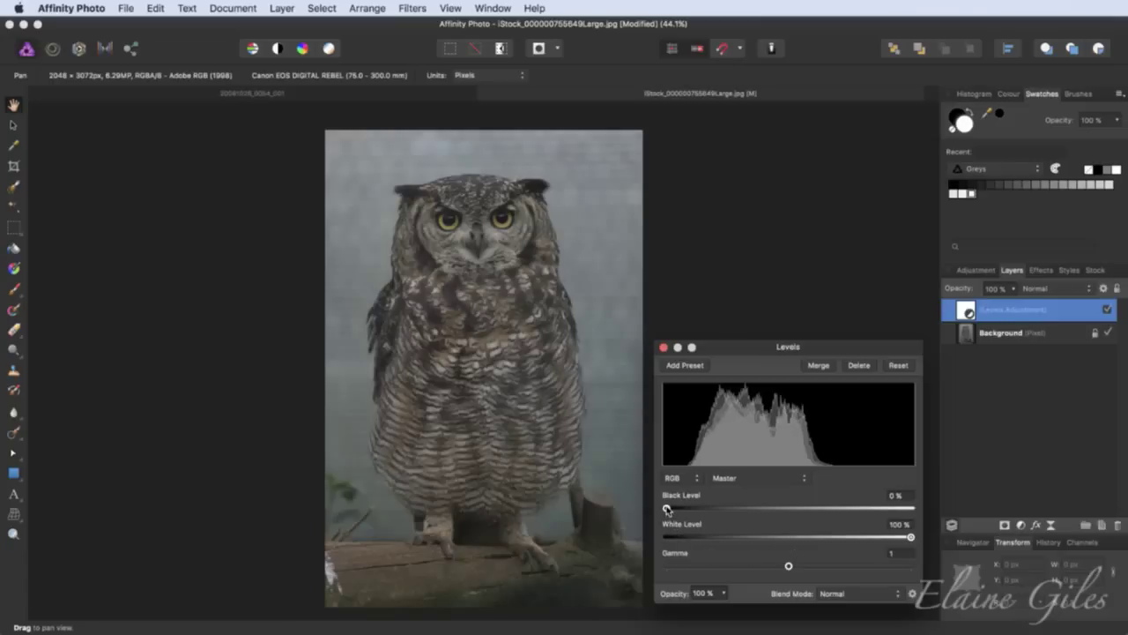
{"action": "left_click_drag", "start_coordinate": [667, 510], "coordinate": [692, 509]}
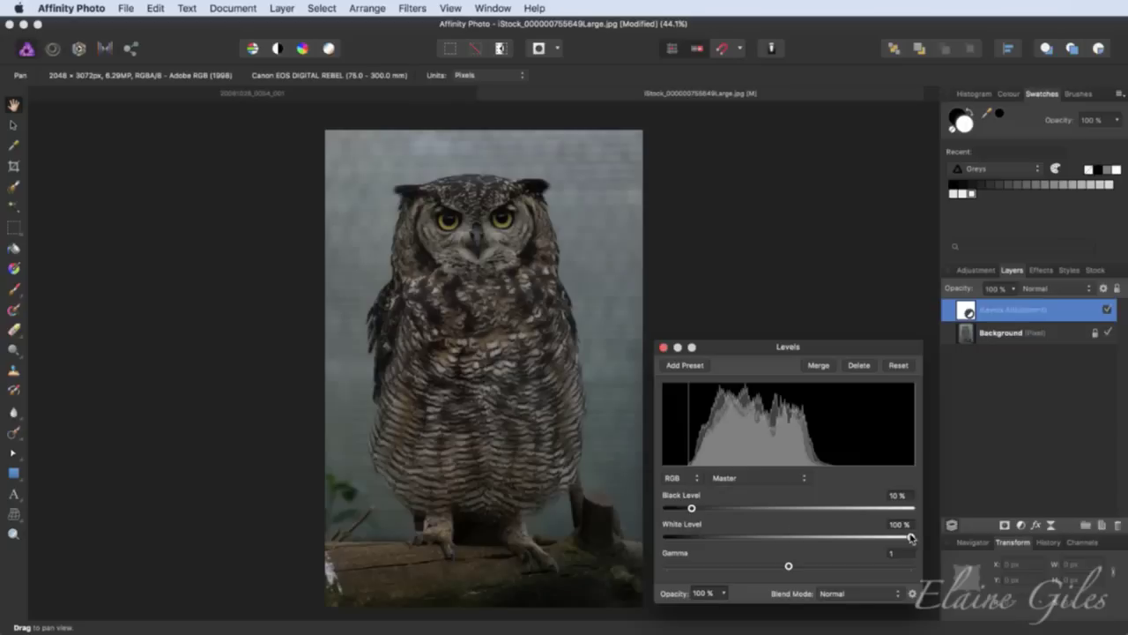
{"action": "left_click_drag", "start_coordinate": [910, 537], "coordinate": [832, 537]}
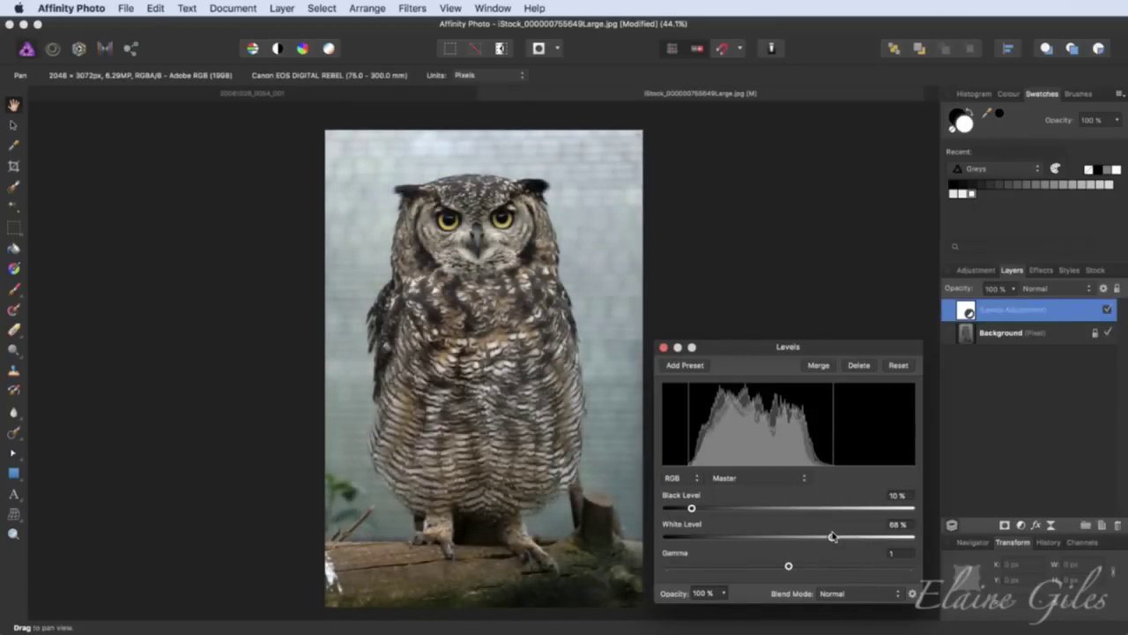
{"action": "left_click", "coordinate": [664, 349]}
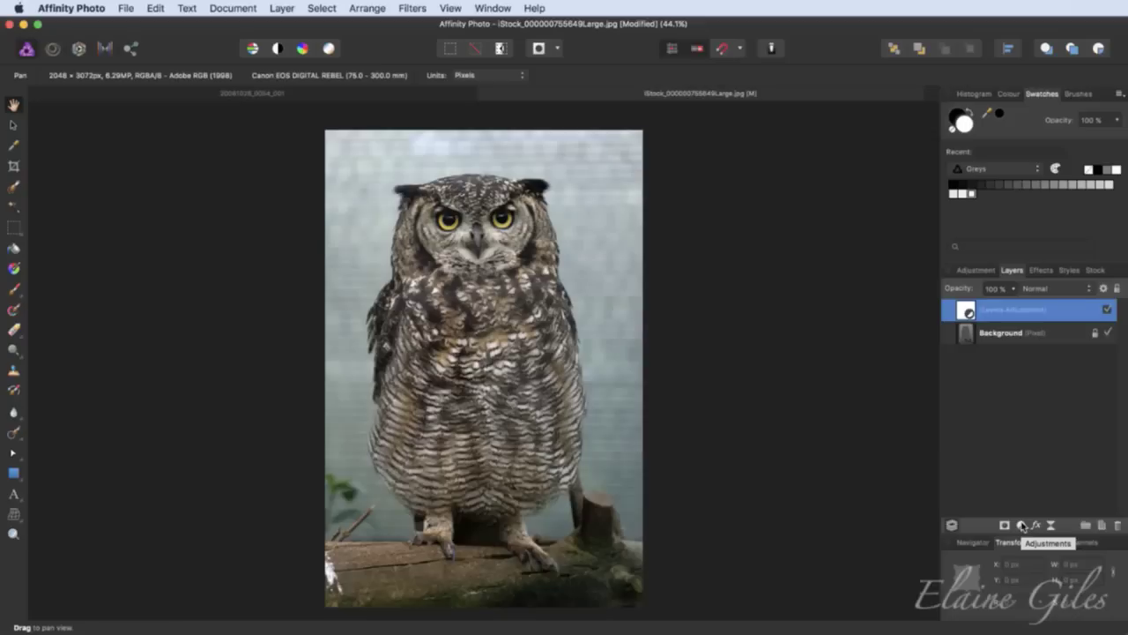
- Add a Curves adjustment layer to the owl photo with a gentle S-curve, lifting the highlights and lowering the shadows
{"action": "left_click", "coordinate": [279, 7]}
{"action": "mouse_move", "coordinate": [325, 132]}
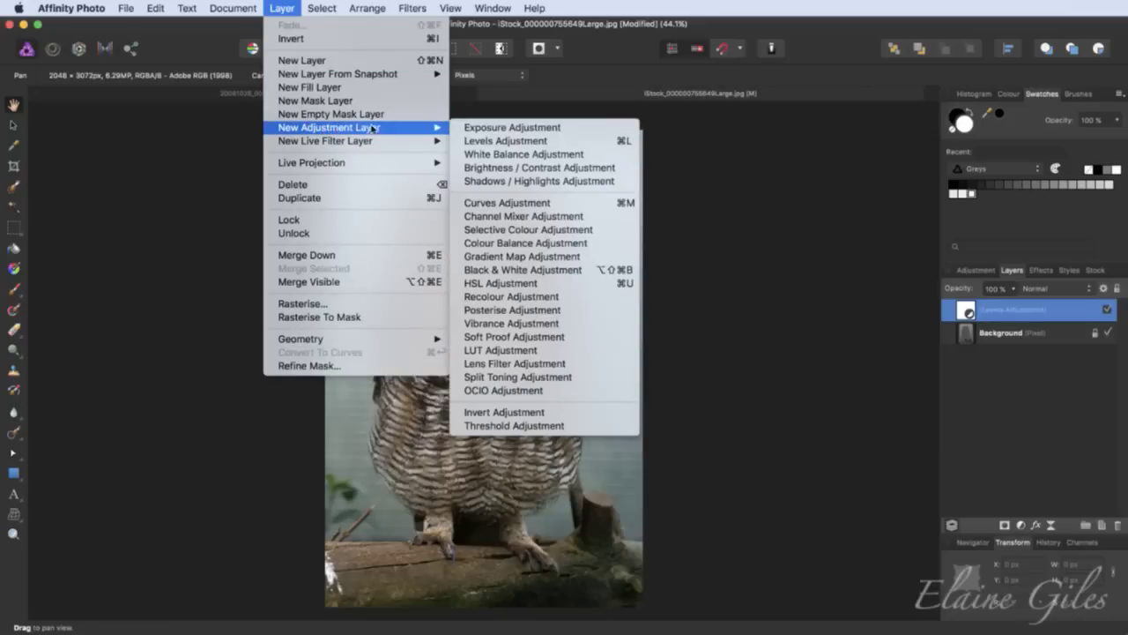
{"action": "left_click", "coordinate": [506, 205]}
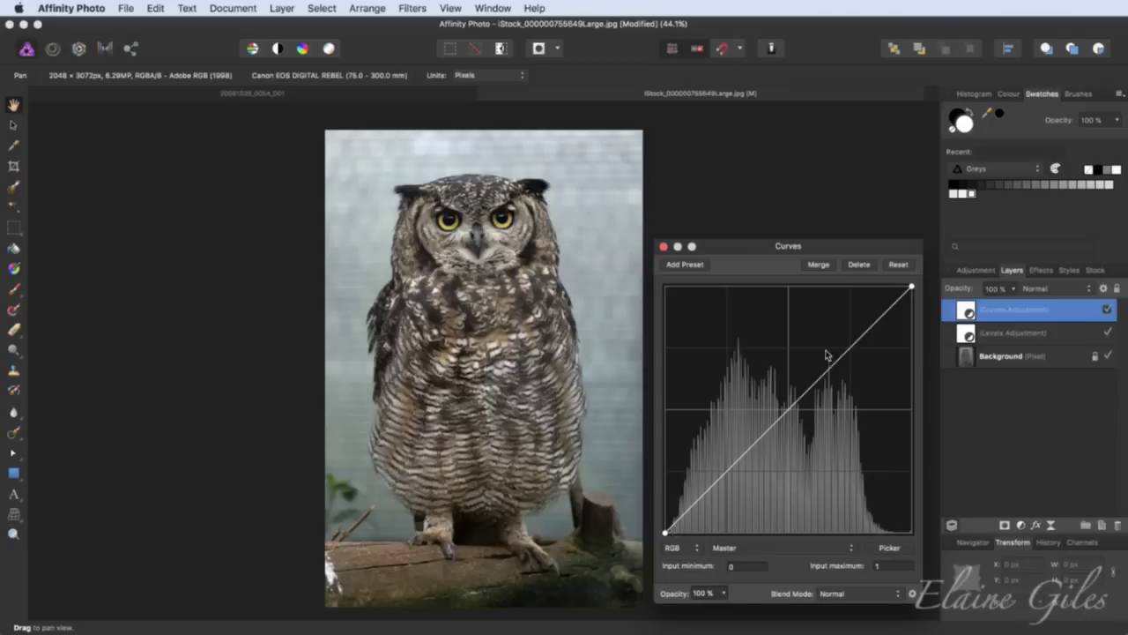
{"action": "mouse_move", "coordinate": [849, 351]}
{"action": "left_mouse_down"}
{"action": "mouse_move", "coordinate": [754, 301]}
{"action": "mouse_move", "coordinate": [866, 469]}
{"action": "mouse_move", "coordinate": [796, 453]}
{"action": "mouse_move", "coordinate": [849, 471]}
{"action": "mouse_move", "coordinate": [835, 441]}
{"action": "mouse_move", "coordinate": [836, 351]}
{"action": "left_mouse_up"}
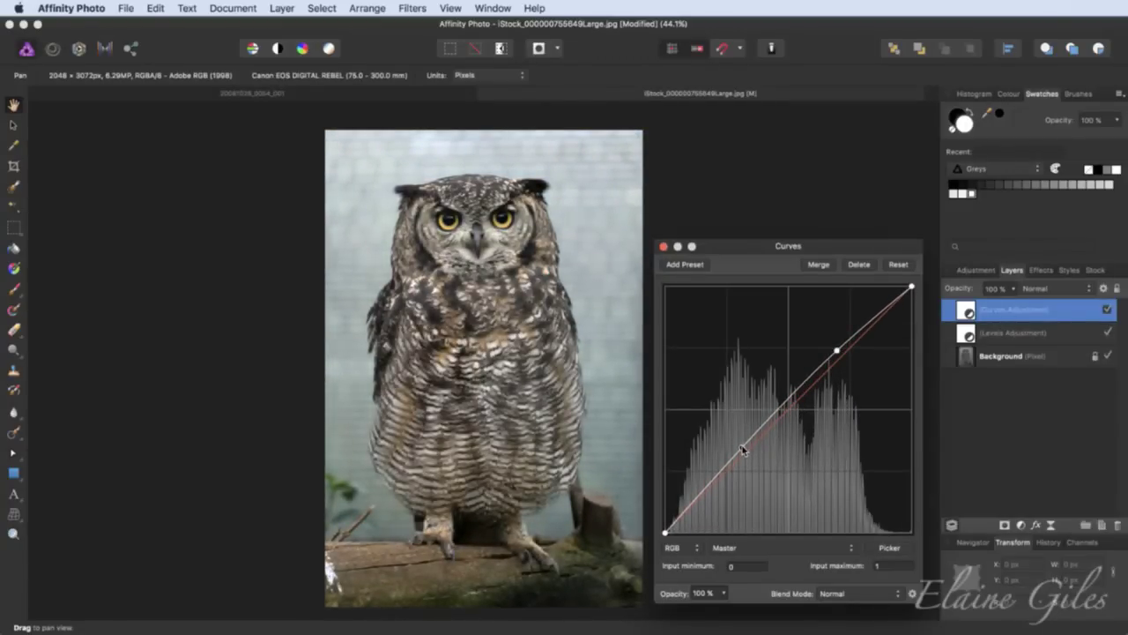
{"action": "left_click", "coordinate": [745, 452]}
{"action": "left_click_drag", "start_coordinate": [745, 452], "coordinate": [754, 456]}
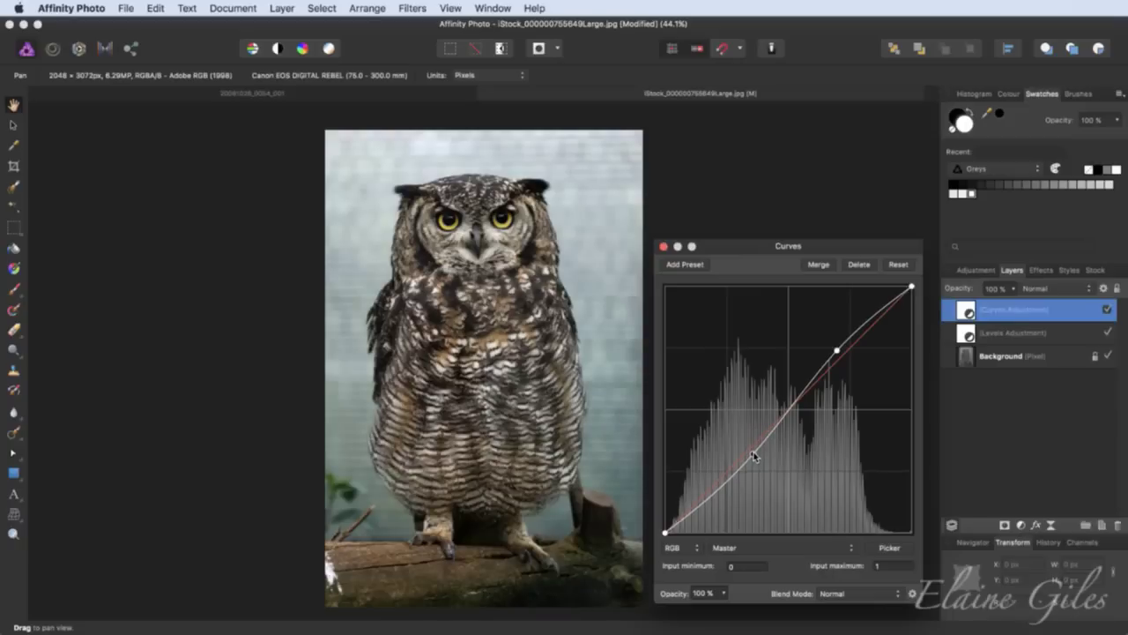
{"action": "left_click", "coordinate": [664, 247]}
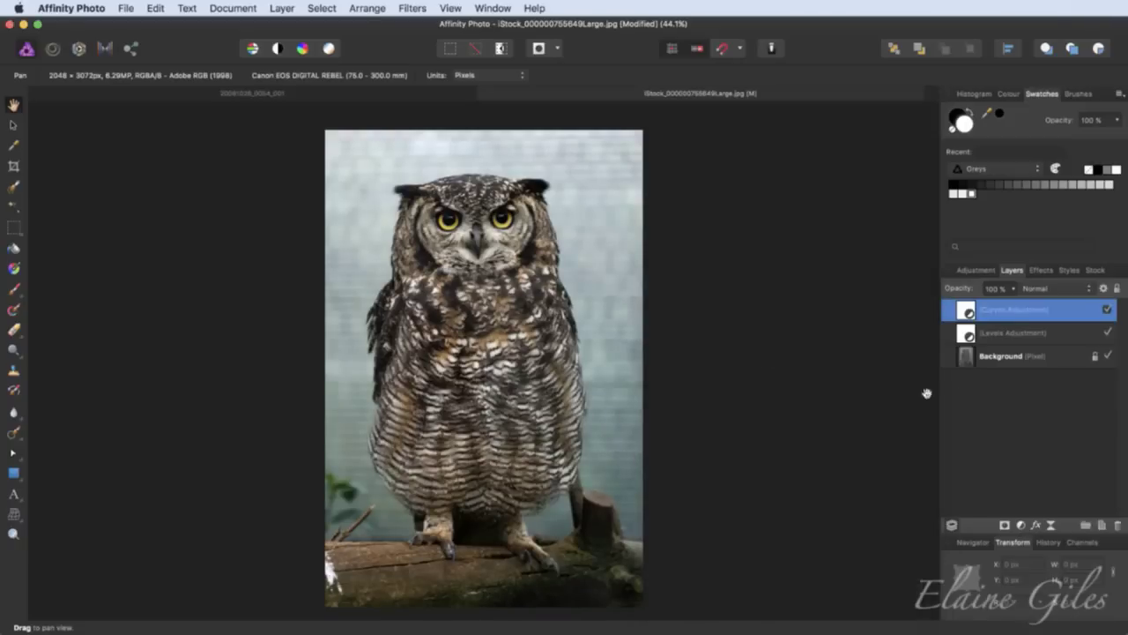
- Toggle the visibility of the Curves and Levels adjustments to compare the owl photo with and without them
{"action": "left_click", "coordinate": [1108, 310]}
{"action": "left_click", "coordinate": [1108, 311]}
{"action": "left_click", "coordinate": [1108, 333]}
{"action": "left_click", "coordinate": [1108, 310]}
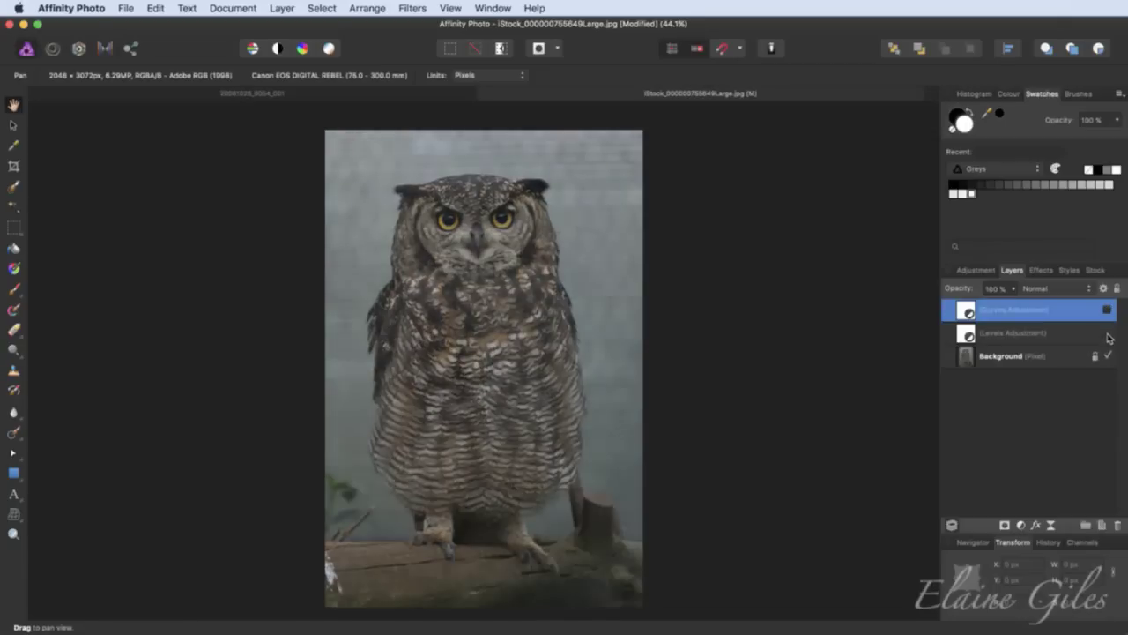
{"action": "left_click", "coordinate": [1108, 335]}
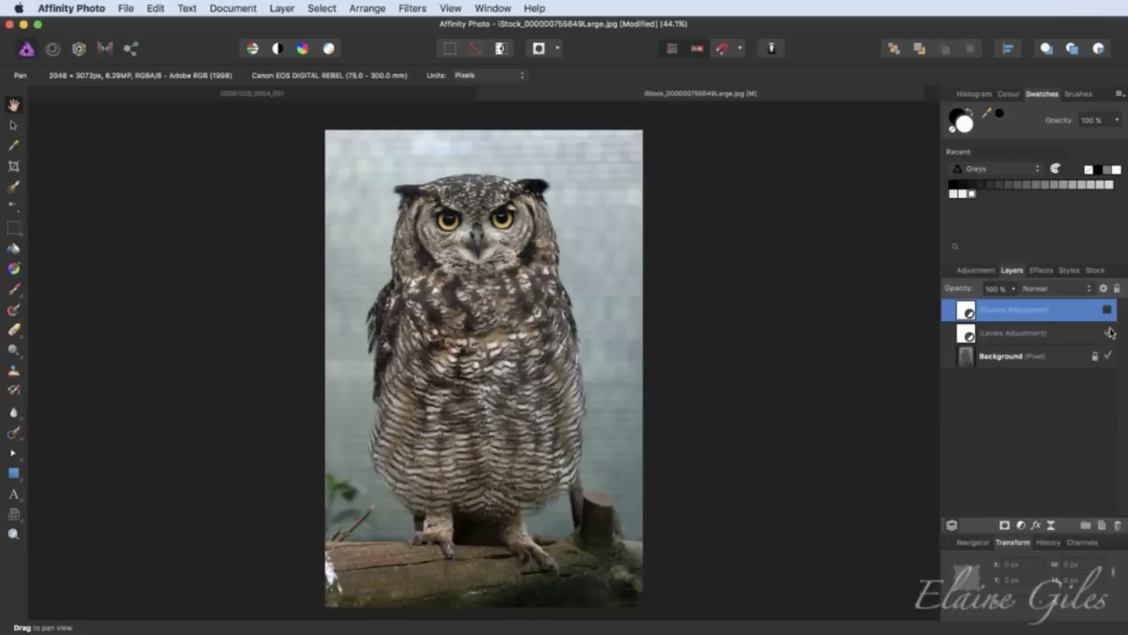
{"action": "left_click", "coordinate": [1107, 311]}
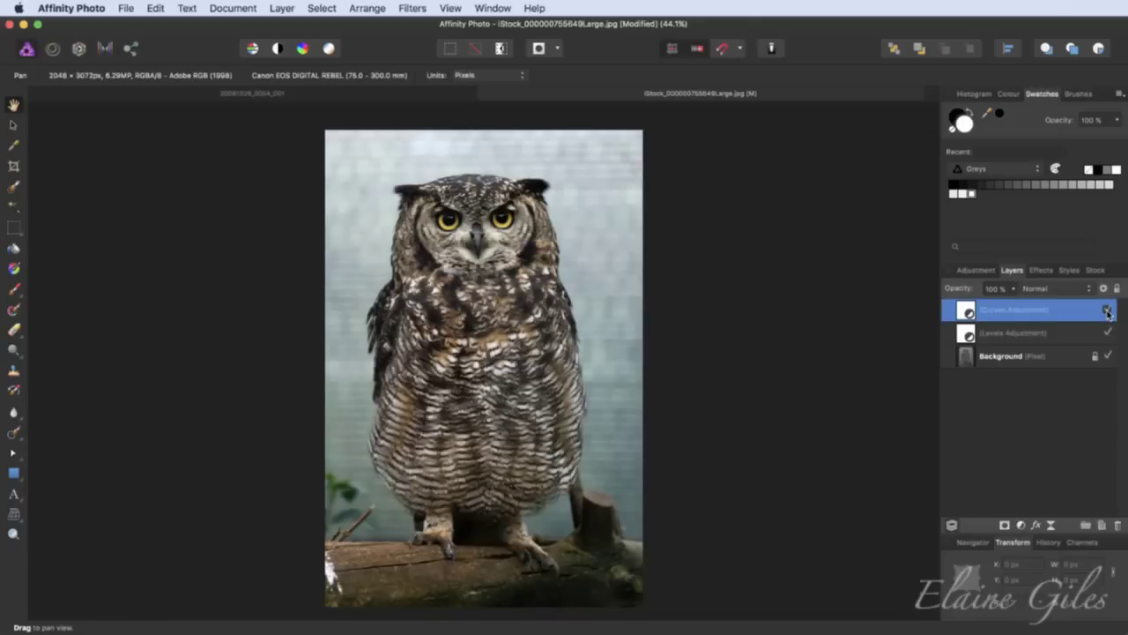
- Hide the Curves adjustment and duplicate the Levels adjustment layer directly above the original one
{"action": "left_click", "coordinate": [1108, 310]}
{"action": "left_click", "coordinate": [1052, 333]}
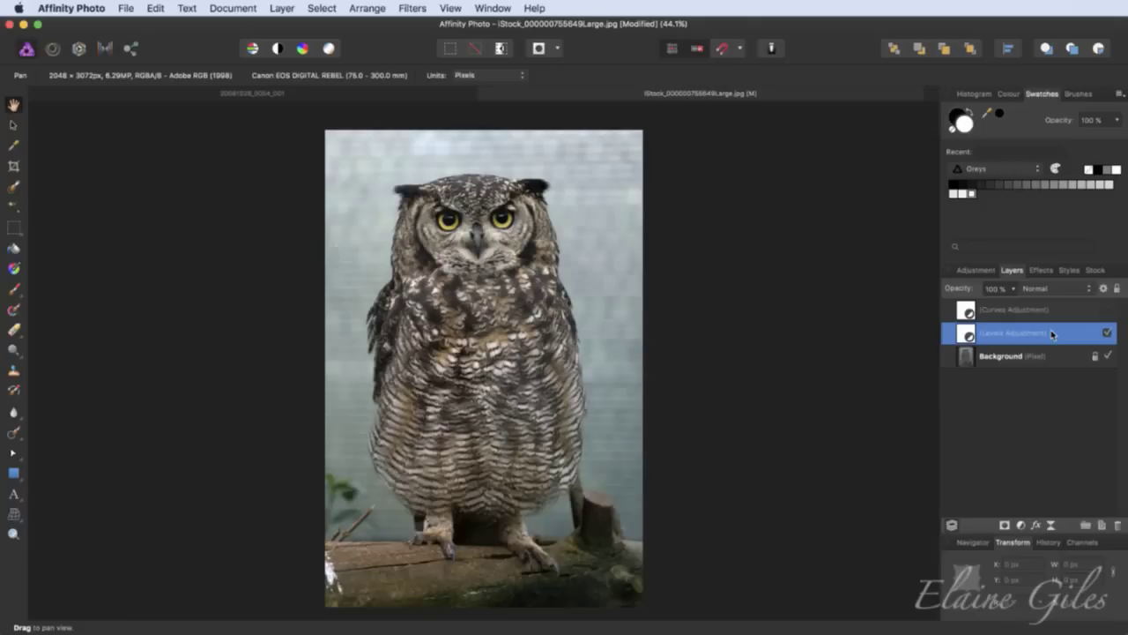
{"action": "key", "text": "super+c"}
{"action": "key", "text": "super+v"}
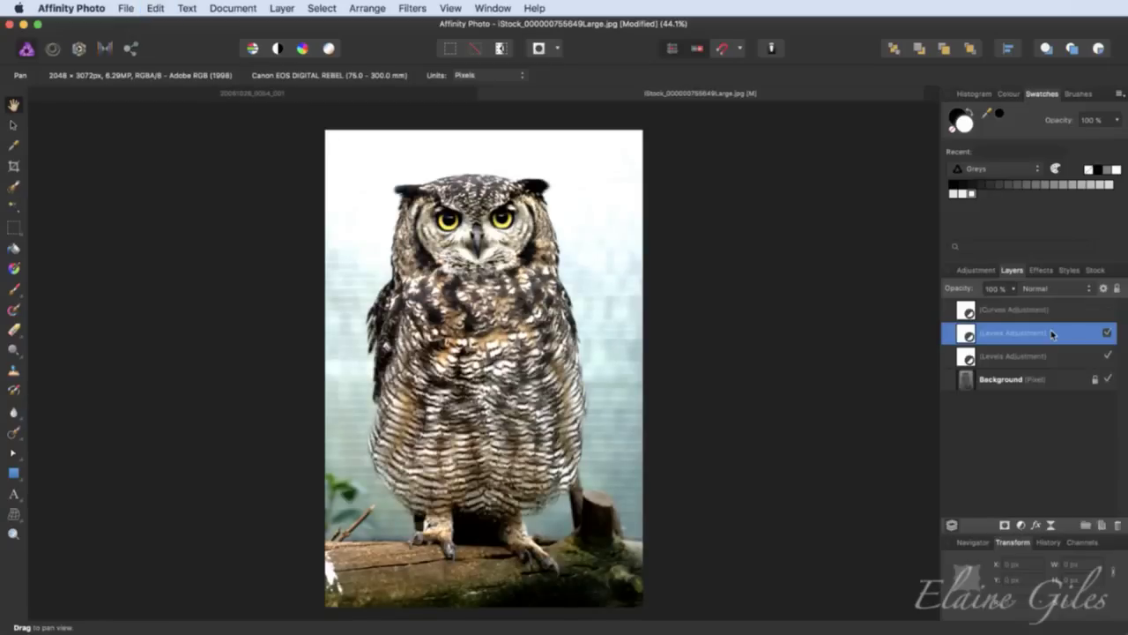
{"action": "right_click", "coordinate": [1024, 336]}
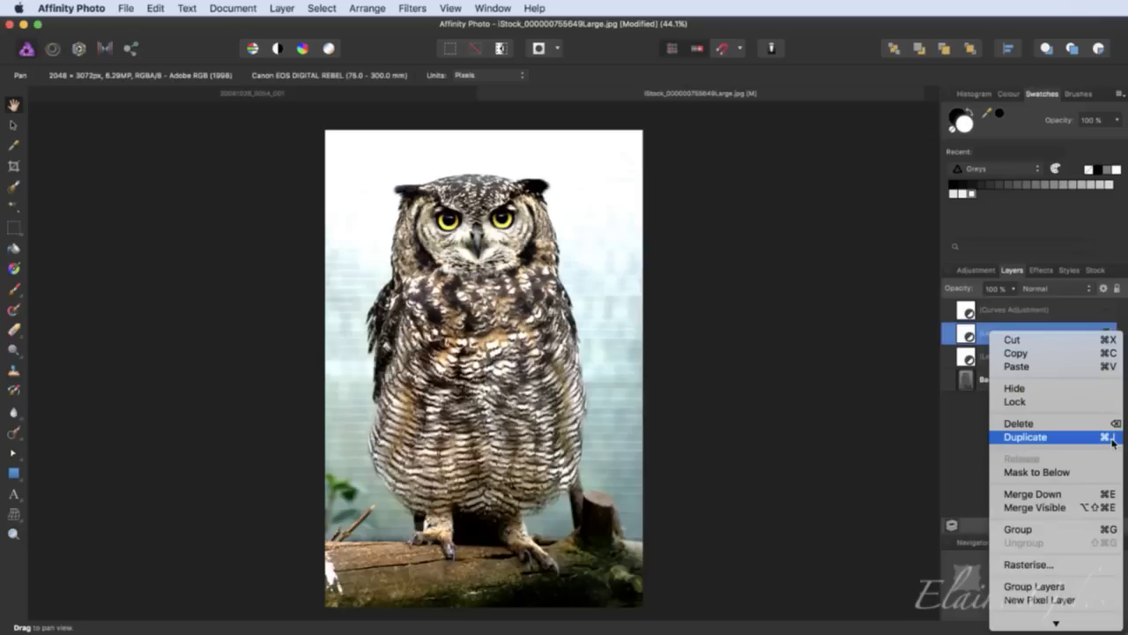
{"action": "left_click", "coordinate": [953, 427]}
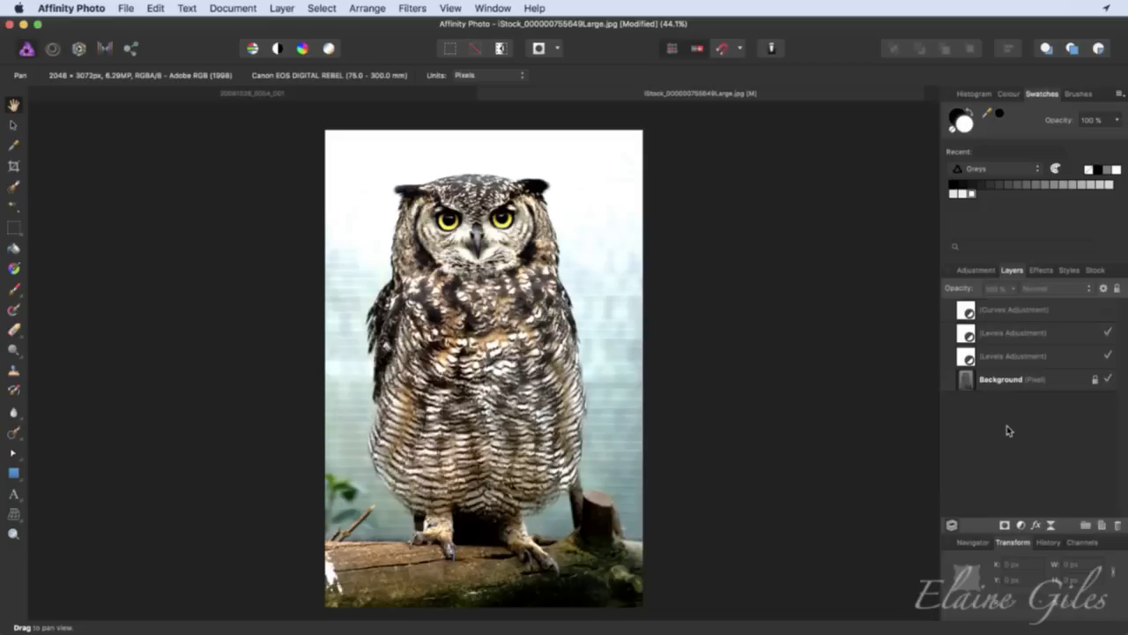
- Lower the opacity of the duplicate Levels adjustment to about 53% and make the Curves adjustment visible again
{"action": "left_click", "coordinate": [1063, 334]}
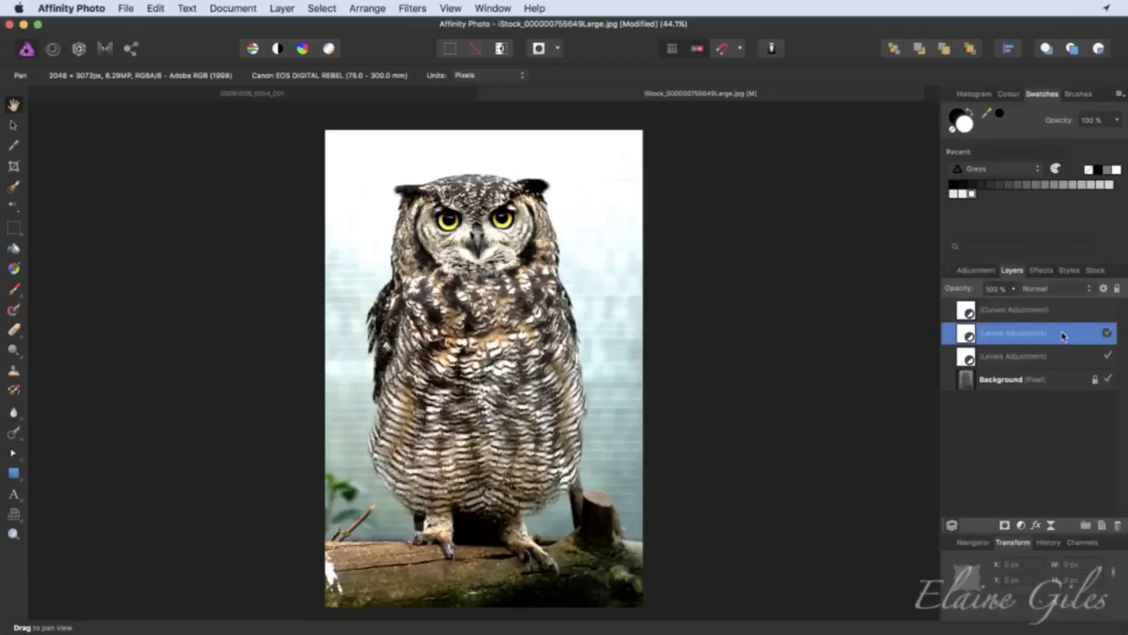
{"action": "left_click", "coordinate": [1108, 333]}
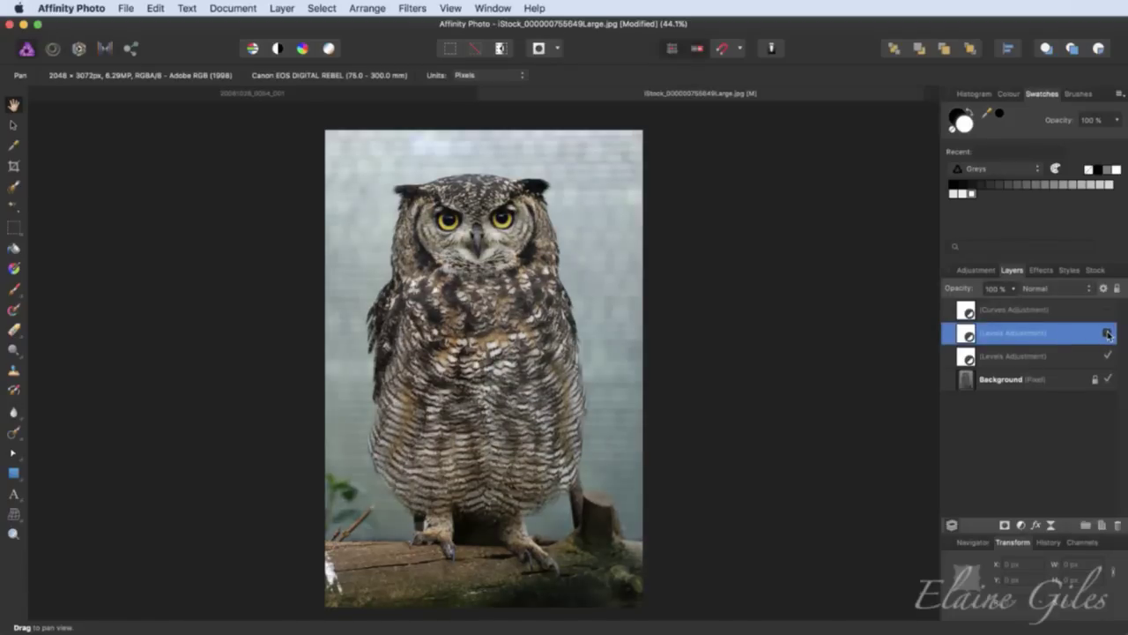
{"action": "left_click", "coordinate": [1107, 334]}
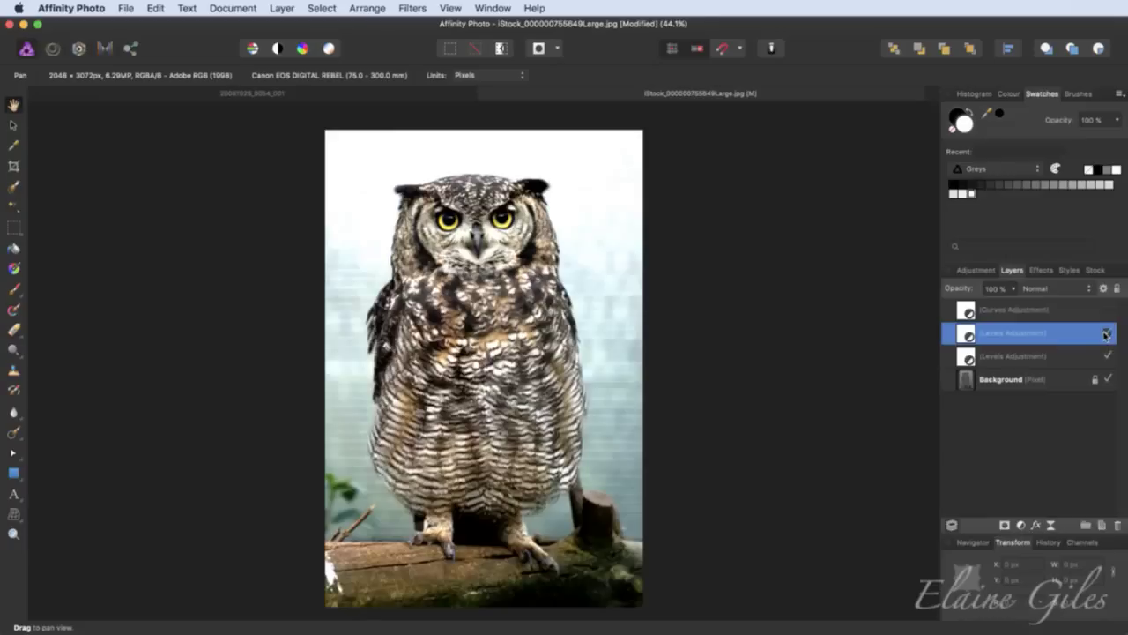
{"action": "left_click", "coordinate": [1014, 288]}
{"action": "left_click_drag", "start_coordinate": [1013, 306], "coordinate": [955, 307]}
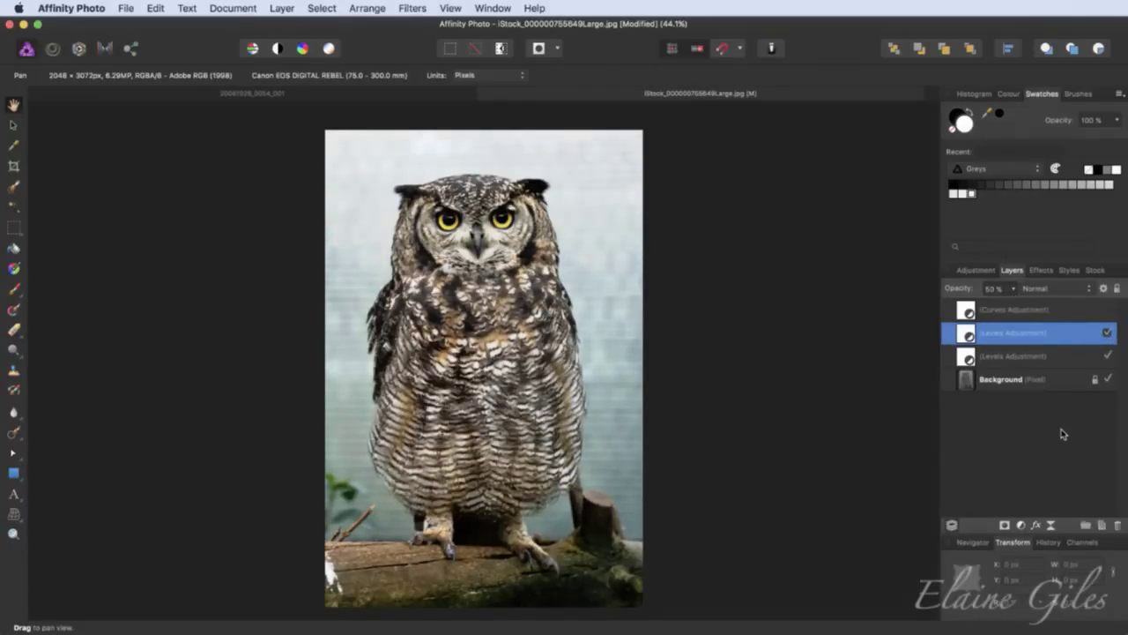
{"action": "key", "text": "super+d"}
{"action": "left_click", "coordinate": [1108, 310]}
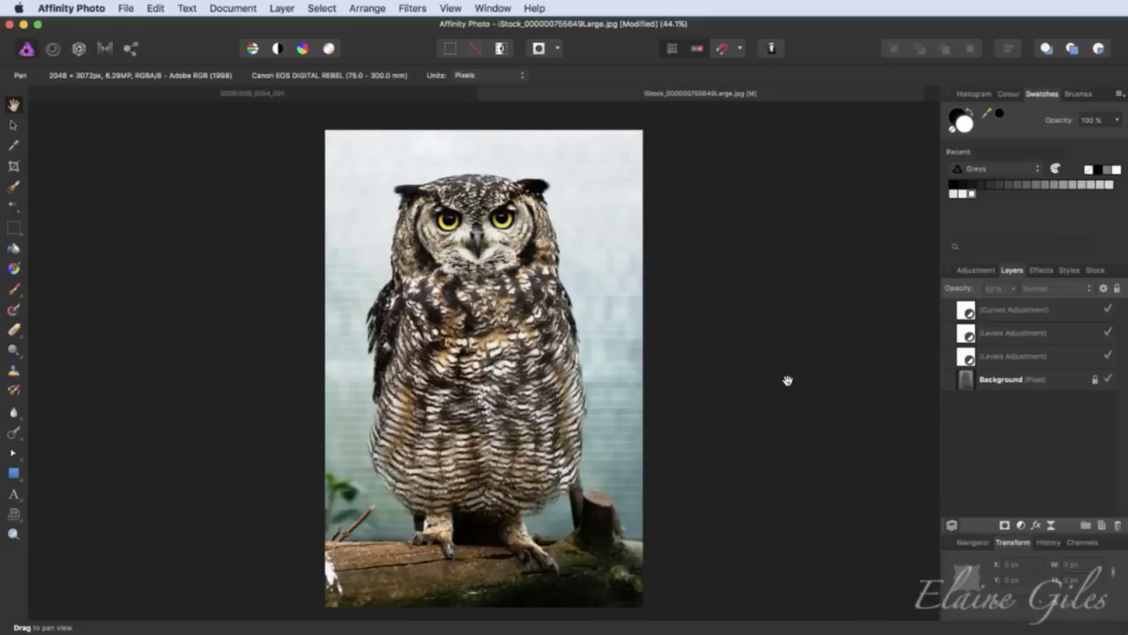
{"action": "key", "text": "super+s"}
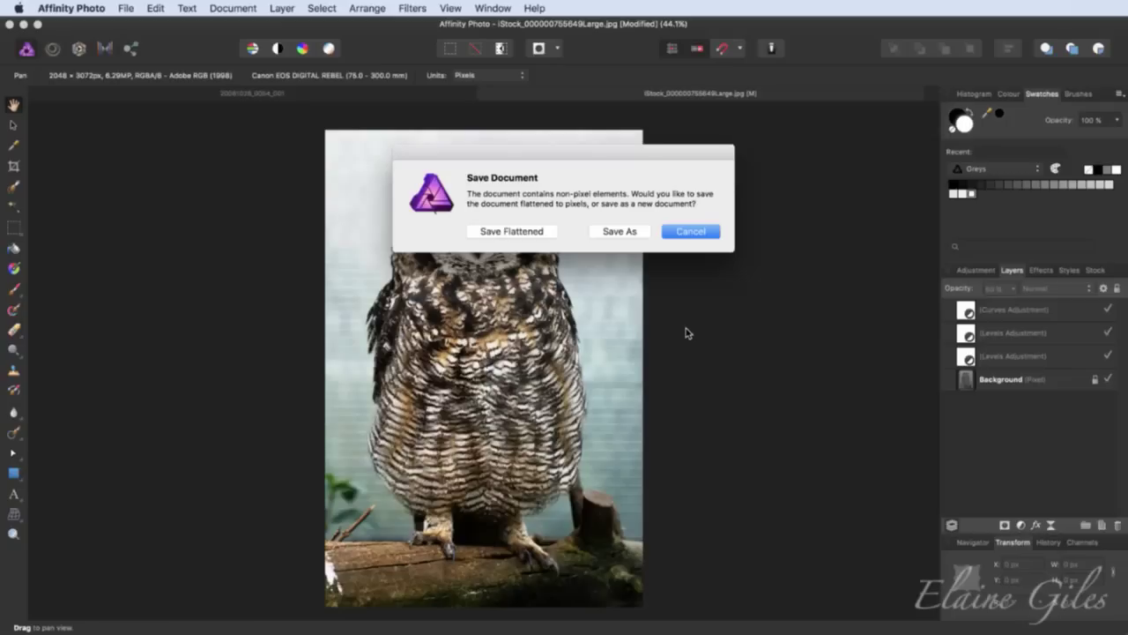
{"action": "left_click", "coordinate": [619, 232]}
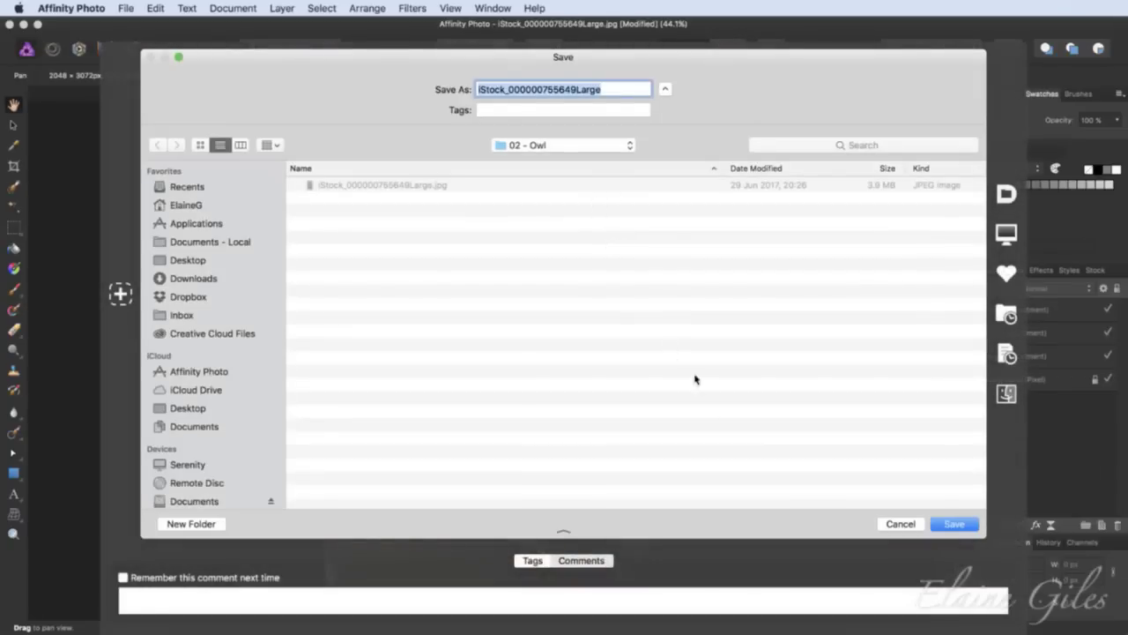
{"action": "left_click", "coordinate": [955, 525]}
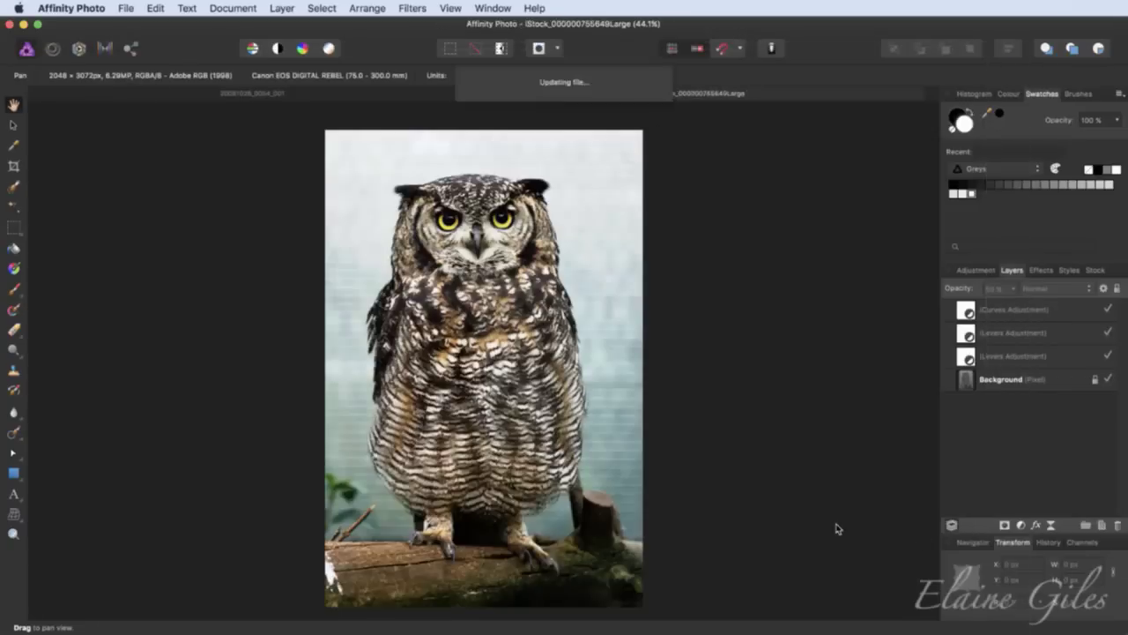
{"action": "key", "text": "super+w"}
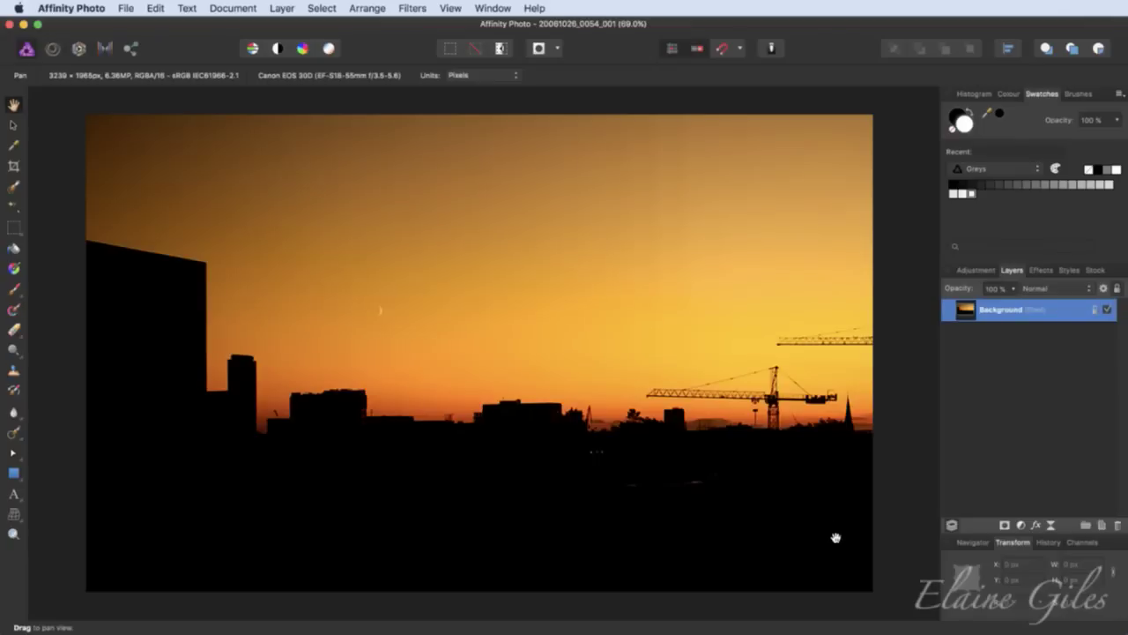
{"action": "key", "text": "super+w"}
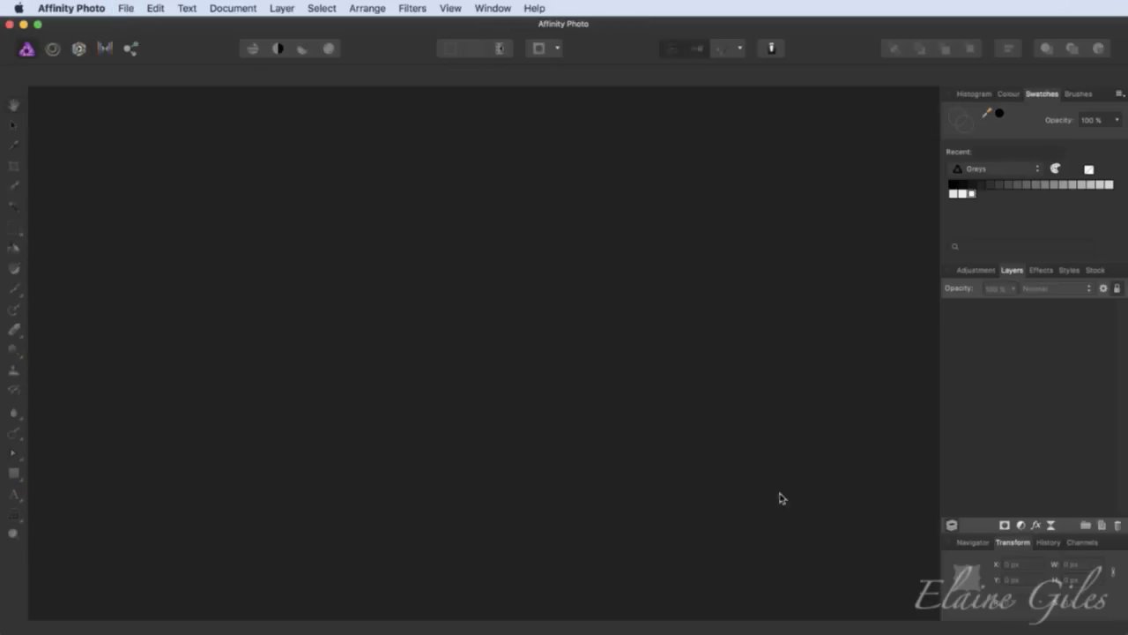
- Open Pixabay - beach-2213623.jpg from the 03 - Haze Removal folder
{"action": "left_click", "coordinate": [127, 7]}
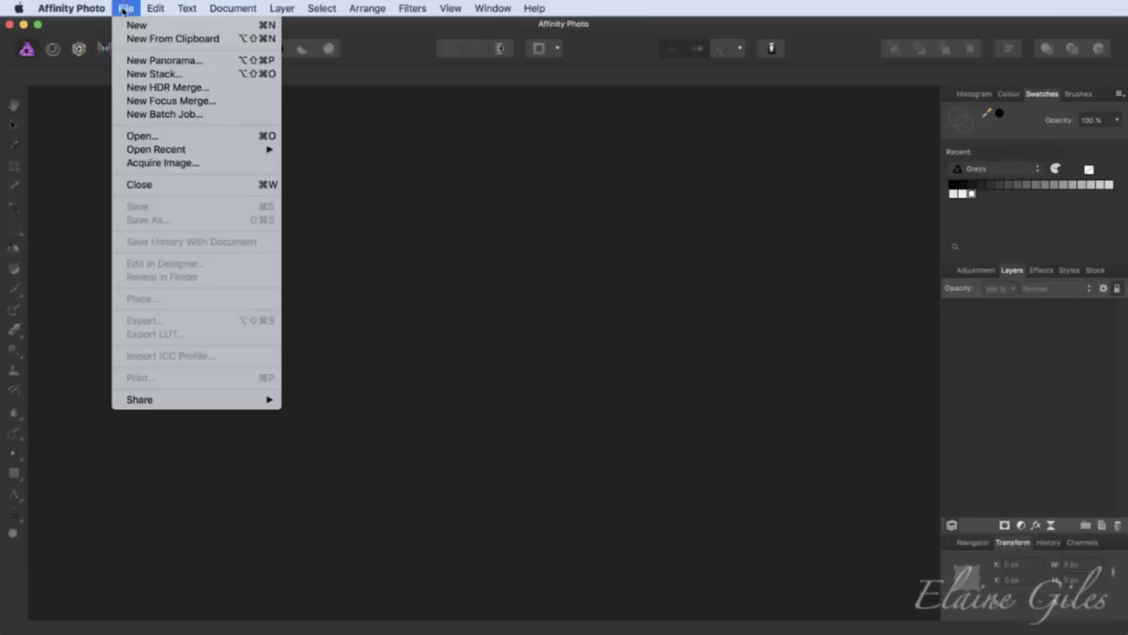
{"action": "left_click", "coordinate": [155, 136]}
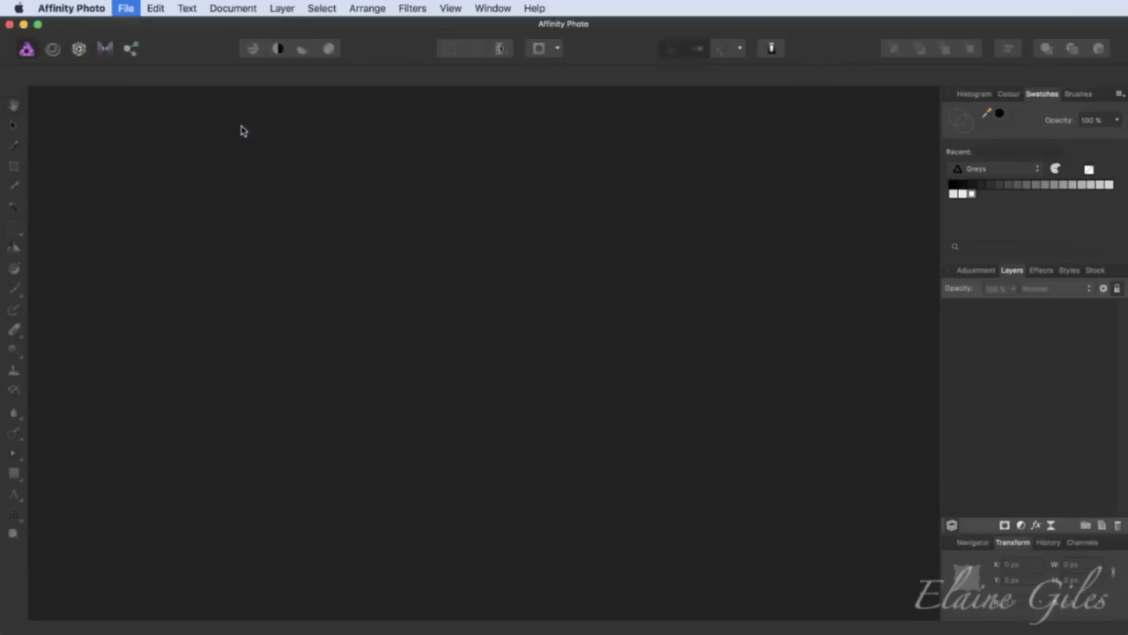
{"action": "left_click", "coordinate": [547, 115]}
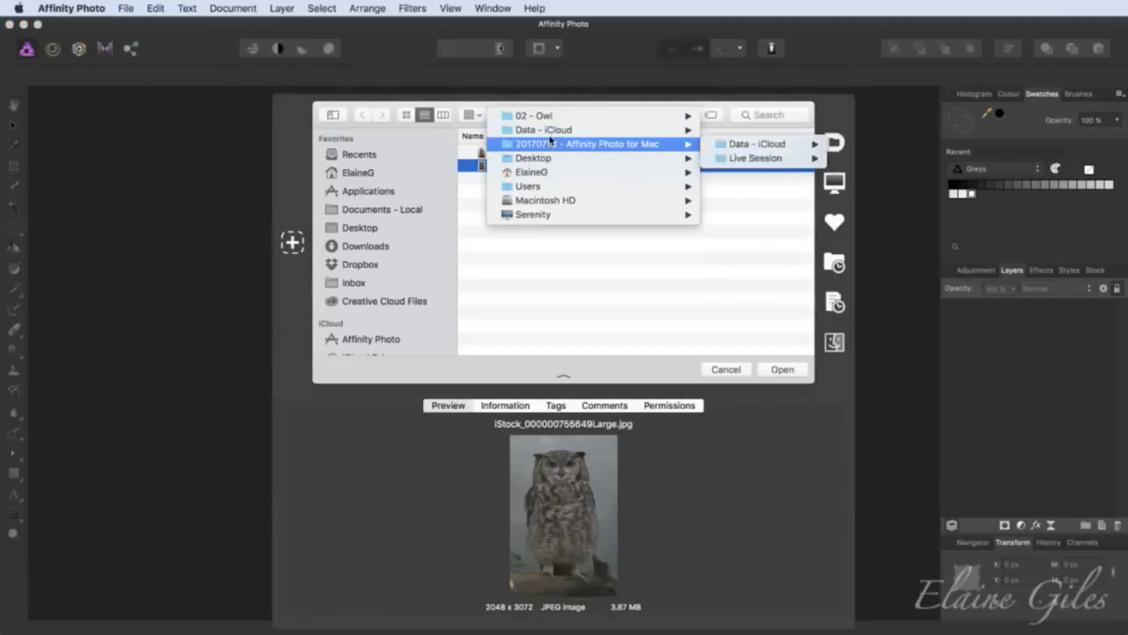
{"action": "left_click", "coordinate": [545, 129]}
{"action": "double_click", "coordinate": [524, 181]}
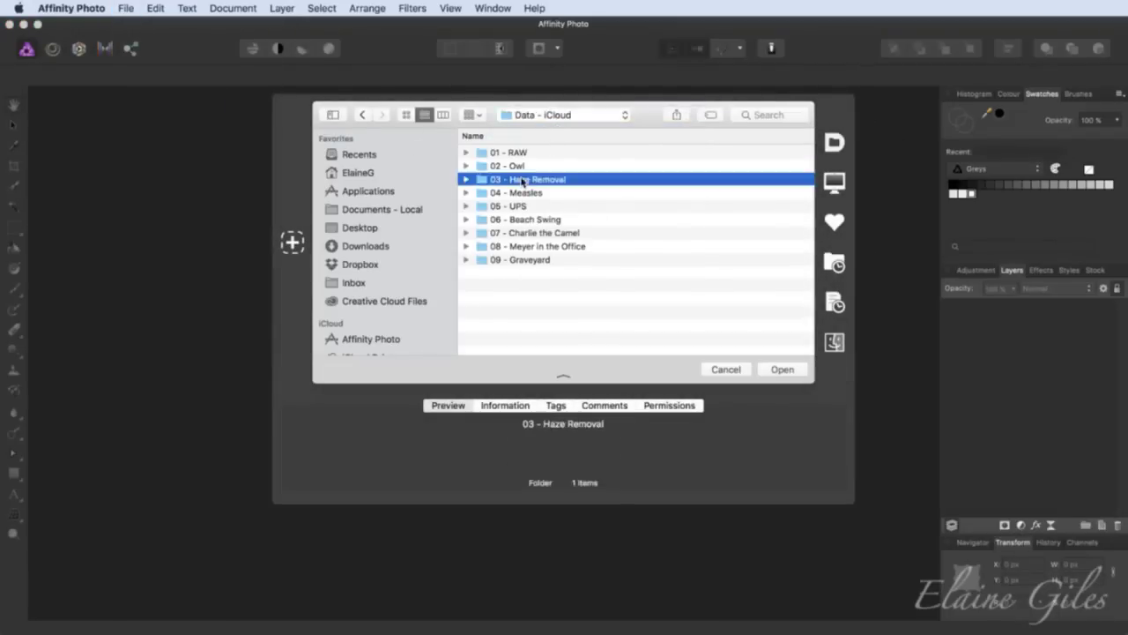
{"action": "left_click", "coordinate": [569, 153]}
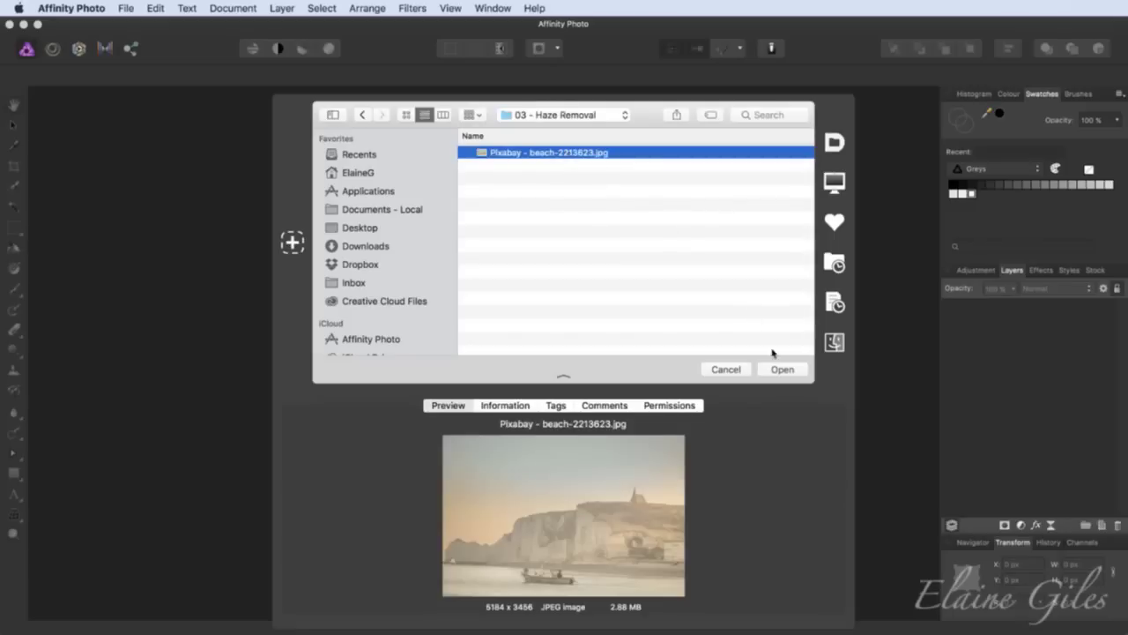
{"action": "left_click", "coordinate": [782, 370]}
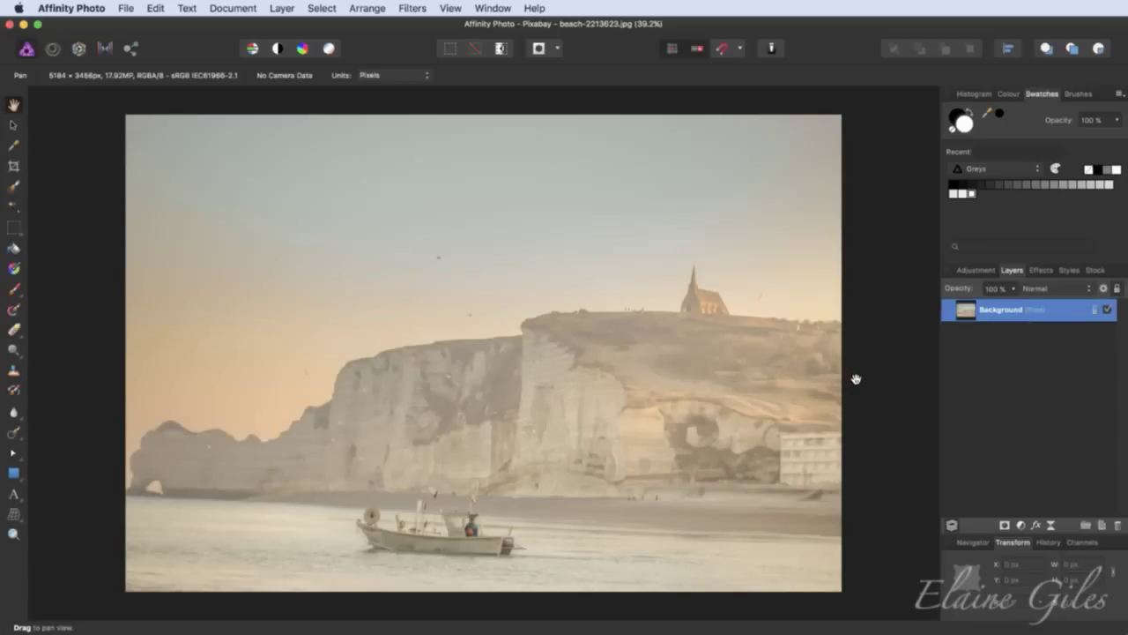
- Duplicate the beach photo's Background layer and examine the fishing boat up close
{"action": "key", "text": "super+j"}
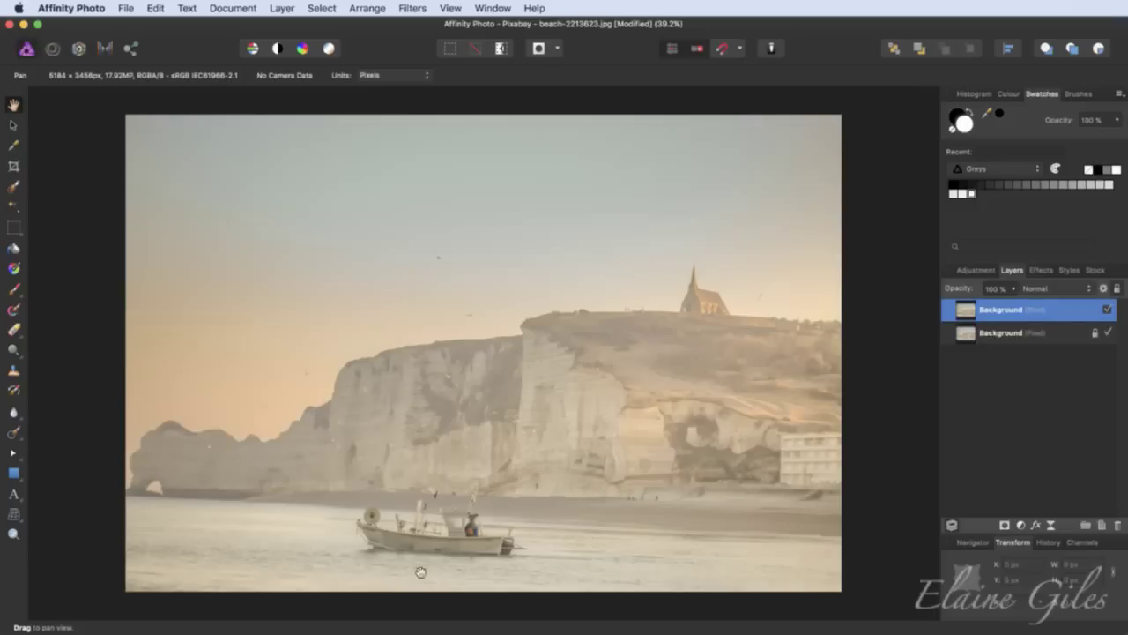
{"action": "scroll", "coordinate": [479, 551], "scroll_direction": "up", "scroll_amount": 10}
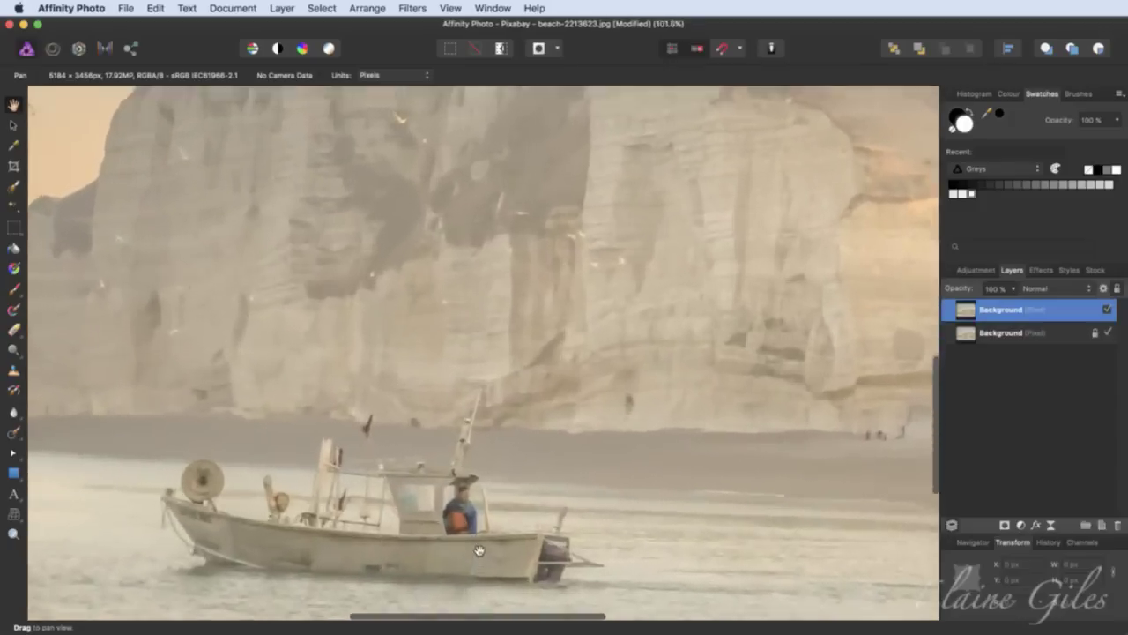
{"action": "scroll", "coordinate": [479, 551], "scroll_direction": "up", "scroll_amount": 1}
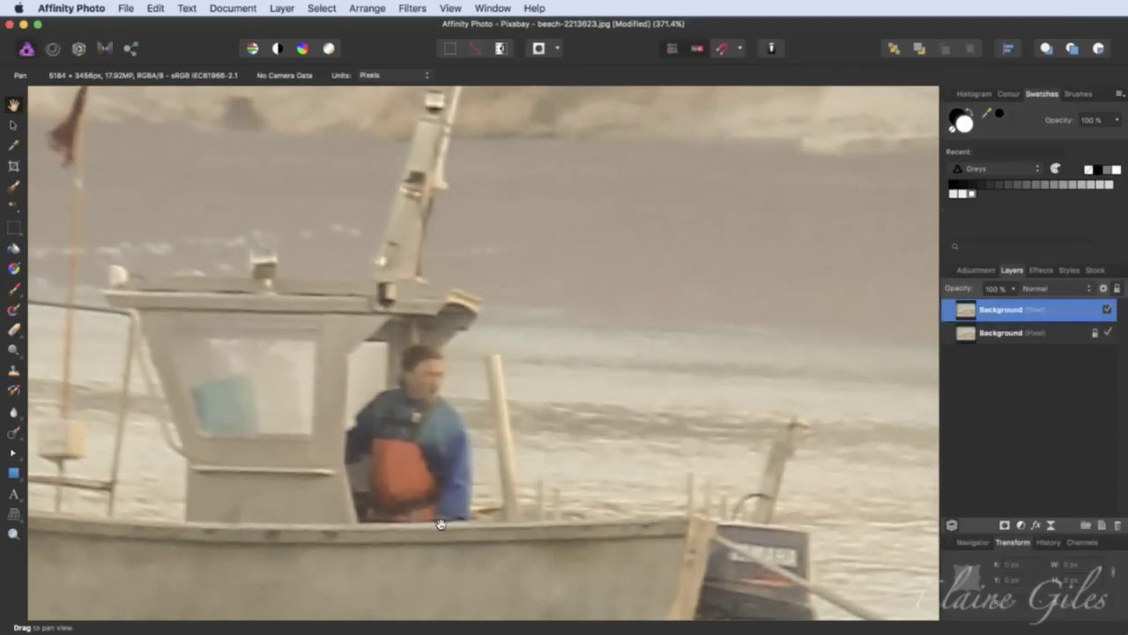
{"action": "key", "text": "super+0"}
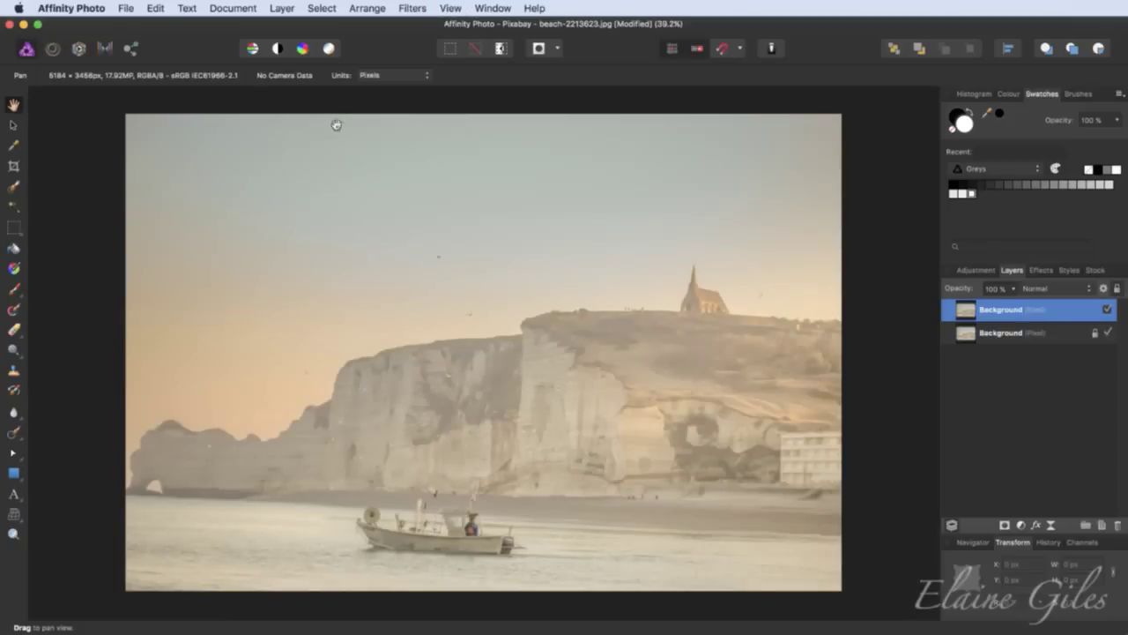
- Start the Haze Removal filter on the duplicated Background layer and show a split before/after preview across the beach photo
{"action": "left_click", "coordinate": [411, 7]}
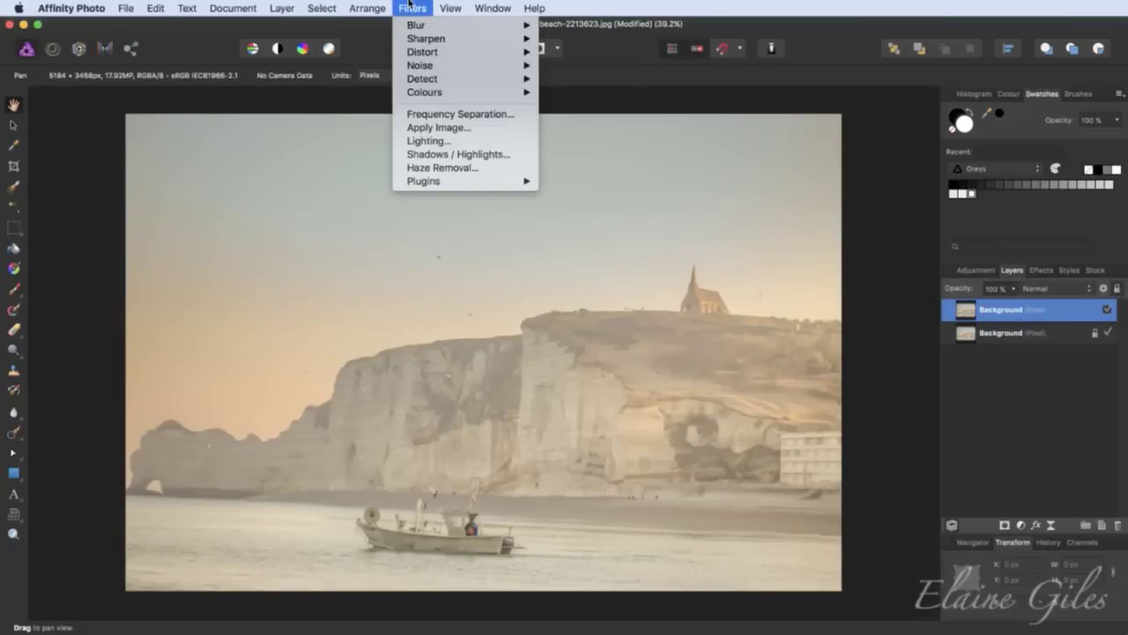
{"action": "left_click", "coordinate": [499, 169]}
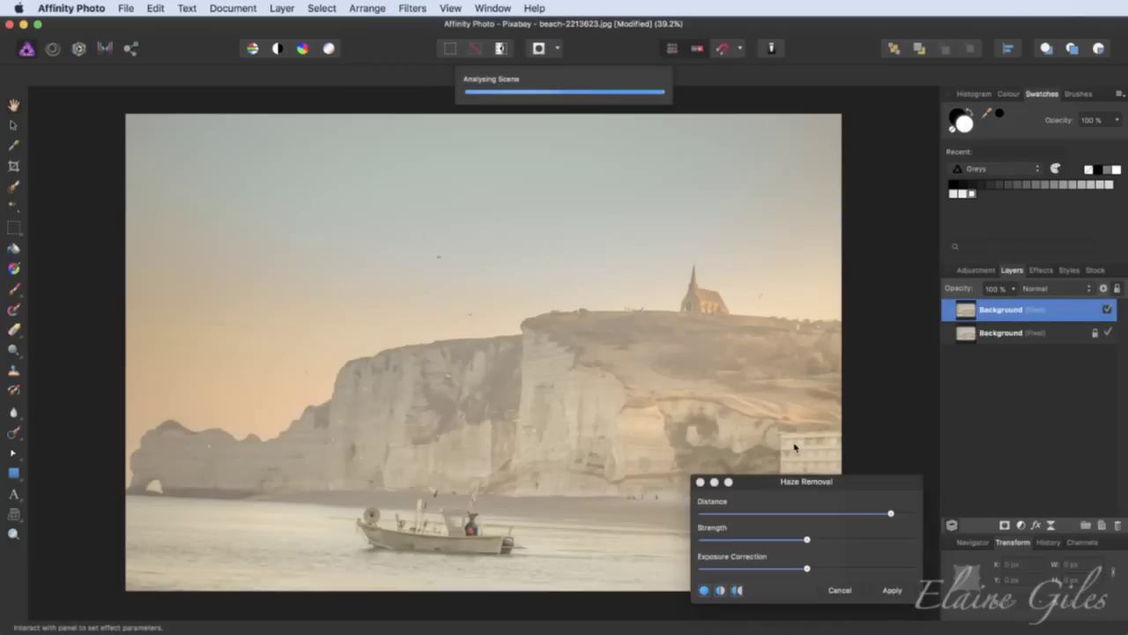
{"action": "left_click_drag", "start_coordinate": [844, 484], "coordinate": [839, 447]}
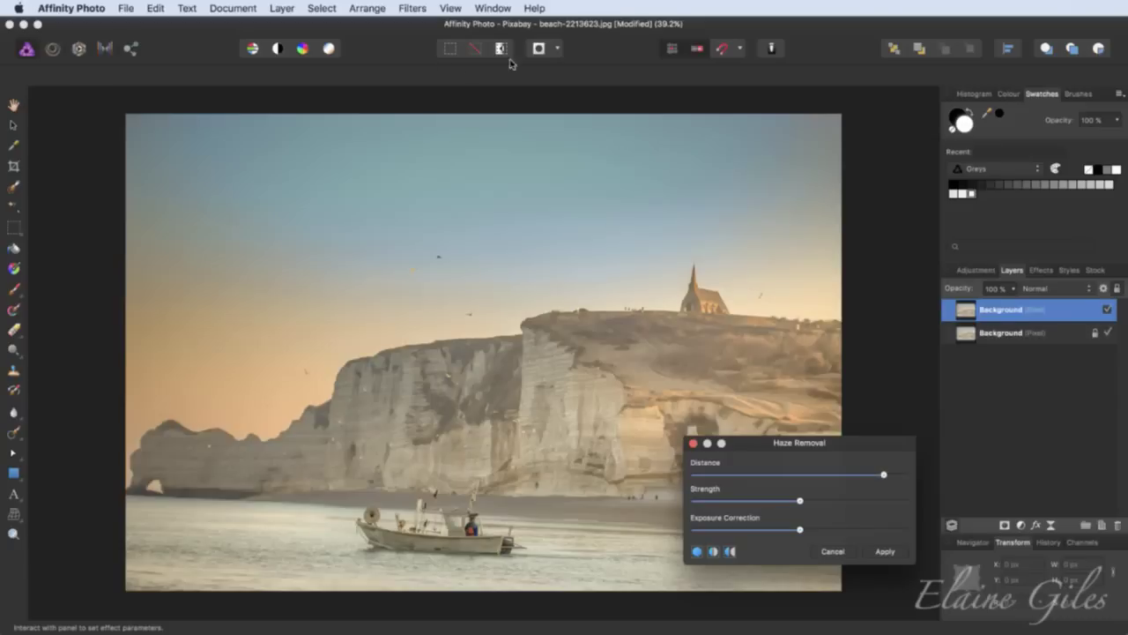
{"action": "left_click", "coordinate": [713, 551]}
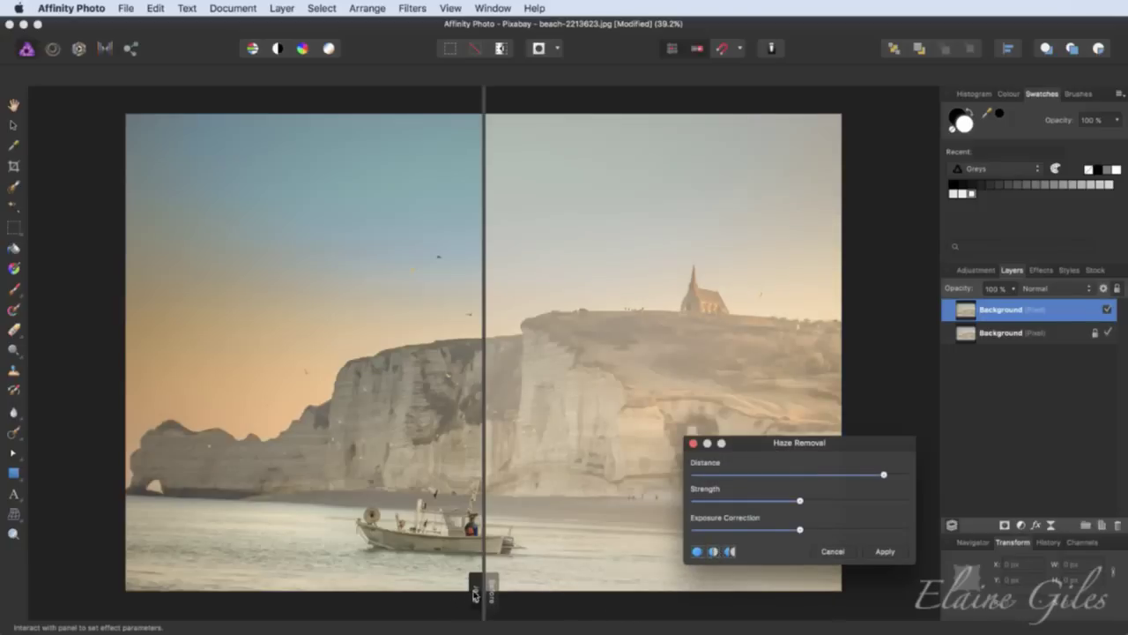
{"action": "mouse_move", "coordinate": [475, 595]}
{"action": "left_mouse_down"}
{"action": "mouse_move", "coordinate": [240, 592]}
{"action": "mouse_move", "coordinate": [774, 590]}
{"action": "mouse_move", "coordinate": [303, 590]}
{"action": "mouse_move", "coordinate": [617, 589]}
{"action": "mouse_move", "coordinate": [489, 589]}
{"action": "left_mouse_up"}
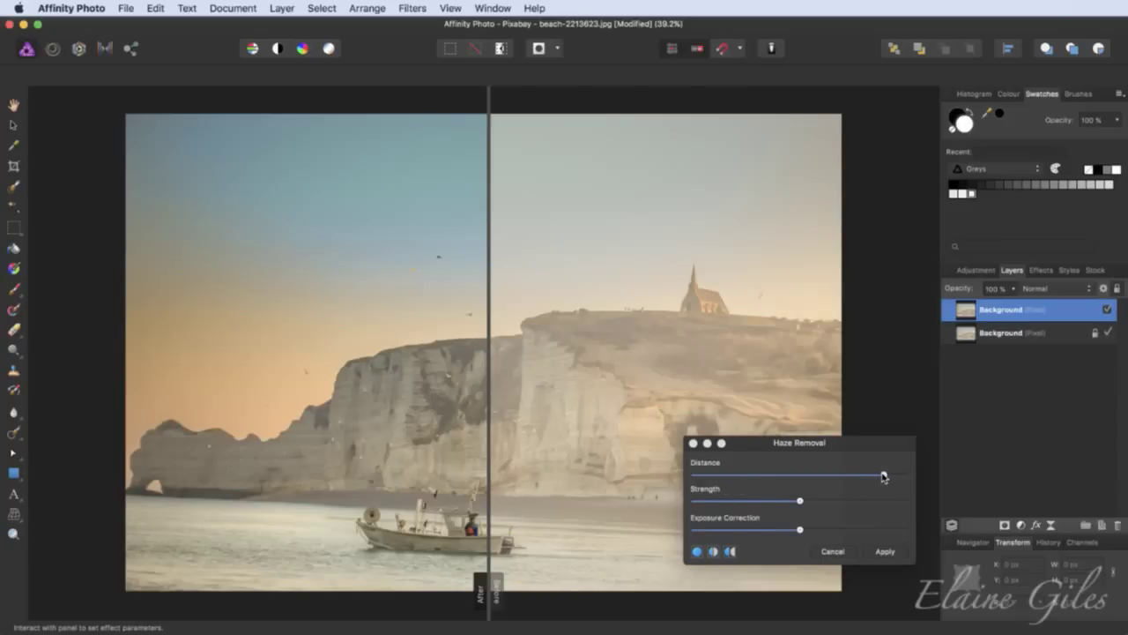
- Adjust the haze removal against the split preview, ending with Distance at about three quarters and Strength near its maximum
{"action": "left_click_drag", "start_coordinate": [884, 476], "coordinate": [752, 477]}
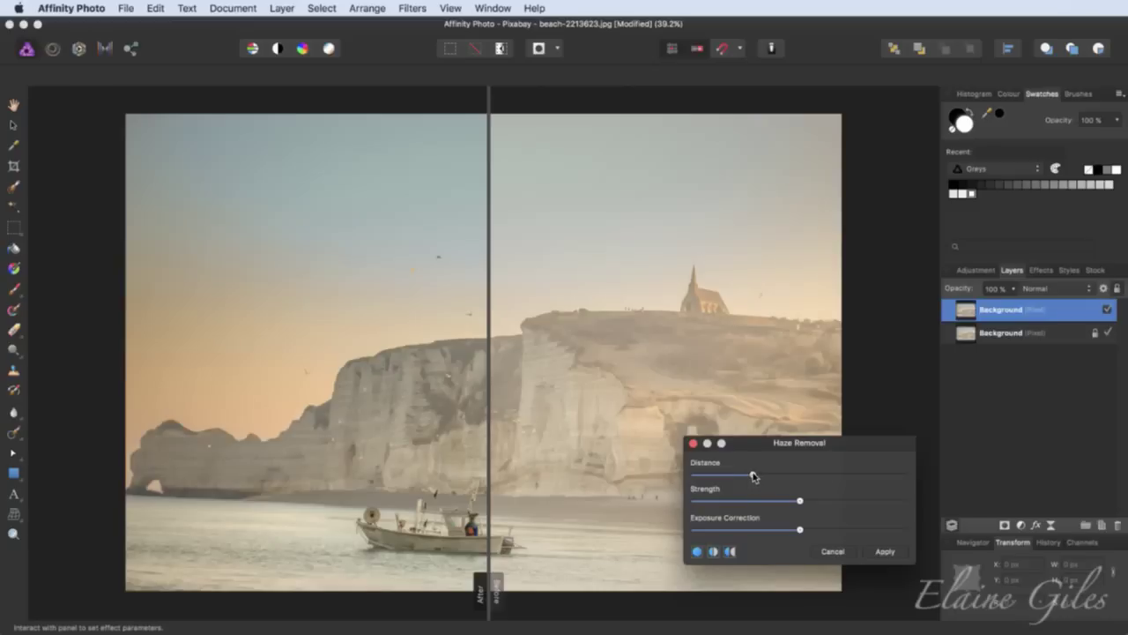
{"action": "left_click_drag", "start_coordinate": [754, 477], "coordinate": [834, 477]}
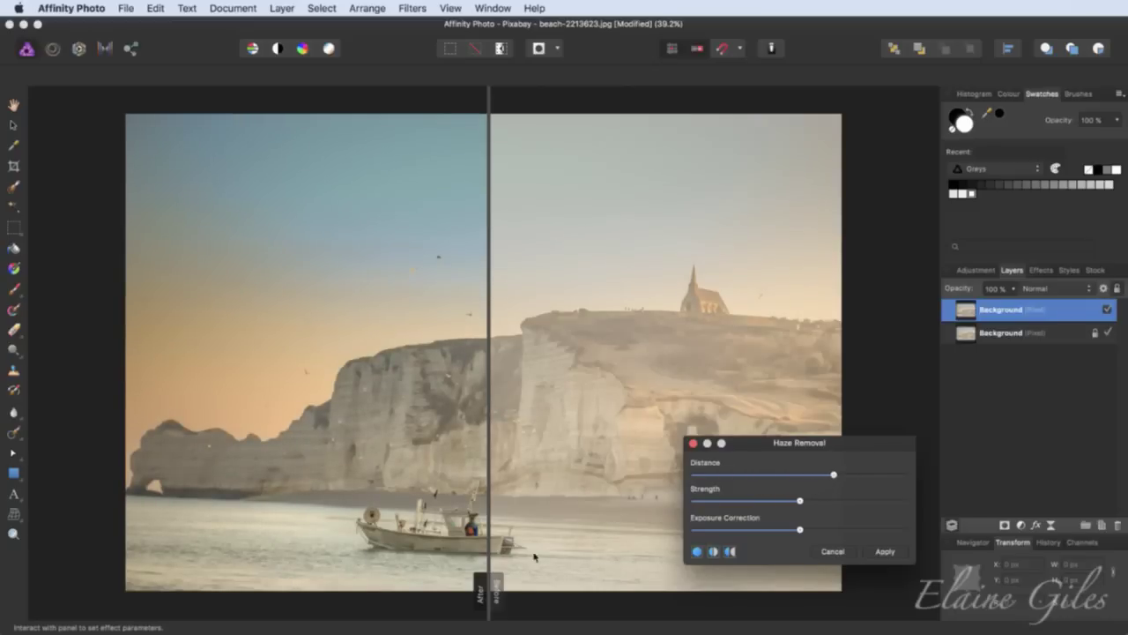
{"action": "left_click_drag", "start_coordinate": [491, 585], "coordinate": [284, 567]}
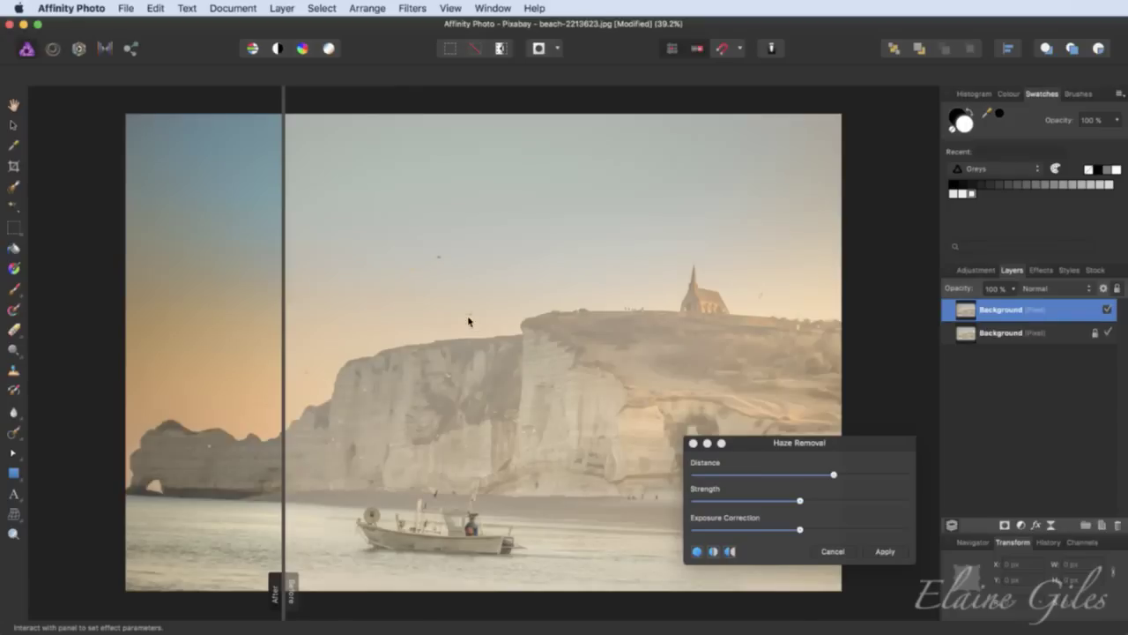
{"action": "left_click_drag", "start_coordinate": [282, 584], "coordinate": [535, 580]}
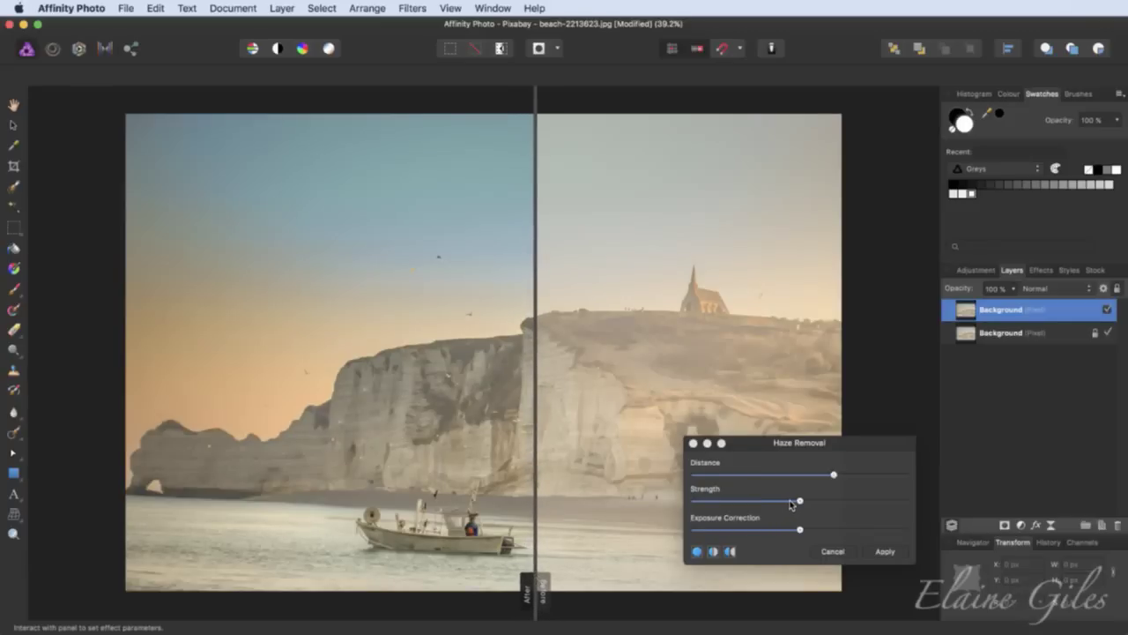
{"action": "left_click_drag", "start_coordinate": [800, 502], "coordinate": [752, 501]}
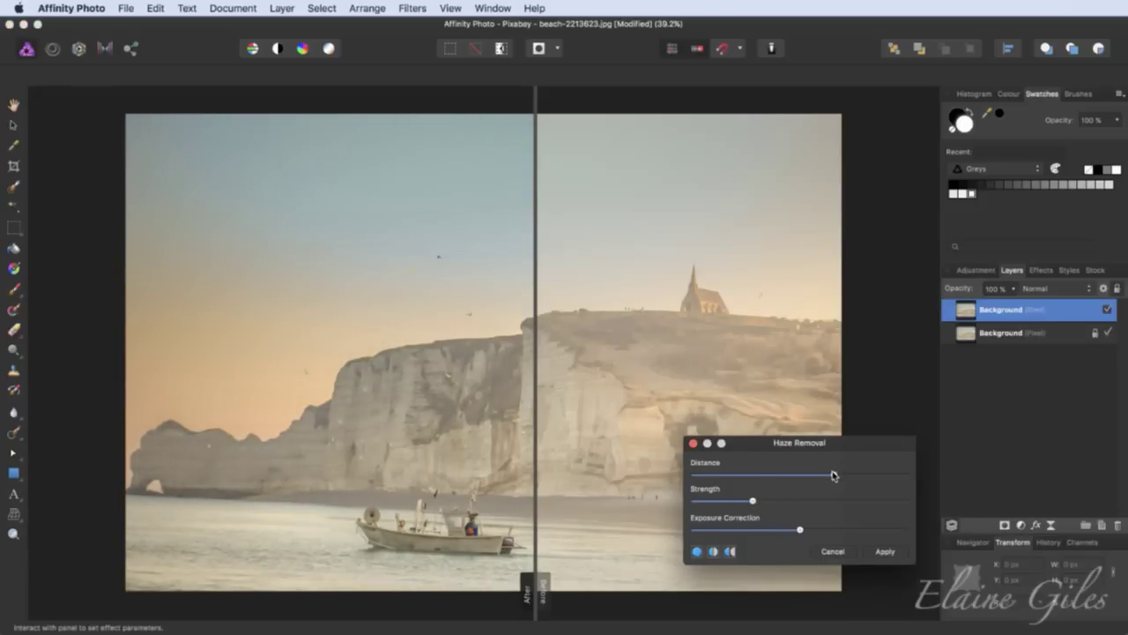
{"action": "left_click_drag", "start_coordinate": [834, 474], "coordinate": [855, 475]}
{"action": "left_click_drag", "start_coordinate": [752, 502], "coordinate": [892, 502]}
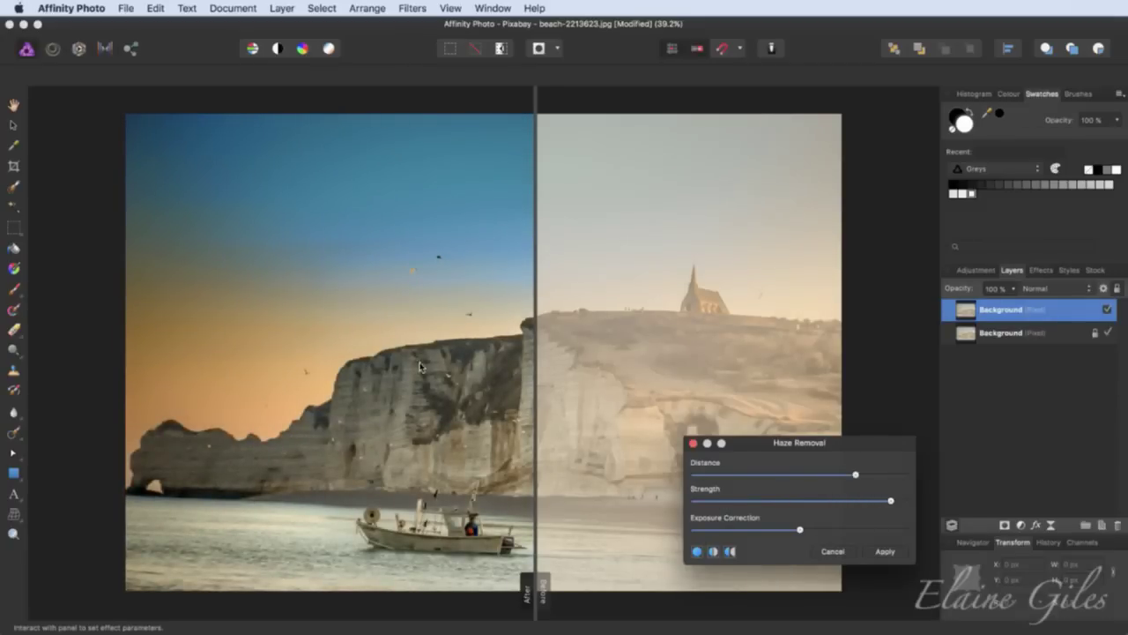
- Examine the sky and cliff edge up close for noise and banding from the strong haze removal
{"action": "scroll", "coordinate": [269, 236], "scroll_direction": "up", "scroll_amount": 3}
{"action": "scroll", "coordinate": [269, 236], "scroll_direction": "up", "scroll_amount": 6}
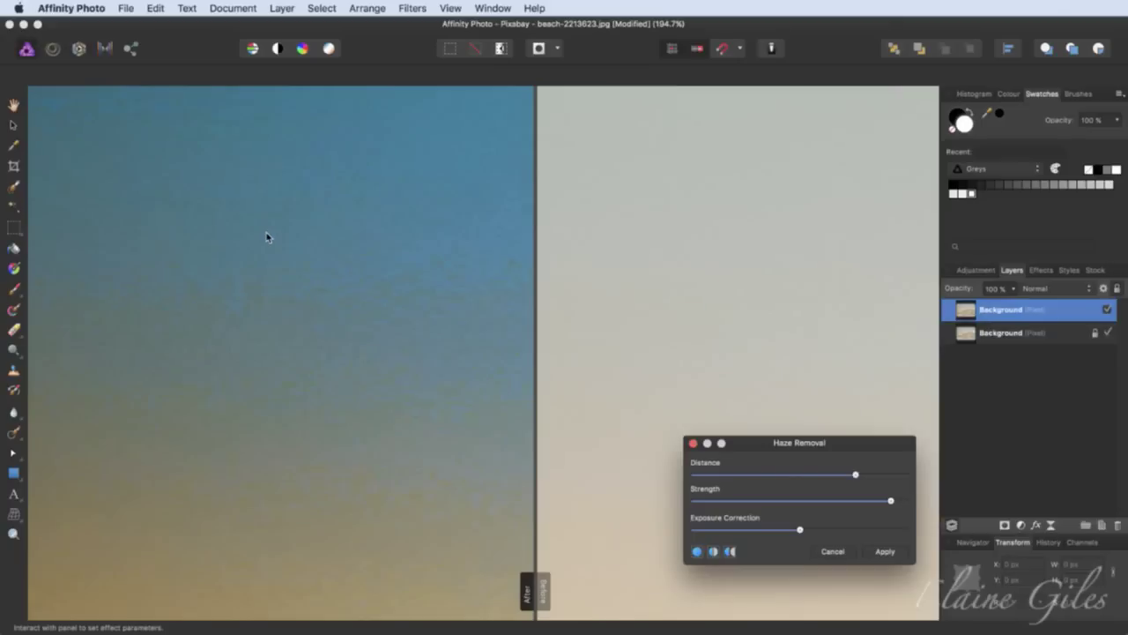
{"action": "scroll", "coordinate": [269, 236], "scroll_direction": "down", "scroll_amount": 3}
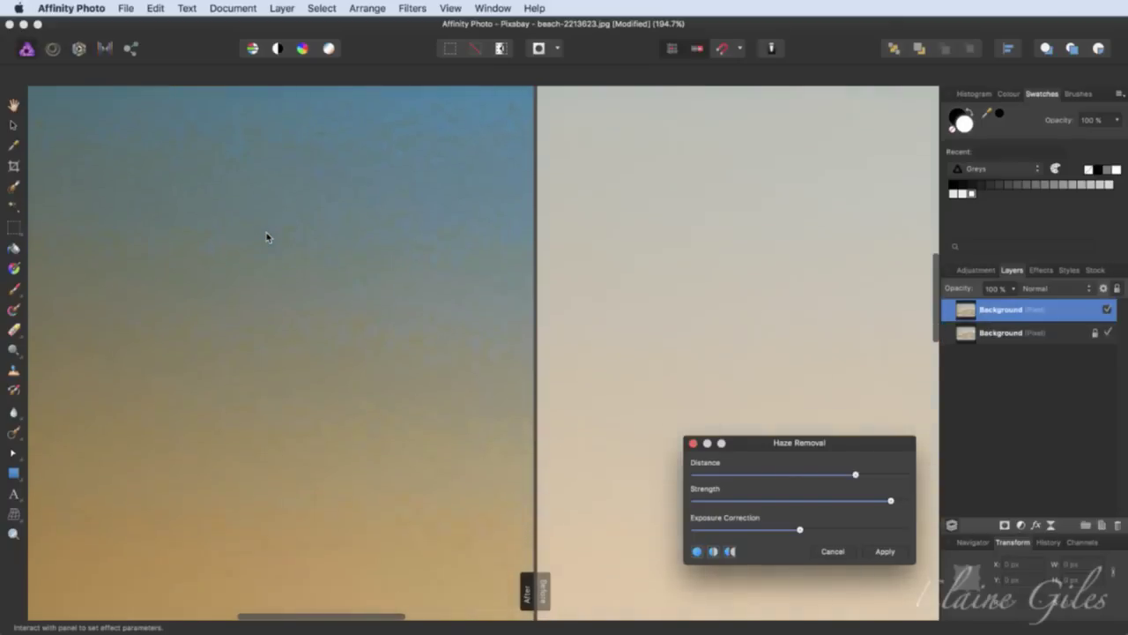
{"action": "scroll", "coordinate": [269, 236], "scroll_direction": "down", "scroll_amount": 3}
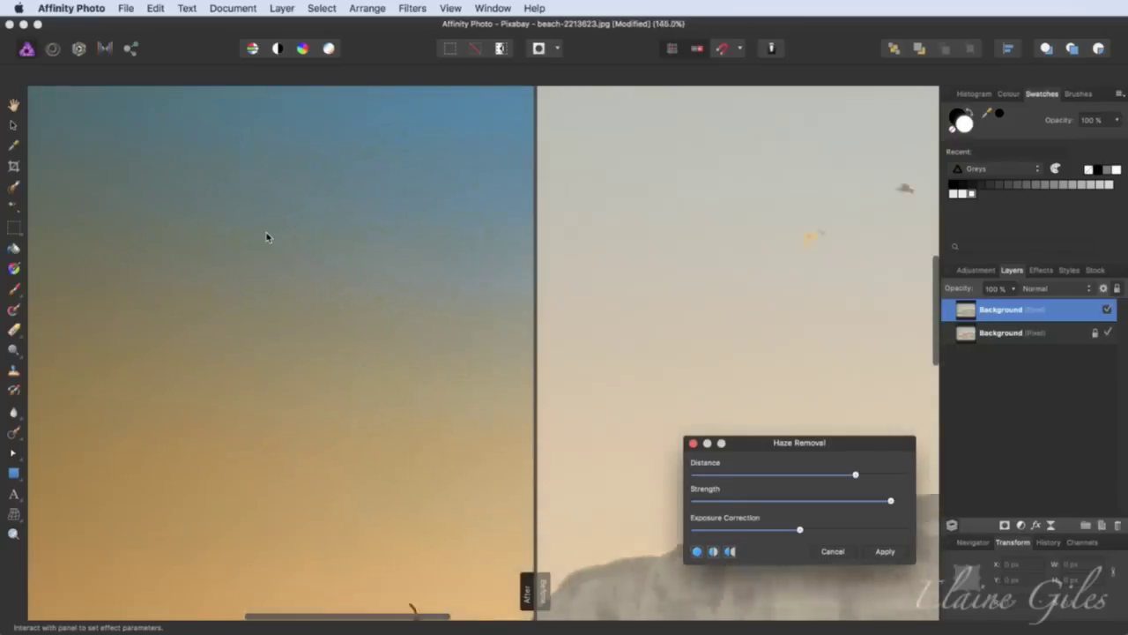
{"action": "scroll", "coordinate": [269, 237], "scroll_direction": "down", "scroll_amount": 3}
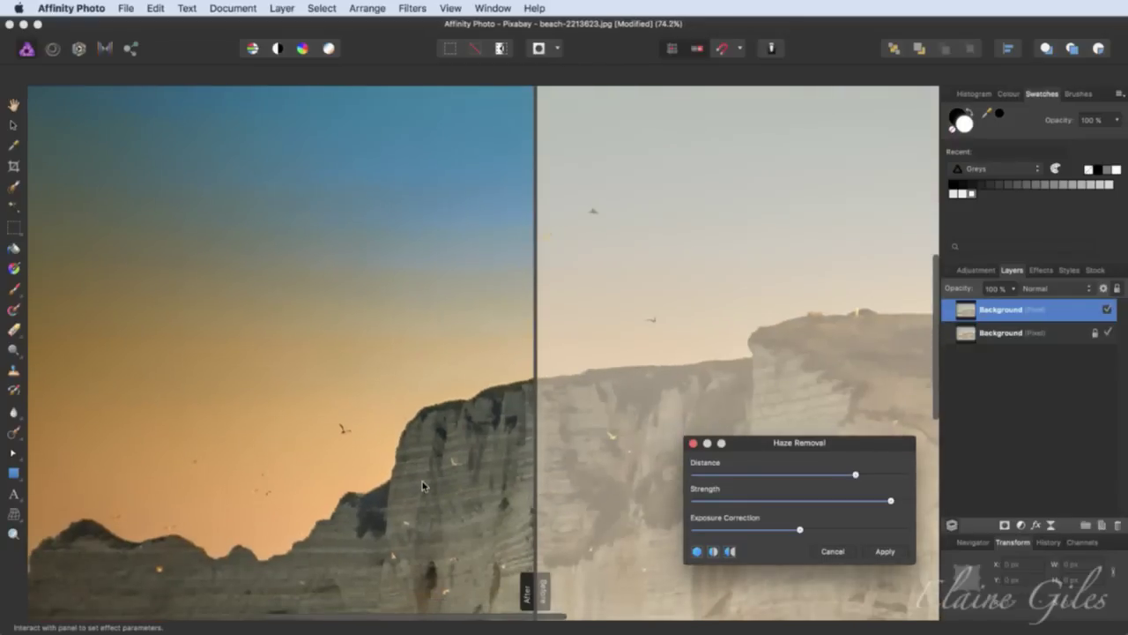
{"action": "left_click_drag", "start_coordinate": [538, 588], "coordinate": [509, 561]}
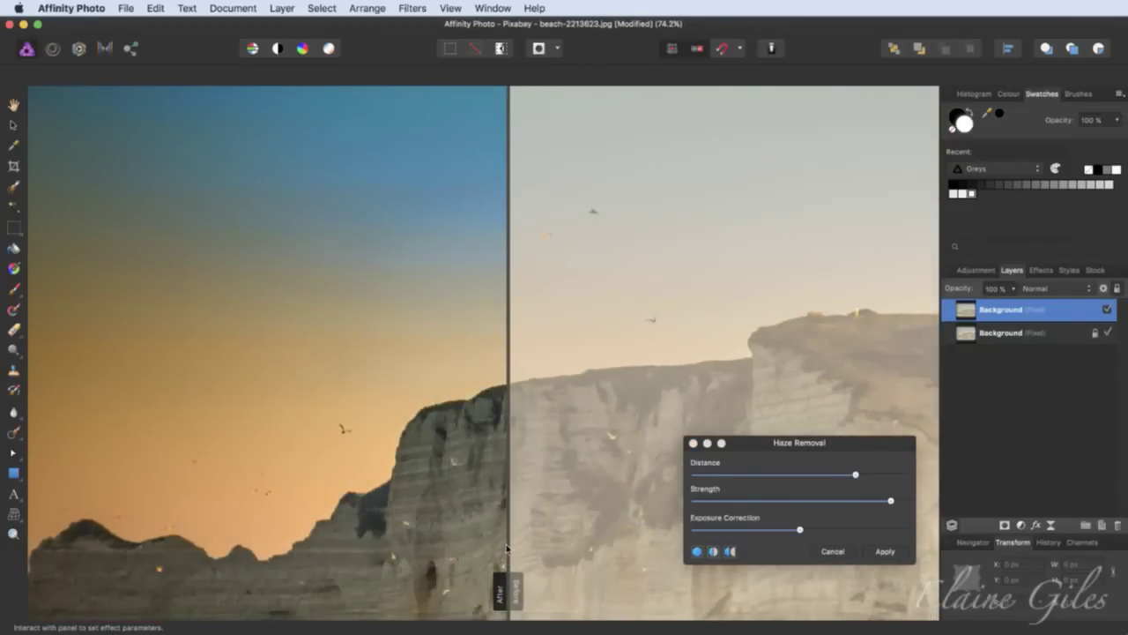
{"action": "scroll", "coordinate": [506, 545], "scroll_direction": "down", "scroll_amount": 5}
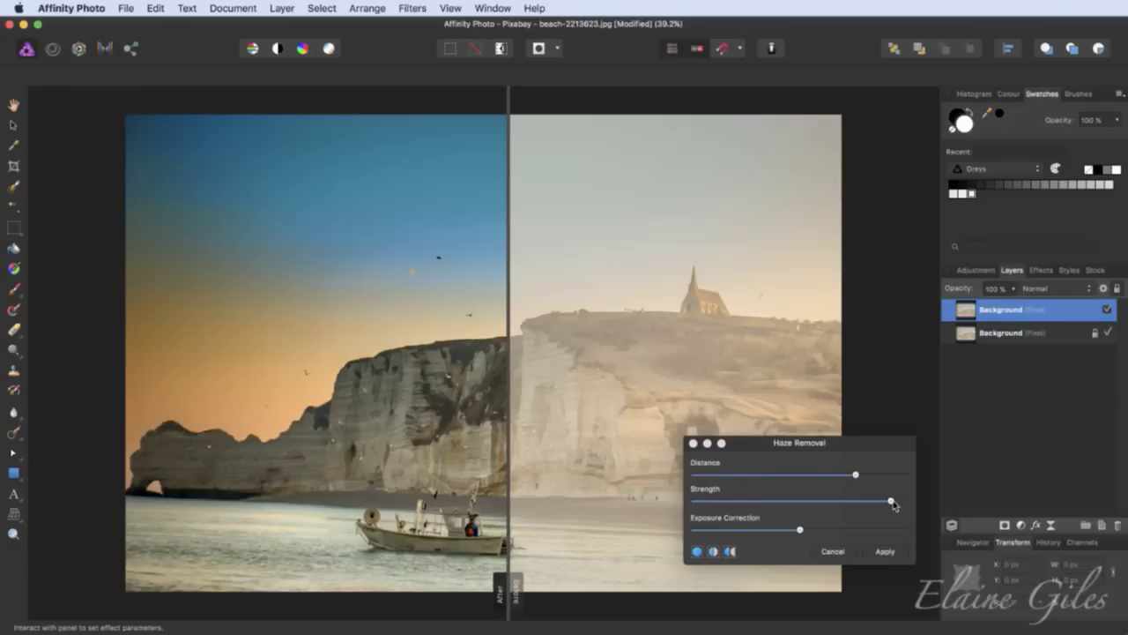
- Reduce the haze removal Strength to about 70%, lower Exposure Correction slightly below its midpoint, and apply the filter
{"action": "left_click_drag", "start_coordinate": [893, 503], "coordinate": [781, 532]}
{"action": "left_click_drag", "start_coordinate": [514, 592], "coordinate": [476, 584]}
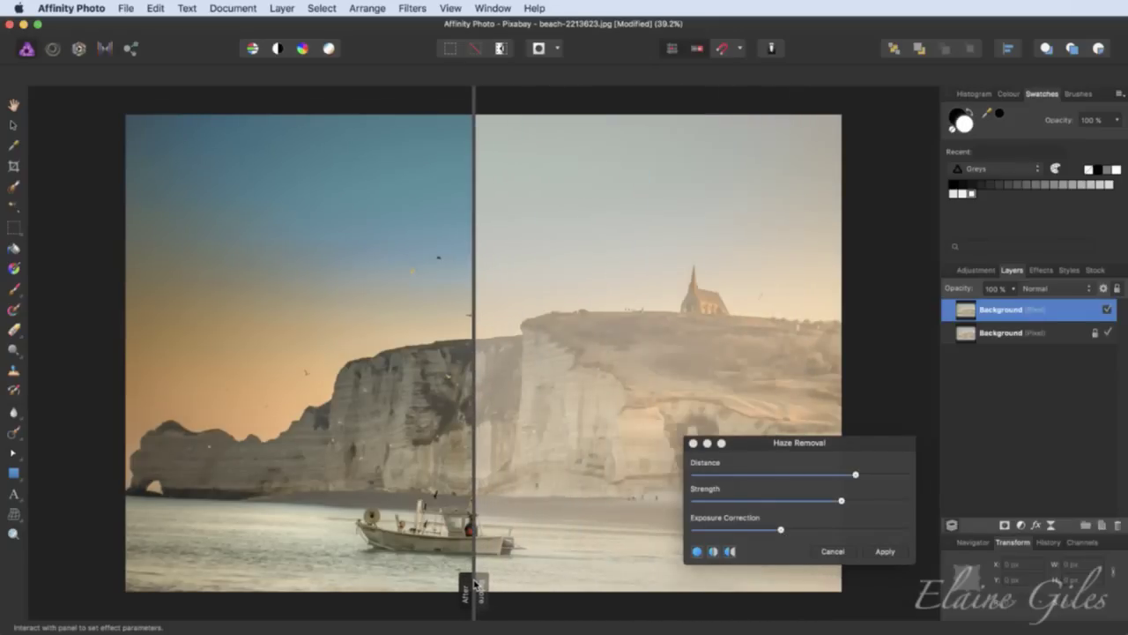
{"action": "left_click", "coordinate": [888, 552]}
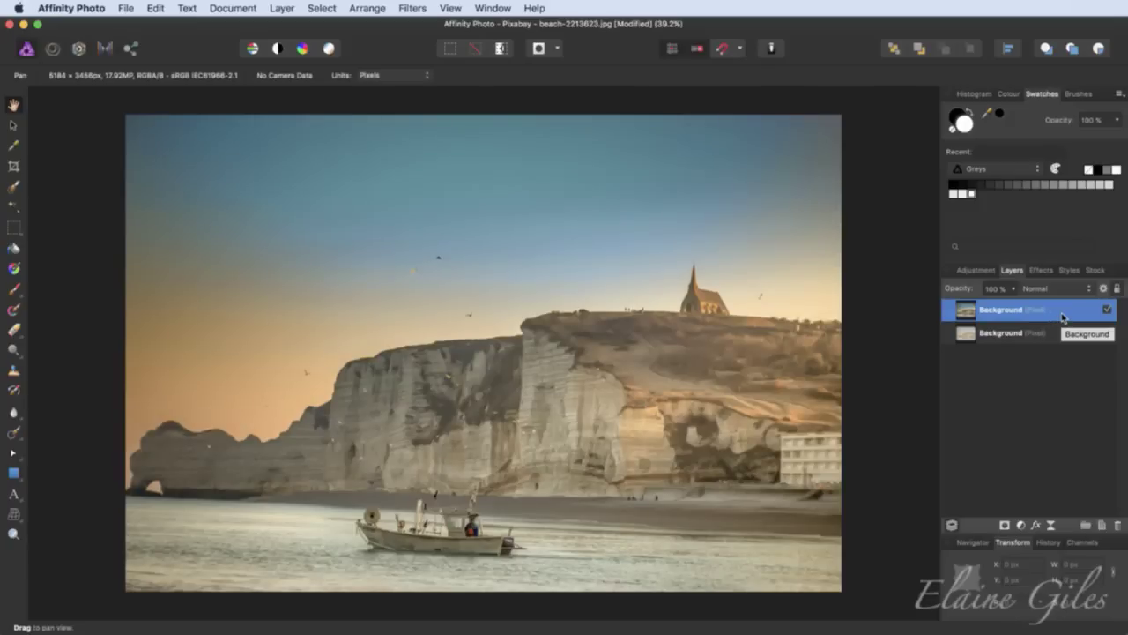
- Compare the beach photo with and without the dehazed layer, and preview different blend modes on it, keeping Normal
{"action": "left_click", "coordinate": [1107, 309]}
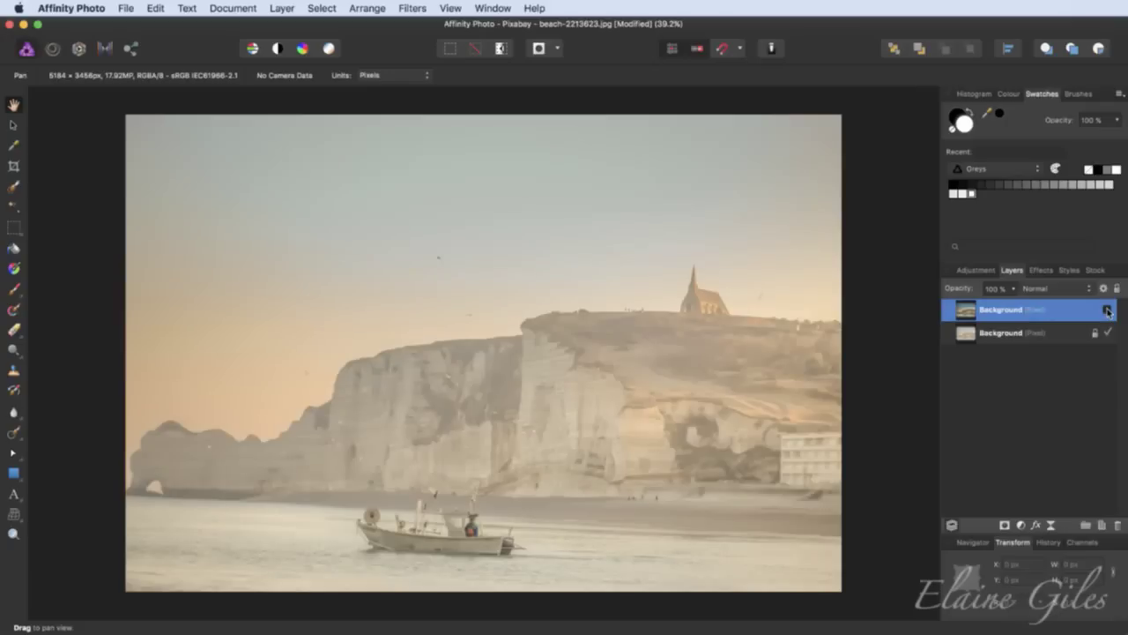
{"action": "left_click", "coordinate": [1107, 309]}
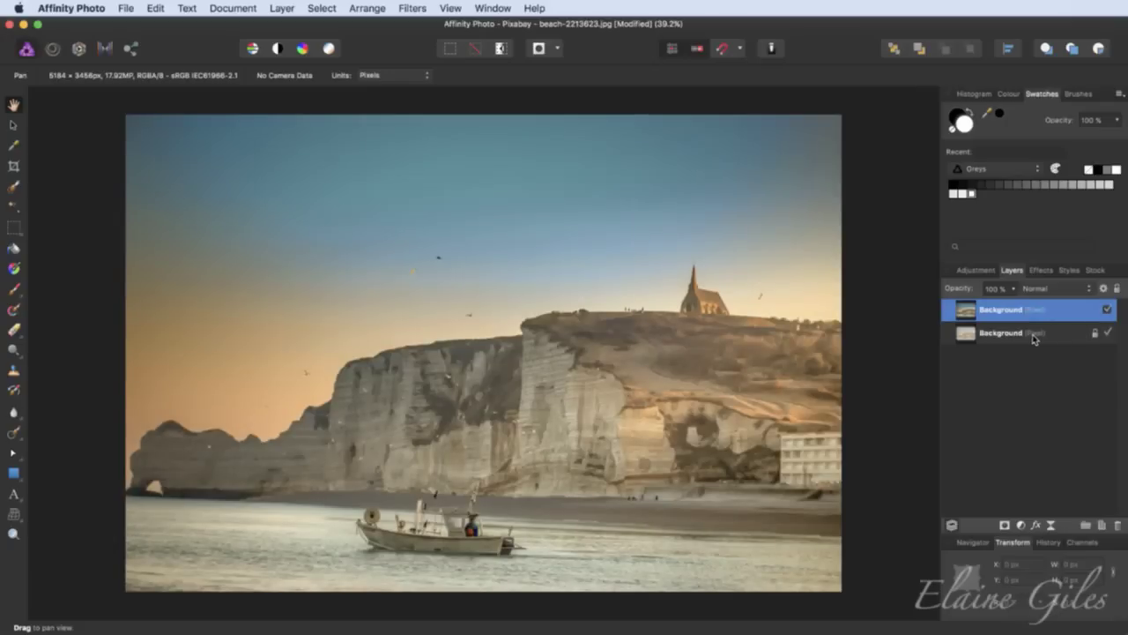
{"action": "left_click", "coordinate": [1107, 310]}
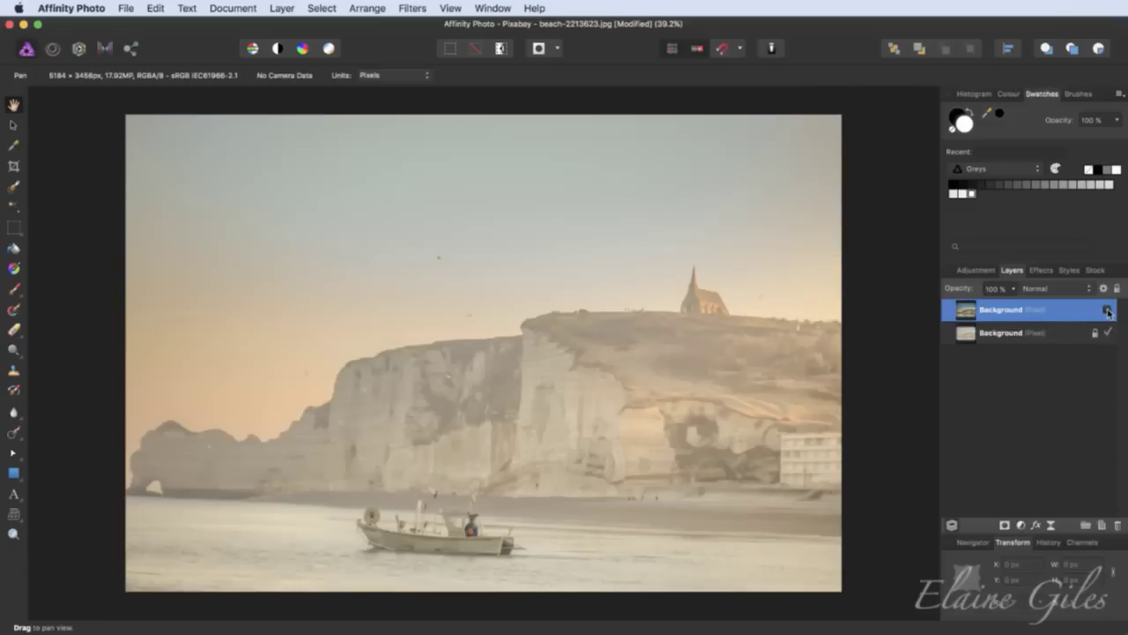
{"action": "left_click", "coordinate": [1107, 310]}
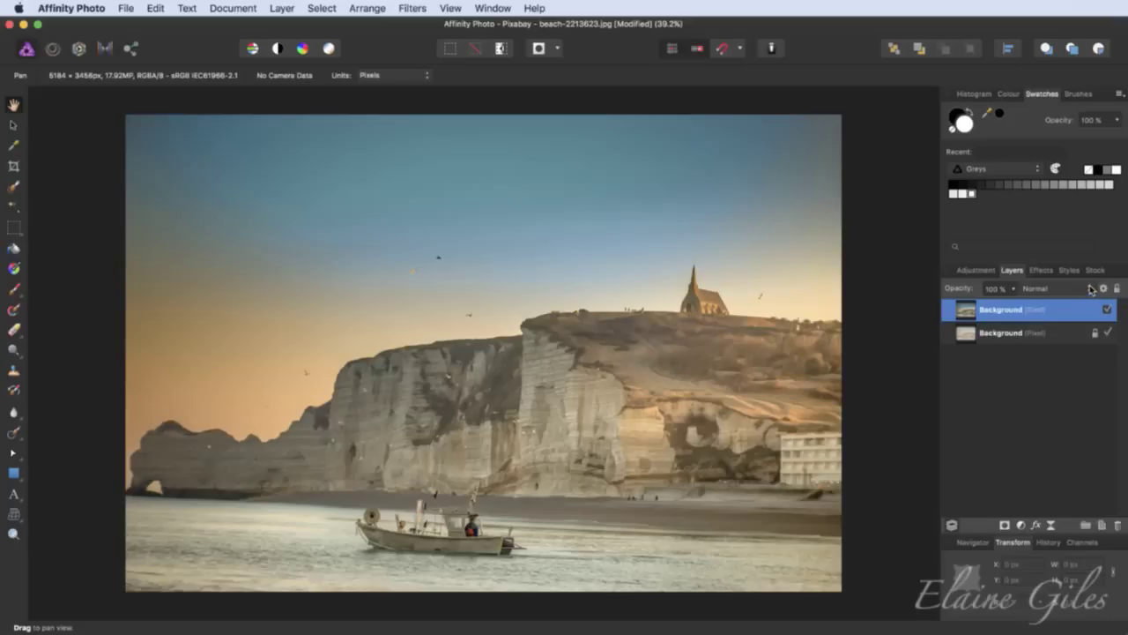
{"action": "left_click", "coordinate": [1090, 289]}
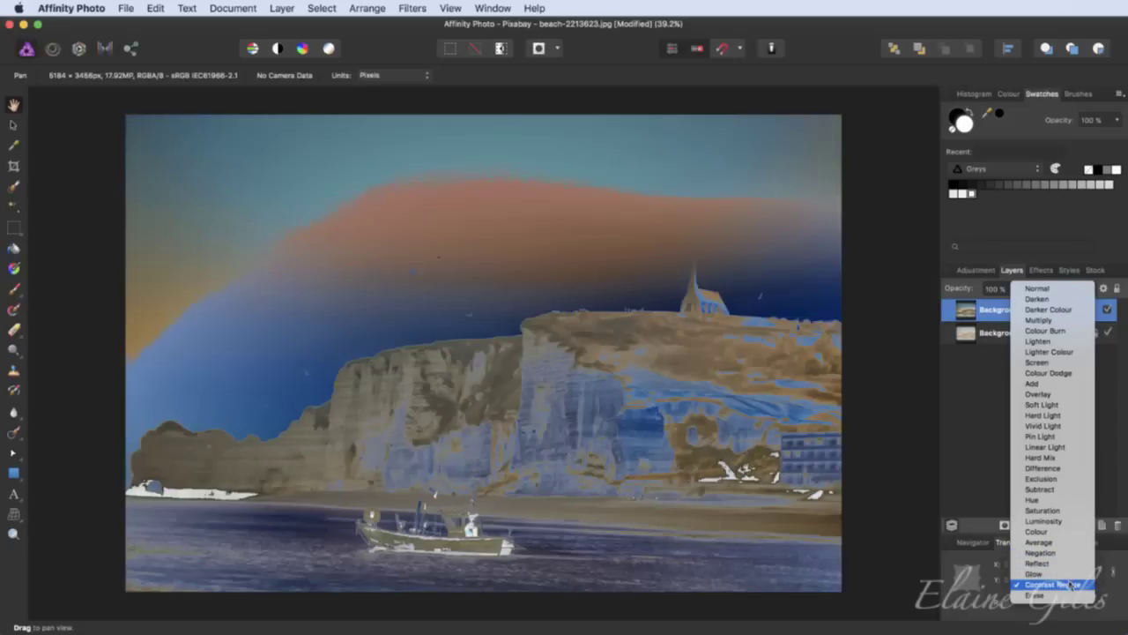
{"action": "left_click", "coordinate": [1106, 382]}
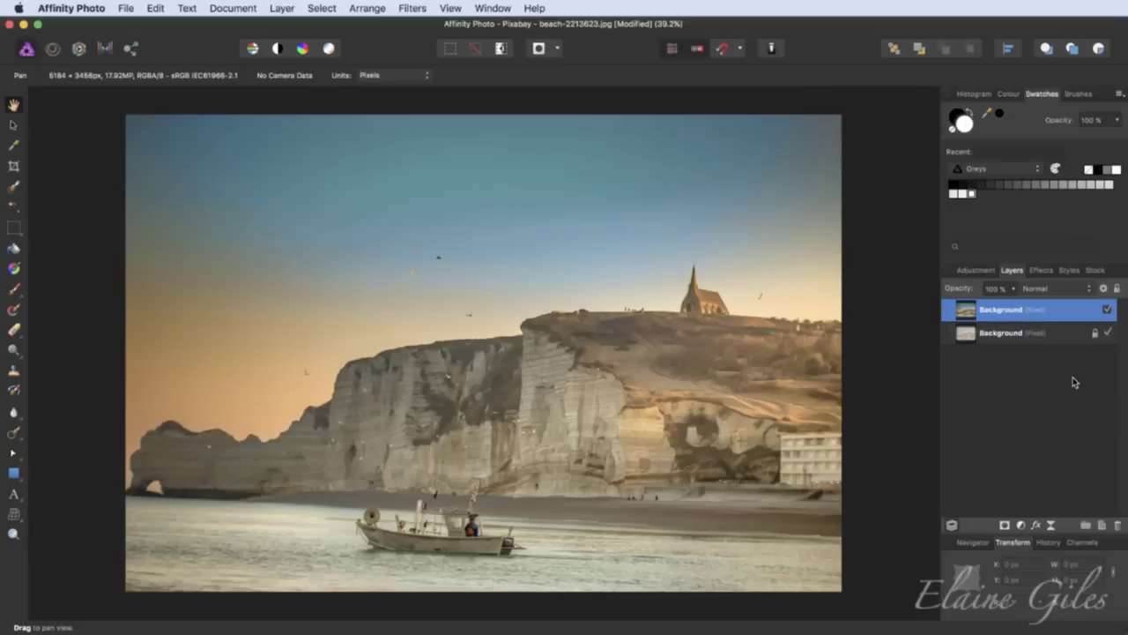
- Save the layered beach photo as new document Pixabay - beach-2213623 in the 03 - Haze Removal folder, and close it
{"action": "key", "text": "super+s"}
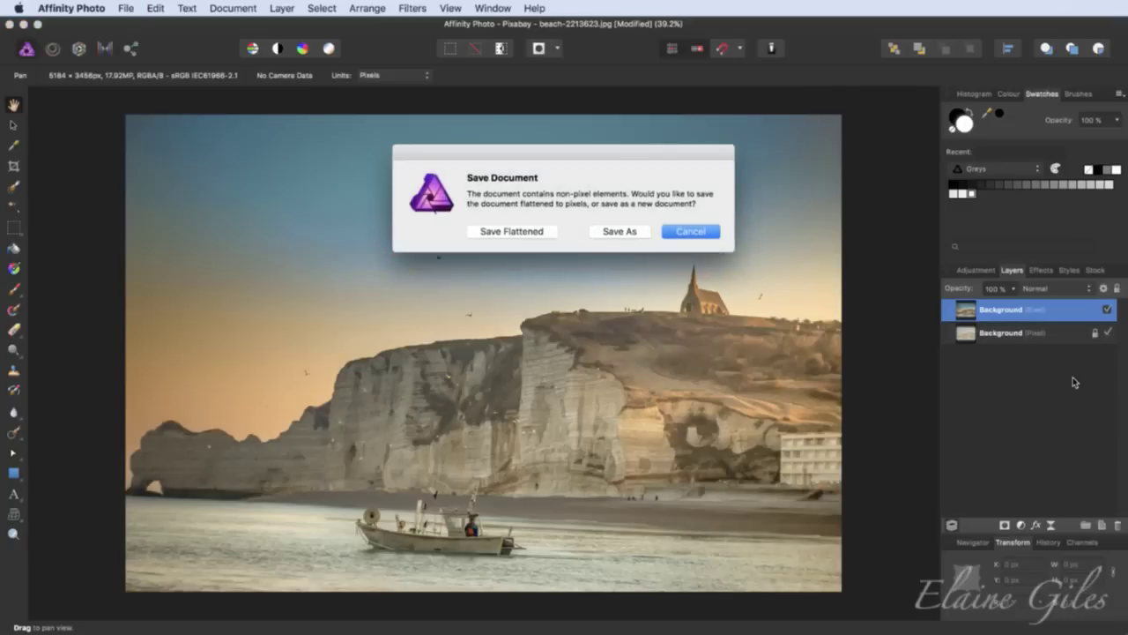
{"action": "left_click", "coordinate": [620, 231]}
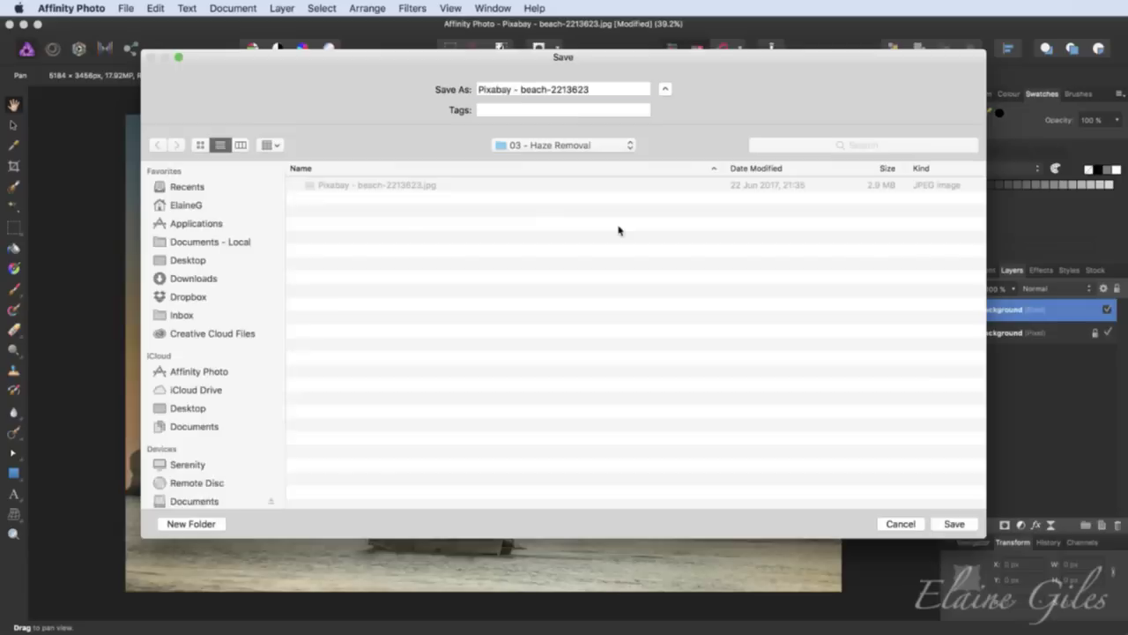
{"action": "left_click", "coordinate": [966, 525]}
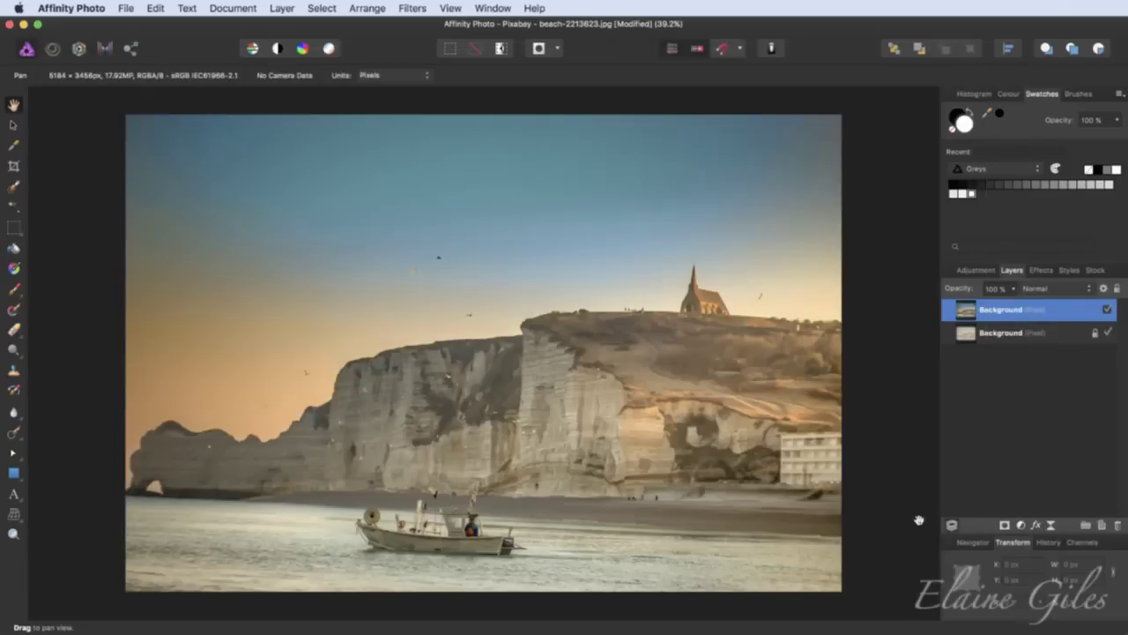
{"action": "key", "text": "super+w"}
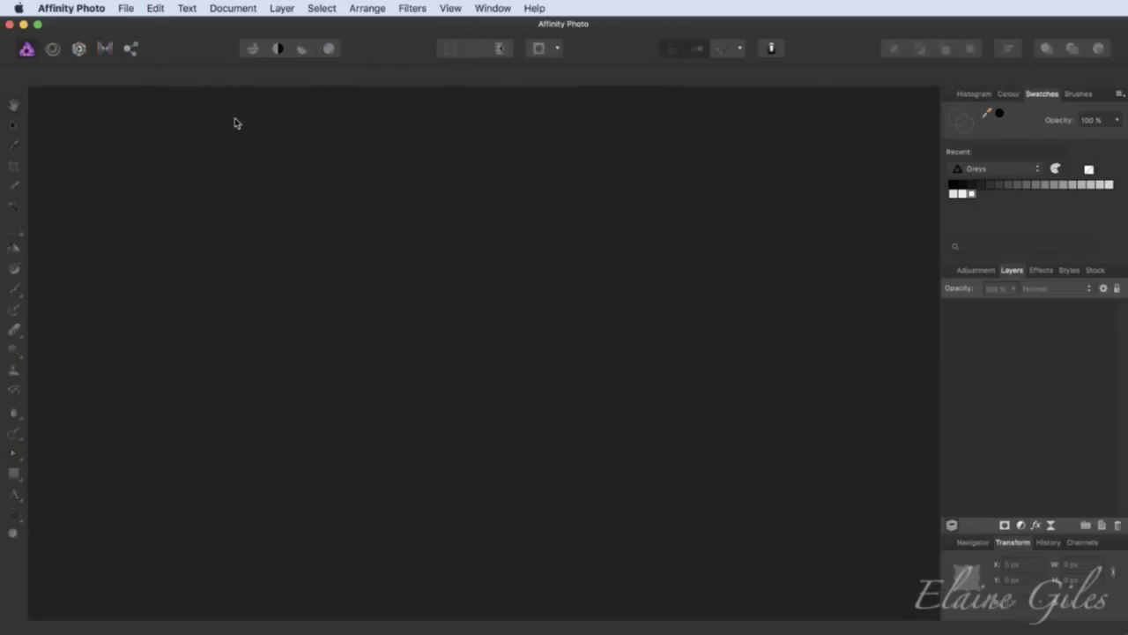
{"action": "key", "text": "super+o"}
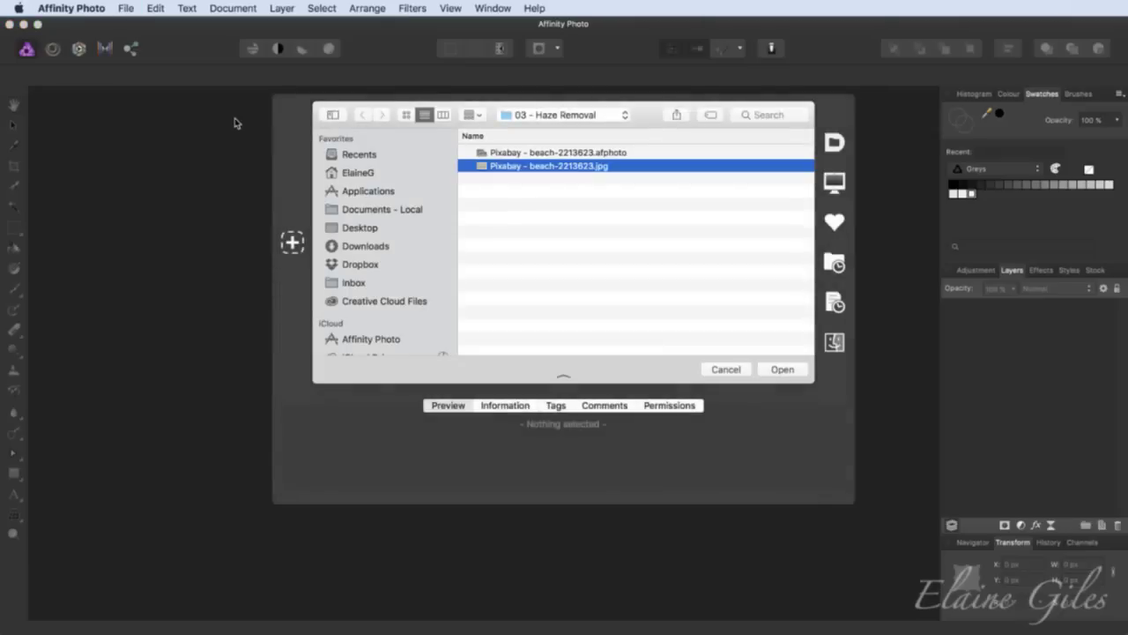
{"action": "left_click", "coordinate": [560, 114]}
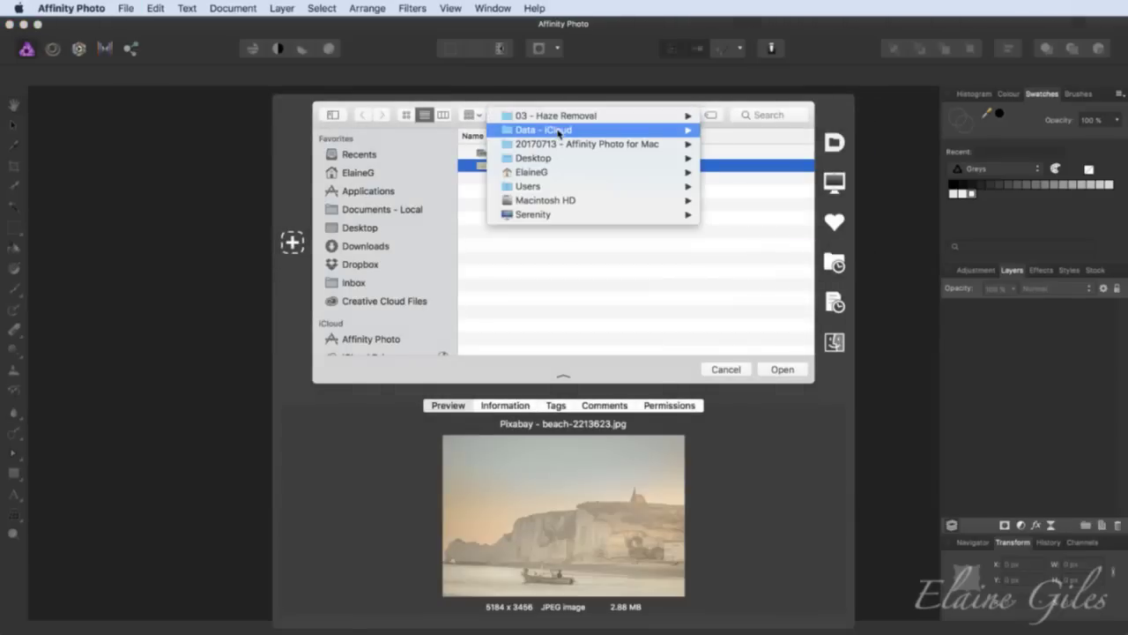
{"action": "key", "text": "Escape"}
{"action": "key", "text": "super+Up"}
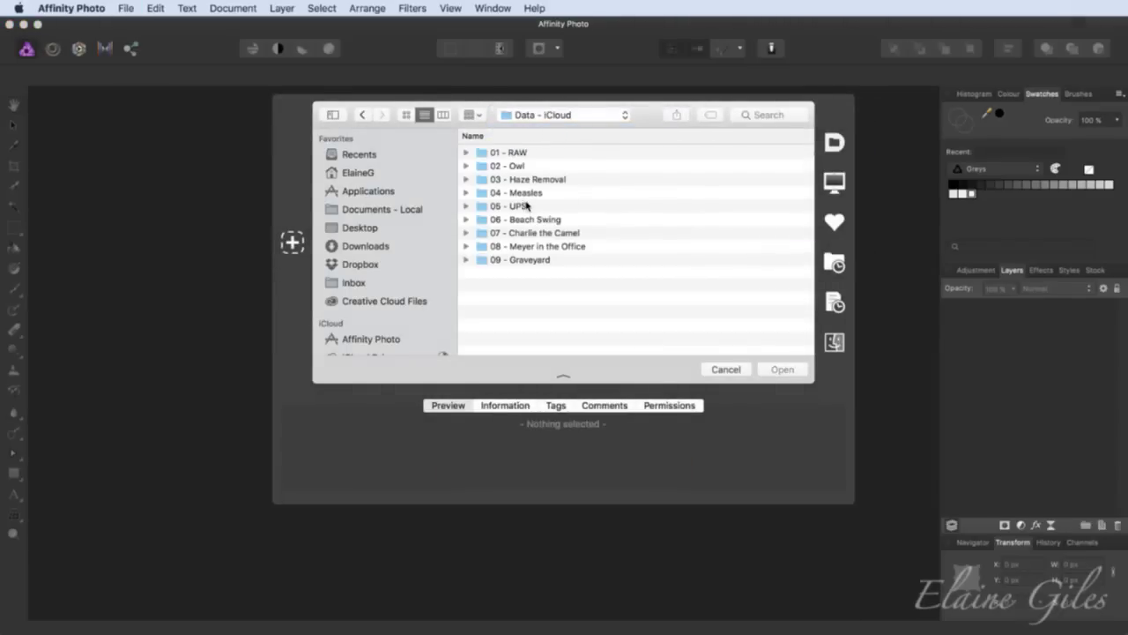
{"action": "double_click", "coordinate": [524, 194]}
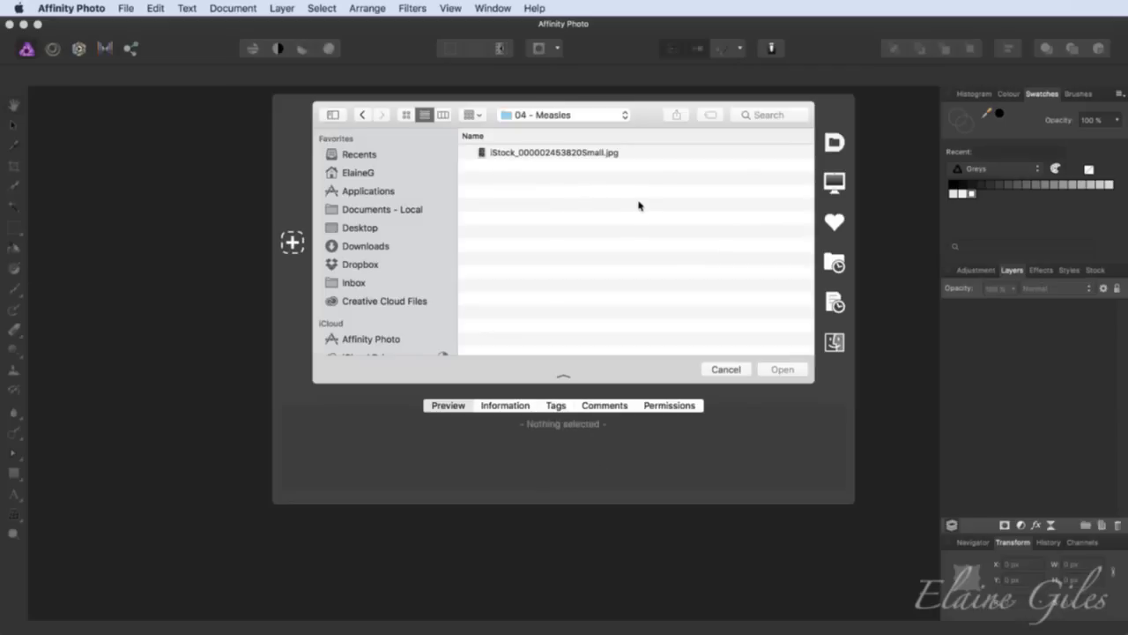
{"action": "left_click", "coordinate": [619, 155]}
{"action": "left_click", "coordinate": [784, 369]}
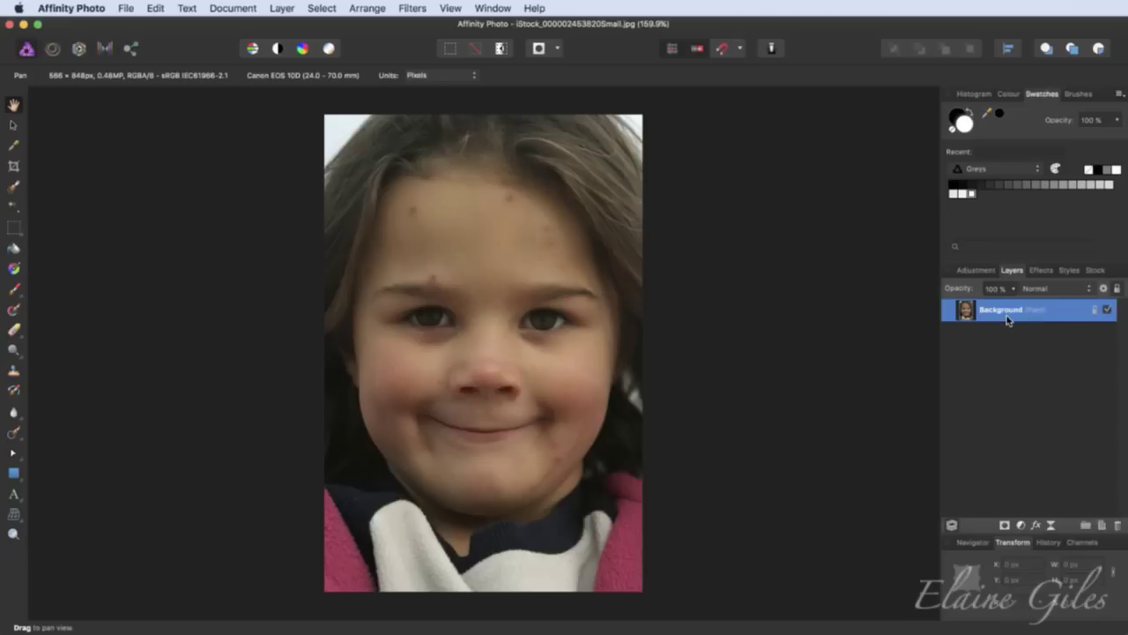
{"action": "left_click", "coordinate": [1102, 525]}
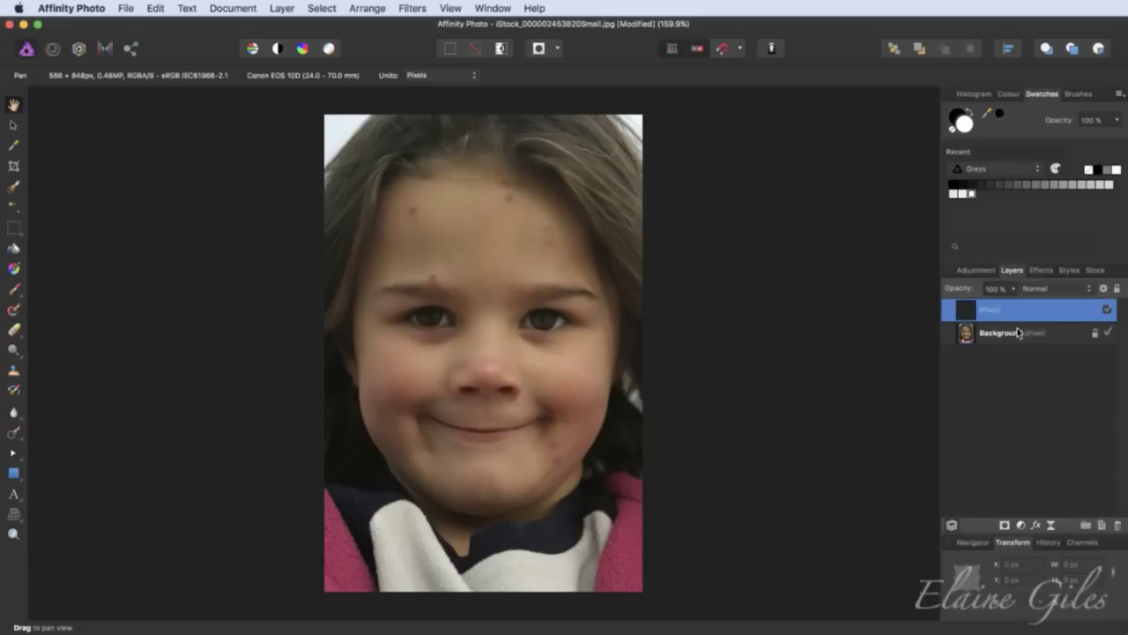
- Hide and reshow the Background layer to check the empty layer, and rename that pixel layer Repairs
{"action": "left_click", "coordinate": [1109, 333]}
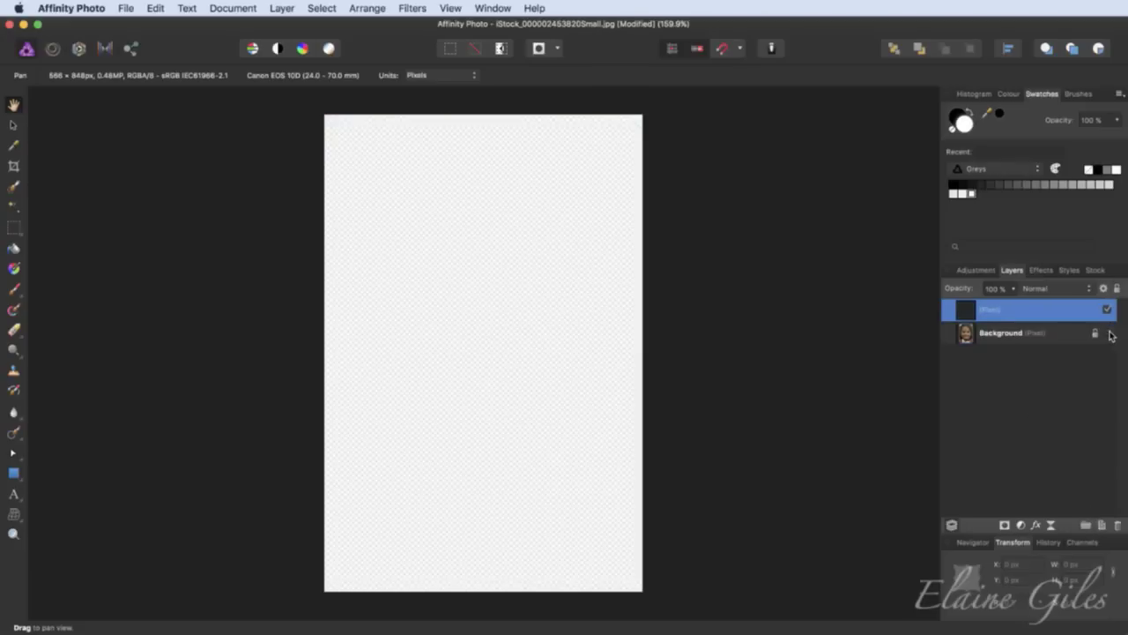
{"action": "left_click", "coordinate": [1109, 333]}
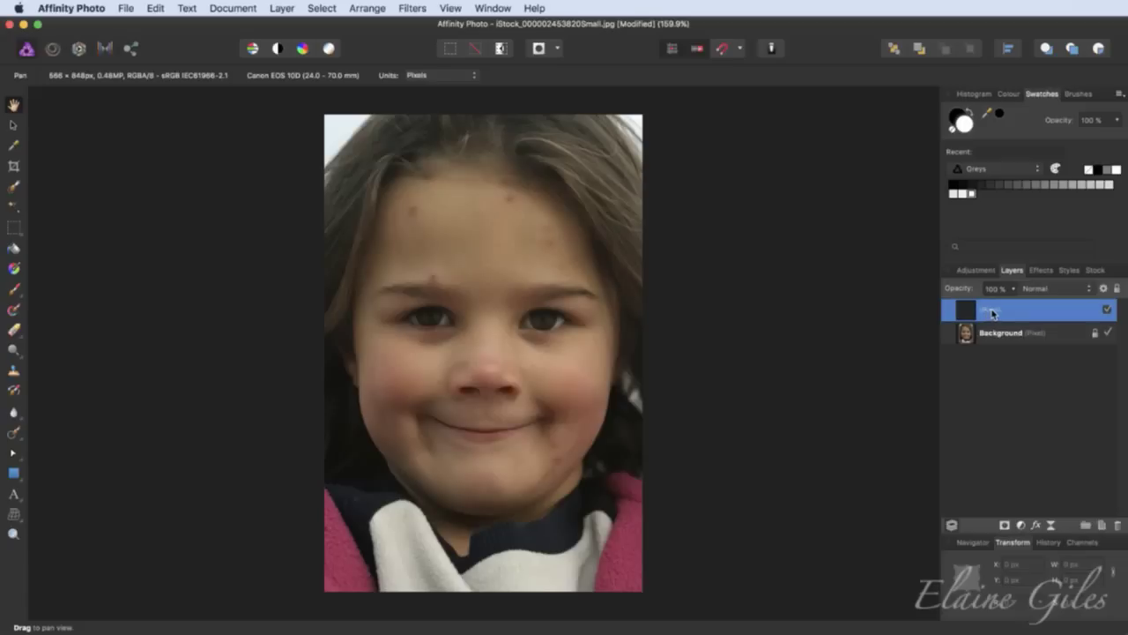
{"action": "double_click", "coordinate": [993, 313]}
{"action": "type", "text": "R"}
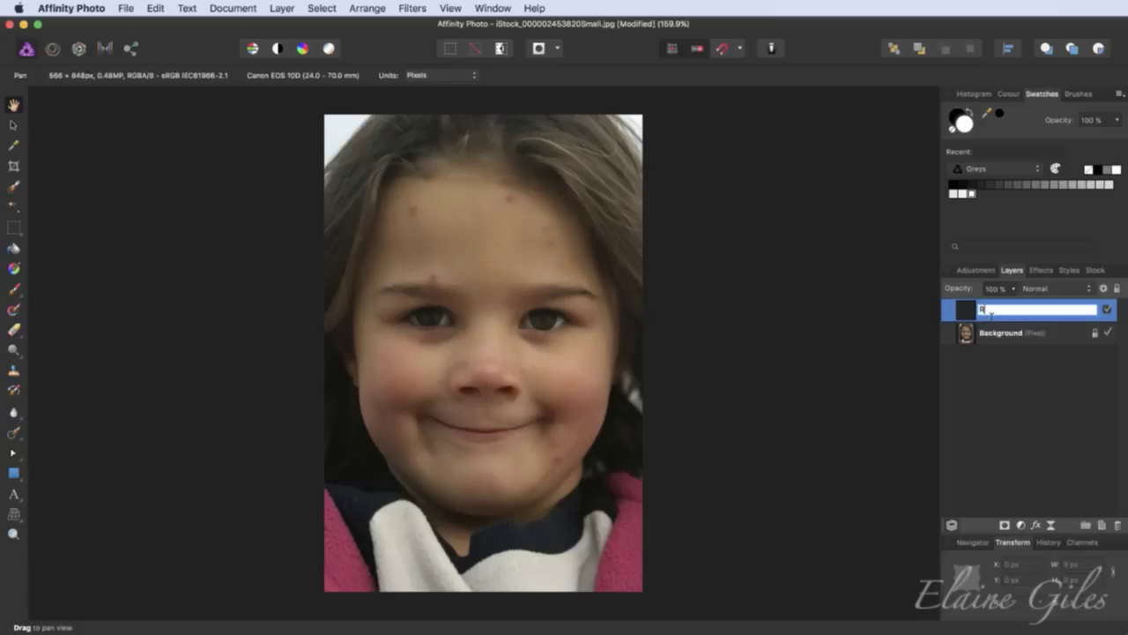
{"action": "type", "text": "epairs"}
{"action": "key", "text": "Return"}
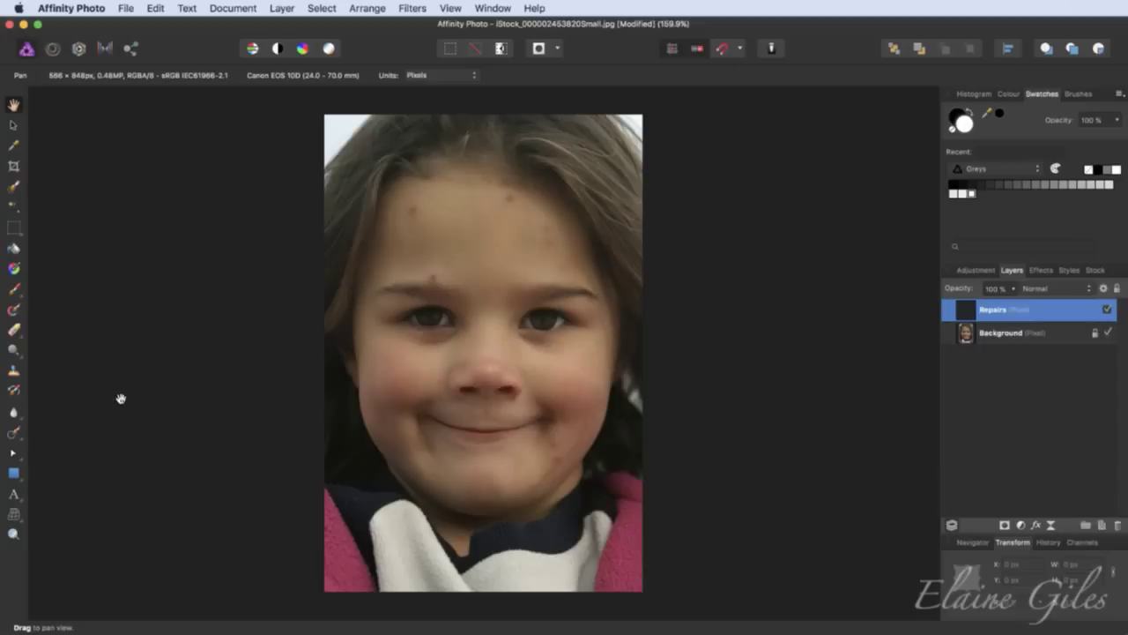
- Choose the Healing Brush Tool and reduce its brush width to about 60 px
{"action": "left_click", "coordinate": [22, 440]}
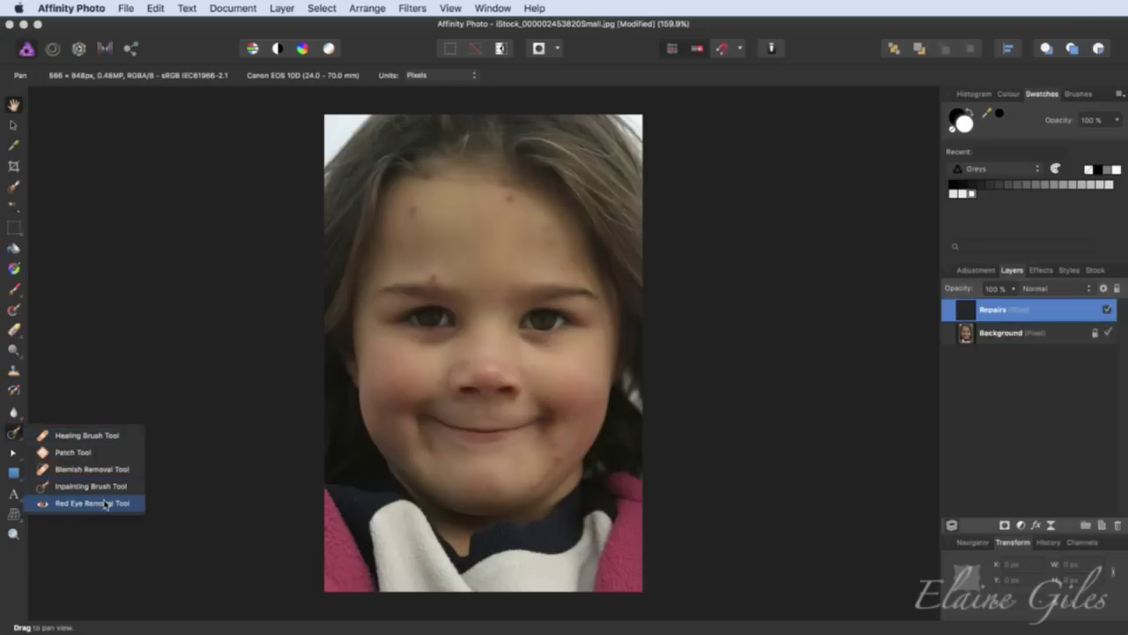
{"action": "left_click", "coordinate": [114, 438]}
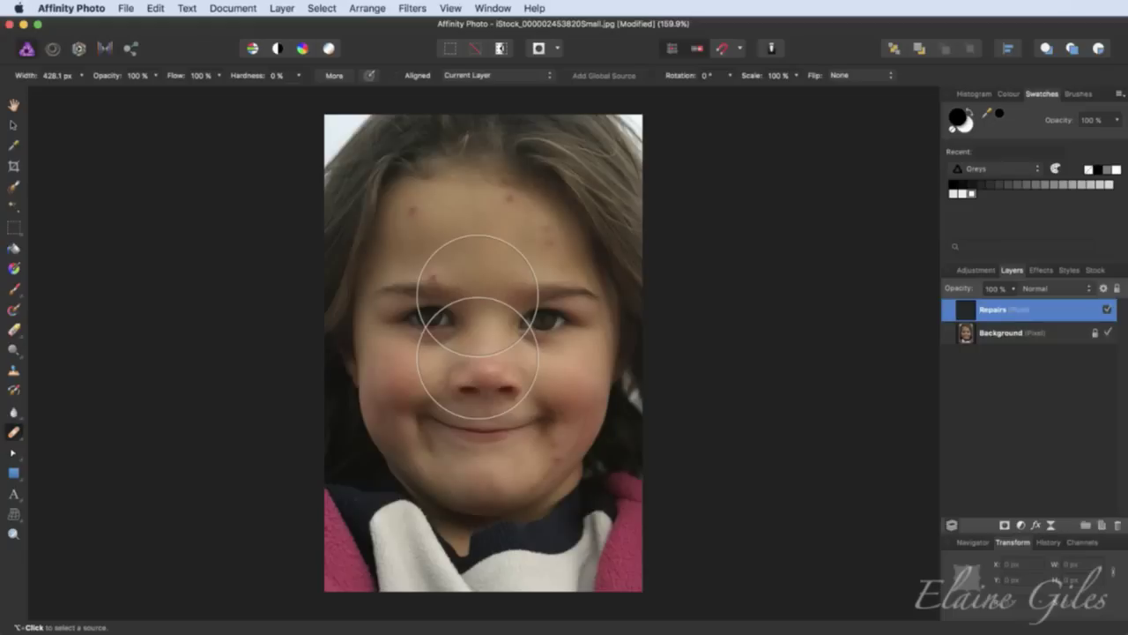
{"action": "key", "text": "bracketleft"}
{"action": "key", "text": "bracketleft"}
{"action": "key", "text": "bracketleft"}
{"action": "key", "text": "bracketleft"}
{"action": "key", "text": "bracketleft"}
{"action": "key", "text": "bracketleft"}
{"action": "key", "text": "bracketleft"}
{"action": "key", "text": "bracketleft"}
{"action": "key", "text": "bracketleft"}
{"action": "key", "text": "bracketleft"}
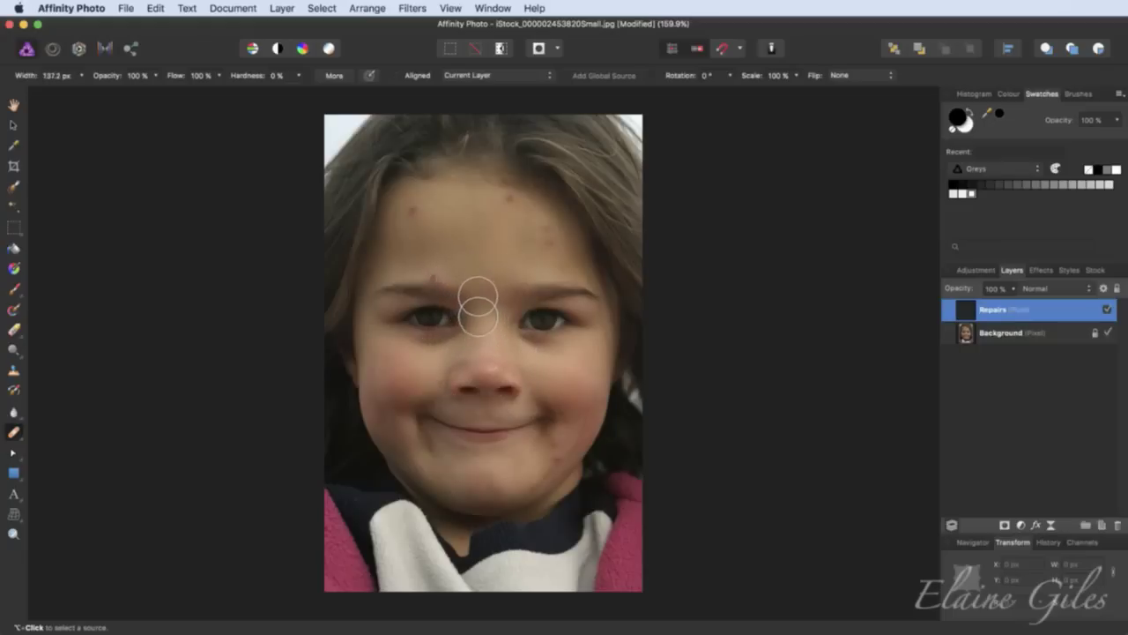
{"action": "key", "text": "bracketright"}
{"action": "key", "text": "bracketright"}
{"action": "key", "text": "bracketright"}
{"action": "key", "text": "bracketright"}
{"action": "key", "text": "bracketright"}
{"action": "key", "text": "bracketright"}
{"action": "key", "text": "bracketright"}
{"action": "key", "text": "bracketright"}
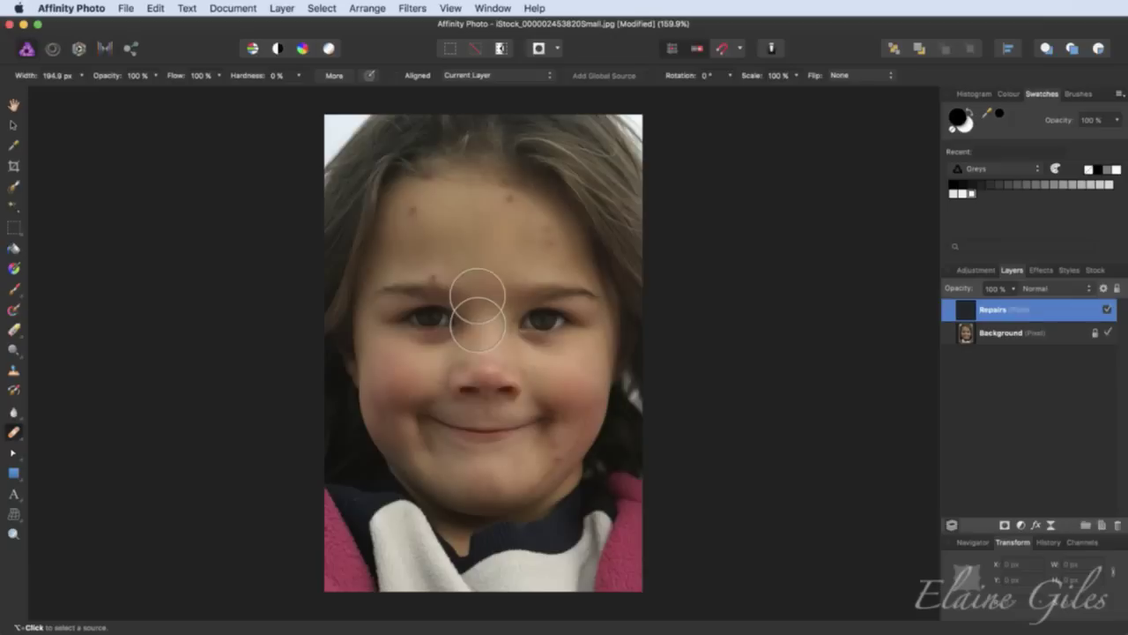
{"action": "key", "text": "bracketleft"}
{"action": "key", "text": "bracketleft"}
{"action": "key", "text": "bracketleft"}
{"action": "key", "text": "bracketleft"}
{"action": "key", "text": "bracketleft"}
{"action": "key", "text": "bracketleft"}
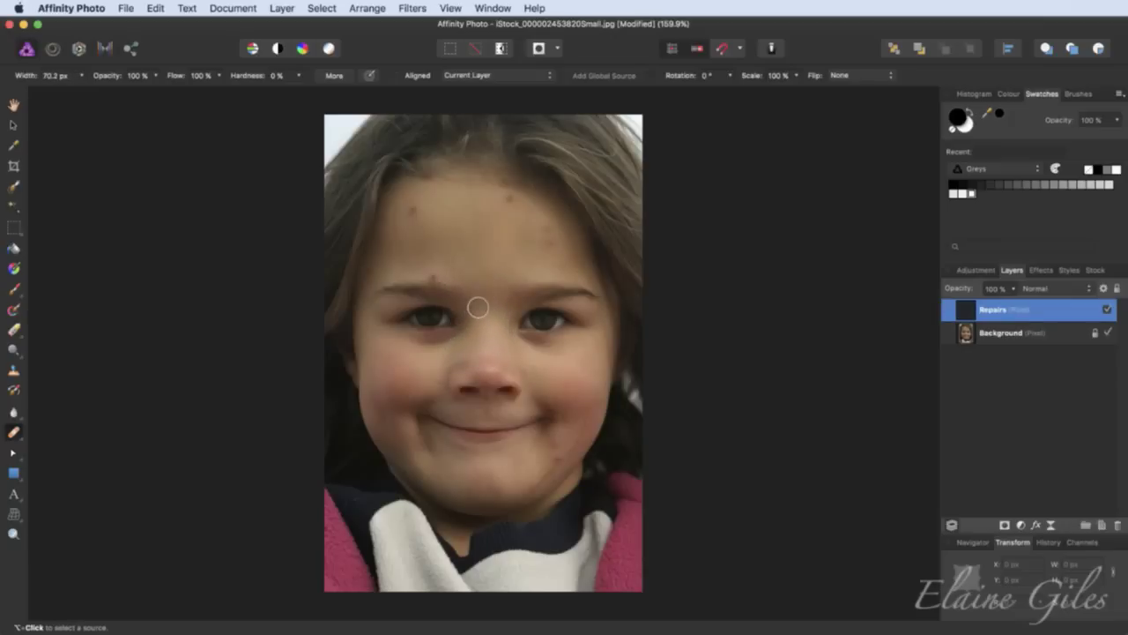
{"action": "scroll", "coordinate": [477, 305], "scroll_direction": "down", "scroll_amount": 1}
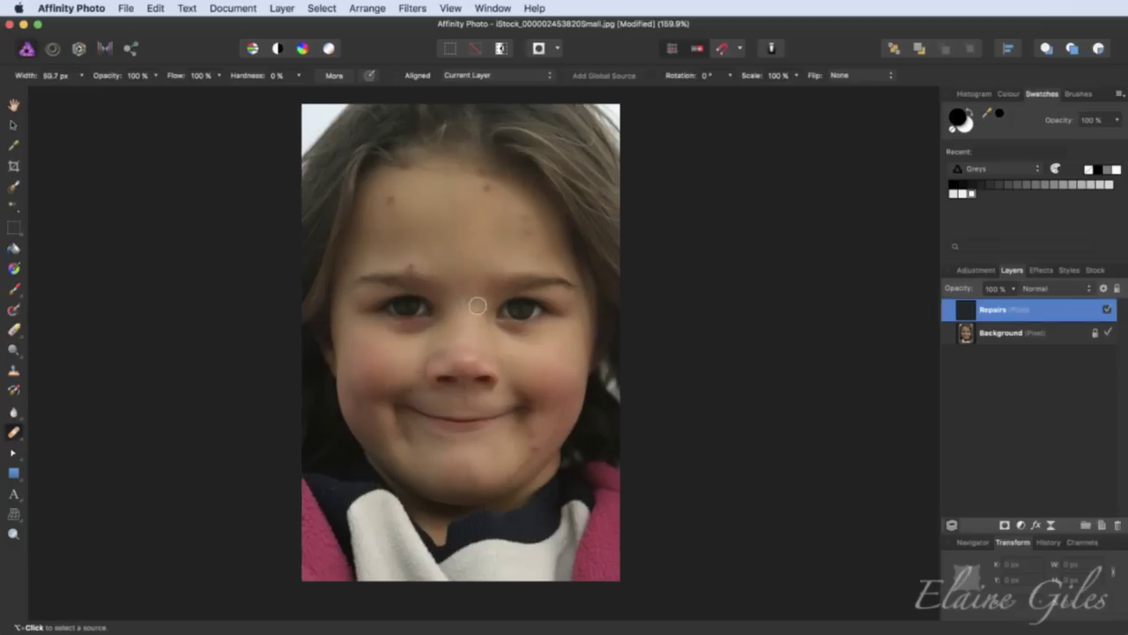
- Sample clean skin beside the left forehead spot as the healing source, and hide and reshow the Background layer
{"action": "scroll", "coordinate": [411, 213], "scroll_direction": "up", "scroll_amount": 5}
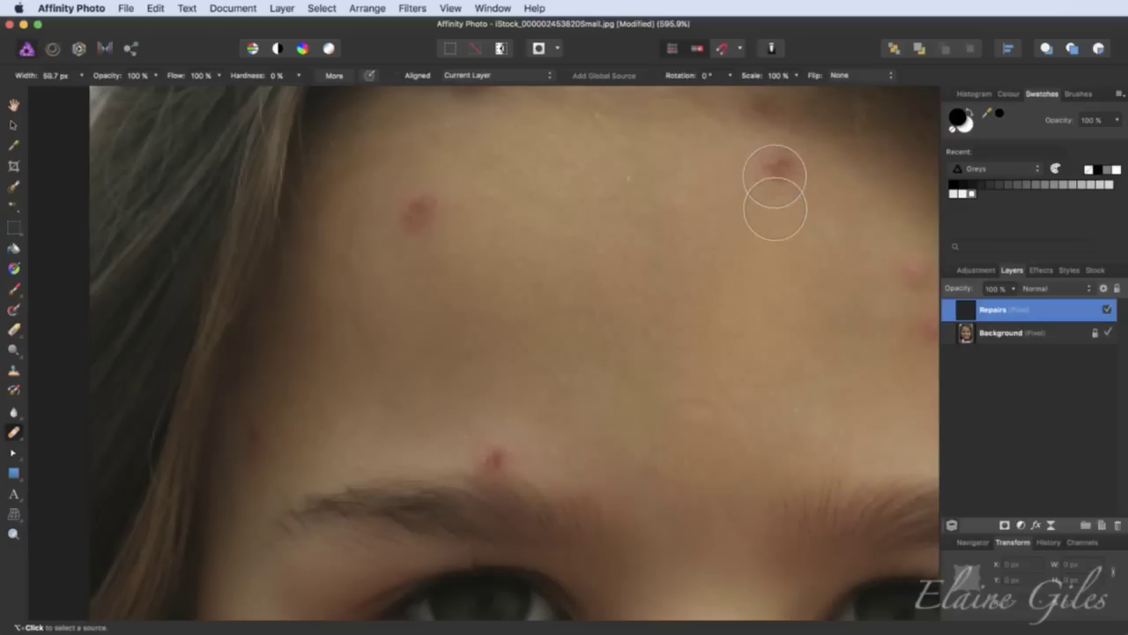
{"action": "left_click", "coordinate": [423, 219]}
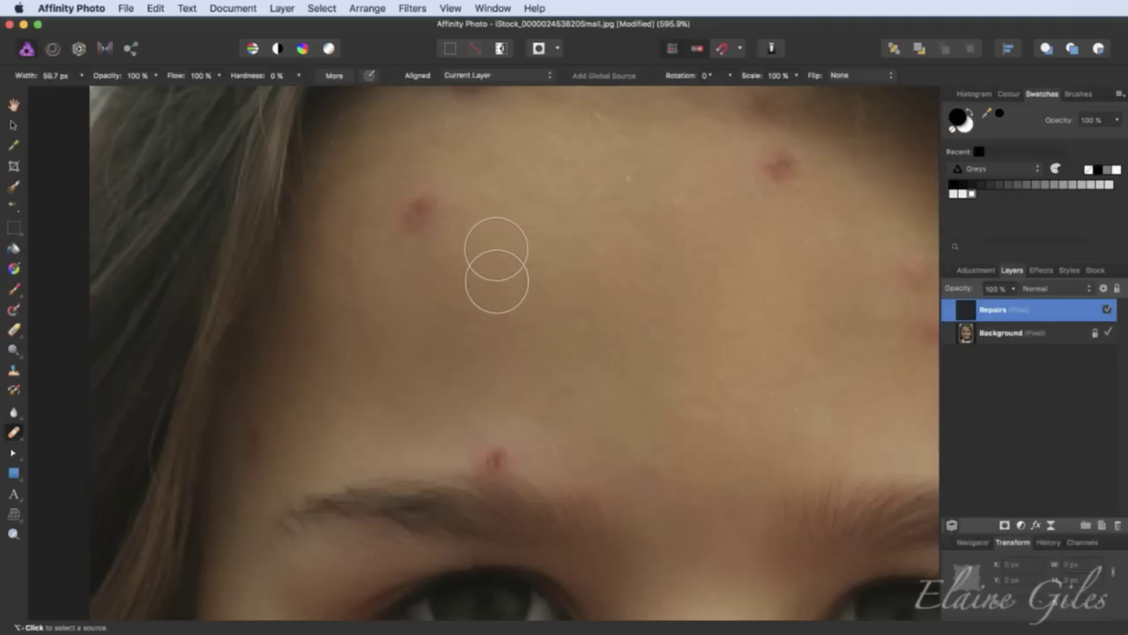
{"action": "left_click", "coordinate": [497, 255], "text": "alt"}
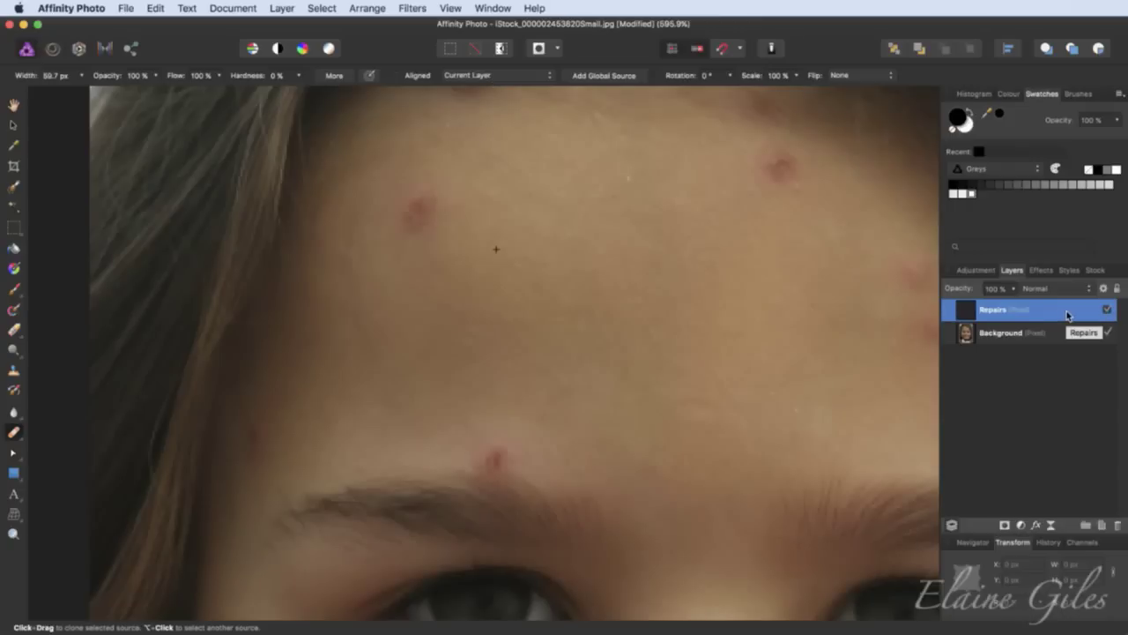
{"action": "left_click", "coordinate": [1109, 333]}
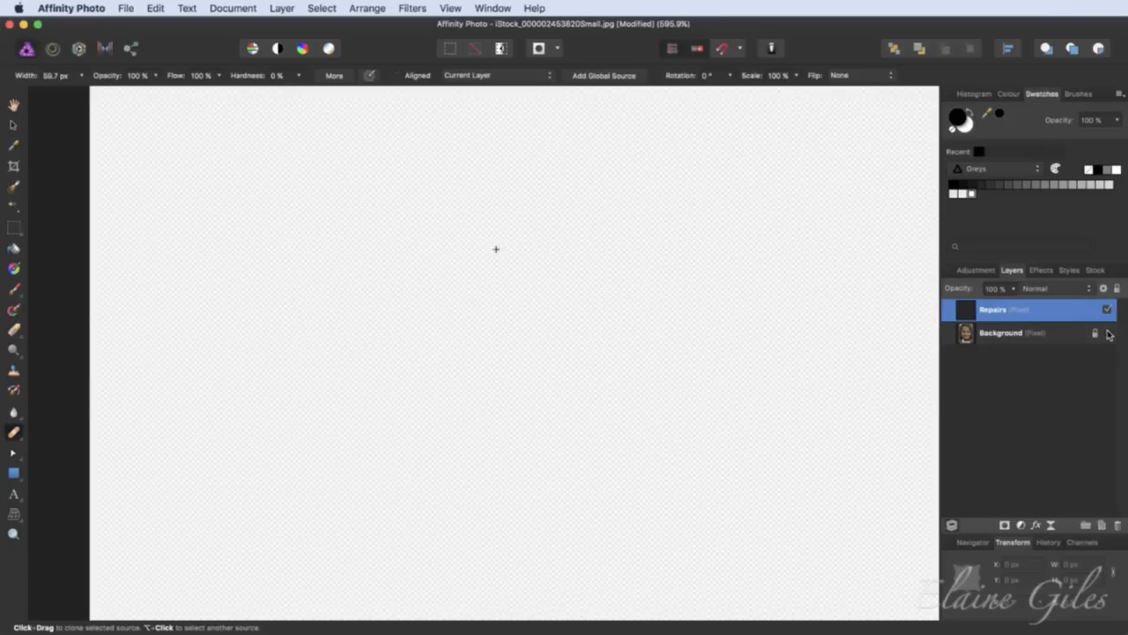
{"action": "left_click", "coordinate": [1108, 333]}
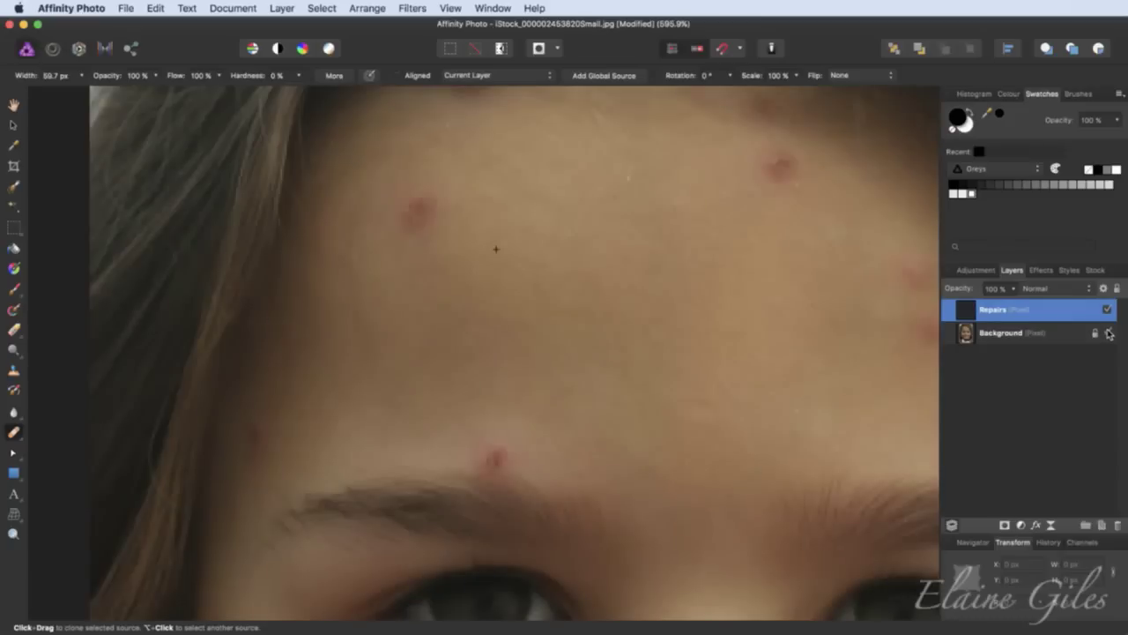
- Set the healing source to Current Layer & Below and heal the two red spots on the upper forehead
{"action": "left_click", "coordinate": [494, 76]}
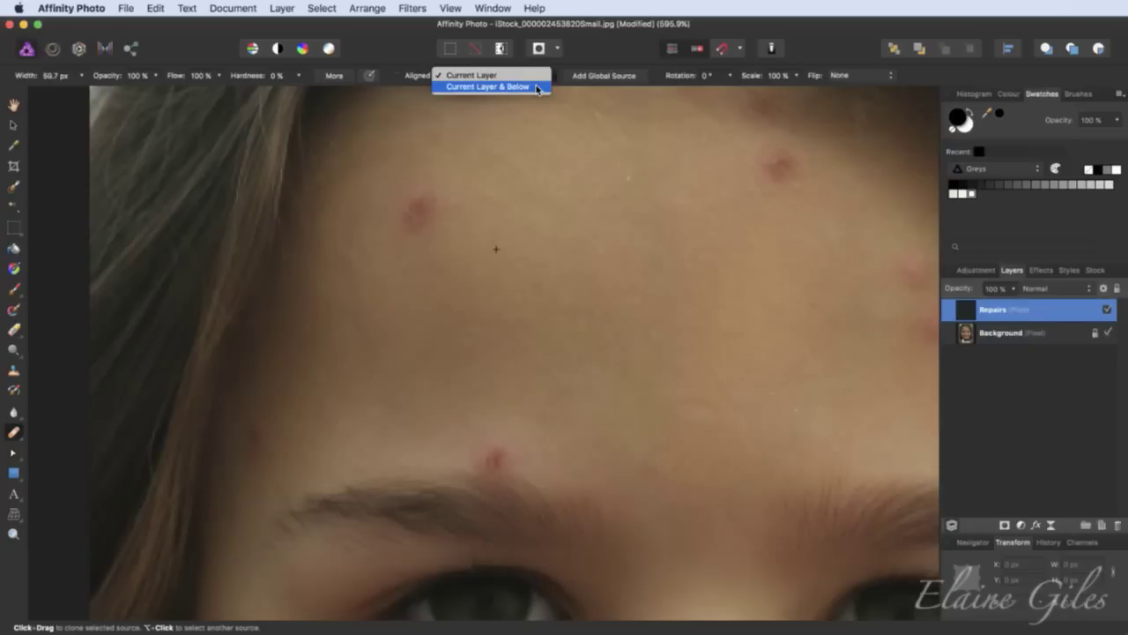
{"action": "left_click", "coordinate": [494, 86]}
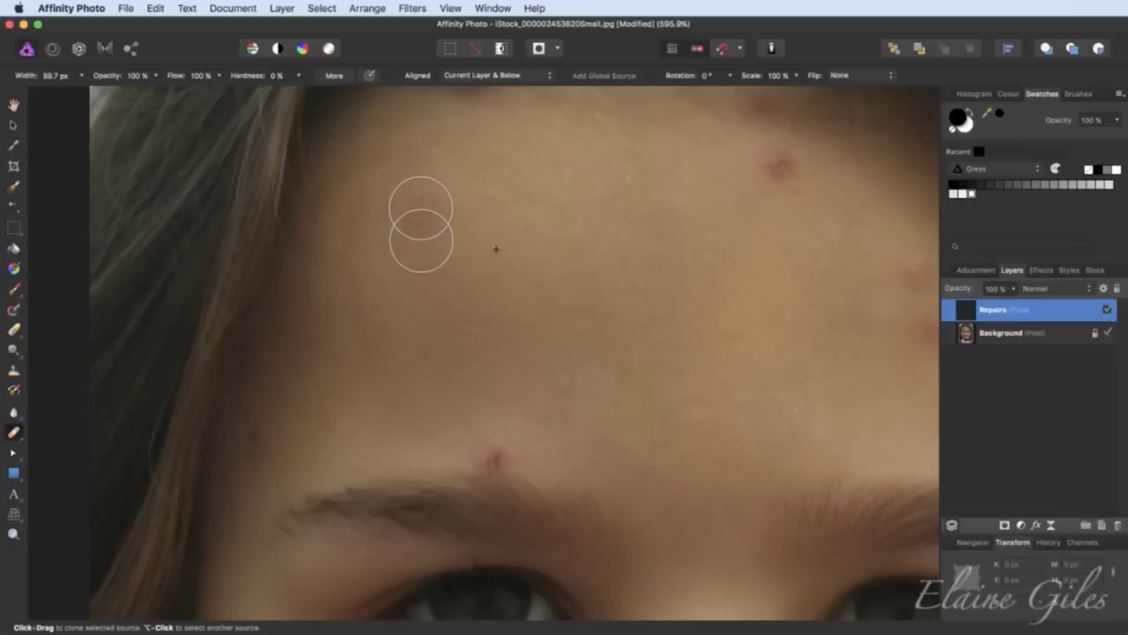
{"action": "mouse_move", "coordinate": [429, 217]}
{"action": "left_mouse_down"}
{"action": "mouse_move", "coordinate": [411, 223]}
{"action": "mouse_move", "coordinate": [431, 227]}
{"action": "mouse_move", "coordinate": [411, 235]}
{"action": "mouse_move", "coordinate": [433, 222]}
{"action": "mouse_move", "coordinate": [417, 247]}
{"action": "mouse_move", "coordinate": [426, 221]}
{"action": "left_mouse_up"}
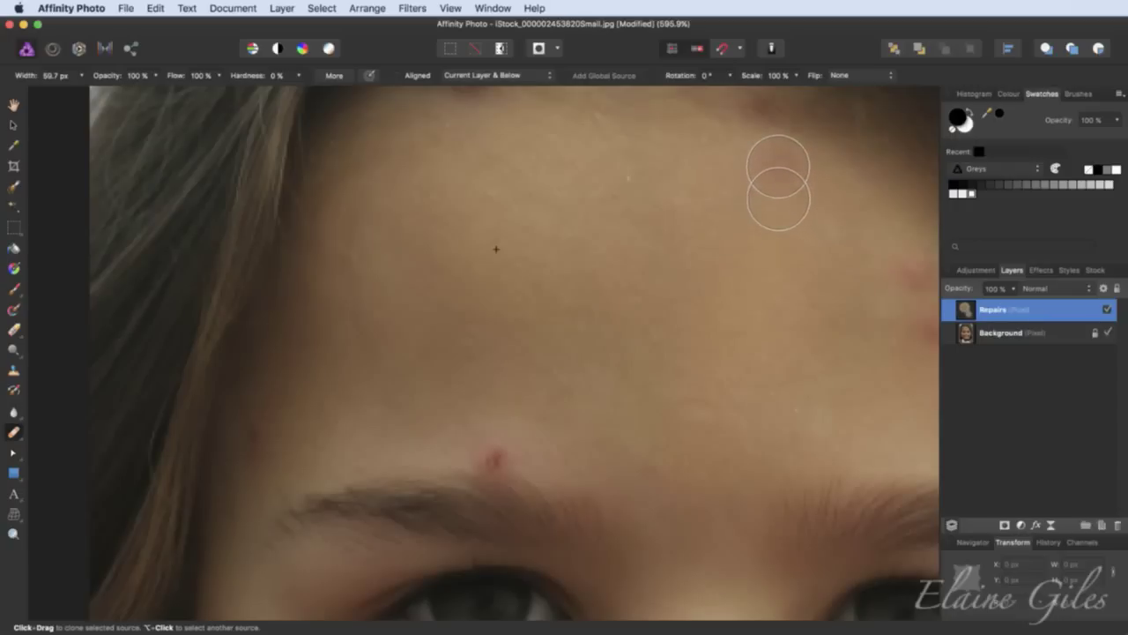
{"action": "mouse_move", "coordinate": [778, 183]}
{"action": "left_mouse_down"}
{"action": "mouse_move", "coordinate": [768, 183]}
{"action": "mouse_move", "coordinate": [788, 181]}
{"action": "mouse_move", "coordinate": [750, 181]}
{"action": "mouse_move", "coordinate": [785, 186]}
{"action": "left_mouse_up"}
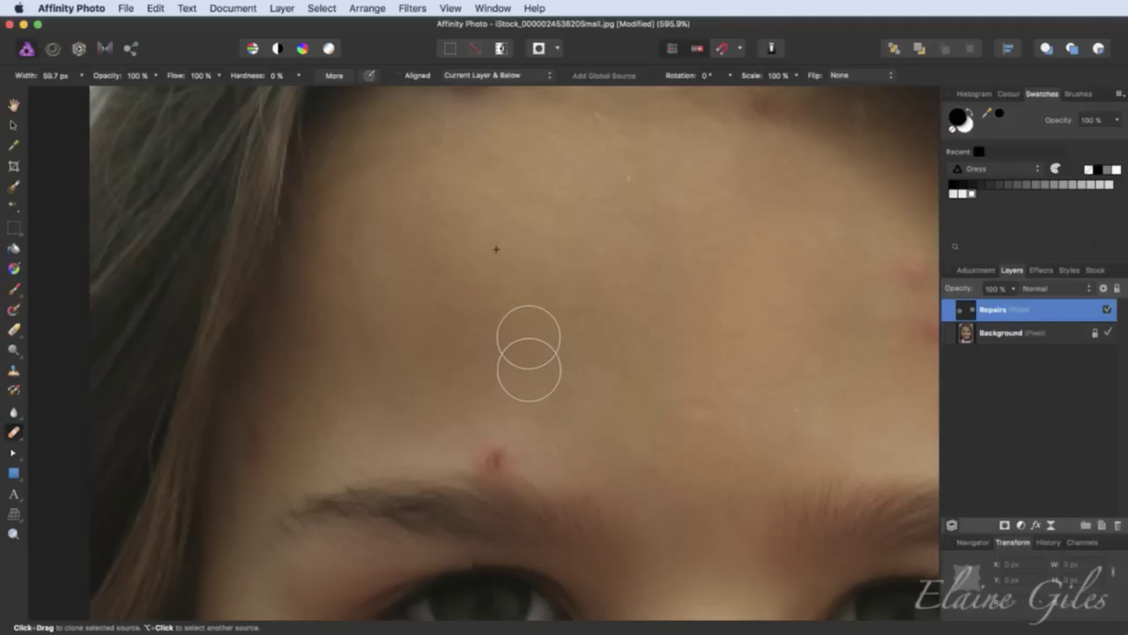
- Resample nearby clean skin and heal the red spots near the left temple and on the right side of the forehead
{"action": "scroll", "coordinate": [526, 364], "scroll_direction": "up", "scroll_amount": 2}
{"action": "scroll", "coordinate": [526, 370], "scroll_direction": "up", "scroll_amount": 1}
{"action": "scroll", "coordinate": [525, 370], "scroll_direction": "right", "scroll_amount": 3}
{"action": "scroll", "coordinate": [526, 370], "scroll_direction": "down", "scroll_amount": 2}
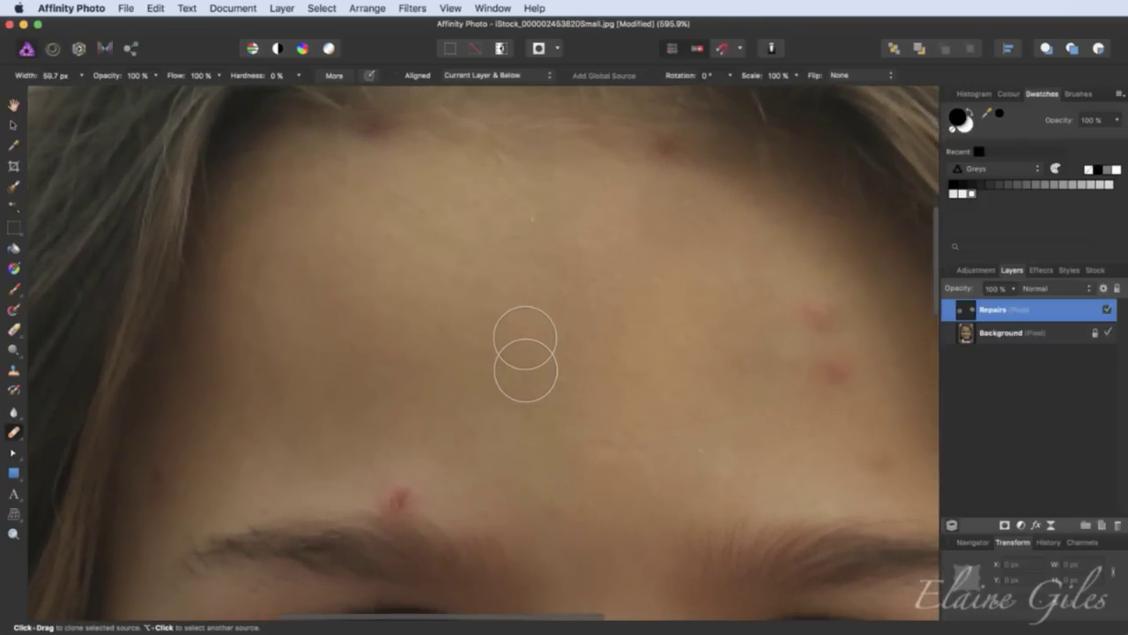
{"action": "scroll", "coordinate": [526, 371], "scroll_direction": "right", "scroll_amount": 3}
{"action": "scroll", "coordinate": [526, 370], "scroll_direction": "left", "scroll_amount": 5}
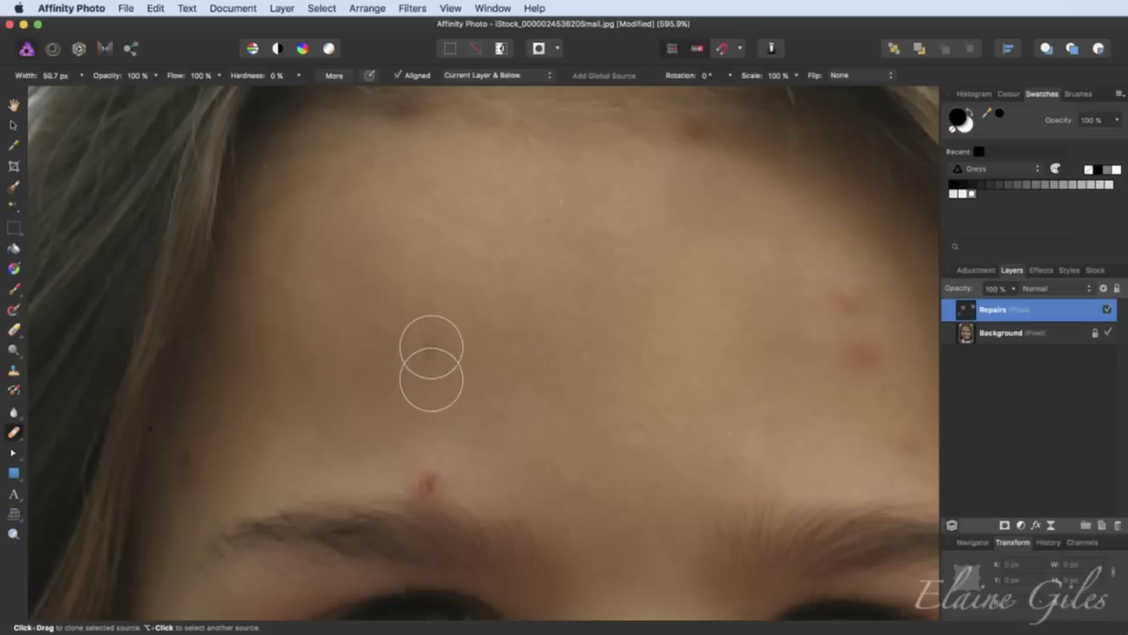
{"action": "left_click", "coordinate": [232, 434], "text": "alt"}
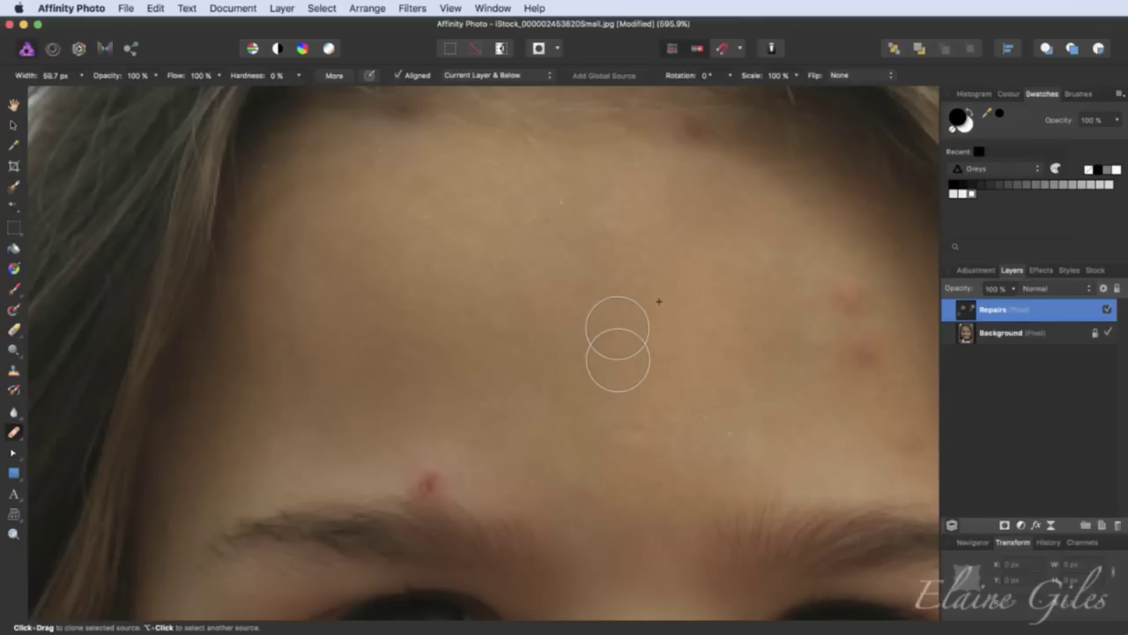
{"action": "mouse_move", "coordinate": [851, 332]}
{"action": "left_mouse_down"}
{"action": "mouse_move", "coordinate": [839, 365]}
{"action": "mouse_move", "coordinate": [864, 378]}
{"action": "mouse_move", "coordinate": [844, 390]}
{"action": "left_mouse_up"}
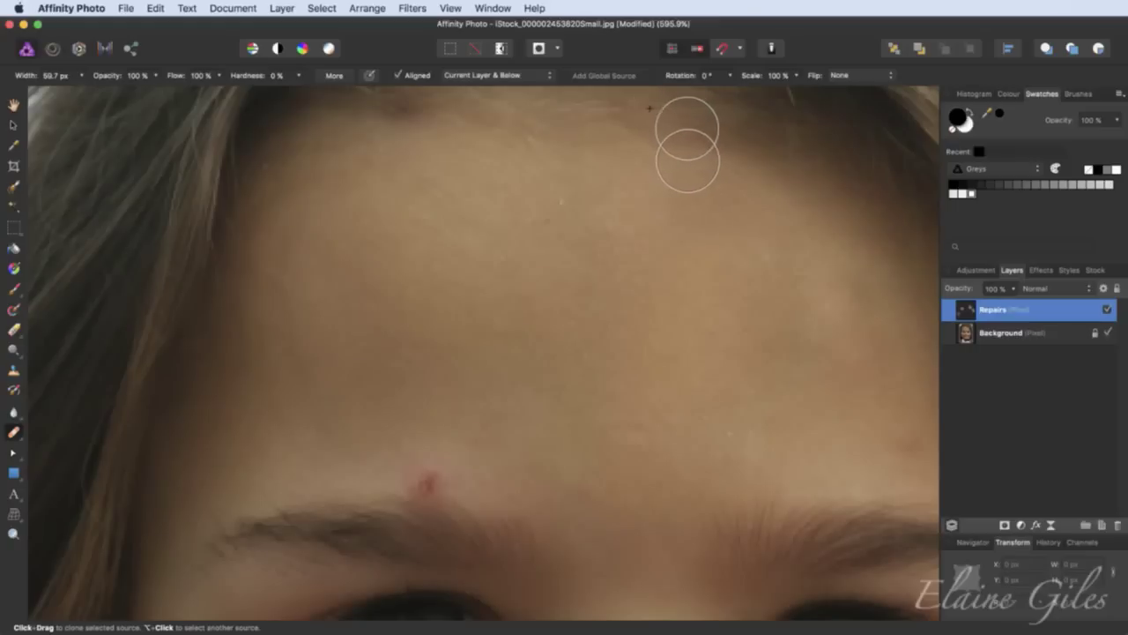
- Sample clean skin again and heal the remaining marks across the lower and central forehead
{"action": "scroll", "coordinate": [709, 212], "scroll_direction": "up", "scroll_amount": 5}
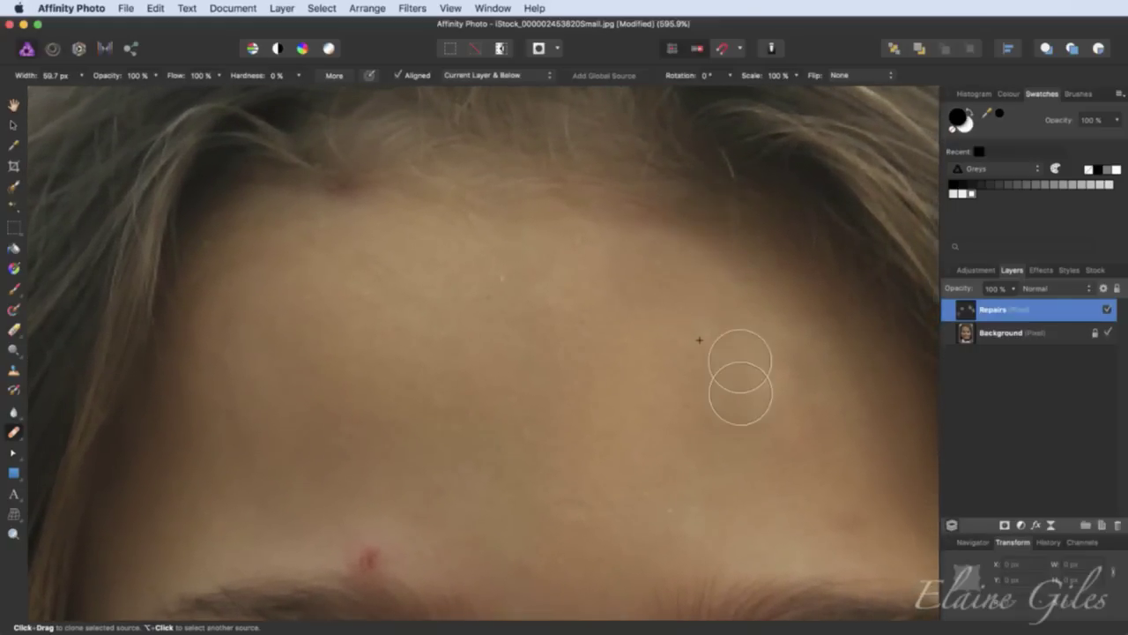
{"action": "left_click", "coordinate": [782, 521], "text": "alt"}
{"action": "mouse_move", "coordinate": [852, 521]}
{"action": "left_mouse_down"}
{"action": "mouse_move", "coordinate": [788, 456]}
{"action": "mouse_move", "coordinate": [808, 447]}
{"action": "mouse_move", "coordinate": [805, 410]}
{"action": "mouse_move", "coordinate": [800, 392]}
{"action": "mouse_move", "coordinate": [784, 388]}
{"action": "mouse_move", "coordinate": [723, 538]}
{"action": "mouse_move", "coordinate": [675, 400]}
{"action": "mouse_move", "coordinate": [685, 460]}
{"action": "mouse_move", "coordinate": [670, 459]}
{"action": "mouse_move", "coordinate": [636, 495]}
{"action": "mouse_move", "coordinate": [663, 502]}
{"action": "mouse_move", "coordinate": [763, 454]}
{"action": "mouse_move", "coordinate": [658, 555]}
{"action": "mouse_move", "coordinate": [635, 560]}
{"action": "mouse_move", "coordinate": [645, 564]}
{"action": "mouse_move", "coordinate": [494, 526]}
{"action": "left_mouse_up"}
{"action": "scroll", "coordinate": [652, 564], "scroll_direction": "up", "scroll_amount": 5}
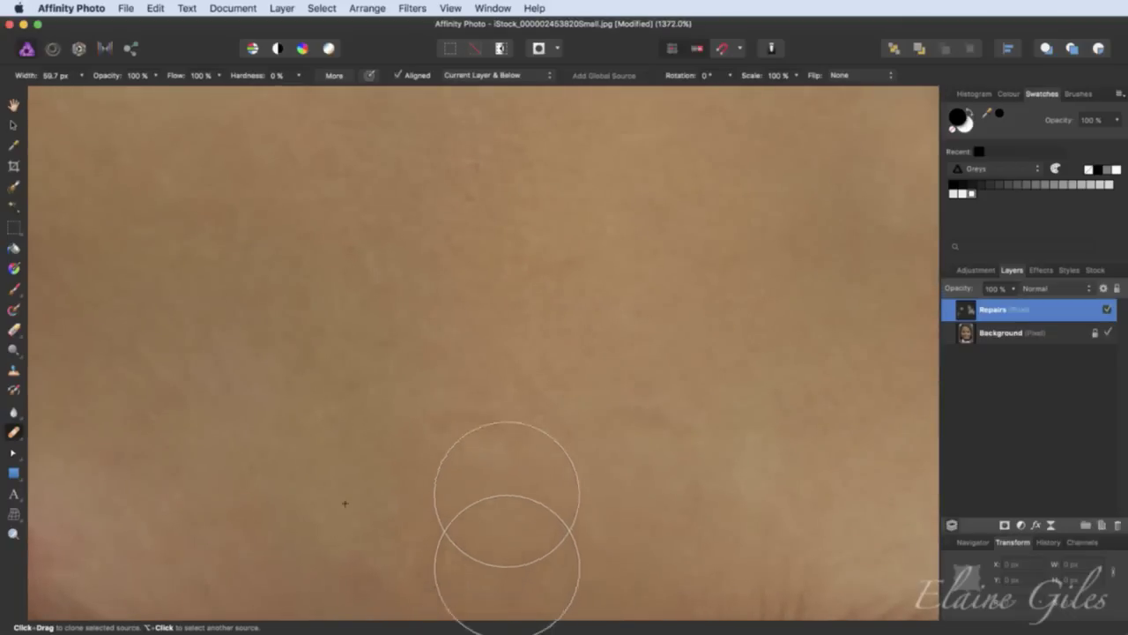
{"action": "left_click", "coordinate": [569, 302], "text": "alt"}
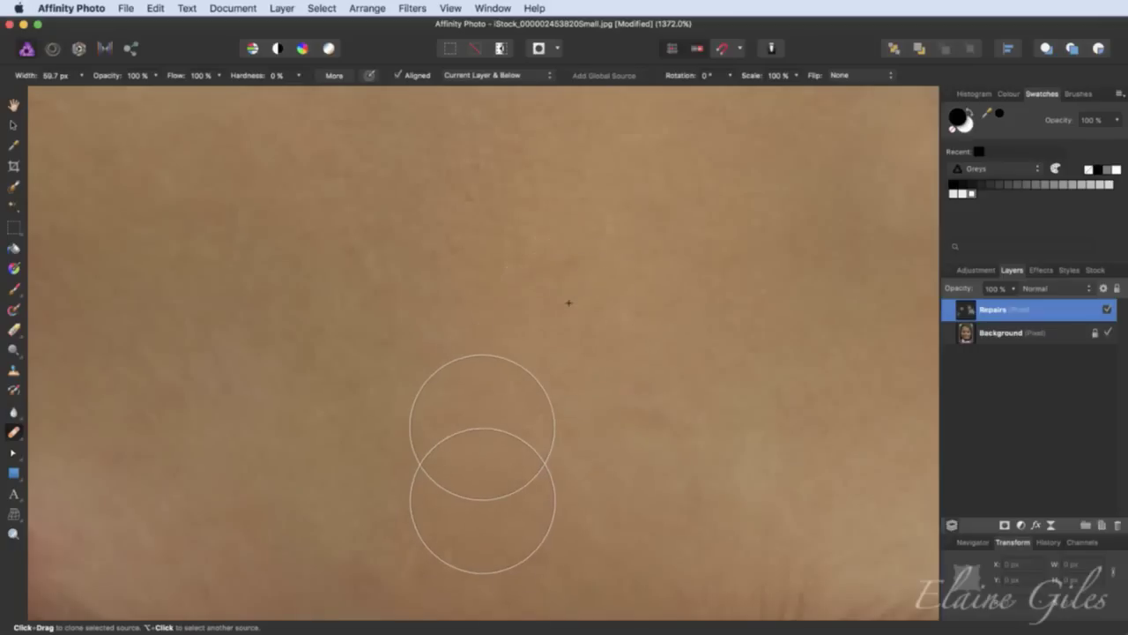
{"action": "mouse_move", "coordinate": [476, 423]}
{"action": "left_mouse_down"}
{"action": "mouse_move", "coordinate": [584, 415]}
{"action": "mouse_move", "coordinate": [655, 429]}
{"action": "mouse_move", "coordinate": [700, 532]}
{"action": "mouse_move", "coordinate": [682, 472]}
{"action": "left_mouse_up"}
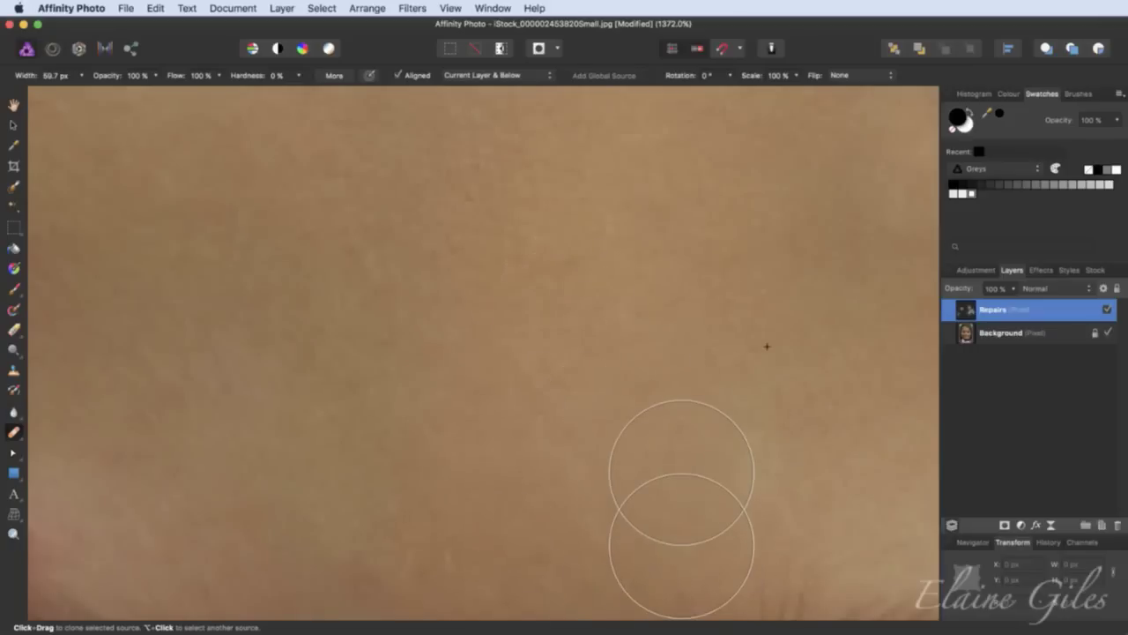
- Choose the Inpainting Brush Tool and set it to sample Current Layer & Below for the marks on the lower cheek
{"action": "key", "text": "super+0"}
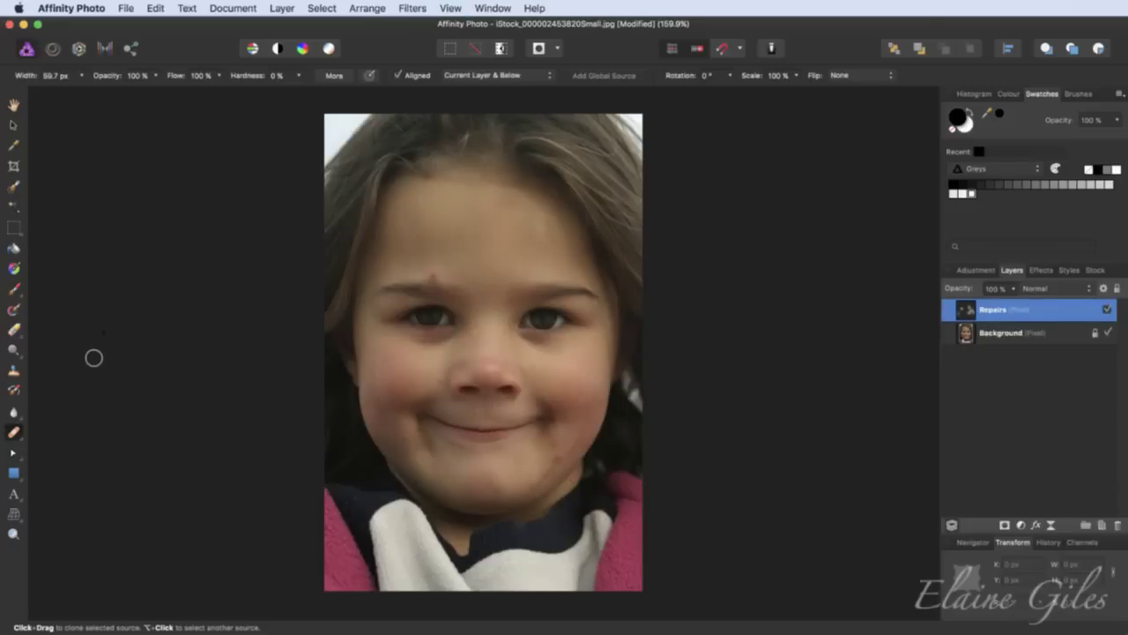
{"action": "left_click", "coordinate": [20, 438]}
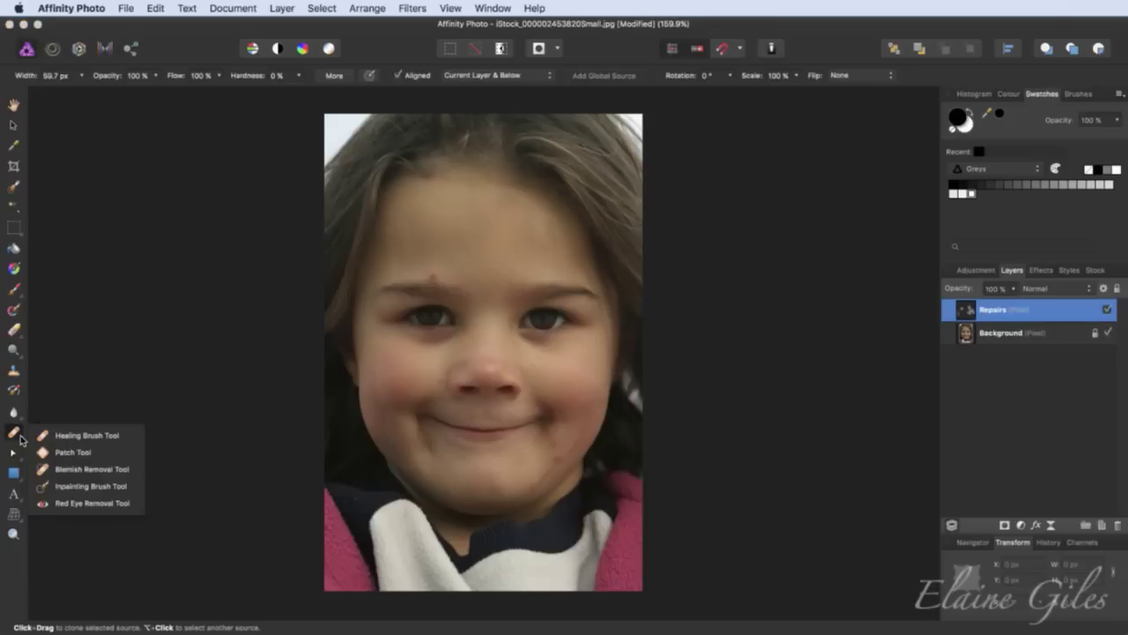
{"action": "left_click", "coordinate": [92, 486]}
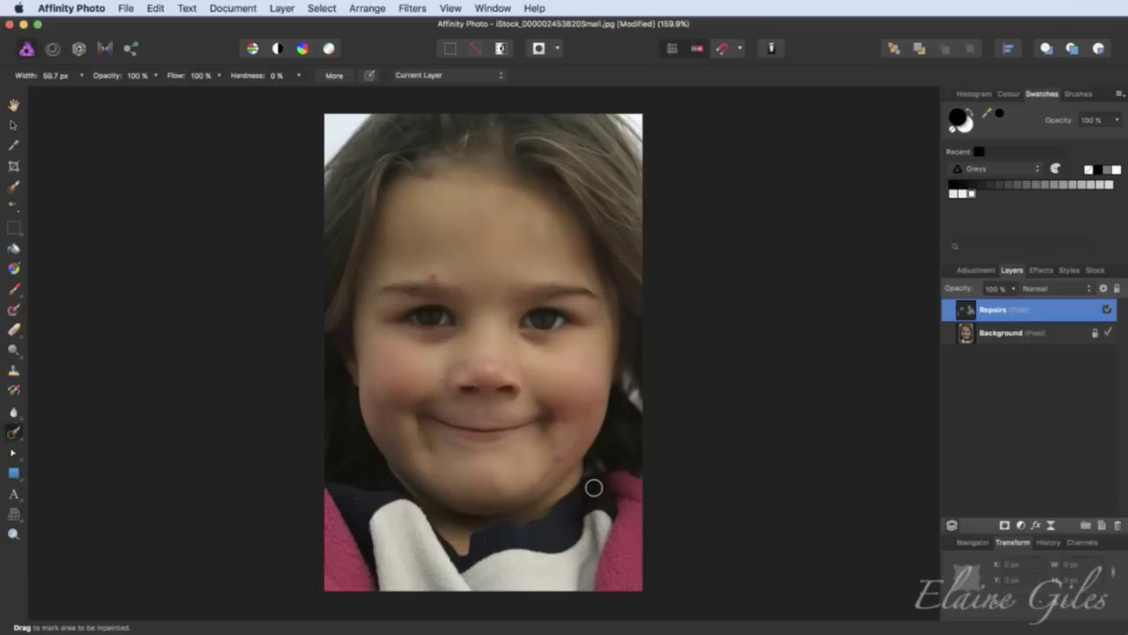
{"action": "scroll", "coordinate": [593, 487], "scroll_direction": "up", "scroll_amount": 10}
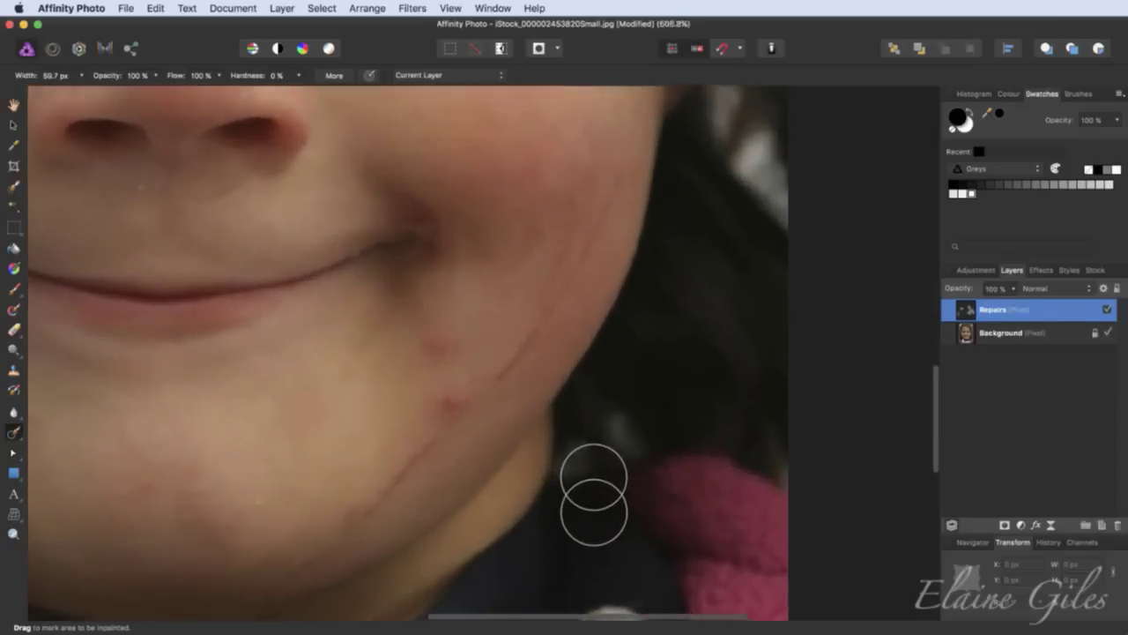
{"action": "scroll", "coordinate": [593, 487], "scroll_direction": "up", "scroll_amount": 1}
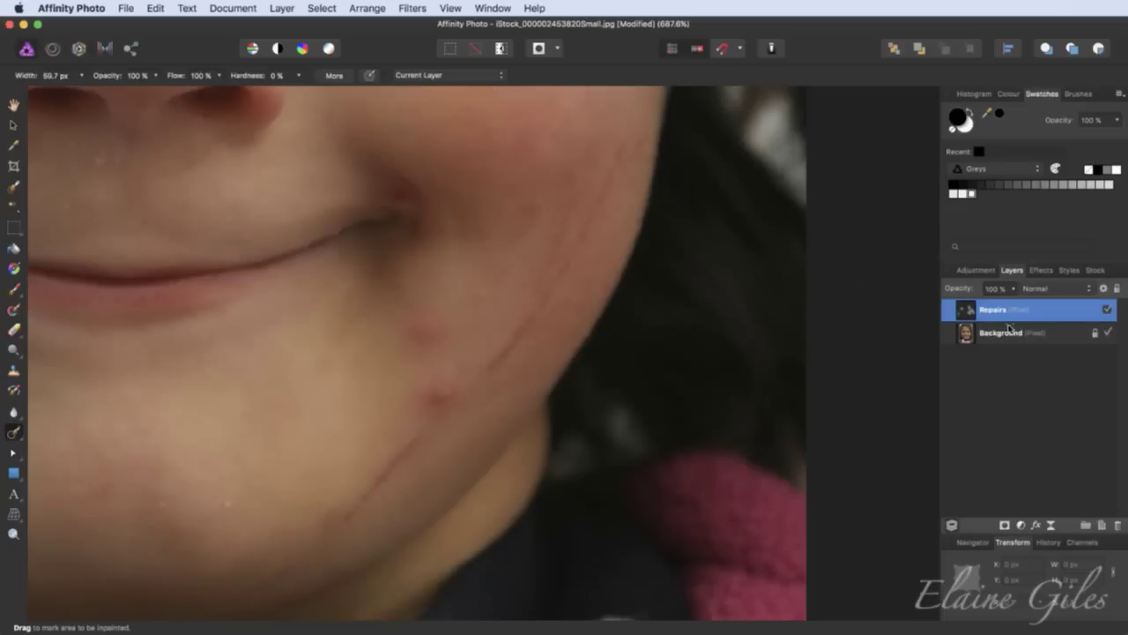
{"action": "left_click", "coordinate": [476, 76]}
{"action": "left_click", "coordinate": [471, 89]}
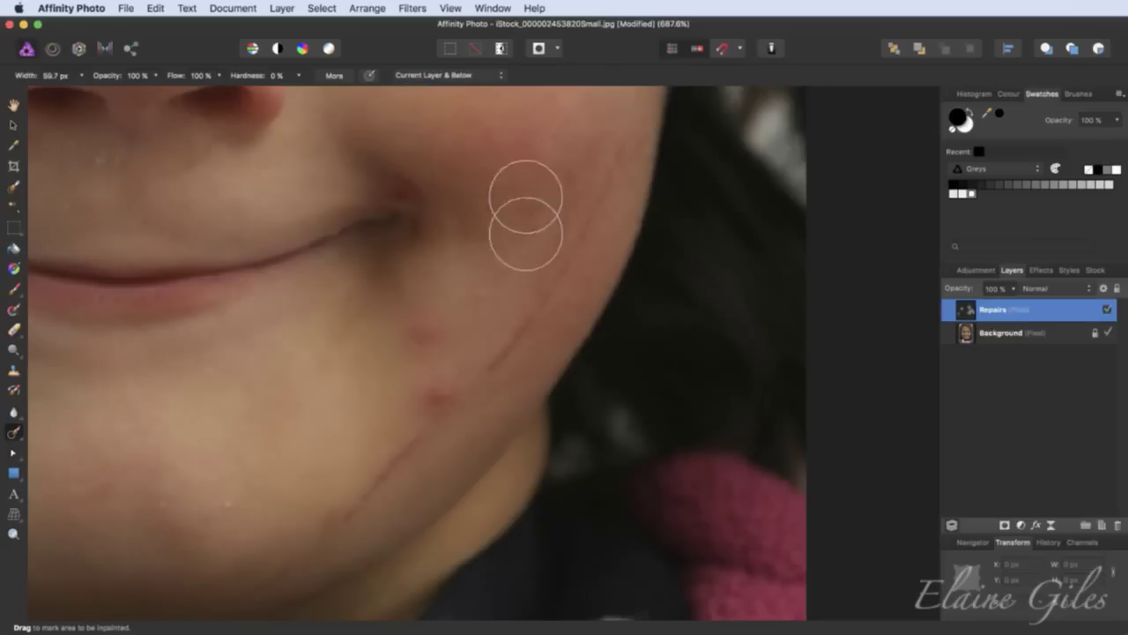
- Reduce the inpainting brush to 26.5 px and inpaint the lower jaw scratch and the two red spots beside it
{"action": "key", "text": "bracketleft"}
{"action": "key", "text": "bracketleft"}
{"action": "key", "text": "bracketleft"}
{"action": "key", "text": "bracketleft"}
{"action": "key", "text": "bracketleft"}
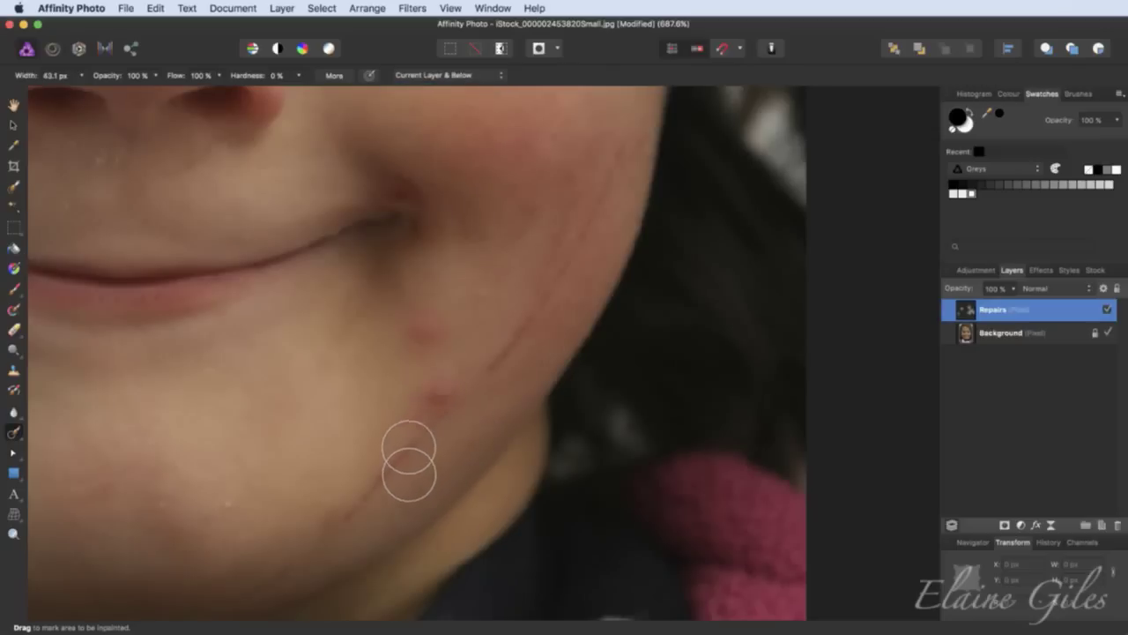
{"action": "scroll", "coordinate": [396, 484], "scroll_direction": "down", "scroll_amount": 5}
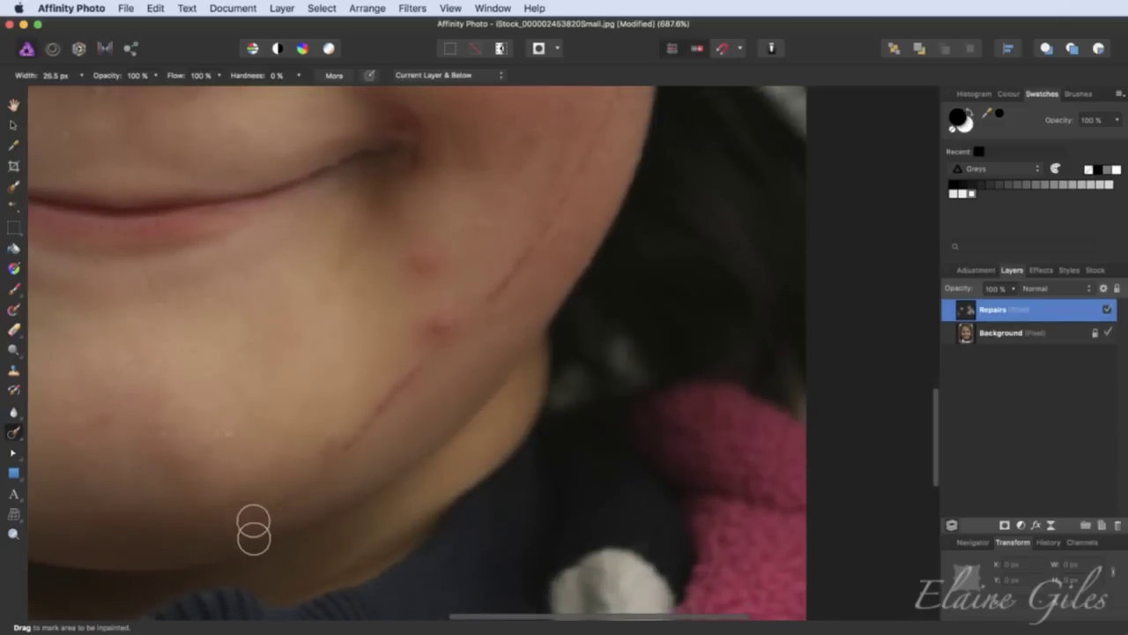
{"action": "mouse_move", "coordinate": [239, 533]}
{"action": "left_mouse_down"}
{"action": "mouse_move", "coordinate": [298, 498]}
{"action": "mouse_move", "coordinate": [430, 365]}
{"action": "left_mouse_up"}
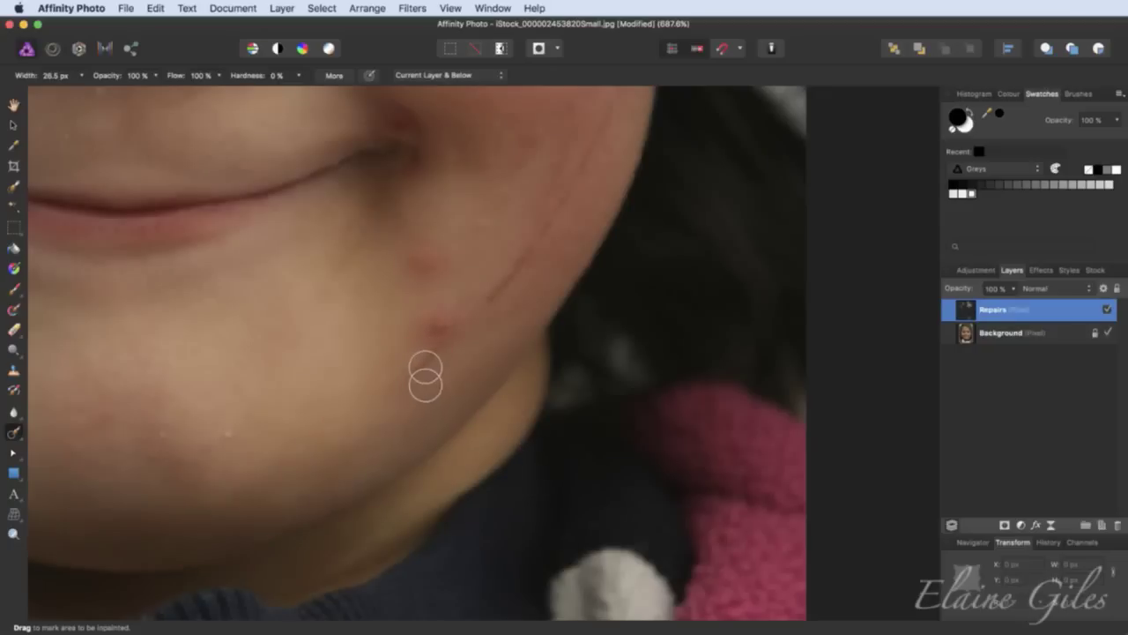
{"action": "mouse_move", "coordinate": [431, 260]}
{"action": "left_mouse_down"}
{"action": "mouse_move", "coordinate": [430, 284]}
{"action": "mouse_move", "coordinate": [427, 265]}
{"action": "left_mouse_up"}
{"action": "mouse_move", "coordinate": [445, 333]}
{"action": "left_mouse_down"}
{"action": "mouse_move", "coordinate": [405, 380]}
{"action": "mouse_move", "coordinate": [438, 345]}
{"action": "left_mouse_up"}
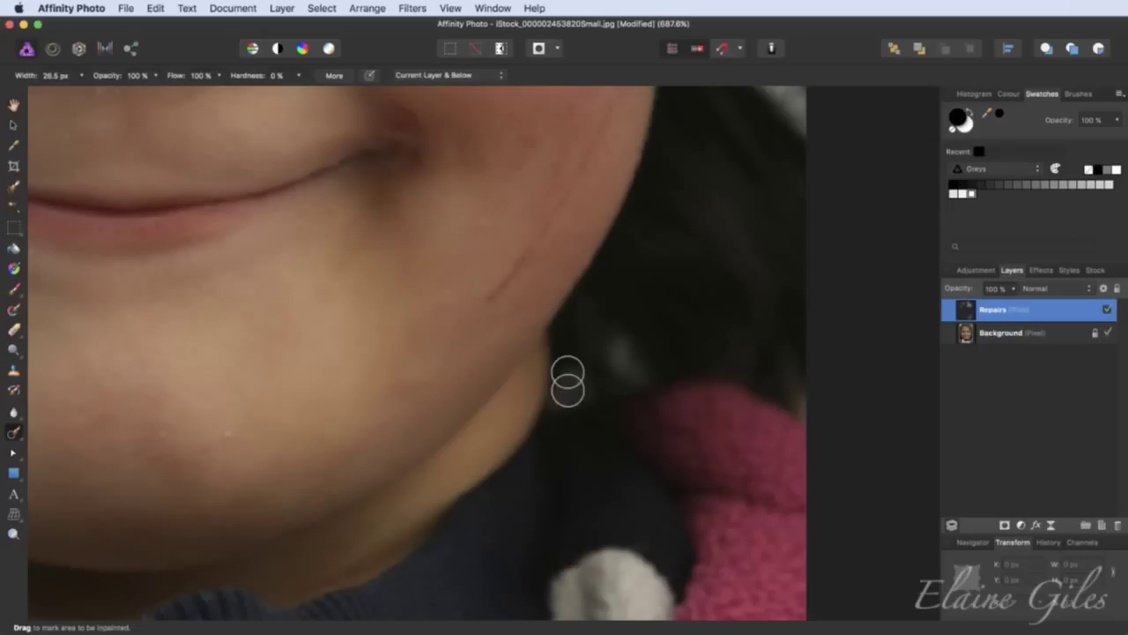
- Inpaint the small light speck on the chin and the remaining long scratch running up the cheek
{"action": "scroll", "coordinate": [569, 378], "scroll_direction": "up", "scroll_amount": 3}
{"action": "scroll", "coordinate": [569, 379], "scroll_direction": "right", "scroll_amount": 3}
{"action": "scroll", "coordinate": [565, 383], "scroll_direction": "up", "scroll_amount": 1}
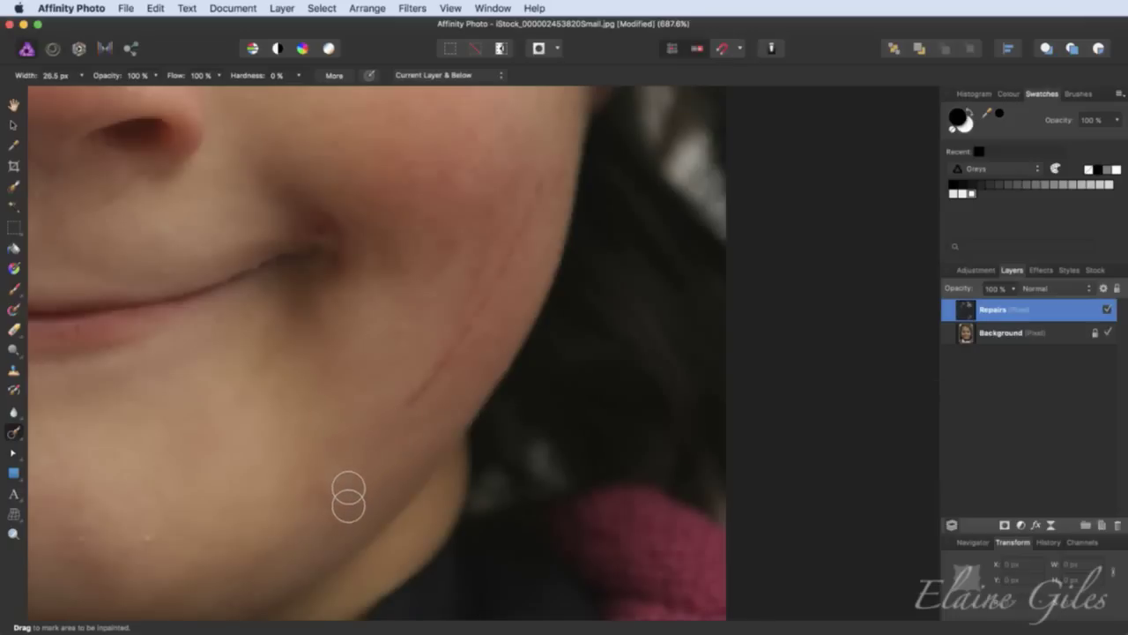
{"action": "left_click_drag", "start_coordinate": [146, 535], "coordinate": [139, 542]}
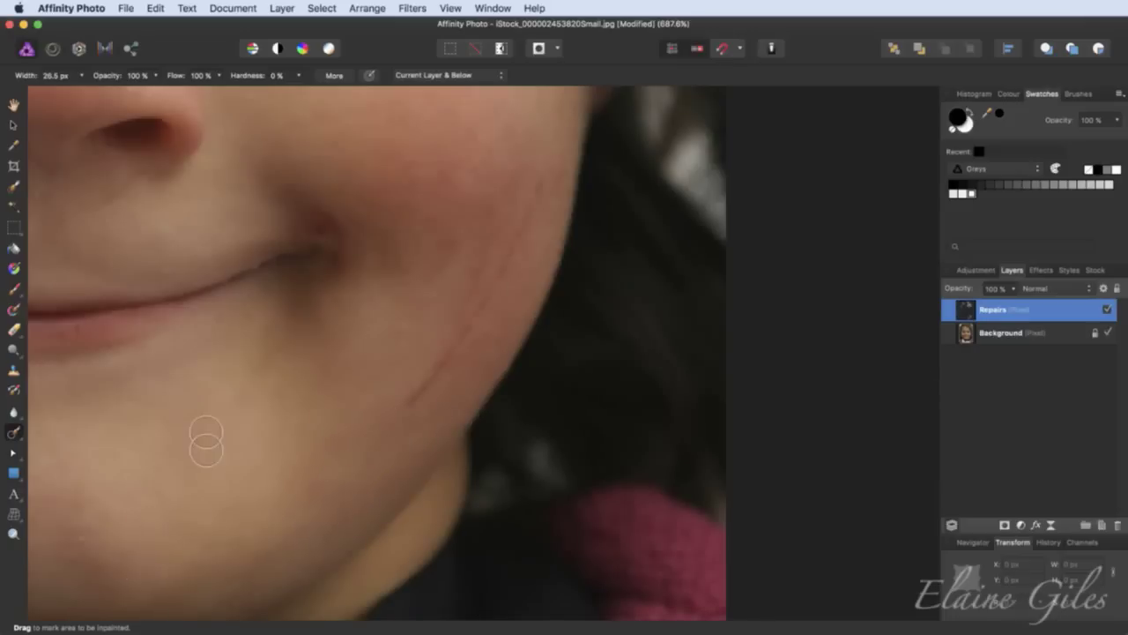
{"action": "mouse_move", "coordinate": [417, 403]}
{"action": "left_mouse_down"}
{"action": "mouse_move", "coordinate": [483, 323]}
{"action": "mouse_move", "coordinate": [564, 119]}
{"action": "left_mouse_up"}
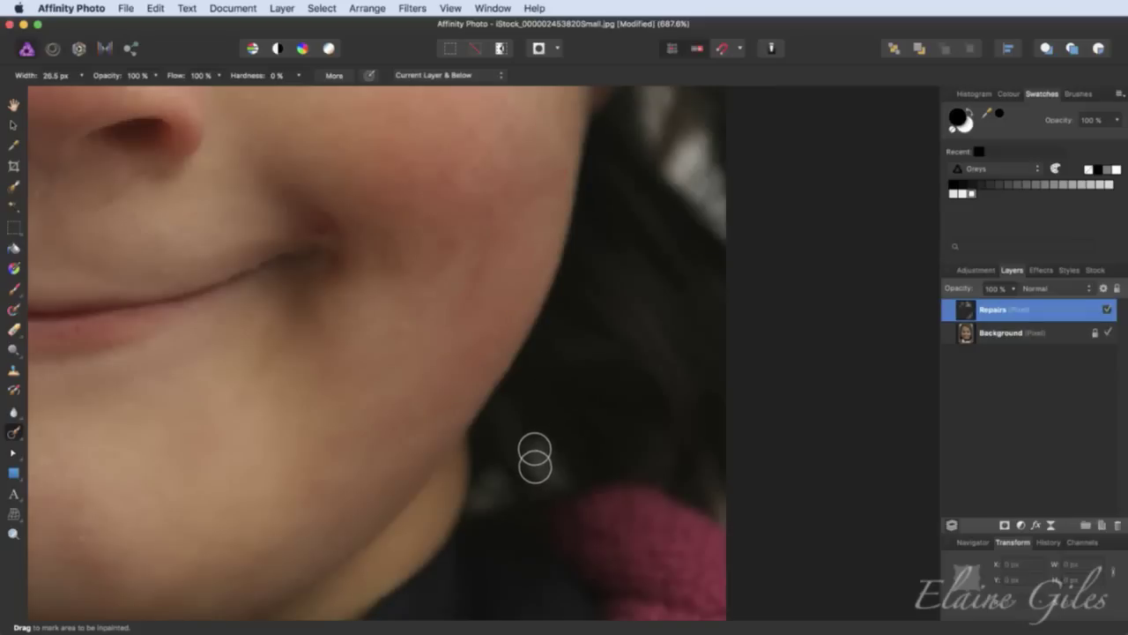
- Check the rest of the face and inpaint the faint mark on the opposite cheek, just outside the mouth corner
{"action": "scroll", "coordinate": [536, 440], "scroll_direction": "up", "scroll_amount": 5}
{"action": "scroll", "coordinate": [536, 441], "scroll_direction": "left", "scroll_amount": 4}
{"action": "scroll", "coordinate": [536, 459], "scroll_direction": "up", "scroll_amount": 2}
{"action": "scroll", "coordinate": [536, 459], "scroll_direction": "left", "scroll_amount": 1}
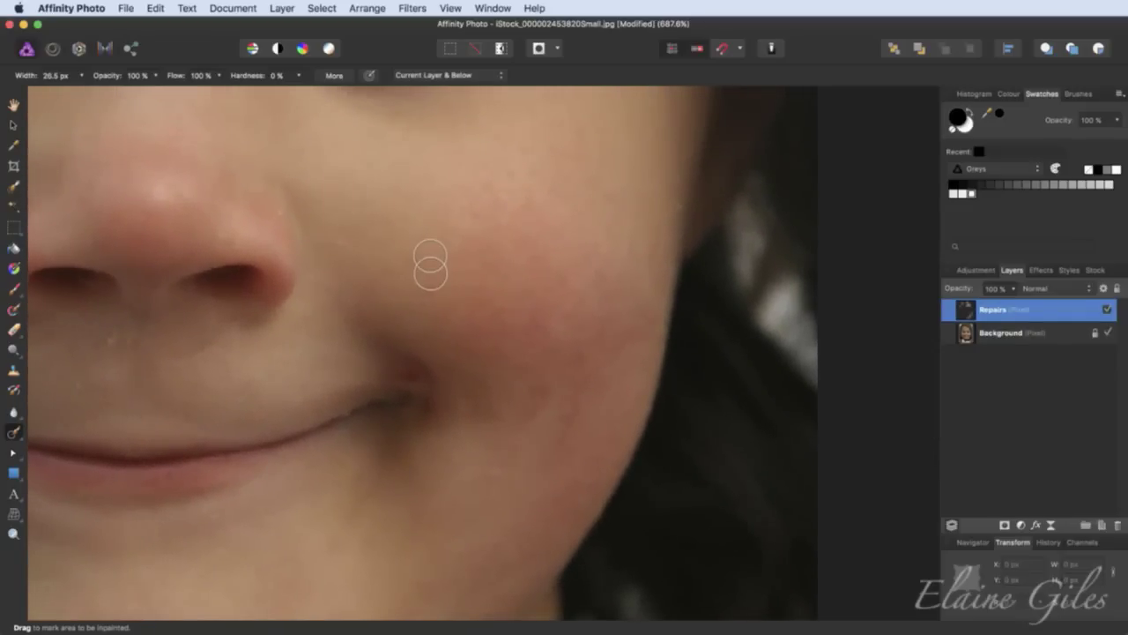
{"action": "key", "text": "super+0"}
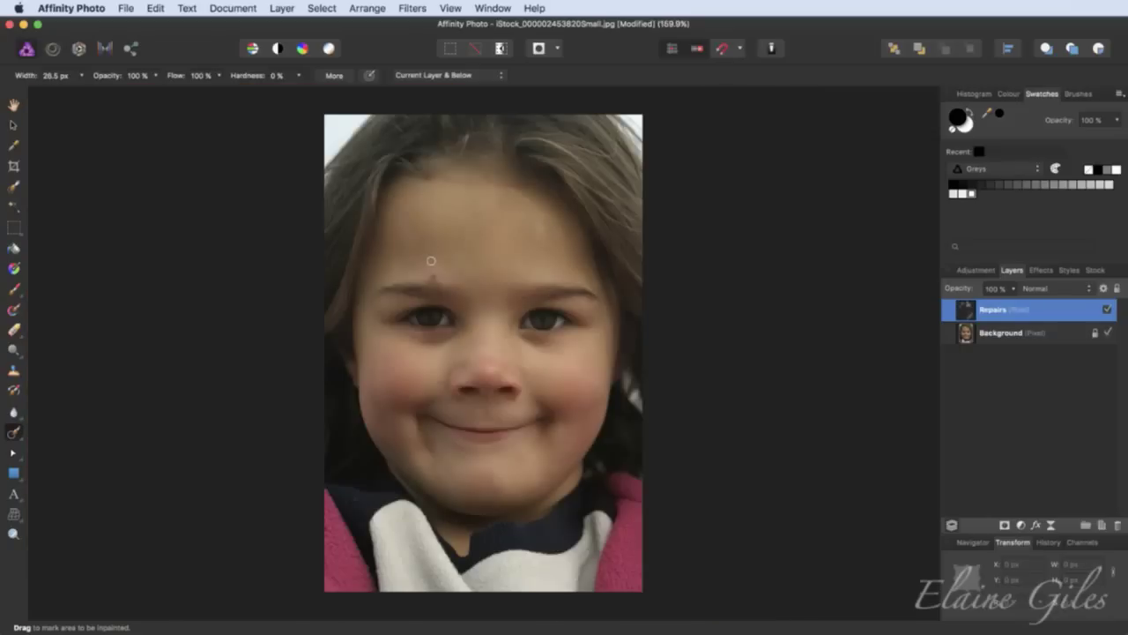
{"action": "scroll", "coordinate": [429, 259], "scroll_direction": "up", "scroll_amount": 1}
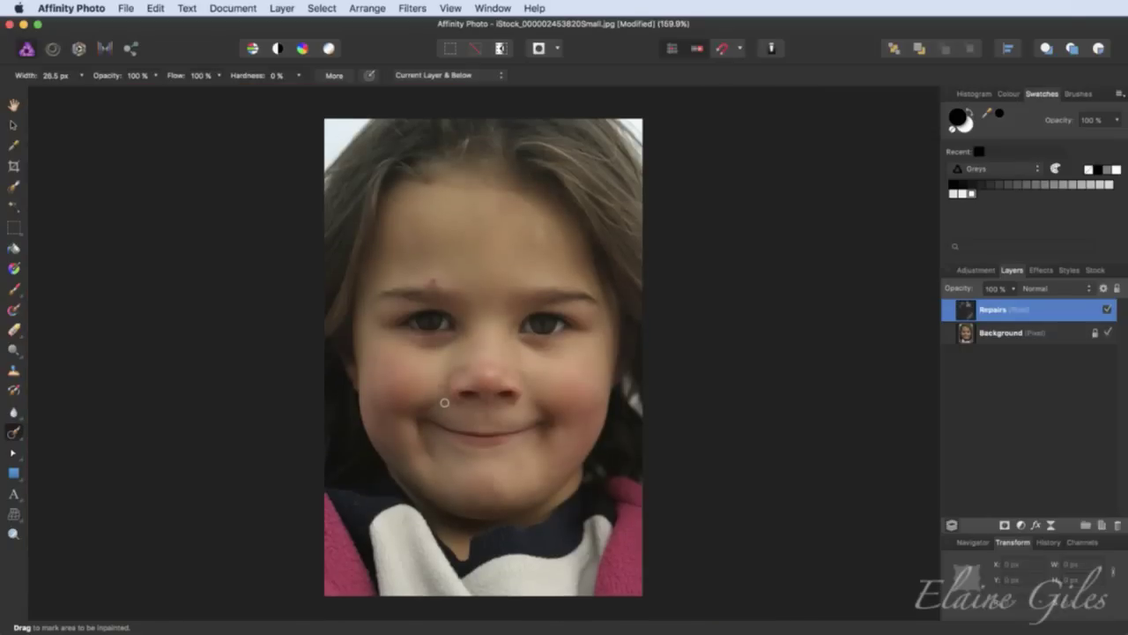
{"action": "scroll", "coordinate": [444, 402], "scroll_direction": "up", "scroll_amount": 10}
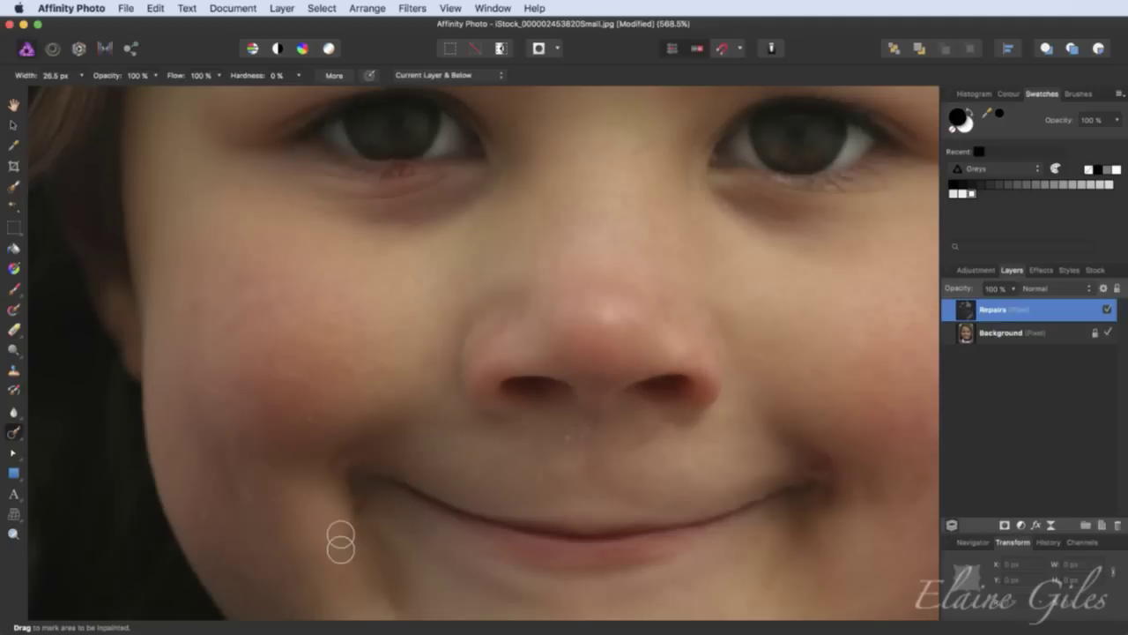
{"action": "scroll", "coordinate": [341, 539], "scroll_direction": "down", "scroll_amount": 2}
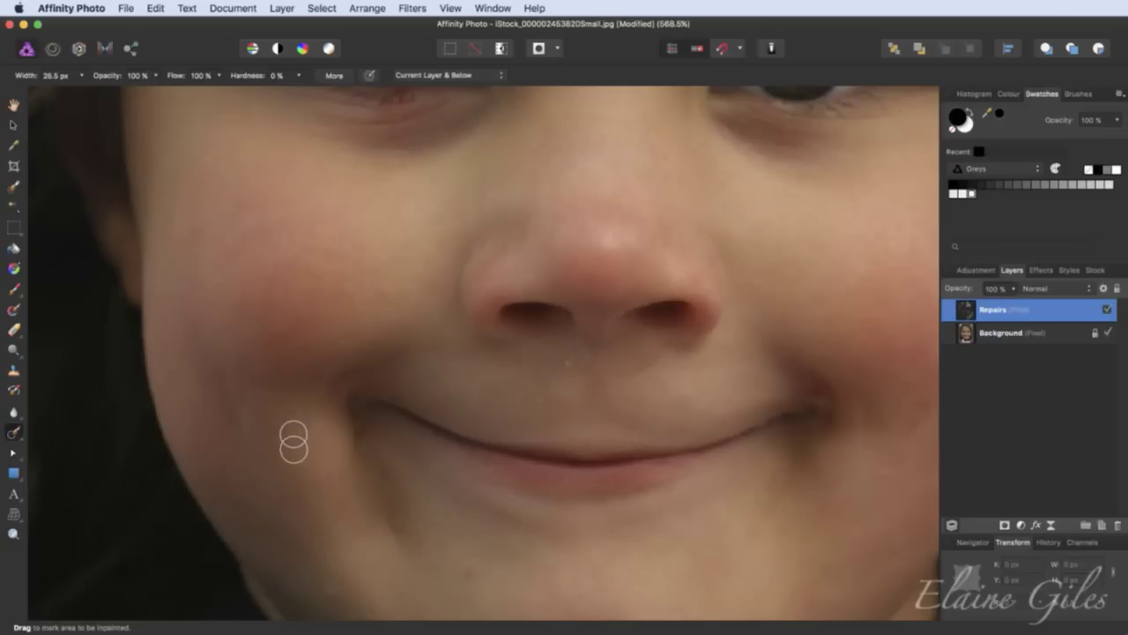
{"action": "left_click_drag", "start_coordinate": [294, 442], "coordinate": [272, 431]}
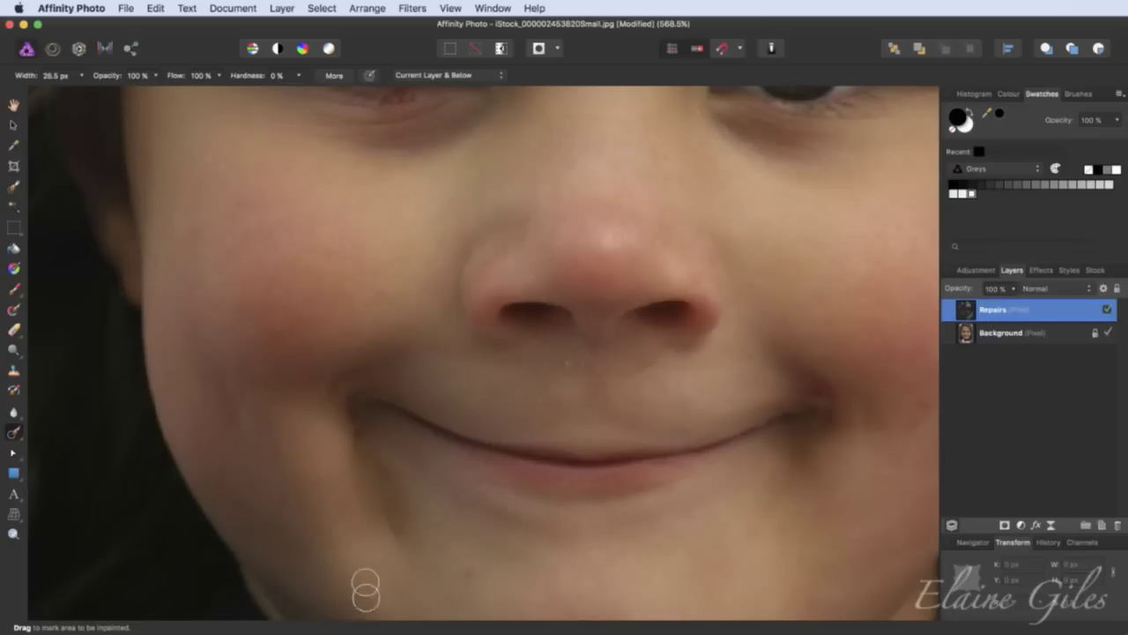
- Try erasing the cheek and jaw repairs from the Repairs layer with the Erase Brush Tool, and undo the erasure
{"action": "scroll", "coordinate": [675, 567], "scroll_direction": "right", "scroll_amount": 5}
{"action": "scroll", "coordinate": [675, 567], "scroll_direction": "down", "scroll_amount": 2}
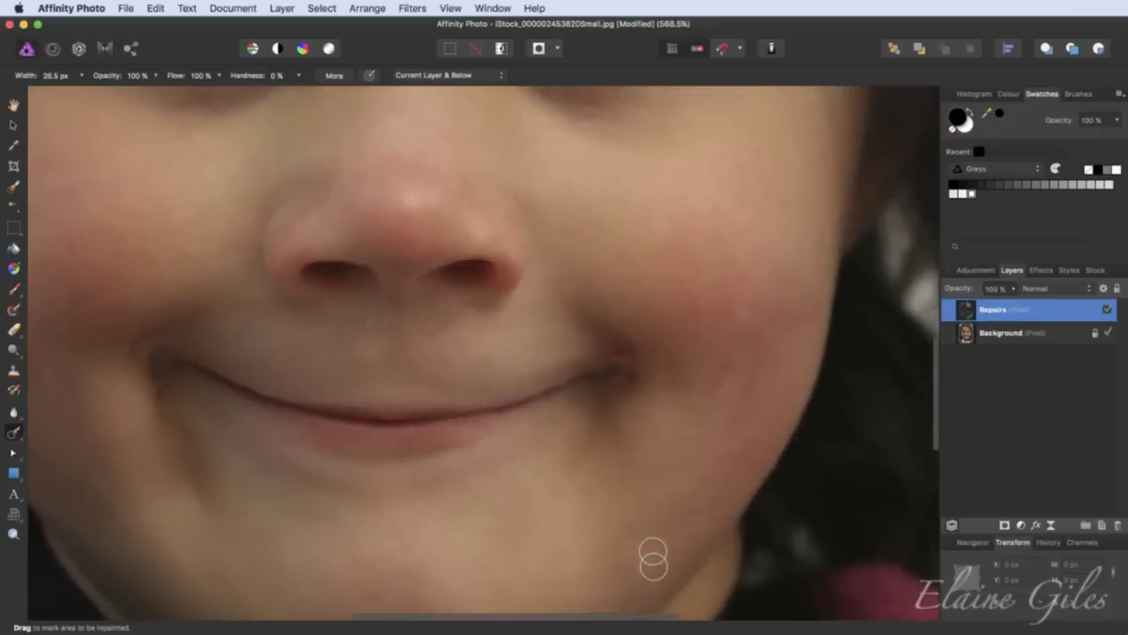
{"action": "scroll", "coordinate": [653, 560], "scroll_direction": "down", "scroll_amount": 3}
{"action": "scroll", "coordinate": [654, 560], "scroll_direction": "right", "scroll_amount": 1}
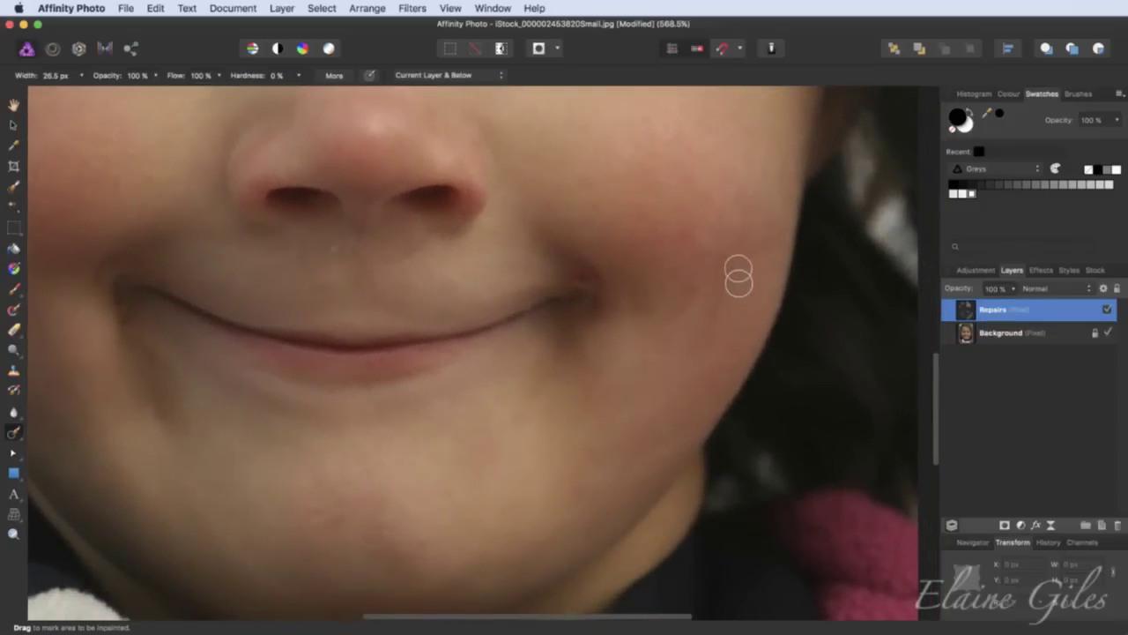
{"action": "left_click", "coordinate": [18, 331]}
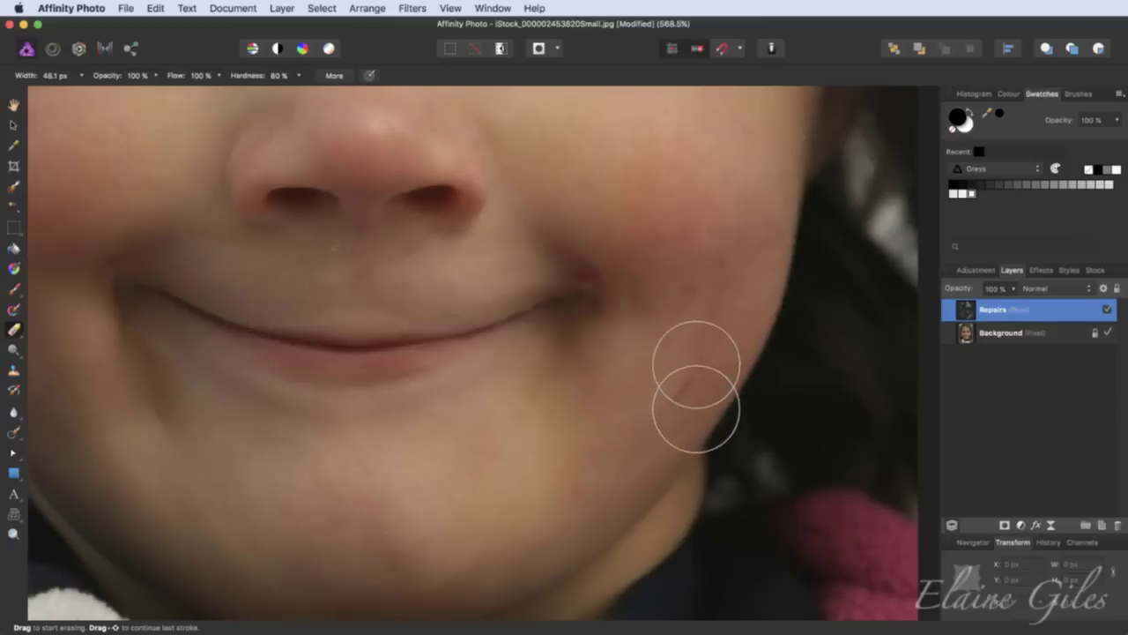
{"action": "mouse_move", "coordinate": [725, 344]}
{"action": "left_mouse_down"}
{"action": "mouse_move", "coordinate": [686, 385]}
{"action": "mouse_move", "coordinate": [606, 461]}
{"action": "mouse_move", "coordinate": [677, 393]}
{"action": "mouse_move", "coordinate": [677, 436]}
{"action": "mouse_move", "coordinate": [731, 328]}
{"action": "left_mouse_up"}
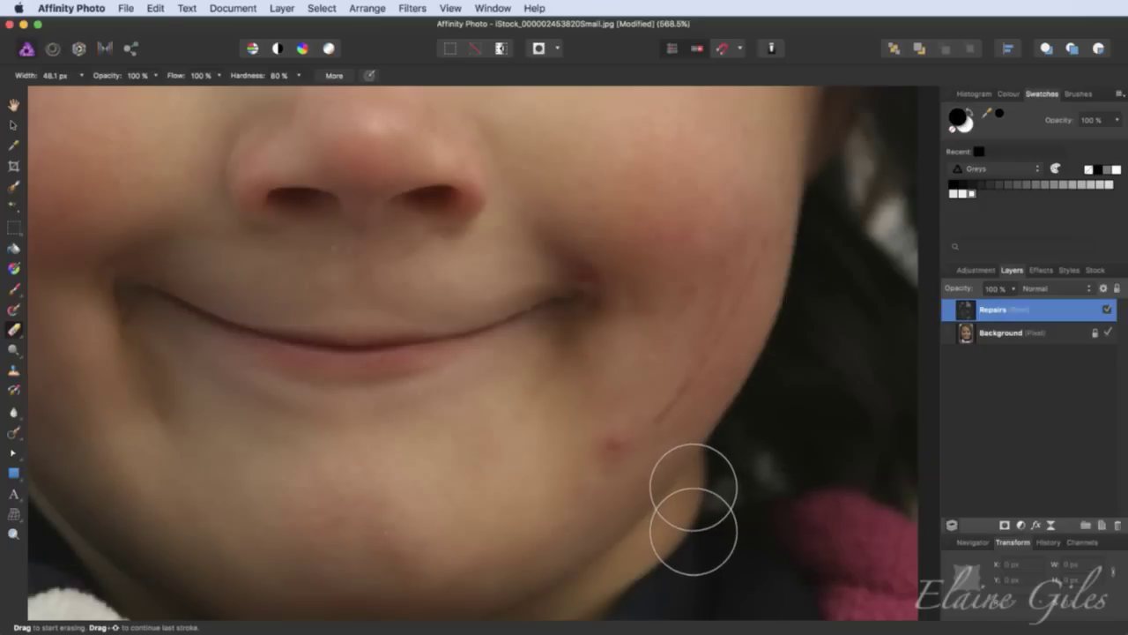
{"action": "key", "text": "super+z"}
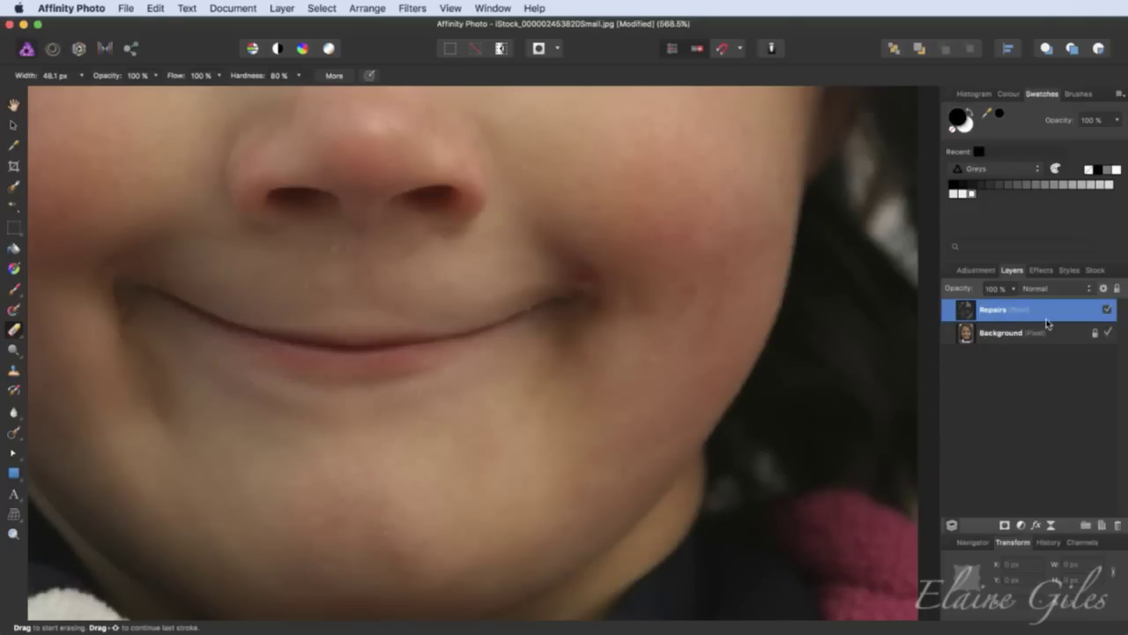
- Hide the Background layer to examine the Repairs layer on its own, and show the Background again
{"action": "key", "text": "super+0"}
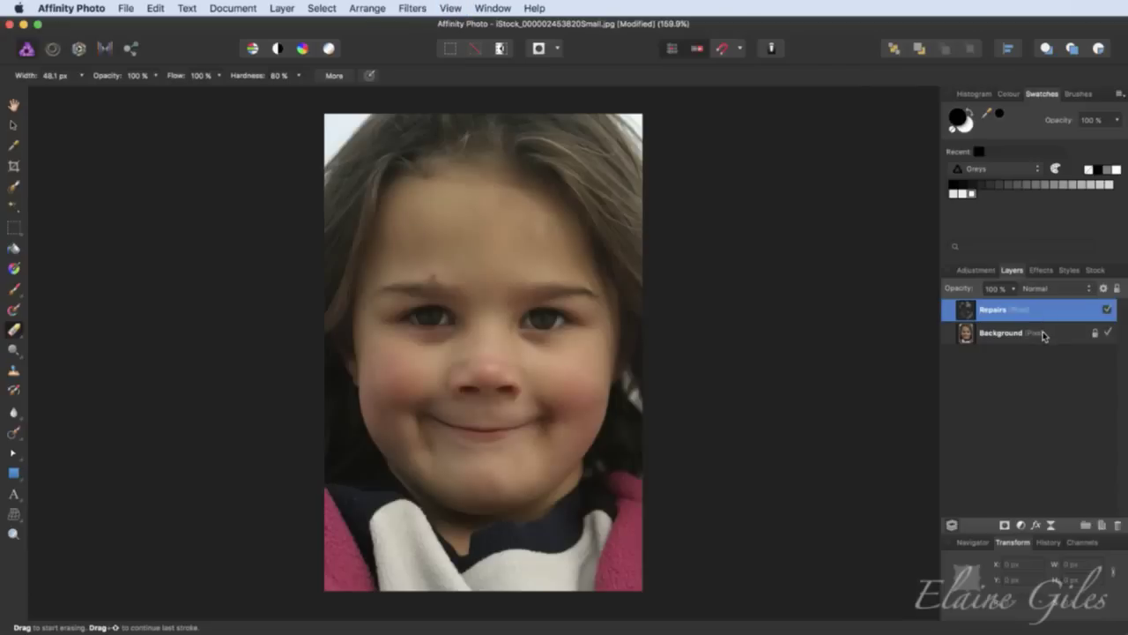
{"action": "left_click", "coordinate": [1108, 331]}
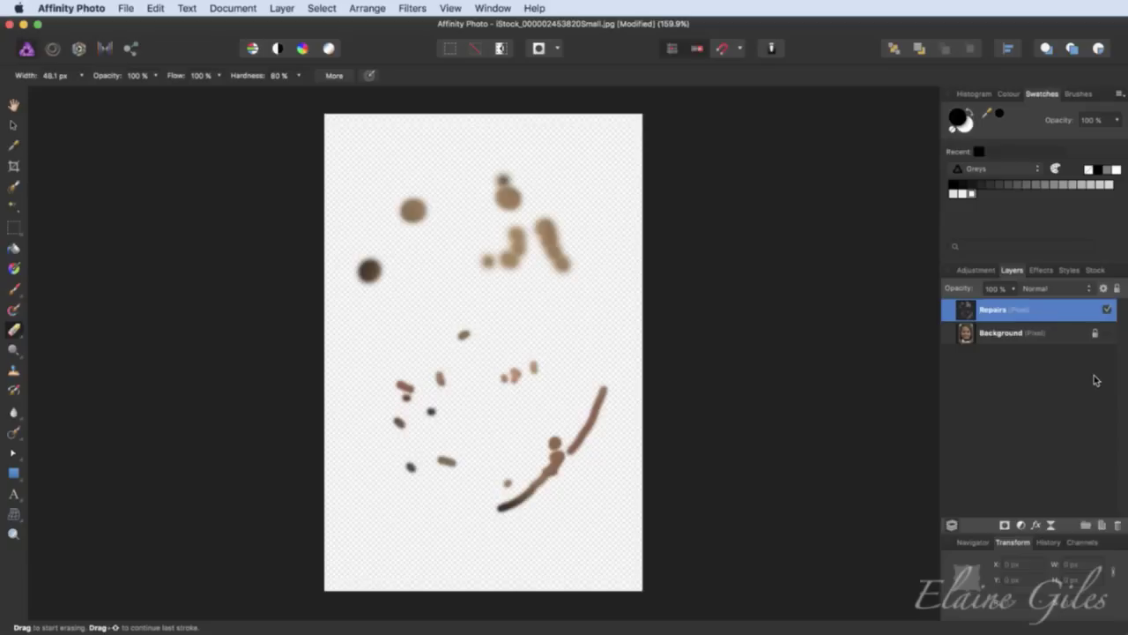
{"action": "left_click", "coordinate": [1108, 333]}
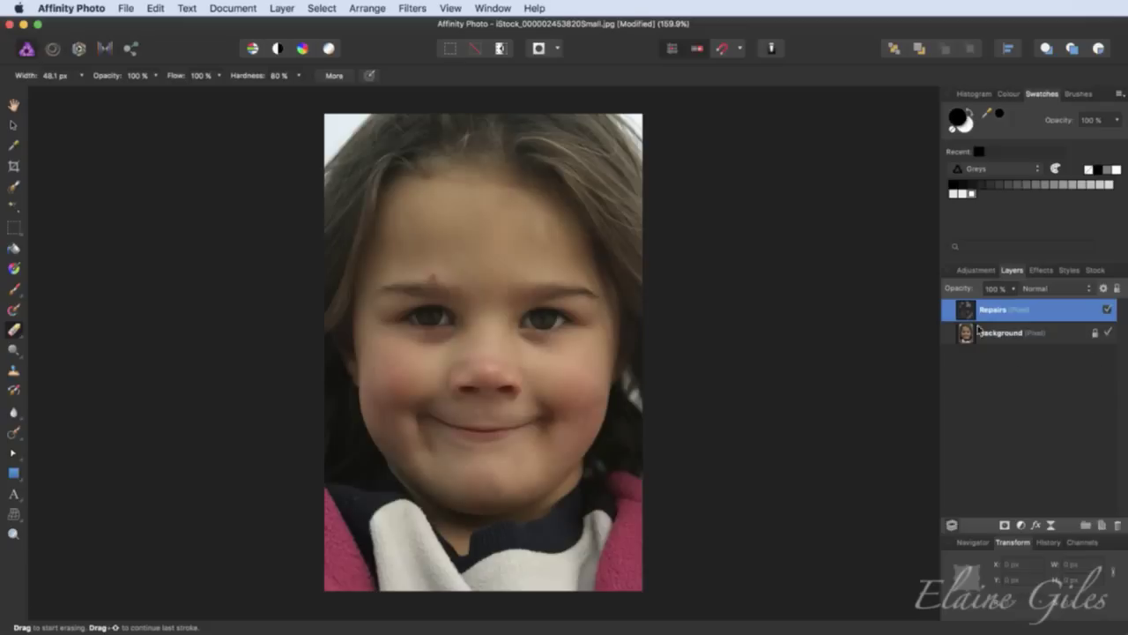
- Inpaint the red spot just above the eyebrow on the Repairs layer using the Inpainting Brush Tool
{"action": "scroll", "coordinate": [421, 291], "scroll_direction": "up", "scroll_amount": 5}
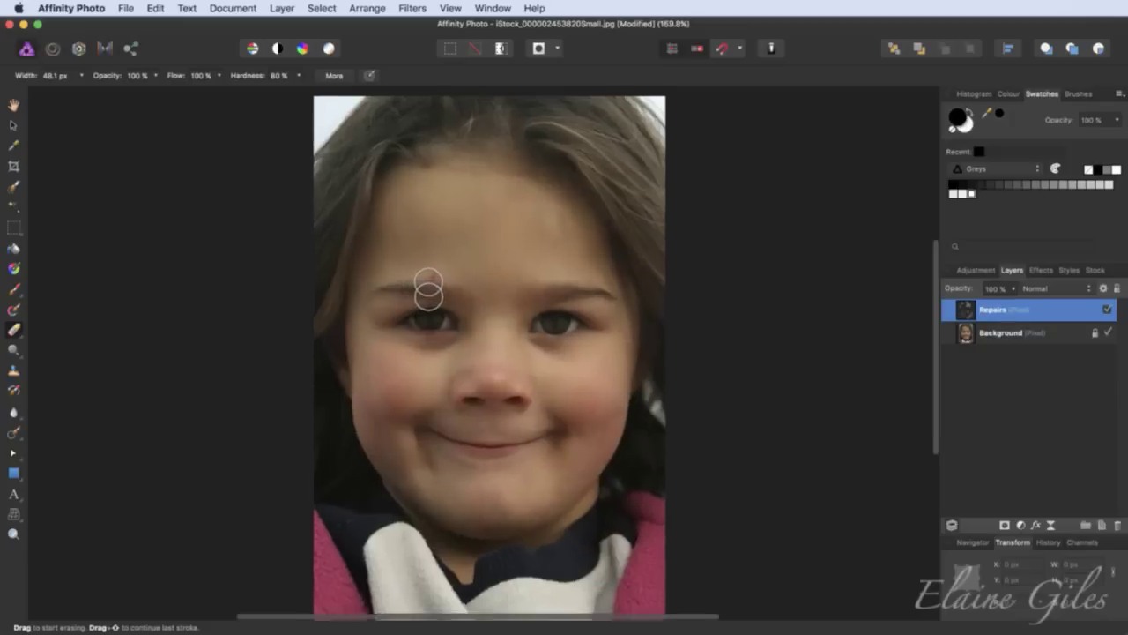
{"action": "scroll", "coordinate": [427, 281], "scroll_direction": "up", "scroll_amount": 6}
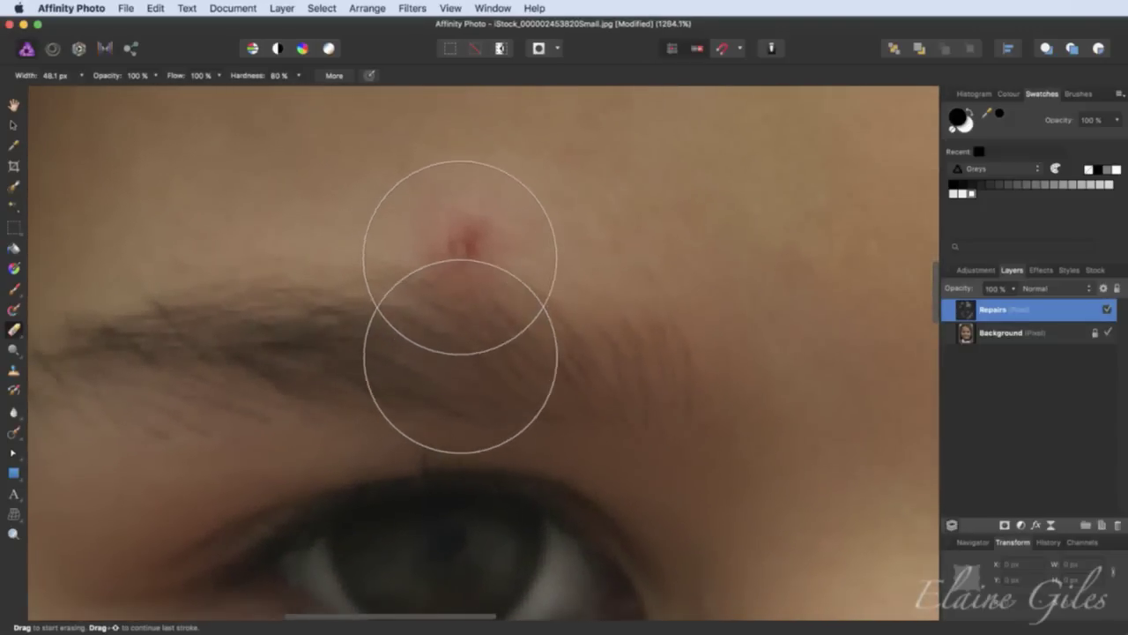
{"action": "key", "text": "bracketleft"}
{"action": "key", "text": "bracketleft"}
{"action": "key", "text": "bracketleft"}
{"action": "key", "text": "bracketleft"}
{"action": "key", "text": "bracketleft"}
{"action": "key", "text": "bracketleft"}
{"action": "key", "text": "bracketleft"}
{"action": "key", "text": "bracketleft"}
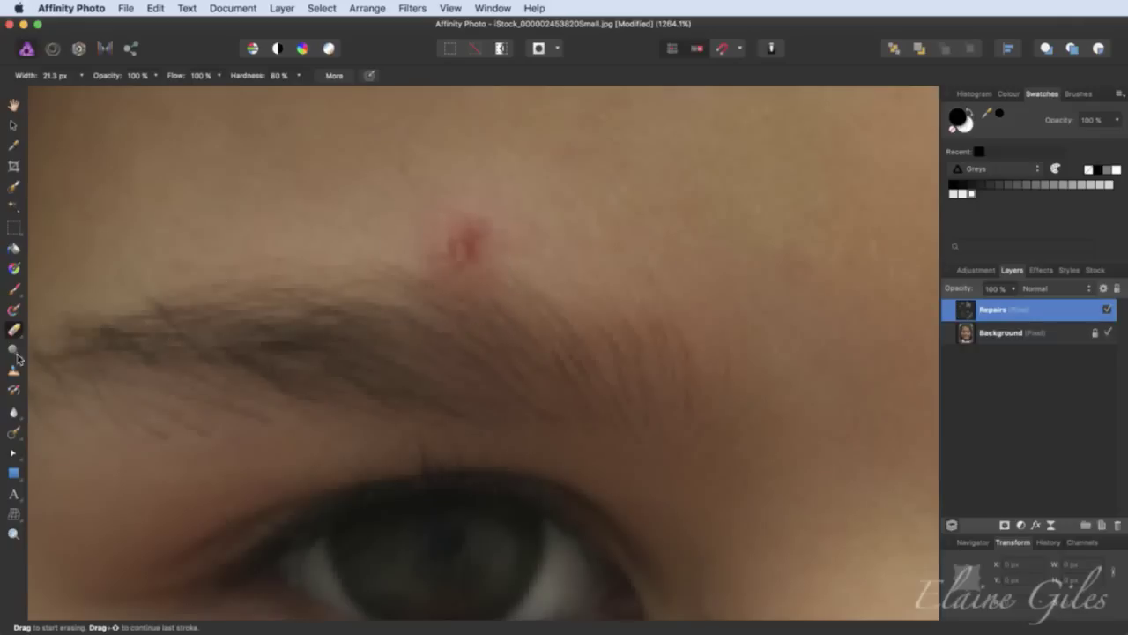
{"action": "left_click", "coordinate": [19, 439]}
{"action": "left_click", "coordinate": [79, 484]}
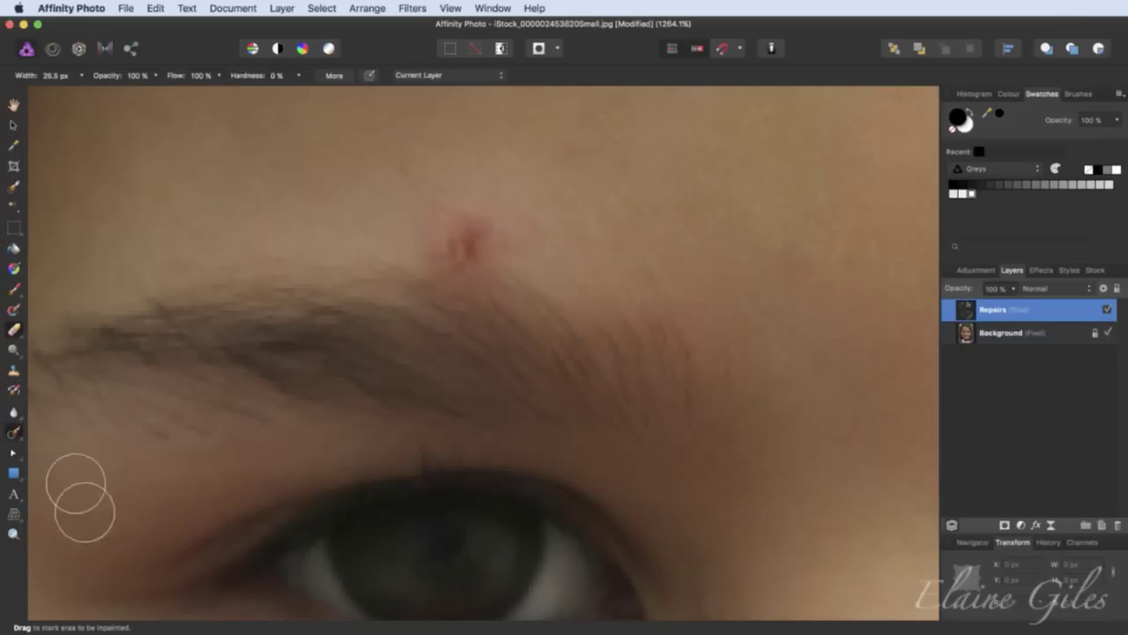
{"action": "mouse_move", "coordinate": [471, 239]}
{"action": "left_mouse_down"}
{"action": "mouse_move", "coordinate": [431, 244]}
{"action": "mouse_move", "coordinate": [453, 252]}
{"action": "mouse_move", "coordinate": [439, 236]}
{"action": "left_mouse_up"}
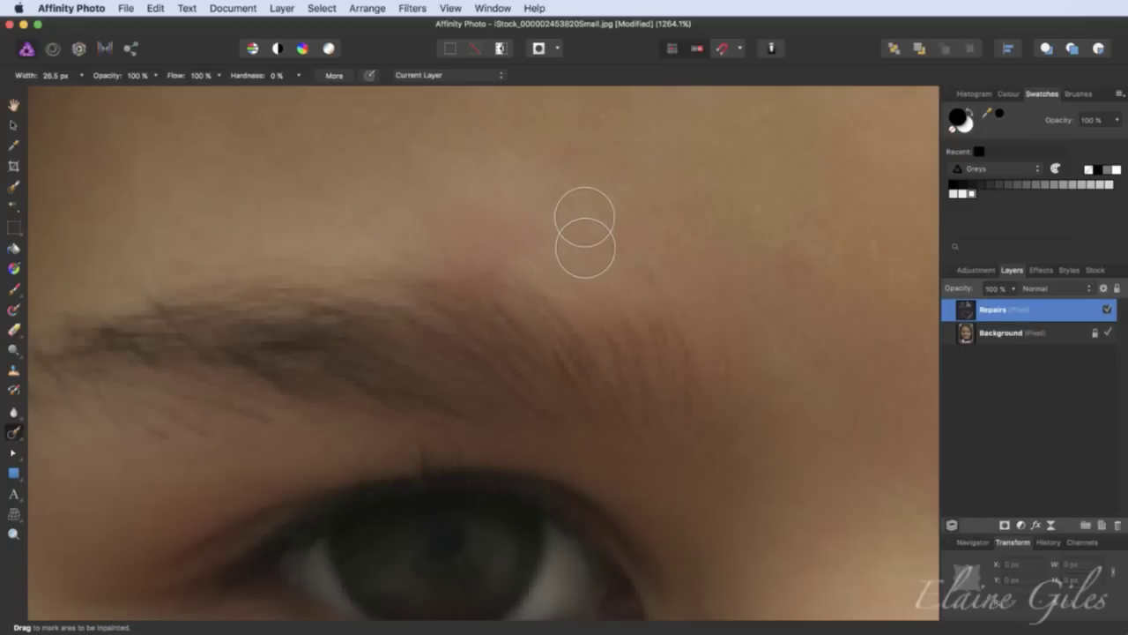
{"action": "key", "text": "super+0"}
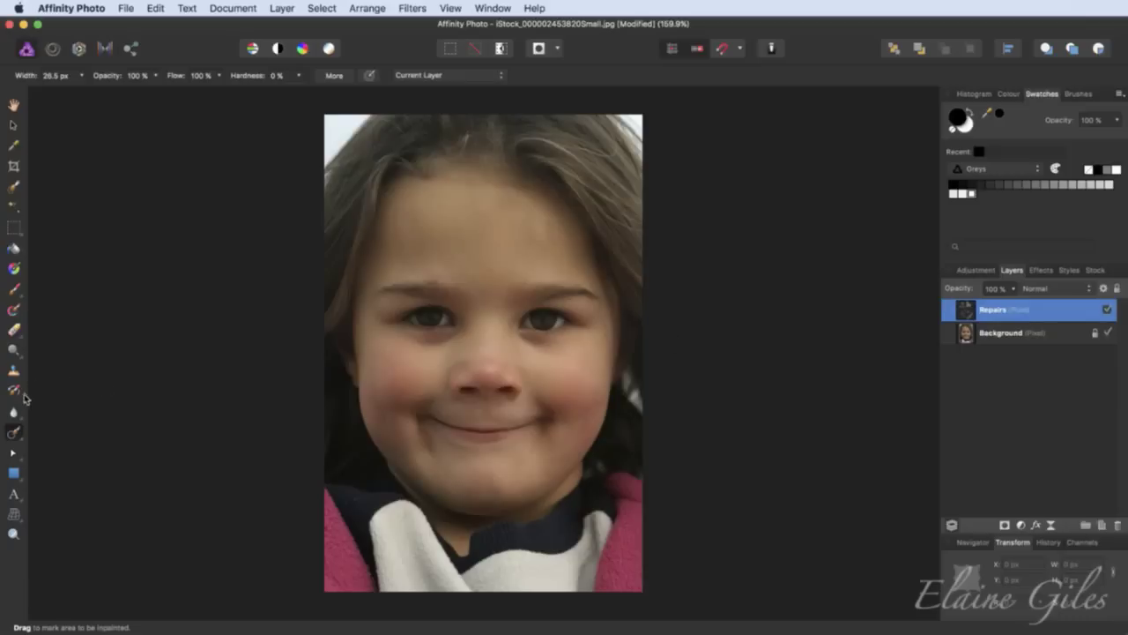
{"action": "left_click", "coordinate": [19, 439]}
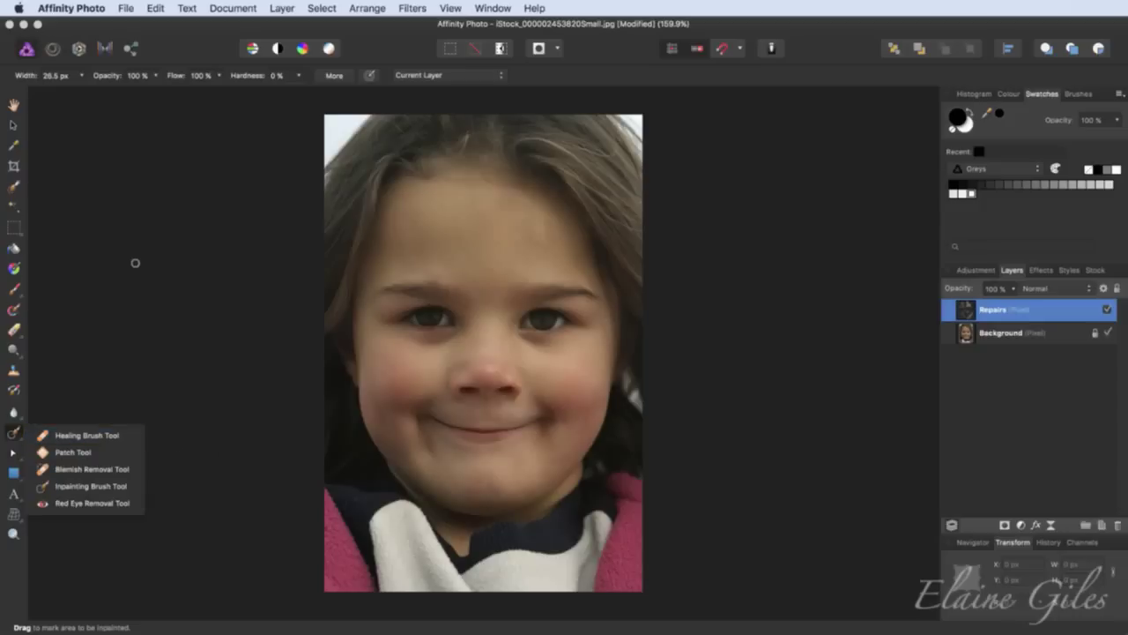
{"action": "left_click", "coordinate": [14, 105]}
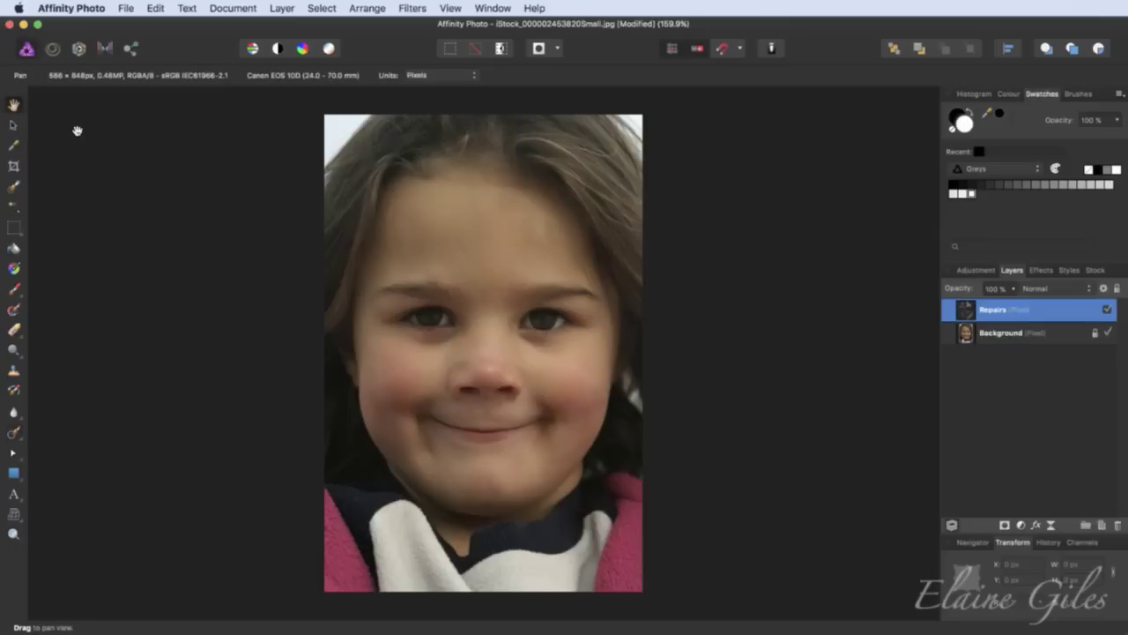
{"action": "key", "text": "super+s"}
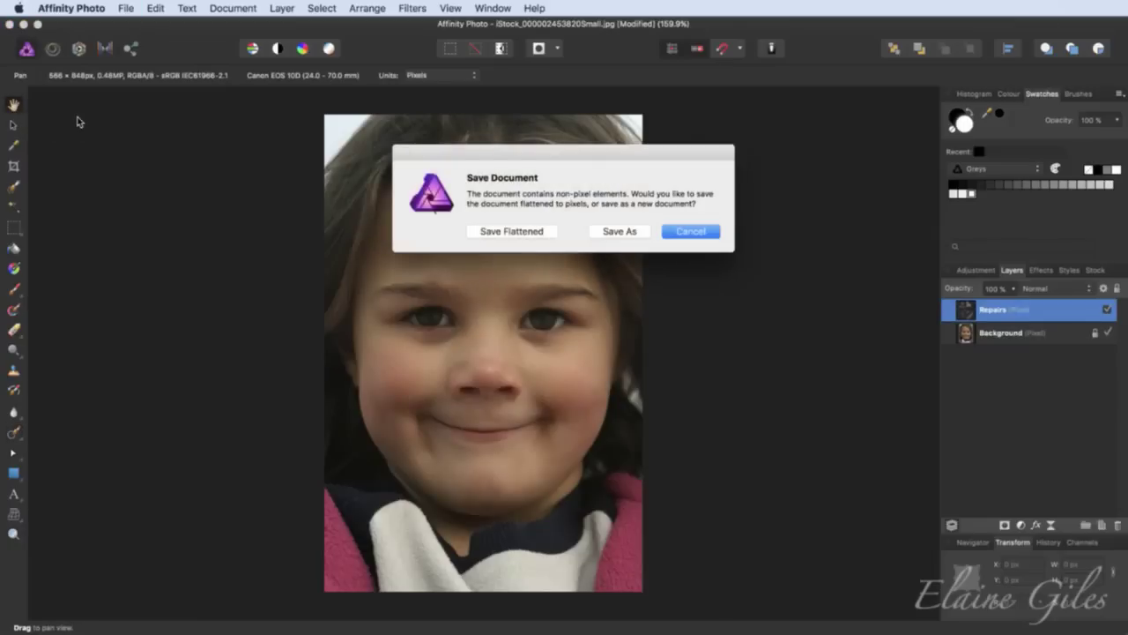
{"action": "left_click", "coordinate": [625, 231]}
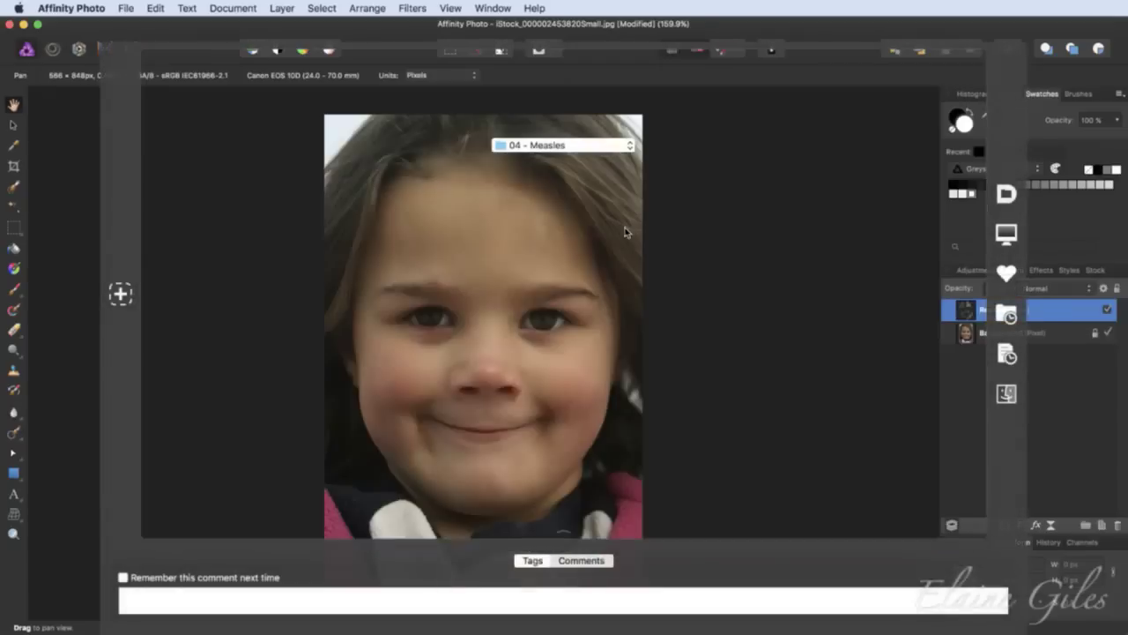
- Open Photo 06-15-2017-14.41.44.jpg from the 05 - UPS folder
{"action": "left_click", "coordinate": [126, 8]}
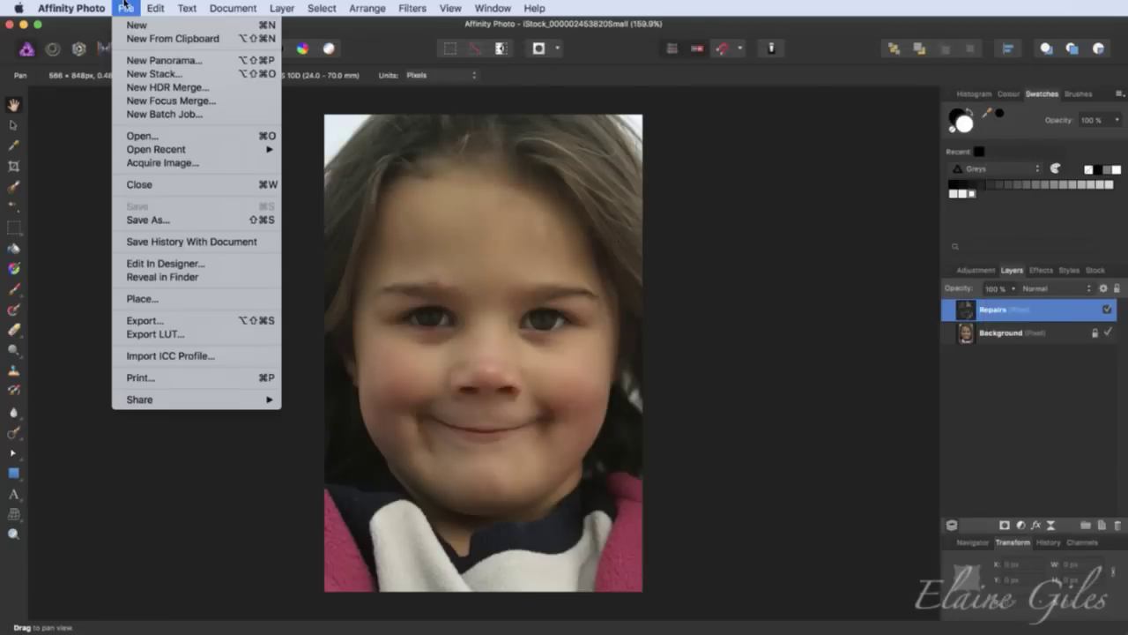
{"action": "left_click", "coordinate": [162, 137]}
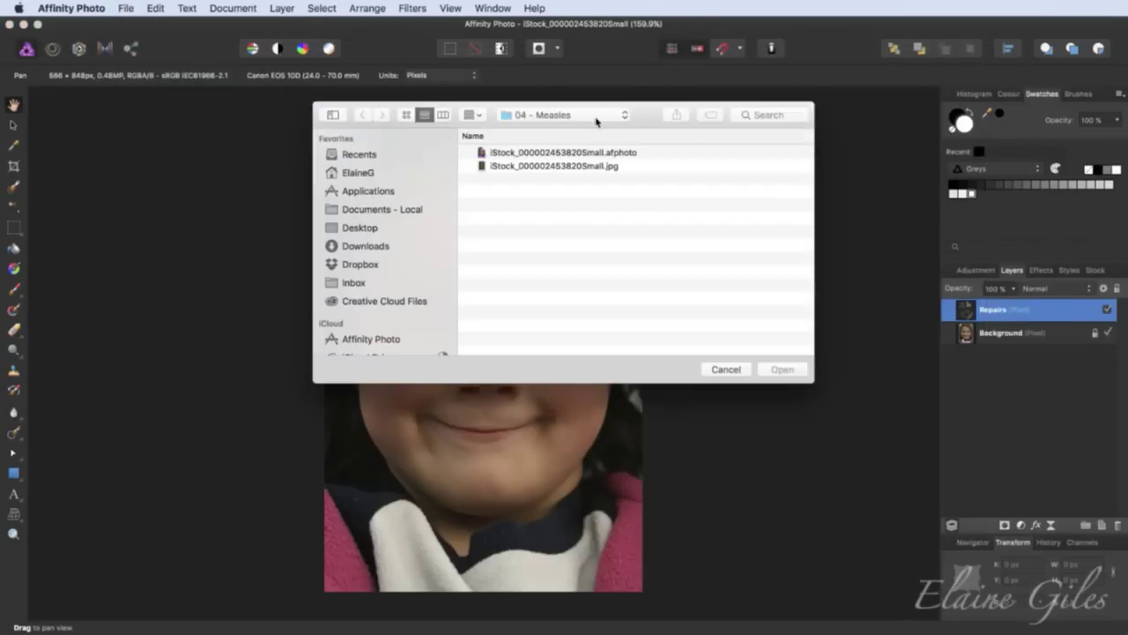
{"action": "left_click", "coordinate": [558, 115]}
{"action": "left_click", "coordinate": [543, 127]}
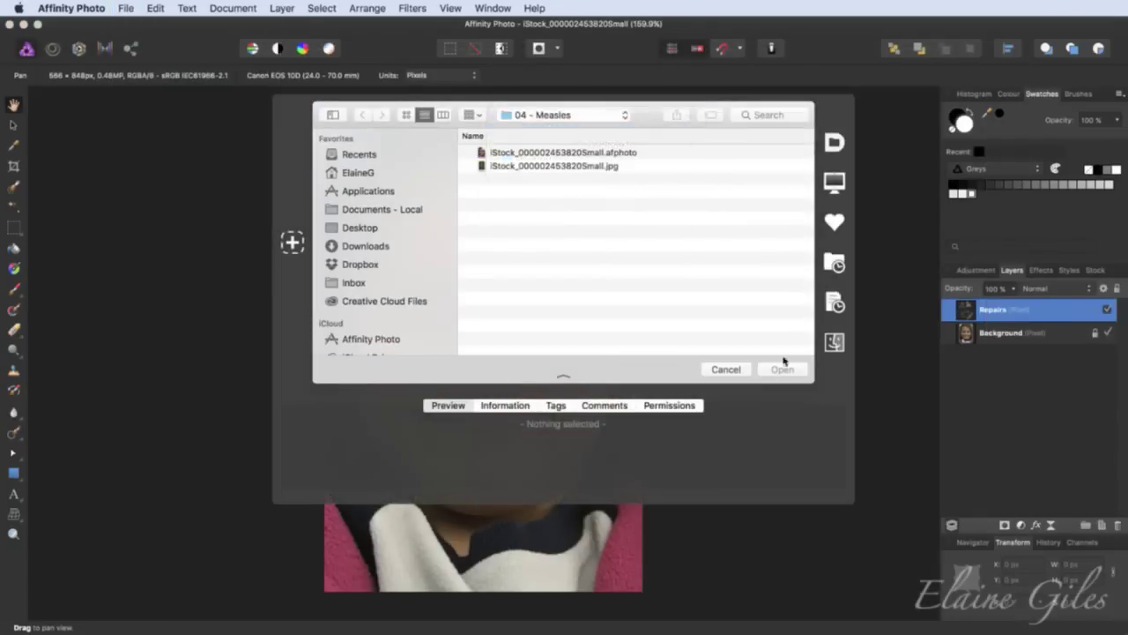
{"action": "double_click", "coordinate": [516, 204]}
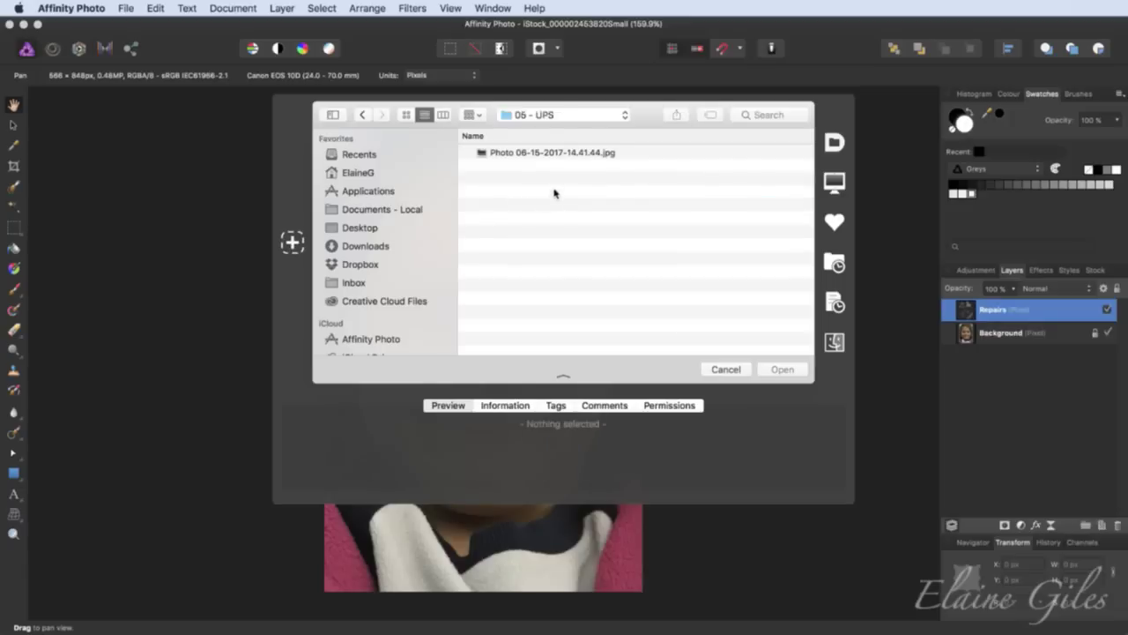
{"action": "left_click", "coordinate": [578, 154]}
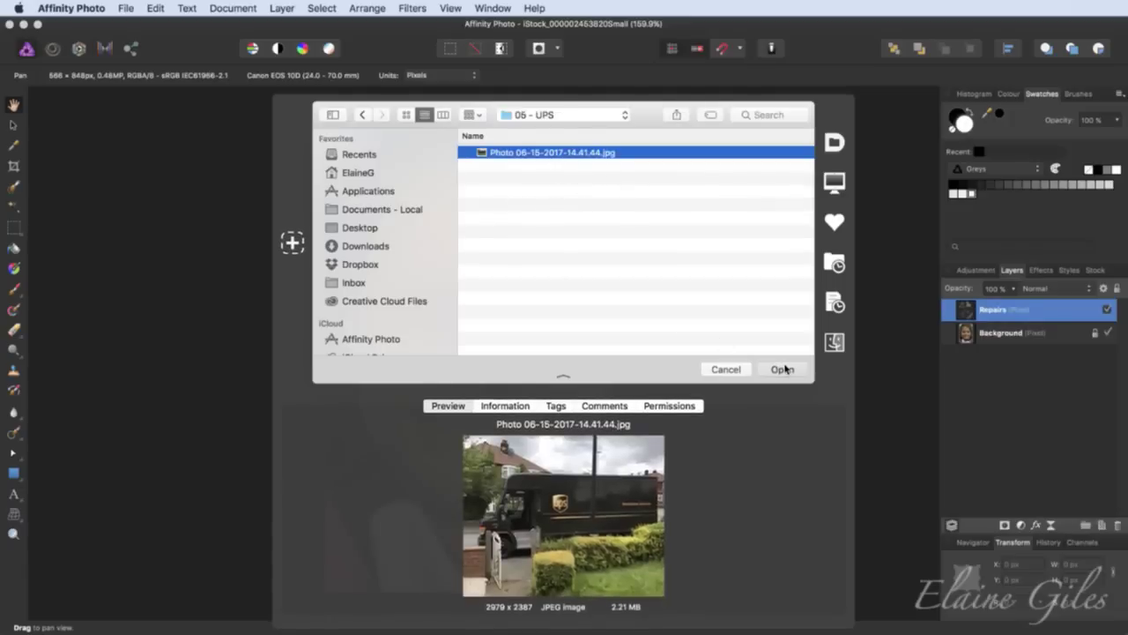
{"action": "left_click", "coordinate": [782, 368]}
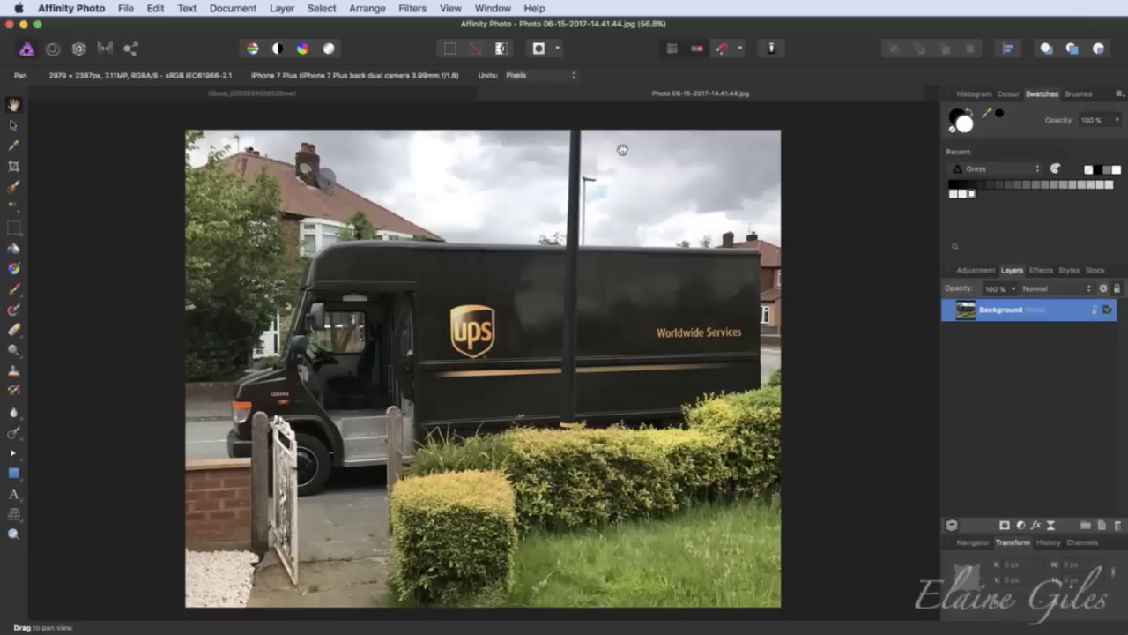
- Add a new pixel layer named Repairs above the Background and set the Inpainting Brush Tool to a 53.3 px width
{"action": "scroll", "coordinate": [606, 164], "scroll_direction": "up", "scroll_amount": 5}
{"action": "scroll", "coordinate": [607, 164], "scroll_direction": "up", "scroll_amount": 1}
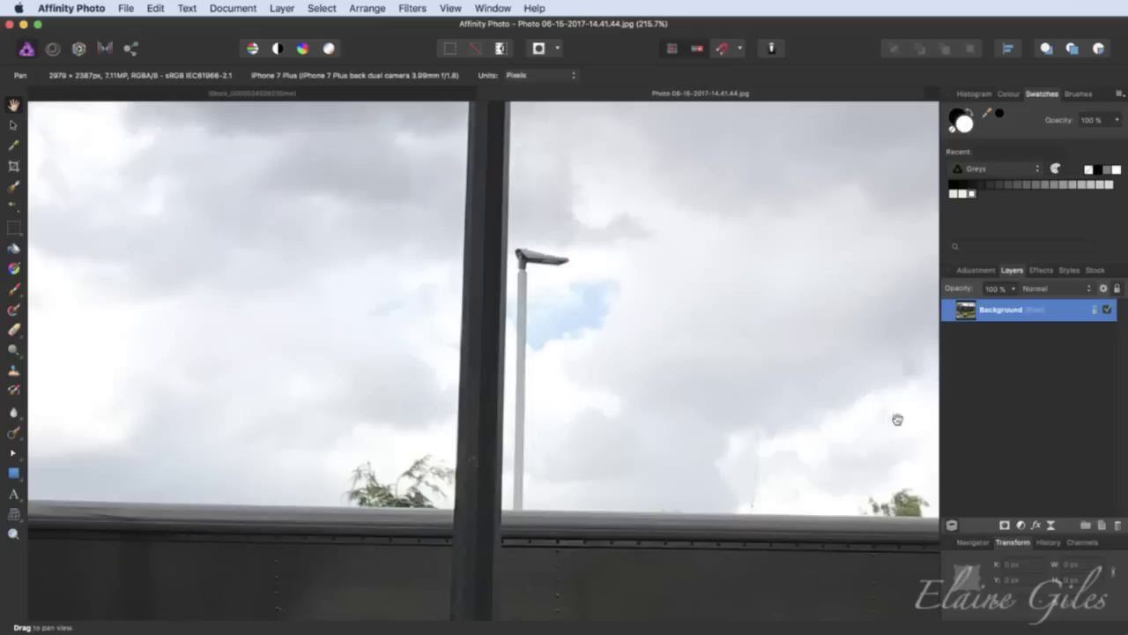
{"action": "left_click", "coordinate": [1107, 524]}
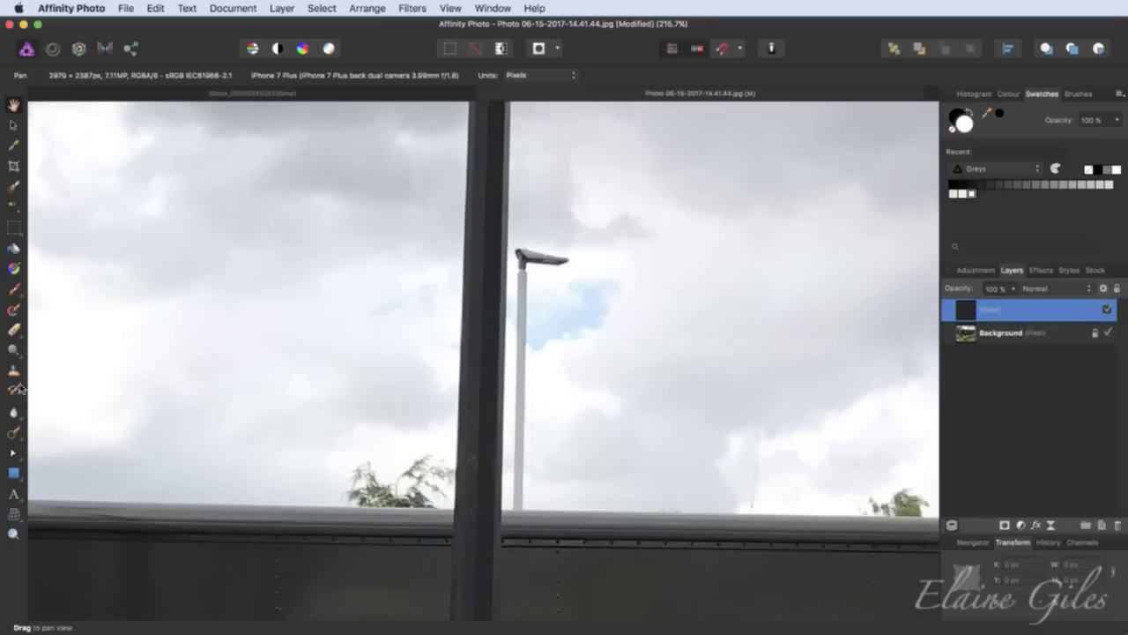
{"action": "left_click", "coordinate": [17, 434]}
{"action": "left_click", "coordinate": [98, 486]}
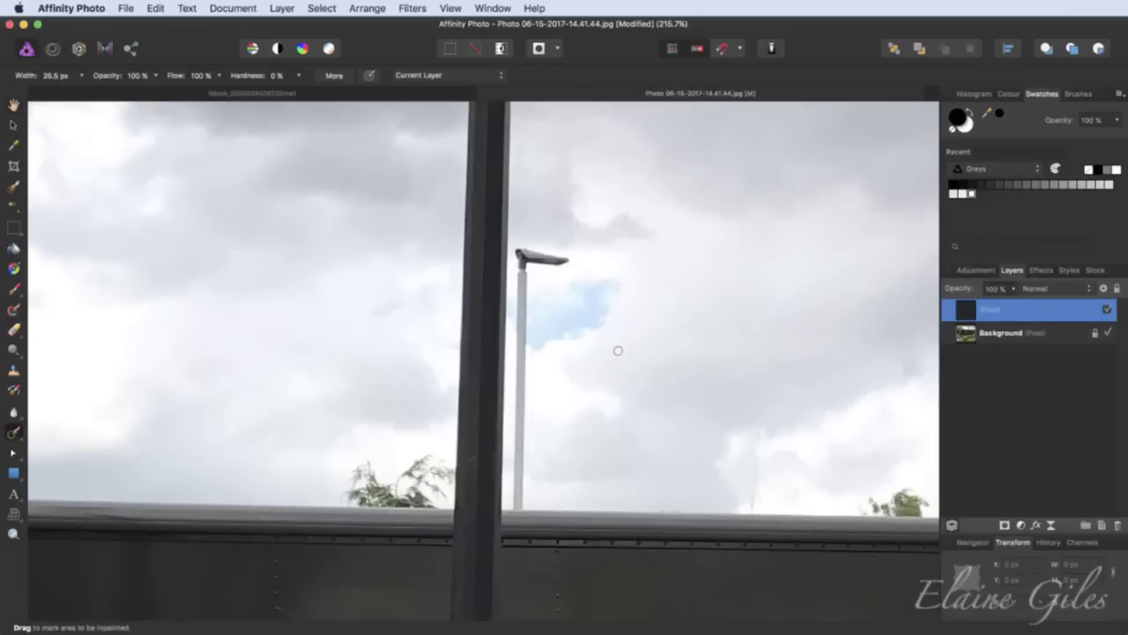
{"action": "key", "text": "bracketright"}
{"action": "key", "text": "bracketright"}
{"action": "double_click", "coordinate": [986, 312]}
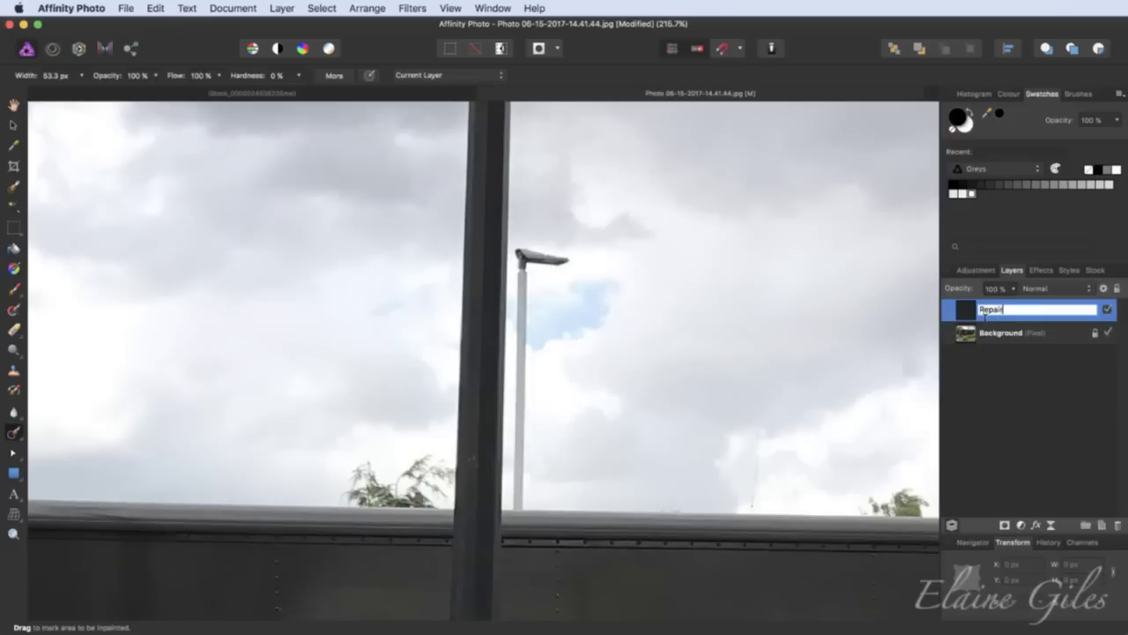
{"action": "key", "text": "Return"}
- Inpaint the street lamp out of the sky using Current Layer & Below, and toggle the Repairs layer's visibility to compare
{"action": "scroll", "coordinate": [612, 176], "scroll_direction": "down", "scroll_amount": 1}
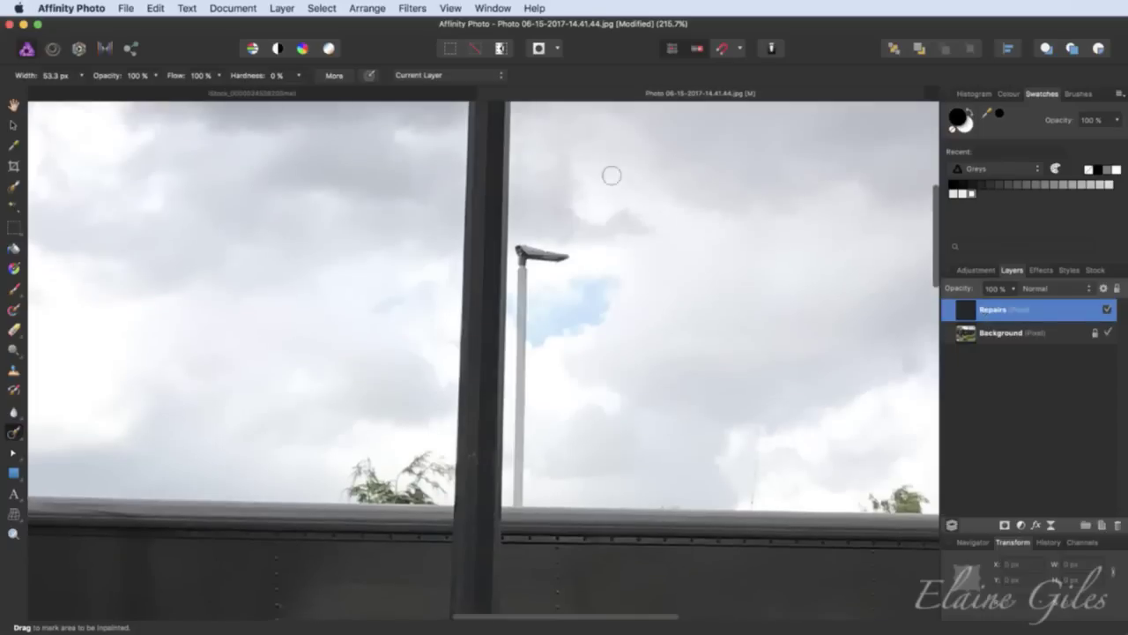
{"action": "left_click", "coordinate": [460, 78]}
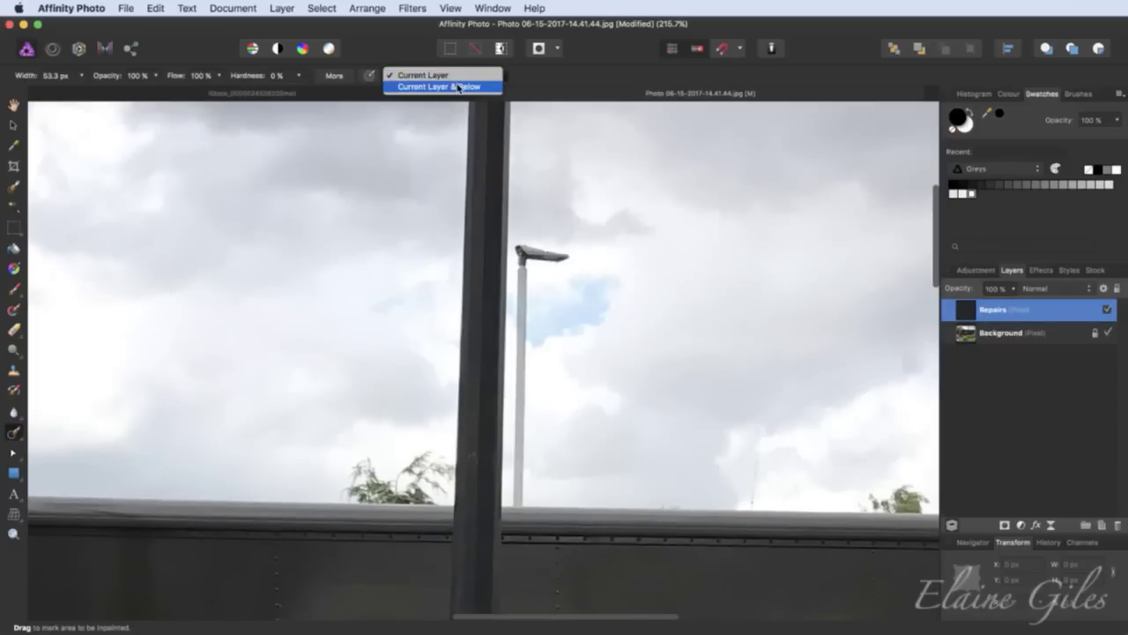
{"action": "left_click", "coordinate": [458, 86]}
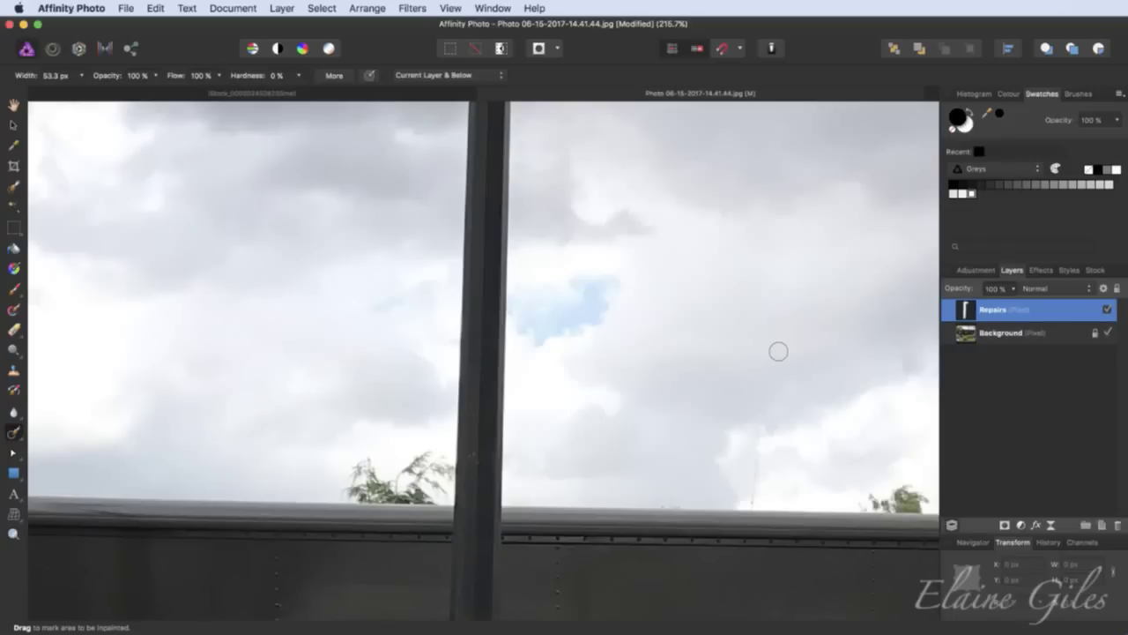
{"action": "left_click", "coordinate": [1108, 310]}
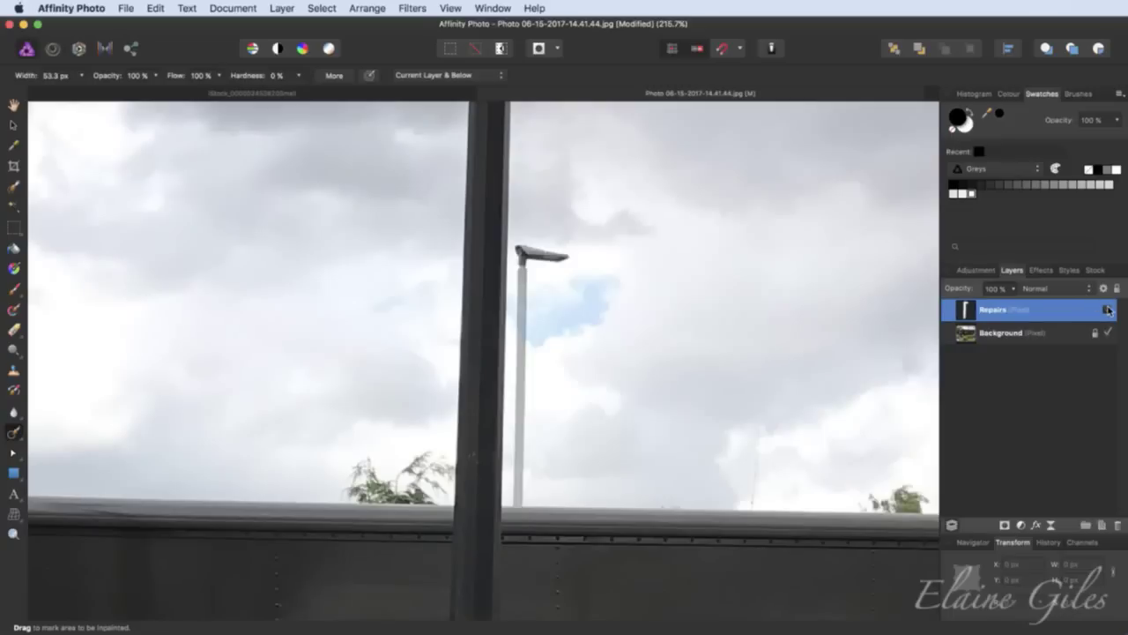
{"action": "left_click", "coordinate": [1108, 309]}
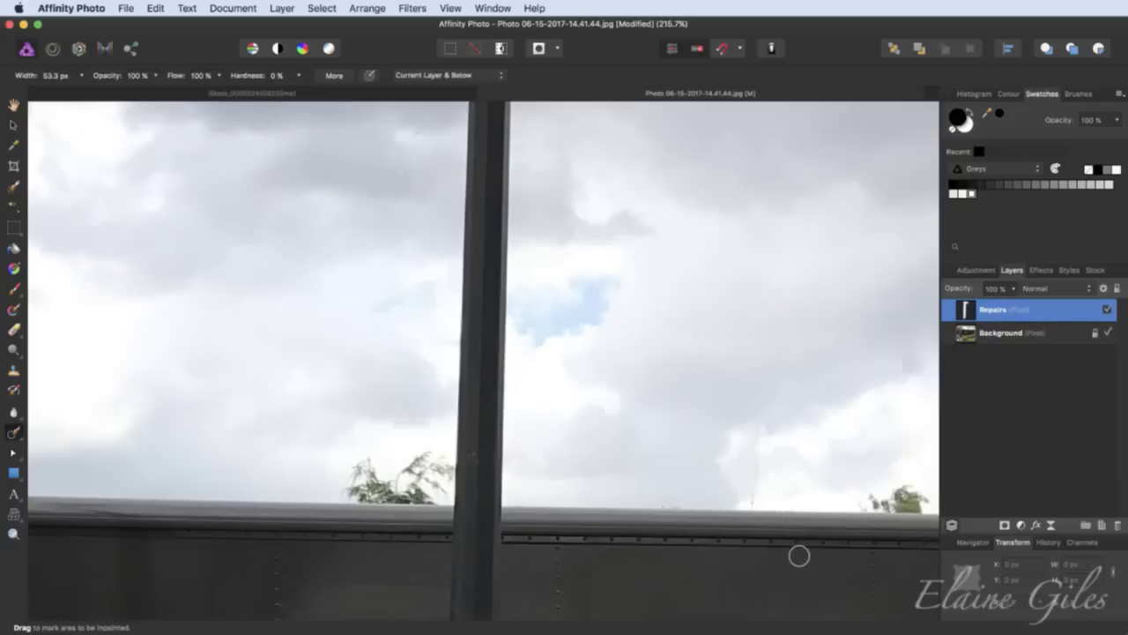
- Reduce the brush to 27.8 px and inpaint the thin mast and the small specks above the van's roofline
{"action": "scroll", "coordinate": [800, 555], "scroll_direction": "up", "scroll_amount": 5}
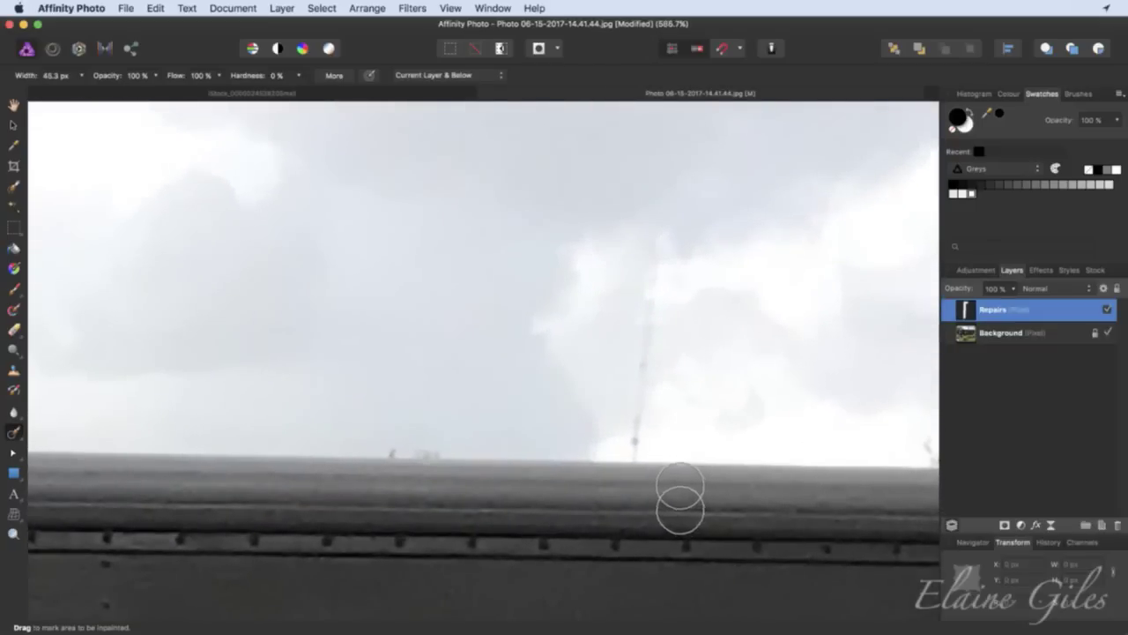
{"action": "key", "text": "bracketleft"}
{"action": "key", "text": "bracketleft"}
{"action": "key", "text": "bracketleft"}
{"action": "left_click_drag", "start_coordinate": [659, 242], "coordinate": [636, 466]}
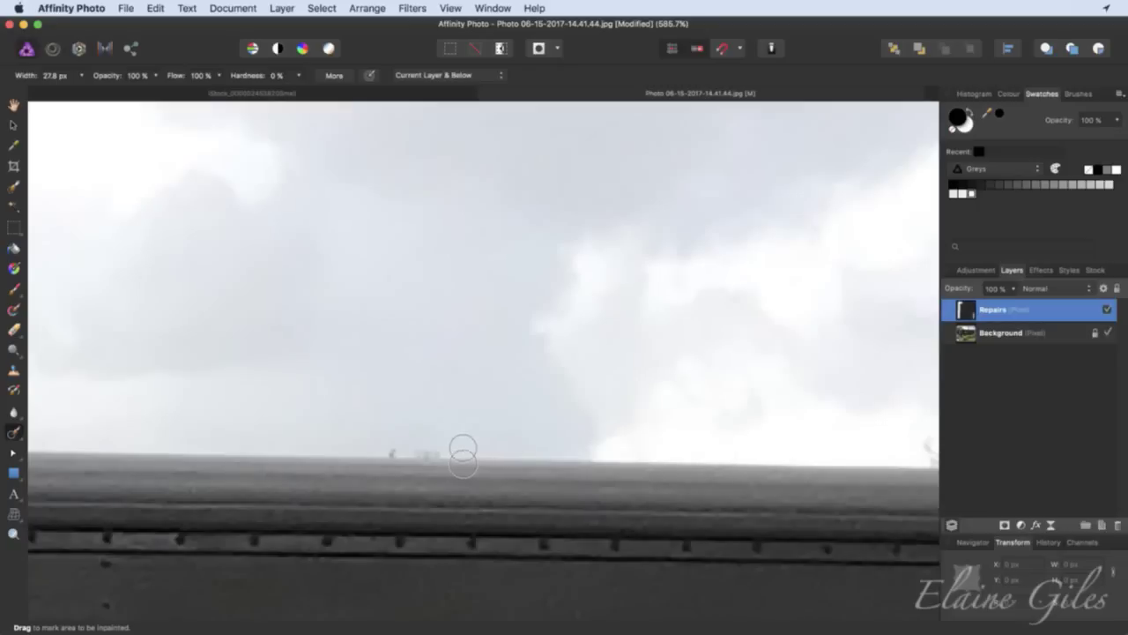
{"action": "left_click_drag", "start_coordinate": [463, 457], "coordinate": [382, 462]}
- Inpaint the treetops above the van's roof, including the leftover foliage and roof edge beside the brick chimney
{"action": "scroll", "coordinate": [641, 452], "scroll_direction": "right", "scroll_amount": 10}
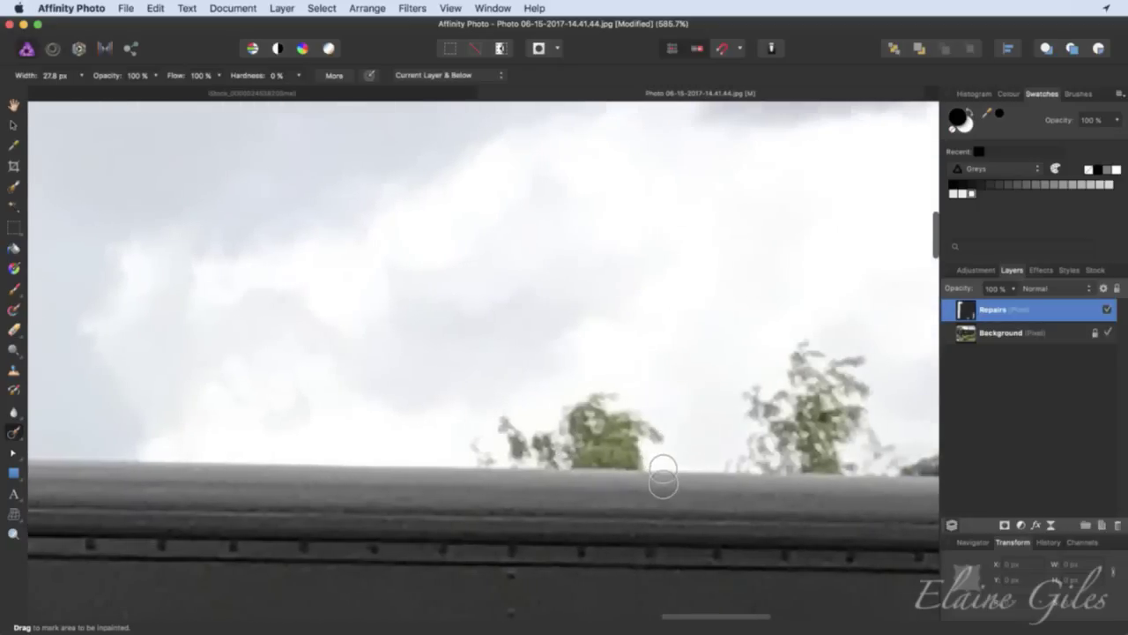
{"action": "mouse_move", "coordinate": [663, 477]}
{"action": "left_mouse_down"}
{"action": "mouse_move", "coordinate": [478, 473]}
{"action": "mouse_move", "coordinate": [473, 446]}
{"action": "mouse_move", "coordinate": [515, 451]}
{"action": "mouse_move", "coordinate": [496, 428]}
{"action": "mouse_move", "coordinate": [570, 455]}
{"action": "mouse_move", "coordinate": [552, 438]}
{"action": "mouse_move", "coordinate": [559, 427]}
{"action": "mouse_move", "coordinate": [615, 404]}
{"action": "mouse_move", "coordinate": [622, 414]}
{"action": "mouse_move", "coordinate": [587, 452]}
{"action": "mouse_move", "coordinate": [627, 447]}
{"action": "mouse_move", "coordinate": [628, 429]}
{"action": "mouse_move", "coordinate": [663, 453]}
{"action": "mouse_move", "coordinate": [605, 437]}
{"action": "mouse_move", "coordinate": [579, 449]}
{"action": "mouse_move", "coordinate": [568, 427]}
{"action": "mouse_move", "coordinate": [586, 457]}
{"action": "mouse_move", "coordinate": [641, 461]}
{"action": "mouse_move", "coordinate": [599, 451]}
{"action": "mouse_move", "coordinate": [580, 415]}
{"action": "mouse_move", "coordinate": [514, 447]}
{"action": "left_mouse_up"}
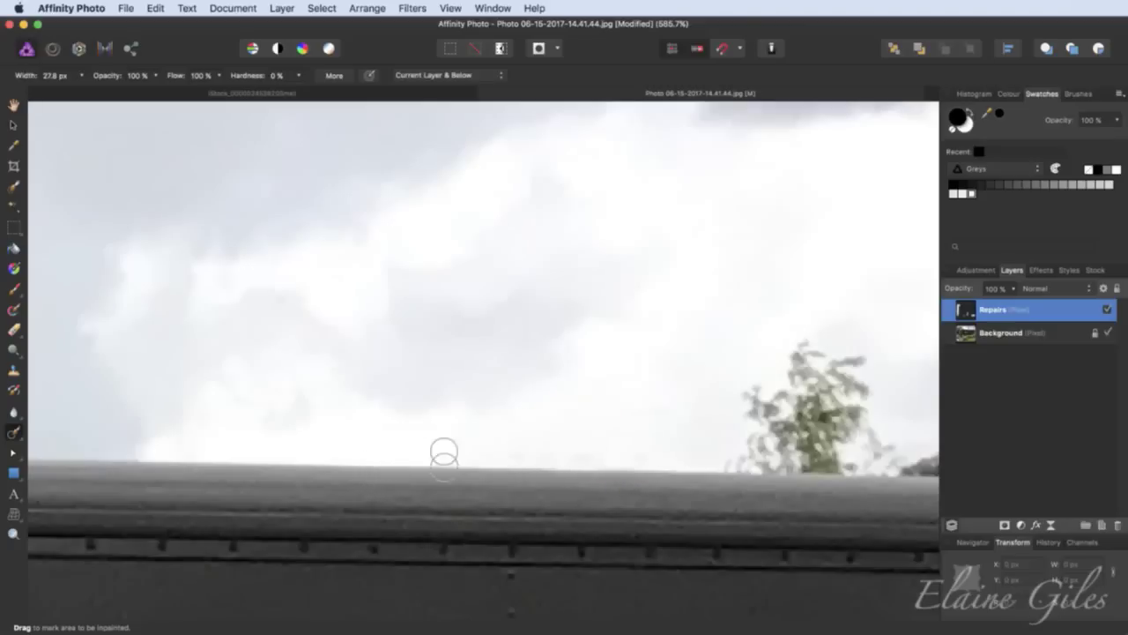
{"action": "scroll", "coordinate": [569, 449], "scroll_direction": "right", "scroll_amount": 5}
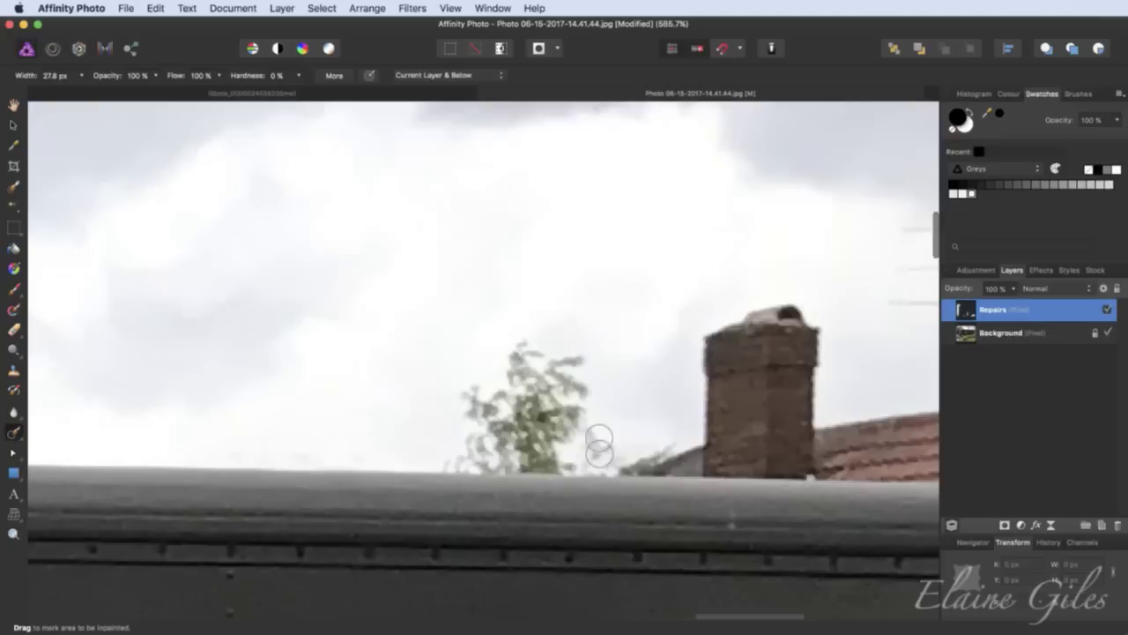
{"action": "mouse_move", "coordinate": [601, 441]}
{"action": "left_mouse_down"}
{"action": "mouse_move", "coordinate": [565, 475]}
{"action": "mouse_move", "coordinate": [446, 474]}
{"action": "mouse_move", "coordinate": [475, 446]}
{"action": "mouse_move", "coordinate": [468, 394]}
{"action": "mouse_move", "coordinate": [493, 399]}
{"action": "mouse_move", "coordinate": [519, 350]}
{"action": "mouse_move", "coordinate": [538, 345]}
{"action": "mouse_move", "coordinate": [585, 368]}
{"action": "mouse_move", "coordinate": [589, 423]}
{"action": "mouse_move", "coordinate": [531, 456]}
{"action": "mouse_move", "coordinate": [499, 455]}
{"action": "mouse_move", "coordinate": [523, 383]}
{"action": "mouse_move", "coordinate": [541, 374]}
{"action": "mouse_move", "coordinate": [567, 387]}
{"action": "mouse_move", "coordinate": [572, 423]}
{"action": "mouse_move", "coordinate": [515, 431]}
{"action": "mouse_move", "coordinate": [550, 432]}
{"action": "left_mouse_up"}
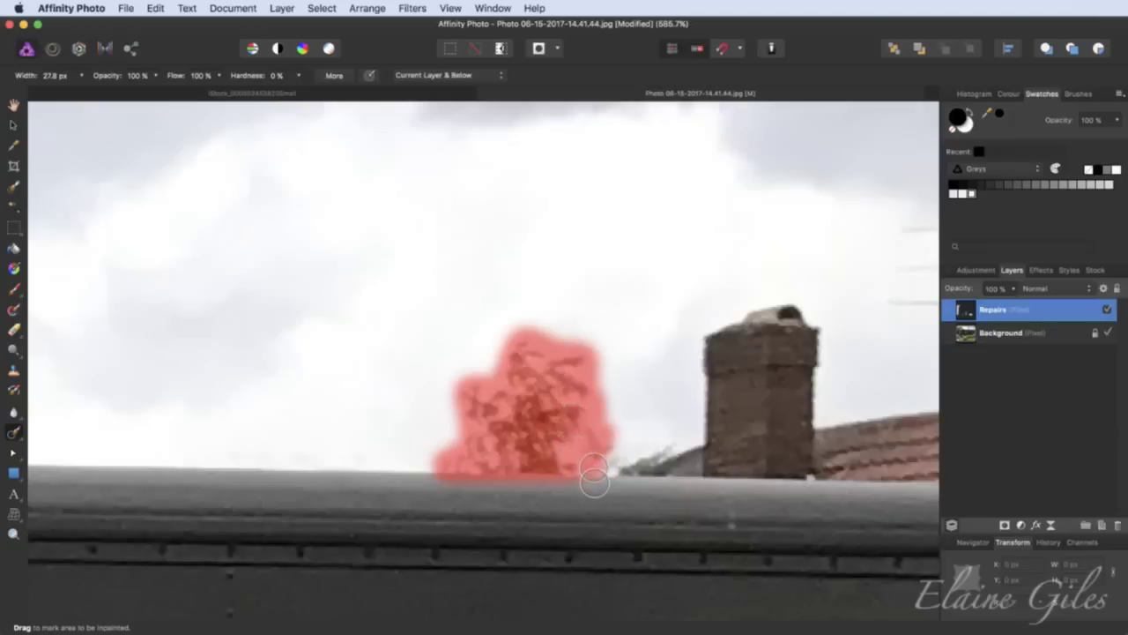
{"action": "left_click_drag", "start_coordinate": [593, 476], "coordinate": [564, 479]}
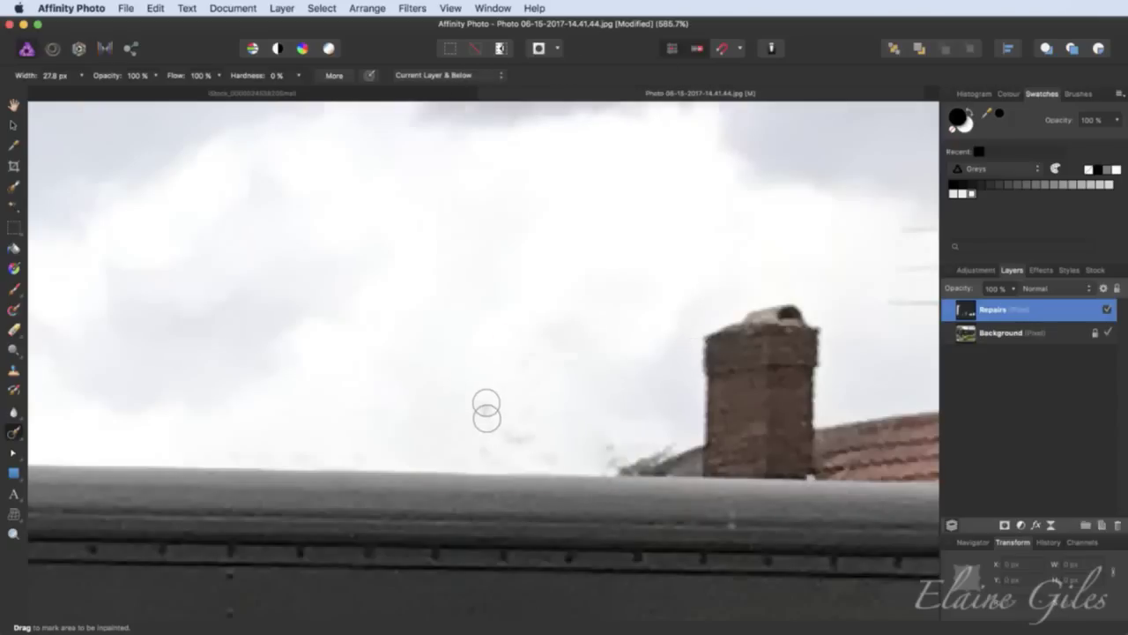
{"action": "mouse_move", "coordinate": [488, 404]}
{"action": "left_mouse_down"}
{"action": "mouse_move", "coordinate": [477, 454]}
{"action": "mouse_move", "coordinate": [536, 446]}
{"action": "left_mouse_up"}
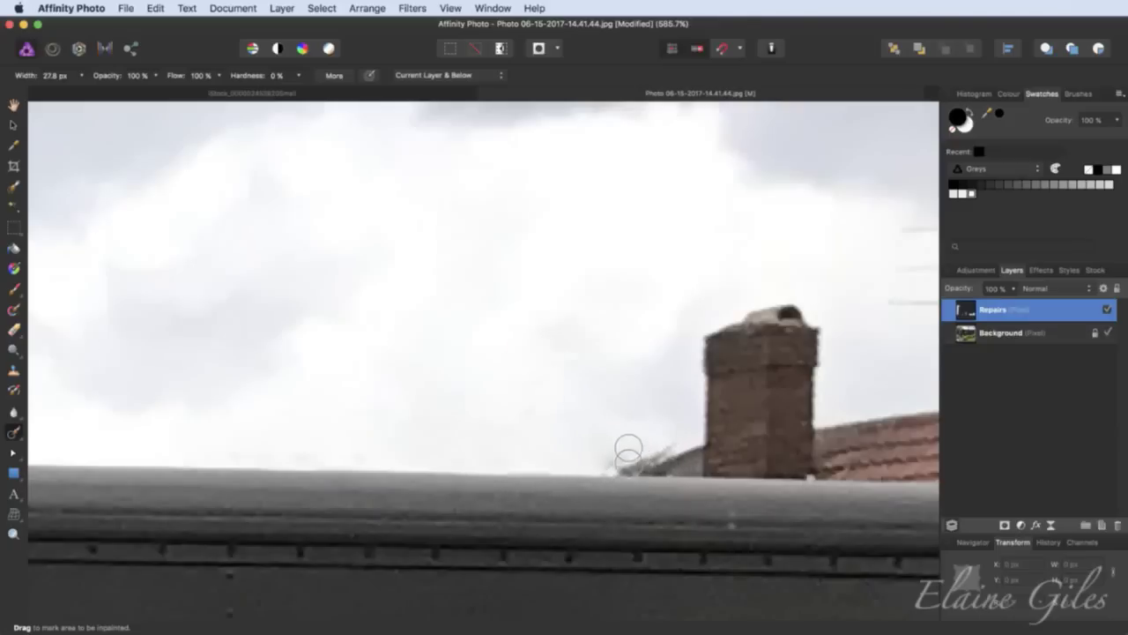
{"action": "mouse_move", "coordinate": [604, 474]}
{"action": "left_mouse_down"}
{"action": "mouse_move", "coordinate": [699, 471]}
{"action": "mouse_move", "coordinate": [695, 453]}
{"action": "mouse_move", "coordinate": [627, 472]}
{"action": "left_mouse_up"}
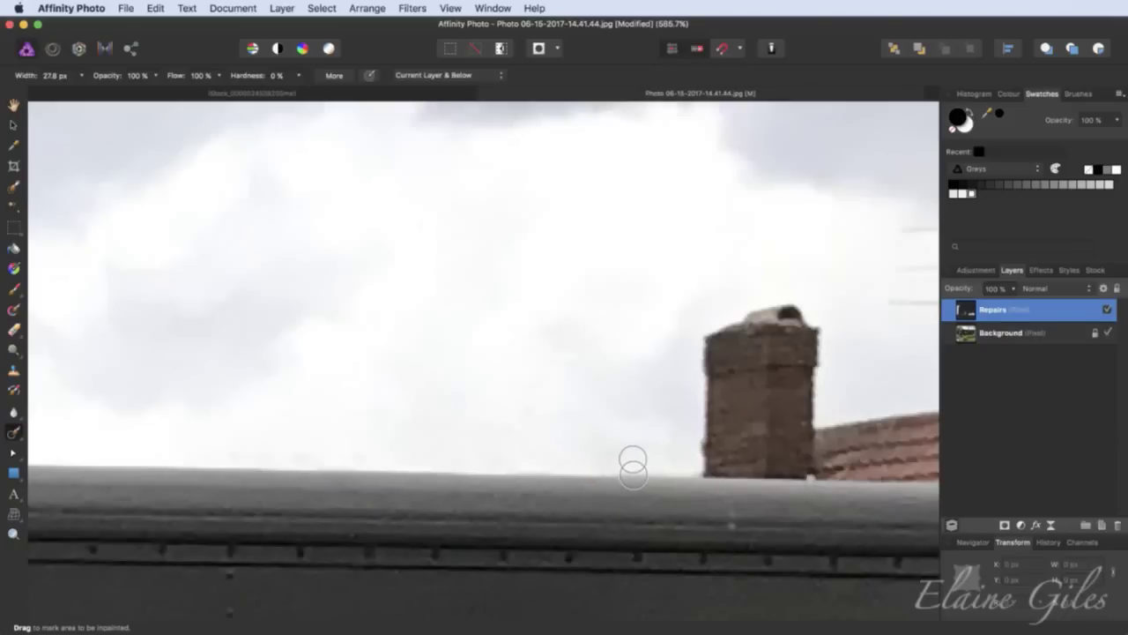
- Inpaint the TV aerial above the small chimney on the house behind the van
{"action": "key", "text": "super+0"}
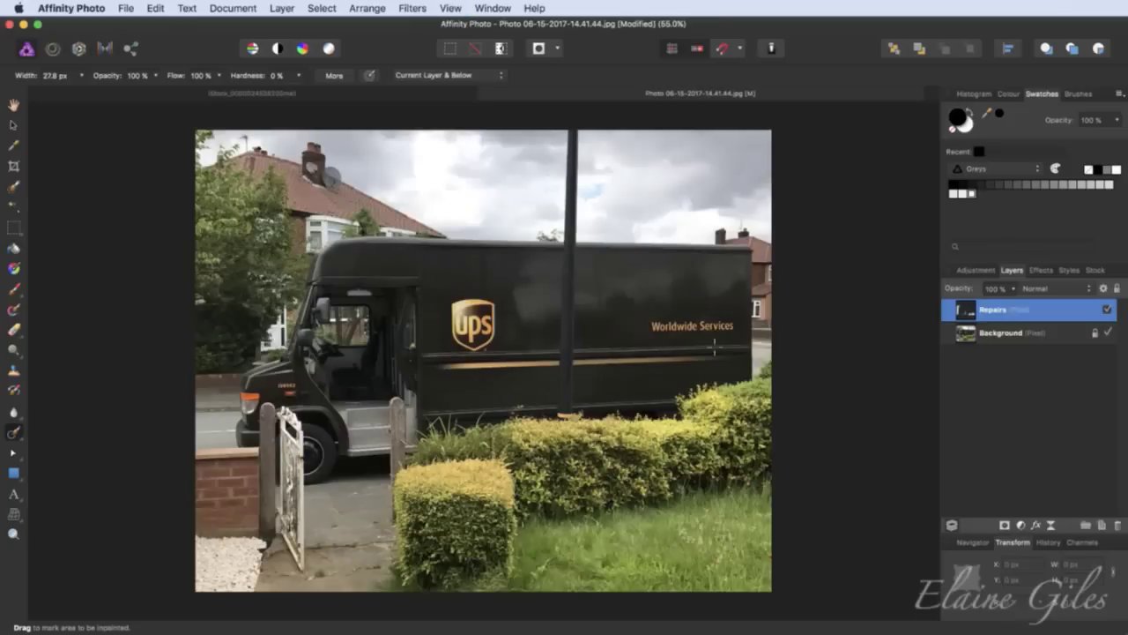
{"action": "scroll", "coordinate": [749, 233], "scroll_direction": "up", "scroll_amount": 3}
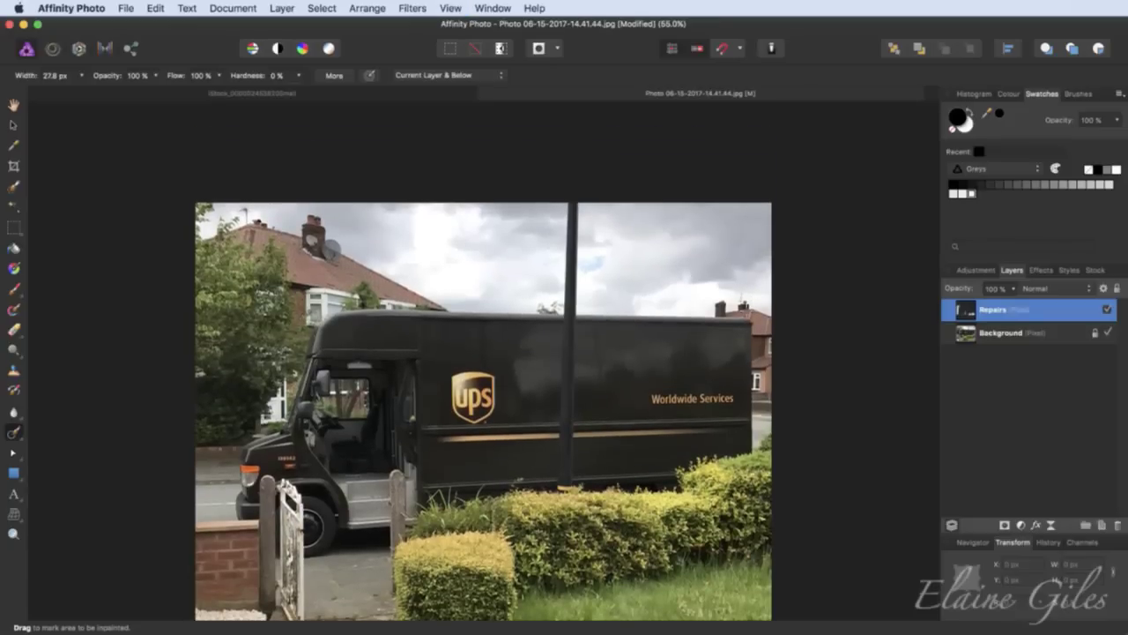
{"action": "scroll", "coordinate": [763, 323], "scroll_direction": "down", "scroll_amount": 2}
{"action": "scroll", "coordinate": [763, 322], "scroll_direction": "up", "scroll_amount": 10}
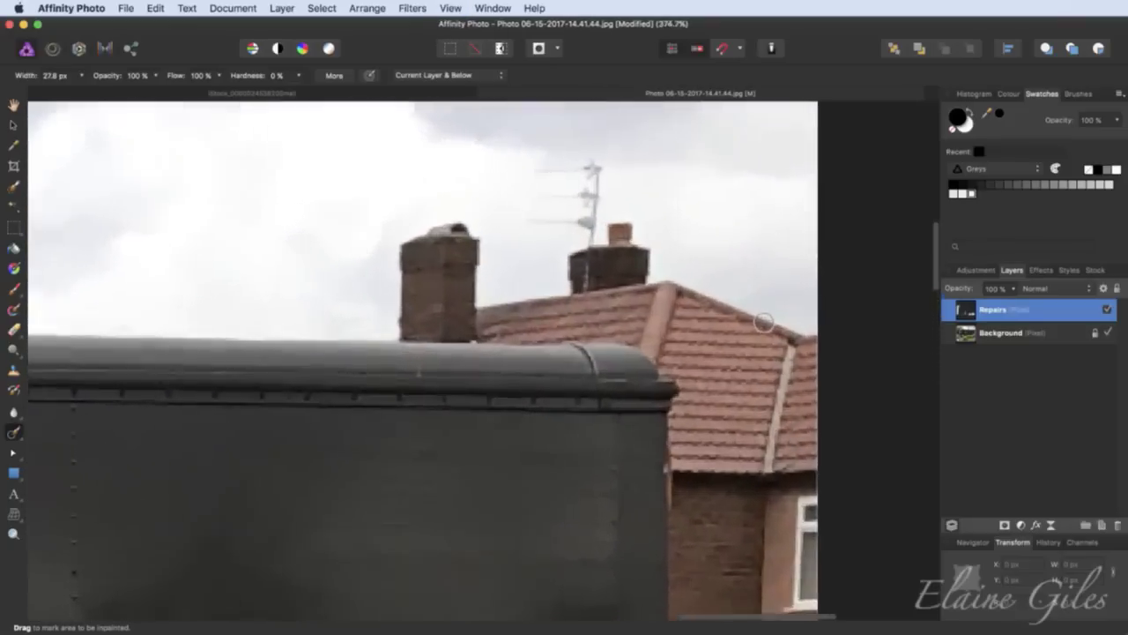
{"action": "scroll", "coordinate": [763, 323], "scroll_direction": "up", "scroll_amount": 3}
{"action": "scroll", "coordinate": [595, 213], "scroll_direction": "up", "scroll_amount": 3}
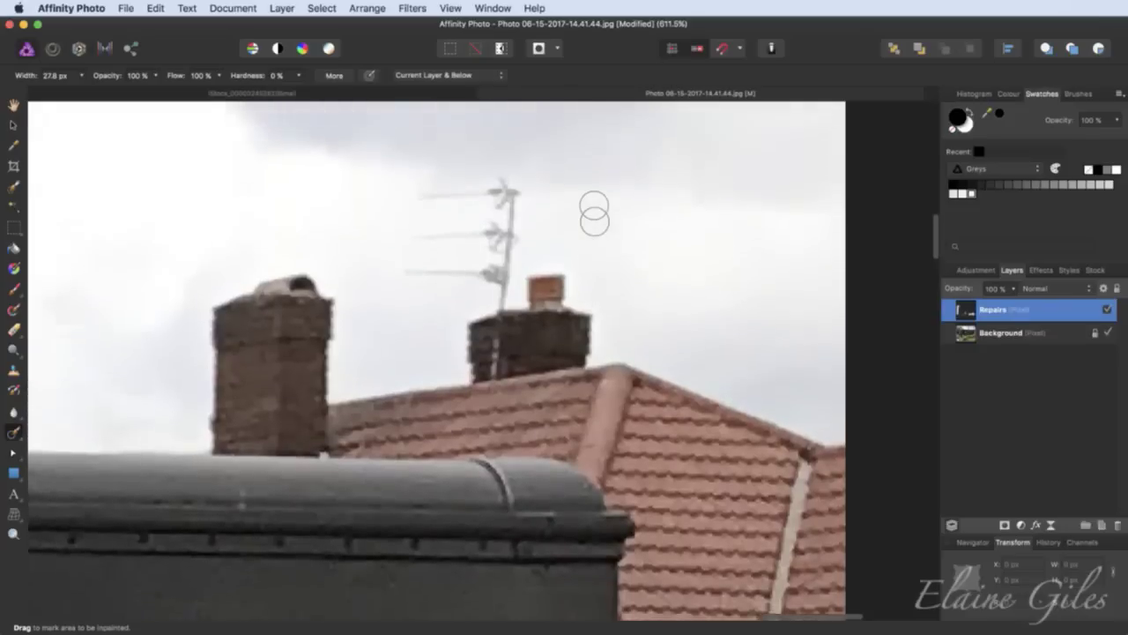
{"action": "scroll", "coordinate": [594, 214], "scroll_direction": "up", "scroll_amount": 1}
{"action": "mouse_move", "coordinate": [515, 210]}
{"action": "left_mouse_down"}
{"action": "mouse_move", "coordinate": [417, 209]}
{"action": "mouse_move", "coordinate": [526, 204]}
{"action": "mouse_move", "coordinate": [497, 311]}
{"action": "mouse_move", "coordinate": [491, 279]}
{"action": "mouse_move", "coordinate": [406, 282]}
{"action": "mouse_move", "coordinate": [420, 292]}
{"action": "mouse_move", "coordinate": [502, 256]}
{"action": "mouse_move", "coordinate": [477, 247]}
{"action": "mouse_move", "coordinate": [416, 257]}
{"action": "left_mouse_up"}
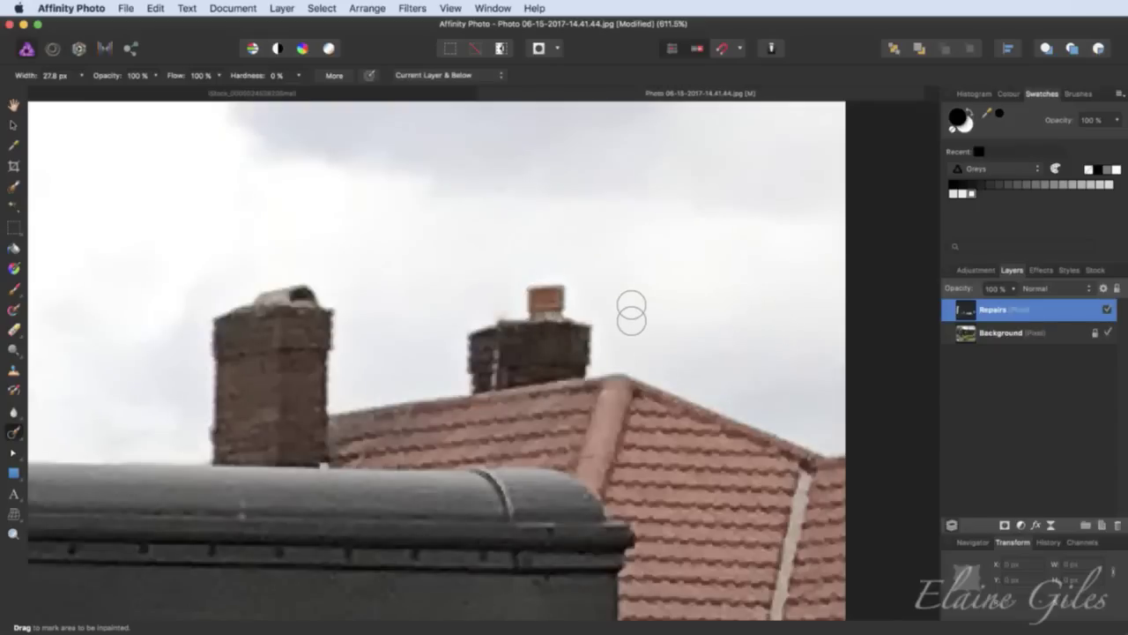
- Enlarge the brush to 226.4 px and inpaint the section of pole crossing the sky down to the van's roof
{"action": "key", "text": "super+0"}
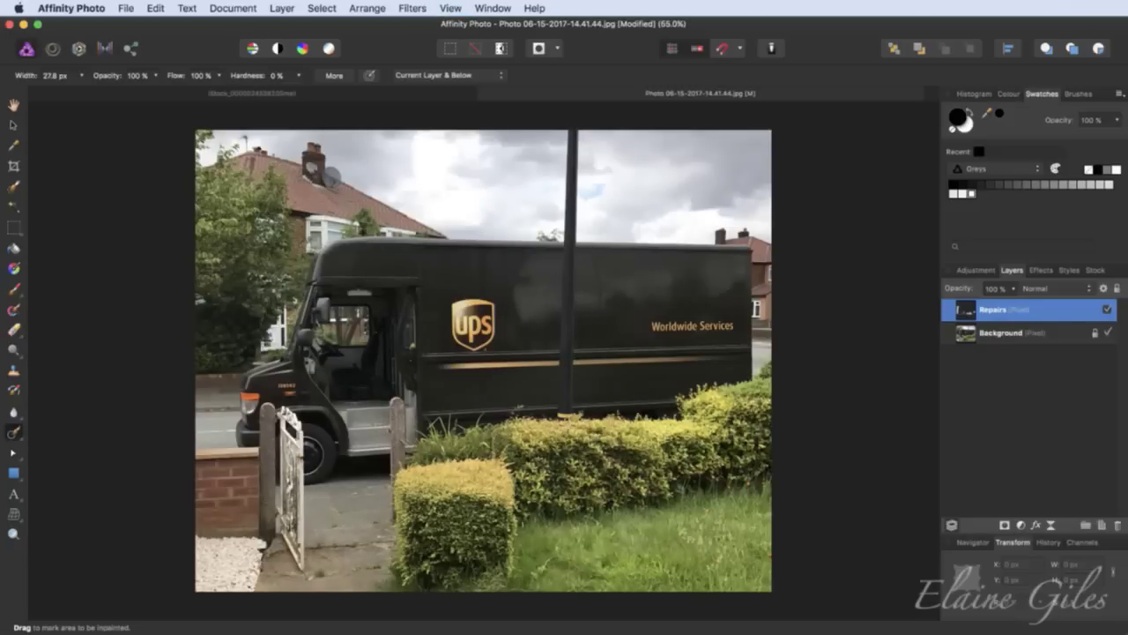
{"action": "scroll", "coordinate": [565, 424], "scroll_direction": "up", "scroll_amount": 10}
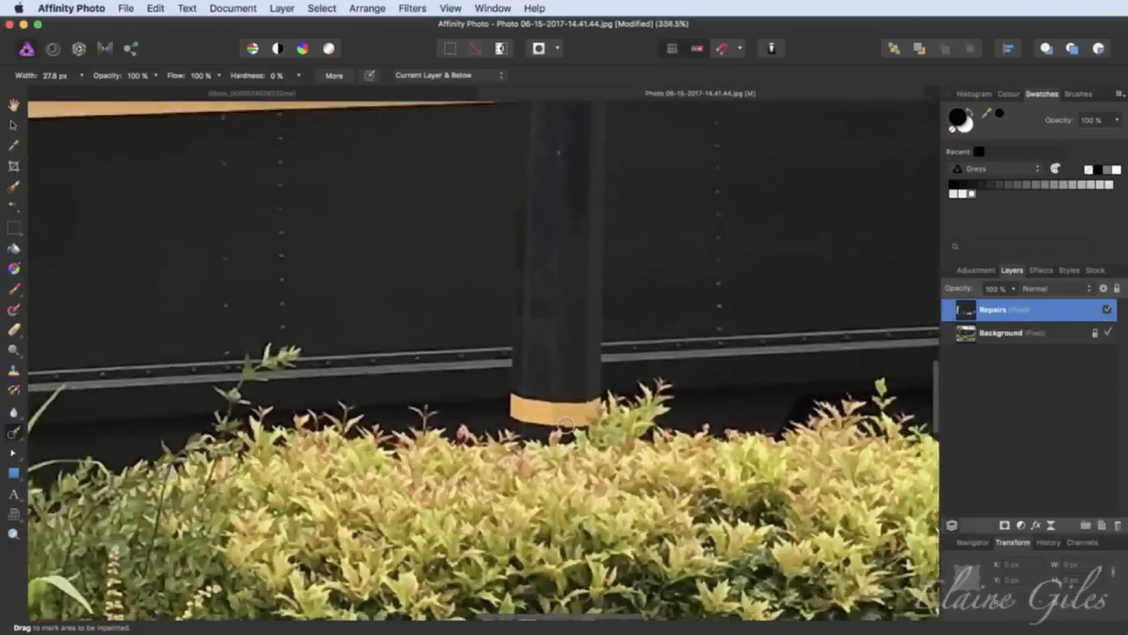
{"action": "scroll", "coordinate": [565, 426], "scroll_direction": "down", "scroll_amount": 10}
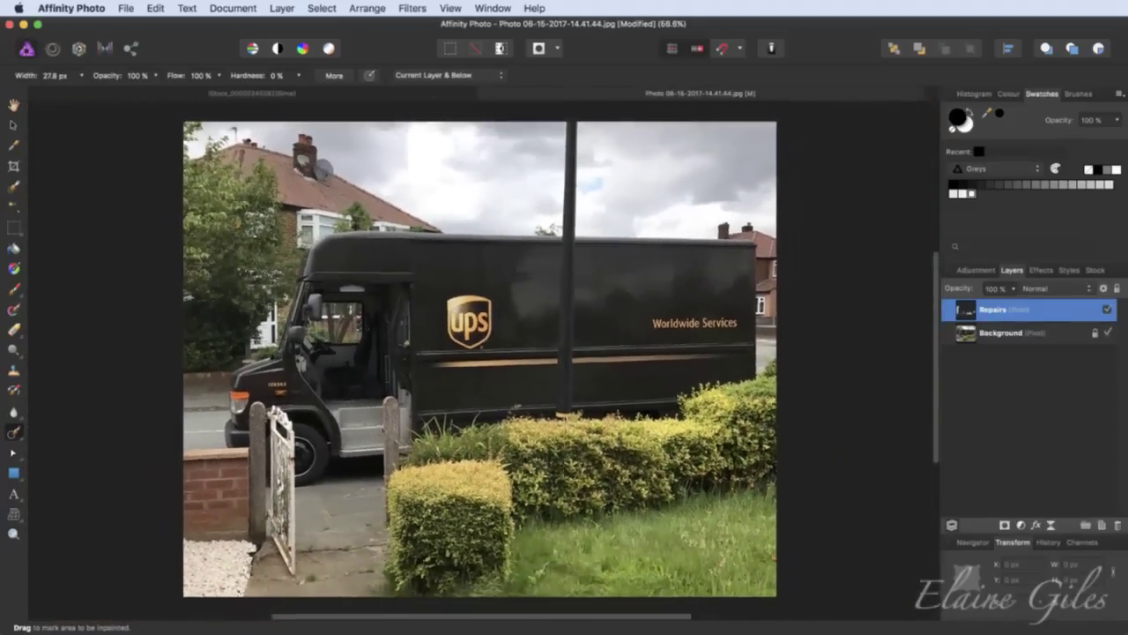
{"action": "scroll", "coordinate": [565, 426], "scroll_direction": "down", "scroll_amount": 1}
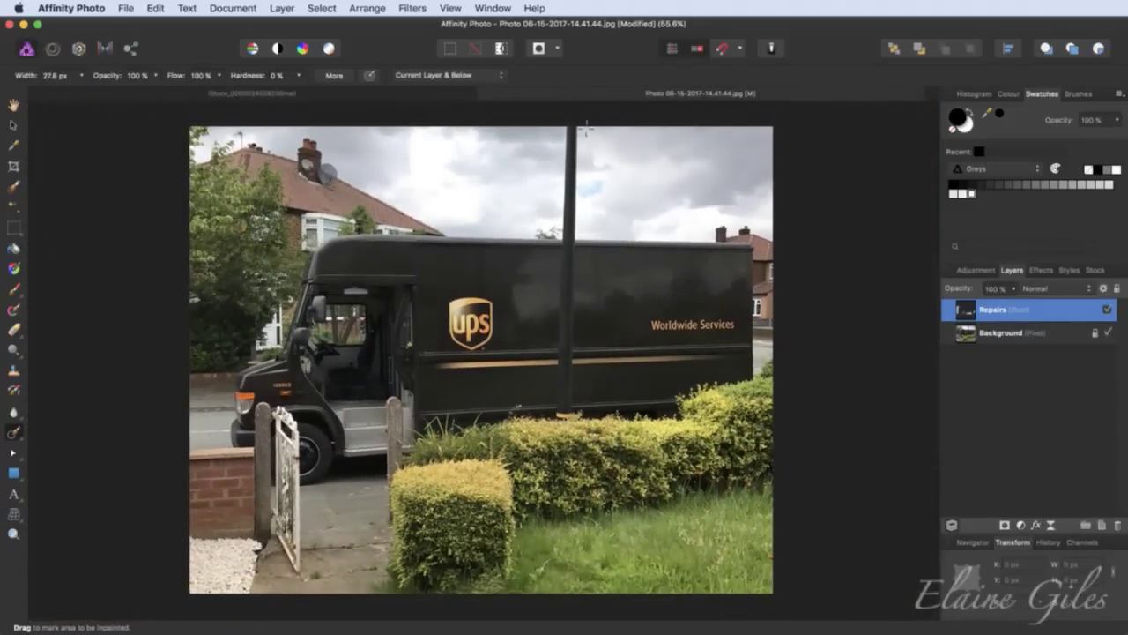
{"action": "scroll", "coordinate": [581, 130], "scroll_direction": "up", "scroll_amount": 5}
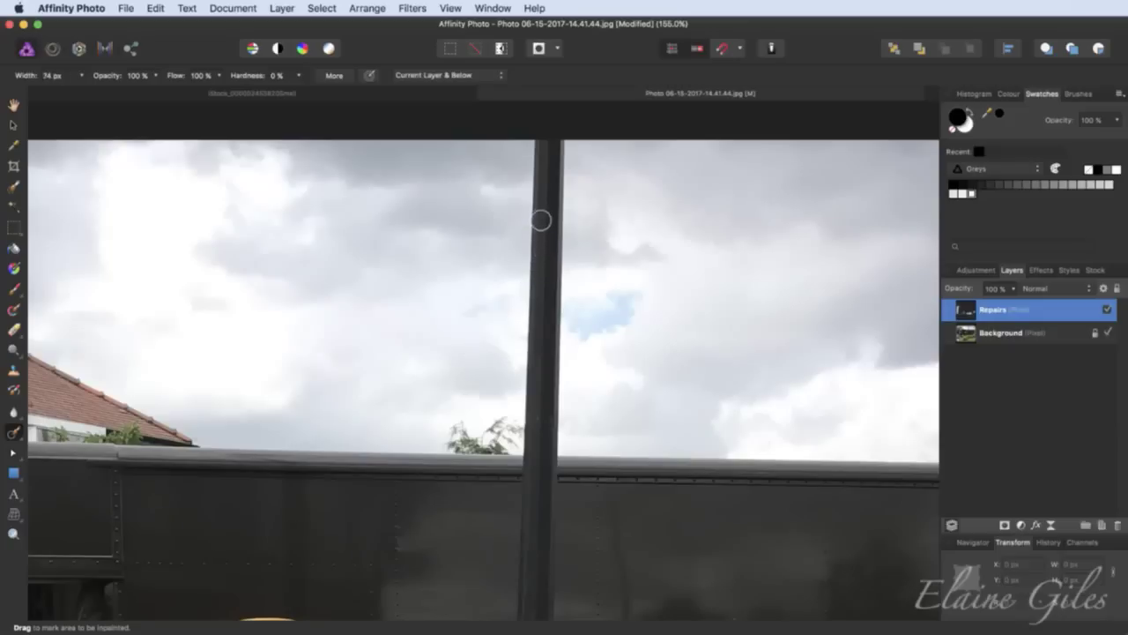
{"action": "key", "text": "bracketright"}
{"action": "key", "text": "bracketright"}
{"action": "key", "text": "bracketright"}
{"action": "key", "text": "bracketright"}
{"action": "key", "text": "bracketright"}
{"action": "key", "text": "bracketright"}
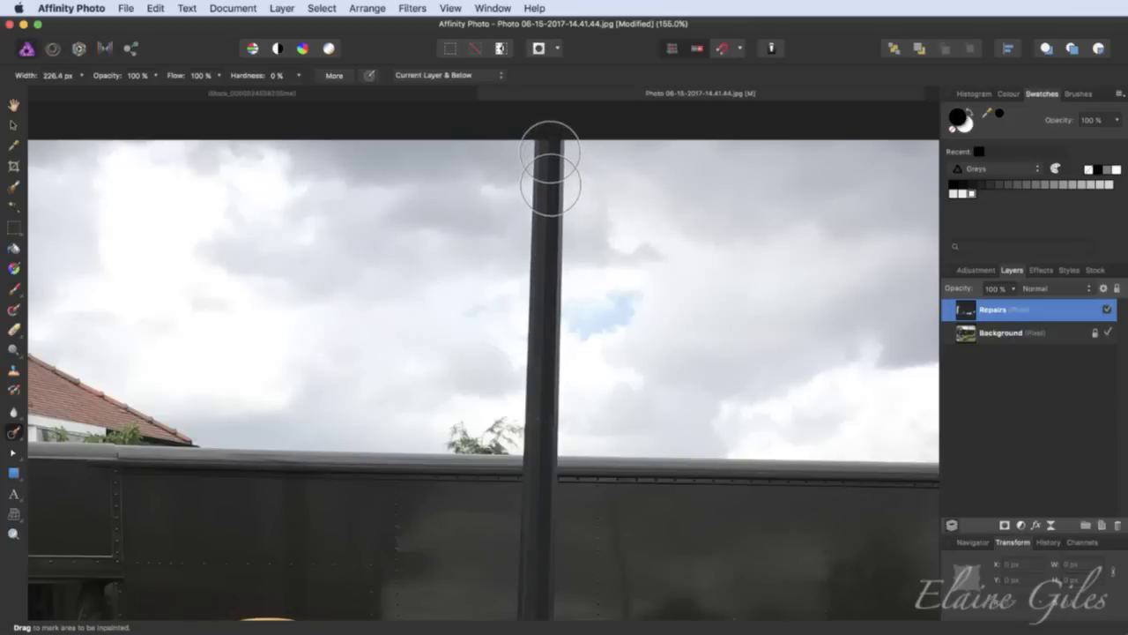
{"action": "mouse_move", "coordinate": [551, 167]}
{"action": "left_mouse_down"}
{"action": "mouse_move", "coordinate": [540, 488]}
{"action": "mouse_move", "coordinate": [536, 239]}
{"action": "left_mouse_up"}
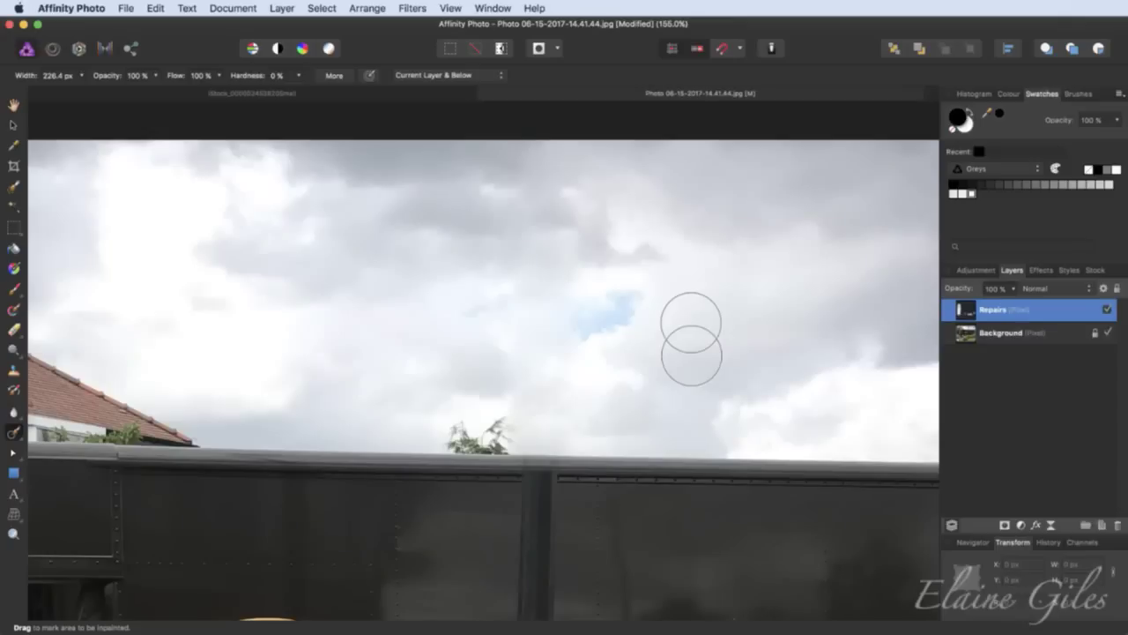
- Inpaint the treetop above the middle of the van's roof, clearing its remnants with the brush reduced to 61.7 px
{"action": "left_click_drag", "start_coordinate": [450, 435], "coordinate": [511, 436]}
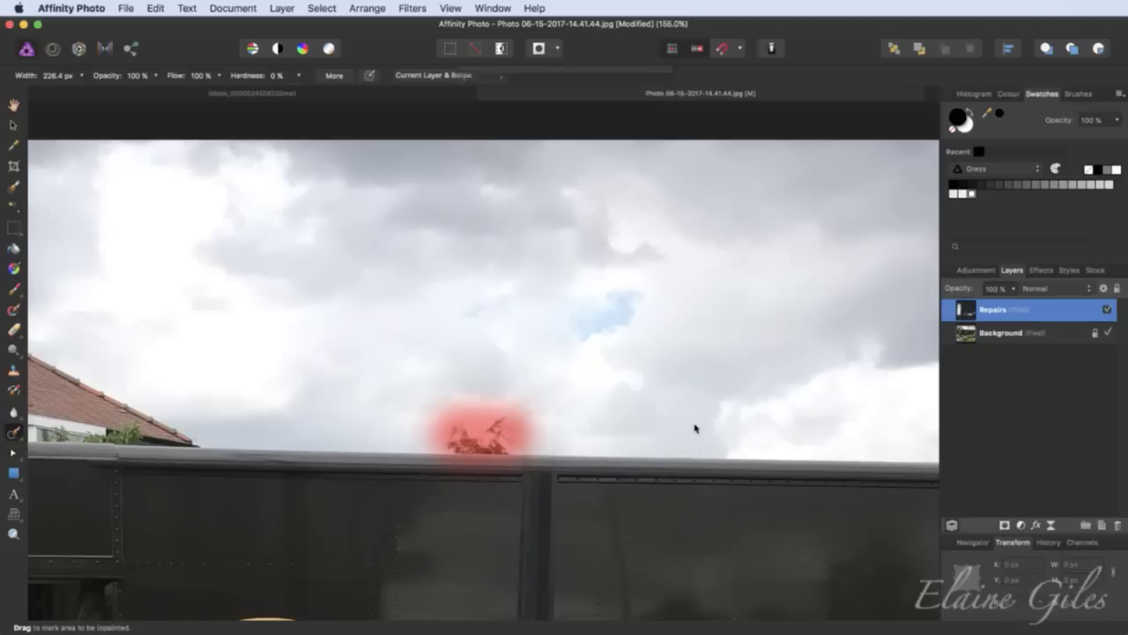
{"action": "key", "text": "bracketleft"}
{"action": "key", "text": "bracketleft"}
{"action": "key", "text": "bracketleft"}
{"action": "key", "text": "bracketleft"}
{"action": "key", "text": "bracketleft"}
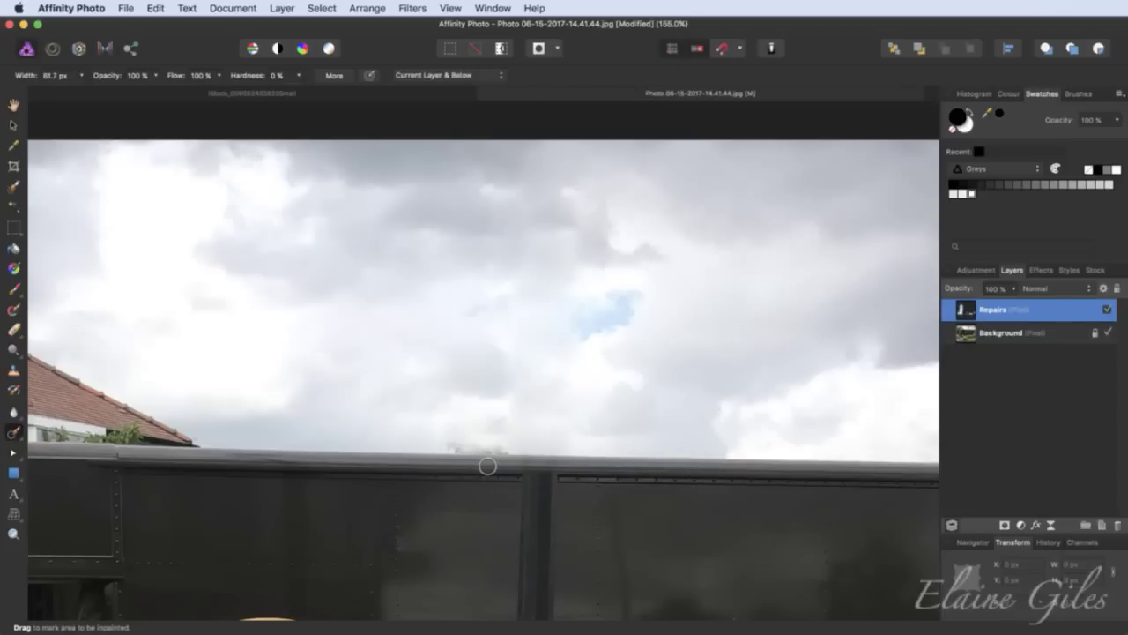
{"action": "scroll", "coordinate": [488, 466], "scroll_direction": "up", "scroll_amount": 6}
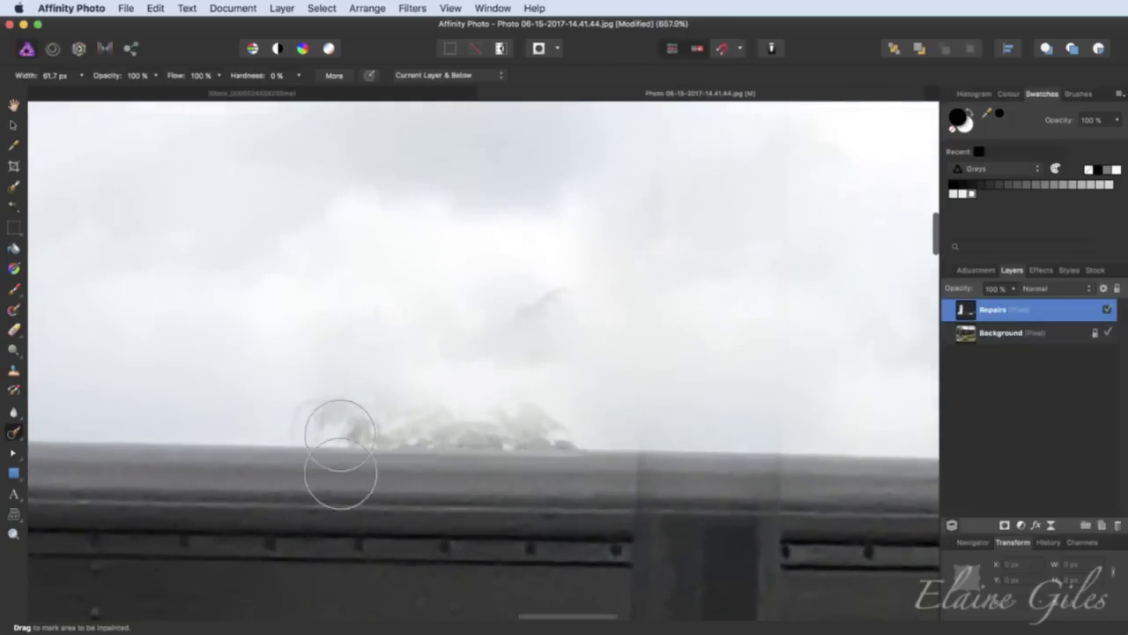
{"action": "mouse_move", "coordinate": [297, 444]}
{"action": "left_mouse_down"}
{"action": "mouse_move", "coordinate": [566, 435]}
{"action": "mouse_move", "coordinate": [455, 405]}
{"action": "mouse_move", "coordinate": [467, 365]}
{"action": "mouse_move", "coordinate": [517, 323]}
{"action": "left_mouse_up"}
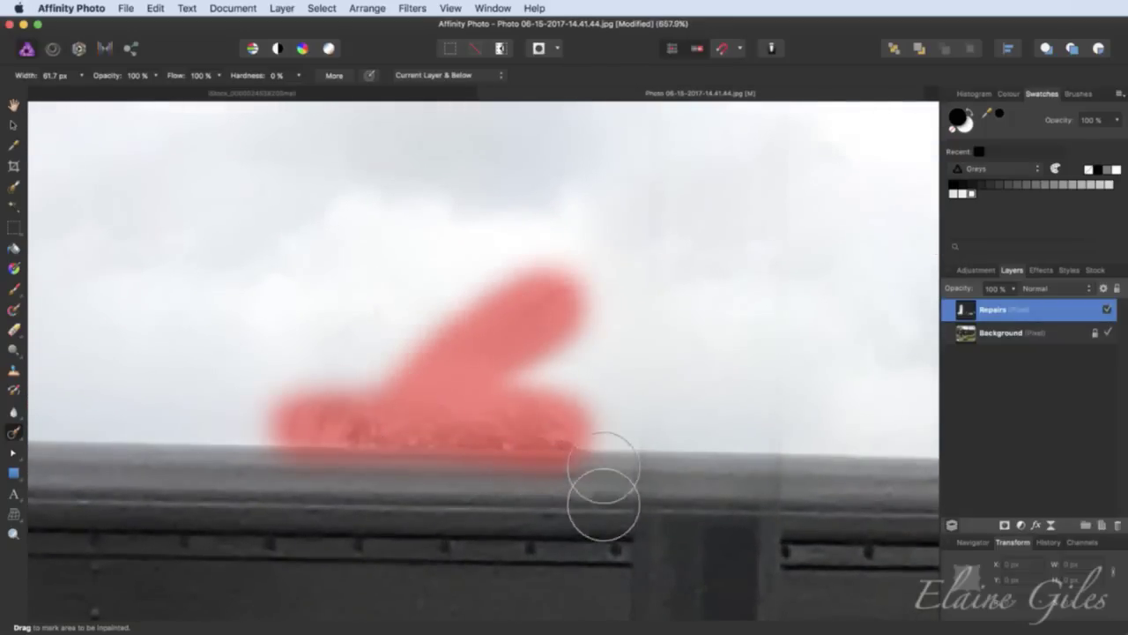
{"action": "left_click", "coordinate": [360, 315]}
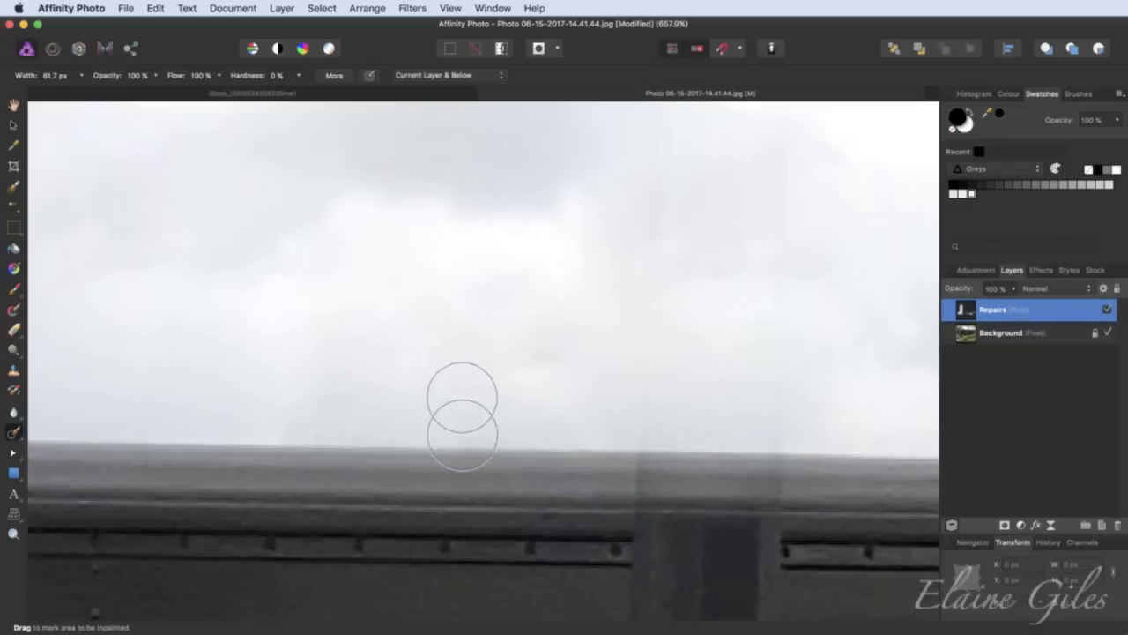
- Inpaint the streaky patch of sky just above the van's roof where the pole stood
{"action": "mouse_move", "coordinate": [653, 425]}
{"action": "left_mouse_down"}
{"action": "mouse_move", "coordinate": [773, 437]}
{"action": "mouse_move", "coordinate": [784, 149]}
{"action": "mouse_move", "coordinate": [672, 152]}
{"action": "mouse_move", "coordinate": [648, 168]}
{"action": "mouse_move", "coordinate": [644, 409]}
{"action": "mouse_move", "coordinate": [716, 398]}
{"action": "mouse_move", "coordinate": [716, 417]}
{"action": "mouse_move", "coordinate": [714, 171]}
{"action": "mouse_move", "coordinate": [669, 407]}
{"action": "mouse_move", "coordinate": [708, 208]}
{"action": "mouse_move", "coordinate": [739, 217]}
{"action": "mouse_move", "coordinate": [742, 388]}
{"action": "left_mouse_up"}
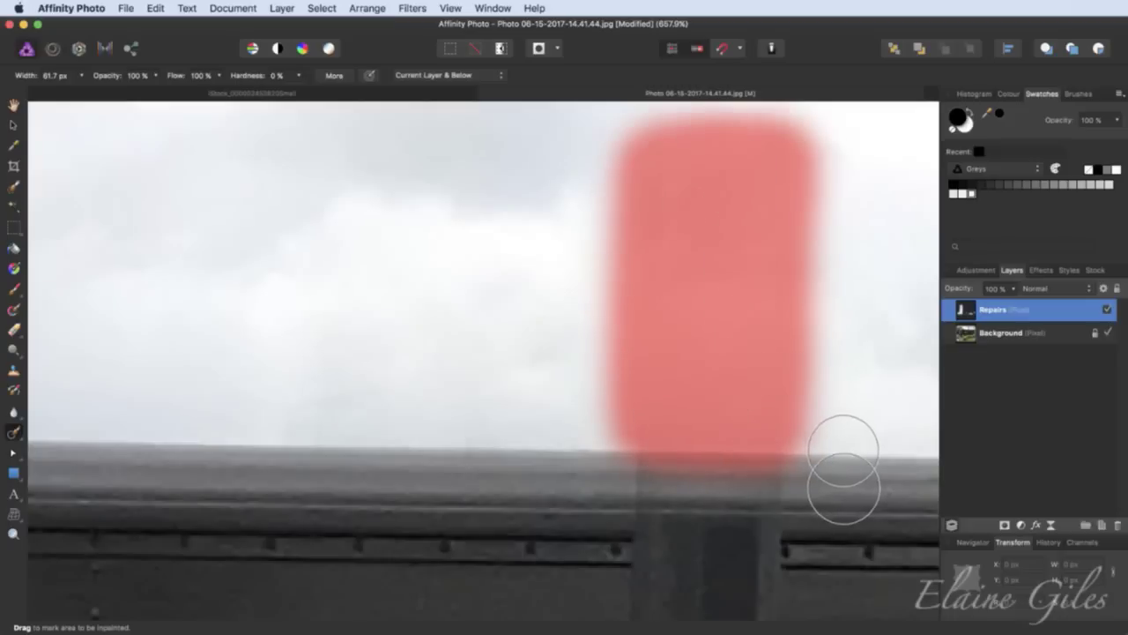
{"action": "scroll", "coordinate": [846, 467], "scroll_direction": "down", "scroll_amount": 5}
{"action": "scroll", "coordinate": [819, 450], "scroll_direction": "right", "scroll_amount": 5}
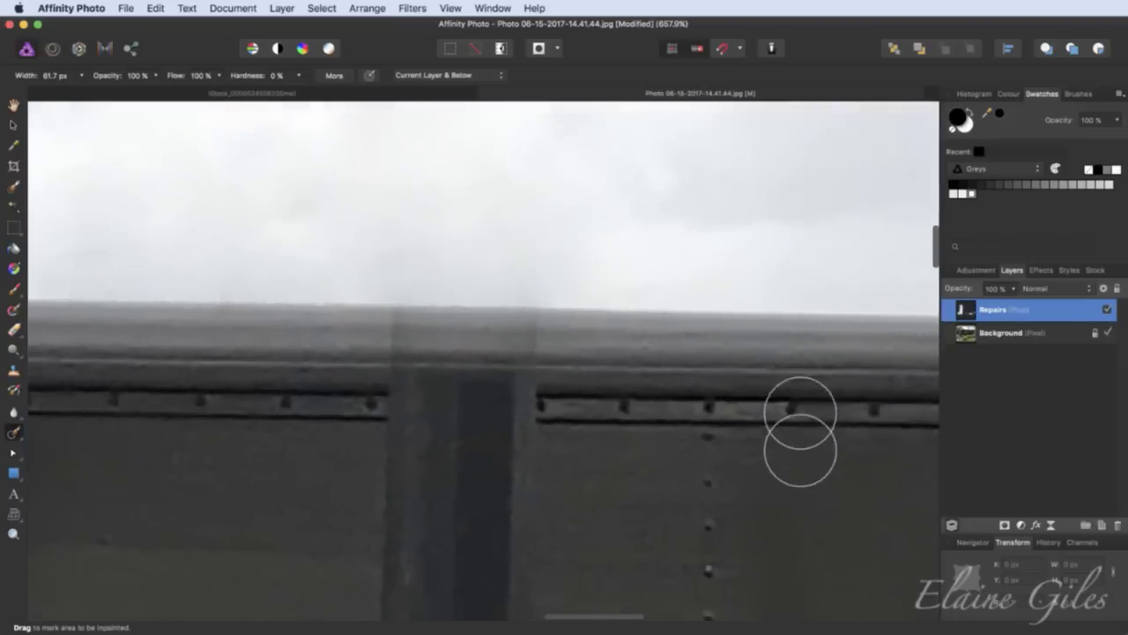
{"action": "key", "text": "super+0"}
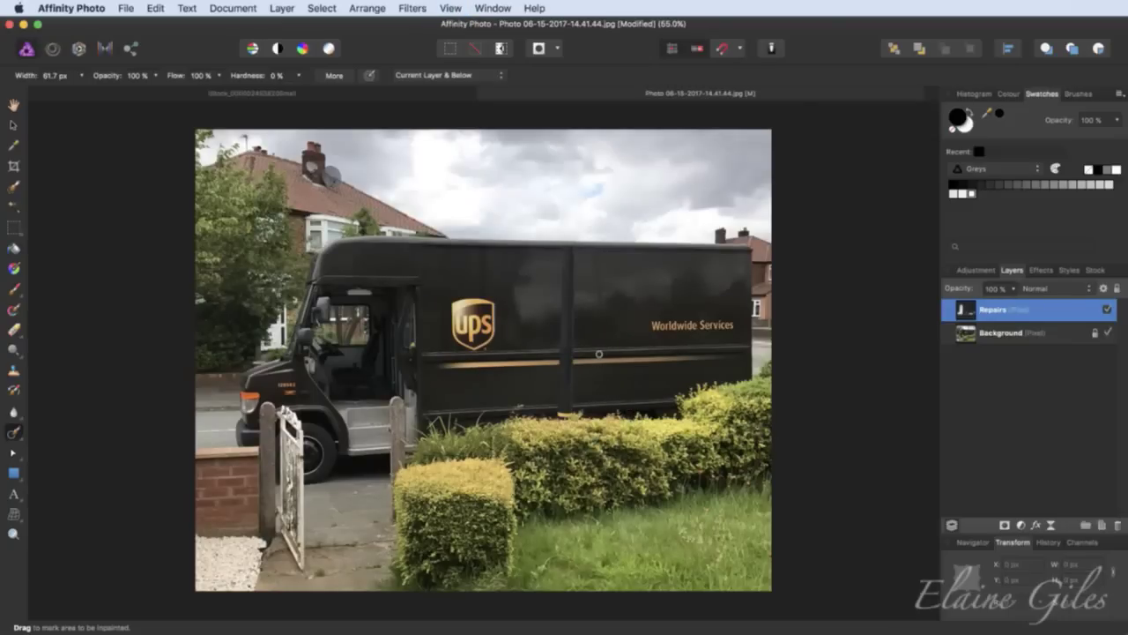
- Enlarge the brush to 142.7 px and inpaint the pole on the van's side from the roof edge through the gold stripe
{"action": "scroll", "coordinate": [592, 329], "scroll_direction": "up", "scroll_amount": 5}
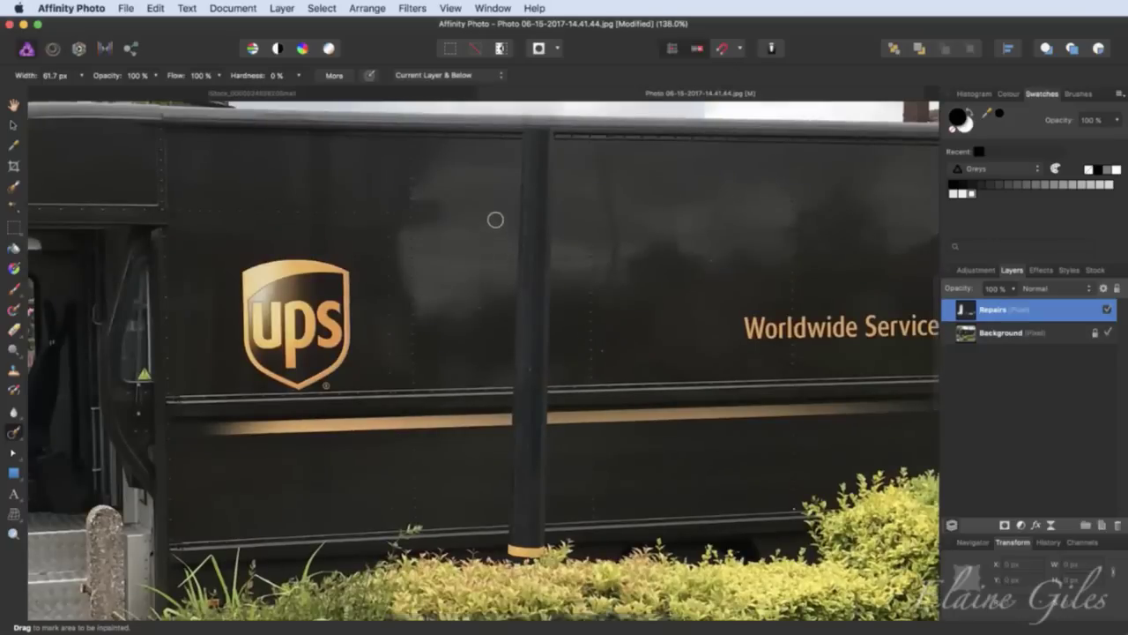
{"action": "key", "text": "bracketright"}
{"action": "key", "text": "bracketright"}
{"action": "key", "text": "bracketright"}
{"action": "key", "text": "bracketright"}
{"action": "mouse_move", "coordinate": [528, 128]}
{"action": "left_mouse_down"}
{"action": "mouse_move", "coordinate": [529, 170]}
{"action": "mouse_move", "coordinate": [529, 132]}
{"action": "mouse_move", "coordinate": [548, 148]}
{"action": "mouse_move", "coordinate": [541, 231]}
{"action": "mouse_move", "coordinate": [538, 173]}
{"action": "mouse_move", "coordinate": [528, 233]}
{"action": "mouse_move", "coordinate": [527, 254]}
{"action": "mouse_move", "coordinate": [531, 222]}
{"action": "mouse_move", "coordinate": [529, 353]}
{"action": "mouse_move", "coordinate": [532, 241]}
{"action": "mouse_move", "coordinate": [539, 259]}
{"action": "mouse_move", "coordinate": [521, 428]}
{"action": "mouse_move", "coordinate": [521, 414]}
{"action": "mouse_move", "coordinate": [532, 425]}
{"action": "mouse_move", "coordinate": [534, 378]}
{"action": "mouse_move", "coordinate": [534, 415]}
{"action": "mouse_move", "coordinate": [527, 369]}
{"action": "left_mouse_up"}
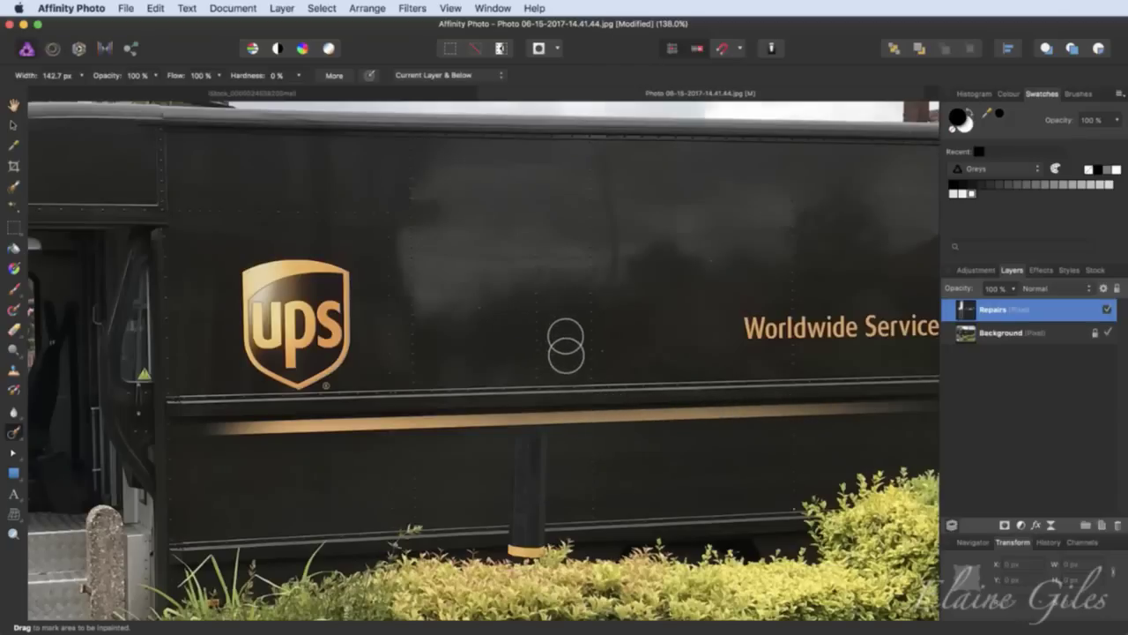
- Inpaint the remaining lower section of the pole, including its yellow band, between the gold stripe and the hedge
{"action": "scroll", "coordinate": [572, 351], "scroll_direction": "up", "scroll_amount": 2}
{"action": "scroll", "coordinate": [572, 350], "scroll_direction": "up", "scroll_amount": 3}
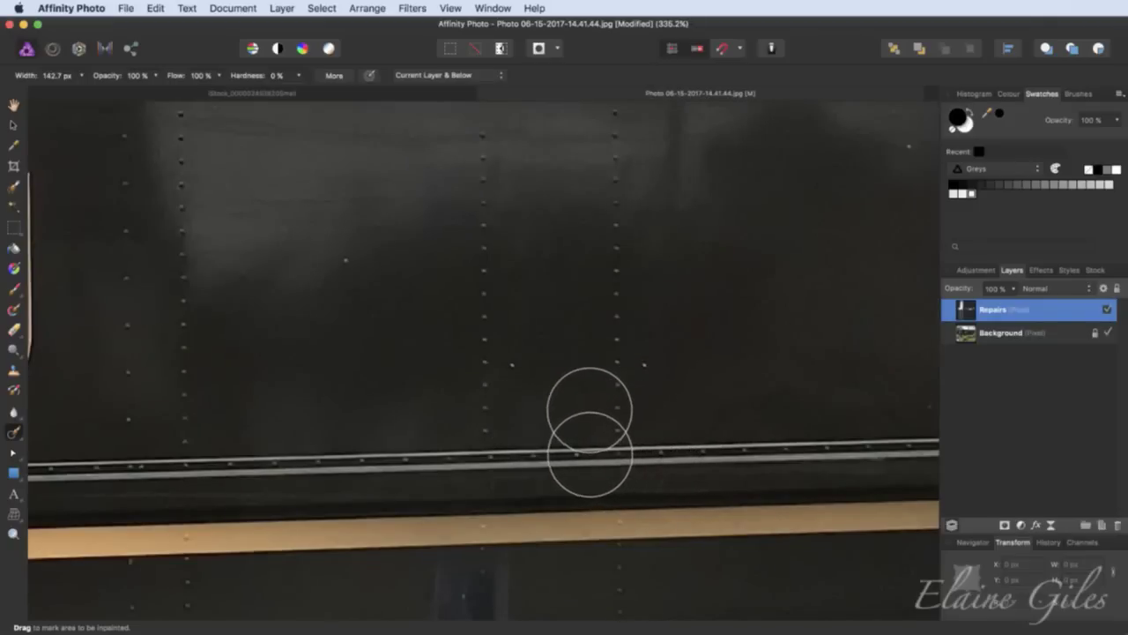
{"action": "scroll", "coordinate": [592, 432], "scroll_direction": "down", "scroll_amount": 5}
{"action": "scroll", "coordinate": [590, 430], "scroll_direction": "down", "scroll_amount": 3}
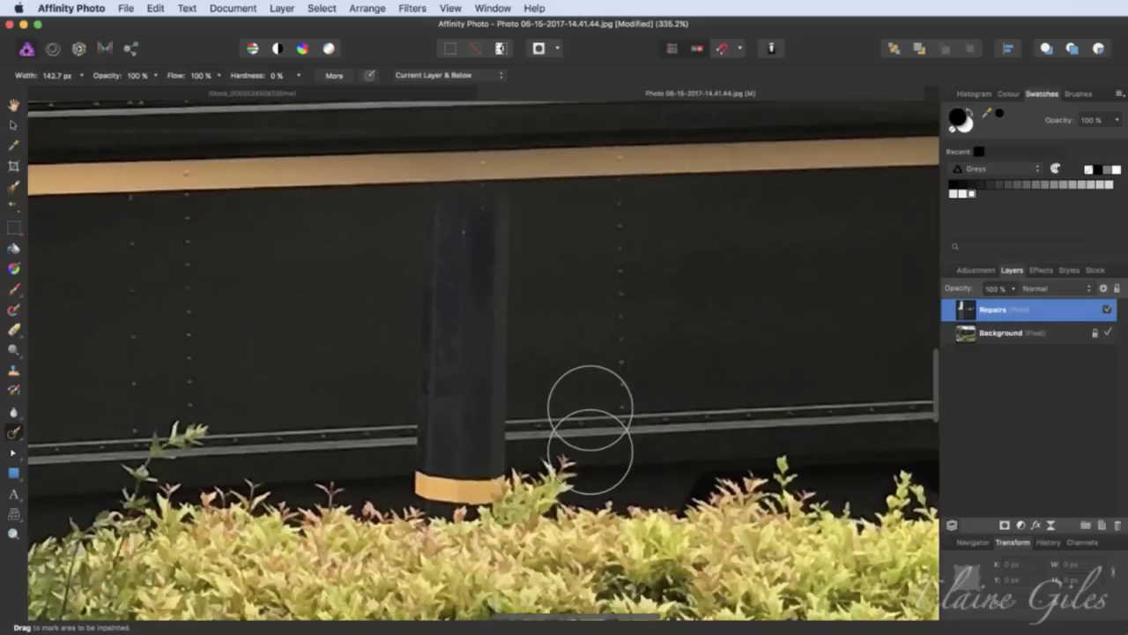
{"action": "mouse_move", "coordinate": [443, 205]}
{"action": "left_mouse_down"}
{"action": "mouse_move", "coordinate": [433, 473]}
{"action": "mouse_move", "coordinate": [456, 498]}
{"action": "mouse_move", "coordinate": [479, 427]}
{"action": "mouse_move", "coordinate": [499, 214]}
{"action": "mouse_move", "coordinate": [486, 205]}
{"action": "mouse_move", "coordinate": [456, 217]}
{"action": "mouse_move", "coordinate": [438, 249]}
{"action": "mouse_move", "coordinate": [452, 494]}
{"action": "left_mouse_up"}
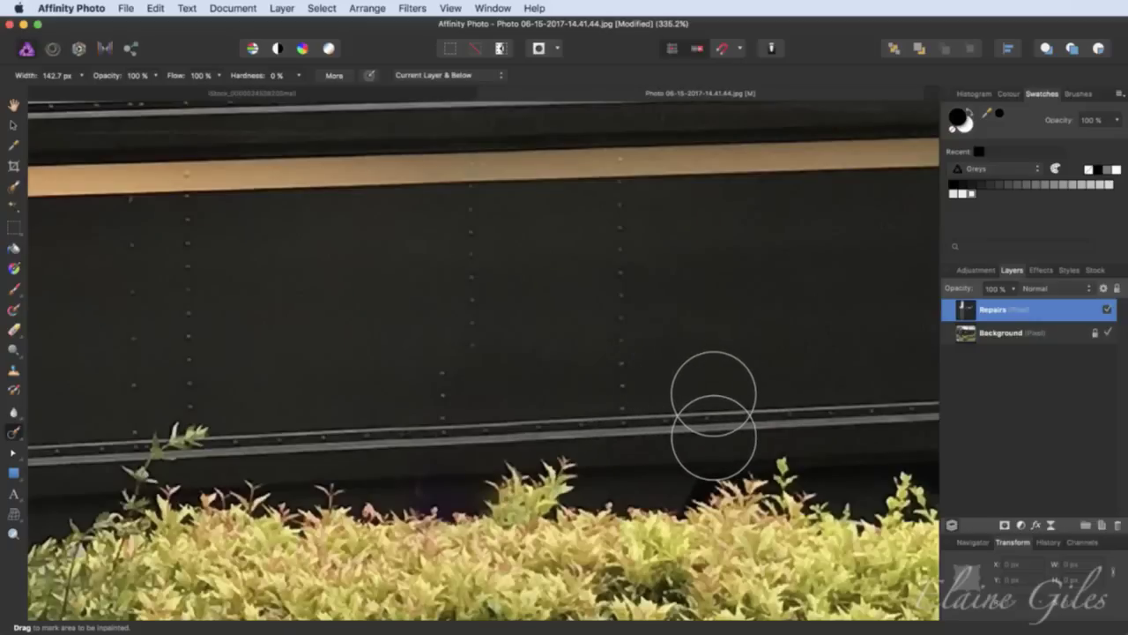
- Reduce the brush to 45.7 px and inpaint the misaligned rivets below the gold stripe and the smudge just above the hedge
{"action": "key", "text": "bracketleft"}
{"action": "key", "text": "bracketleft"}
{"action": "key", "text": "bracketleft"}
{"action": "key", "text": "bracketleft"}
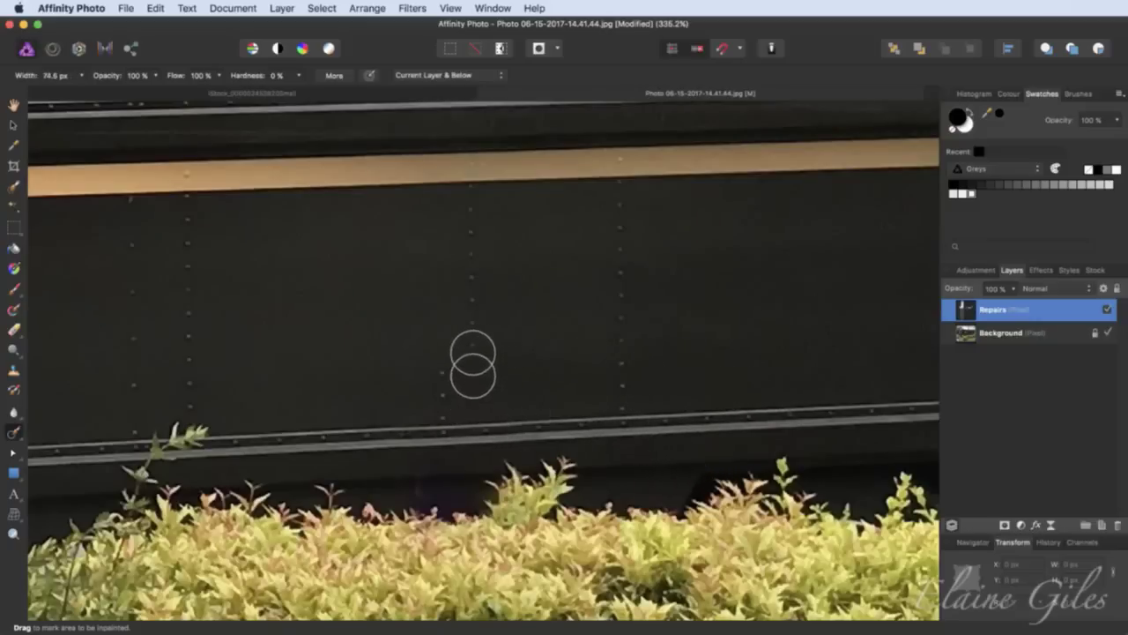
{"action": "key", "text": "bracketleft"}
{"action": "key", "text": "bracketleft"}
{"action": "key", "text": "bracketleft"}
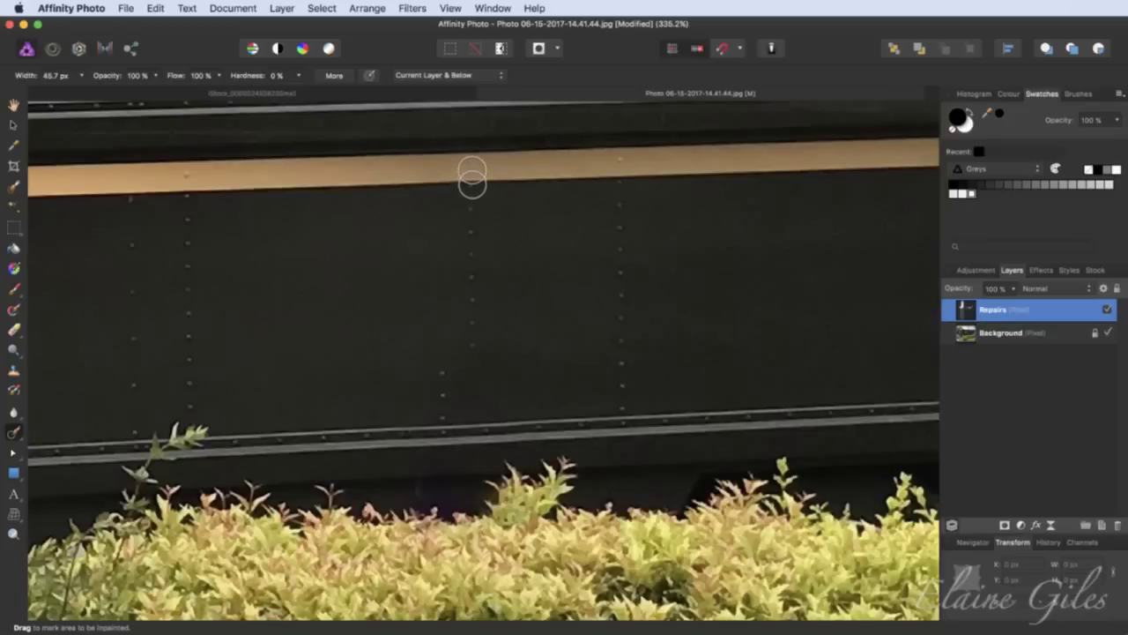
{"action": "mouse_move", "coordinate": [472, 177]}
{"action": "left_mouse_down"}
{"action": "mouse_move", "coordinate": [472, 351]}
{"action": "mouse_move", "coordinate": [442, 422]}
{"action": "left_mouse_up"}
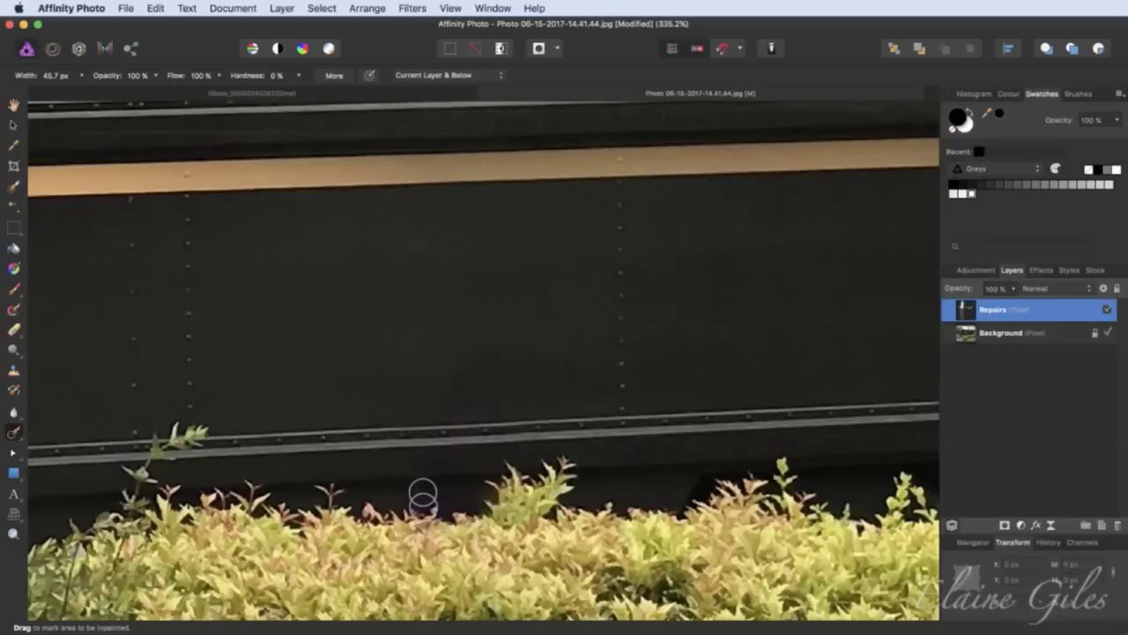
{"action": "mouse_move", "coordinate": [423, 498]}
{"action": "left_mouse_down"}
{"action": "mouse_move", "coordinate": [405, 473]}
{"action": "mouse_move", "coordinate": [430, 486]}
{"action": "left_mouse_up"}
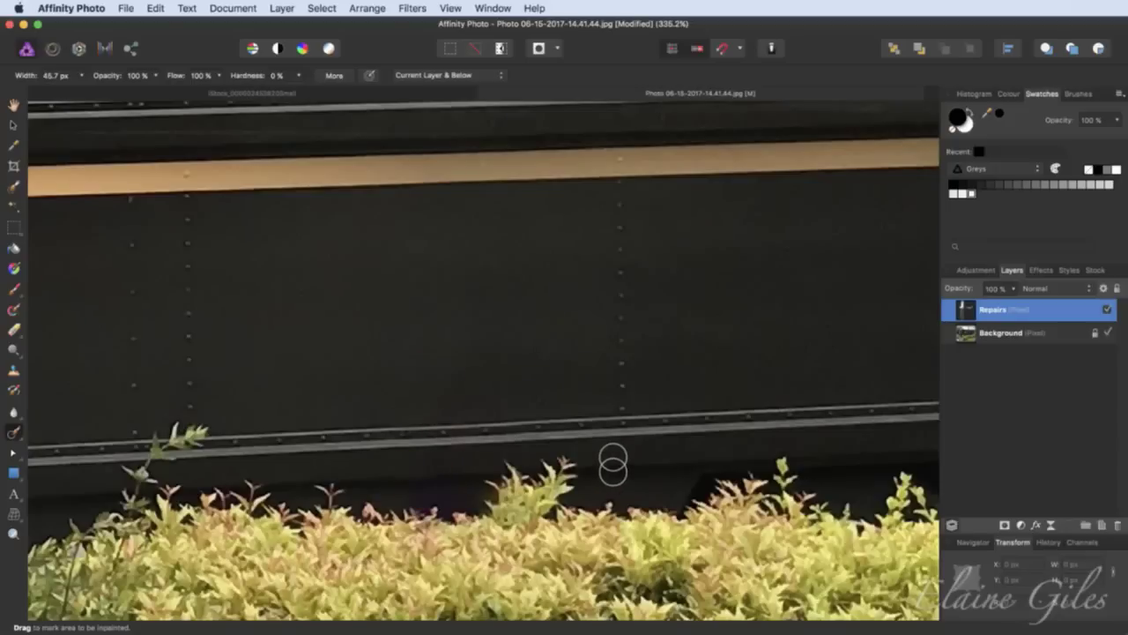
{"action": "key", "text": "super+0"}
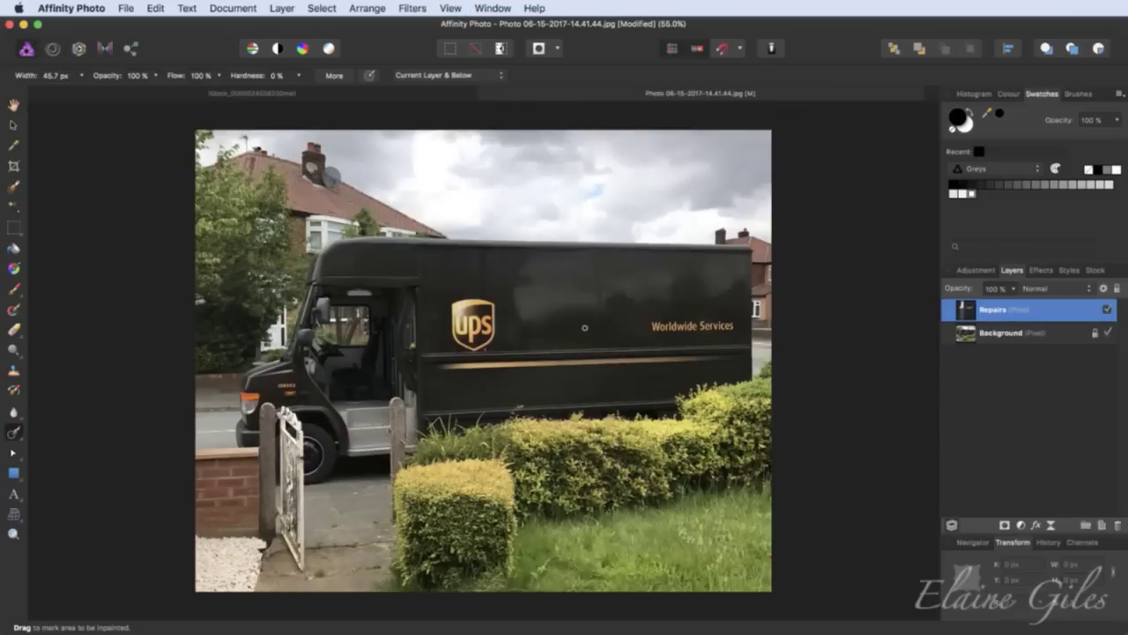
- Inpaint the stray specks and the incomplete rivet row on the van's panel between the UPS logo and the lettering
{"action": "scroll", "coordinate": [584, 328], "scroll_direction": "up", "scroll_amount": 5}
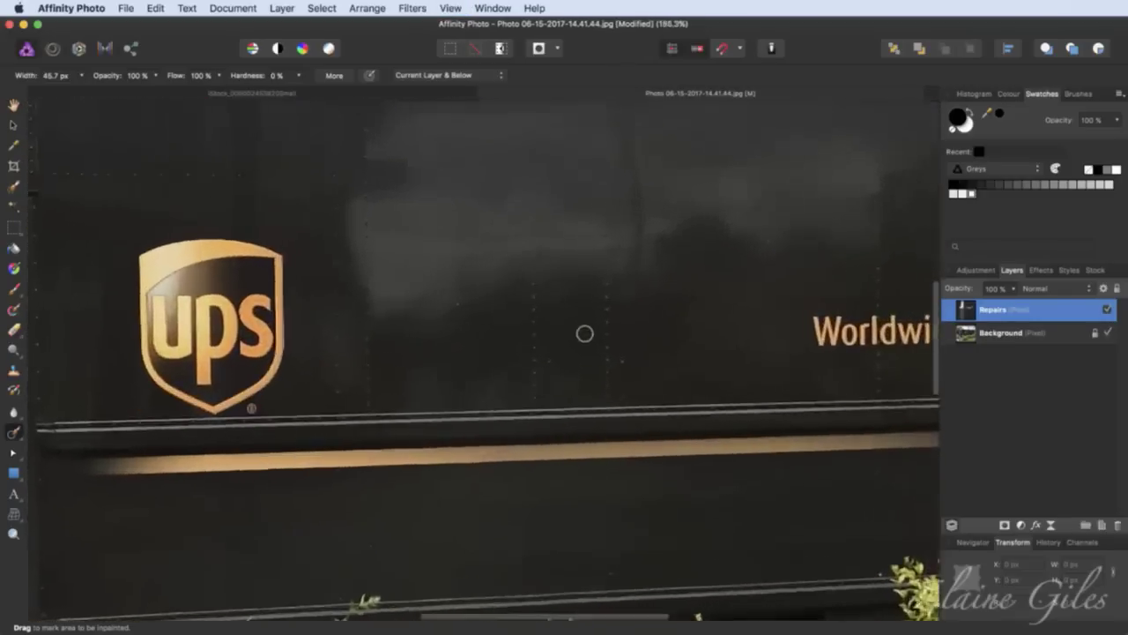
{"action": "left_click_drag", "start_coordinate": [398, 300], "coordinate": [391, 308]}
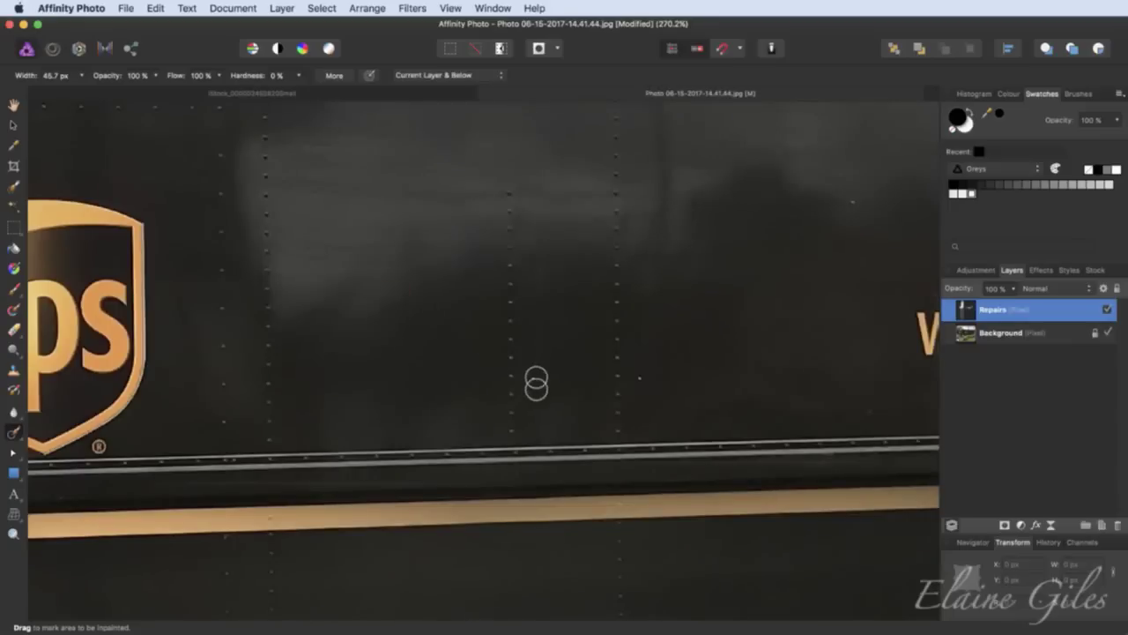
{"action": "left_click_drag", "start_coordinate": [528, 380], "coordinate": [545, 378]}
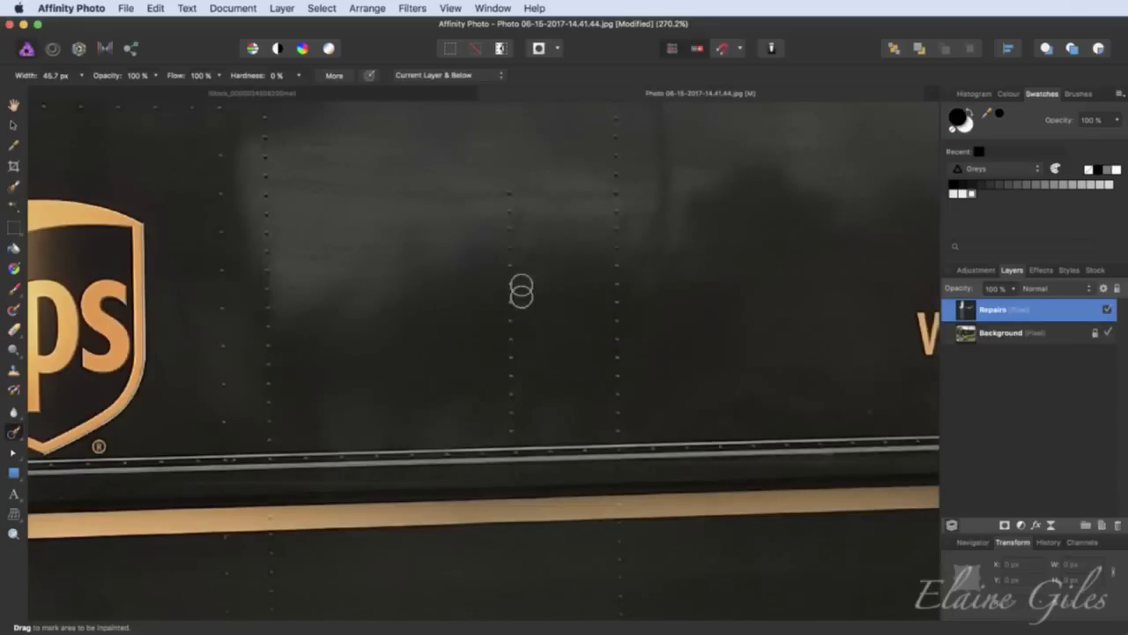
{"action": "mouse_move", "coordinate": [511, 186]}
{"action": "left_mouse_down"}
{"action": "mouse_move", "coordinate": [509, 436]}
{"action": "mouse_move", "coordinate": [512, 208]}
{"action": "mouse_move", "coordinate": [529, 256]}
{"action": "left_mouse_up"}
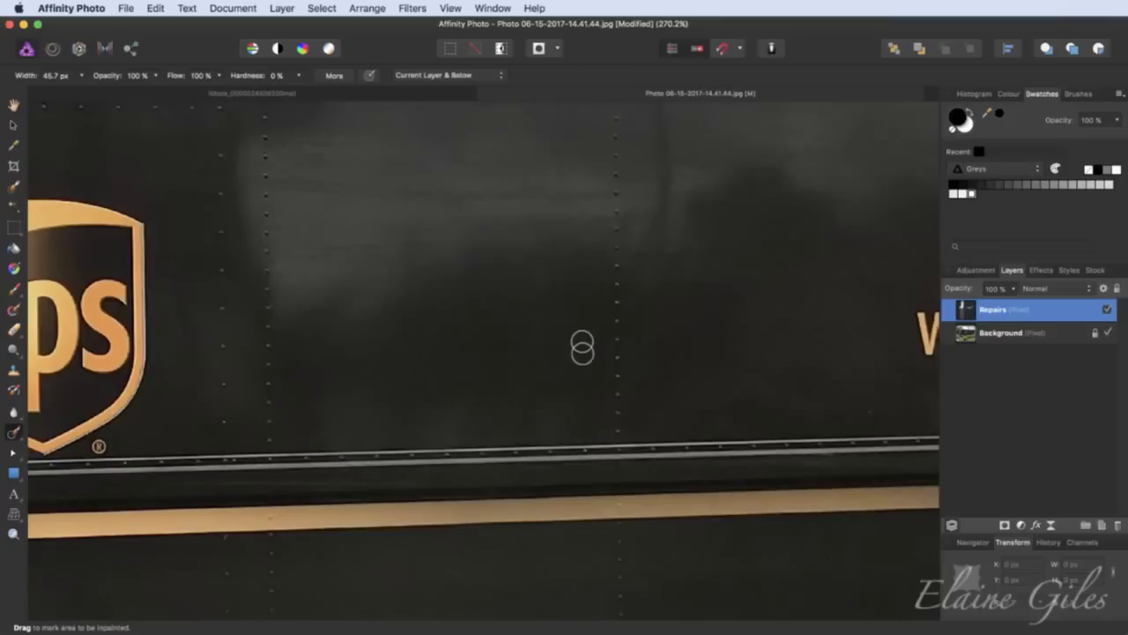
{"action": "mouse_move", "coordinate": [555, 353]}
{"action": "left_mouse_down"}
{"action": "mouse_move", "coordinate": [534, 362]}
{"action": "mouse_move", "coordinate": [549, 377]}
{"action": "mouse_move", "coordinate": [506, 382]}
{"action": "mouse_move", "coordinate": [512, 397]}
{"action": "left_mouse_up"}
{"action": "left_click_drag", "start_coordinate": [909, 414], "coordinate": [833, 422]}
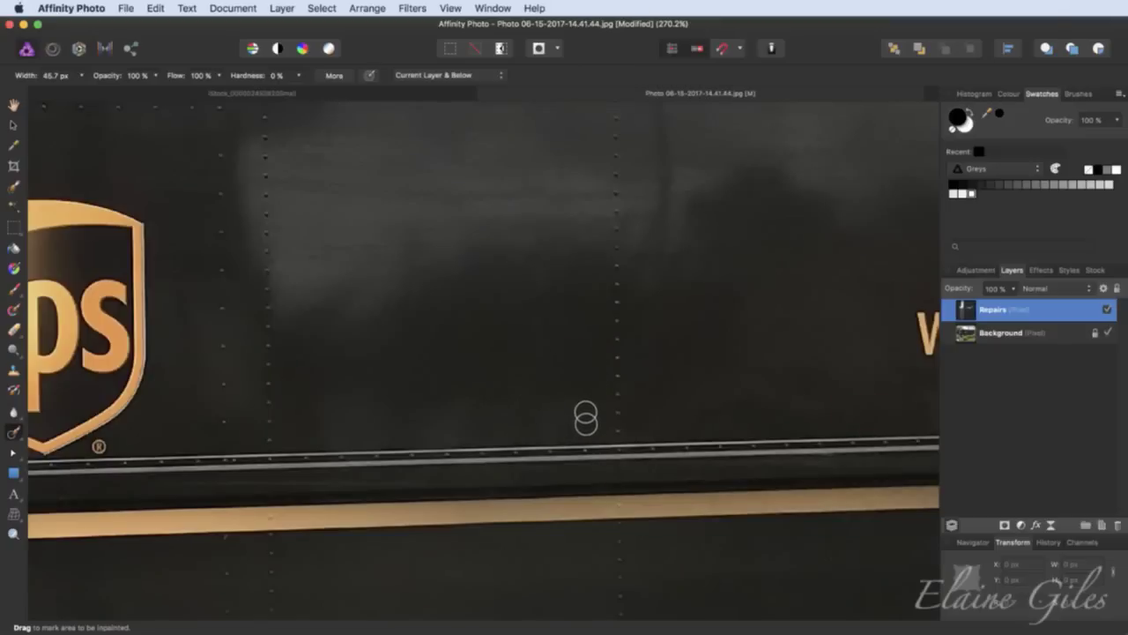
- Toggle the Repairs layer's visibility off and on to compare the whole photo with the original
{"action": "key", "text": "super+0"}
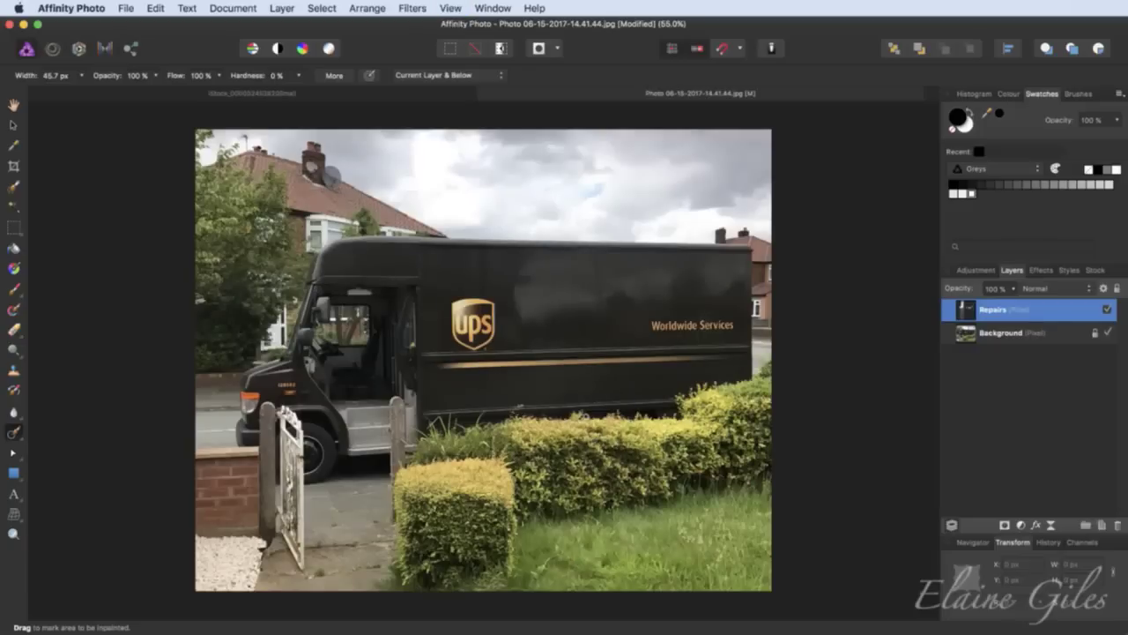
{"action": "left_click", "coordinate": [1108, 310]}
{"action": "left_click", "coordinate": [1108, 310]}
- Inpaint the small satellite dish and its leftover traces on the brick chimney of the house behind the van's cab
{"action": "scroll", "coordinate": [297, 163], "scroll_direction": "up", "scroll_amount": 12}
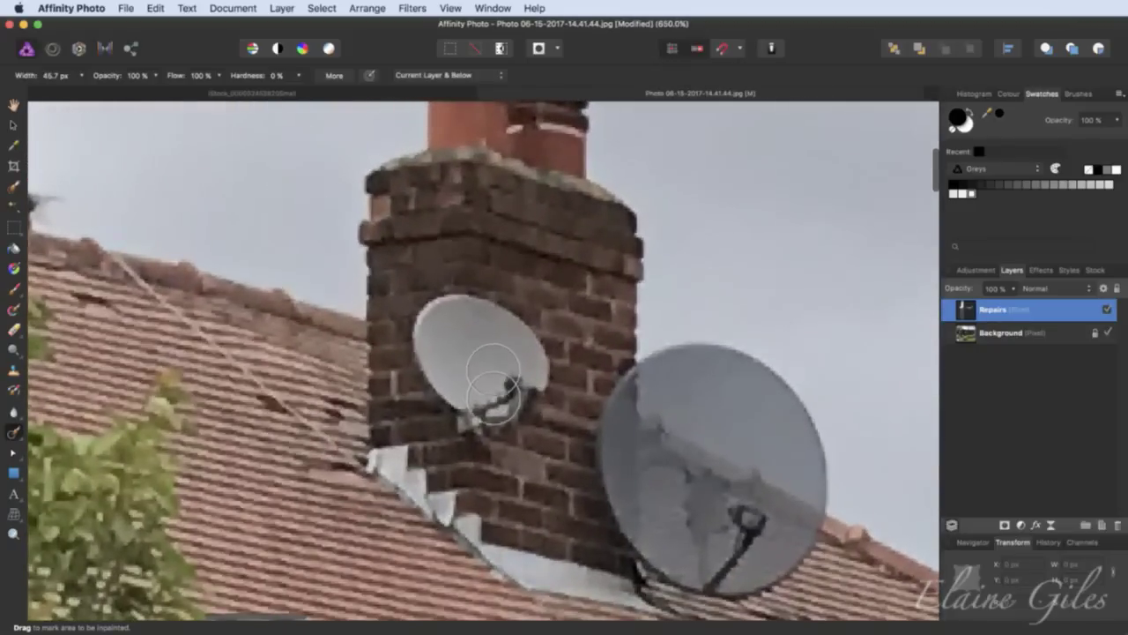
{"action": "mouse_move", "coordinate": [514, 335]}
{"action": "left_mouse_down"}
{"action": "mouse_move", "coordinate": [448, 301]}
{"action": "mouse_move", "coordinate": [423, 329]}
{"action": "mouse_move", "coordinate": [424, 347]}
{"action": "mouse_move", "coordinate": [481, 436]}
{"action": "mouse_move", "coordinate": [542, 393]}
{"action": "mouse_move", "coordinate": [539, 369]}
{"action": "mouse_move", "coordinate": [506, 352]}
{"action": "mouse_move", "coordinate": [500, 404]}
{"action": "mouse_move", "coordinate": [465, 365]}
{"action": "mouse_move", "coordinate": [467, 347]}
{"action": "mouse_move", "coordinate": [499, 389]}
{"action": "mouse_move", "coordinate": [502, 450]}
{"action": "mouse_move", "coordinate": [543, 381]}
{"action": "left_mouse_up"}
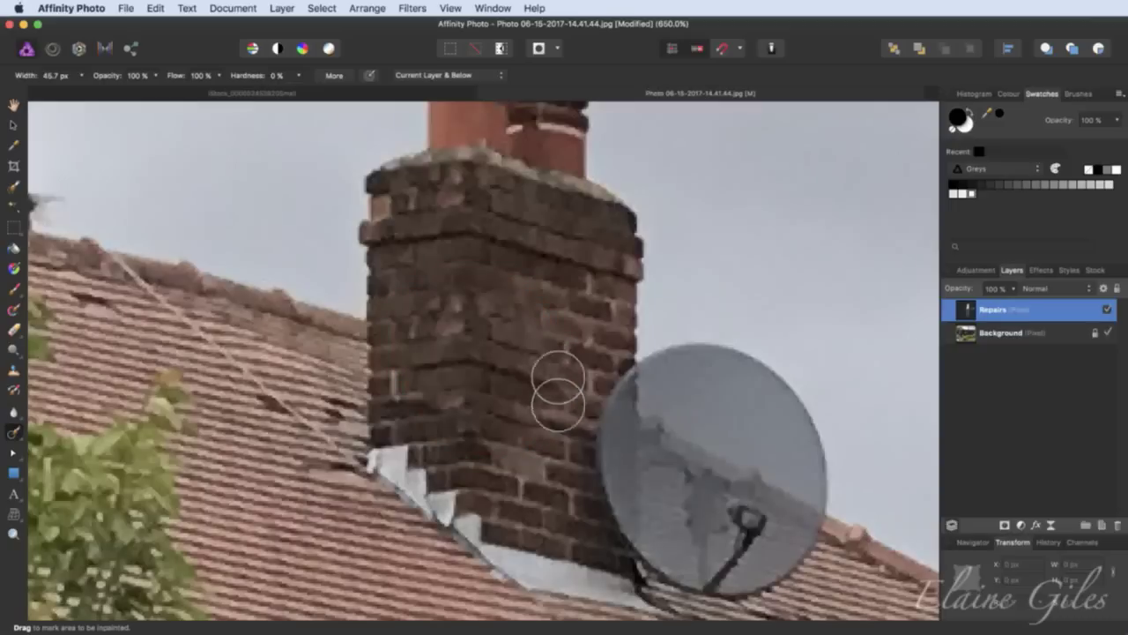
{"action": "mouse_move", "coordinate": [444, 320]}
{"action": "left_mouse_down"}
{"action": "mouse_move", "coordinate": [434, 339]}
{"action": "mouse_move", "coordinate": [424, 328]}
{"action": "left_mouse_up"}
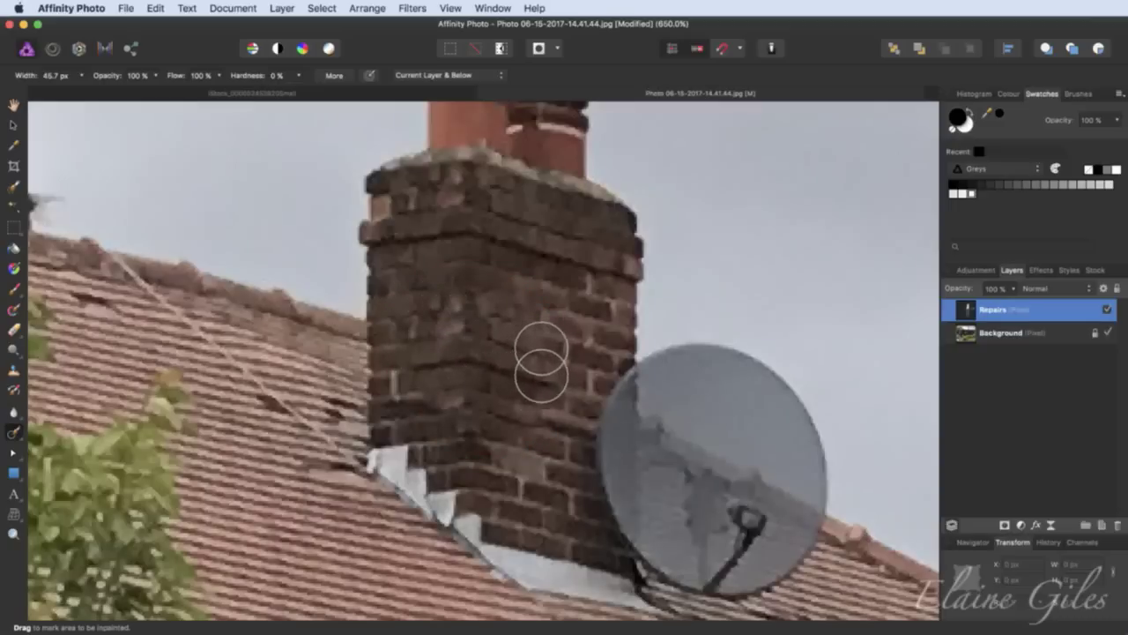
{"action": "key", "text": "super+0"}
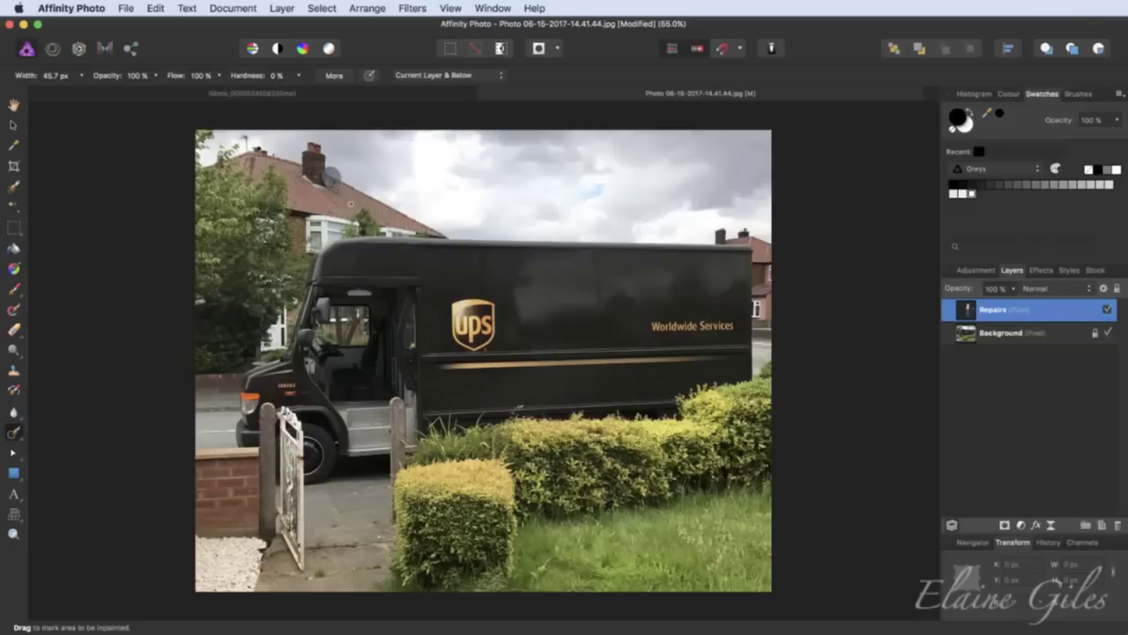
- Inpaint the dark, damaged tile marks on the roof above the house's bay windows and behind the small tree
{"action": "scroll", "coordinate": [331, 177], "scroll_direction": "up", "scroll_amount": 10}
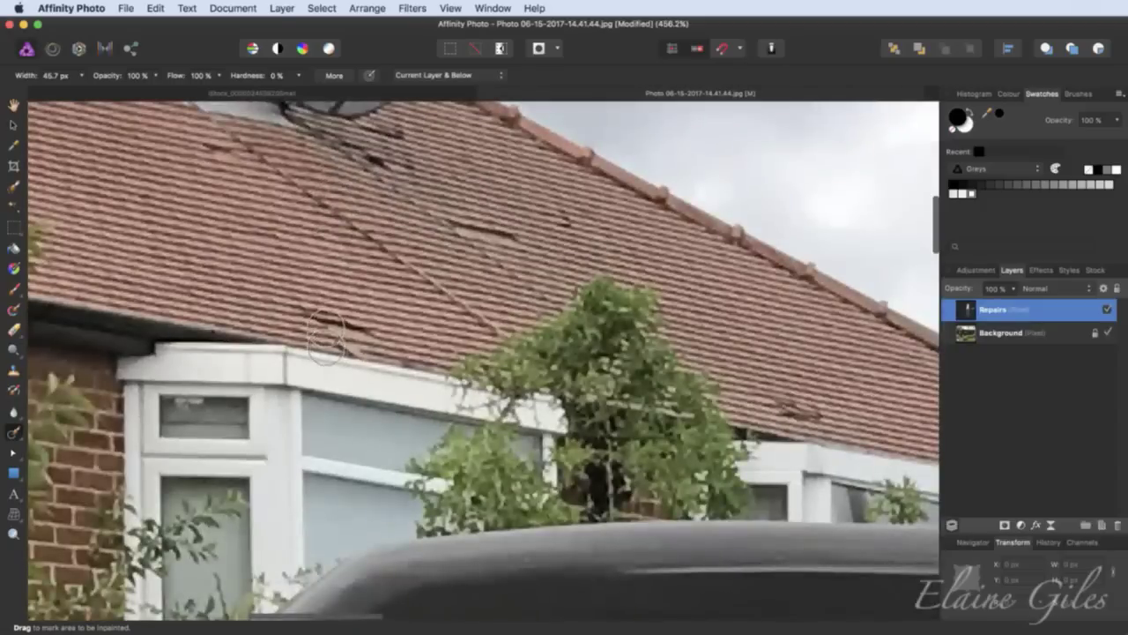
{"action": "mouse_move", "coordinate": [326, 335]}
{"action": "left_mouse_down"}
{"action": "mouse_move", "coordinate": [304, 322]}
{"action": "mouse_move", "coordinate": [379, 333]}
{"action": "mouse_move", "coordinate": [333, 337]}
{"action": "mouse_move", "coordinate": [370, 340]}
{"action": "left_mouse_up"}
{"action": "left_click_drag", "start_coordinate": [512, 242], "coordinate": [542, 234]}
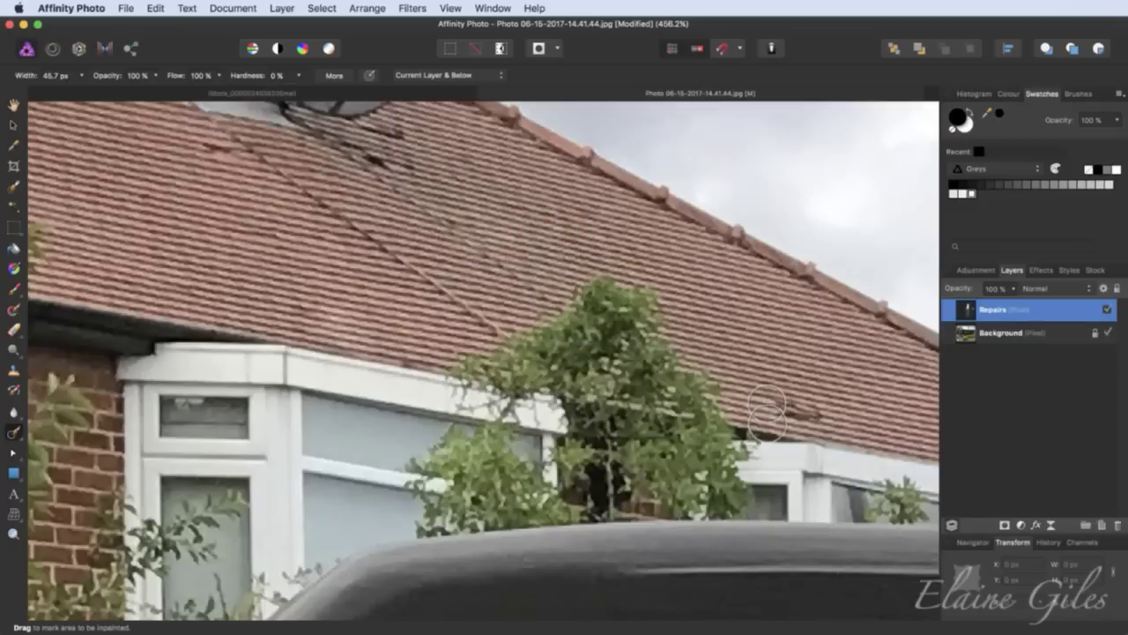
{"action": "left_click_drag", "start_coordinate": [760, 401], "coordinate": [833, 398]}
- Inpaint the broken tile marks on the roof on both sides of the chimney and just below the large satellite dish
{"action": "scroll", "coordinate": [565, 332], "scroll_direction": "up", "scroll_amount": 5}
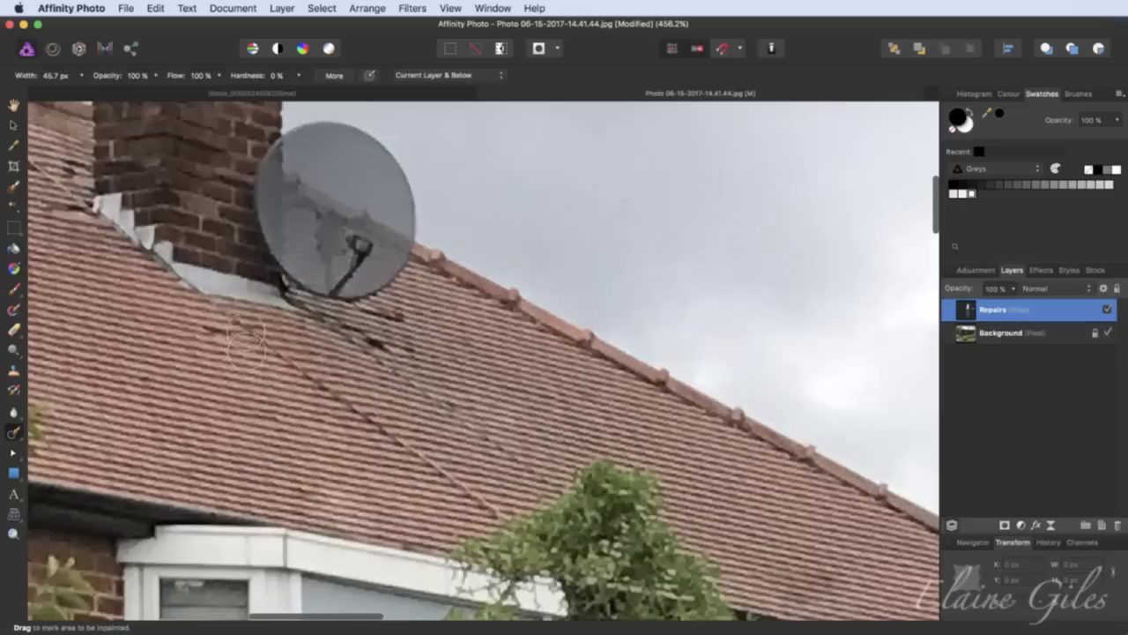
{"action": "left_click_drag", "start_coordinate": [247, 344], "coordinate": [202, 335]}
{"action": "scroll", "coordinate": [205, 342], "scroll_direction": "up", "scroll_amount": 3}
{"action": "left_click_drag", "start_coordinate": [122, 267], "coordinate": [95, 275]}
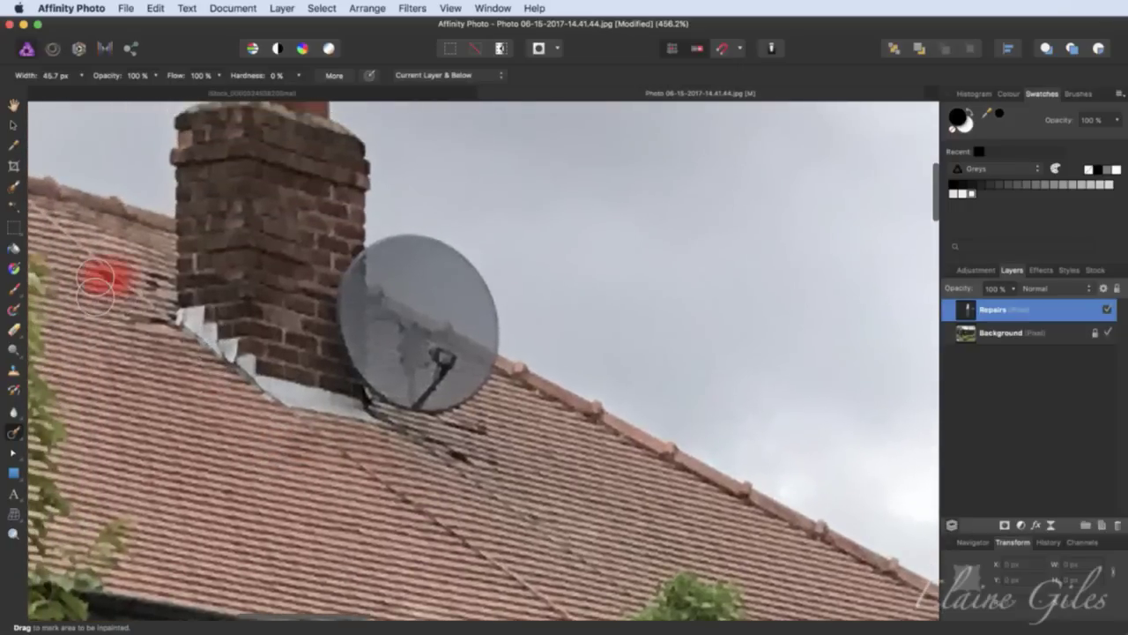
{"action": "left_click_drag", "start_coordinate": [137, 326], "coordinate": [163, 309]}
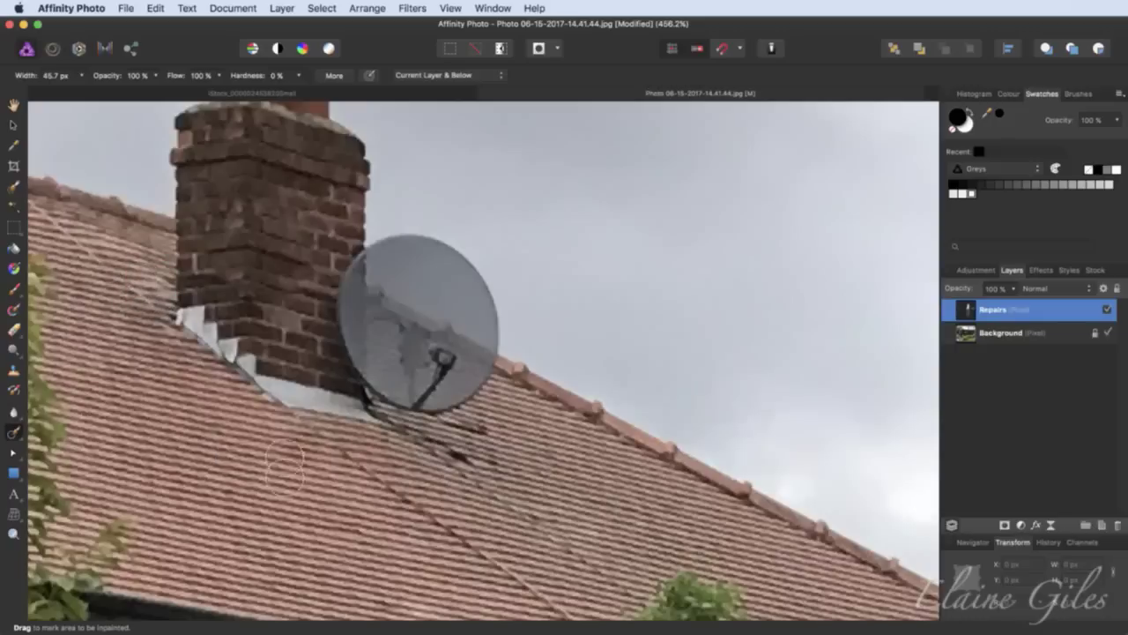
{"action": "mouse_move", "coordinate": [444, 454]}
{"action": "left_mouse_down"}
{"action": "mouse_move", "coordinate": [498, 456]}
{"action": "mouse_move", "coordinate": [461, 423]}
{"action": "mouse_move", "coordinate": [507, 432]}
{"action": "left_mouse_up"}
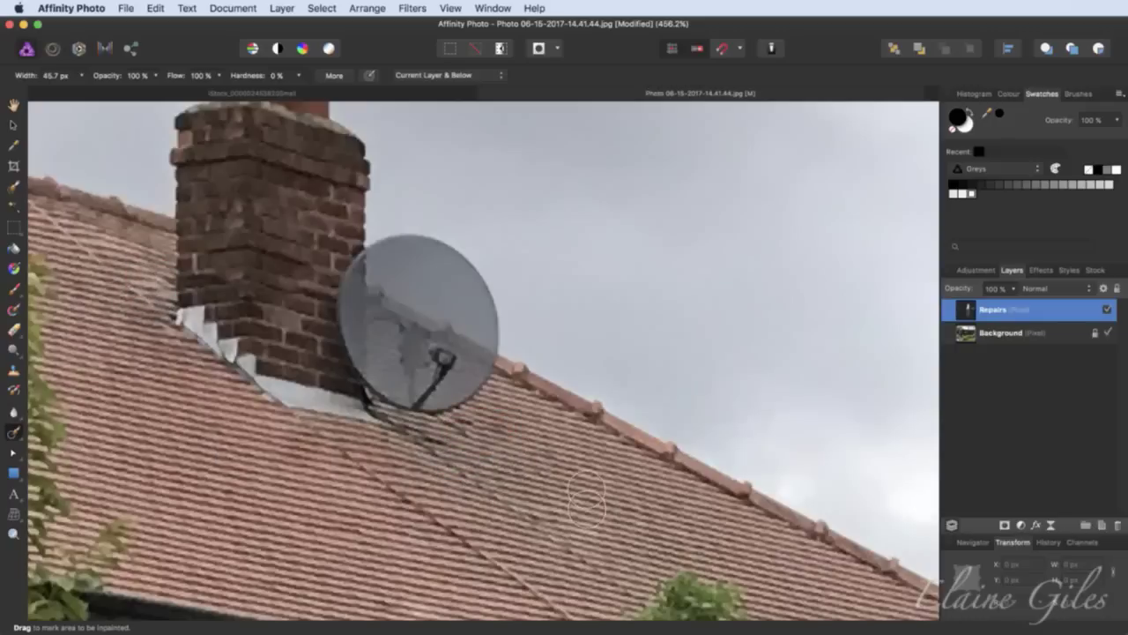
- Save the layered van photo as a new document named Photo 06-15-2017-14.41.44 in the 05 - UPS folder
{"action": "key", "text": "super+0"}
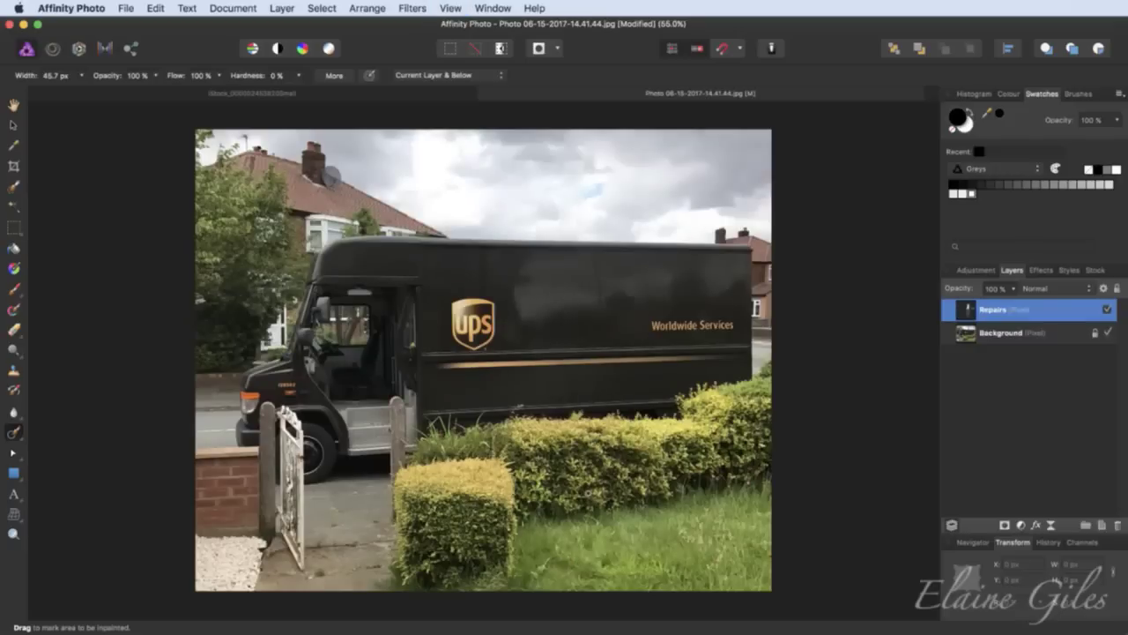
{"action": "key", "text": "super+s"}
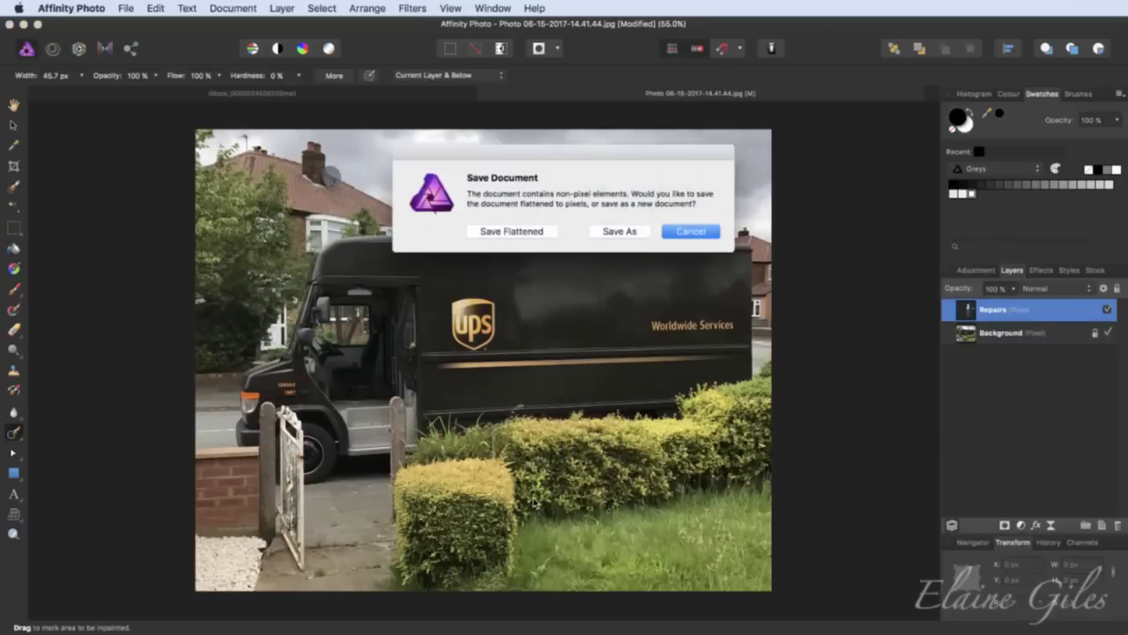
{"action": "left_click", "coordinate": [628, 232]}
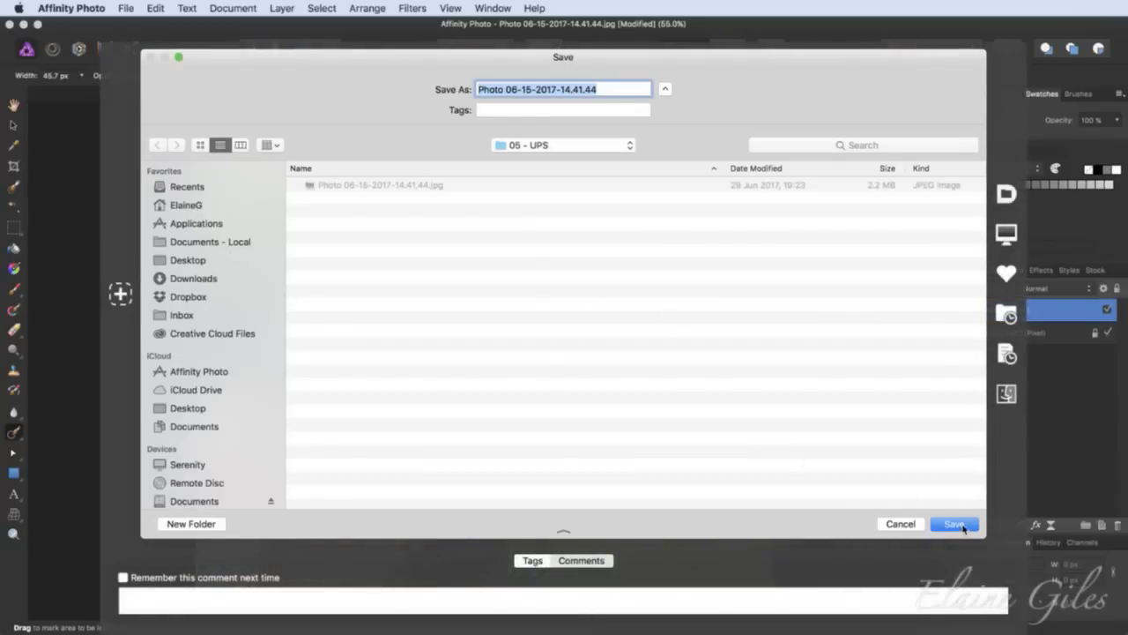
{"action": "left_click", "coordinate": [958, 525]}
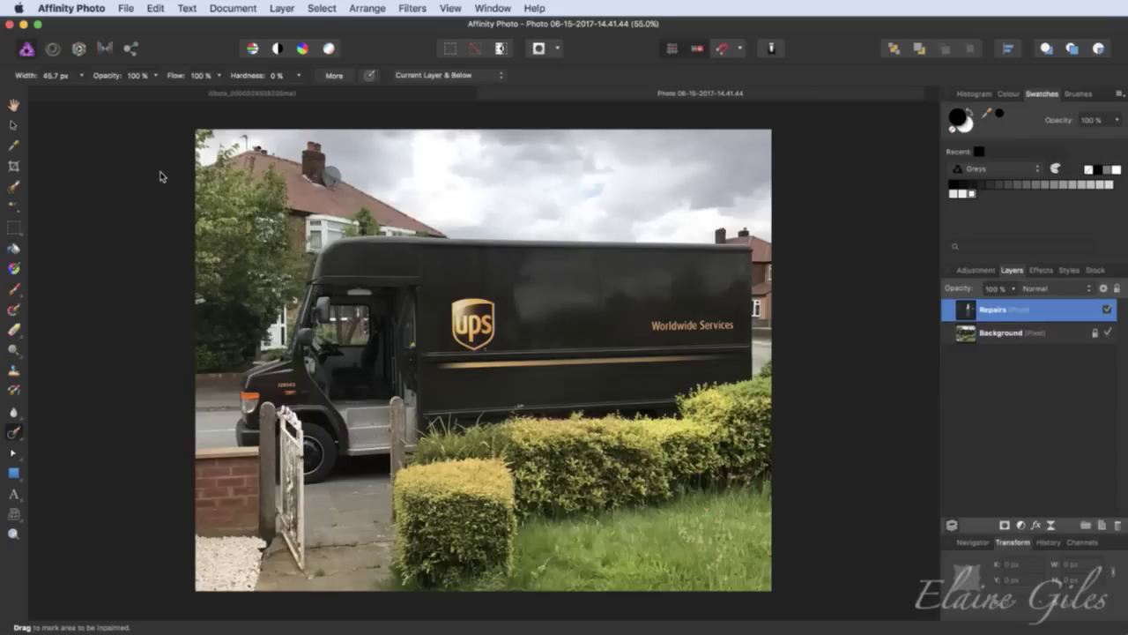
- Close the saved van photo and the child's portrait
{"action": "left_click", "coordinate": [126, 6]}
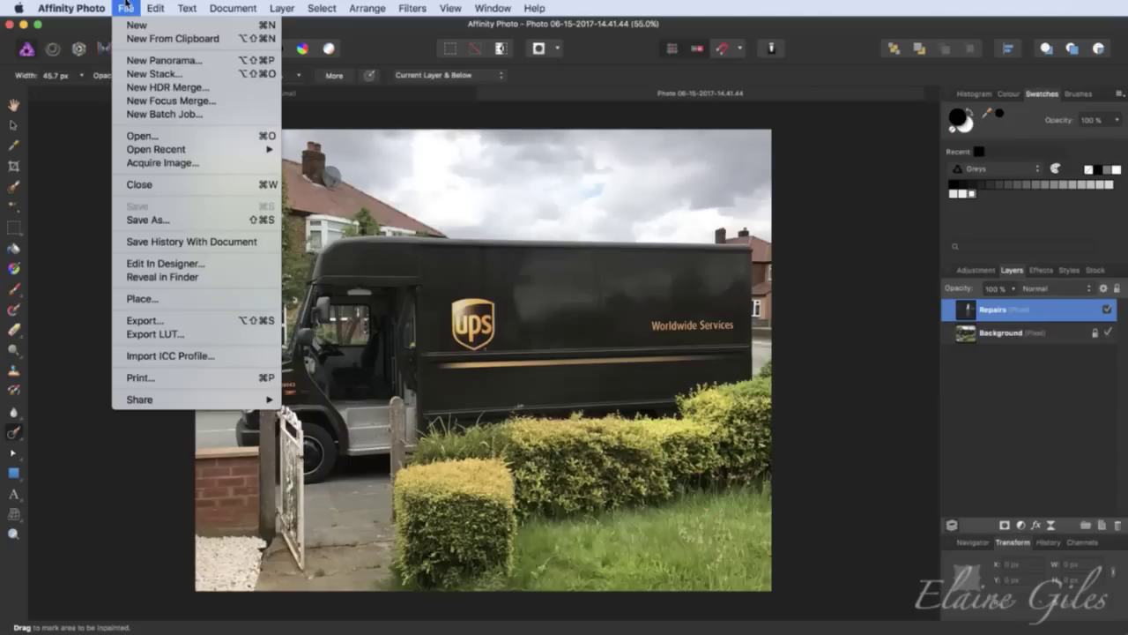
{"action": "left_click", "coordinate": [90, 148]}
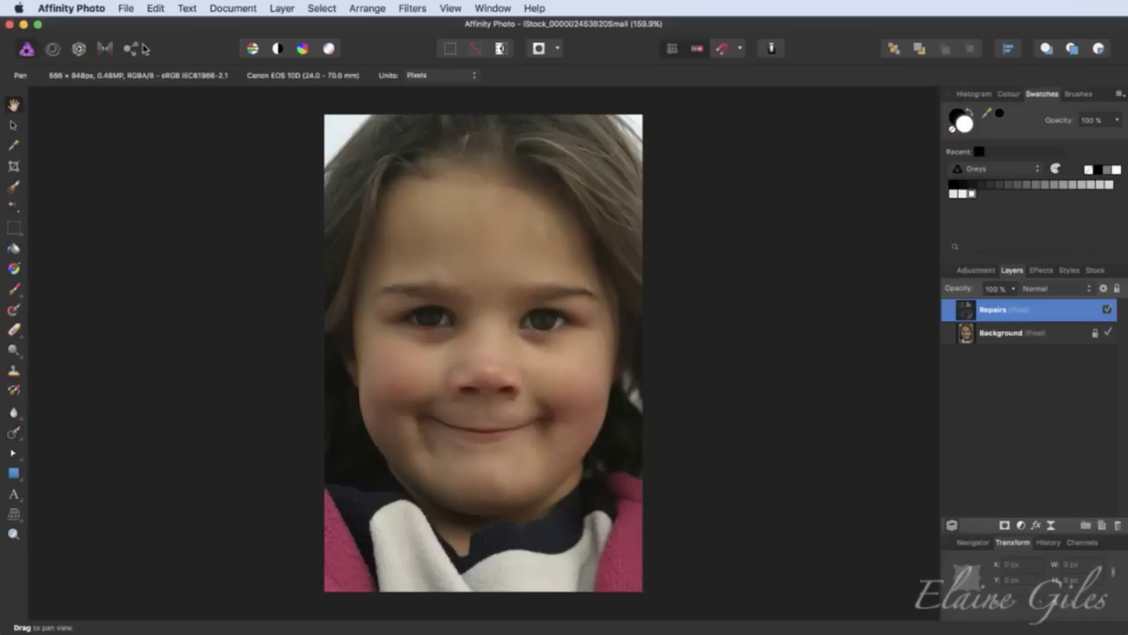
{"action": "key", "text": "super+w"}
- Open Stock Unlimited - 1933350.jpg from the 06 - Beach Swing folder
{"action": "left_click", "coordinate": [132, 7]}
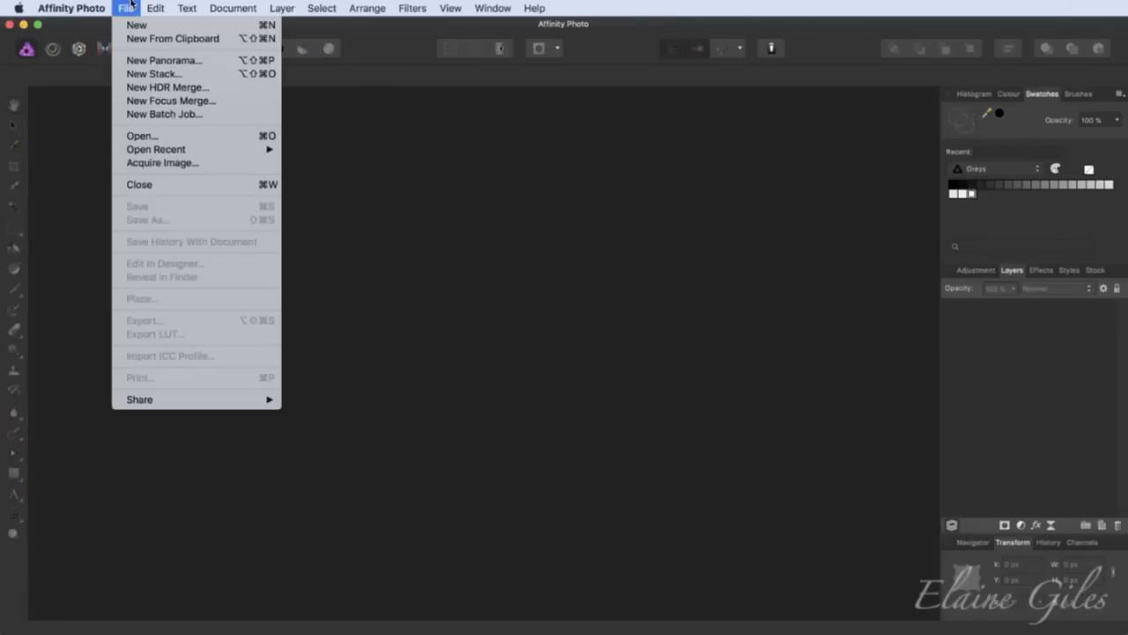
{"action": "left_click", "coordinate": [175, 136]}
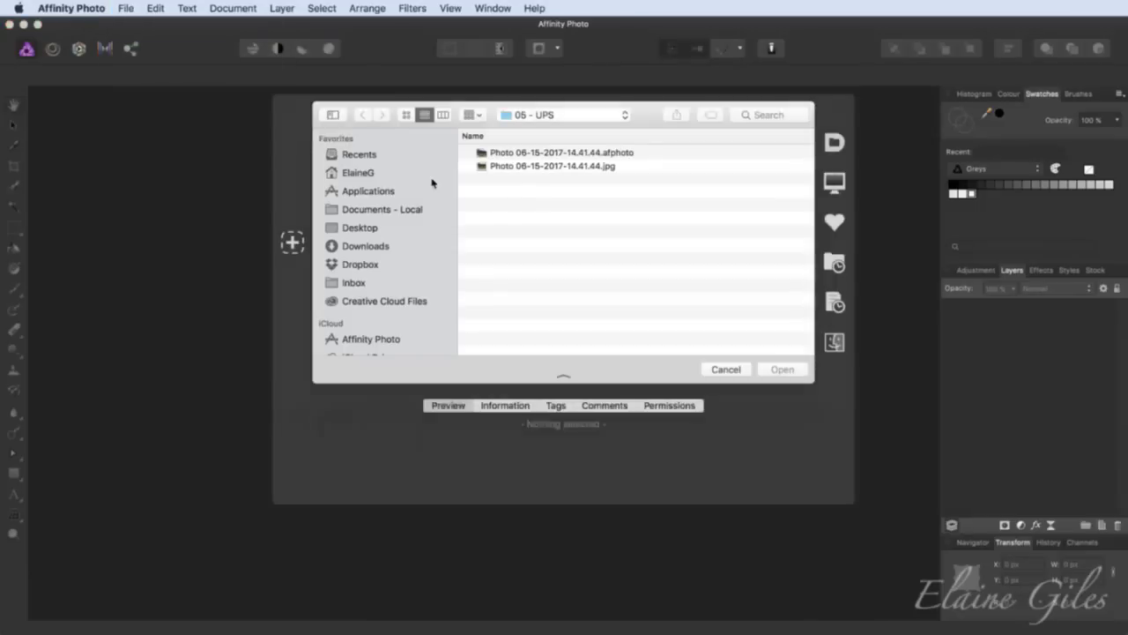
{"action": "left_click", "coordinate": [589, 117]}
{"action": "mouse_move", "coordinate": [687, 130]}
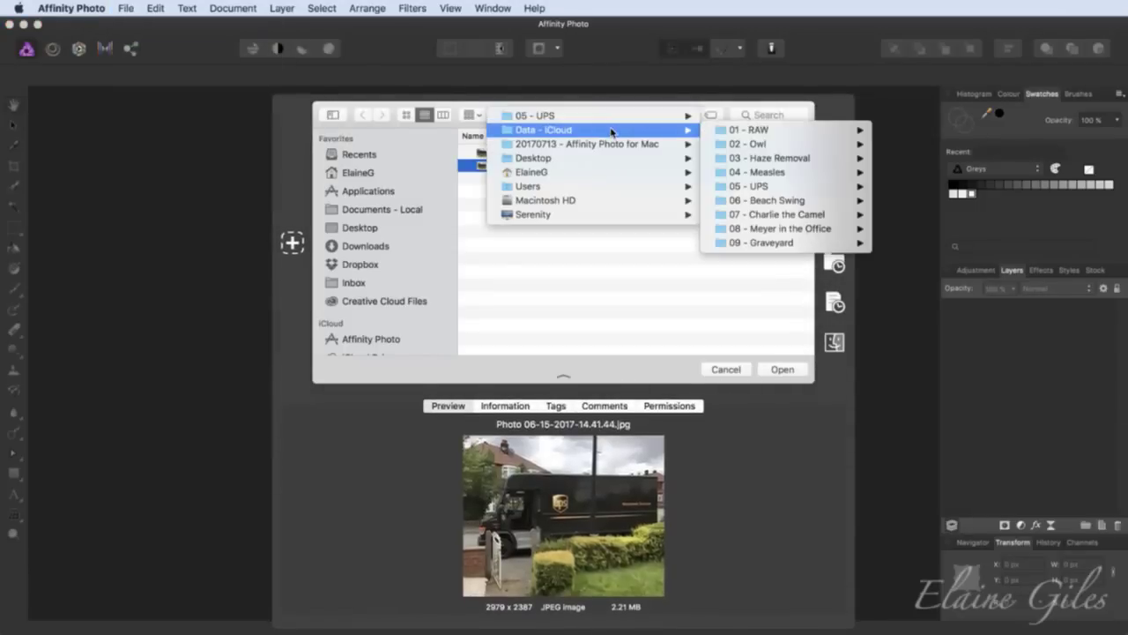
{"action": "left_click", "coordinate": [781, 202]}
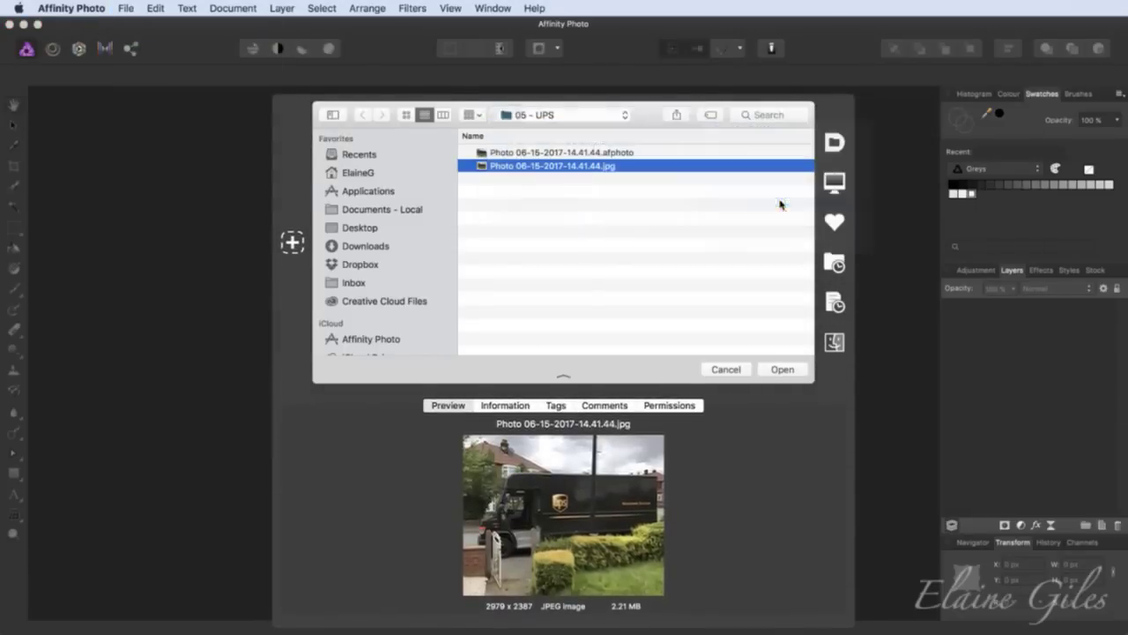
{"action": "left_click", "coordinate": [562, 151]}
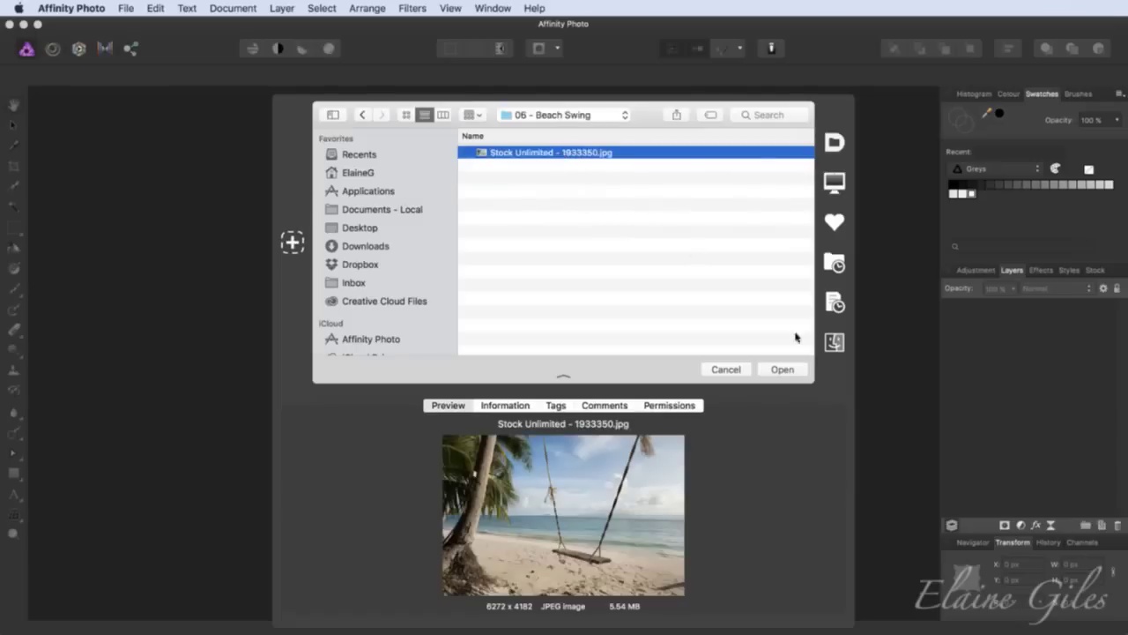
{"action": "left_click", "coordinate": [782, 369]}
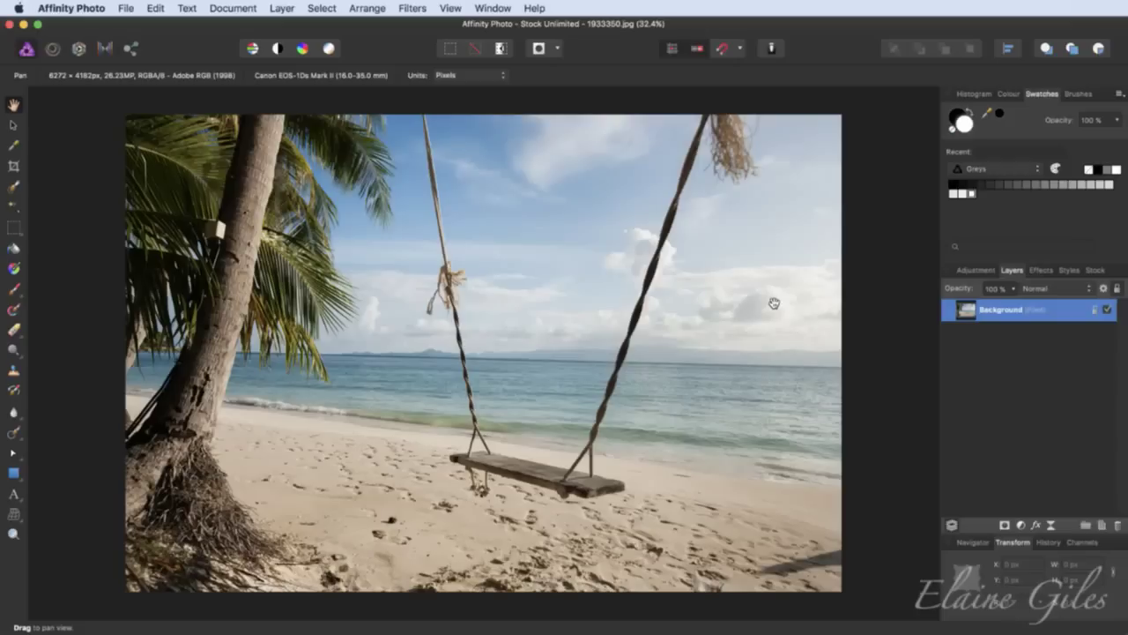
- Add a new pixel layer above the beach photo's background and name it Repairs
{"action": "left_click_drag", "start_coordinate": [833, 367], "coordinate": [840, 377]}
{"action": "left_click", "coordinate": [1100, 527]}
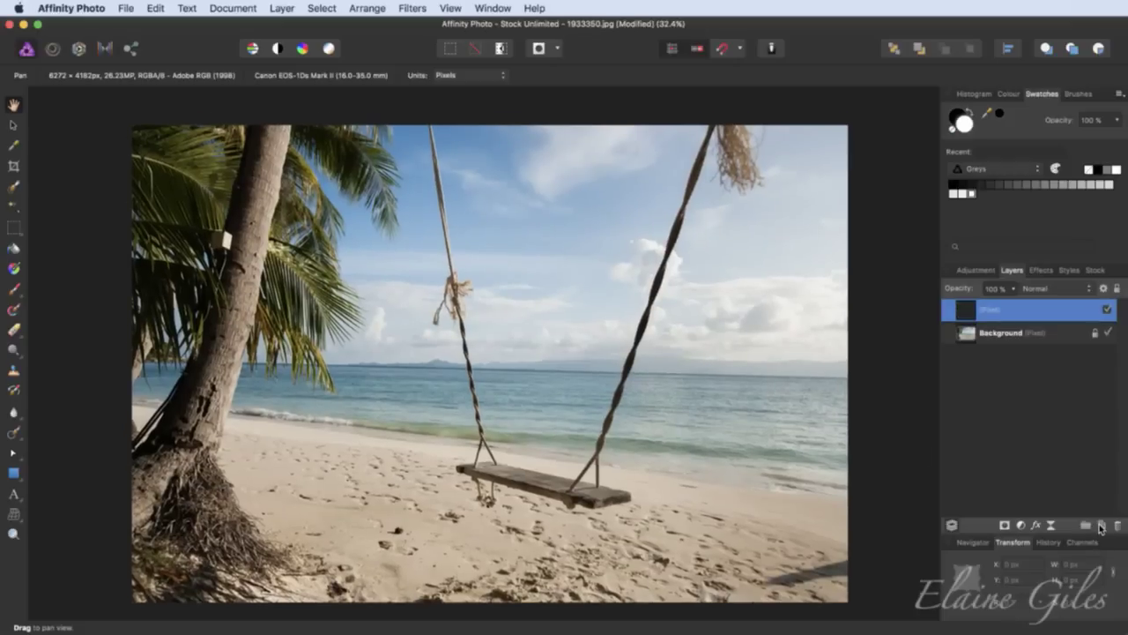
{"action": "double_click", "coordinate": [987, 306]}
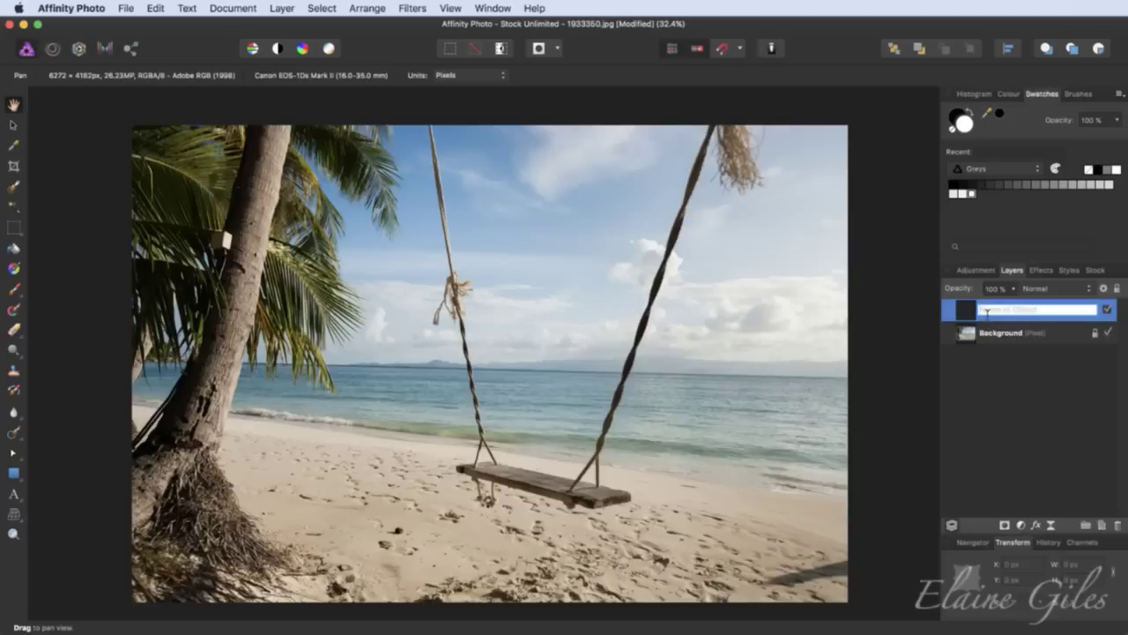
{"action": "key", "text": "Return"}
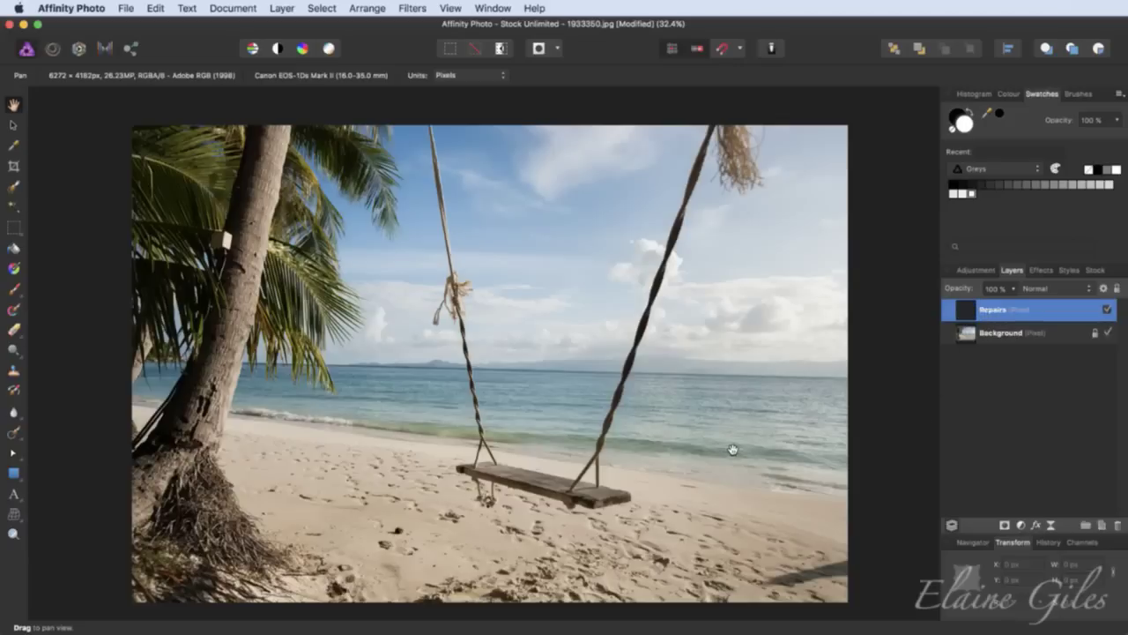
- Enlarge the Inpainting Brush to 363.8 px and try to inpaint the swing's left rope above the knot
{"action": "left_click", "coordinate": [15, 434]}
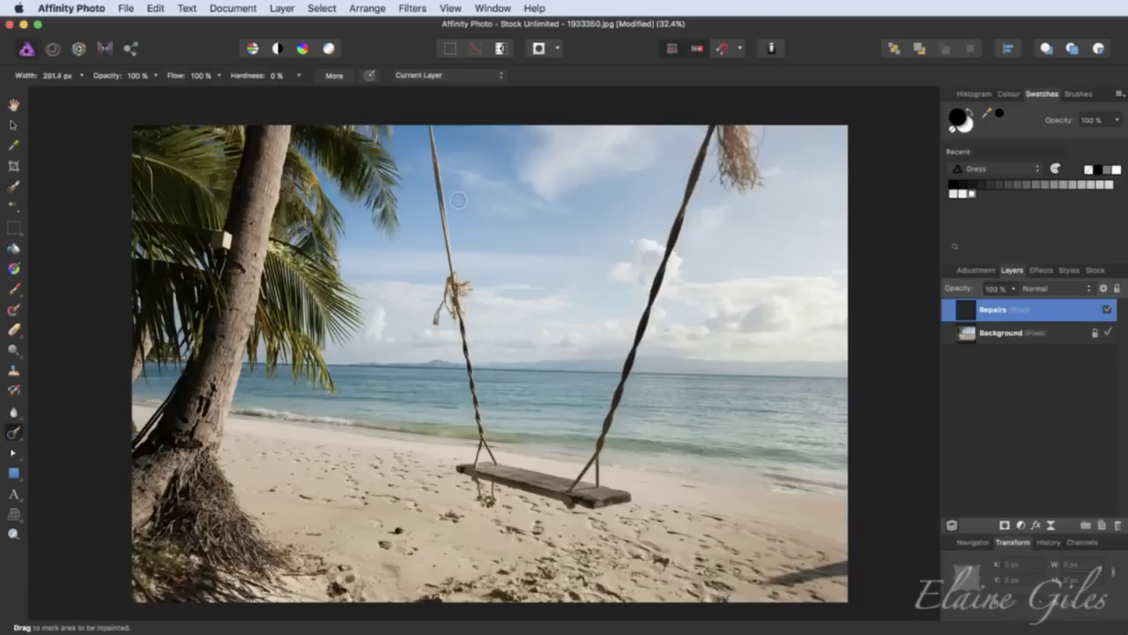
{"action": "key", "text": "bracketright"}
{"action": "scroll", "coordinate": [458, 203], "scroll_direction": "right", "scroll_amount": 2}
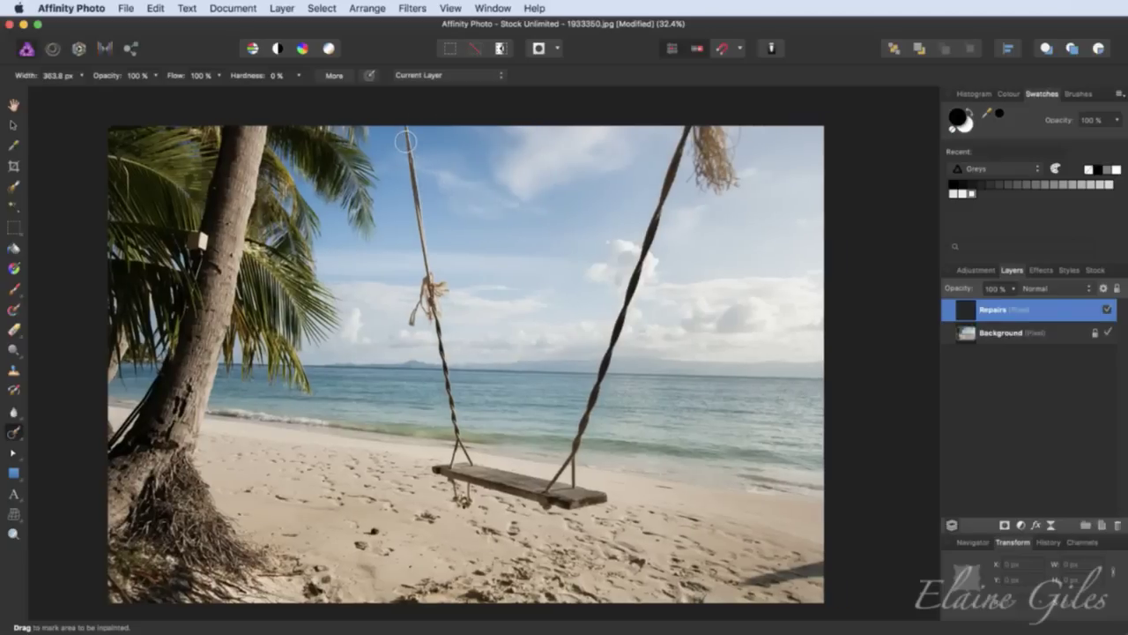
{"action": "left_click_drag", "start_coordinate": [405, 134], "coordinate": [415, 198]}
{"action": "left_click_drag", "start_coordinate": [422, 237], "coordinate": [429, 269]}
- Set the brush source to Current Layer & Below and inpaint the swing's left rope above and below its frayed knot
{"action": "left_click", "coordinate": [494, 80]}
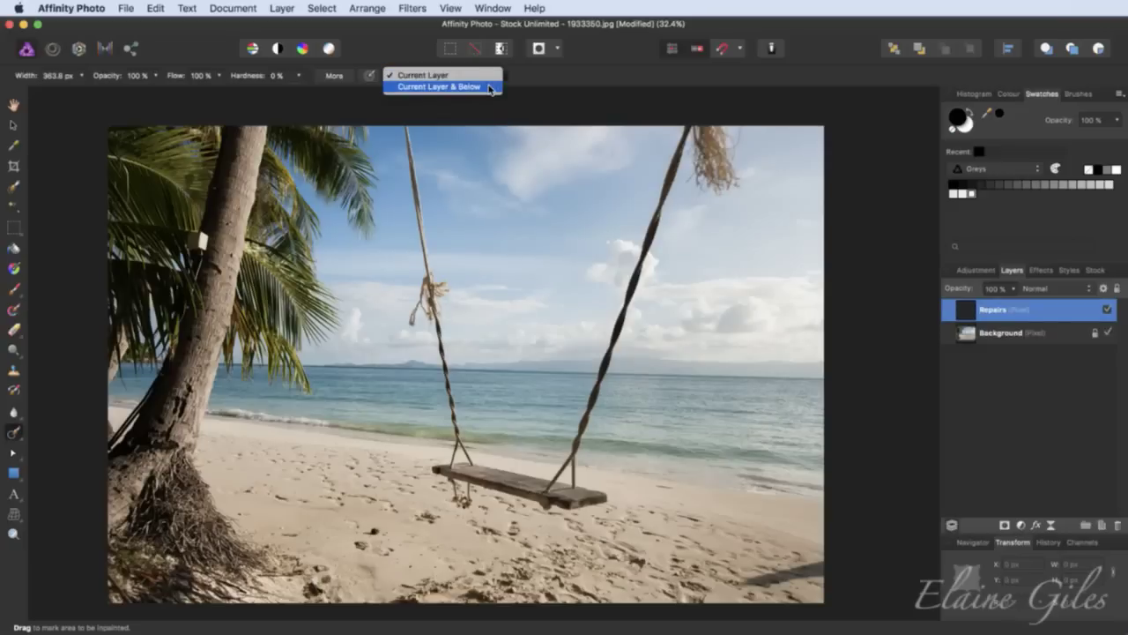
{"action": "left_click", "coordinate": [491, 86]}
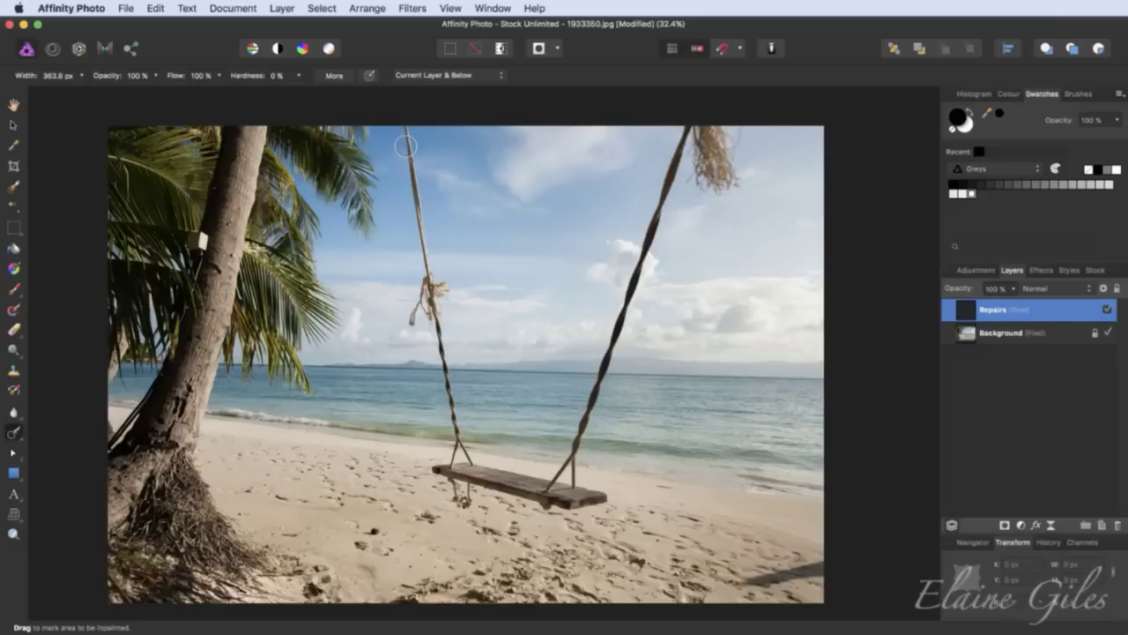
{"action": "left_click_drag", "start_coordinate": [406, 146], "coordinate": [429, 280]}
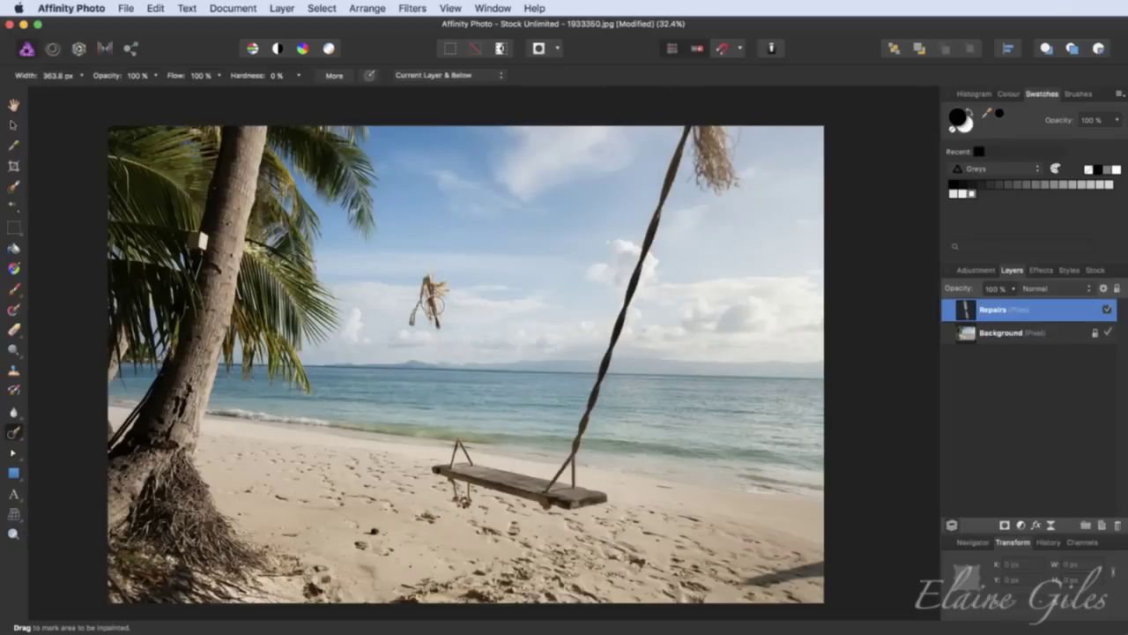
- Inpaint the frayed rope knot left in the sky
{"action": "scroll", "coordinate": [432, 302], "scroll_direction": "up", "scroll_amount": 10}
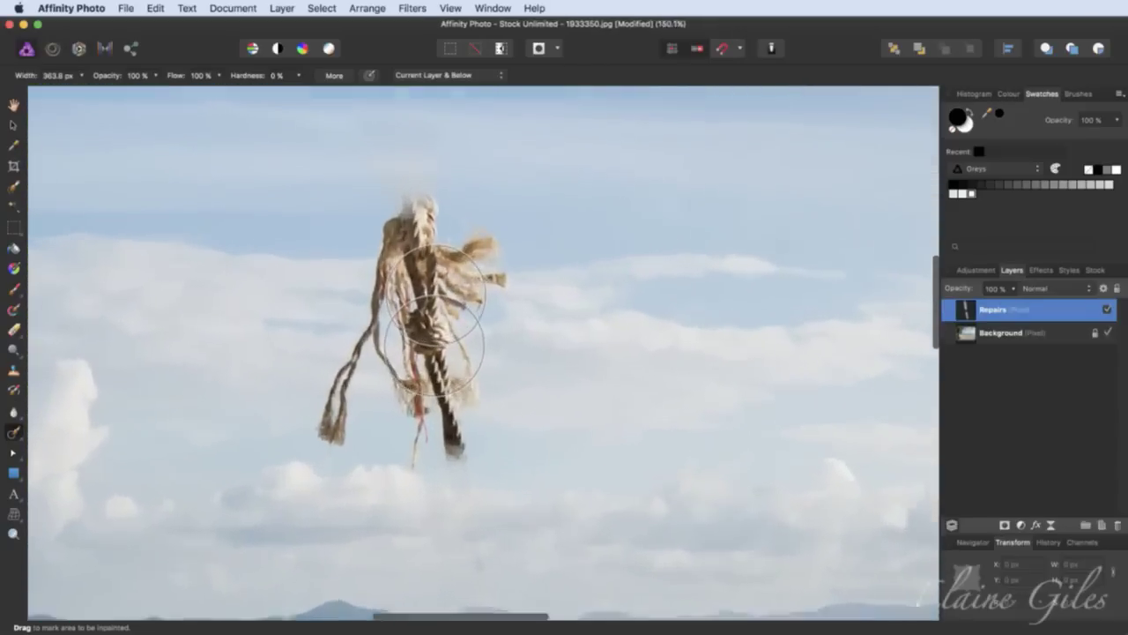
- Reduce the brush width to 181.4 px and inpaint the whole frayed rope knot hanging in the sky onto the Repairs layer
{"action": "key", "text": "bracketleft"}
{"action": "key", "text": "bracketleft"}
{"action": "key", "text": "bracketleft"}
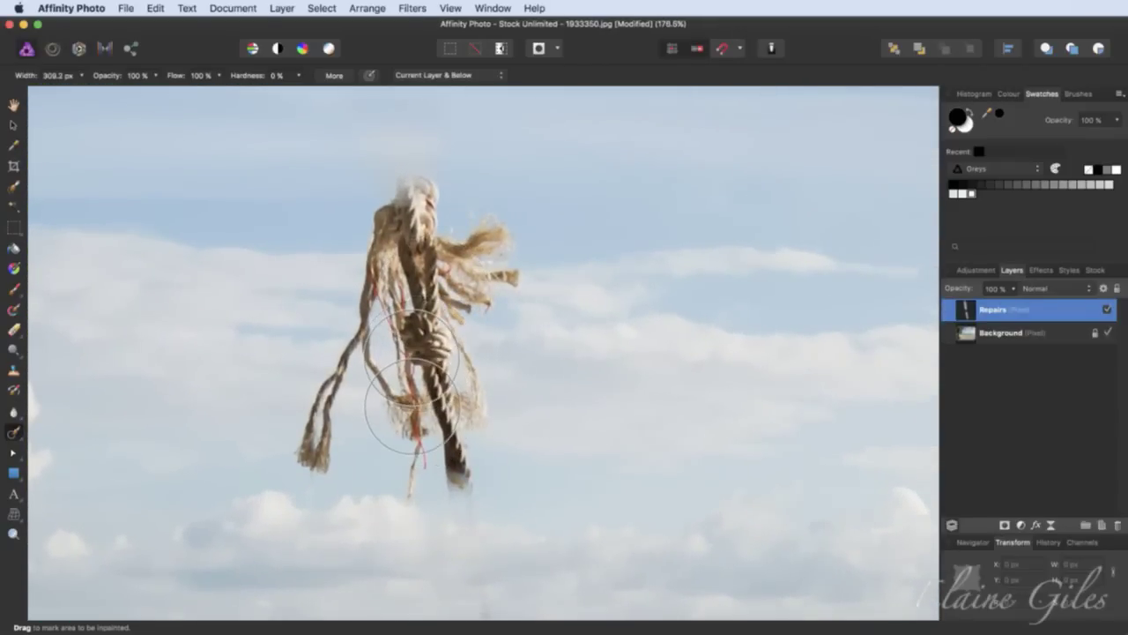
{"action": "key", "text": "bracketleft"}
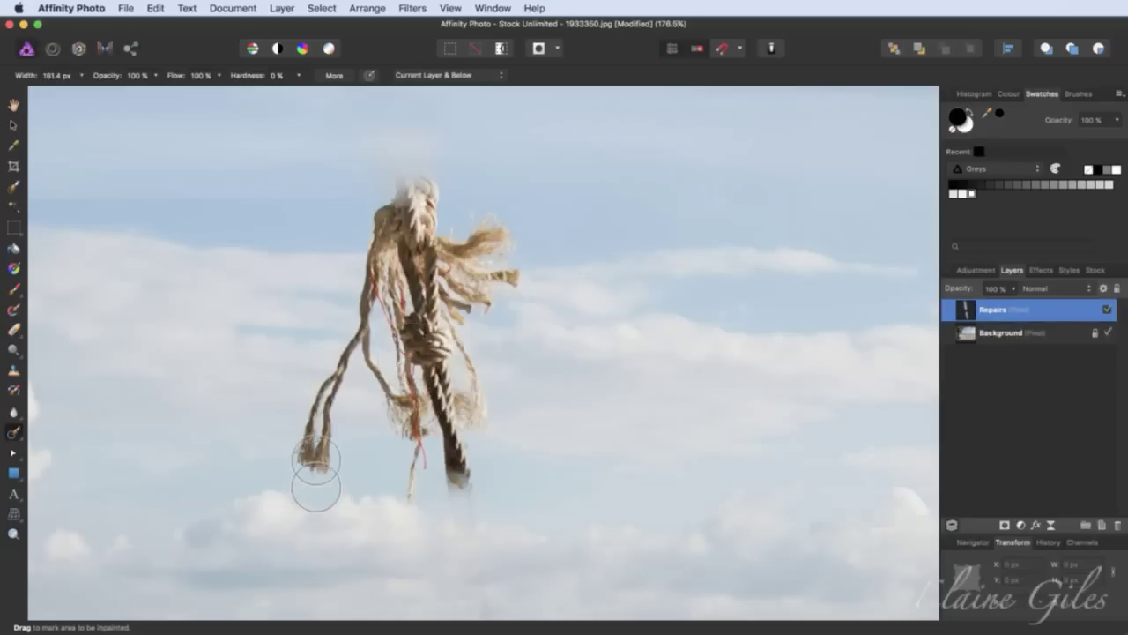
{"action": "mouse_move", "coordinate": [316, 459]}
{"action": "left_mouse_down"}
{"action": "mouse_move", "coordinate": [331, 378]}
{"action": "mouse_move", "coordinate": [370, 323]}
{"action": "mouse_move", "coordinate": [394, 192]}
{"action": "mouse_move", "coordinate": [414, 180]}
{"action": "mouse_move", "coordinate": [431, 190]}
{"action": "mouse_move", "coordinate": [423, 242]}
{"action": "mouse_move", "coordinate": [441, 247]}
{"action": "mouse_move", "coordinate": [471, 213]}
{"action": "mouse_move", "coordinate": [513, 250]}
{"action": "mouse_move", "coordinate": [502, 282]}
{"action": "mouse_move", "coordinate": [479, 268]}
{"action": "mouse_move", "coordinate": [482, 316]}
{"action": "mouse_move", "coordinate": [461, 324]}
{"action": "mouse_move", "coordinate": [436, 299]}
{"action": "mouse_move", "coordinate": [447, 276]}
{"action": "mouse_move", "coordinate": [411, 296]}
{"action": "mouse_move", "coordinate": [466, 527]}
{"action": "mouse_move", "coordinate": [438, 337]}
{"action": "mouse_move", "coordinate": [478, 461]}
{"action": "mouse_move", "coordinate": [467, 322]}
{"action": "left_mouse_up"}
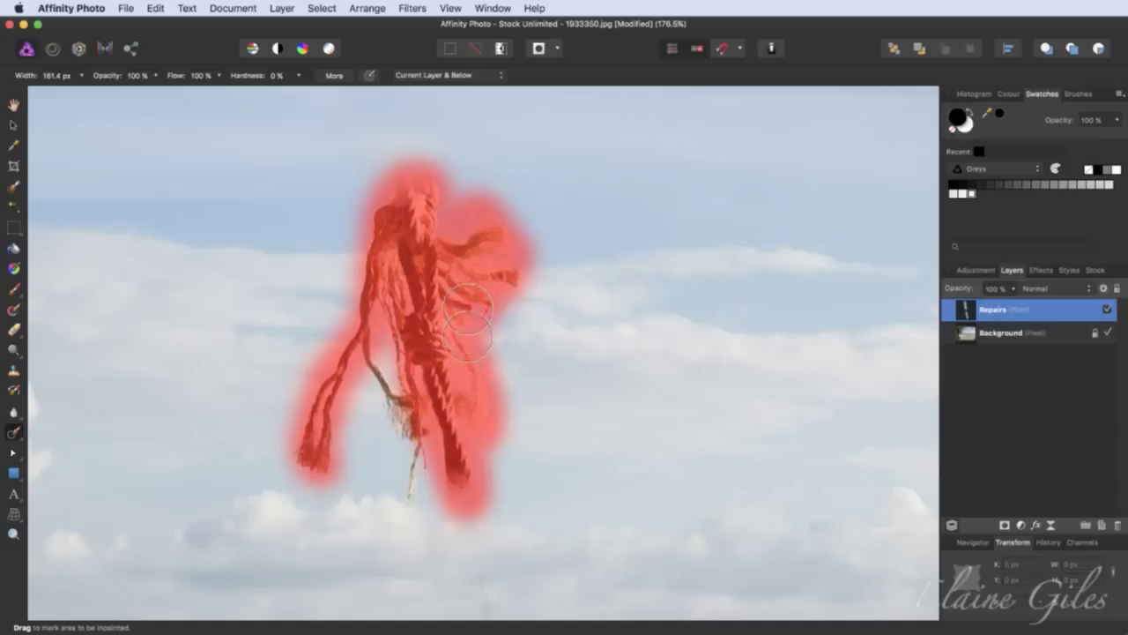
{"action": "mouse_move", "coordinate": [438, 450]}
{"action": "left_mouse_down"}
{"action": "mouse_move", "coordinate": [370, 366]}
{"action": "mouse_move", "coordinate": [412, 440]}
{"action": "mouse_move", "coordinate": [406, 525]}
{"action": "left_mouse_up"}
{"action": "mouse_move", "coordinate": [429, 432]}
{"action": "left_mouse_down"}
{"action": "mouse_move", "coordinate": [435, 346]}
{"action": "mouse_move", "coordinate": [397, 221]}
{"action": "mouse_move", "coordinate": [372, 266]}
{"action": "mouse_move", "coordinate": [356, 344]}
{"action": "mouse_move", "coordinate": [375, 335]}
{"action": "mouse_move", "coordinate": [403, 263]}
{"action": "mouse_move", "coordinate": [450, 206]}
{"action": "mouse_move", "coordinate": [397, 198]}
{"action": "left_mouse_up"}
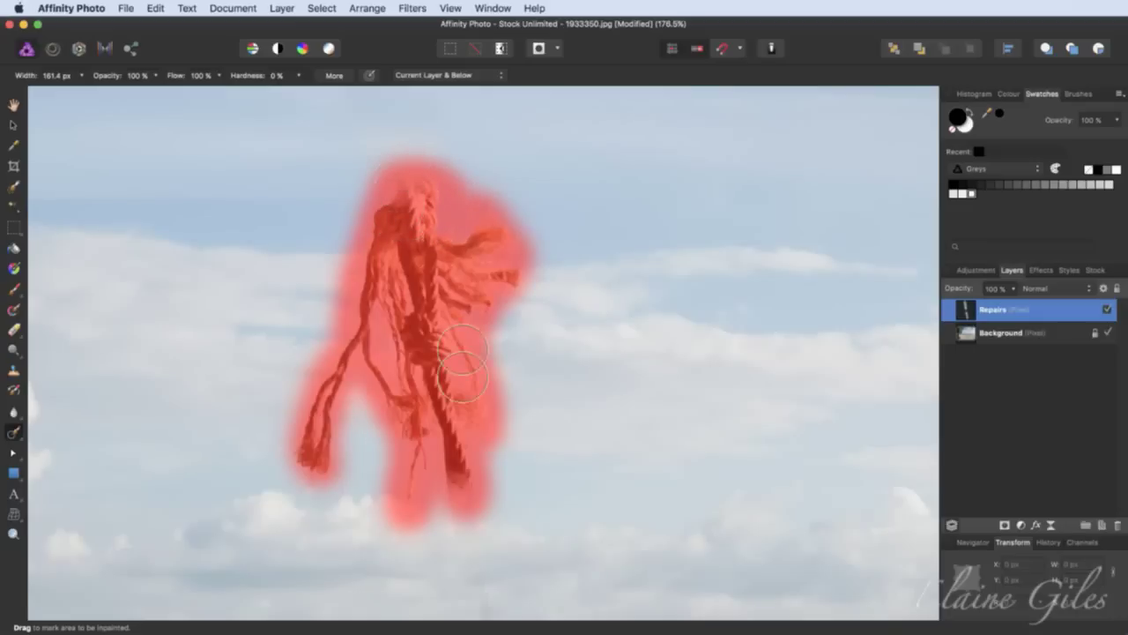
{"action": "left_click_drag", "start_coordinate": [463, 362], "coordinate": [465, 365]}
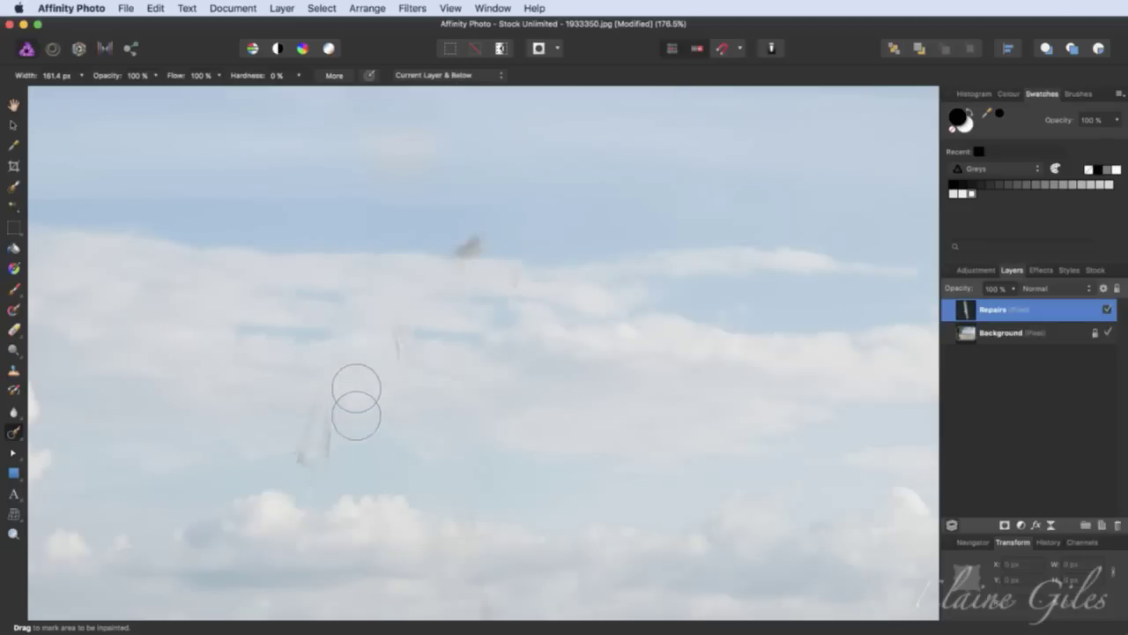
- Inpaint the leftover grey smudges in the clouds where the frayed knot used to be
{"action": "mouse_move", "coordinate": [334, 375]}
{"action": "left_mouse_down"}
{"action": "mouse_move", "coordinate": [307, 495]}
{"action": "mouse_move", "coordinate": [332, 413]}
{"action": "left_mouse_up"}
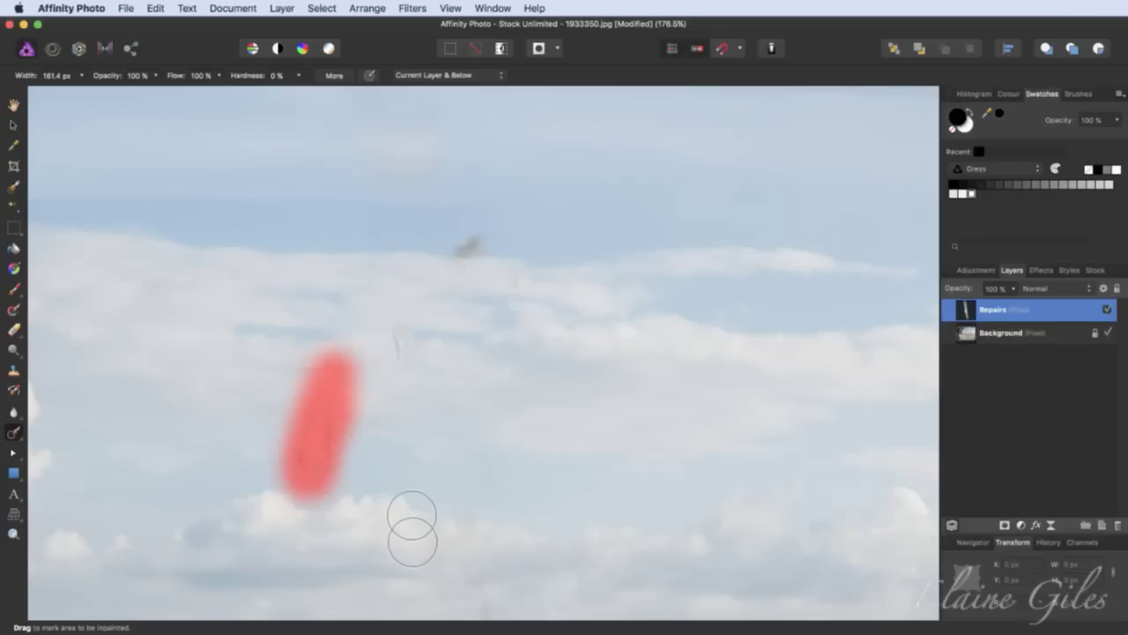
{"action": "left_click_drag", "start_coordinate": [405, 381], "coordinate": [392, 329]}
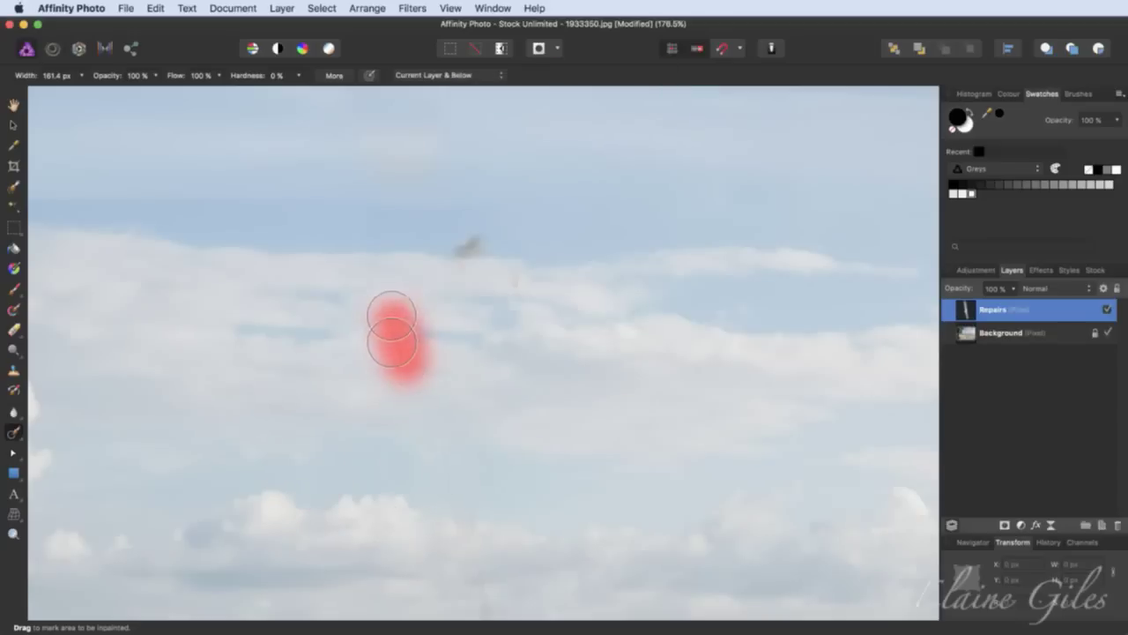
{"action": "mouse_move", "coordinate": [479, 250]}
{"action": "left_mouse_down"}
{"action": "mouse_move", "coordinate": [453, 282]}
{"action": "mouse_move", "coordinate": [482, 309]}
{"action": "mouse_move", "coordinate": [498, 293]}
{"action": "left_mouse_up"}
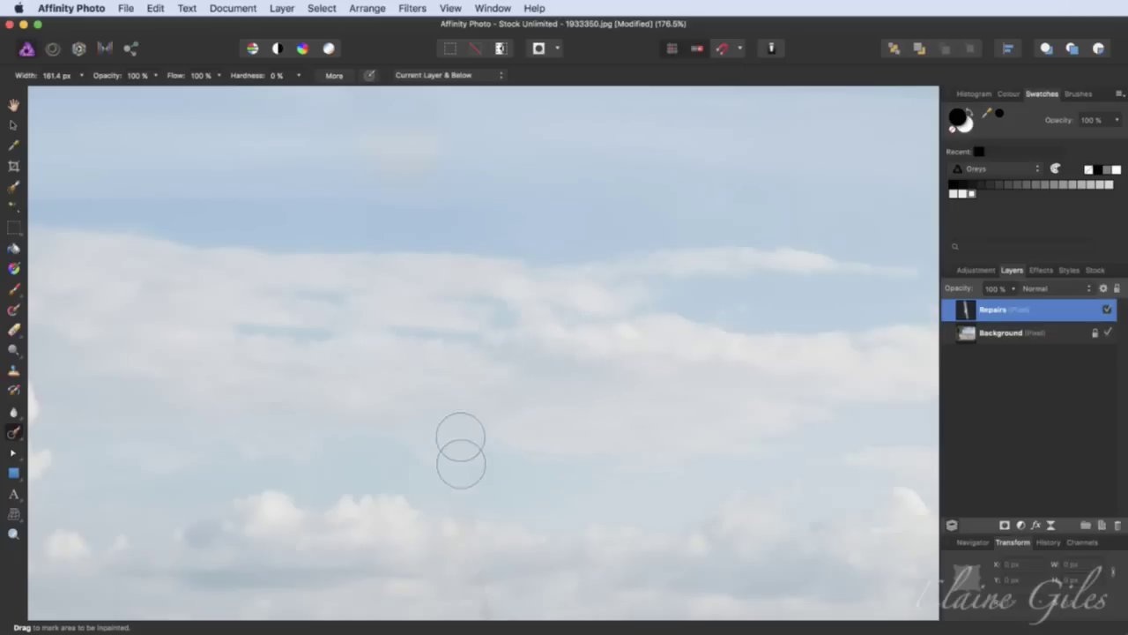
- Inpaint the faint seam left by the first rope through the low clouds, across the hills and into the sea
{"action": "left_click_drag", "start_coordinate": [467, 549], "coordinate": [440, 463]}
{"action": "scroll", "coordinate": [515, 483], "scroll_direction": "down", "scroll_amount": 8}
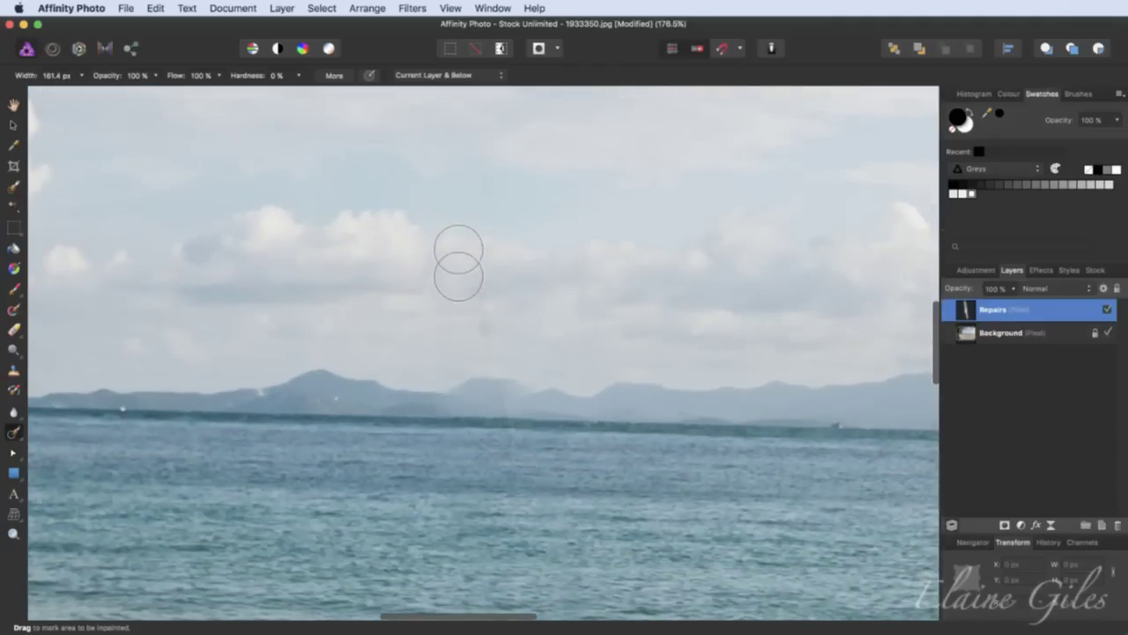
{"action": "mouse_move", "coordinate": [457, 257]}
{"action": "left_mouse_down"}
{"action": "mouse_move", "coordinate": [473, 390]}
{"action": "mouse_move", "coordinate": [517, 478]}
{"action": "mouse_move", "coordinate": [531, 551]}
{"action": "left_mouse_up"}
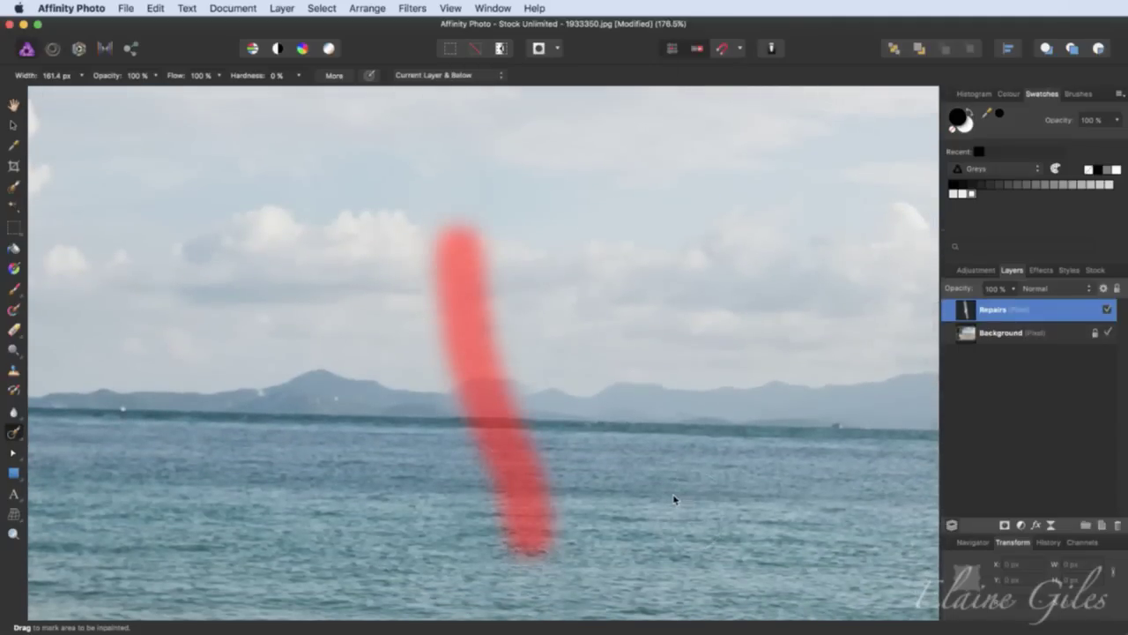
{"action": "left_click_drag", "start_coordinate": [476, 295], "coordinate": [515, 379]}
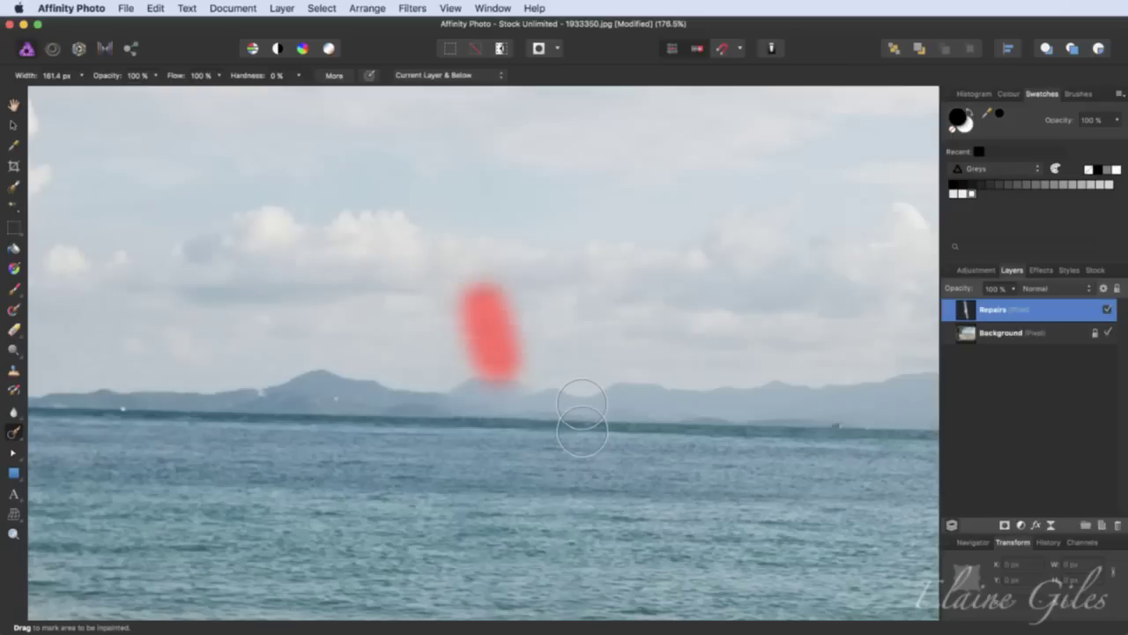
{"action": "key", "text": "super+0"}
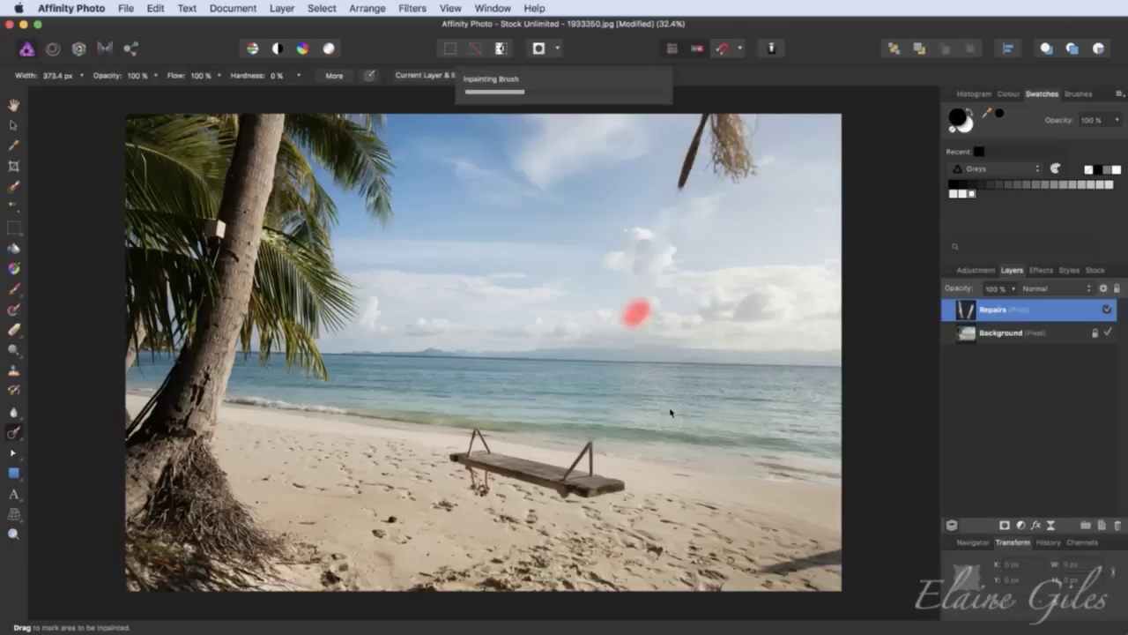
- Inpaint the trace of the second rope in the sky and its remaining dark stub at the photo's upper edge
{"action": "left_click_drag", "start_coordinate": [673, 211], "coordinate": [663, 247]}
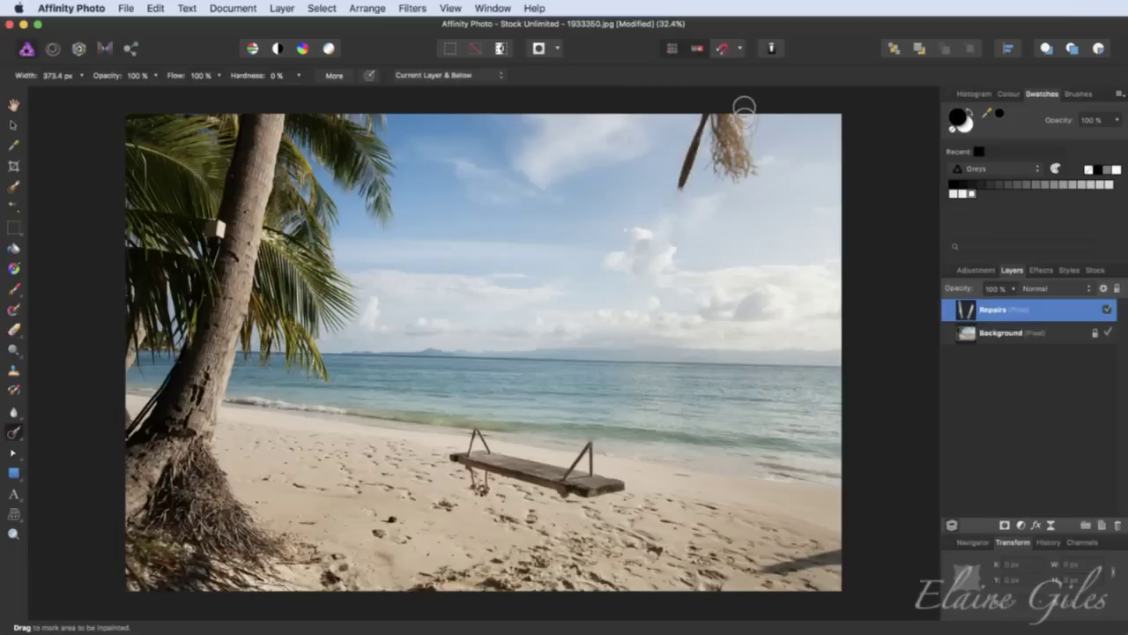
{"action": "scroll", "coordinate": [747, 104], "scroll_direction": "up", "scroll_amount": 5}
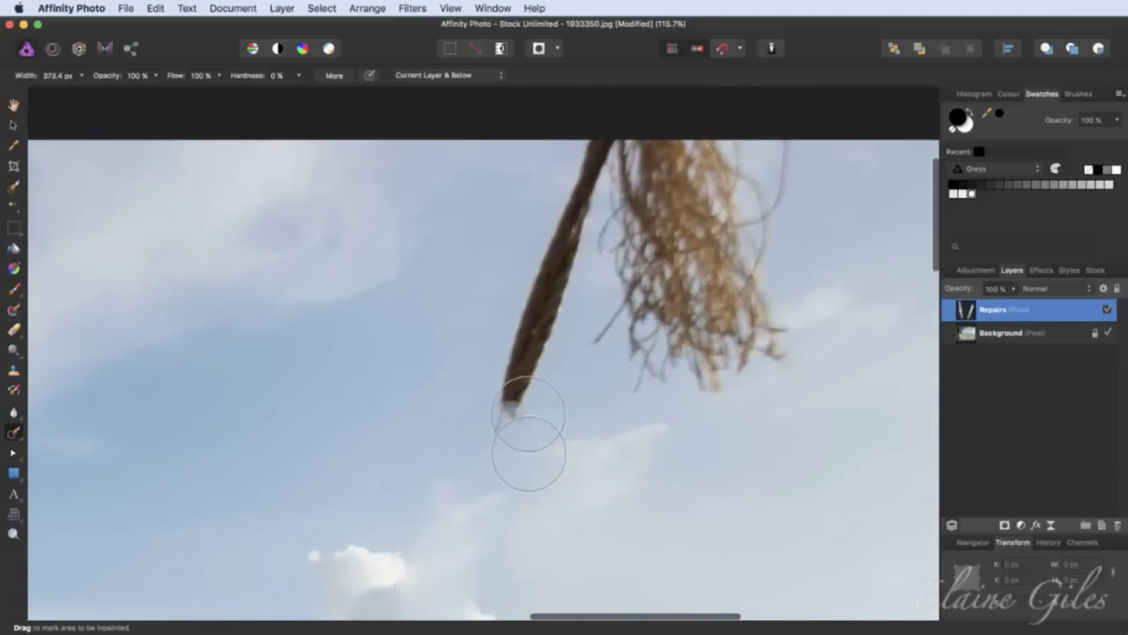
{"action": "mouse_move", "coordinate": [499, 444]}
{"action": "left_mouse_down"}
{"action": "mouse_move", "coordinate": [564, 294]}
{"action": "mouse_move", "coordinate": [597, 173]}
{"action": "mouse_move", "coordinate": [512, 386]}
{"action": "left_mouse_up"}
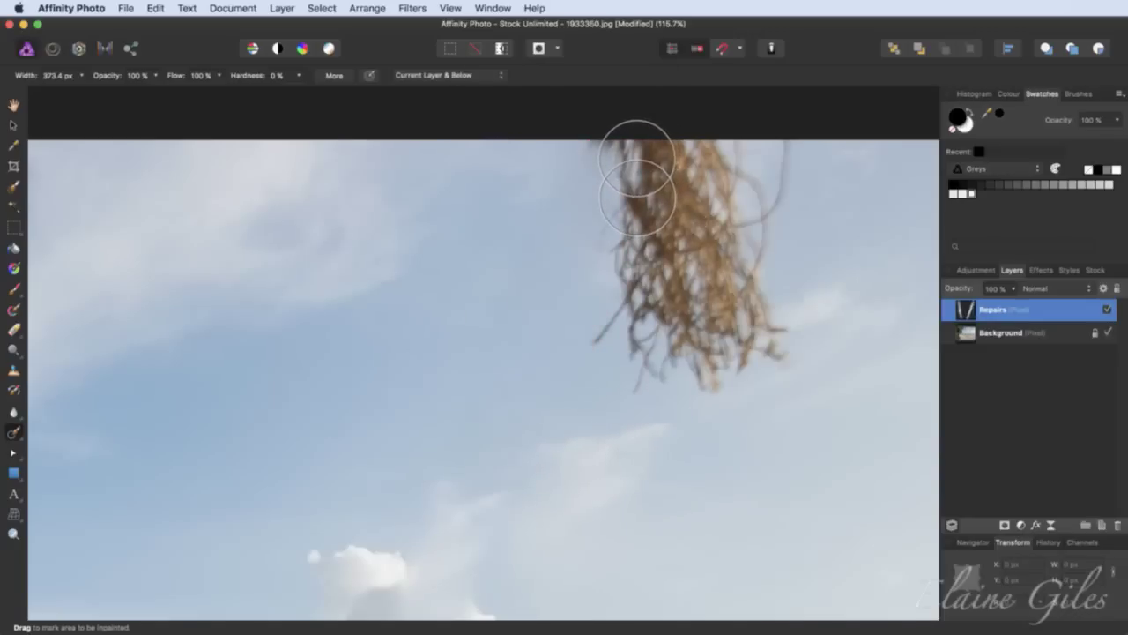
- Reduce the brush width to 229.3 px and inpaint the frayed rope tassel hanging from the photo's upper edge
{"action": "key", "text": "bracketleft"}
{"action": "key", "text": "bracketleft"}
{"action": "mouse_move", "coordinate": [593, 156]}
{"action": "left_mouse_down"}
{"action": "mouse_move", "coordinate": [736, 158]}
{"action": "mouse_move", "coordinate": [714, 220]}
{"action": "mouse_move", "coordinate": [742, 179]}
{"action": "mouse_move", "coordinate": [764, 227]}
{"action": "mouse_move", "coordinate": [784, 157]}
{"action": "mouse_move", "coordinate": [743, 279]}
{"action": "mouse_move", "coordinate": [806, 363]}
{"action": "mouse_move", "coordinate": [747, 349]}
{"action": "mouse_move", "coordinate": [705, 388]}
{"action": "mouse_move", "coordinate": [691, 354]}
{"action": "mouse_move", "coordinate": [658, 373]}
{"action": "mouse_move", "coordinate": [659, 396]}
{"action": "mouse_move", "coordinate": [645, 378]}
{"action": "mouse_move", "coordinate": [641, 407]}
{"action": "mouse_move", "coordinate": [626, 384]}
{"action": "mouse_move", "coordinate": [627, 336]}
{"action": "mouse_move", "coordinate": [595, 360]}
{"action": "mouse_move", "coordinate": [619, 319]}
{"action": "mouse_move", "coordinate": [607, 281]}
{"action": "mouse_move", "coordinate": [607, 238]}
{"action": "mouse_move", "coordinate": [625, 215]}
{"action": "mouse_move", "coordinate": [613, 172]}
{"action": "mouse_move", "coordinate": [700, 203]}
{"action": "mouse_move", "coordinate": [611, 233]}
{"action": "mouse_move", "coordinate": [697, 224]}
{"action": "mouse_move", "coordinate": [692, 247]}
{"action": "mouse_move", "coordinate": [618, 275]}
{"action": "mouse_move", "coordinate": [680, 301]}
{"action": "mouse_move", "coordinate": [667, 350]}
{"action": "mouse_move", "coordinate": [645, 316]}
{"action": "mouse_move", "coordinate": [738, 245]}
{"action": "mouse_move", "coordinate": [721, 338]}
{"action": "mouse_move", "coordinate": [729, 363]}
{"action": "mouse_move", "coordinate": [691, 328]}
{"action": "mouse_move", "coordinate": [694, 292]}
{"action": "mouse_move", "coordinate": [755, 357]}
{"action": "mouse_move", "coordinate": [733, 354]}
{"action": "mouse_move", "coordinate": [767, 173]}
{"action": "mouse_move", "coordinate": [687, 177]}
{"action": "mouse_move", "coordinate": [777, 172]}
{"action": "mouse_move", "coordinate": [802, 154]}
{"action": "mouse_move", "coordinate": [699, 213]}
{"action": "mouse_move", "coordinate": [674, 321]}
{"action": "left_mouse_up"}
{"action": "mouse_move", "coordinate": [678, 392]}
{"action": "left_mouse_down"}
{"action": "mouse_move", "coordinate": [756, 373]}
{"action": "mouse_move", "coordinate": [601, 152]}
{"action": "left_mouse_up"}
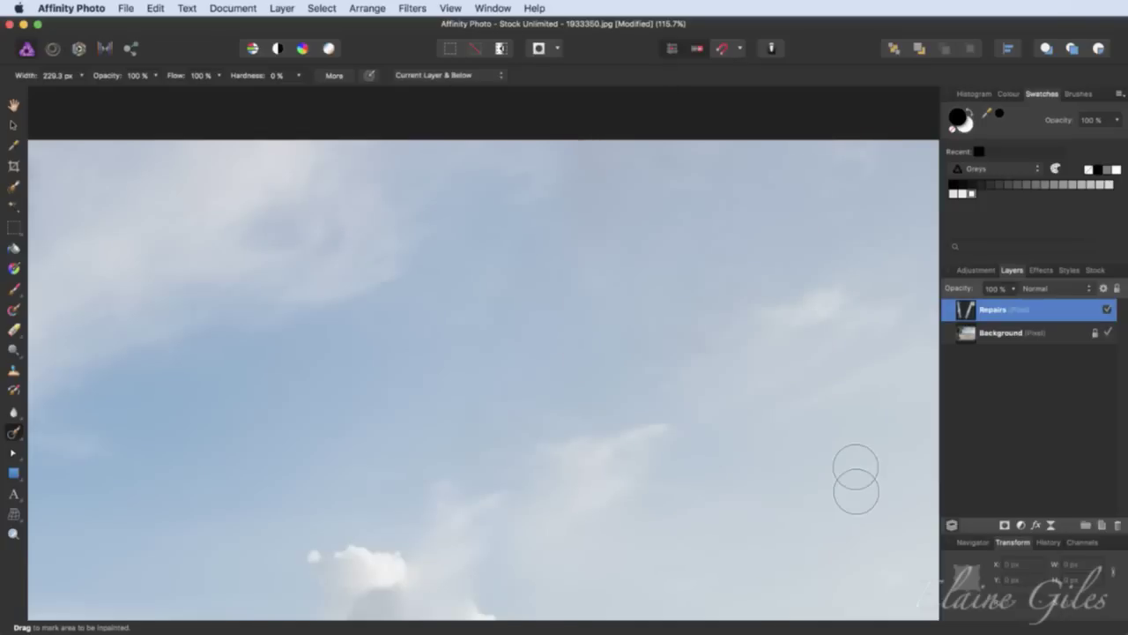
{"action": "key", "text": "super+0"}
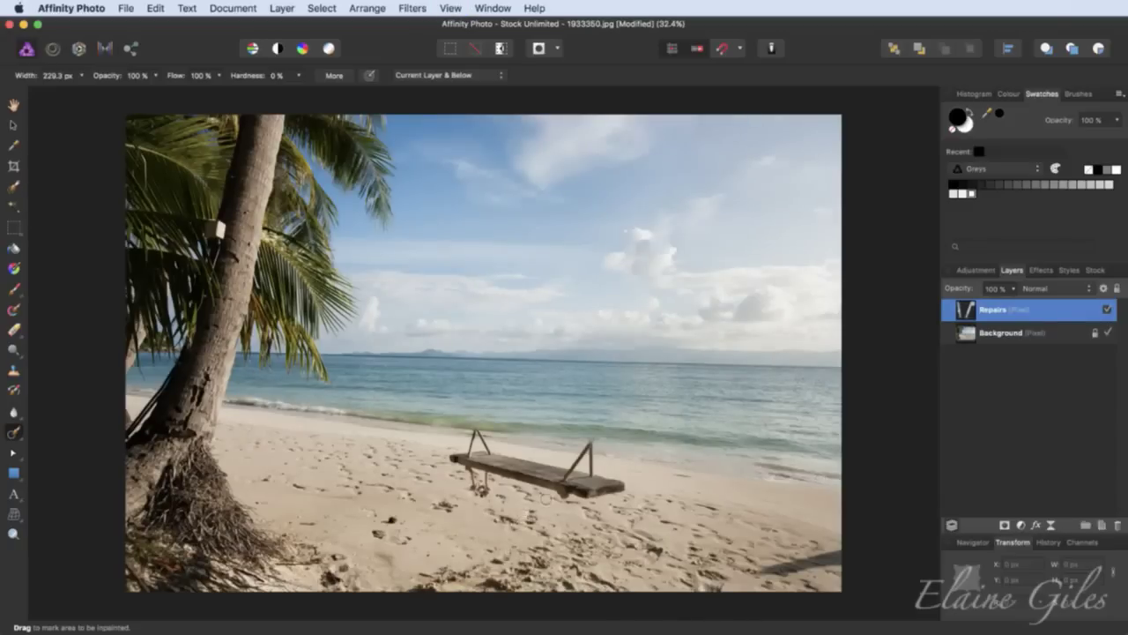
- Inpaint the wooden swing seat, including its rope triangles and the knots beneath it, out of the beach
{"action": "scroll", "coordinate": [544, 501], "scroll_direction": "up", "scroll_amount": 6}
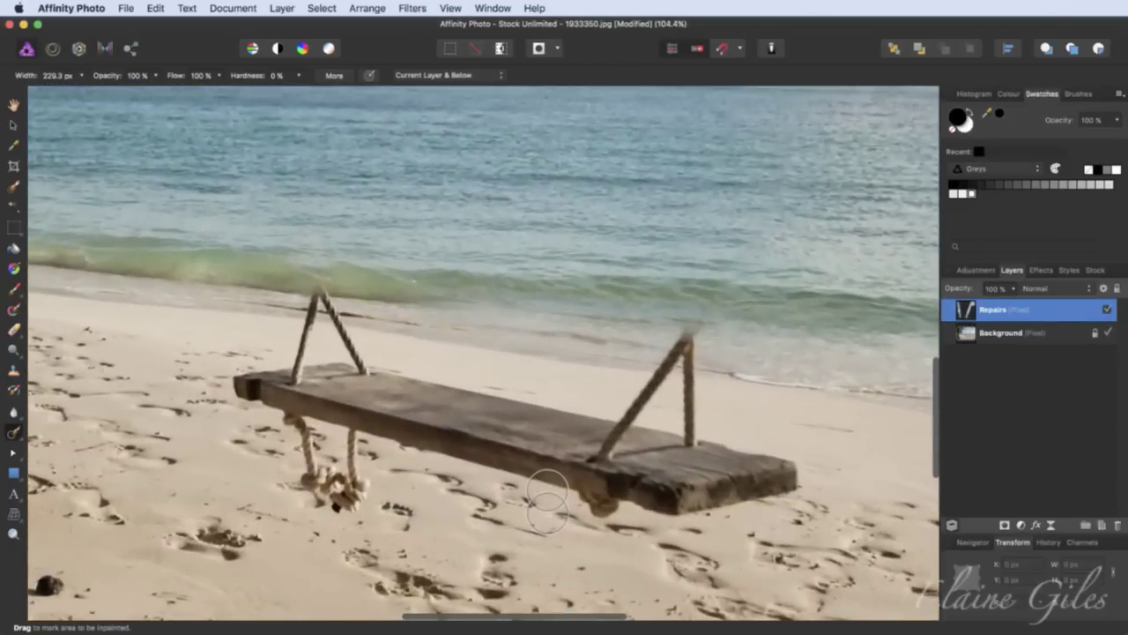
{"action": "scroll", "coordinate": [547, 500], "scroll_direction": "up", "scroll_amount": 3}
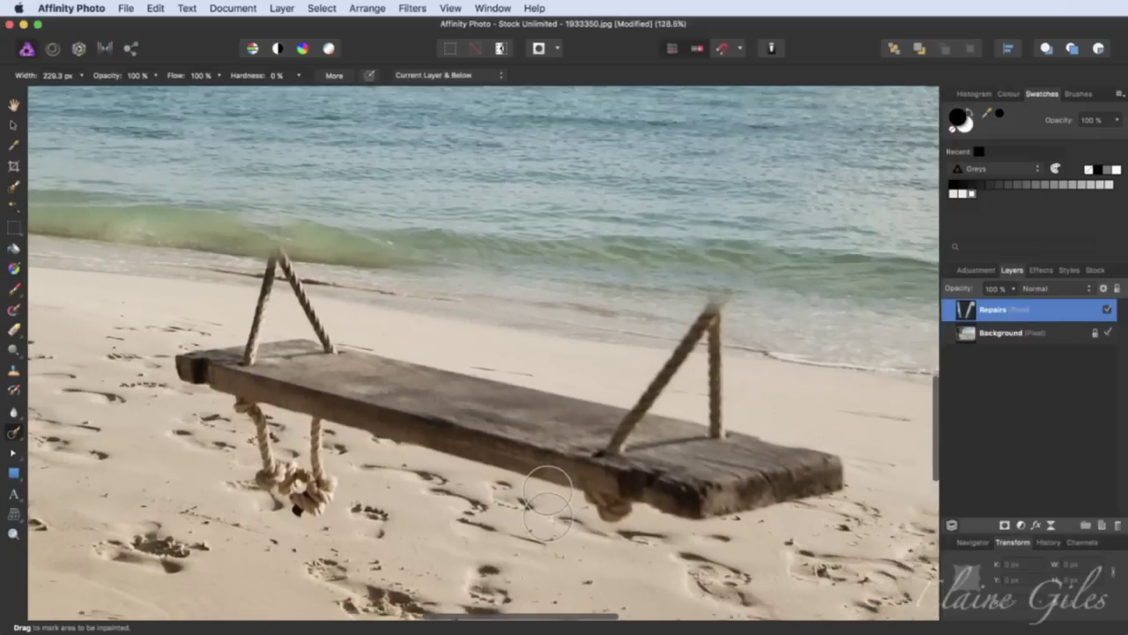
{"action": "scroll", "coordinate": [546, 500], "scroll_direction": "down", "scroll_amount": 1}
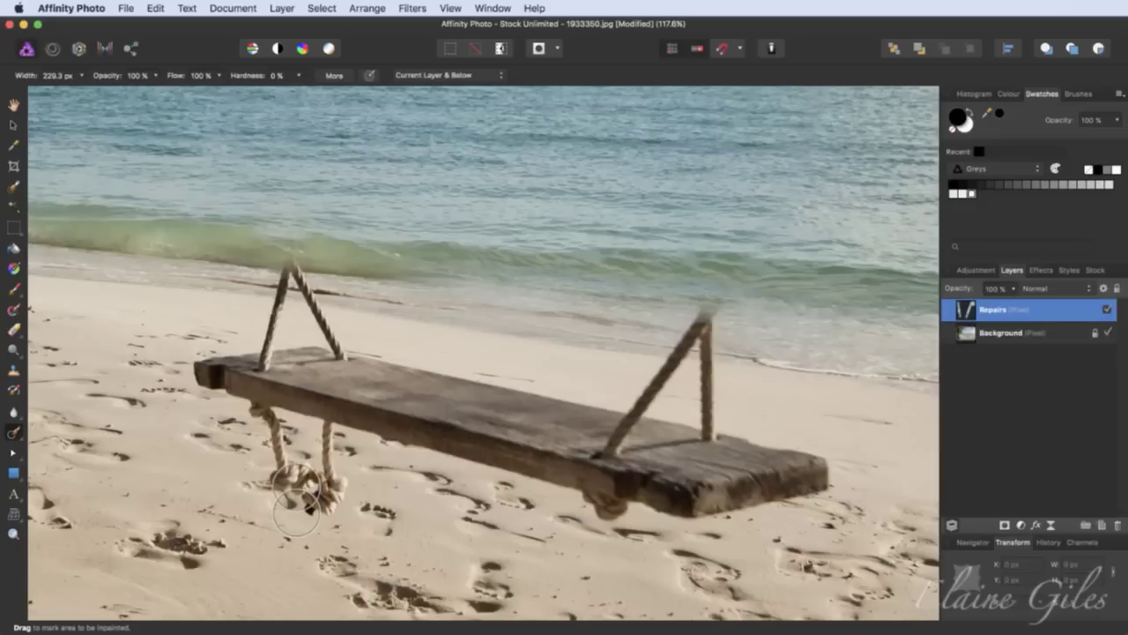
{"action": "scroll", "coordinate": [294, 499], "scroll_direction": "right", "scroll_amount": 1}
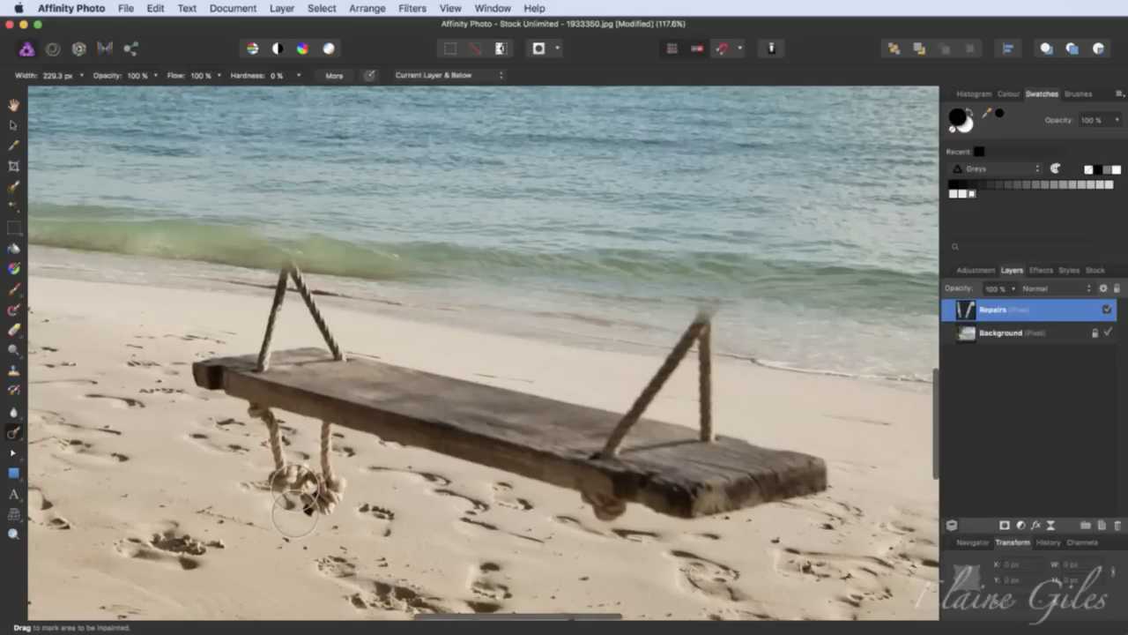
{"action": "mouse_move", "coordinate": [303, 512]}
{"action": "left_mouse_down"}
{"action": "mouse_move", "coordinate": [279, 431]}
{"action": "mouse_move", "coordinate": [260, 408]}
{"action": "mouse_move", "coordinate": [187, 385]}
{"action": "mouse_move", "coordinate": [264, 364]}
{"action": "mouse_move", "coordinate": [293, 276]}
{"action": "mouse_move", "coordinate": [345, 368]}
{"action": "mouse_move", "coordinate": [276, 366]}
{"action": "mouse_move", "coordinate": [277, 380]}
{"action": "mouse_move", "coordinate": [339, 377]}
{"action": "mouse_move", "coordinate": [210, 388]}
{"action": "mouse_move", "coordinate": [246, 400]}
{"action": "mouse_move", "coordinate": [271, 436]}
{"action": "mouse_move", "coordinate": [272, 425]}
{"action": "mouse_move", "coordinate": [292, 517]}
{"action": "mouse_move", "coordinate": [317, 520]}
{"action": "mouse_move", "coordinate": [331, 506]}
{"action": "mouse_move", "coordinate": [332, 440]}
{"action": "mouse_move", "coordinate": [330, 418]}
{"action": "mouse_move", "coordinate": [285, 408]}
{"action": "mouse_move", "coordinate": [609, 473]}
{"action": "mouse_move", "coordinate": [322, 401]}
{"action": "mouse_move", "coordinate": [380, 400]}
{"action": "mouse_move", "coordinate": [486, 424]}
{"action": "mouse_move", "coordinate": [327, 364]}
{"action": "mouse_move", "coordinate": [518, 430]}
{"action": "mouse_move", "coordinate": [649, 458]}
{"action": "mouse_move", "coordinate": [625, 439]}
{"action": "mouse_move", "coordinate": [347, 377]}
{"action": "mouse_move", "coordinate": [609, 446]}
{"action": "mouse_move", "coordinate": [775, 468]}
{"action": "mouse_move", "coordinate": [622, 427]}
{"action": "mouse_move", "coordinate": [825, 485]}
{"action": "mouse_move", "coordinate": [656, 516]}
{"action": "mouse_move", "coordinate": [599, 493]}
{"action": "mouse_move", "coordinate": [731, 498]}
{"action": "mouse_move", "coordinate": [633, 481]}
{"action": "mouse_move", "coordinate": [616, 495]}
{"action": "mouse_move", "coordinate": [617, 520]}
{"action": "mouse_move", "coordinate": [579, 514]}
{"action": "mouse_move", "coordinate": [579, 501]}
{"action": "mouse_move", "coordinate": [630, 536]}
{"action": "mouse_move", "coordinate": [597, 448]}
{"action": "mouse_move", "coordinate": [699, 365]}
{"action": "mouse_move", "coordinate": [676, 357]}
{"action": "mouse_move", "coordinate": [706, 322]}
{"action": "mouse_move", "coordinate": [715, 452]}
{"action": "mouse_move", "coordinate": [712, 362]}
{"action": "mouse_move", "coordinate": [667, 374]}
{"action": "mouse_move", "coordinate": [629, 452]}
{"action": "mouse_move", "coordinate": [600, 463]}
{"action": "mouse_move", "coordinate": [749, 490]}
{"action": "mouse_move", "coordinate": [789, 485]}
{"action": "mouse_move", "coordinate": [689, 519]}
{"action": "mouse_move", "coordinate": [805, 479]}
{"action": "mouse_move", "coordinate": [732, 493]}
{"action": "mouse_move", "coordinate": [307, 385]}
{"action": "mouse_move", "coordinate": [273, 353]}
{"action": "left_mouse_up"}
{"action": "mouse_move", "coordinate": [286, 306]}
{"action": "left_mouse_down"}
{"action": "mouse_move", "coordinate": [269, 361]}
{"action": "mouse_move", "coordinate": [282, 385]}
{"action": "mouse_move", "coordinate": [300, 318]}
{"action": "mouse_move", "coordinate": [290, 266]}
{"action": "mouse_move", "coordinate": [372, 410]}
{"action": "mouse_move", "coordinate": [480, 449]}
{"action": "mouse_move", "coordinate": [482, 440]}
{"action": "left_mouse_up"}
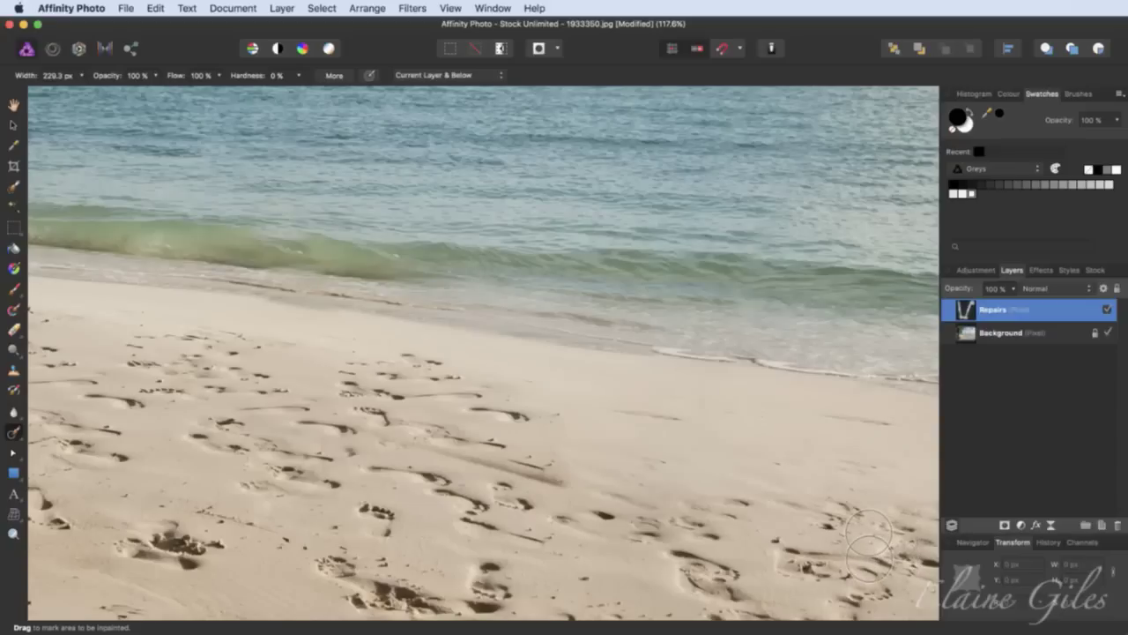
{"action": "key", "text": "super+0"}
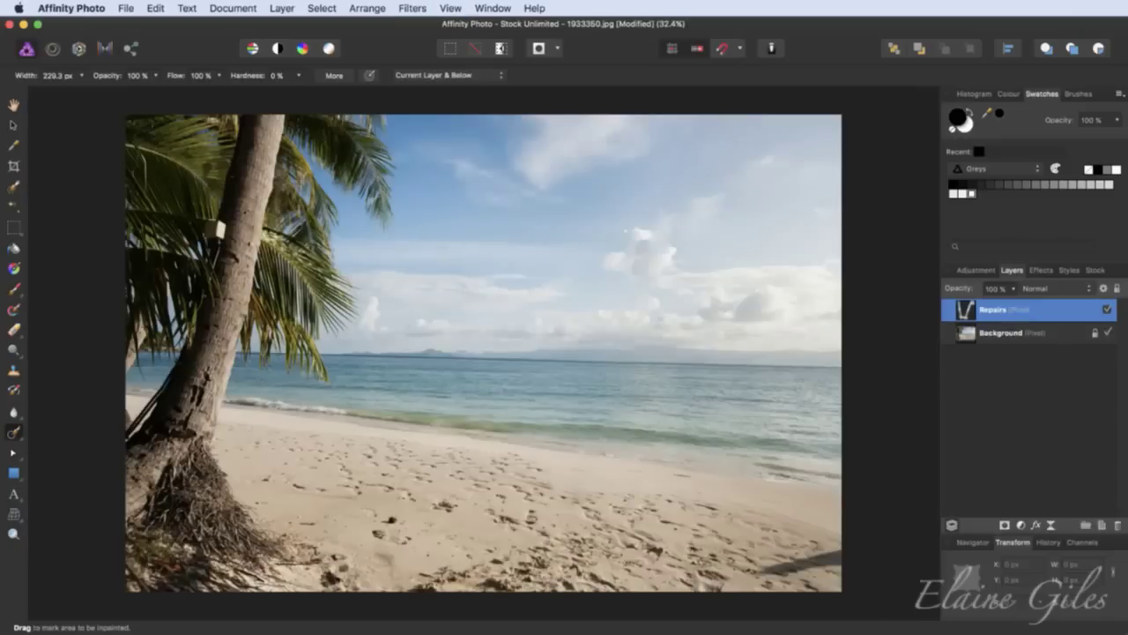
- Inpaint the dark shadow on the sand in the photo's lower-right corner, and compare before and after by hiding and reshowing the Repairs layer
{"action": "scroll", "coordinate": [874, 595], "scroll_direction": "up", "scroll_amount": 10}
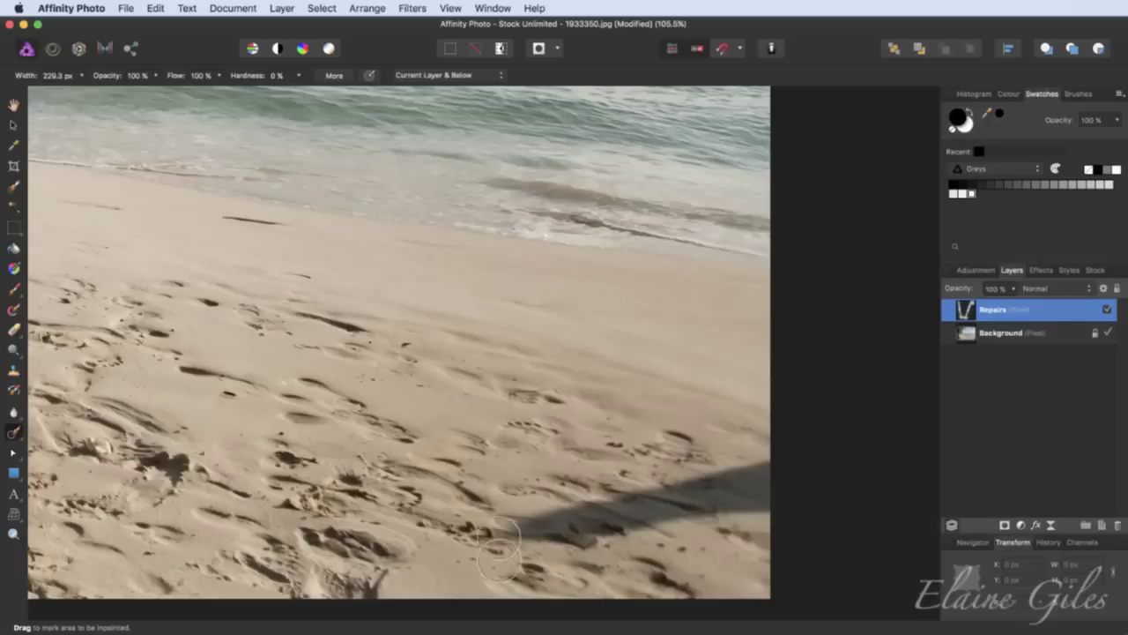
{"action": "mouse_move", "coordinate": [504, 536]}
{"action": "left_mouse_down"}
{"action": "mouse_move", "coordinate": [771, 472]}
{"action": "mouse_move", "coordinate": [767, 522]}
{"action": "mouse_move", "coordinate": [663, 524]}
{"action": "mouse_move", "coordinate": [548, 556]}
{"action": "mouse_move", "coordinate": [731, 496]}
{"action": "mouse_move", "coordinate": [753, 497]}
{"action": "mouse_move", "coordinate": [756, 530]}
{"action": "left_mouse_up"}
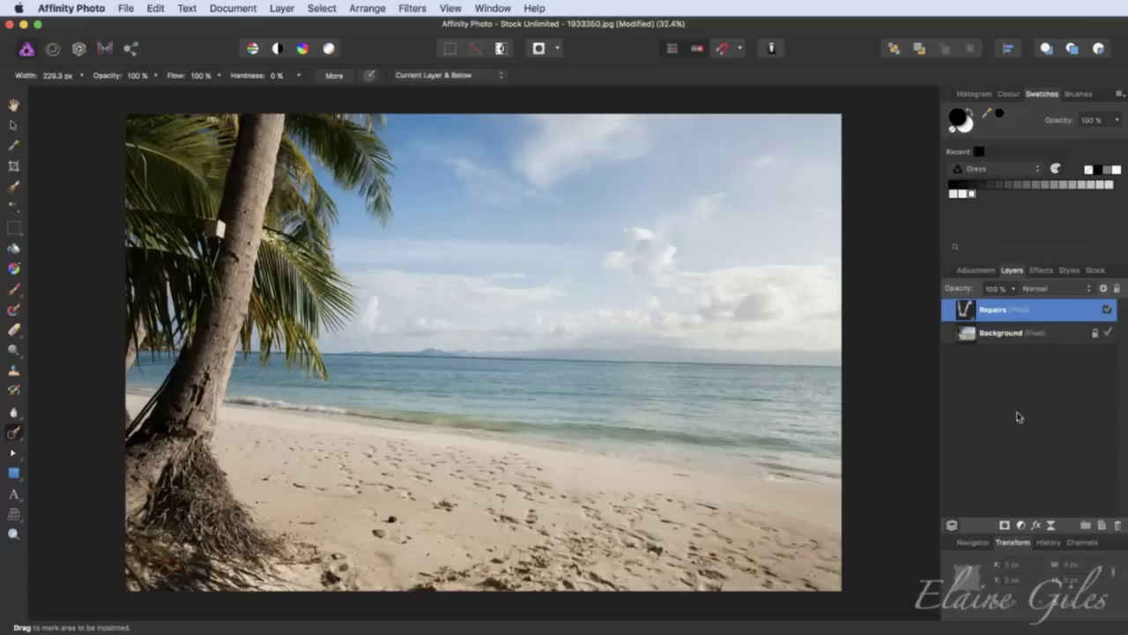
{"action": "left_click", "coordinate": [1106, 310]}
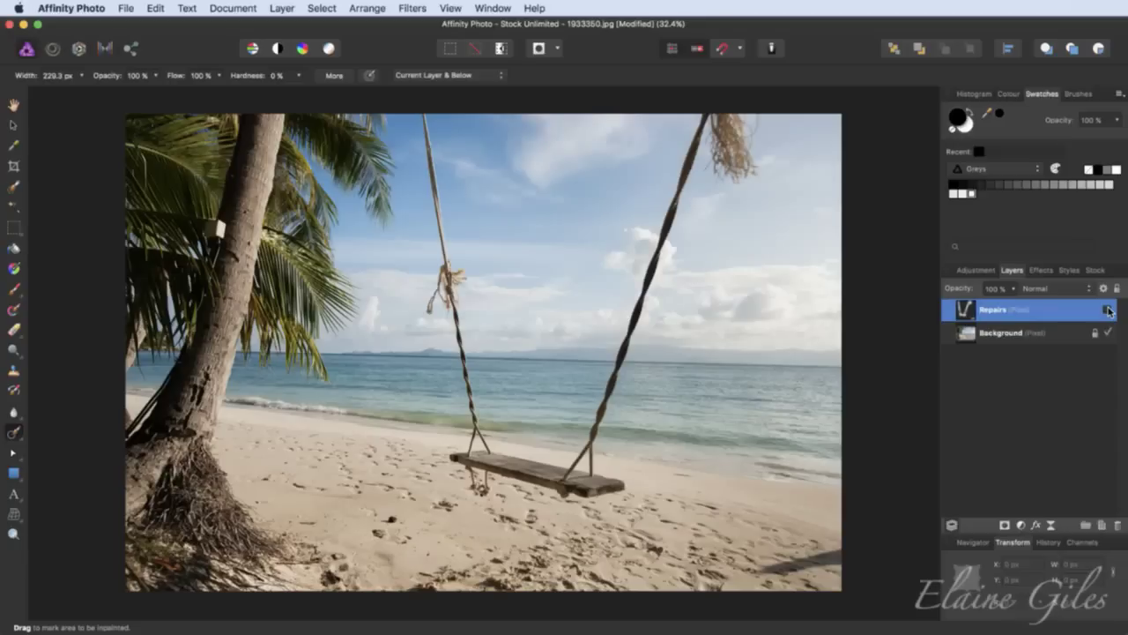
{"action": "left_click", "coordinate": [1108, 310]}
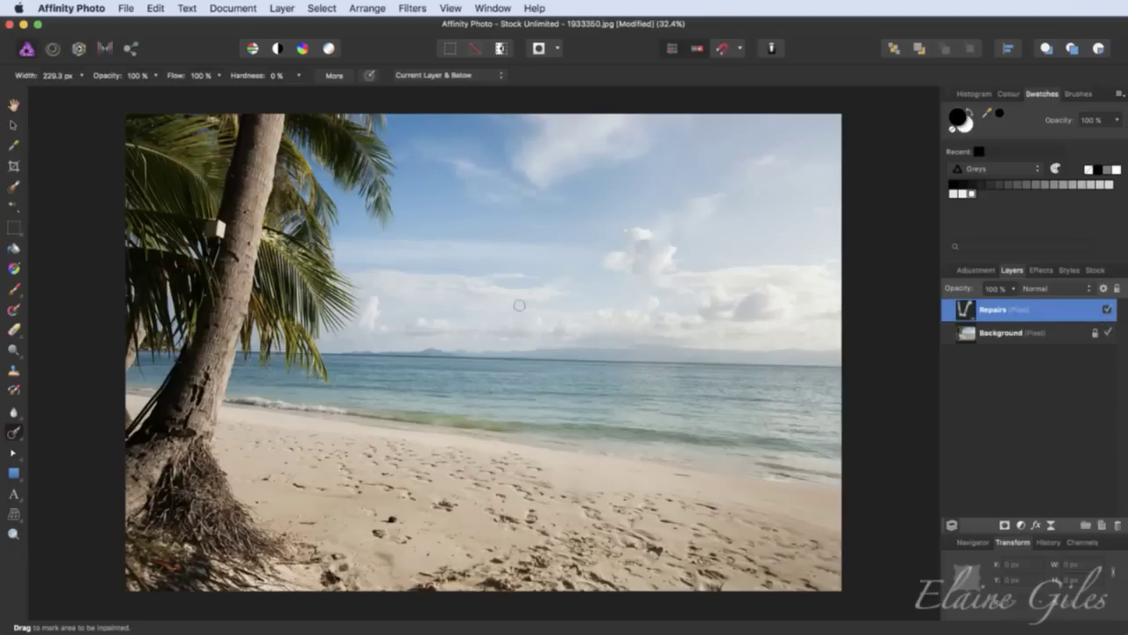
- Inpaint a vertical strip of blue sky beside the palm fronds, where the first rope used to hang
{"action": "scroll", "coordinate": [471, 288], "scroll_direction": "up", "scroll_amount": 5}
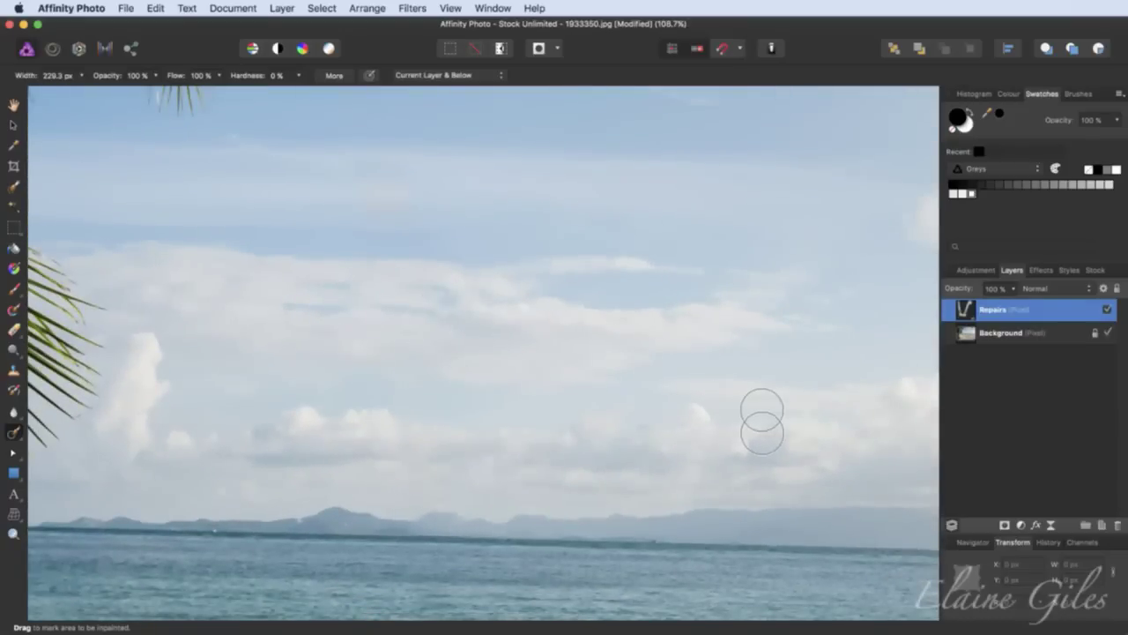
{"action": "scroll", "coordinate": [642, 172], "scroll_direction": "up", "scroll_amount": 5}
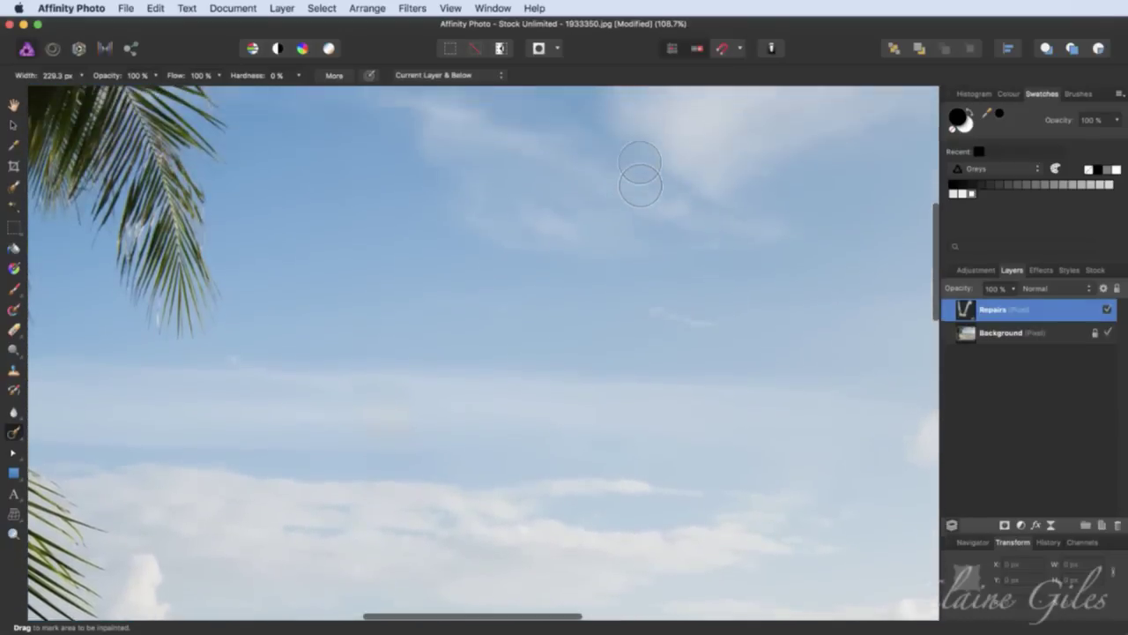
{"action": "scroll", "coordinate": [639, 176], "scroll_direction": "up", "scroll_amount": 2}
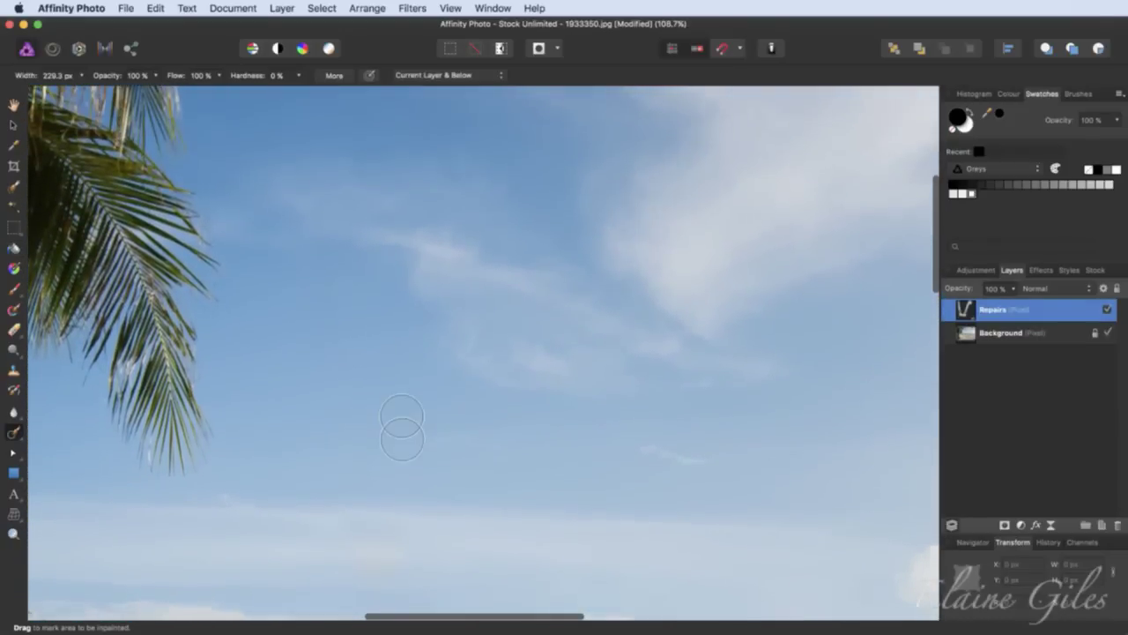
{"action": "left_click_drag", "start_coordinate": [344, 348], "coordinate": [314, 180]}
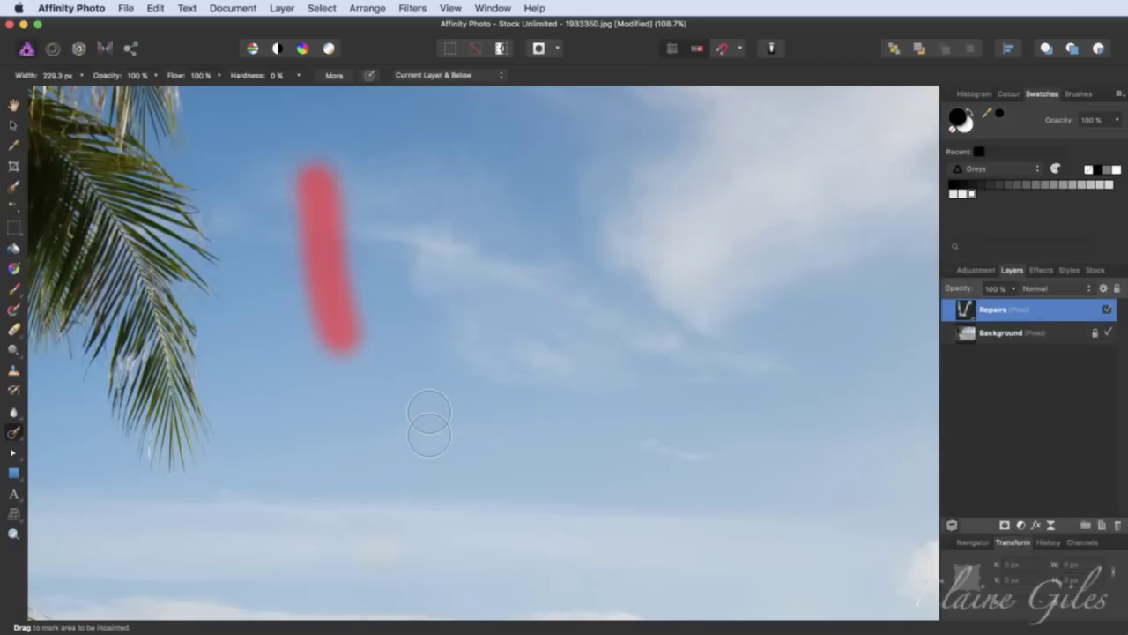
{"action": "scroll", "coordinate": [432, 424], "scroll_direction": "up", "scroll_amount": 2}
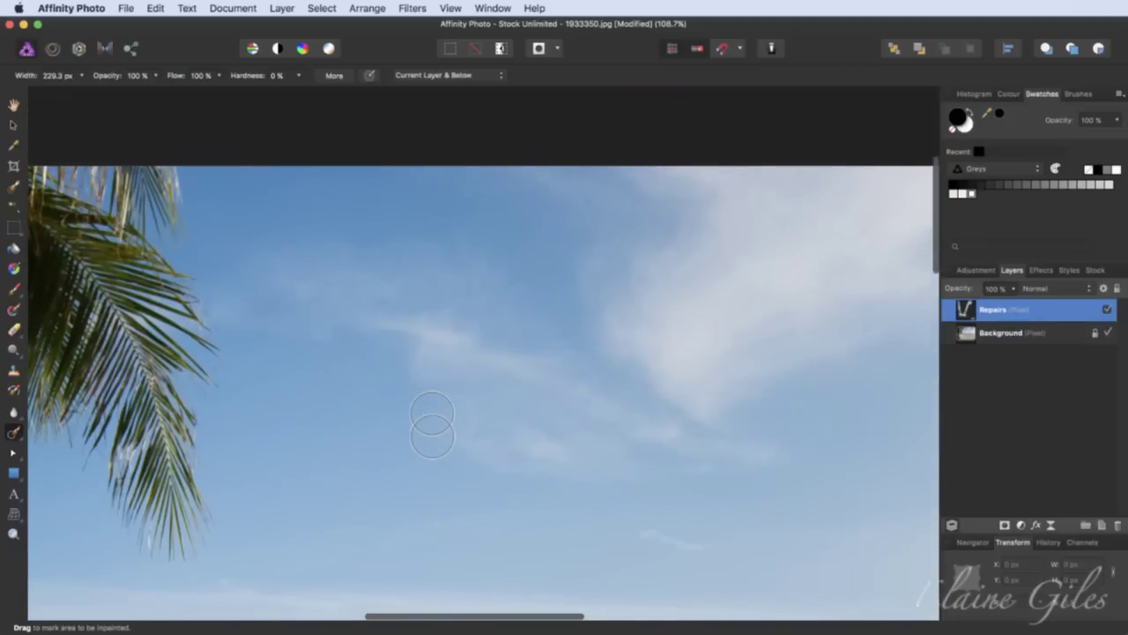
{"action": "scroll", "coordinate": [432, 424], "scroll_direction": "down", "scroll_amount": 2}
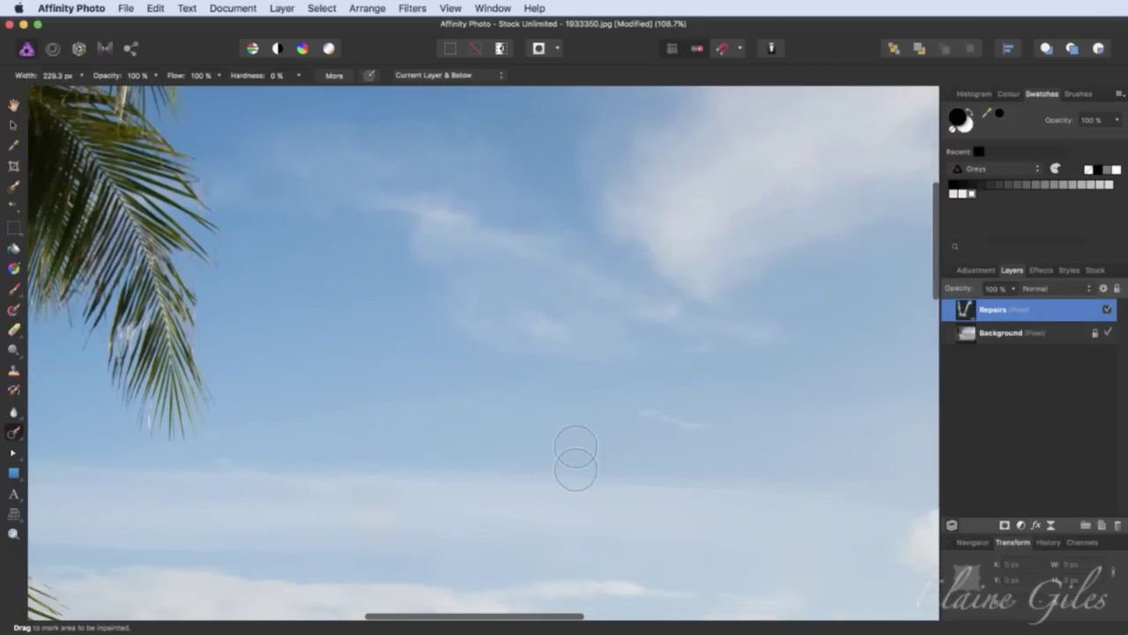
{"action": "key", "text": "super+0"}
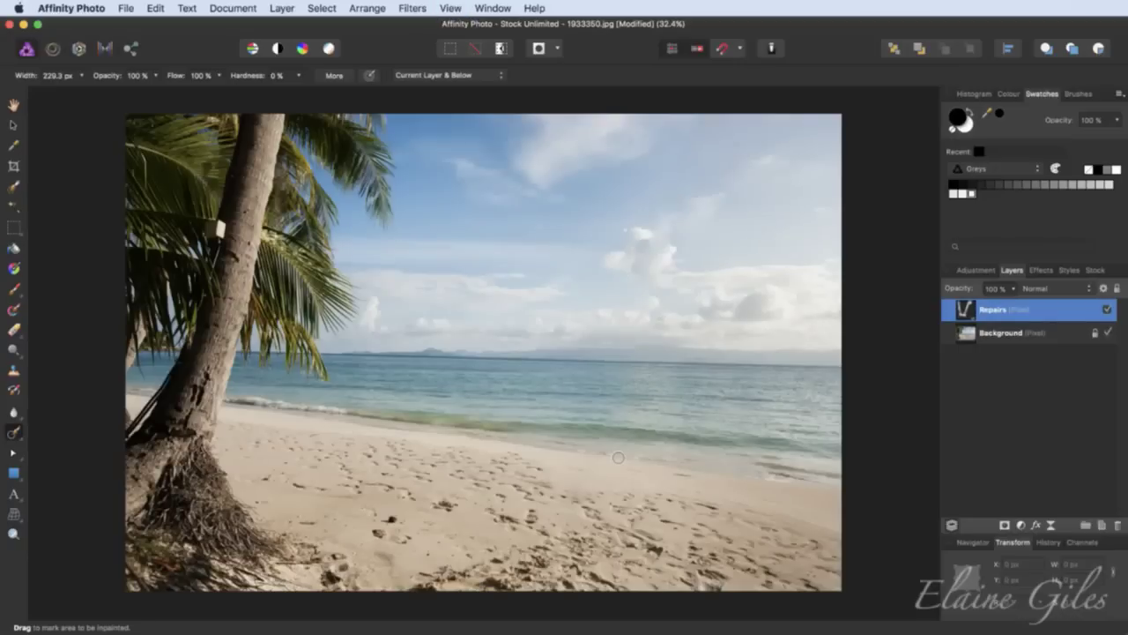
- Save the beach photo with its layers as a new document named Stock Unlimited - 1933350 in 06 - Beach Swing, and close it
{"action": "key", "text": "super+s"}
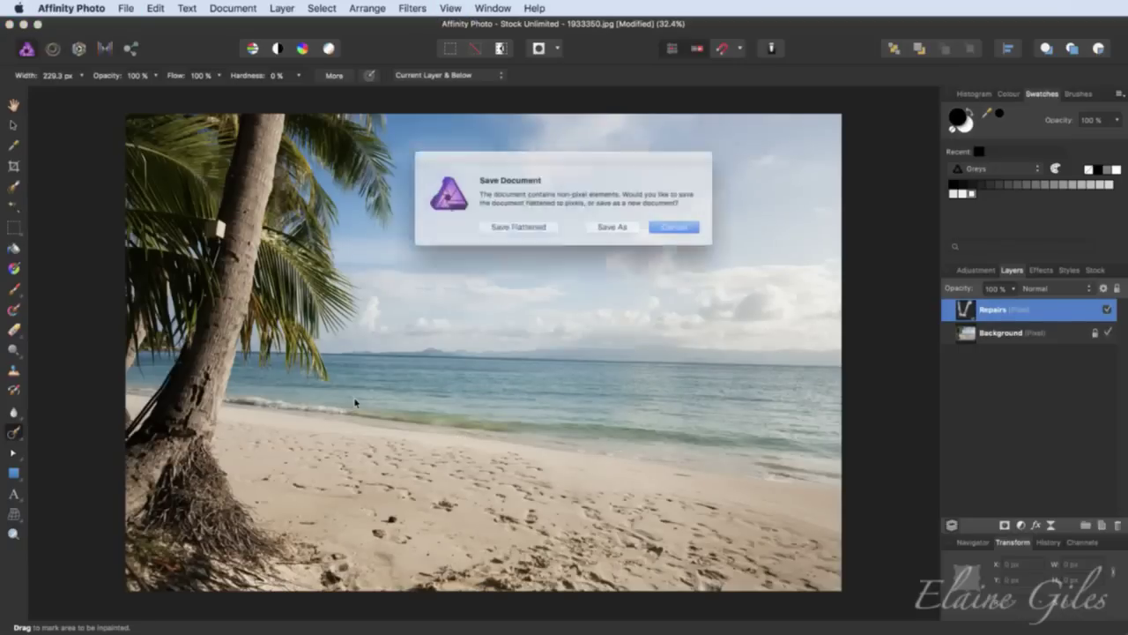
{"action": "left_click", "coordinate": [623, 231]}
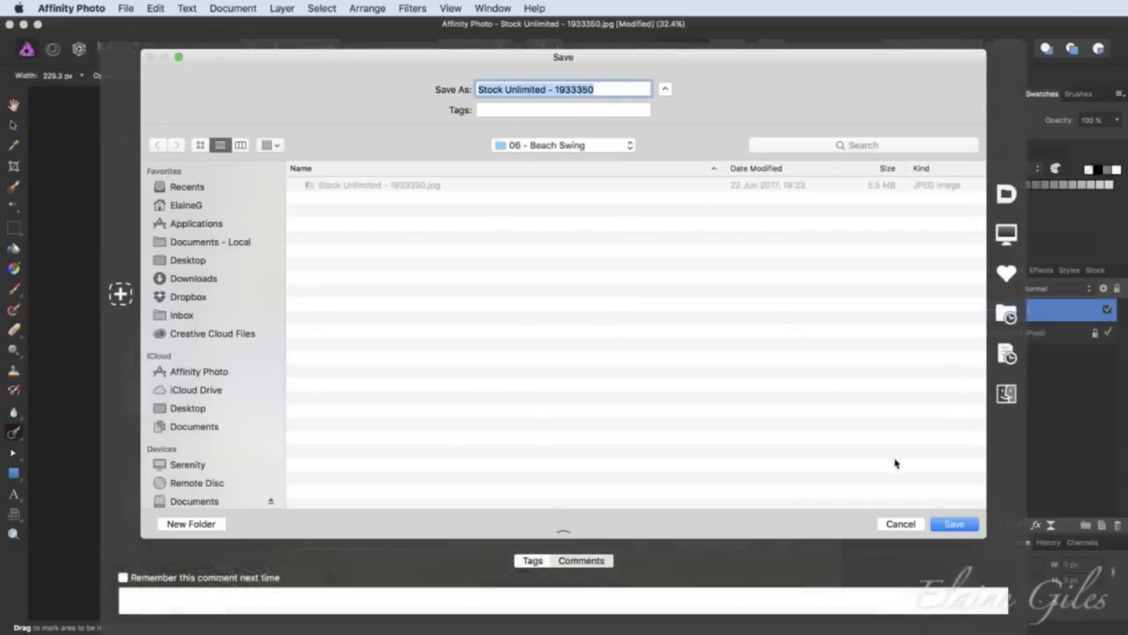
{"action": "left_click", "coordinate": [948, 524]}
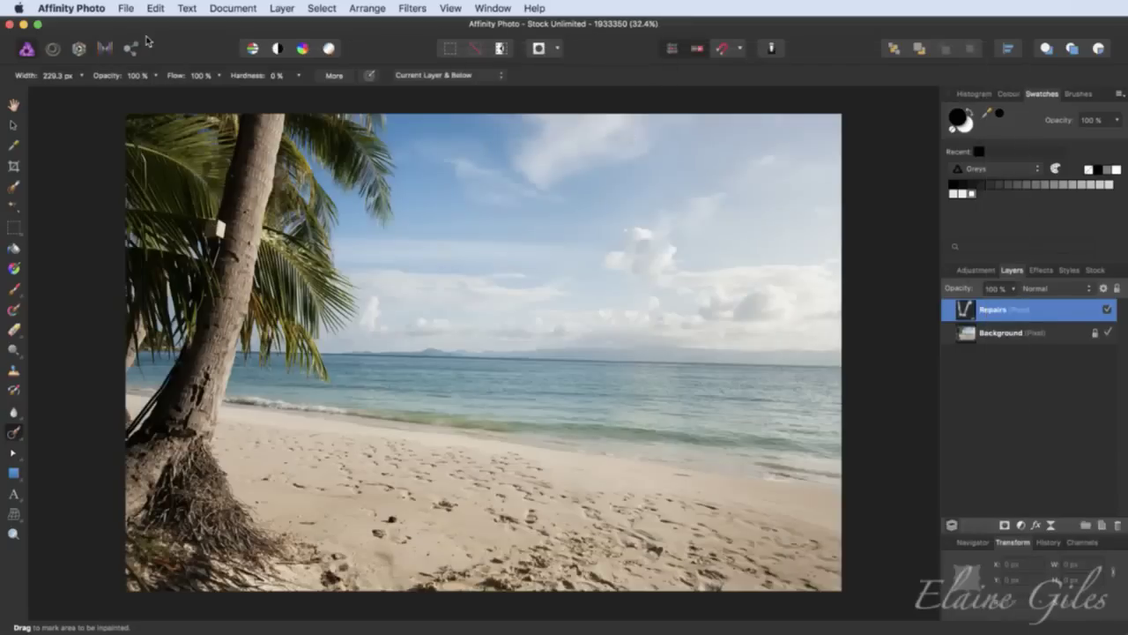
{"action": "key", "text": "super+w"}
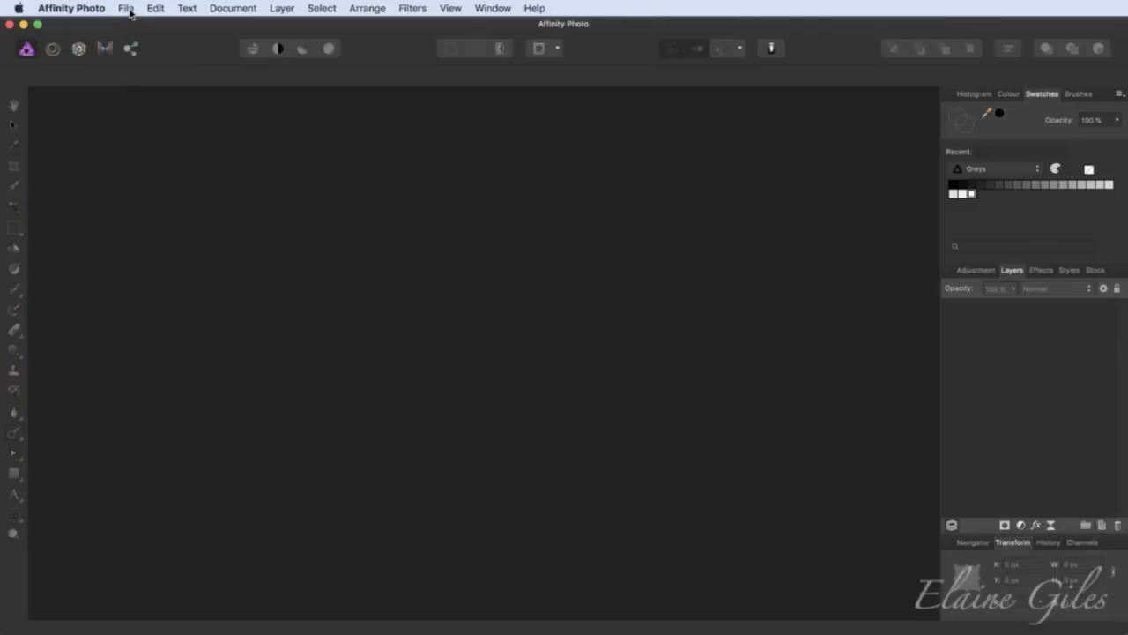
- Open the camel photo Stock Unlimited - 1892050.jpg from the 07 - Charlie the Camel folder
{"action": "left_click", "coordinate": [126, 8]}
{"action": "mouse_move", "coordinate": [167, 151]}
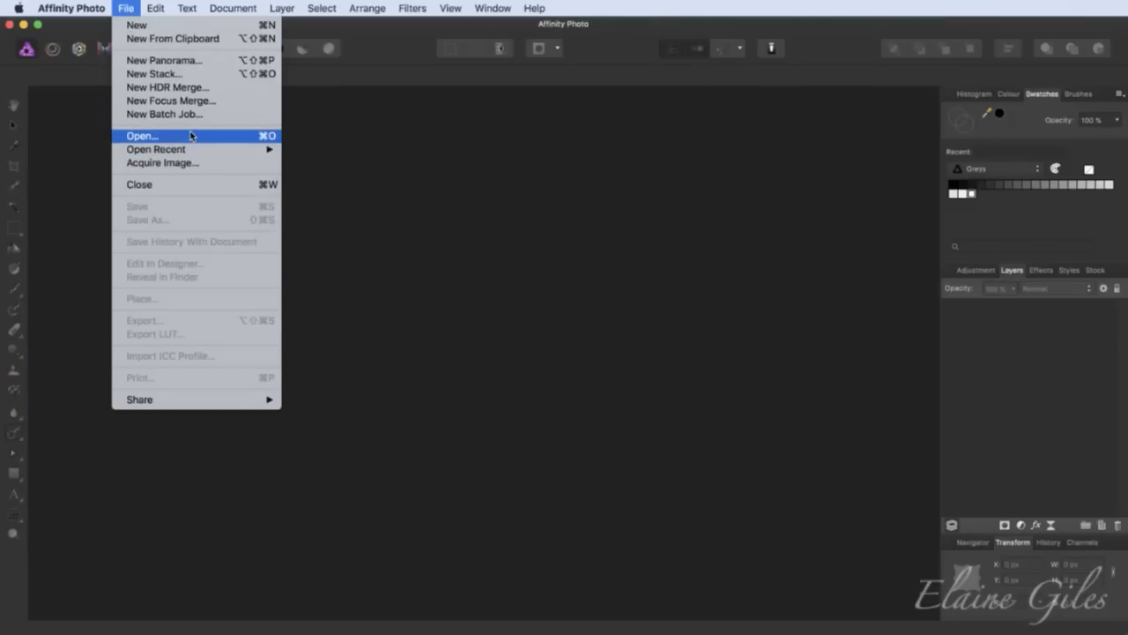
{"action": "left_click", "coordinate": [190, 136]}
{"action": "left_click", "coordinate": [599, 115]}
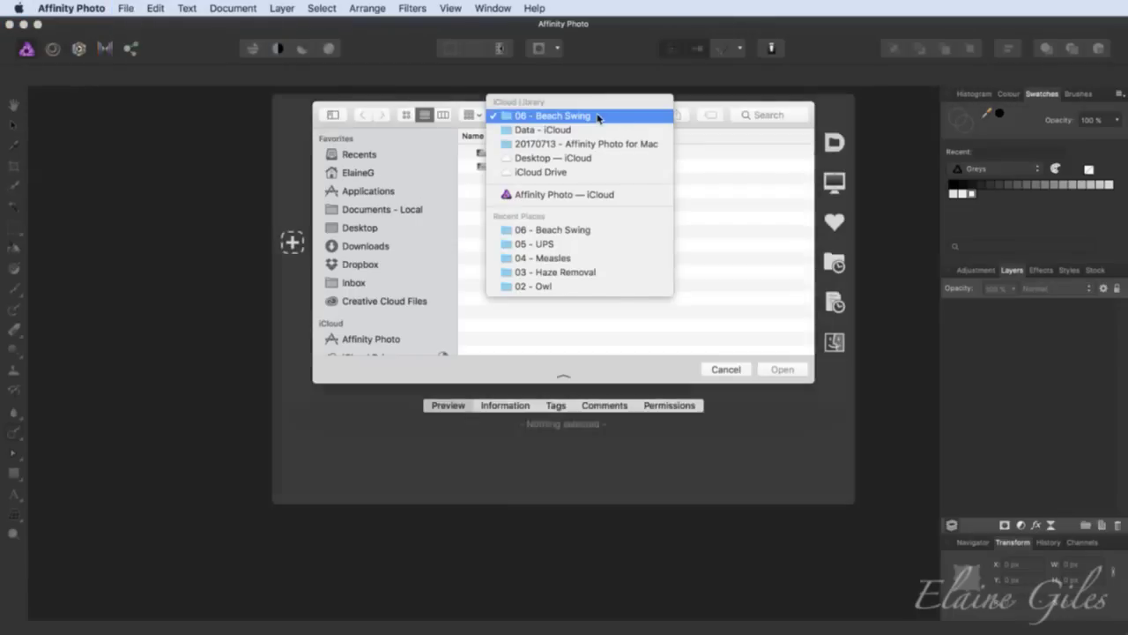
{"action": "left_click", "coordinate": [594, 115]}
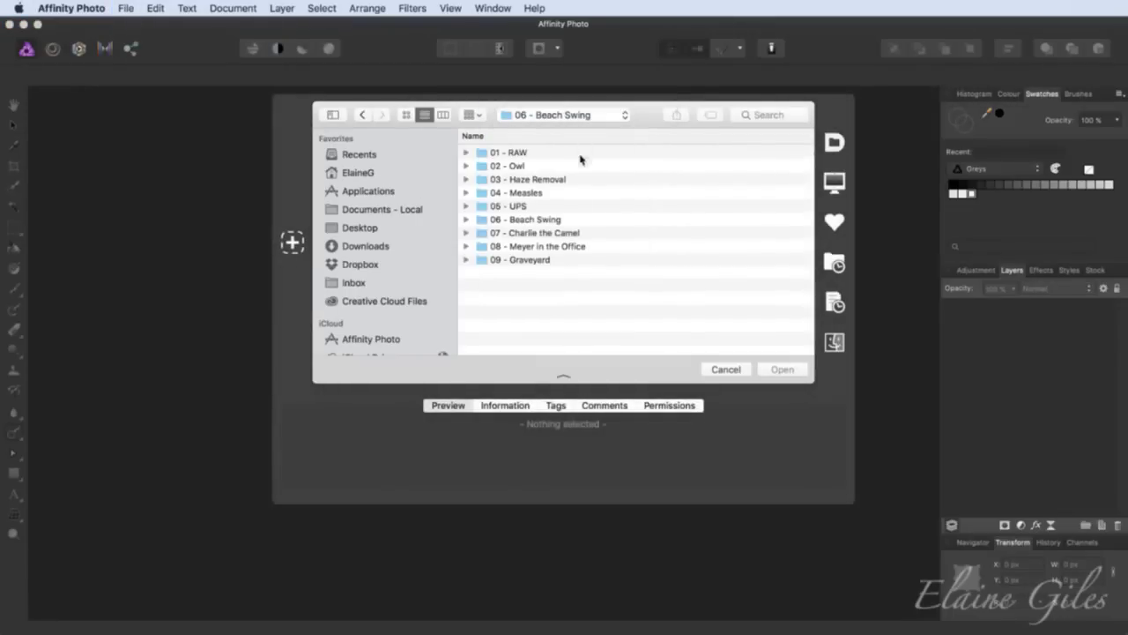
{"action": "left_click", "coordinate": [580, 164]}
{"action": "left_click", "coordinate": [612, 115]}
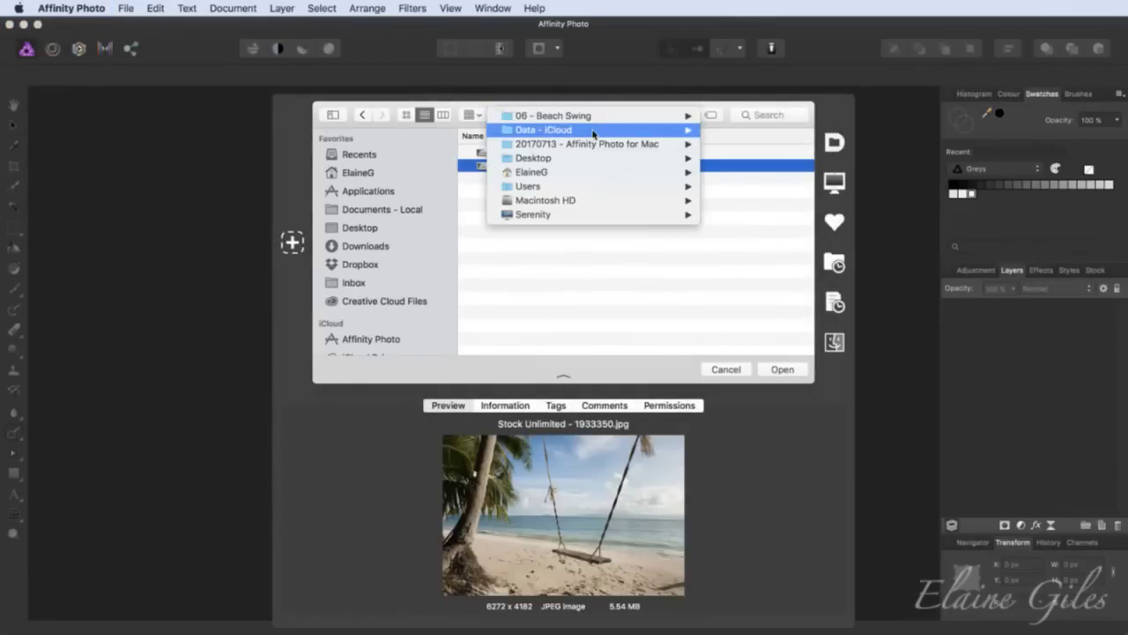
{"action": "mouse_move", "coordinate": [625, 129]}
{"action": "mouse_move", "coordinate": [769, 216]}
{"action": "left_click", "coordinate": [965, 228]}
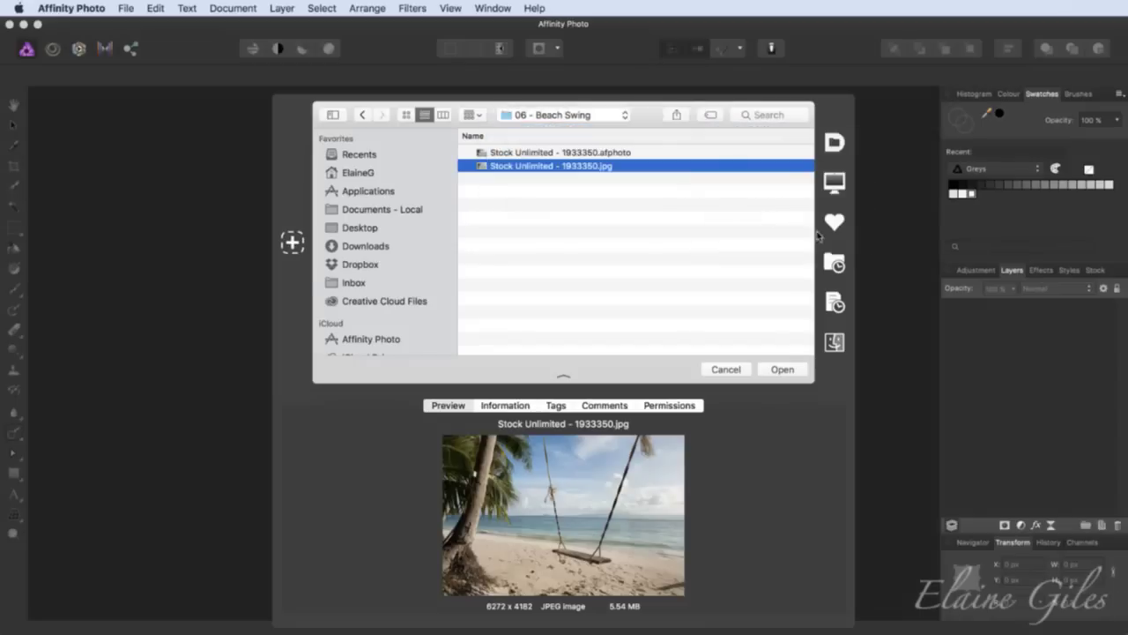
{"action": "left_click", "coordinate": [536, 154]}
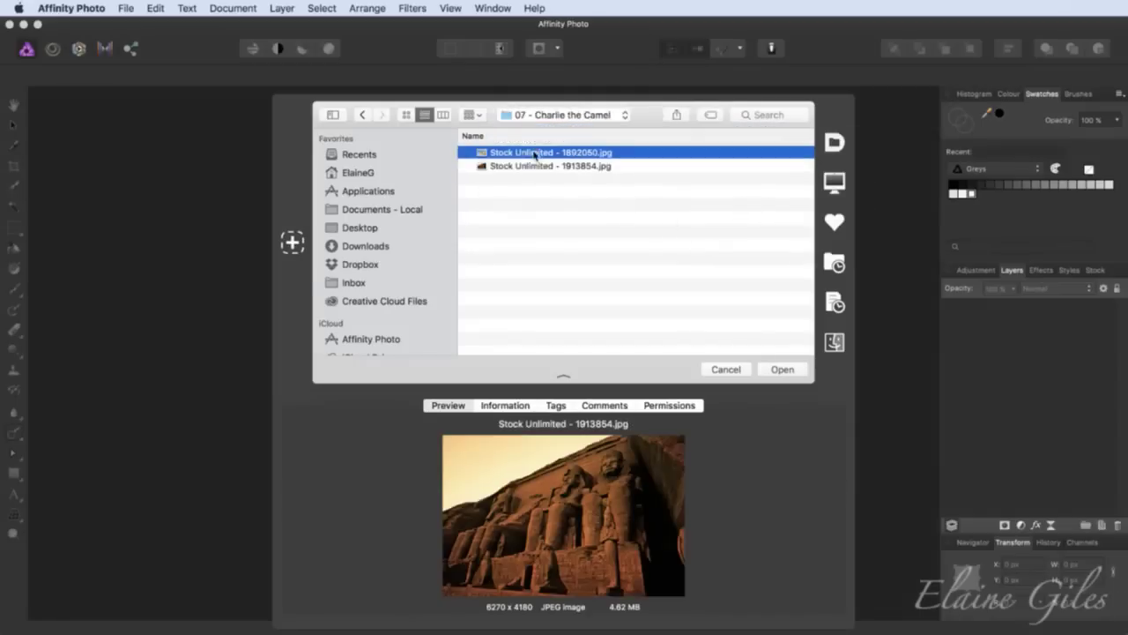
{"action": "left_click", "coordinate": [782, 369]}
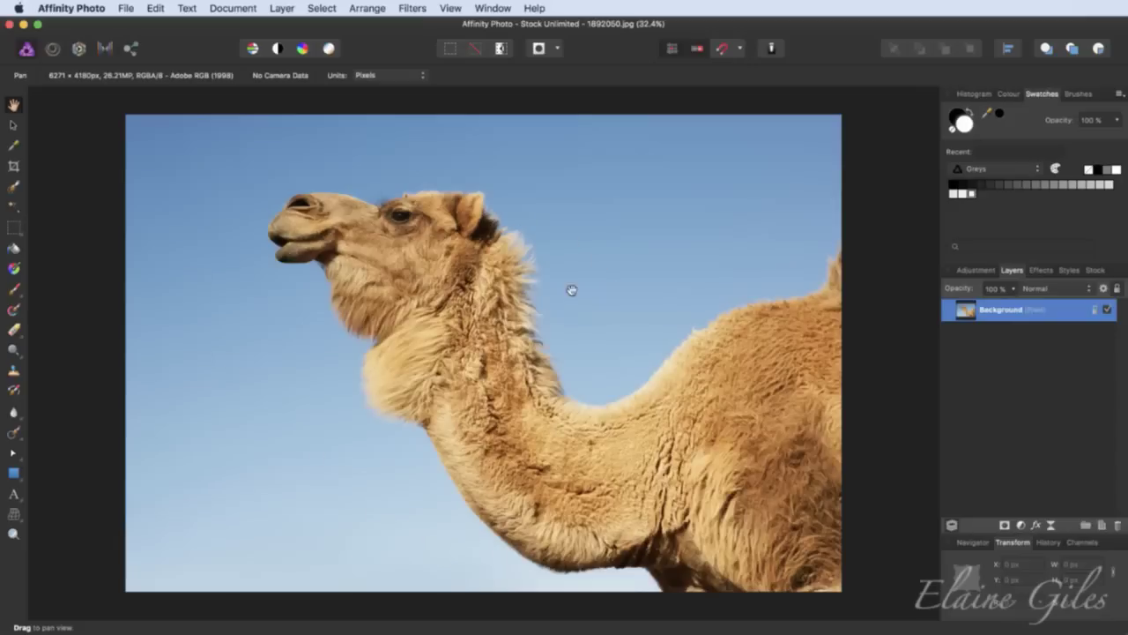
- Examine the fine fur against the sky around the camel's chin, ear and back of the neck
{"action": "scroll", "coordinate": [344, 324], "scroll_direction": "up", "scroll_amount": 10}
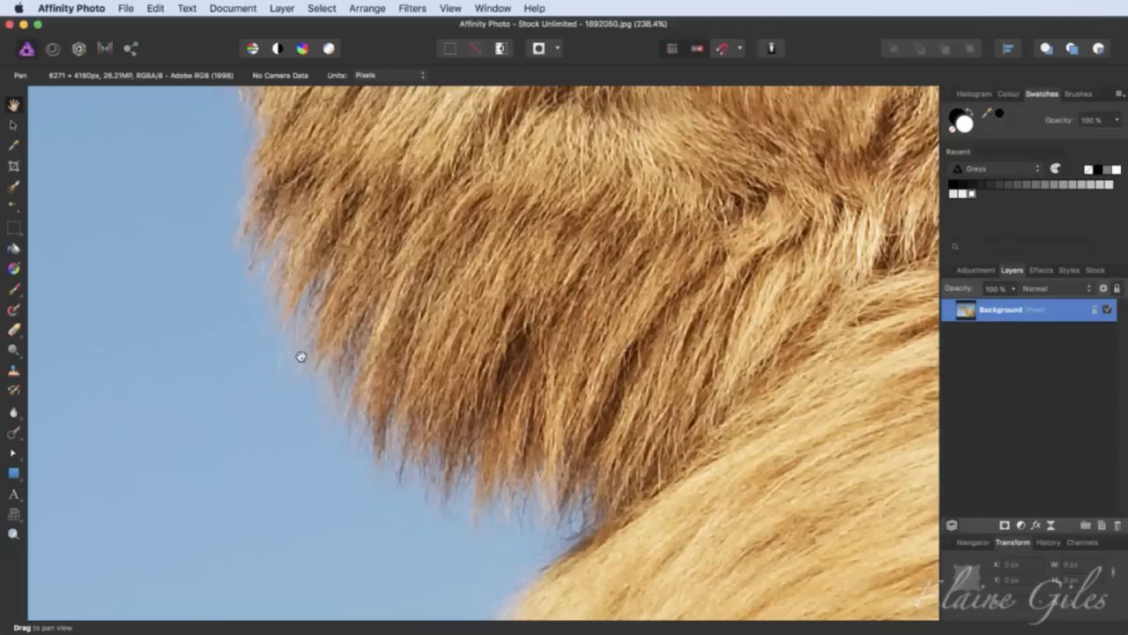
{"action": "scroll", "coordinate": [330, 370], "scroll_direction": "down", "scroll_amount": 4}
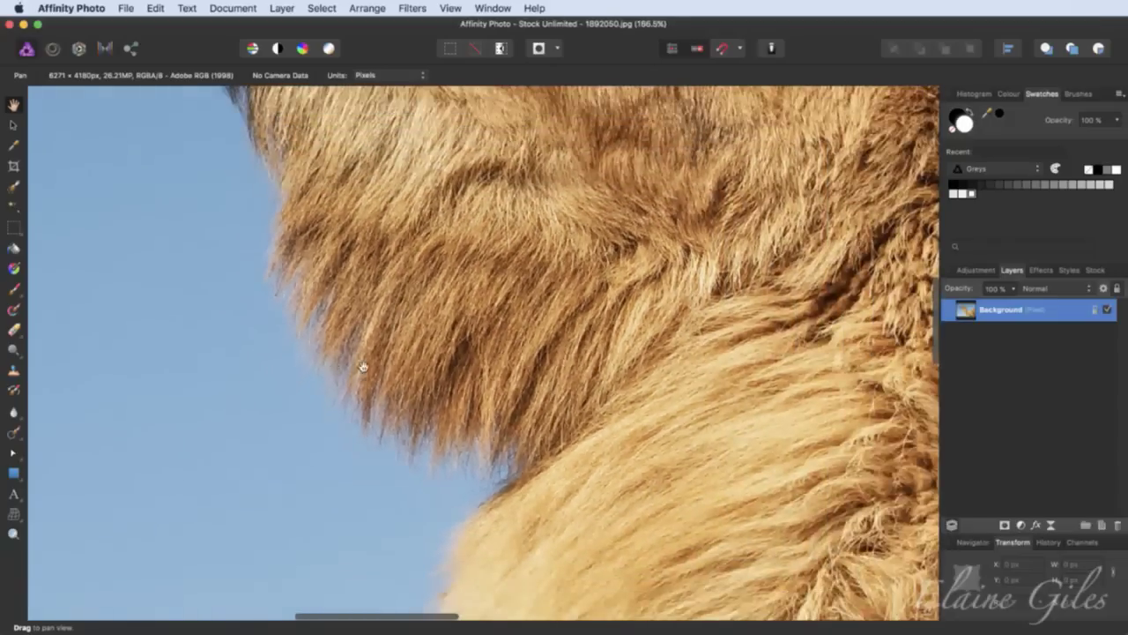
{"action": "left_click_drag", "start_coordinate": [708, 339], "coordinate": [443, 468]}
{"action": "left_click_drag", "start_coordinate": [830, 225], "coordinate": [473, 544]}
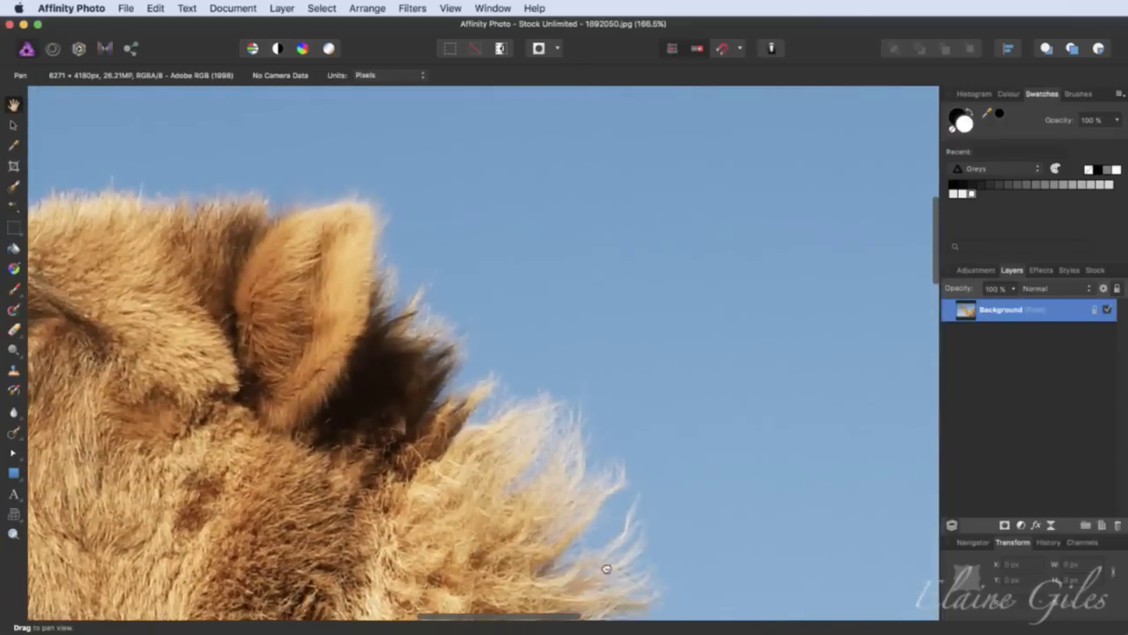
{"action": "left_click_drag", "start_coordinate": [605, 567], "coordinate": [491, 309]}
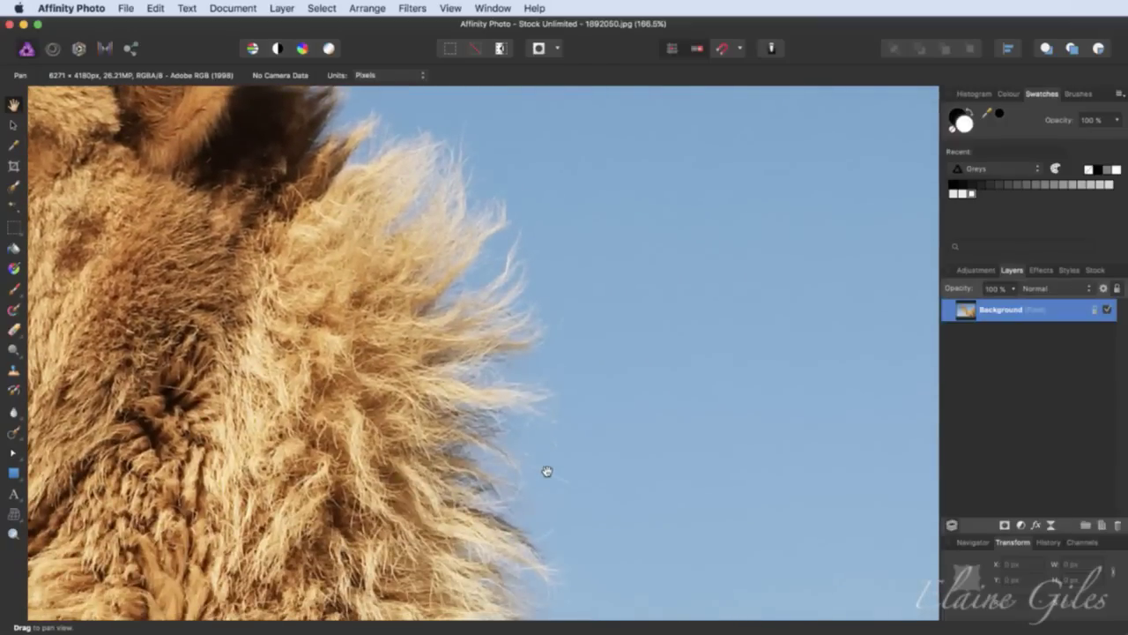
{"action": "key", "text": "super+0"}
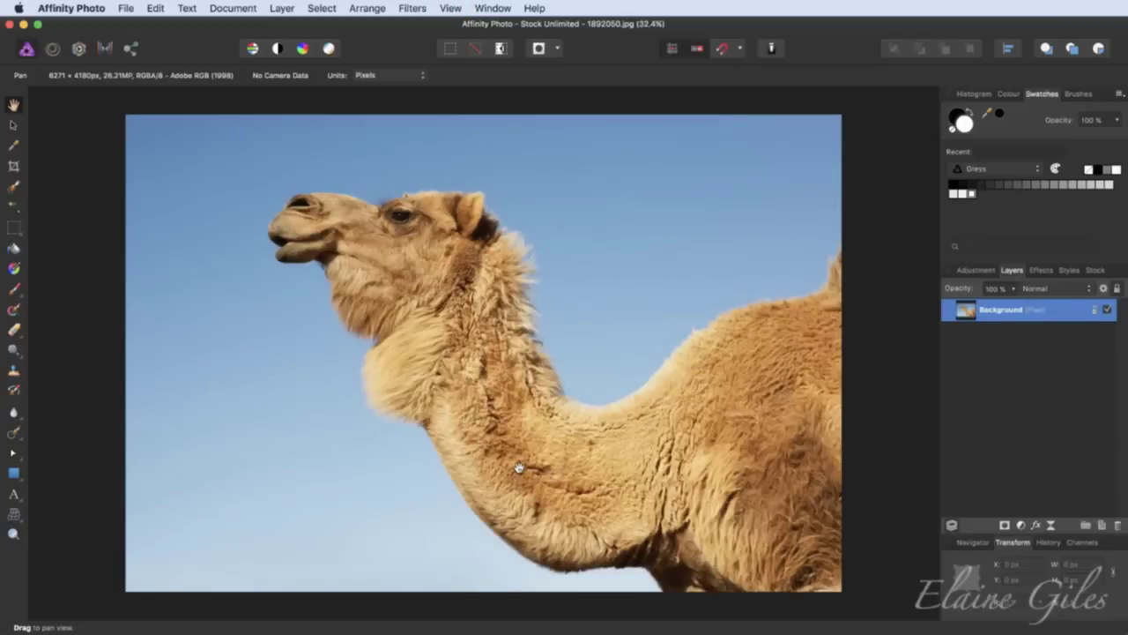
- Select the whole camel with the Selection Brush at 453 px width, snapping to edges, and check the selection edge around the throat fur
{"action": "left_click", "coordinate": [14, 187]}
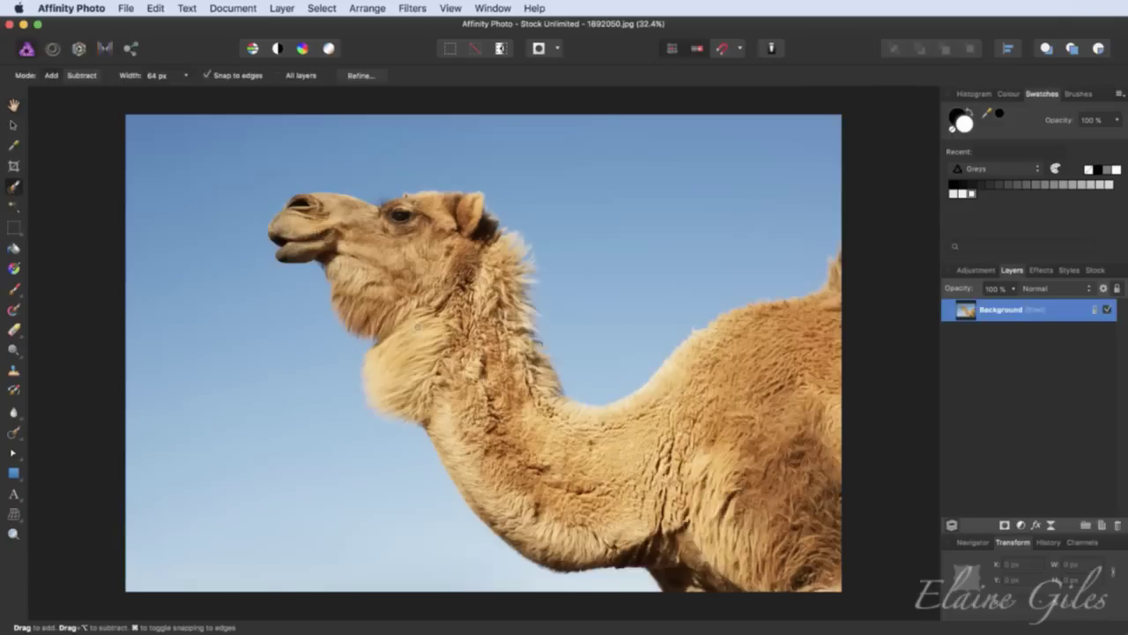
{"action": "key", "text": "bracketright"}
{"action": "key", "text": "bracketright"}
{"action": "key", "text": "bracketright"}
{"action": "key", "text": "bracketright"}
{"action": "key", "text": "bracketright"}
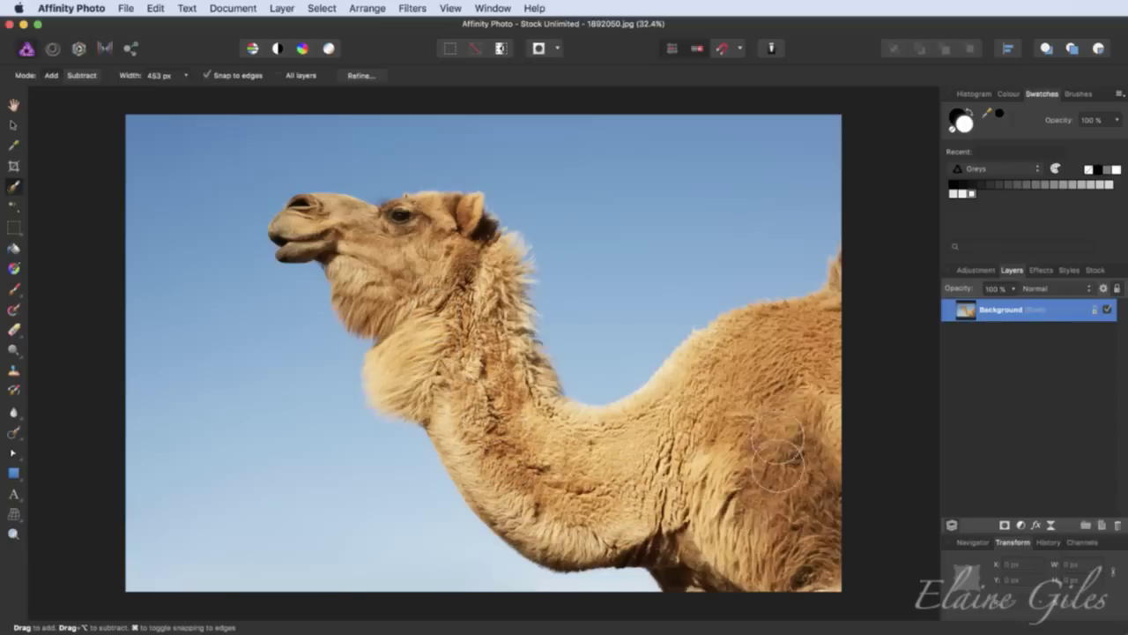
{"action": "mouse_move", "coordinate": [778, 452]}
{"action": "left_mouse_down"}
{"action": "mouse_move", "coordinate": [818, 355]}
{"action": "mouse_move", "coordinate": [749, 383]}
{"action": "mouse_move", "coordinate": [738, 412]}
{"action": "mouse_move", "coordinate": [653, 463]}
{"action": "mouse_move", "coordinate": [532, 463]}
{"action": "mouse_move", "coordinate": [591, 441]}
{"action": "mouse_move", "coordinate": [736, 465]}
{"action": "mouse_move", "coordinate": [801, 529]}
{"action": "mouse_move", "coordinate": [804, 575]}
{"action": "mouse_move", "coordinate": [762, 568]}
{"action": "mouse_move", "coordinate": [721, 586]}
{"action": "mouse_move", "coordinate": [675, 560]}
{"action": "mouse_move", "coordinate": [520, 533]}
{"action": "mouse_move", "coordinate": [476, 485]}
{"action": "mouse_move", "coordinate": [461, 412]}
{"action": "mouse_move", "coordinate": [426, 392]}
{"action": "mouse_move", "coordinate": [395, 401]}
{"action": "mouse_move", "coordinate": [416, 355]}
{"action": "mouse_move", "coordinate": [406, 326]}
{"action": "mouse_move", "coordinate": [375, 306]}
{"action": "mouse_move", "coordinate": [366, 312]}
{"action": "mouse_move", "coordinate": [377, 299]}
{"action": "mouse_move", "coordinate": [487, 373]}
{"action": "mouse_move", "coordinate": [624, 551]}
{"action": "mouse_move", "coordinate": [613, 609]}
{"action": "mouse_move", "coordinate": [582, 615]}
{"action": "mouse_move", "coordinate": [485, 453]}
{"action": "mouse_move", "coordinate": [580, 397]}
{"action": "mouse_move", "coordinate": [438, 266]}
{"action": "mouse_move", "coordinate": [358, 260]}
{"action": "mouse_move", "coordinate": [322, 242]}
{"action": "mouse_move", "coordinate": [467, 260]}
{"action": "mouse_move", "coordinate": [524, 419]}
{"action": "mouse_move", "coordinate": [511, 397]}
{"action": "mouse_move", "coordinate": [498, 263]}
{"action": "left_mouse_up"}
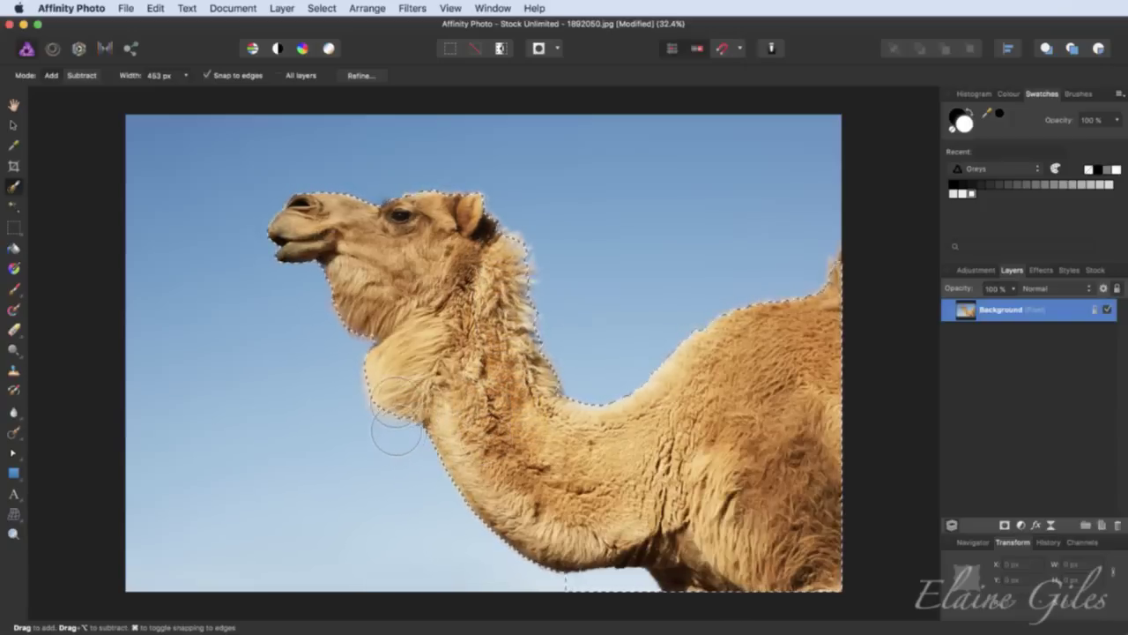
{"action": "scroll", "coordinate": [396, 432], "scroll_direction": "up", "scroll_amount": 10}
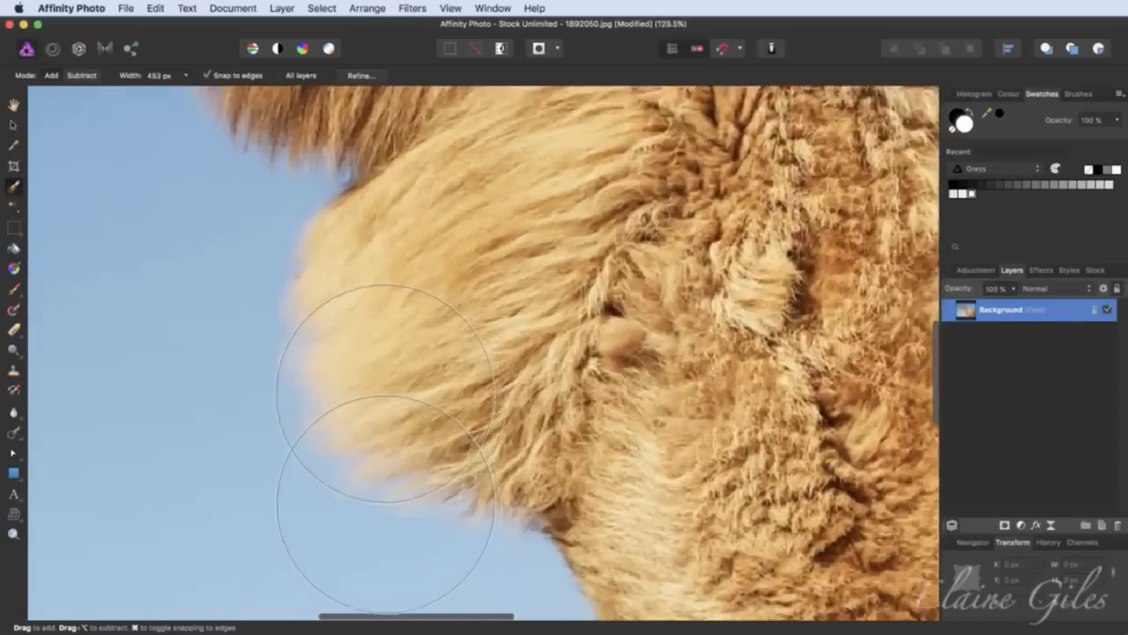
{"action": "scroll", "coordinate": [384, 394], "scroll_direction": "up", "scroll_amount": 2}
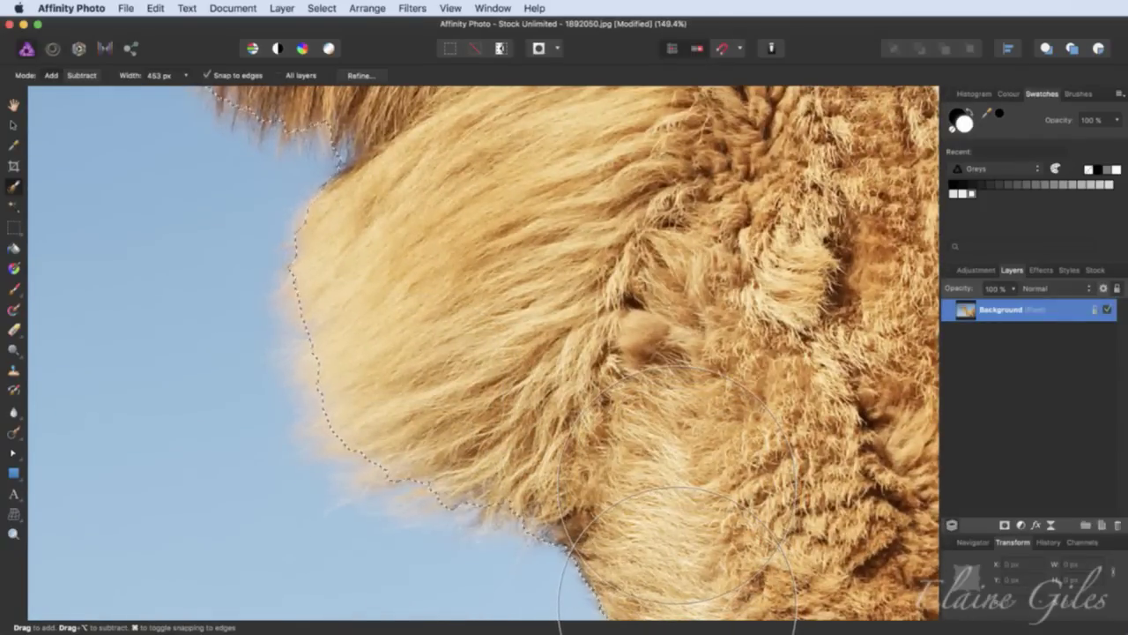
{"action": "key", "text": "super+0"}
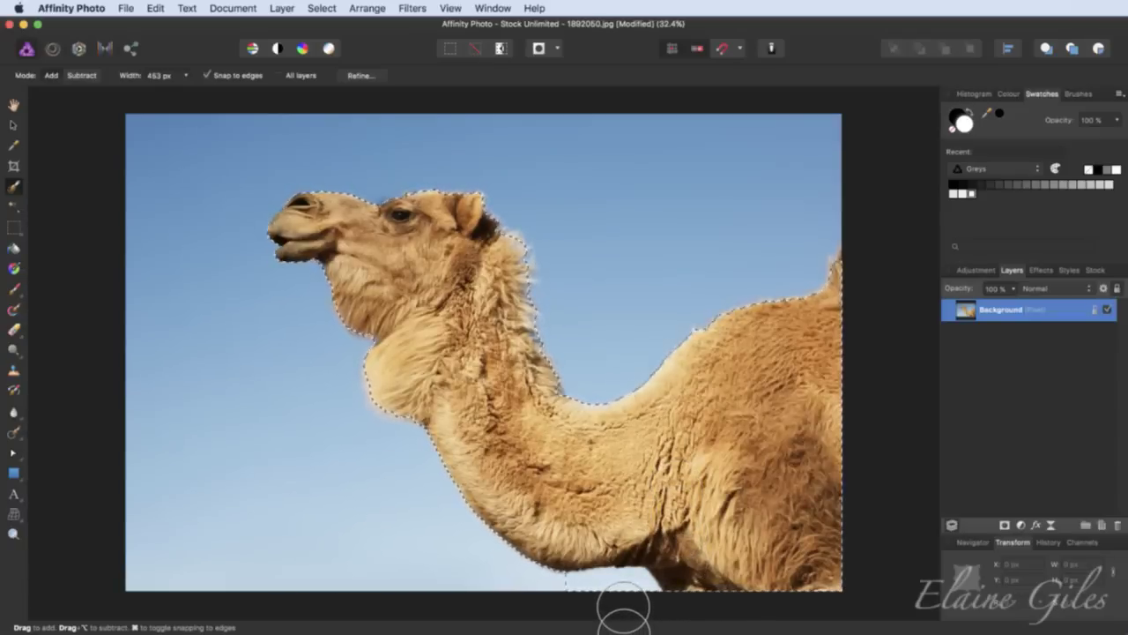
- Subtract the area of sky beneath the camel's neck from the selection with the Selection Brush
{"action": "scroll", "coordinate": [623, 606], "scroll_direction": "up", "scroll_amount": 8}
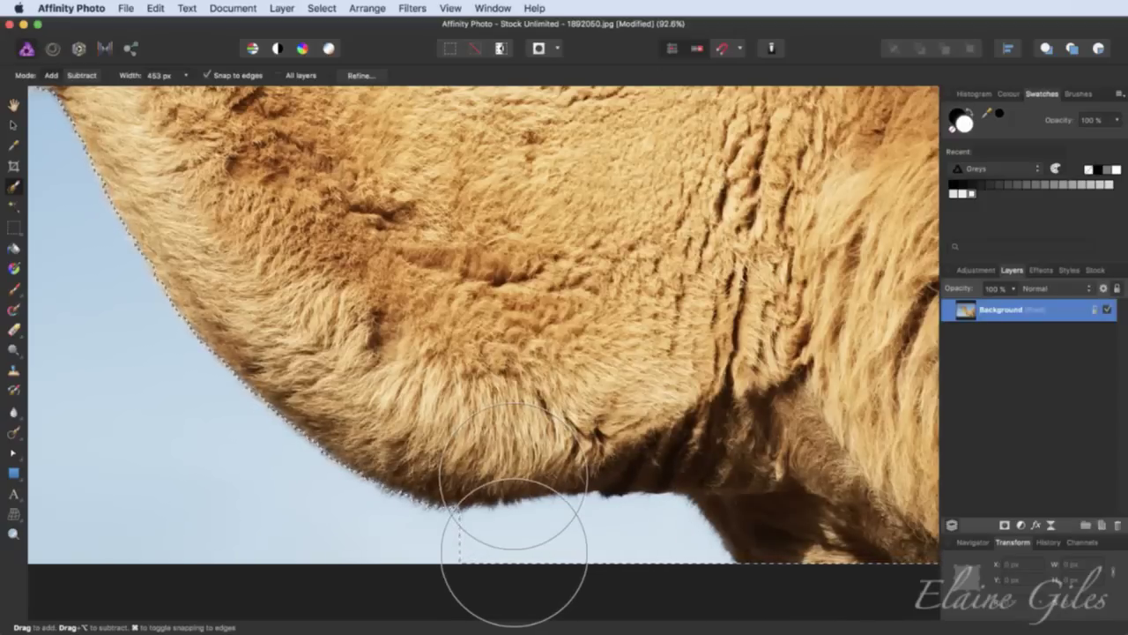
{"action": "key", "text": "super+0"}
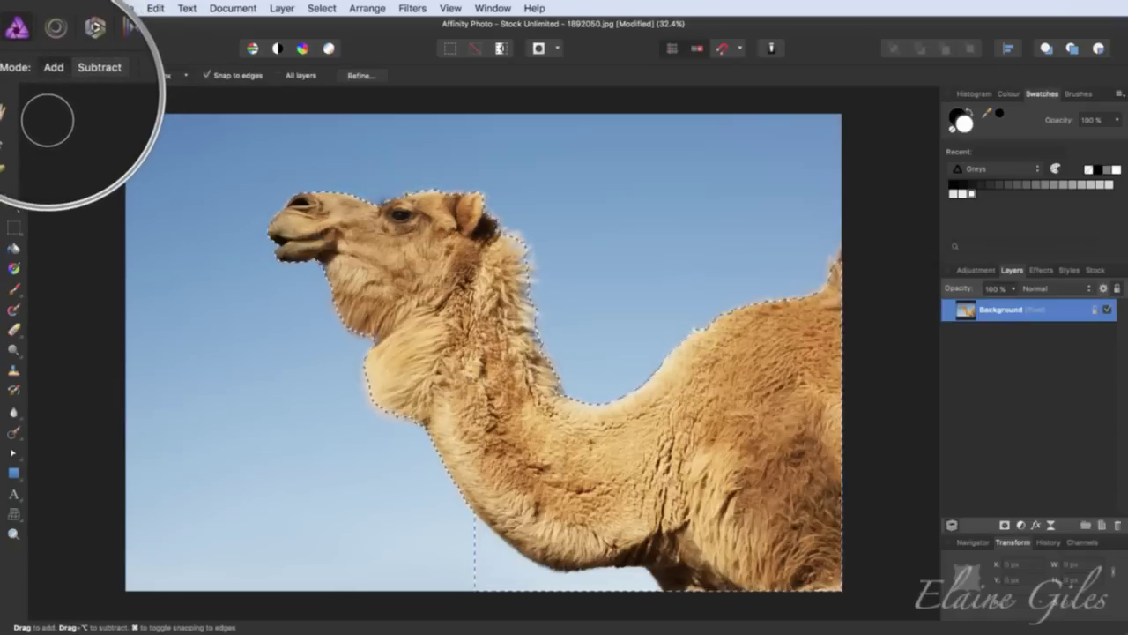
{"action": "left_click", "coordinate": [82, 75]}
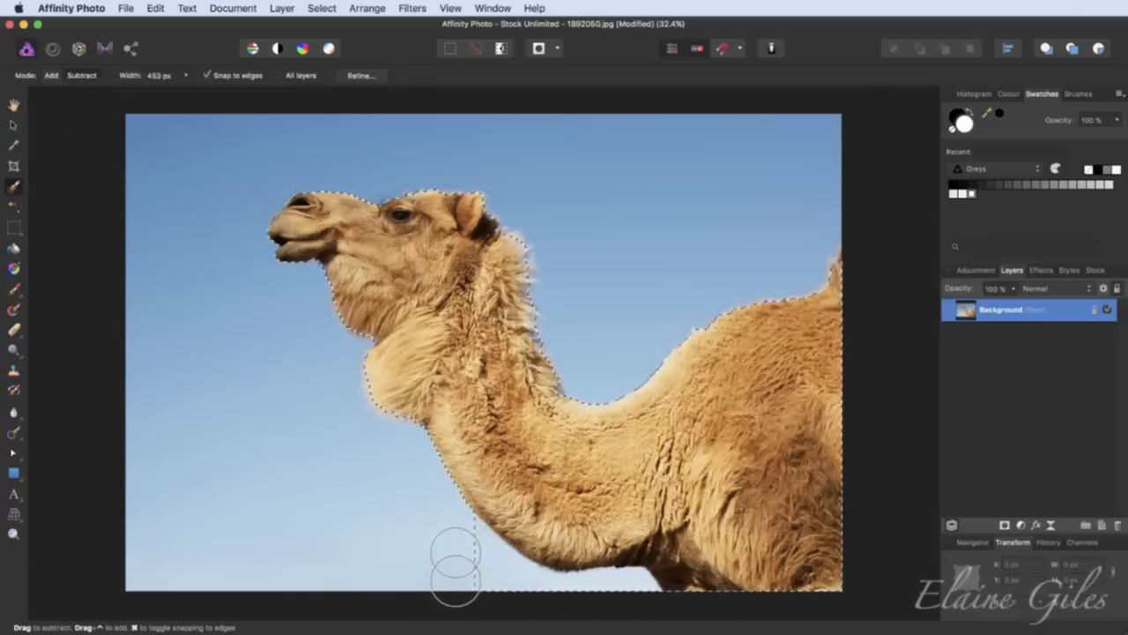
{"action": "mouse_move", "coordinate": [454, 565]}
{"action": "left_mouse_down"}
{"action": "mouse_move", "coordinate": [523, 604]}
{"action": "mouse_move", "coordinate": [514, 573]}
{"action": "mouse_move", "coordinate": [506, 596]}
{"action": "mouse_move", "coordinate": [490, 587]}
{"action": "left_mouse_up"}
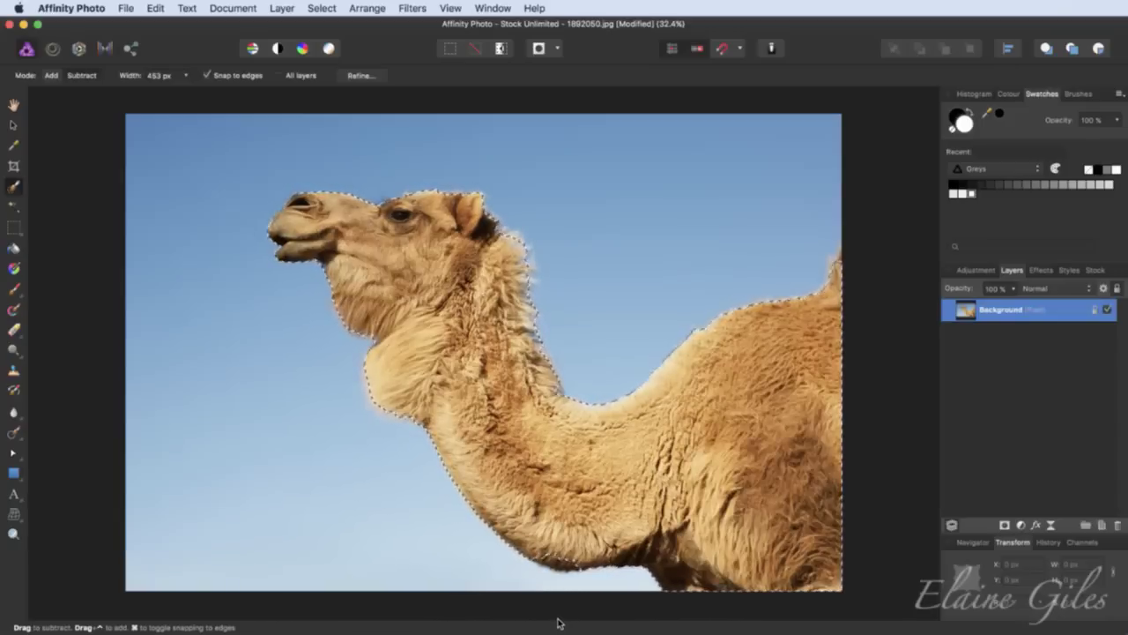
- Reduce the brush width to 105 px and add the missed fur along the underside of the neck back to the selection
{"action": "scroll", "coordinate": [558, 613], "scroll_direction": "up", "scroll_amount": 5}
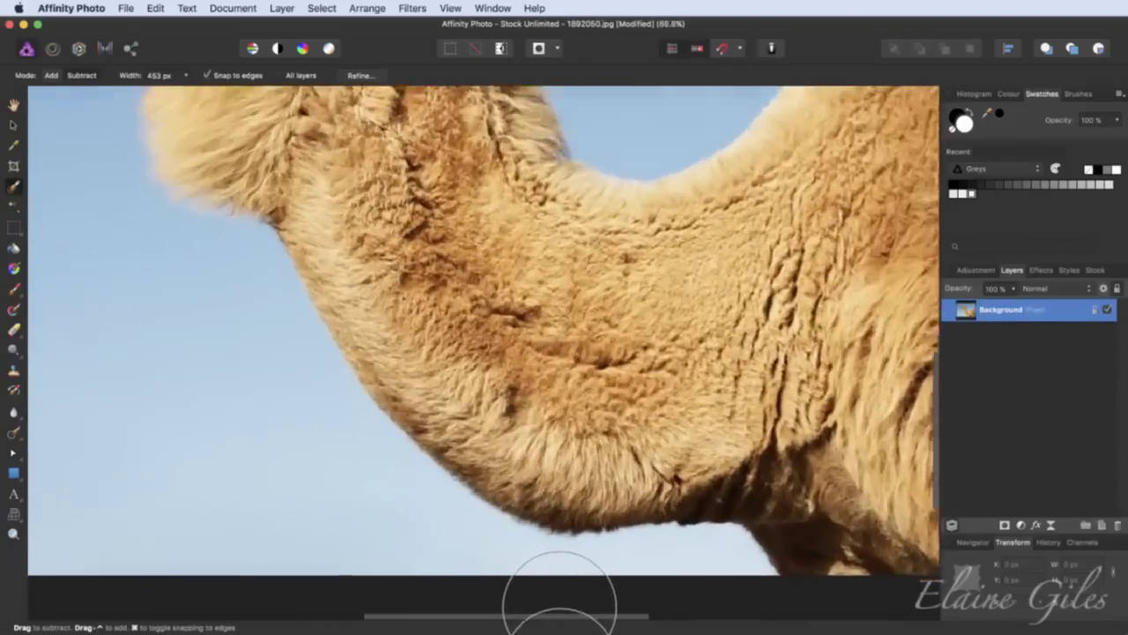
{"action": "scroll", "coordinate": [559, 609], "scroll_direction": "up", "scroll_amount": 3}
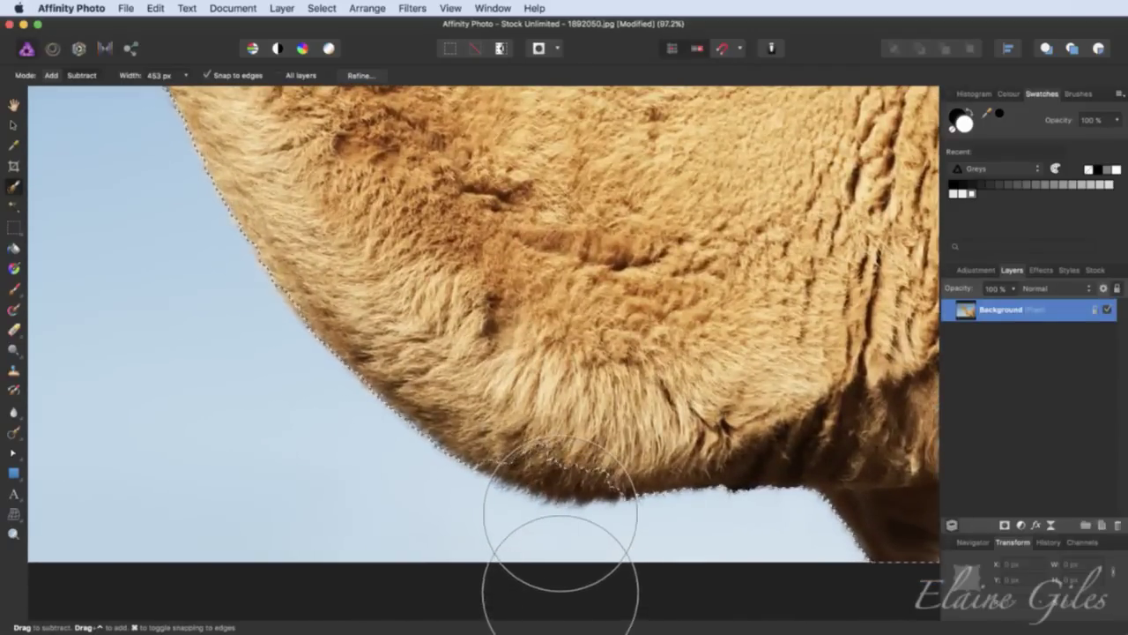
{"action": "key", "text": "bracketleft"}
{"action": "key", "text": "bracketleft"}
{"action": "key", "text": "bracketleft"}
{"action": "key", "text": "bracketleft"}
{"action": "key", "text": "bracketleft"}
{"action": "key", "text": "bracketleft"}
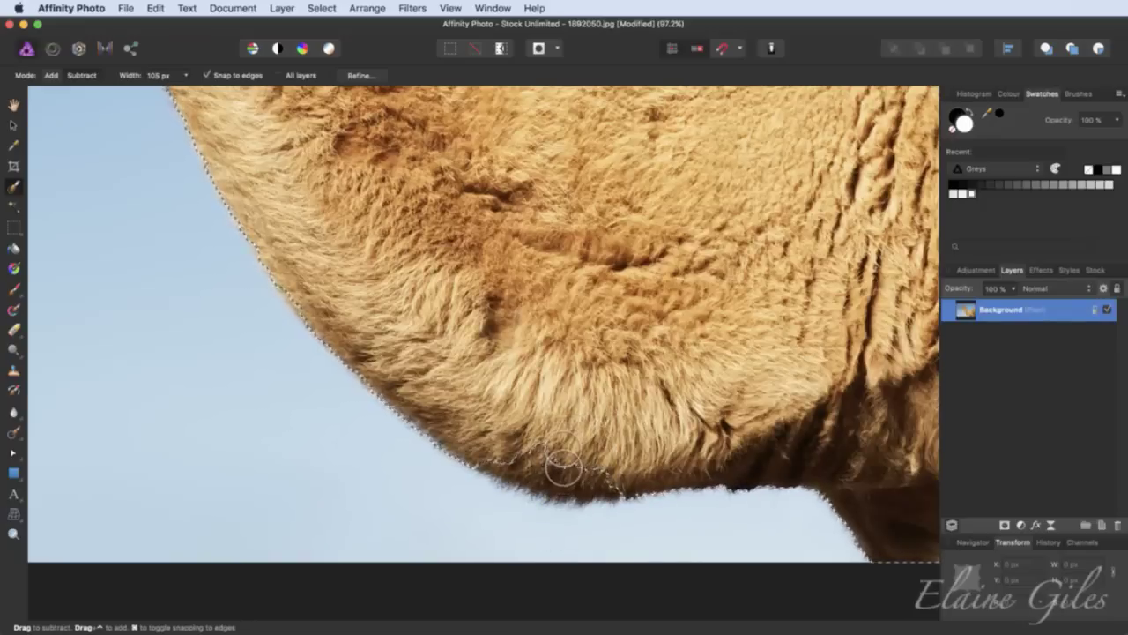
{"action": "left_click", "coordinate": [51, 75]}
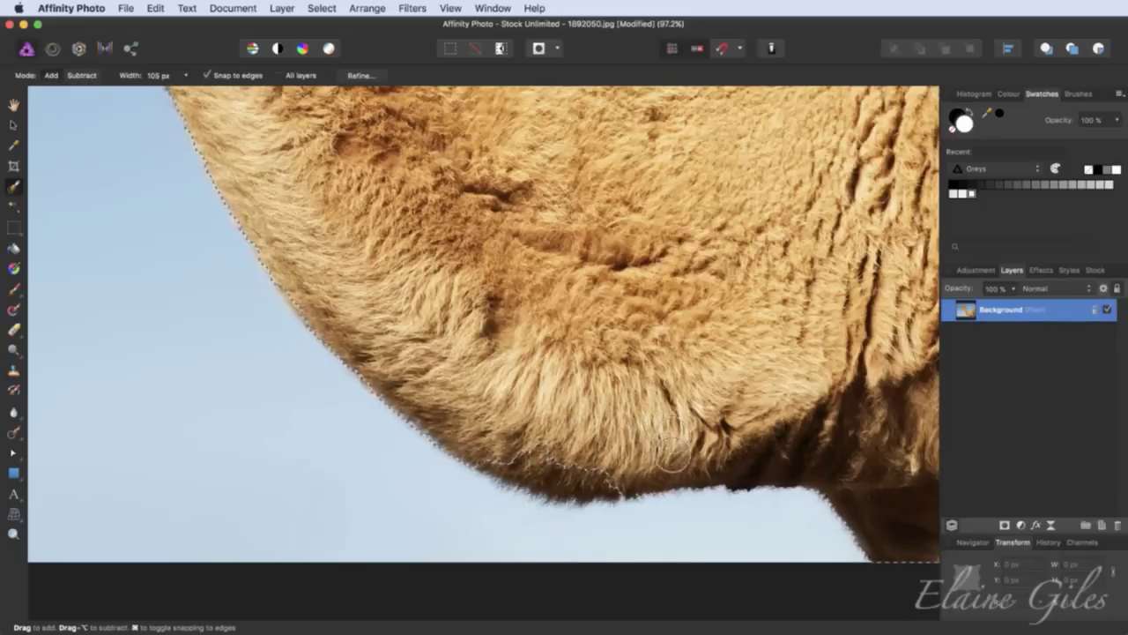
{"action": "mouse_move", "coordinate": [675, 455]}
{"action": "left_mouse_down"}
{"action": "mouse_move", "coordinate": [640, 483]}
{"action": "mouse_move", "coordinate": [529, 468]}
{"action": "left_mouse_up"}
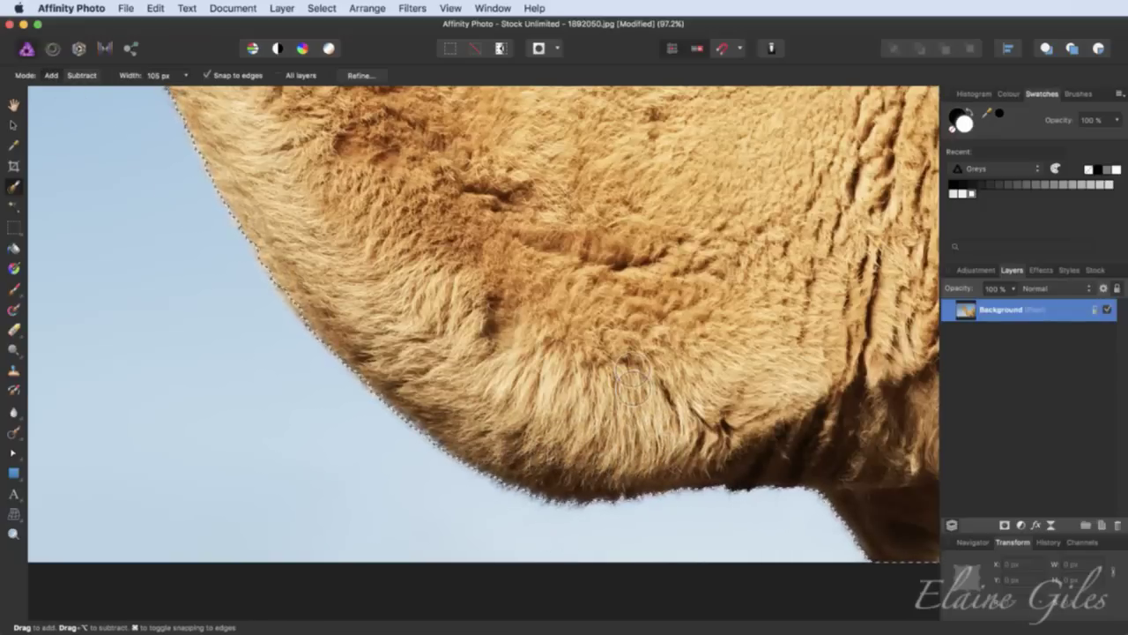
{"action": "key", "text": "super+0"}
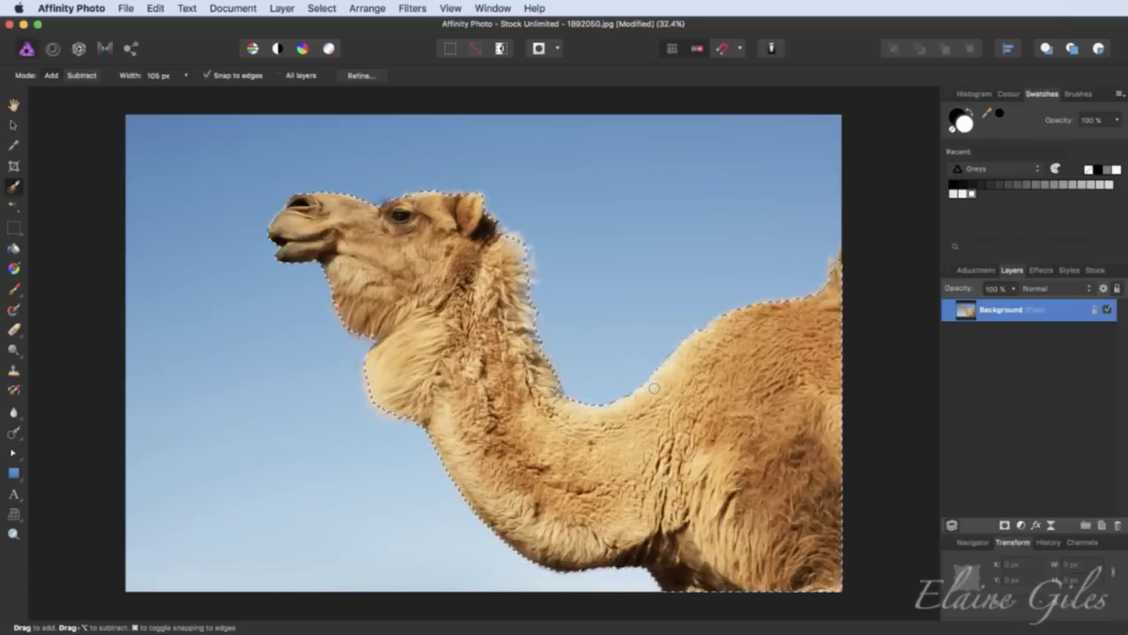
- Open Refine Selection for the camel and check the overlay edges in the fur at the throat and the back of the neck
{"action": "left_click", "coordinate": [361, 77]}
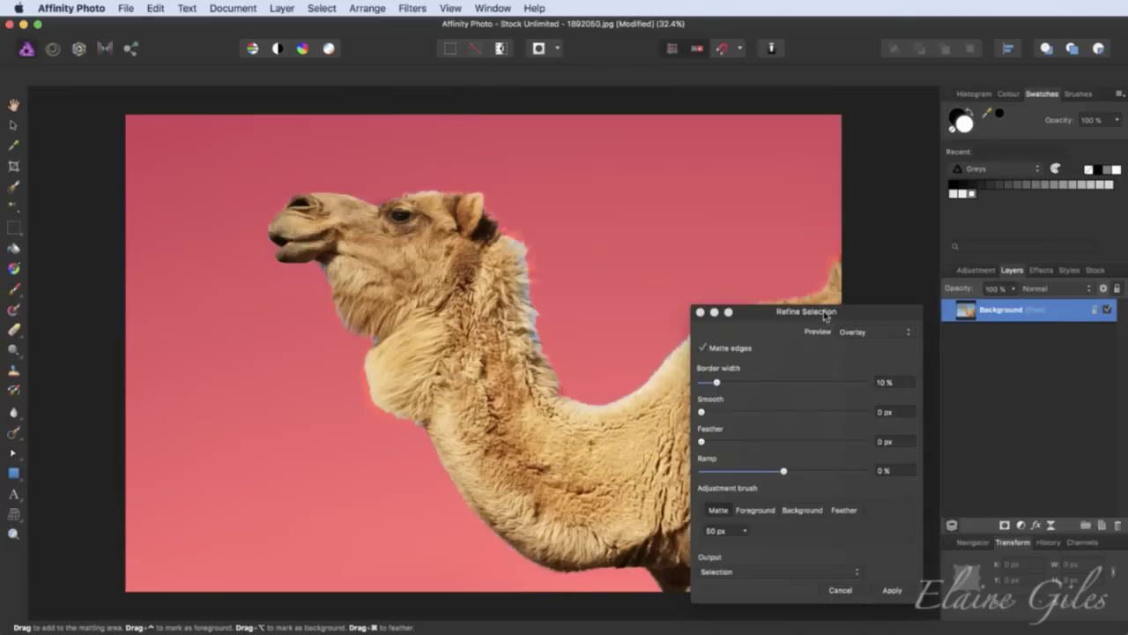
{"action": "mouse_move", "coordinate": [825, 317]}
{"action": "left_mouse_down"}
{"action": "mouse_move", "coordinate": [668, 298]}
{"action": "mouse_move", "coordinate": [737, 231]}
{"action": "mouse_move", "coordinate": [833, 319]}
{"action": "left_mouse_up"}
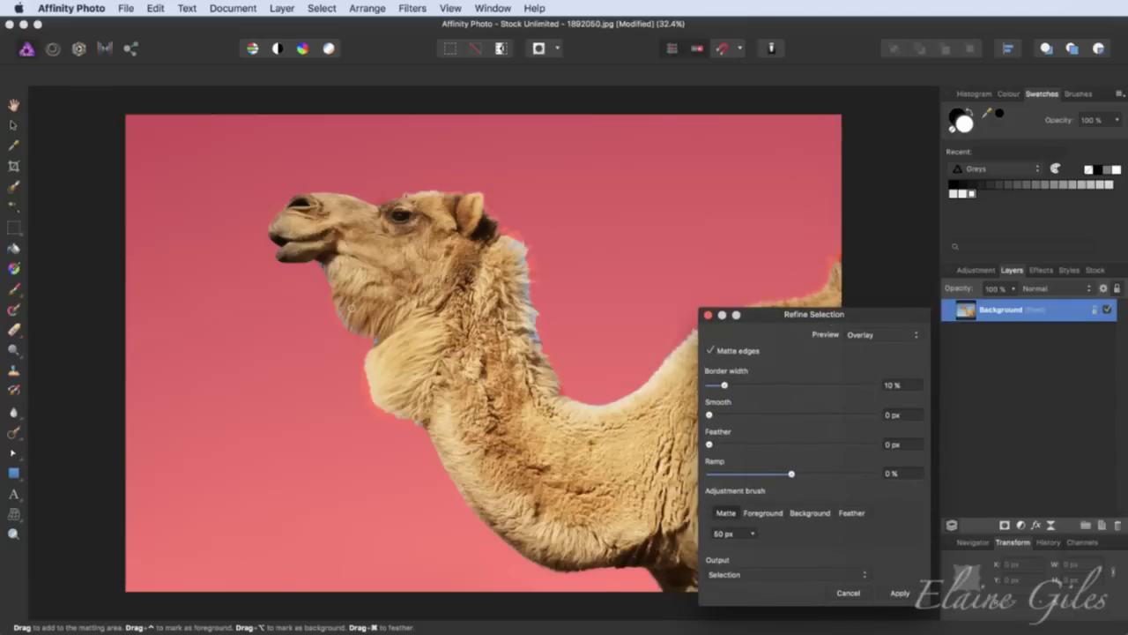
{"action": "scroll", "coordinate": [350, 308], "scroll_direction": "up", "scroll_amount": 10}
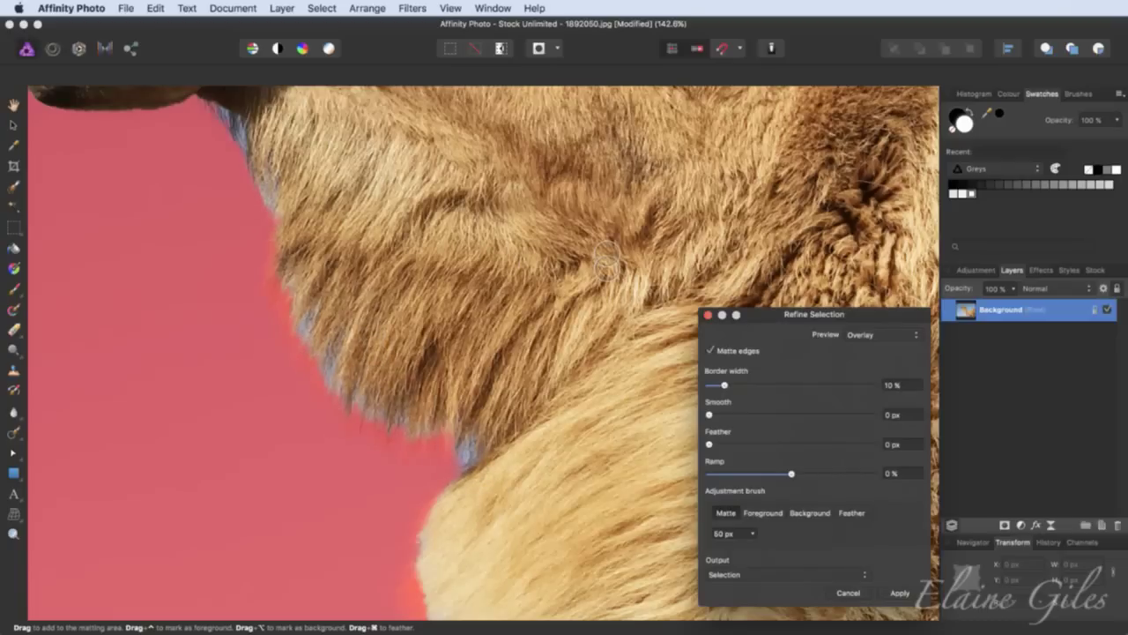
{"action": "key", "text": "super+0"}
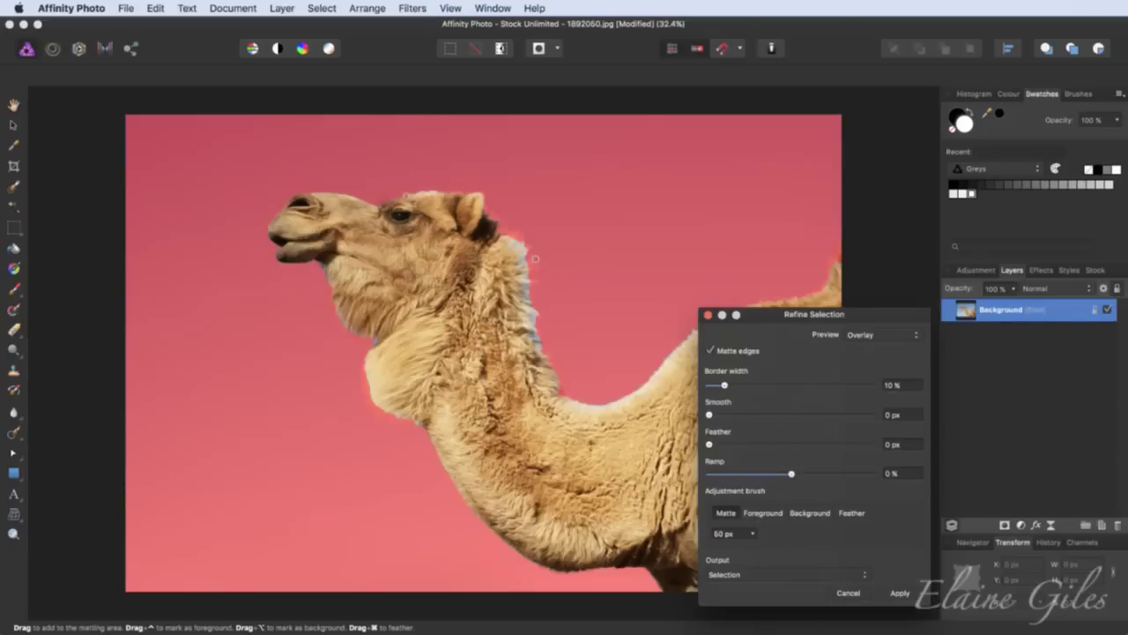
{"action": "scroll", "coordinate": [536, 258], "scroll_direction": "up", "scroll_amount": 10}
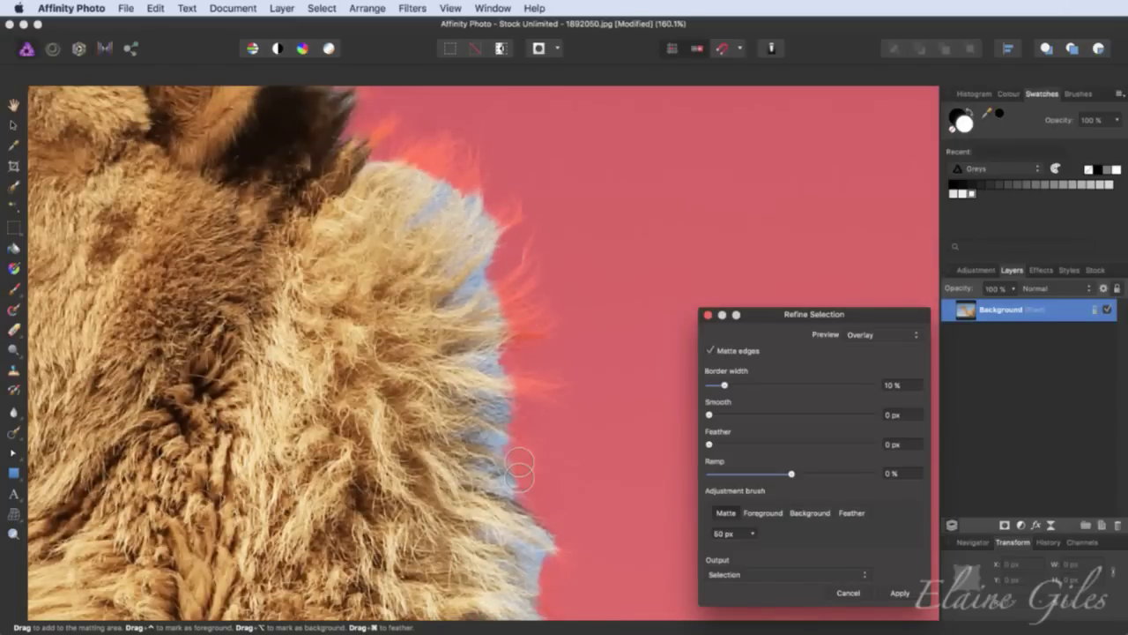
{"action": "key", "text": "super+0"}
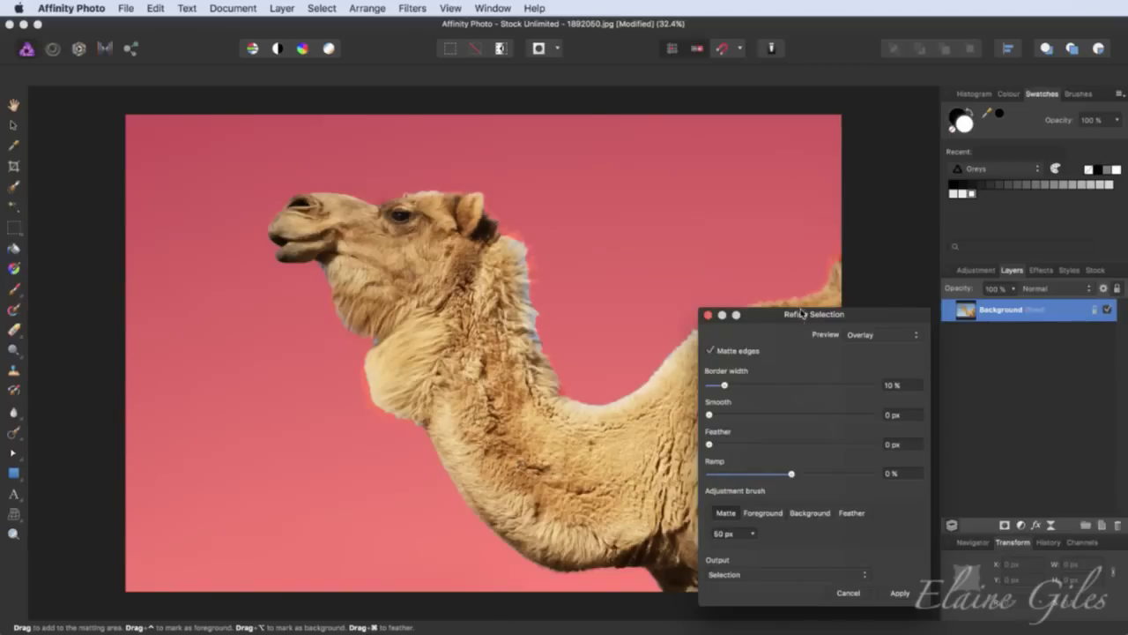
{"action": "left_click_drag", "start_coordinate": [800, 319], "coordinate": [889, 258]}
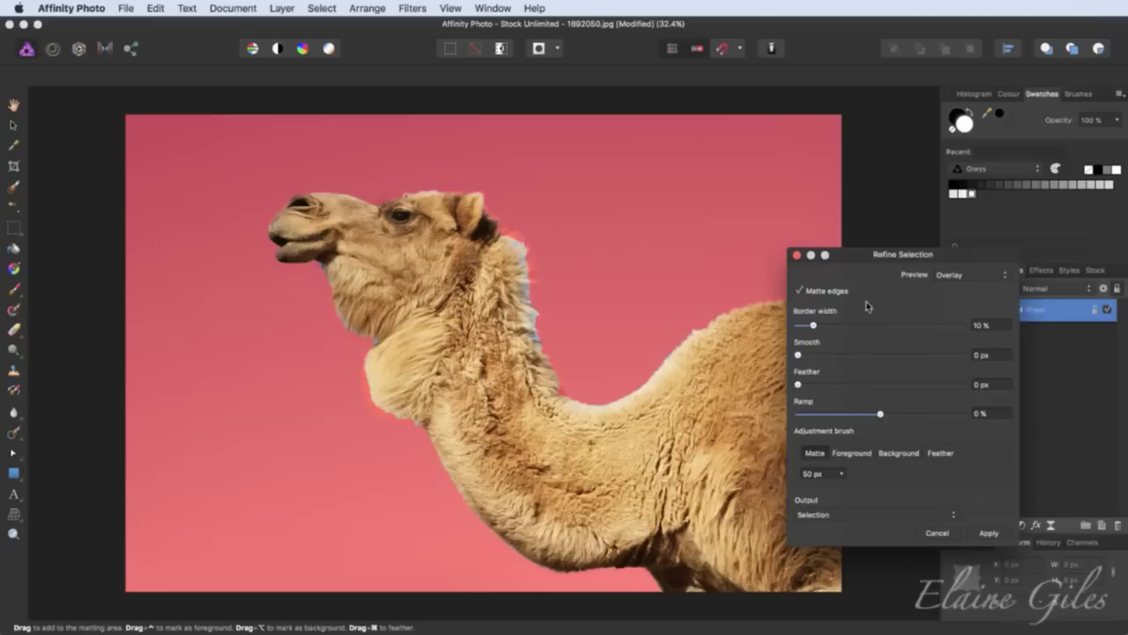
- Compare the Black matte, White matte, Black and white and Transparent previews of the camel selection, finishing on Overlay
{"action": "left_click", "coordinate": [951, 276]}
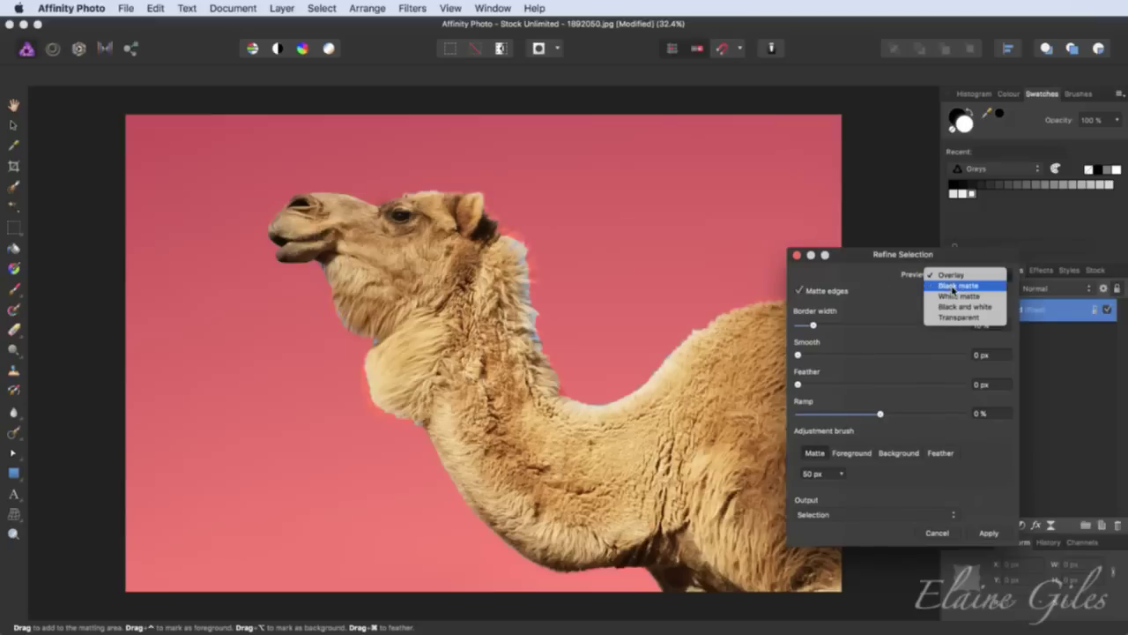
{"action": "left_click", "coordinate": [952, 288]}
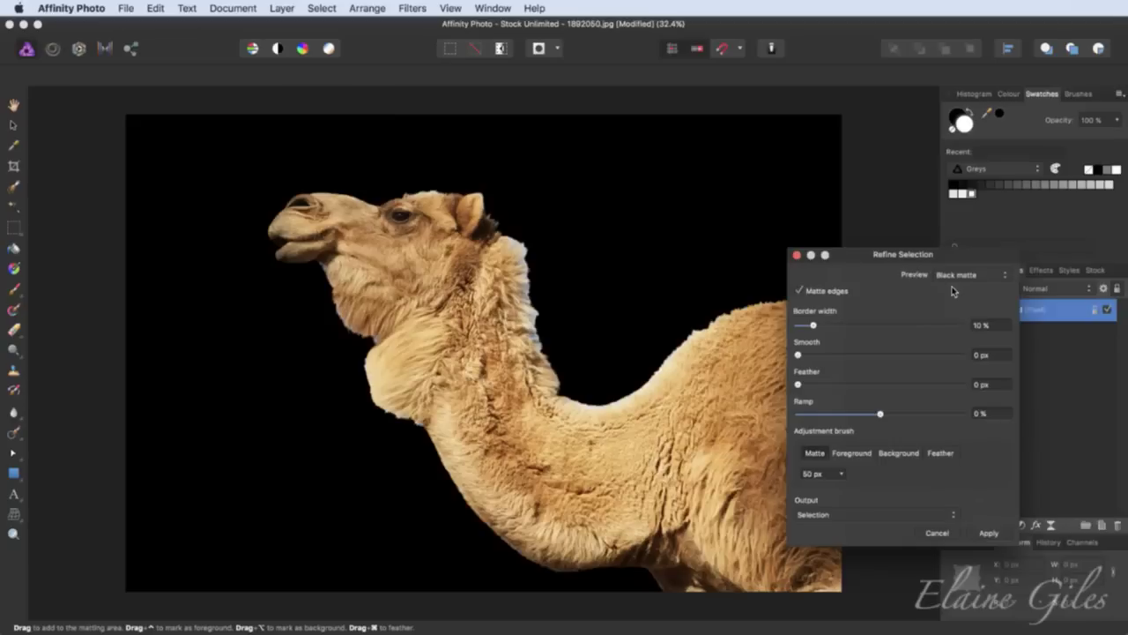
{"action": "left_click", "coordinate": [952, 276]}
{"action": "left_click", "coordinate": [955, 283]}
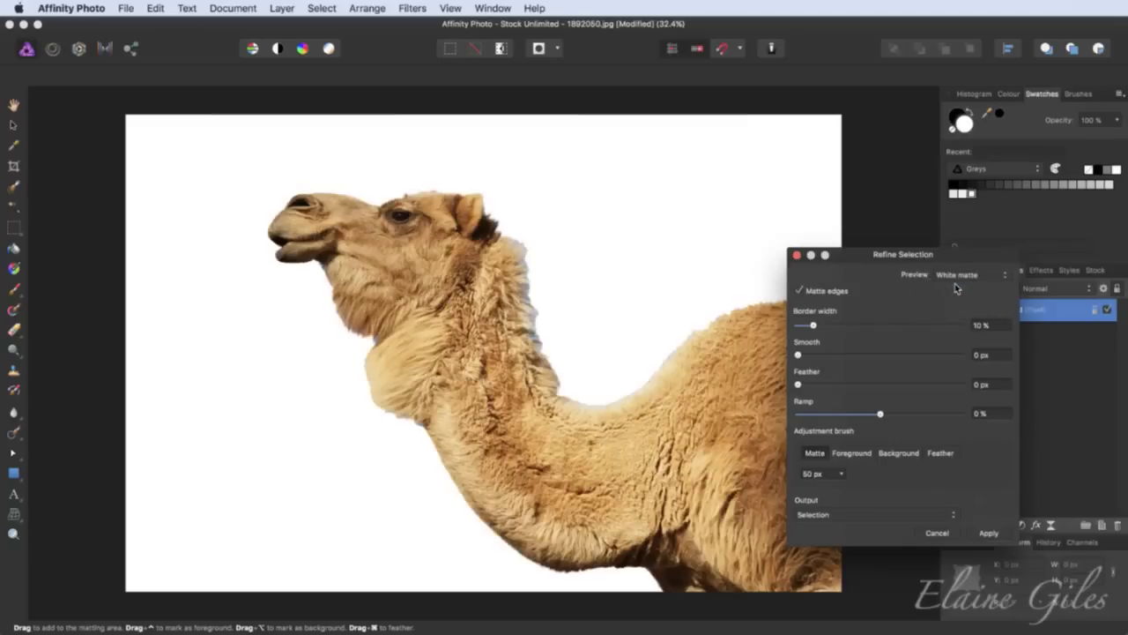
{"action": "left_click", "coordinate": [955, 280]}
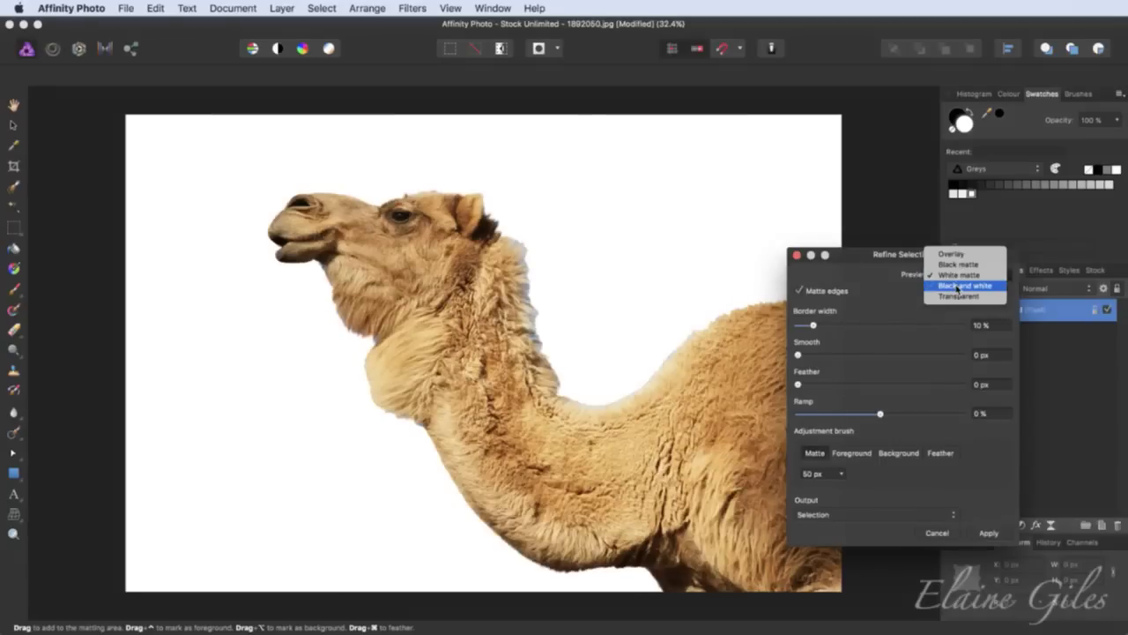
{"action": "left_click", "coordinate": [958, 286]}
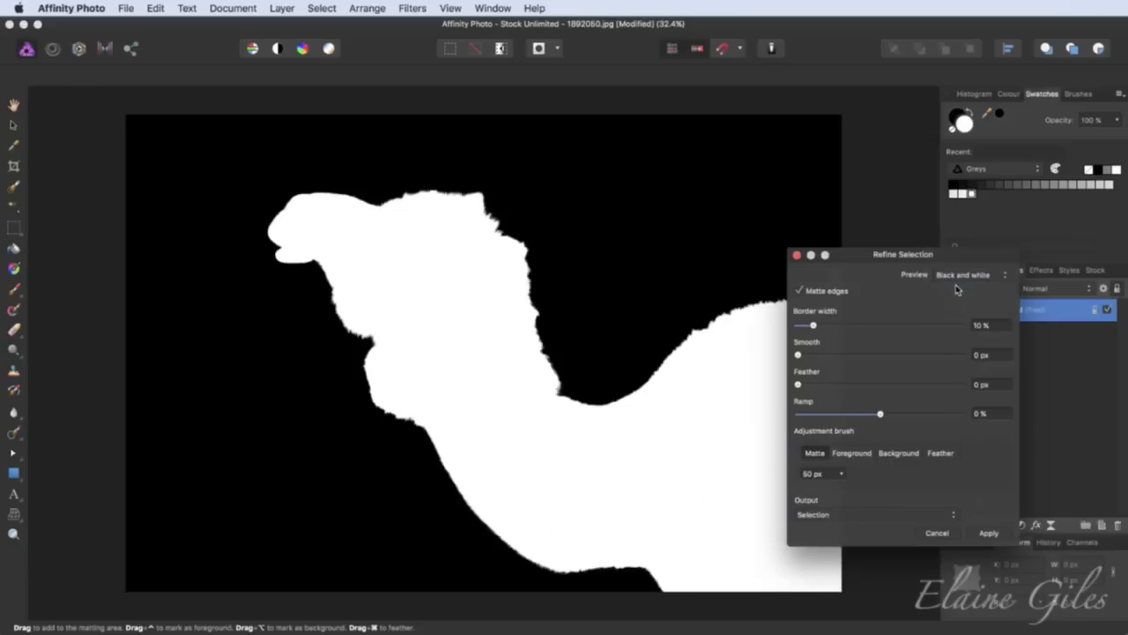
{"action": "left_click", "coordinate": [955, 282]}
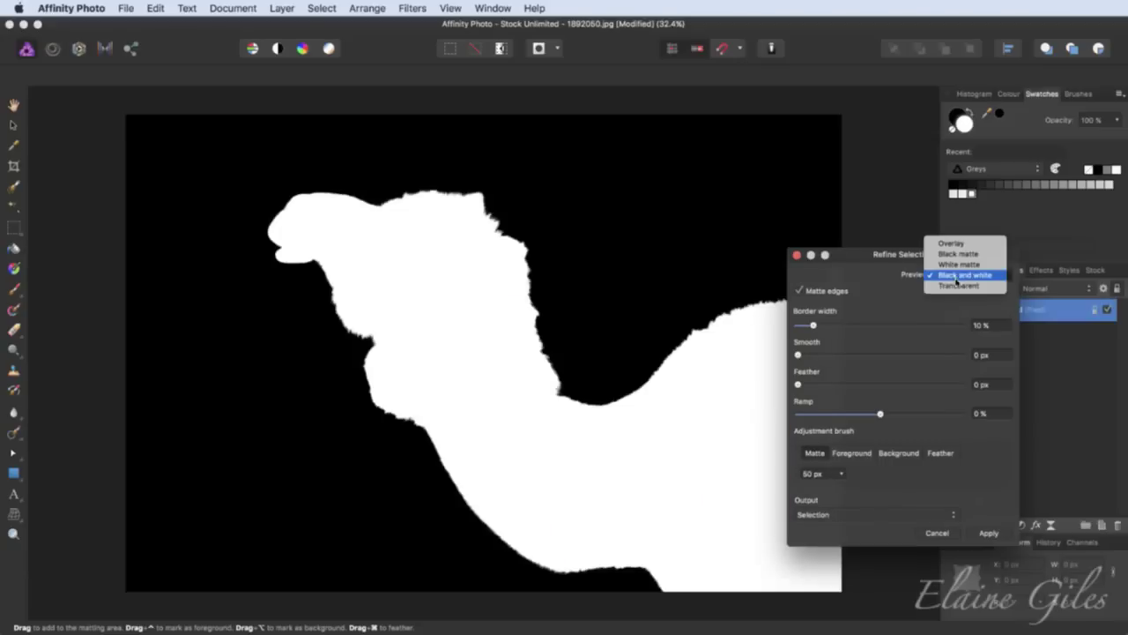
{"action": "left_click", "coordinate": [954, 290]}
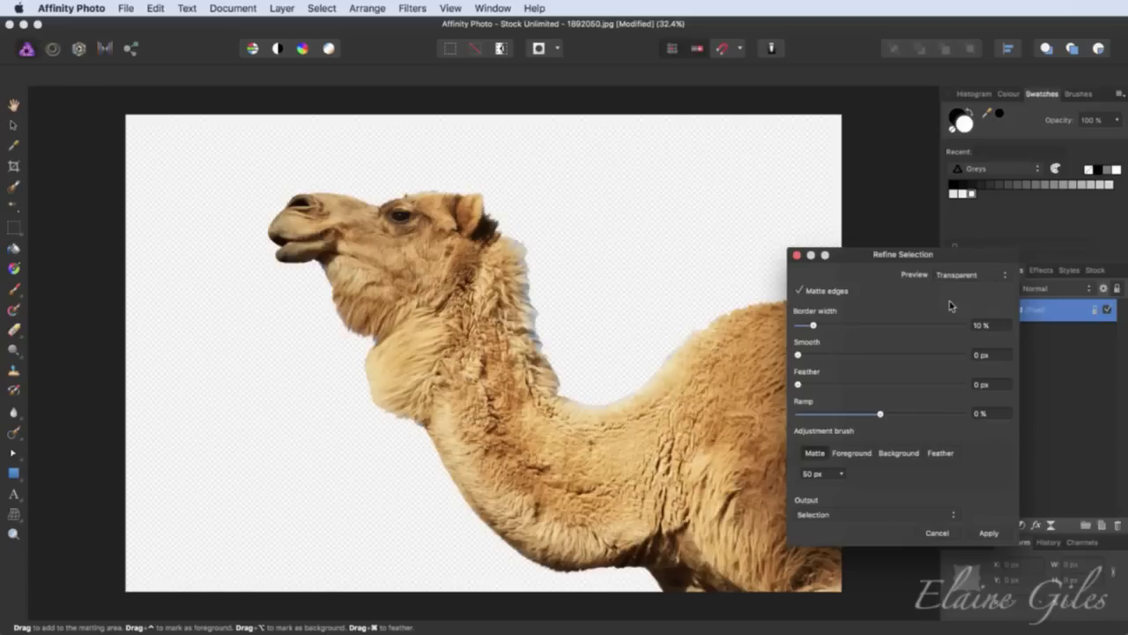
{"action": "left_click", "coordinate": [949, 279]}
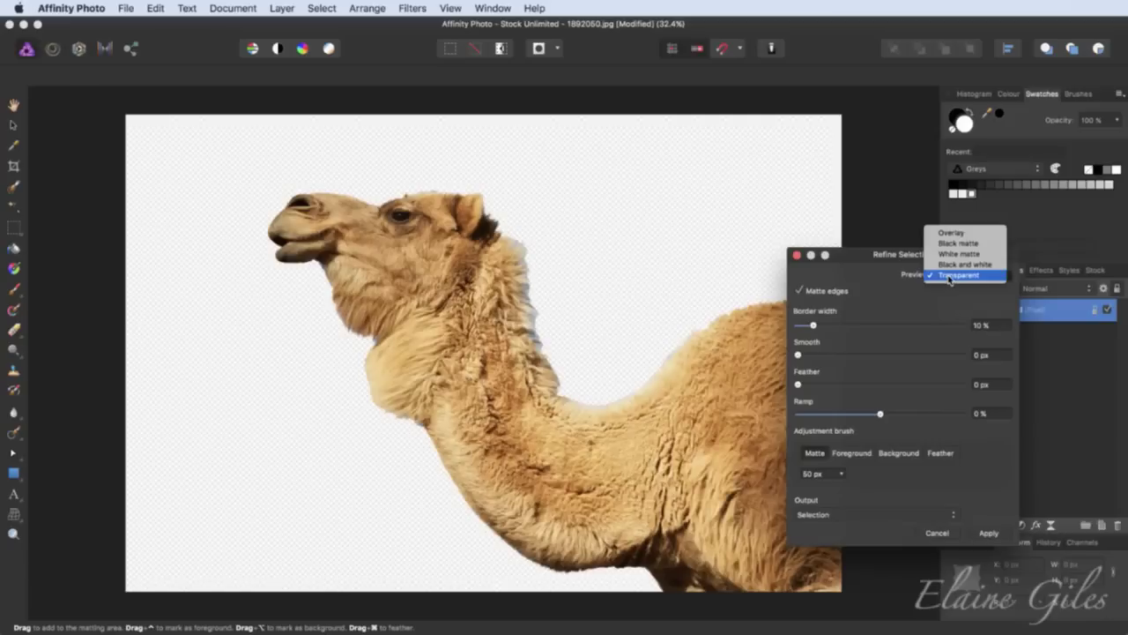
{"action": "left_click", "coordinate": [952, 232]}
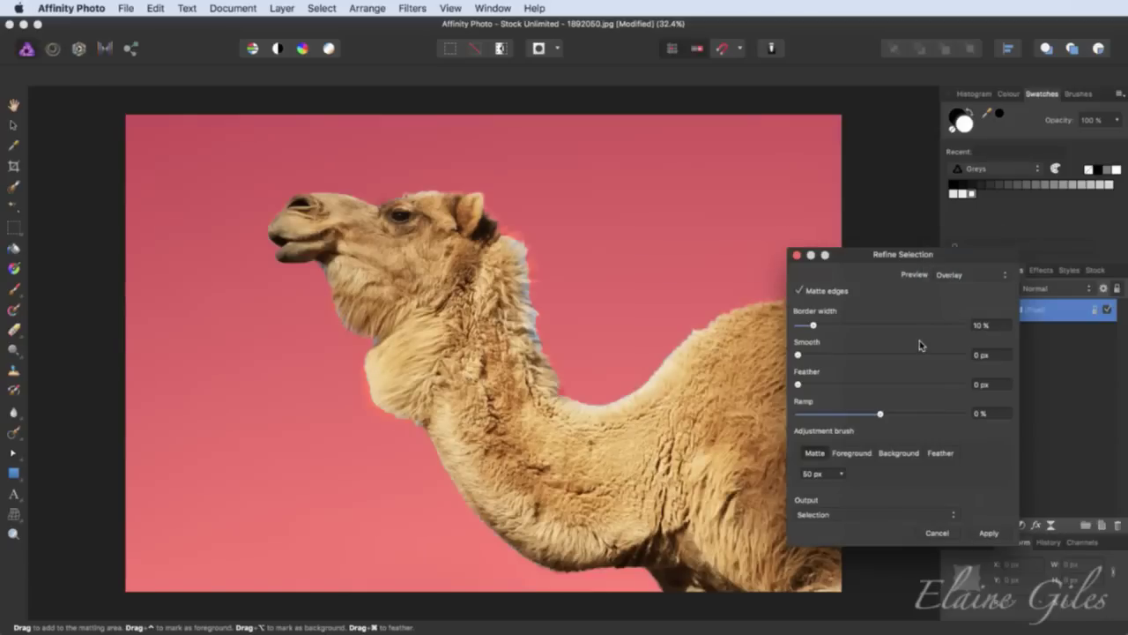
- Inspect the fur edge at the back of the camel's neck in the Black matte preview and return to Overlay
{"action": "left_click", "coordinate": [948, 276]}
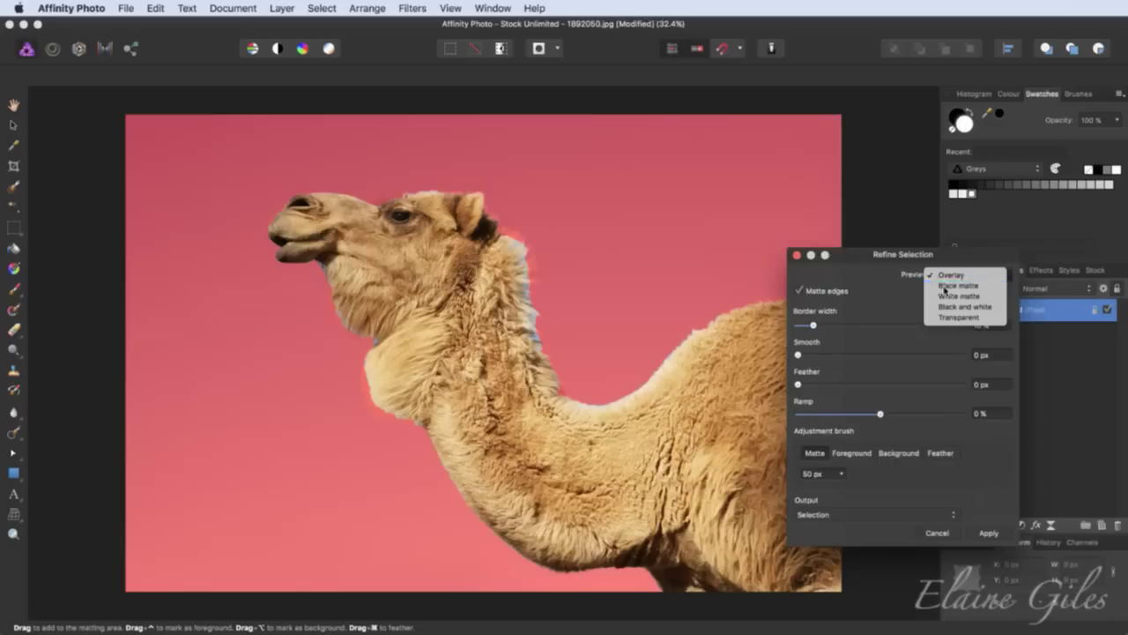
{"action": "left_click", "coordinate": [950, 286]}
{"action": "scroll", "coordinate": [529, 256], "scroll_direction": "up", "scroll_amount": 10}
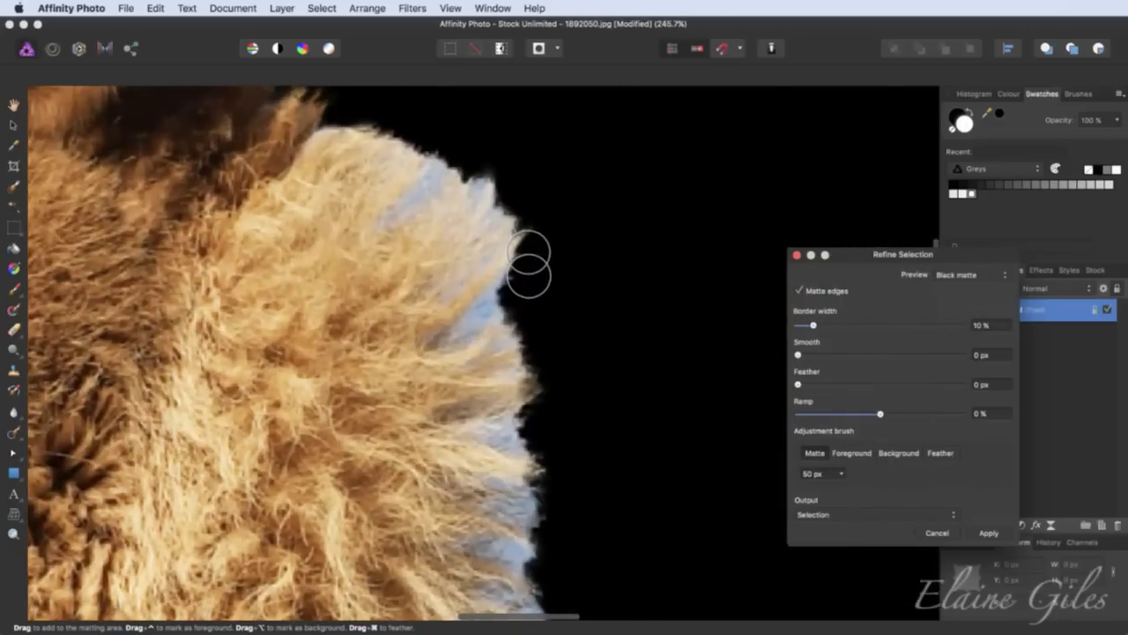
{"action": "scroll", "coordinate": [529, 265], "scroll_direction": "down", "scroll_amount": 4}
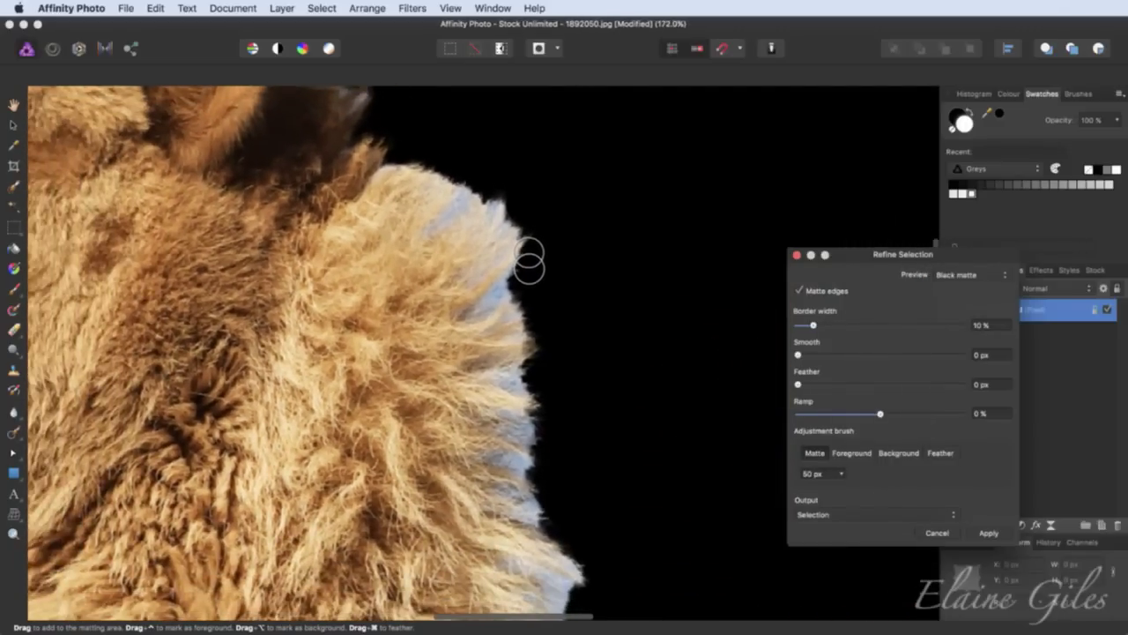
{"action": "key", "text": "super+0"}
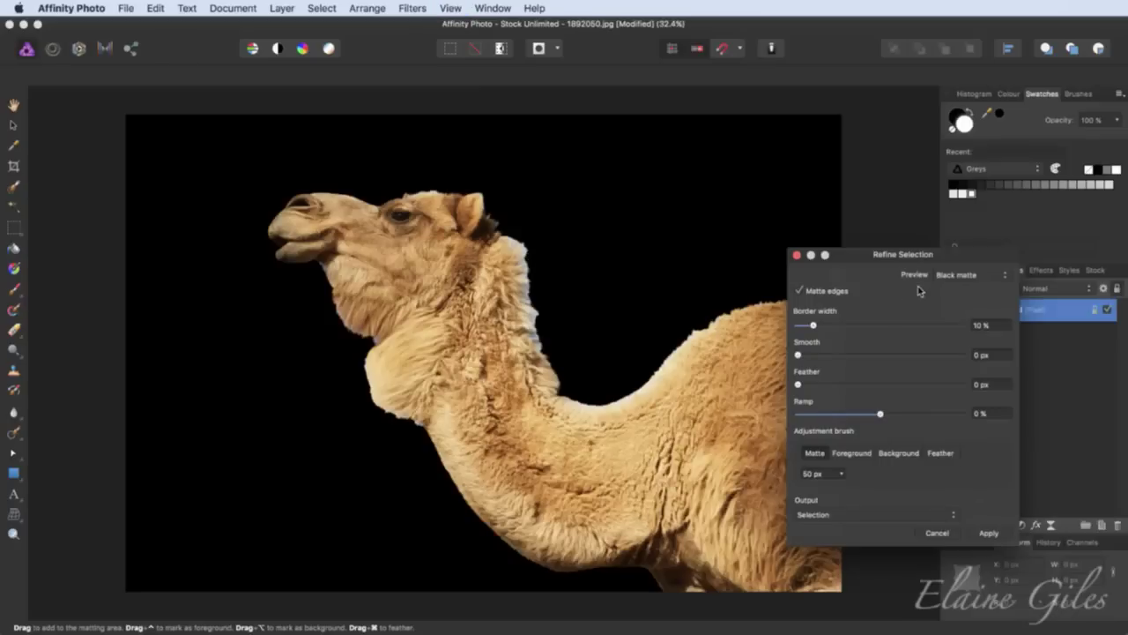
{"action": "left_click", "coordinate": [954, 274]}
{"action": "left_click", "coordinate": [951, 262]}
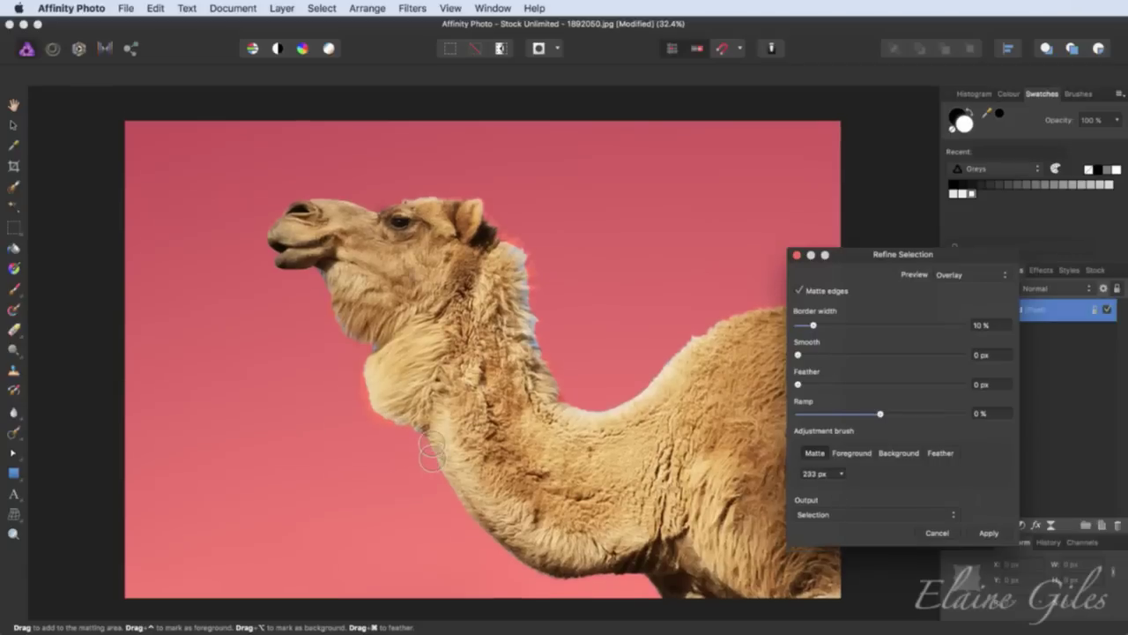
- Set the Matte adjustment brush to 222 px and paint along the underside of the neck from the chest to the throat
{"action": "key", "text": "]"}
{"action": "key", "text": "]"}
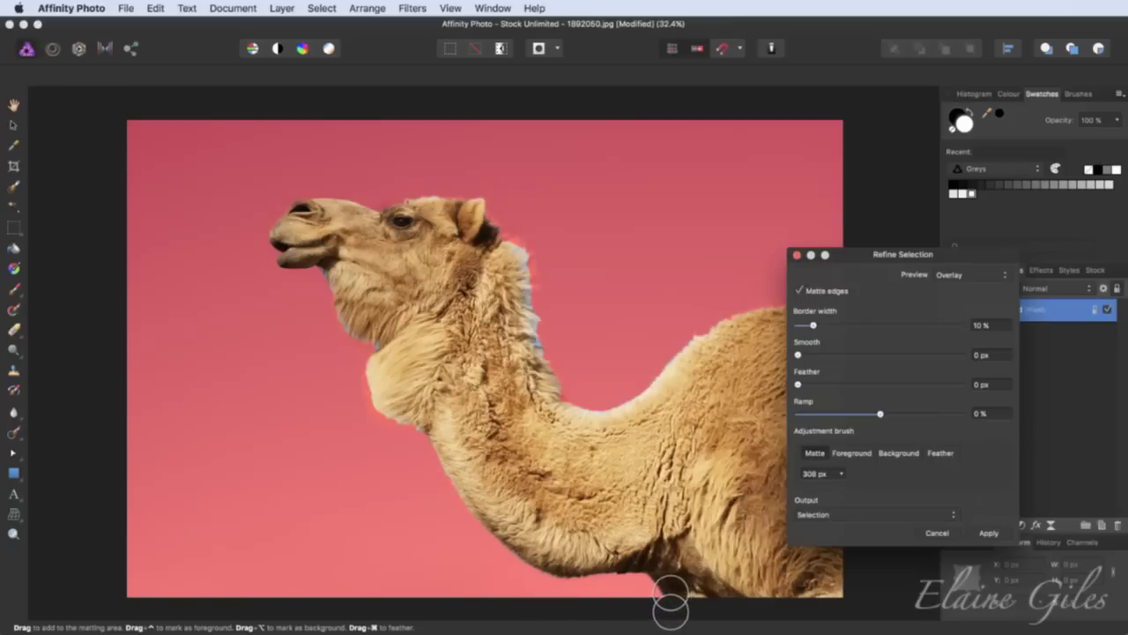
{"action": "key", "text": "bracketleft"}
{"action": "key", "text": "bracketleft"}
{"action": "key", "text": "bracketleft"}
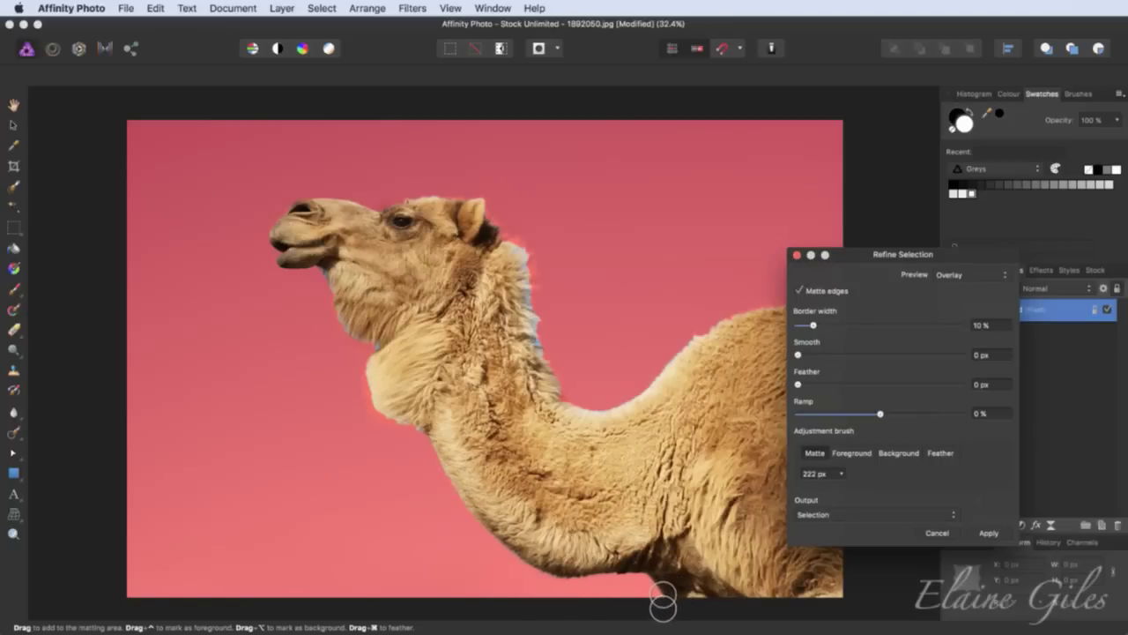
{"action": "mouse_move", "coordinate": [661, 603]}
{"action": "left_mouse_down"}
{"action": "mouse_move", "coordinate": [627, 579]}
{"action": "mouse_move", "coordinate": [537, 574]}
{"action": "mouse_move", "coordinate": [463, 510]}
{"action": "mouse_move", "coordinate": [420, 436]}
{"action": "left_mouse_up"}
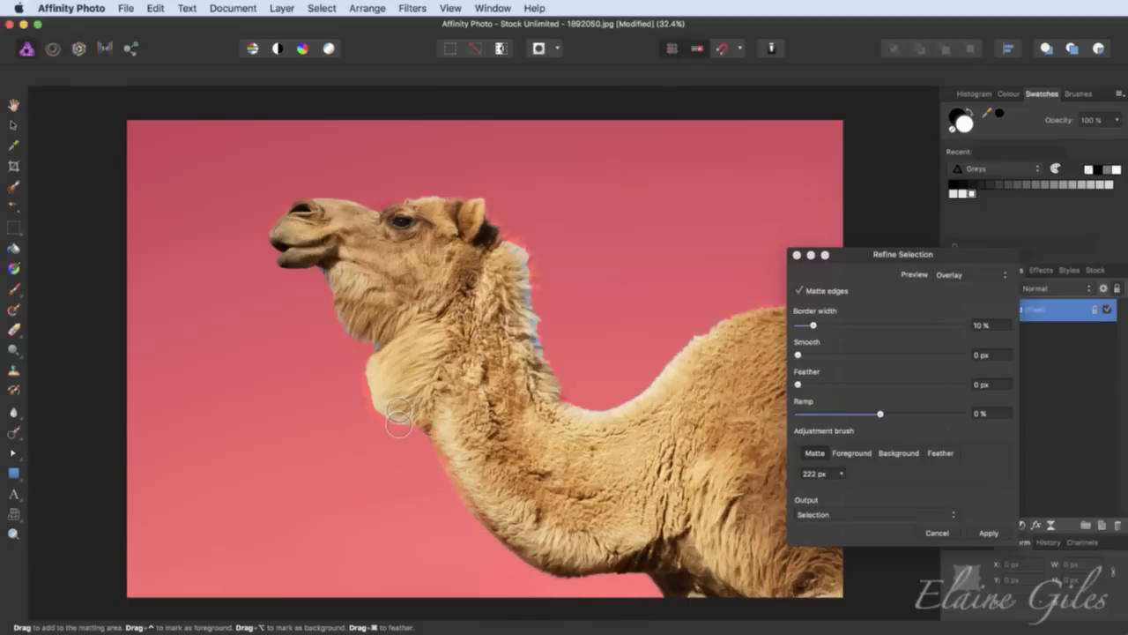
- Reduce the Matte brush to 137 px and paint around the throat bulge's fur edge and the front of the neck just below
{"action": "scroll", "coordinate": [397, 416], "scroll_direction": "up", "scroll_amount": 5}
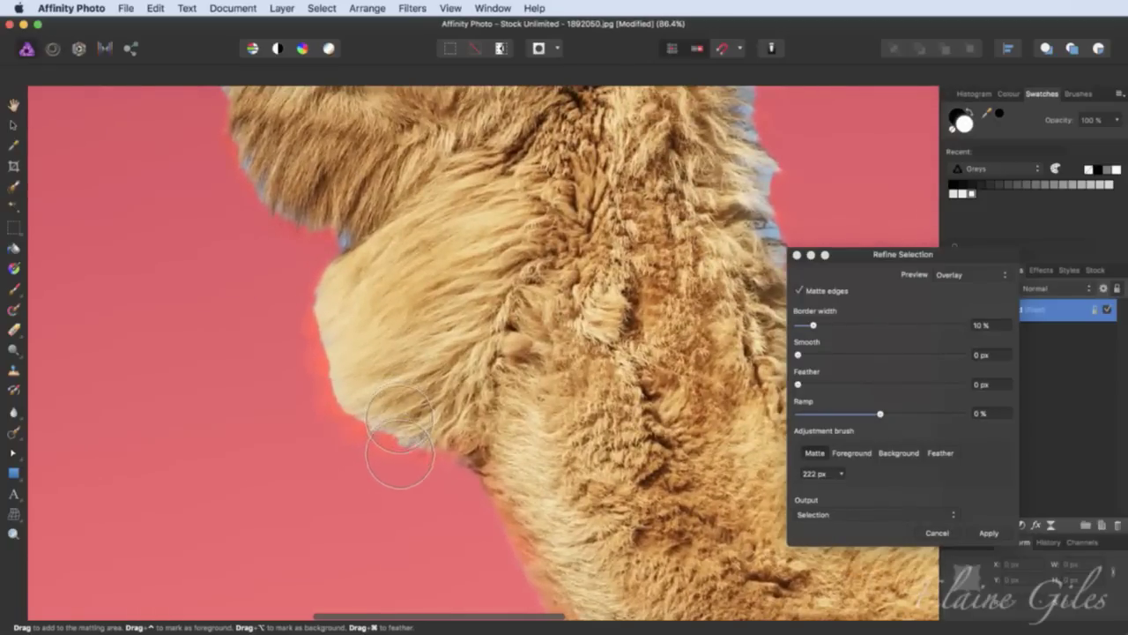
{"action": "key", "text": "bracketleft"}
{"action": "key", "text": "bracketleft"}
{"action": "key", "text": "bracketleft"}
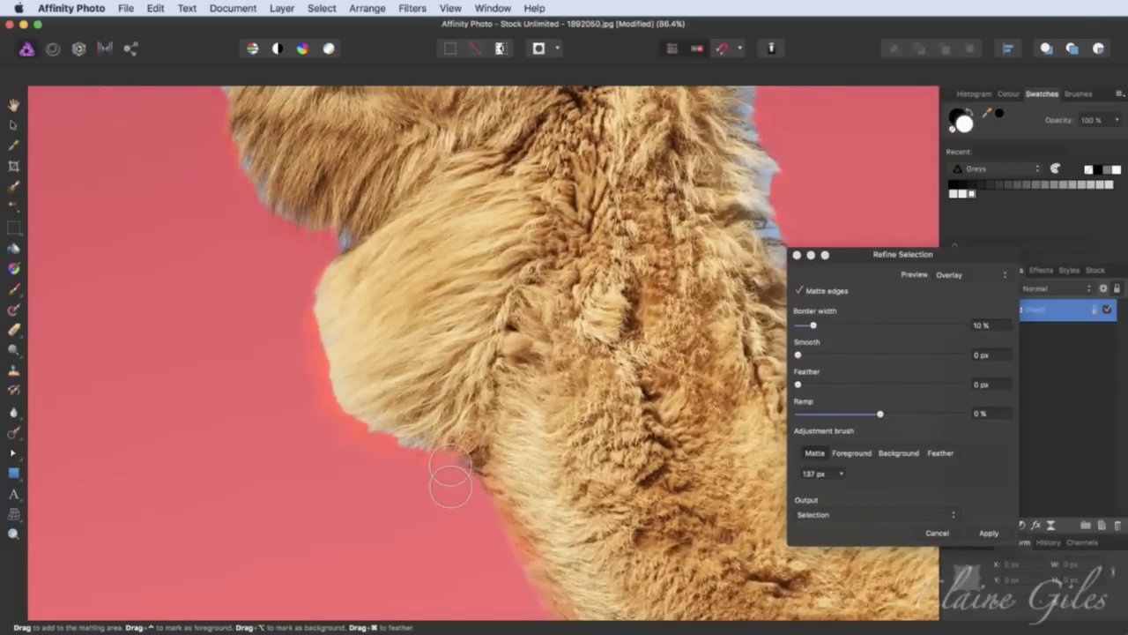
{"action": "mouse_move", "coordinate": [461, 479]}
{"action": "left_mouse_down"}
{"action": "mouse_move", "coordinate": [404, 471]}
{"action": "mouse_move", "coordinate": [349, 446]}
{"action": "mouse_move", "coordinate": [319, 388]}
{"action": "mouse_move", "coordinate": [309, 319]}
{"action": "mouse_move", "coordinate": [346, 228]}
{"action": "left_mouse_up"}
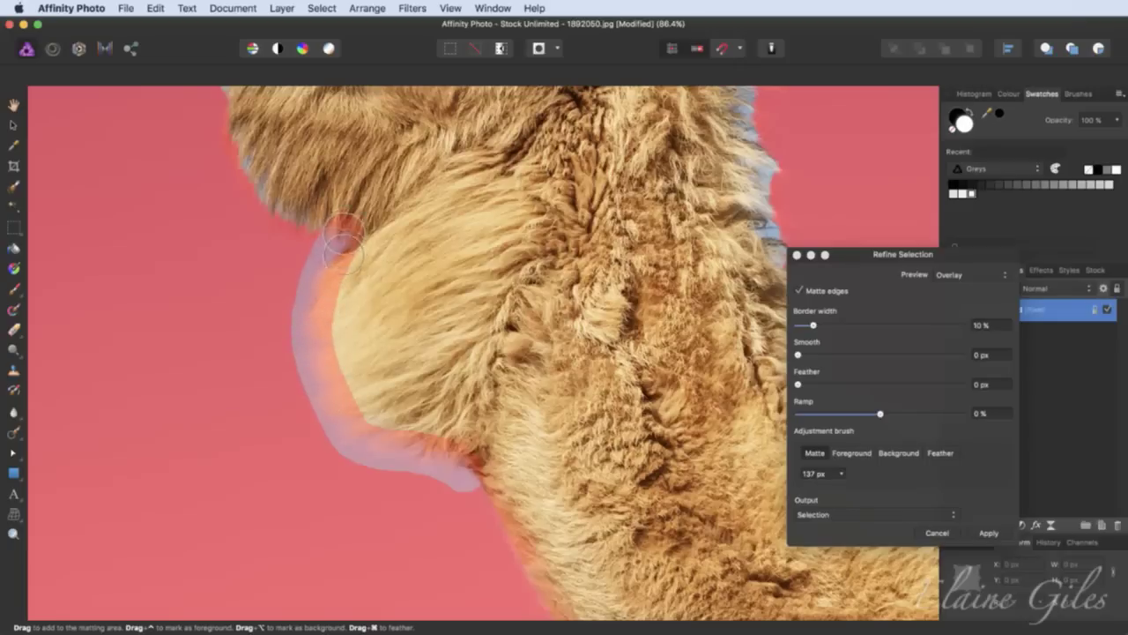
{"action": "left_click_drag", "start_coordinate": [429, 465], "coordinate": [468, 481]}
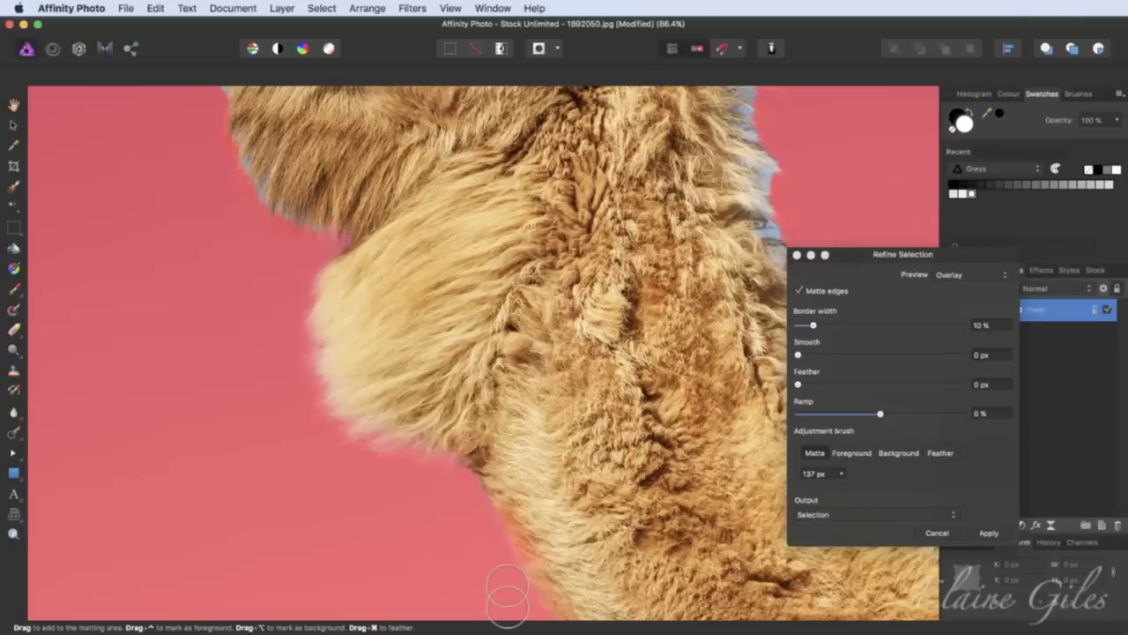
{"action": "left_click_drag", "start_coordinate": [472, 478], "coordinate": [548, 615]}
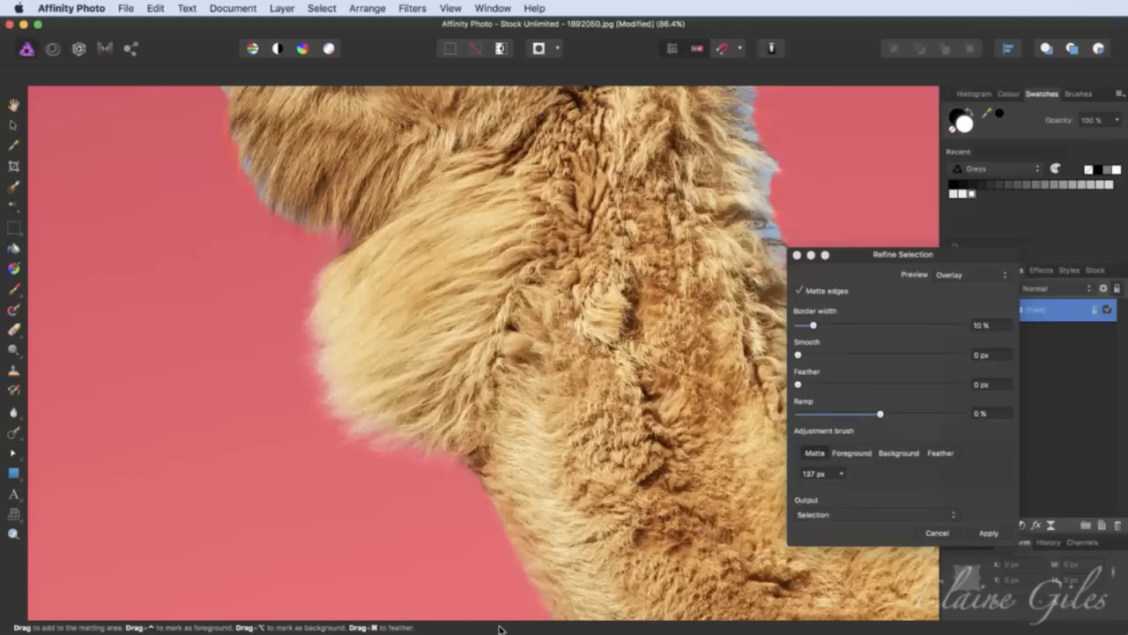
- Paint the Matte brush along the lower front curve of the neck and check the fur edges around the throat and chin
{"action": "scroll", "coordinate": [516, 584], "scroll_direction": "down", "scroll_amount": 3}
{"action": "scroll", "coordinate": [516, 584], "scroll_direction": "down", "scroll_amount": 5}
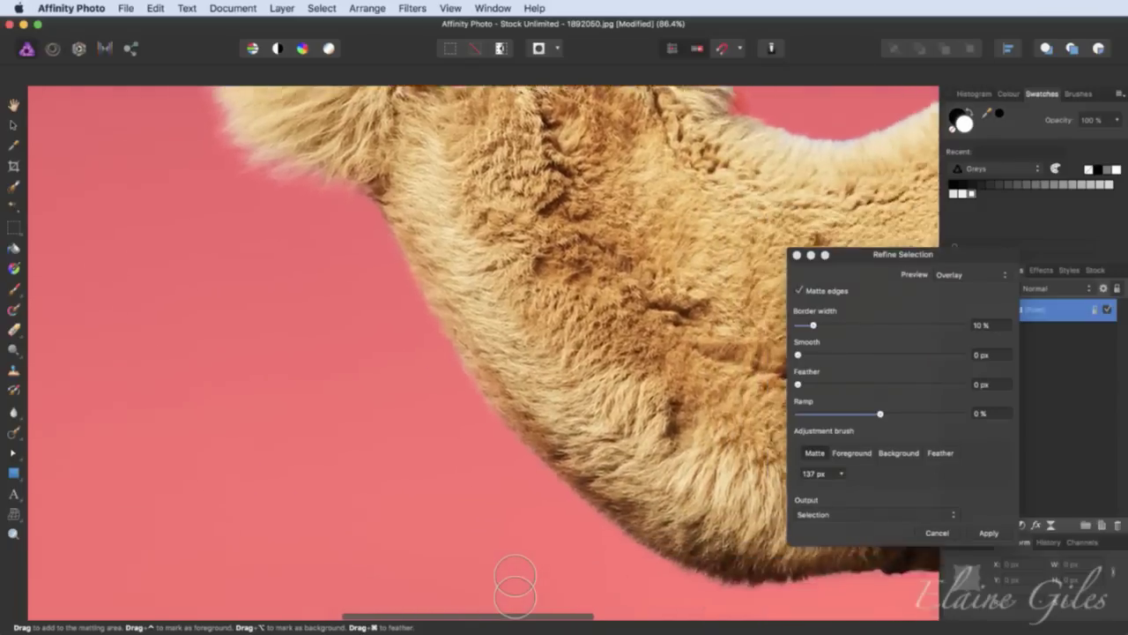
{"action": "mouse_move", "coordinate": [608, 511]}
{"action": "left_mouse_down"}
{"action": "mouse_move", "coordinate": [477, 394]}
{"action": "mouse_move", "coordinate": [427, 310]}
{"action": "left_mouse_up"}
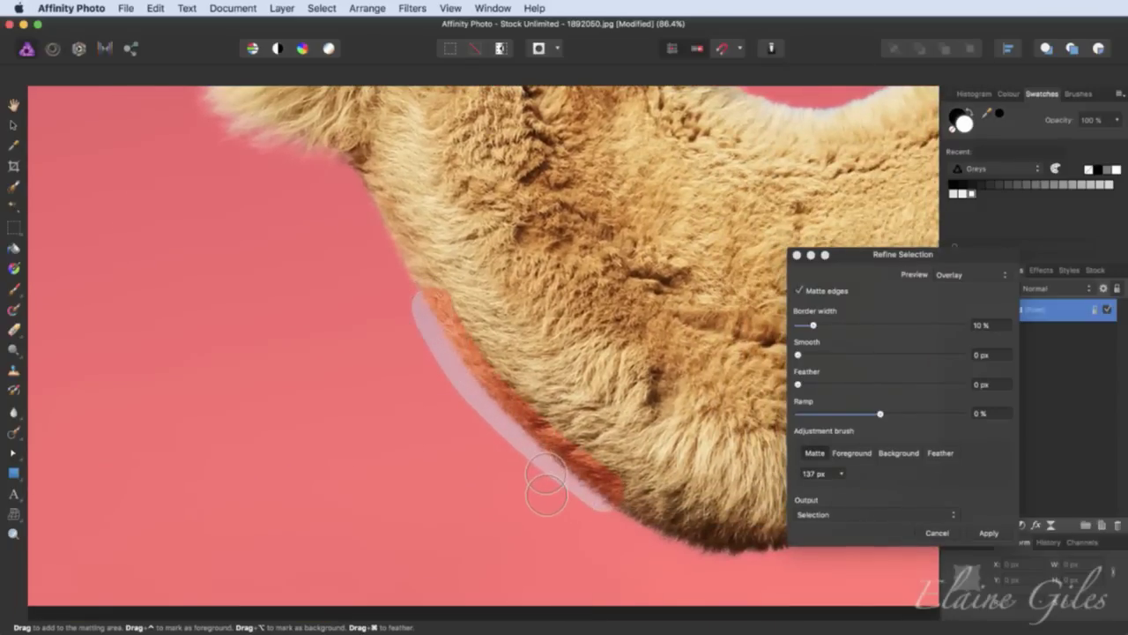
{"action": "scroll", "coordinate": [547, 490], "scroll_direction": "up", "scroll_amount": 10}
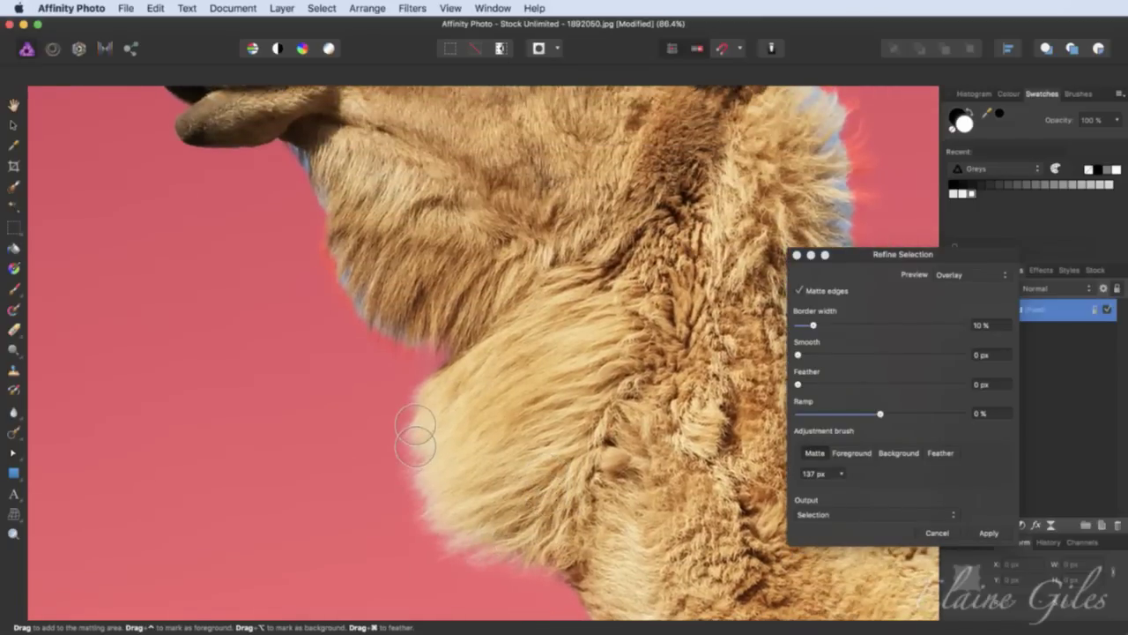
{"action": "scroll", "coordinate": [379, 423], "scroll_direction": "up", "scroll_amount": 5}
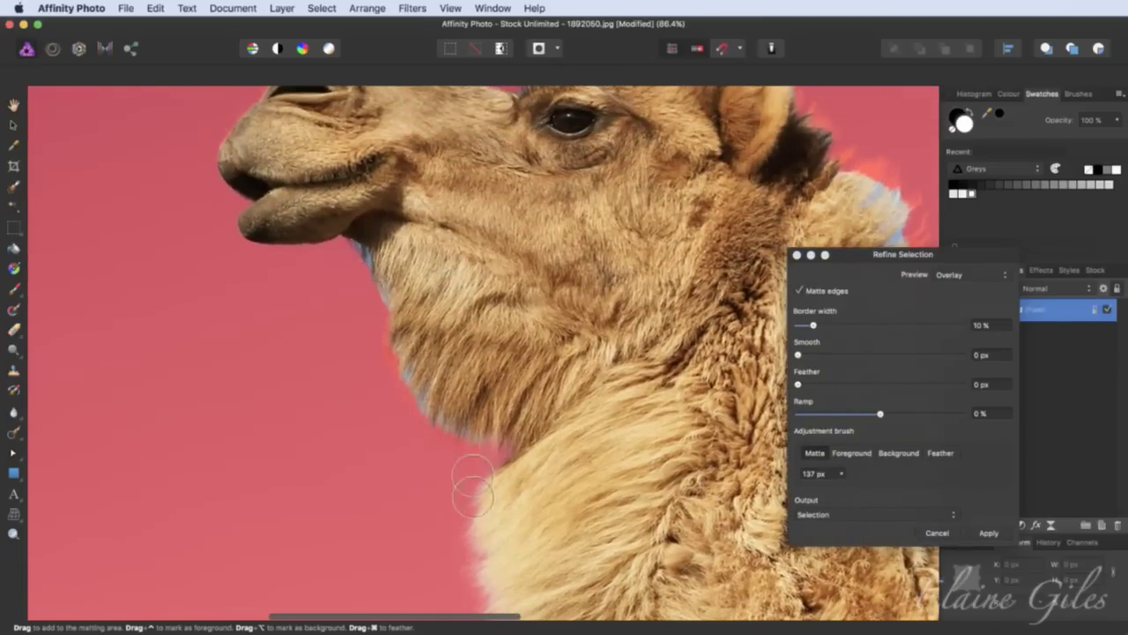
{"action": "scroll", "coordinate": [472, 489], "scroll_direction": "down", "scroll_amount": 5}
{"action": "scroll", "coordinate": [569, 599], "scroll_direction": "down", "scroll_amount": 2}
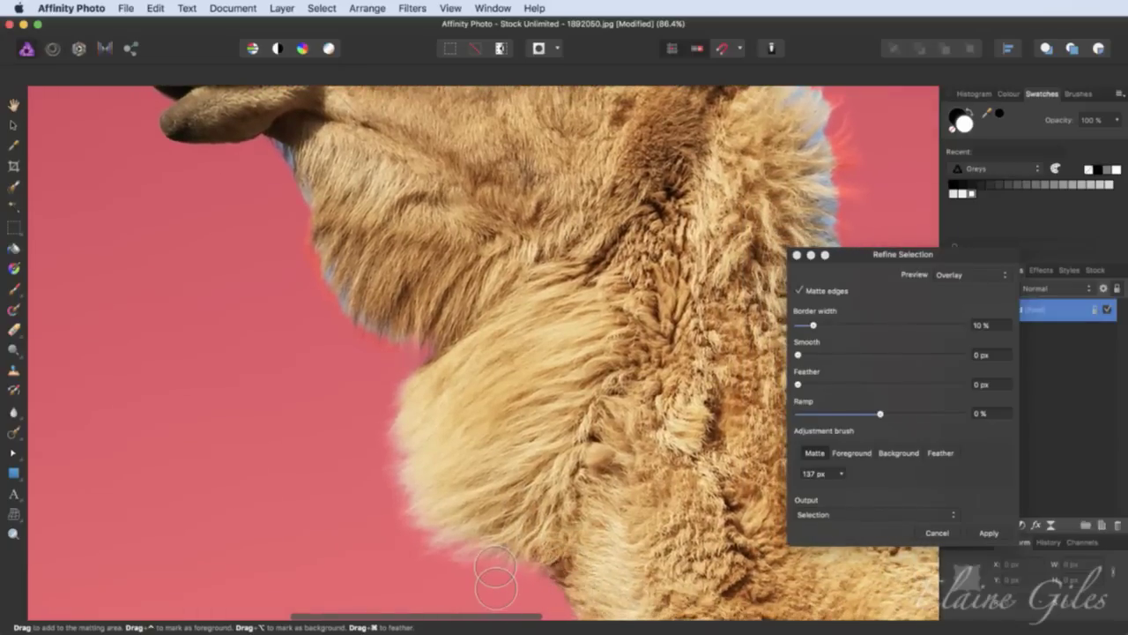
{"action": "scroll", "coordinate": [420, 496], "scroll_direction": "up", "scroll_amount": 5}
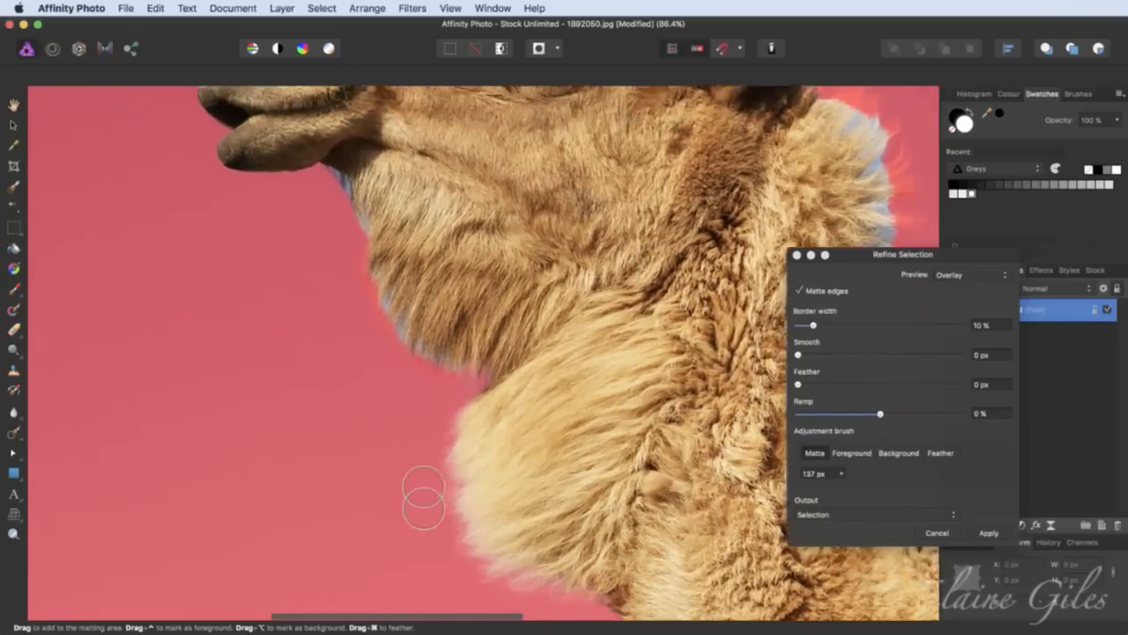
- Paint the 137 px Matte brush along the jaw's fur edge from under the chin down to the throat bulge
{"action": "mouse_move", "coordinate": [370, 210]}
{"action": "left_mouse_down"}
{"action": "mouse_move", "coordinate": [415, 268]}
{"action": "mouse_move", "coordinate": [448, 392]}
{"action": "mouse_move", "coordinate": [535, 425]}
{"action": "mouse_move", "coordinate": [540, 438]}
{"action": "mouse_move", "coordinate": [505, 465]}
{"action": "mouse_move", "coordinate": [516, 441]}
{"action": "mouse_move", "coordinate": [438, 382]}
{"action": "mouse_move", "coordinate": [422, 323]}
{"action": "mouse_move", "coordinate": [515, 437]}
{"action": "left_mouse_up"}
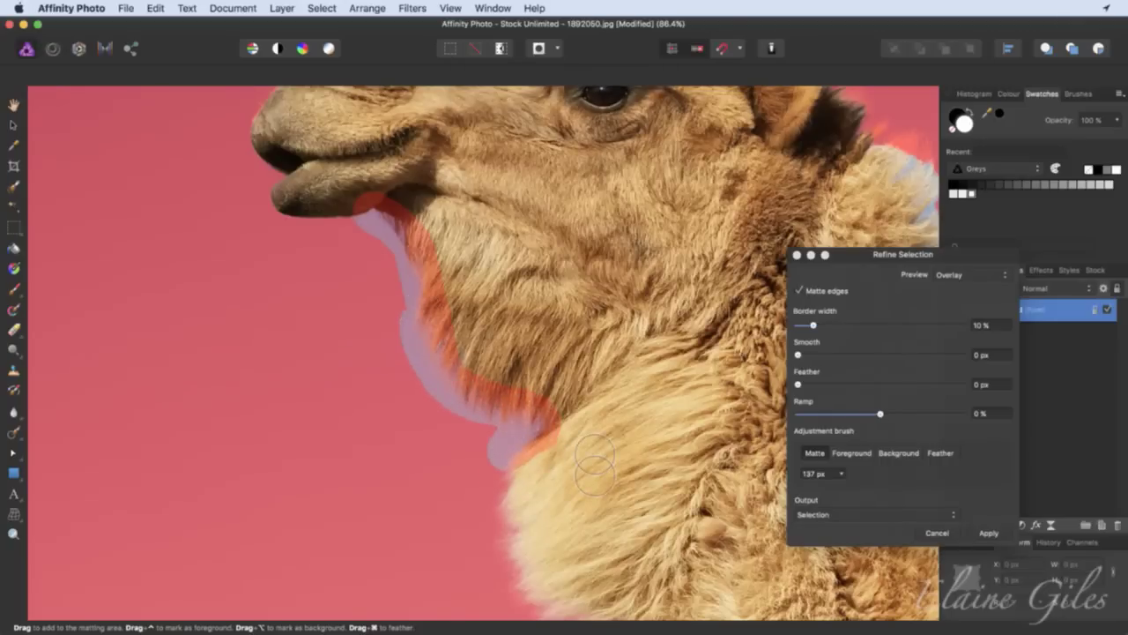
{"action": "scroll", "coordinate": [520, 441], "scroll_direction": "left", "scroll_amount": 3}
{"action": "scroll", "coordinate": [520, 437], "scroll_direction": "up", "scroll_amount": 5}
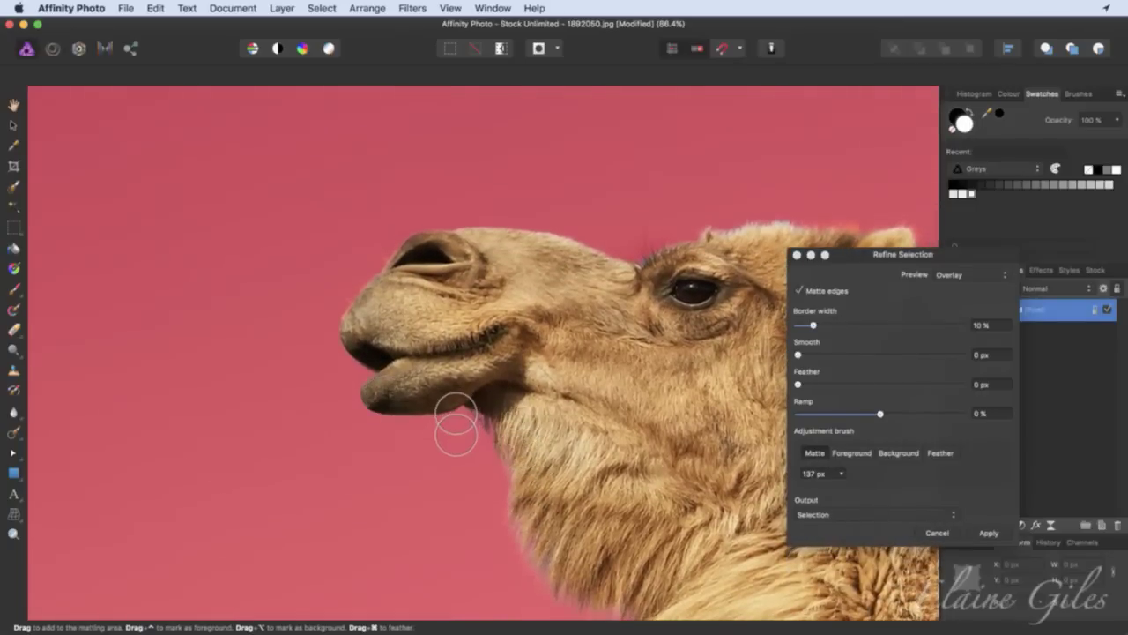
- Reduce the Matte brush to 51 px and paint along the bridge of the nose and over the brow
{"action": "key", "text": "bracketleft"}
{"action": "key", "text": "bracketleft"}
{"action": "key", "text": "bracketleft"}
{"action": "key", "text": "bracketleft"}
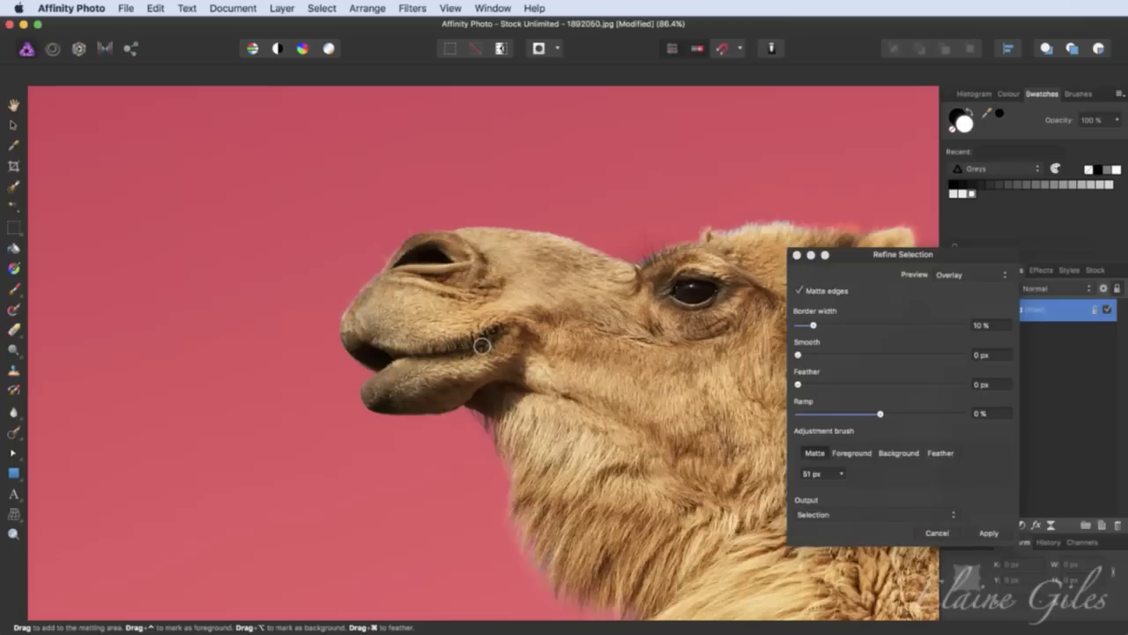
{"action": "scroll", "coordinate": [479, 345], "scroll_direction": "right", "scroll_amount": 5}
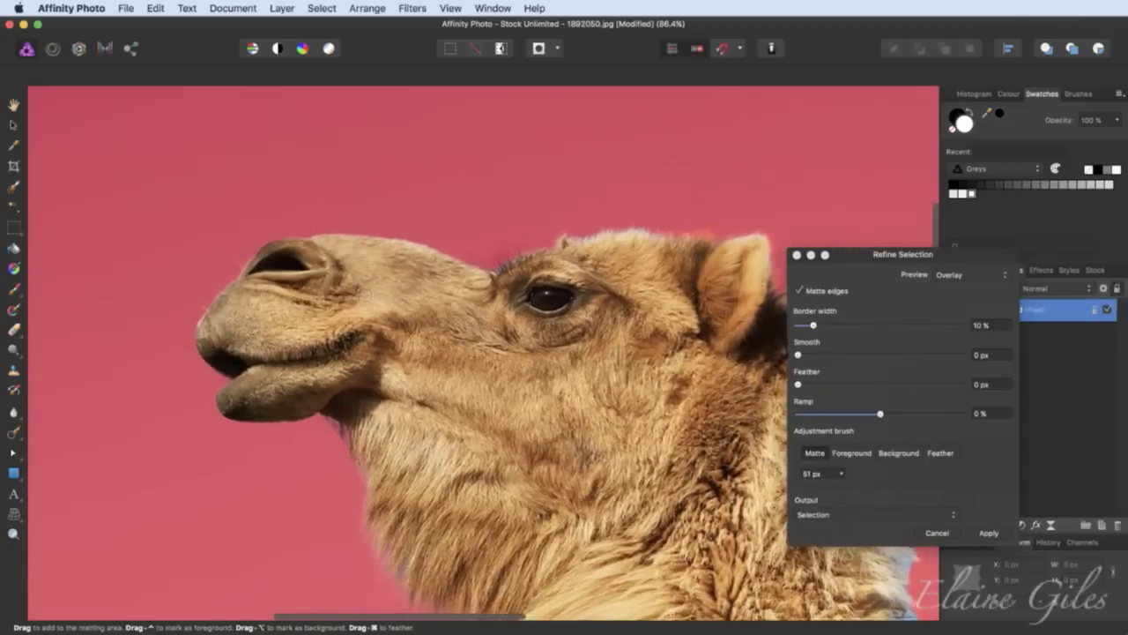
{"action": "left_click_drag", "start_coordinate": [360, 235], "coordinate": [459, 255]}
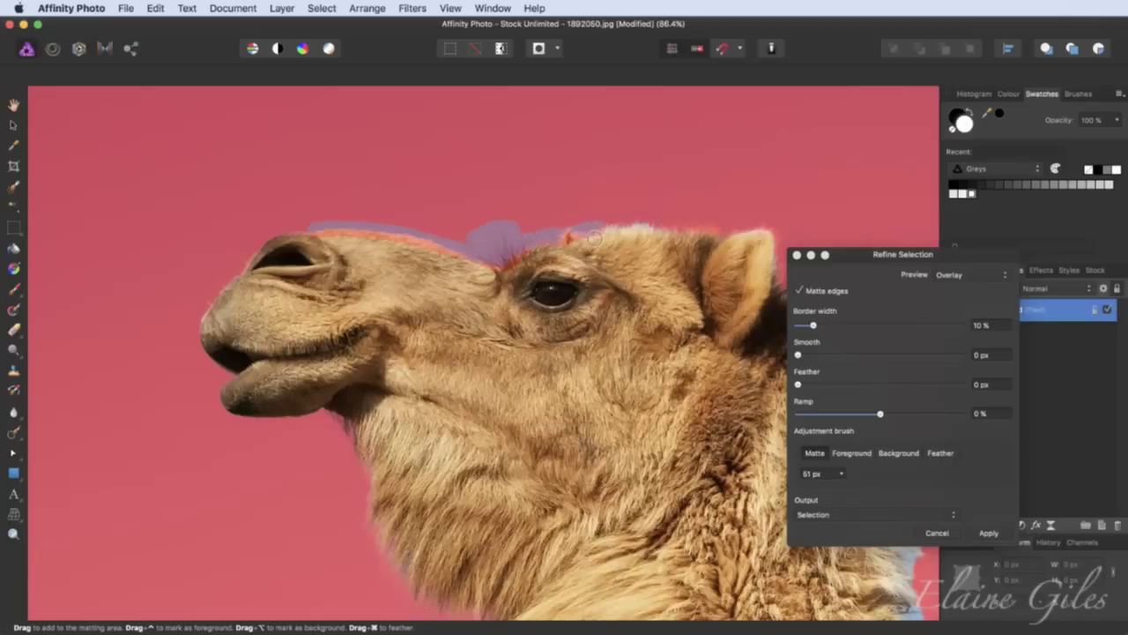
{"action": "left_click_drag", "start_coordinate": [590, 239], "coordinate": [594, 238]}
- Paint the Matte brush along the top of the camel's head, over the ear and down the dark fur behind it
{"action": "scroll", "coordinate": [591, 238], "scroll_direction": "right", "scroll_amount": 5}
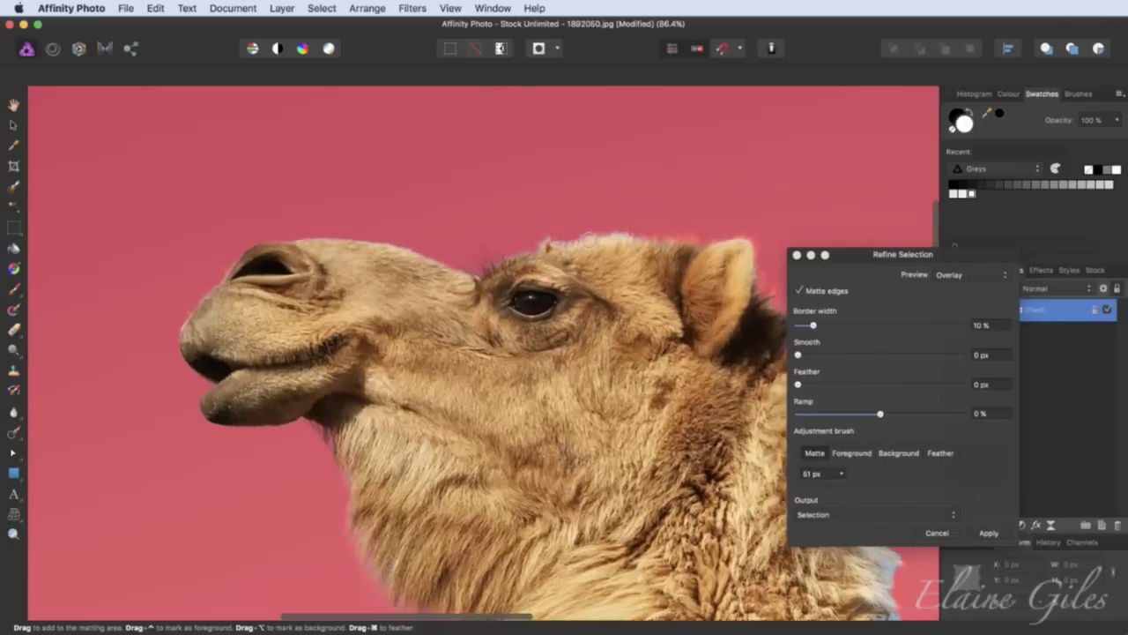
{"action": "left_click_drag", "start_coordinate": [476, 256], "coordinate": [538, 247]}
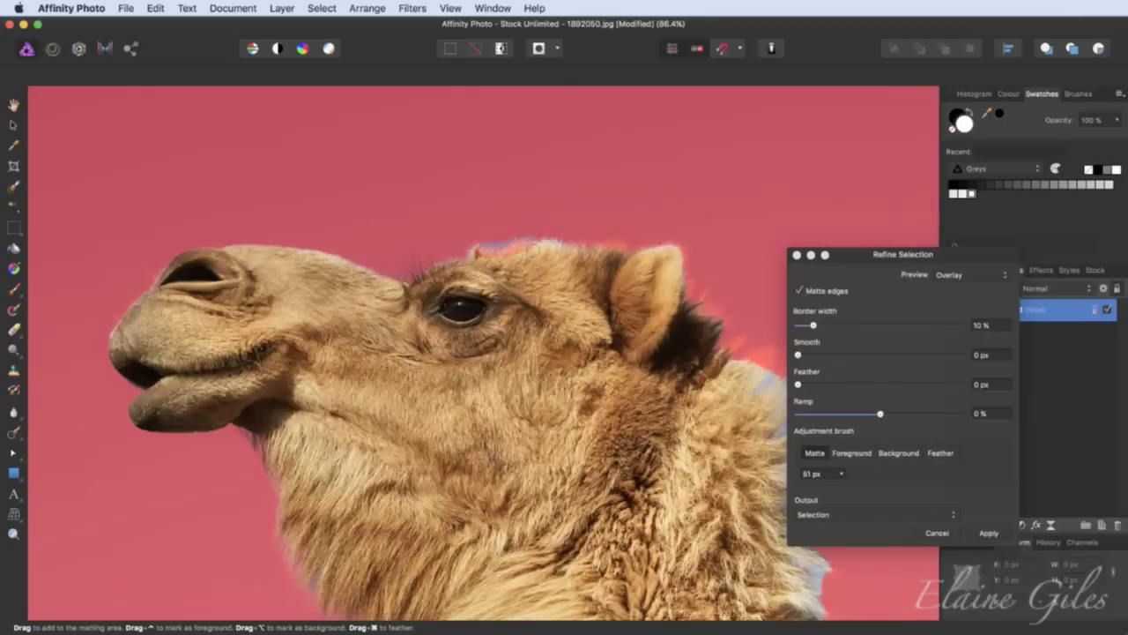
{"action": "left_click_drag", "start_coordinate": [629, 260], "coordinate": [670, 254]}
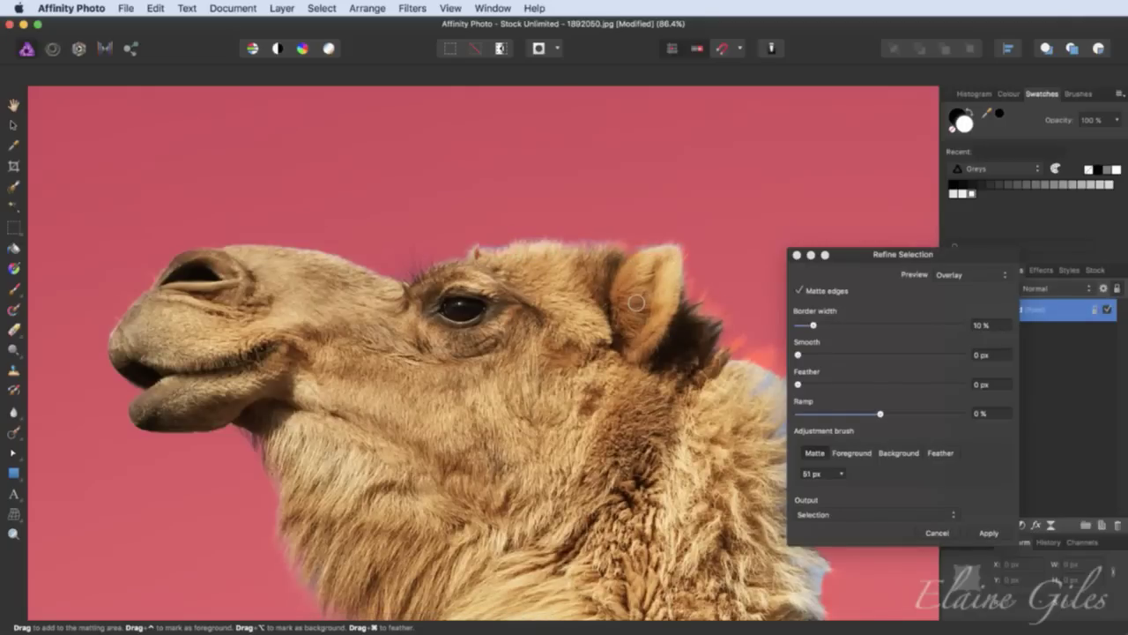
{"action": "scroll", "coordinate": [637, 303], "scroll_direction": "right", "scroll_amount": 3}
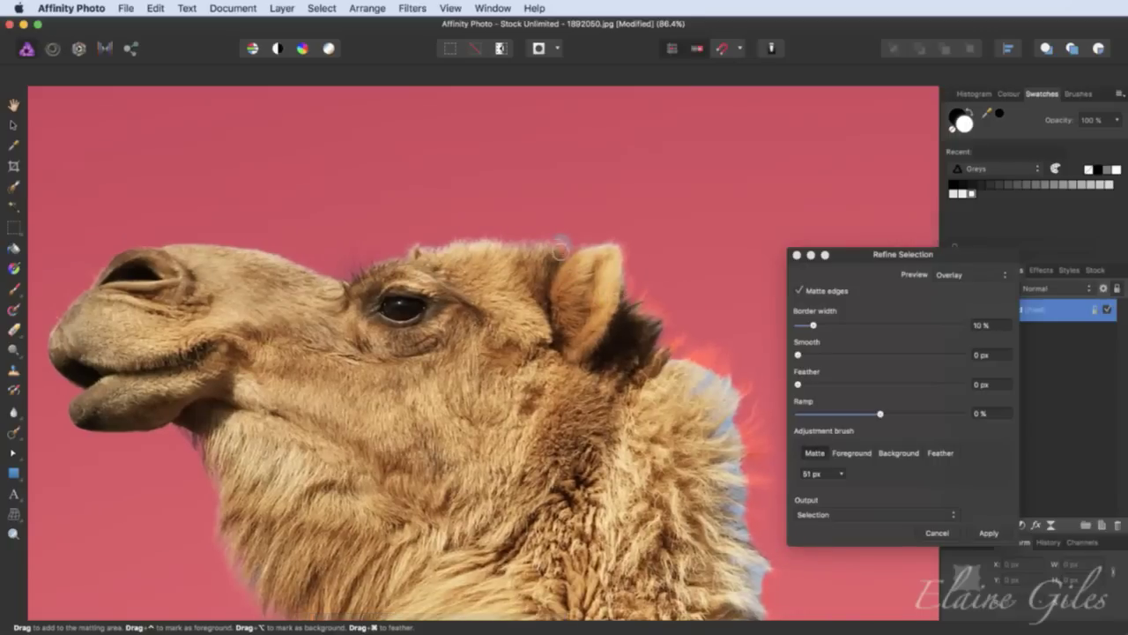
{"action": "scroll", "coordinate": [608, 300], "scroll_direction": "right", "scroll_amount": 4}
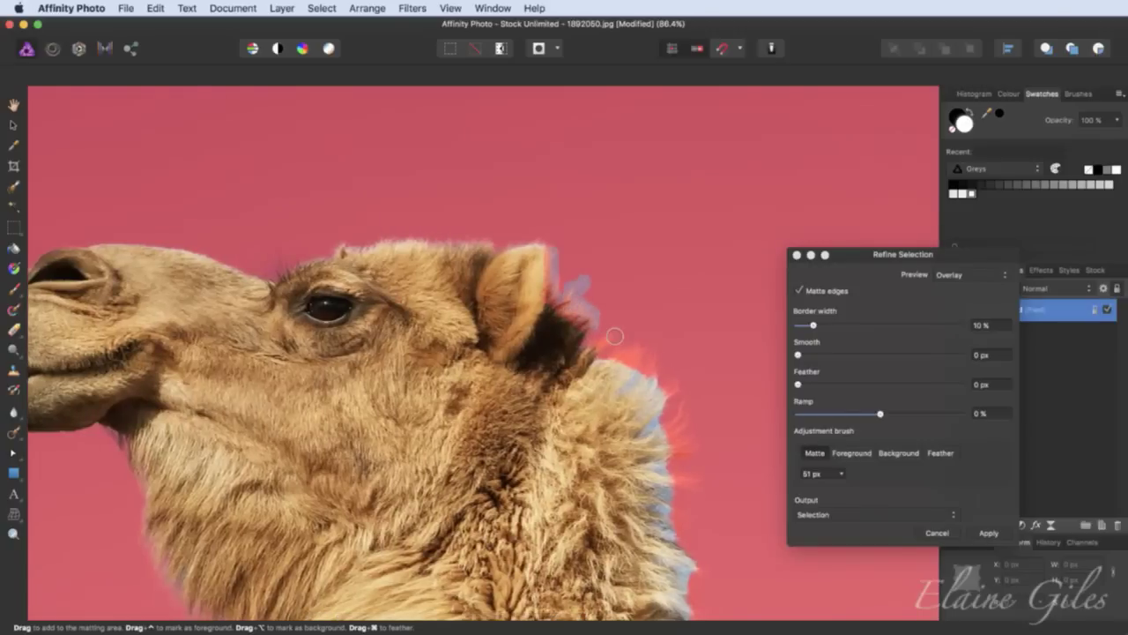
- Enlarge the Matte brush to 181 px and paint over the fringed fur down the back of the neck from behind the ear
{"action": "scroll", "coordinate": [614, 335], "scroll_direction": "down", "scroll_amount": 5}
{"action": "scroll", "coordinate": [614, 335], "scroll_direction": "right", "scroll_amount": 5}
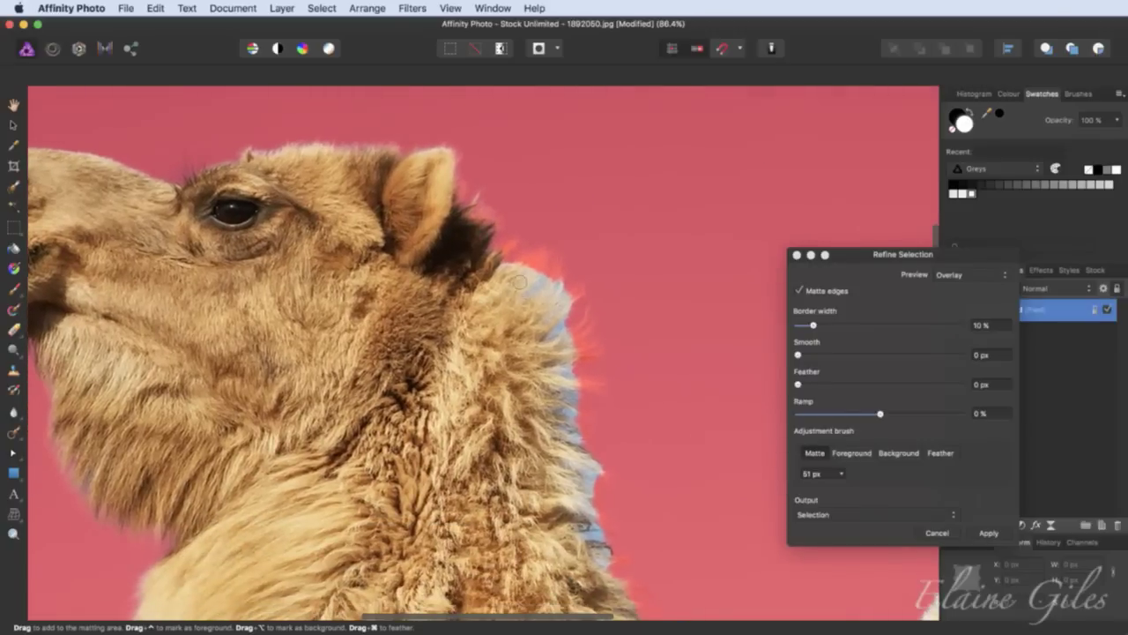
{"action": "key", "text": "bracketleft"}
{"action": "key", "text": "bracketright"}
{"action": "key", "text": "bracketright"}
{"action": "key", "text": "bracketright"}
{"action": "key", "text": "bracketright"}
{"action": "key", "text": "bracketright"}
{"action": "key", "text": "bracketright"}
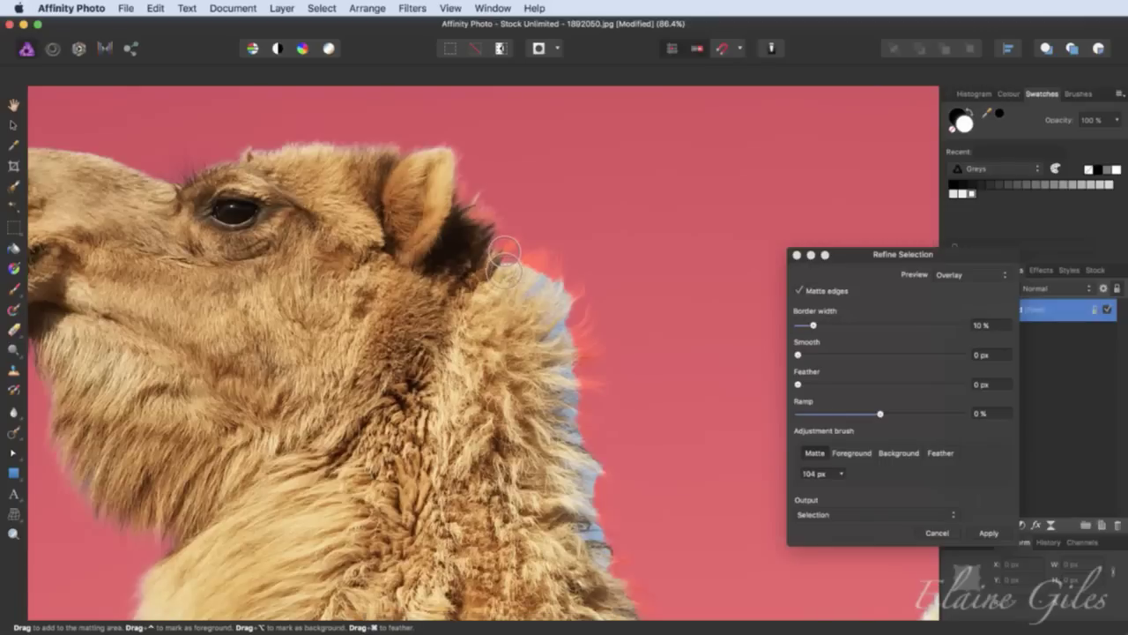
{"action": "key", "text": "bracketright"}
{"action": "scroll", "coordinate": [507, 264], "scroll_direction": "down", "scroll_amount": 4}
{"action": "scroll", "coordinate": [507, 264], "scroll_direction": "right", "scroll_amount": 5}
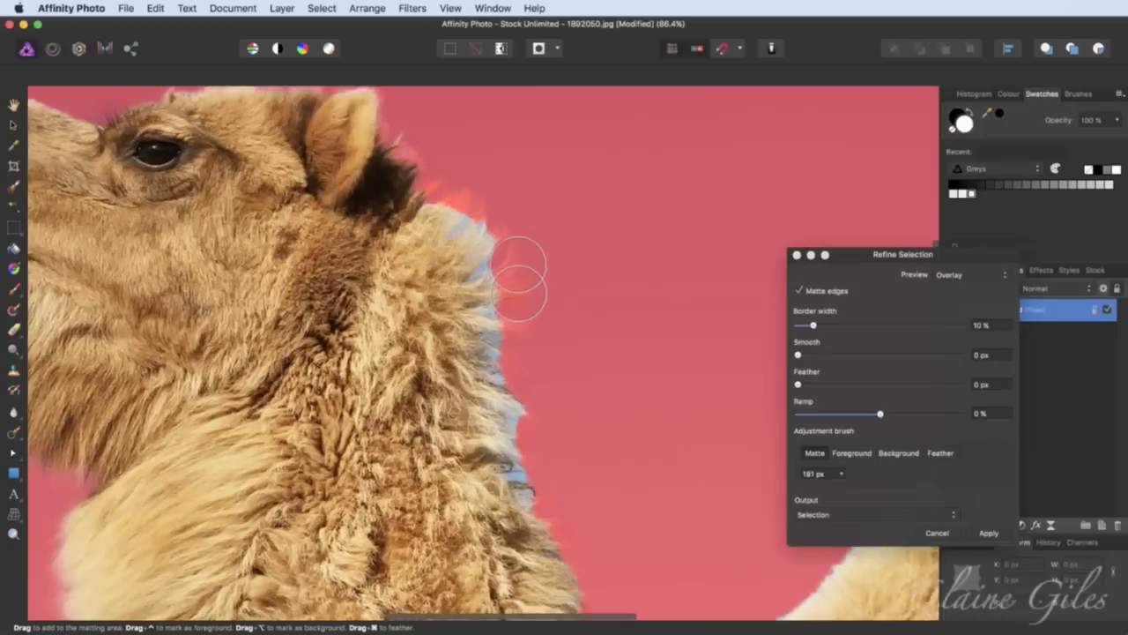
{"action": "mouse_move", "coordinate": [412, 195]}
{"action": "left_mouse_down"}
{"action": "mouse_move", "coordinate": [446, 187]}
{"action": "mouse_move", "coordinate": [464, 209]}
{"action": "mouse_move", "coordinate": [484, 265]}
{"action": "mouse_move", "coordinate": [446, 225]}
{"action": "mouse_move", "coordinate": [447, 214]}
{"action": "mouse_move", "coordinate": [477, 281]}
{"action": "mouse_move", "coordinate": [483, 375]}
{"action": "mouse_move", "coordinate": [500, 413]}
{"action": "mouse_move", "coordinate": [483, 345]}
{"action": "mouse_move", "coordinate": [495, 296]}
{"action": "mouse_move", "coordinate": [476, 225]}
{"action": "mouse_move", "coordinate": [469, 216]}
{"action": "mouse_move", "coordinate": [502, 338]}
{"action": "mouse_move", "coordinate": [491, 369]}
{"action": "mouse_move", "coordinate": [503, 469]}
{"action": "mouse_move", "coordinate": [539, 525]}
{"action": "left_mouse_up"}
{"action": "mouse_move", "coordinate": [568, 582]}
{"action": "left_mouse_down"}
{"action": "mouse_move", "coordinate": [564, 615]}
{"action": "mouse_move", "coordinate": [561, 568]}
{"action": "mouse_move", "coordinate": [500, 417]}
{"action": "mouse_move", "coordinate": [480, 269]}
{"action": "left_mouse_up"}
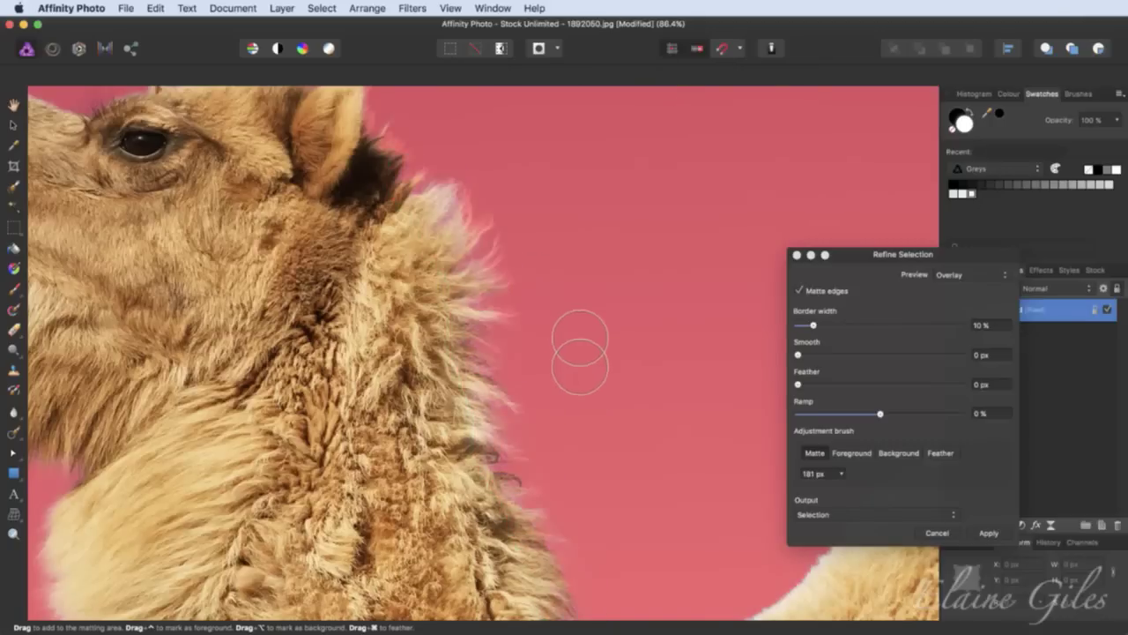
- Paint the Matte brush along the lower back of the neck and through the dip where it meets the back
{"action": "scroll", "coordinate": [577, 345], "scroll_direction": "down", "scroll_amount": 5}
{"action": "scroll", "coordinate": [578, 345], "scroll_direction": "right", "scroll_amount": 5}
{"action": "scroll", "coordinate": [588, 375], "scroll_direction": "right", "scroll_amount": 5}
{"action": "scroll", "coordinate": [587, 375], "scroll_direction": "down", "scroll_amount": 2}
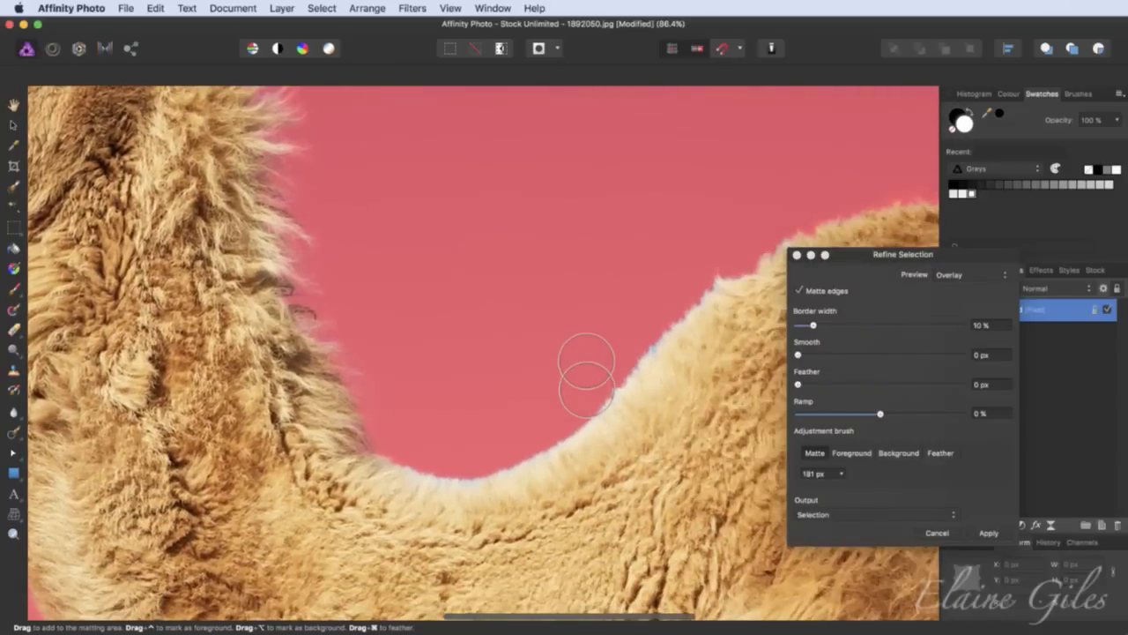
{"action": "mouse_move", "coordinate": [185, 251]}
{"action": "left_mouse_down"}
{"action": "mouse_move", "coordinate": [211, 265]}
{"action": "mouse_move", "coordinate": [242, 366]}
{"action": "mouse_move", "coordinate": [304, 458]}
{"action": "mouse_move", "coordinate": [412, 469]}
{"action": "mouse_move", "coordinate": [494, 415]}
{"action": "mouse_move", "coordinate": [520, 375]}
{"action": "left_mouse_up"}
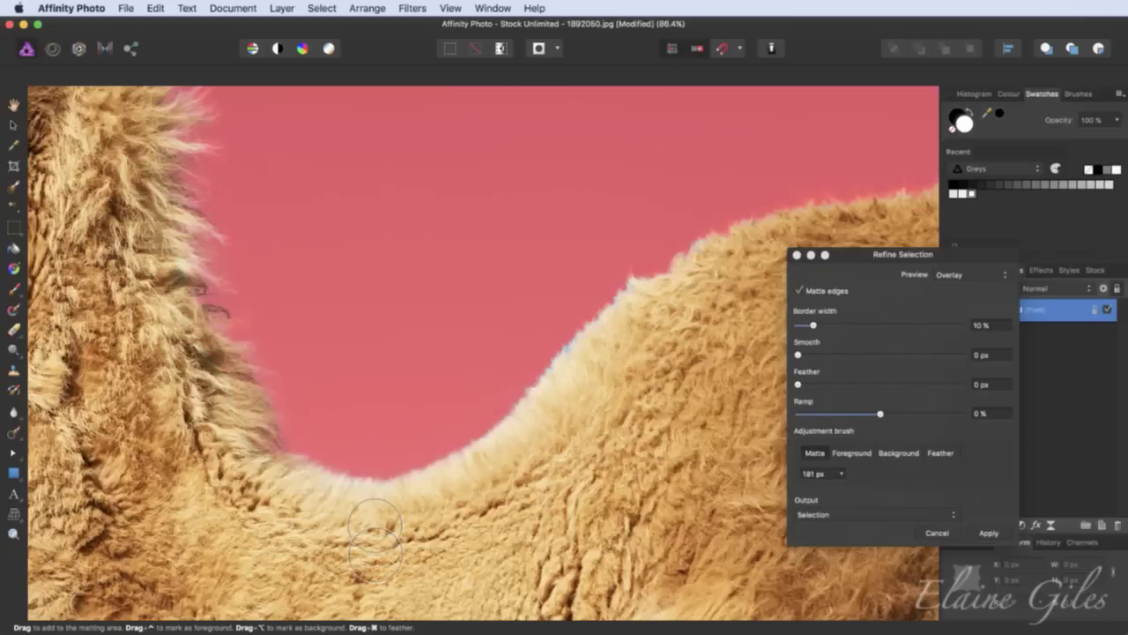
- Reduce the Matte brush to 95 px and paint up the slope of the back onto the start of the hump's top edge
{"action": "key", "text": "bracketleft"}
{"action": "key", "text": "bracketleft"}
{"action": "key", "text": "bracketleft"}
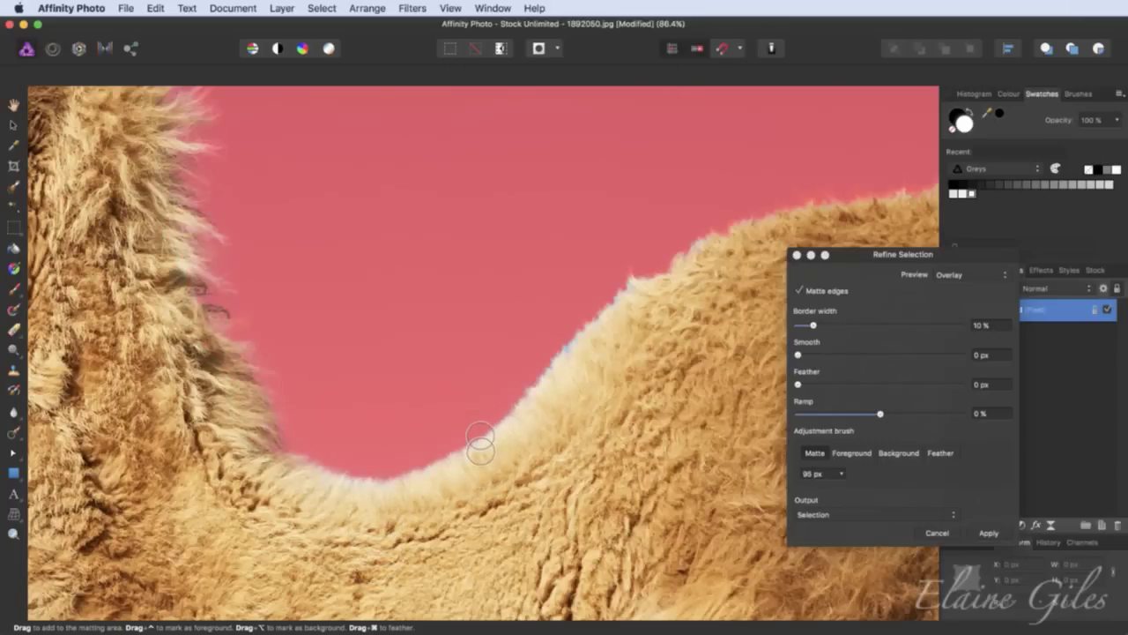
{"action": "mouse_move", "coordinate": [480, 436]}
{"action": "left_mouse_down"}
{"action": "mouse_move", "coordinate": [646, 272]}
{"action": "mouse_move", "coordinate": [740, 216]}
{"action": "left_mouse_up"}
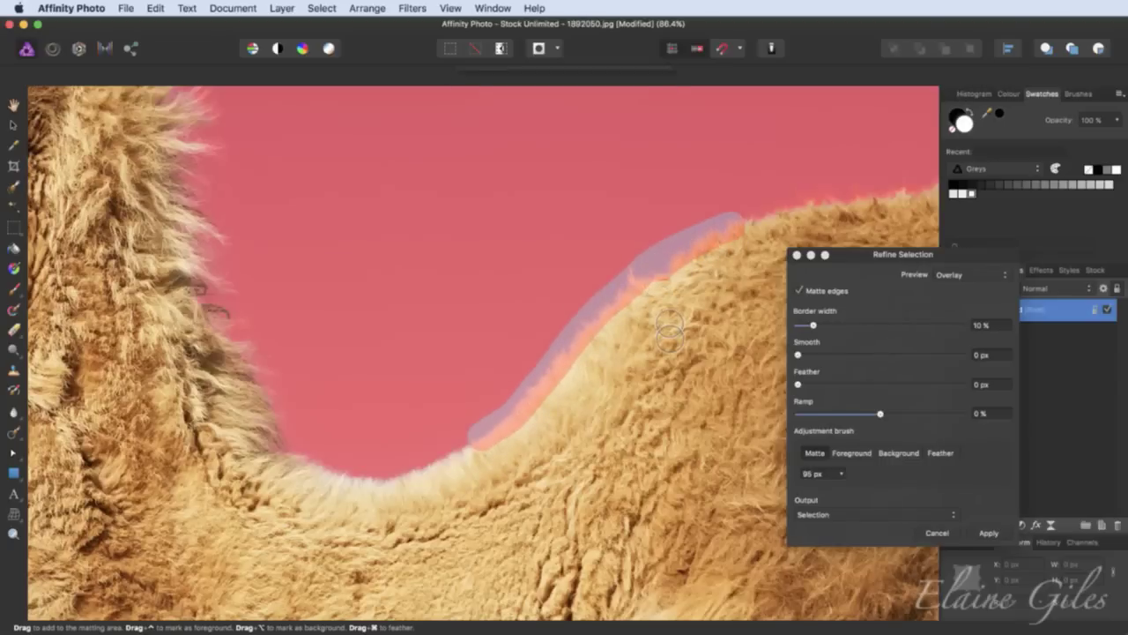
{"action": "scroll", "coordinate": [661, 332], "scroll_direction": "right", "scroll_amount": 5}
{"action": "scroll", "coordinate": [649, 338], "scroll_direction": "right", "scroll_amount": 5}
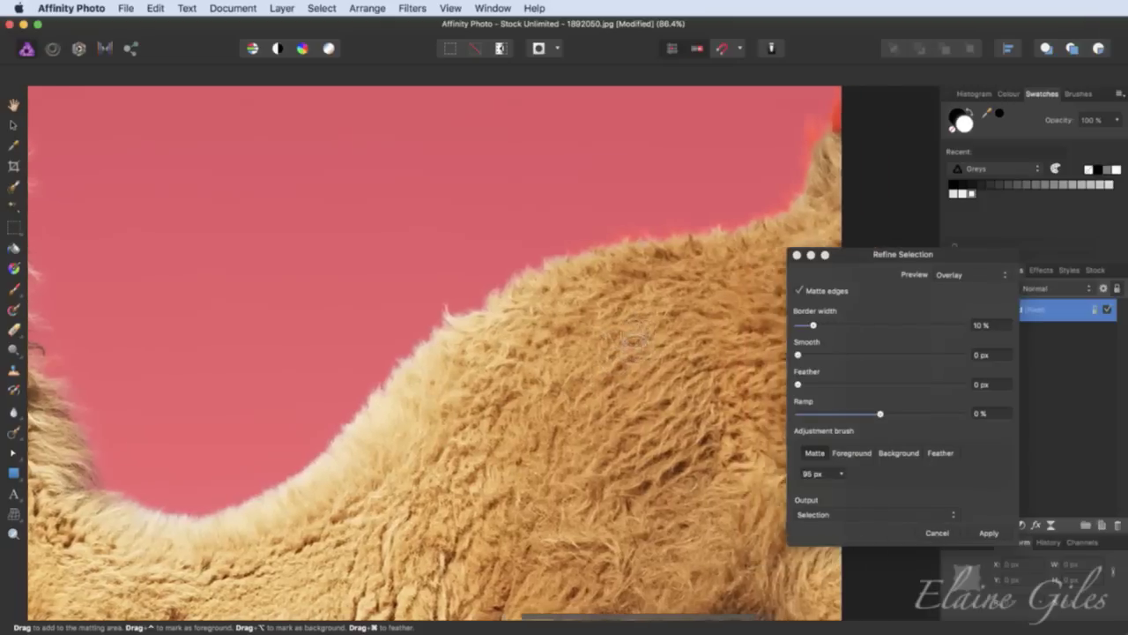
{"action": "mouse_move", "coordinate": [320, 324]}
{"action": "left_mouse_down"}
{"action": "mouse_move", "coordinate": [428, 251]}
{"action": "mouse_move", "coordinate": [498, 234]}
{"action": "mouse_move", "coordinate": [579, 239]}
{"action": "mouse_move", "coordinate": [628, 214]}
{"action": "left_mouse_up"}
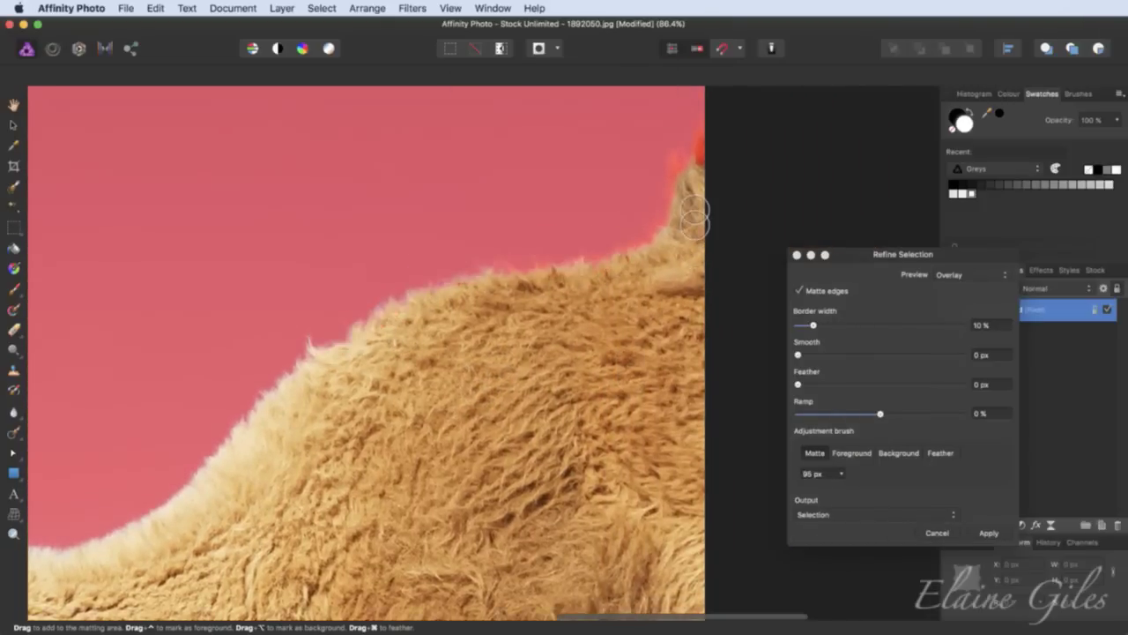
- Move the Refine Selection dialog clear of the image and paint the Matte brush along the remaining back edge to the photo's border
{"action": "scroll", "coordinate": [697, 221], "scroll_direction": "up", "scroll_amount": 3}
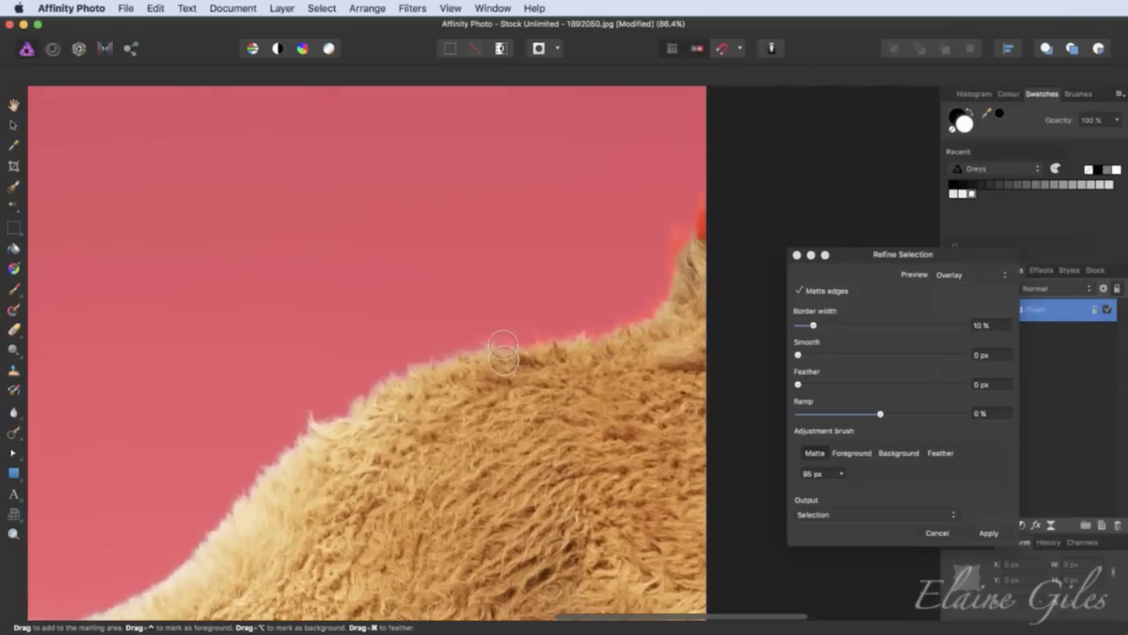
{"action": "left_click_drag", "start_coordinate": [882, 255], "coordinate": [929, 218]}
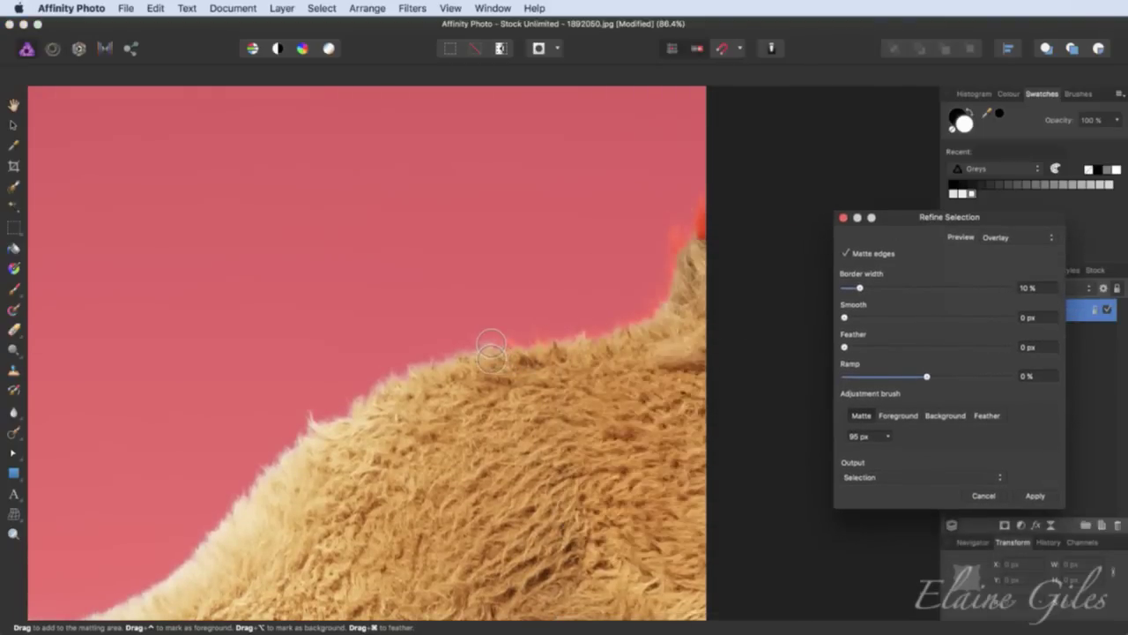
{"action": "mouse_move", "coordinate": [490, 341]}
{"action": "left_mouse_down"}
{"action": "mouse_move", "coordinate": [595, 340]}
{"action": "mouse_move", "coordinate": [648, 313]}
{"action": "mouse_move", "coordinate": [678, 232]}
{"action": "mouse_move", "coordinate": [700, 235]}
{"action": "mouse_move", "coordinate": [707, 220]}
{"action": "mouse_move", "coordinate": [706, 186]}
{"action": "mouse_move", "coordinate": [725, 272]}
{"action": "left_mouse_up"}
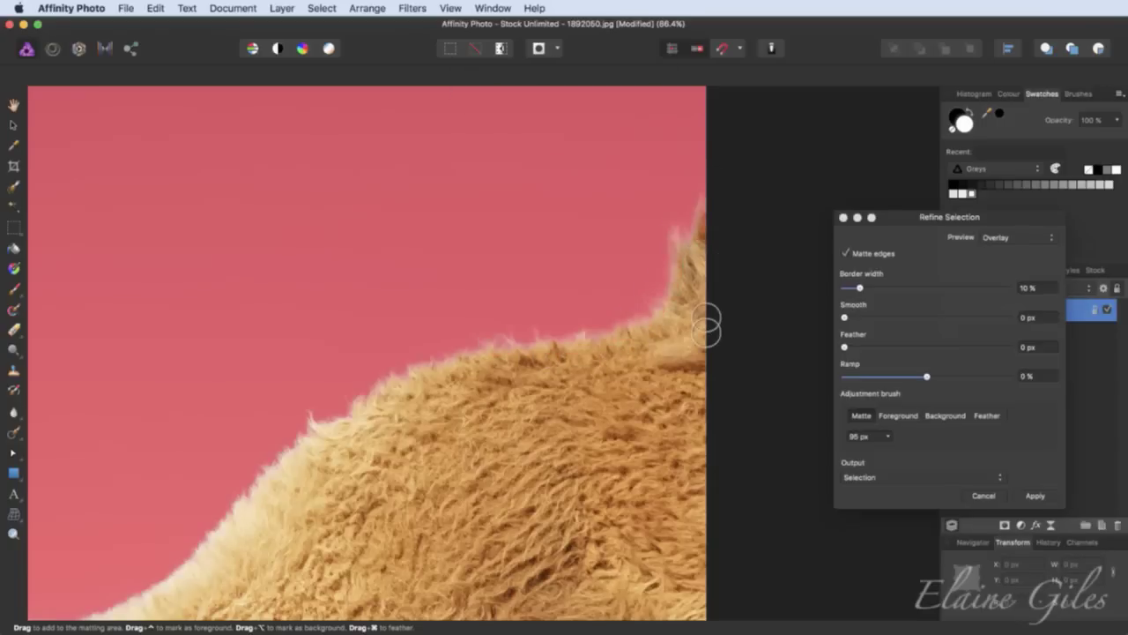
- Paint the Matte brush along the front edge of the leg below the camel's belly
{"action": "scroll", "coordinate": [707, 320], "scroll_direction": "down", "scroll_amount": 10}
{"action": "scroll", "coordinate": [706, 324], "scroll_direction": "down", "scroll_amount": 5}
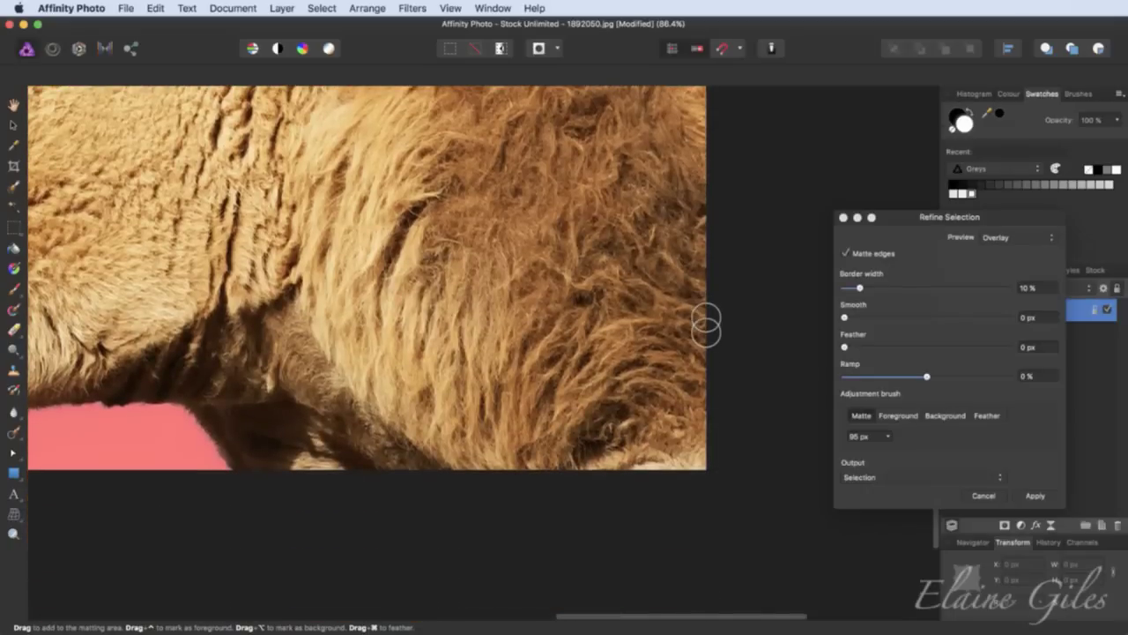
{"action": "left_click_drag", "start_coordinate": [193, 428], "coordinate": [232, 484]}
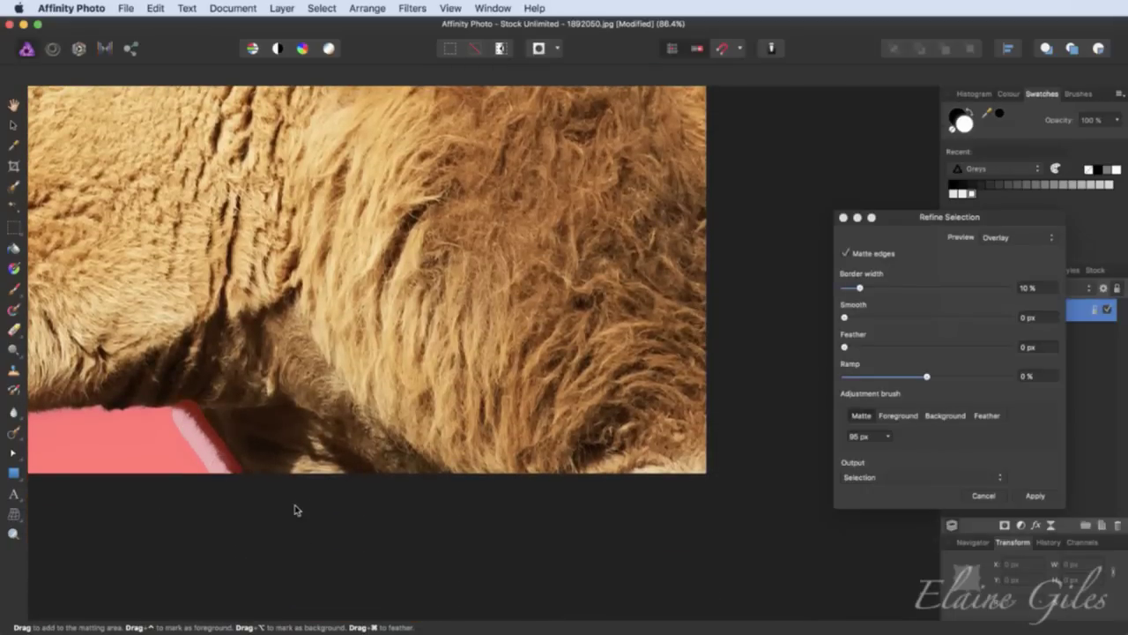
{"action": "scroll", "coordinate": [294, 508], "scroll_direction": "left", "scroll_amount": 10}
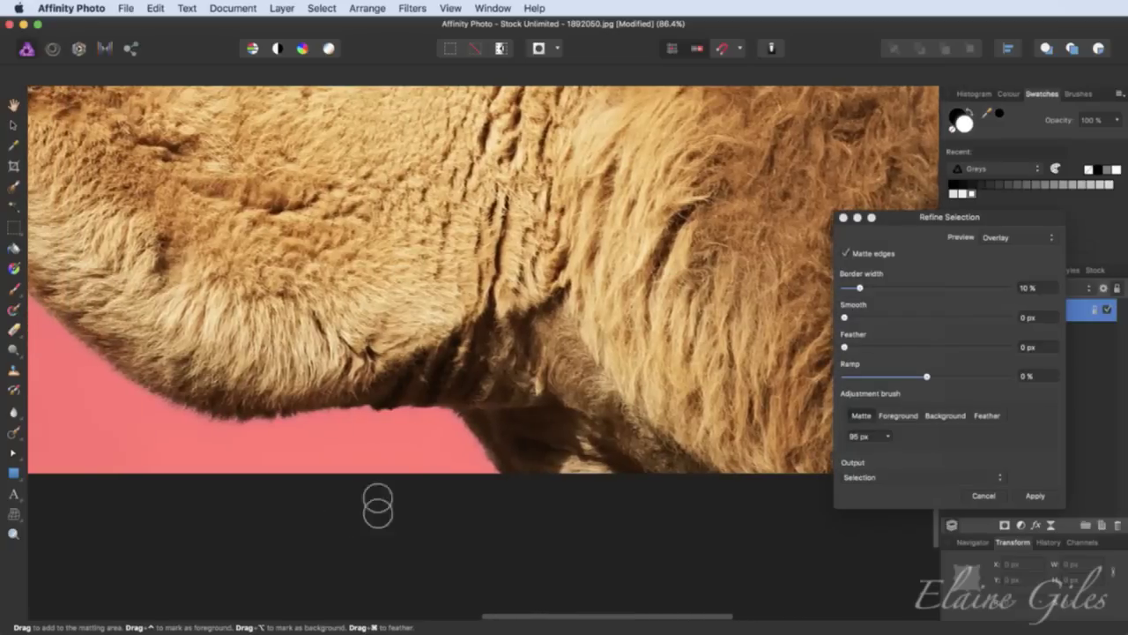
- Fit the whole photo in view and check the cut-out in the Black matte and White matte previews
{"action": "key", "text": "super+0"}
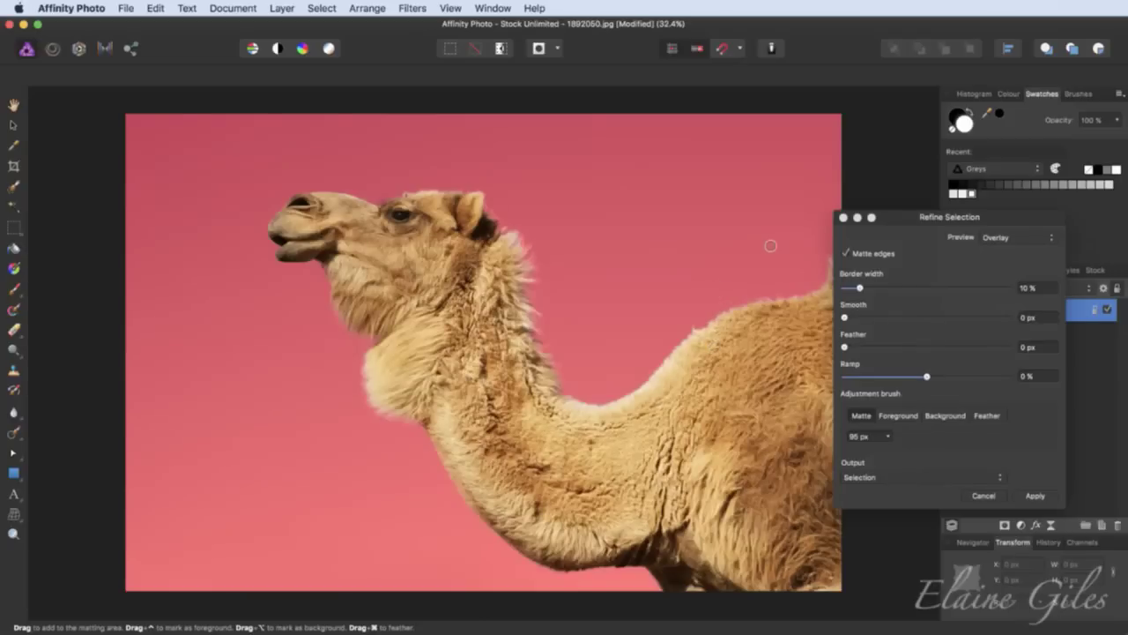
{"action": "scroll", "coordinate": [760, 250], "scroll_direction": "right", "scroll_amount": 5}
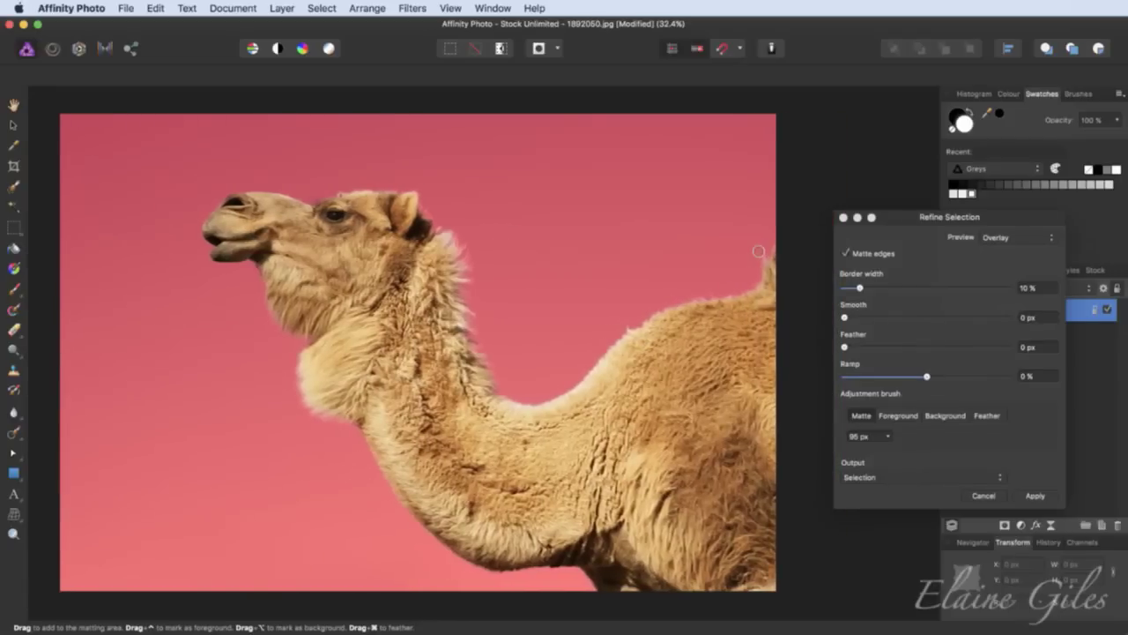
{"action": "left_click", "coordinate": [1009, 238]}
{"action": "left_click", "coordinate": [1006, 248]}
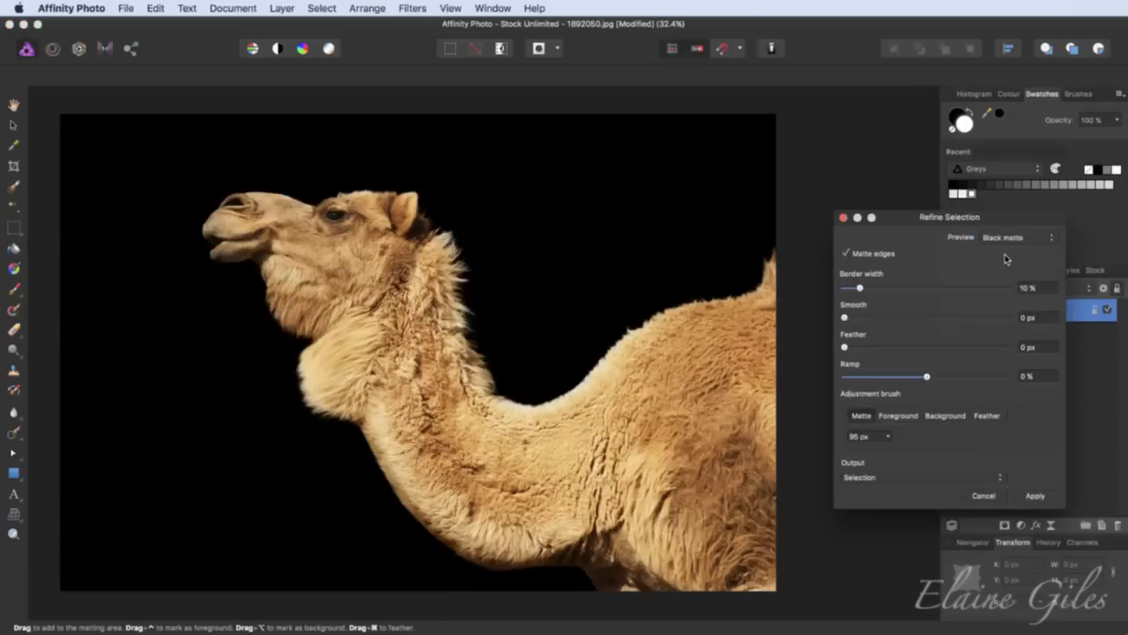
{"action": "left_click", "coordinate": [1012, 236]}
{"action": "left_click", "coordinate": [1010, 249]}
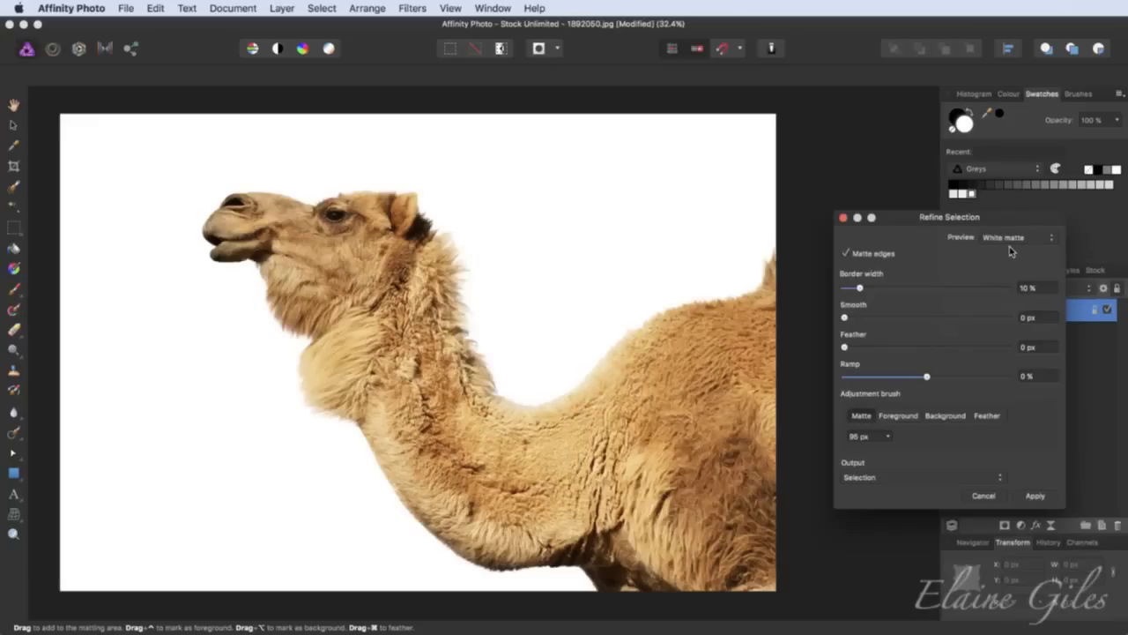
- Switch the preview to Black and white and examine the fur edges around the neck, throat and chin
{"action": "left_click", "coordinate": [1009, 241]}
{"action": "left_click", "coordinate": [1006, 248]}
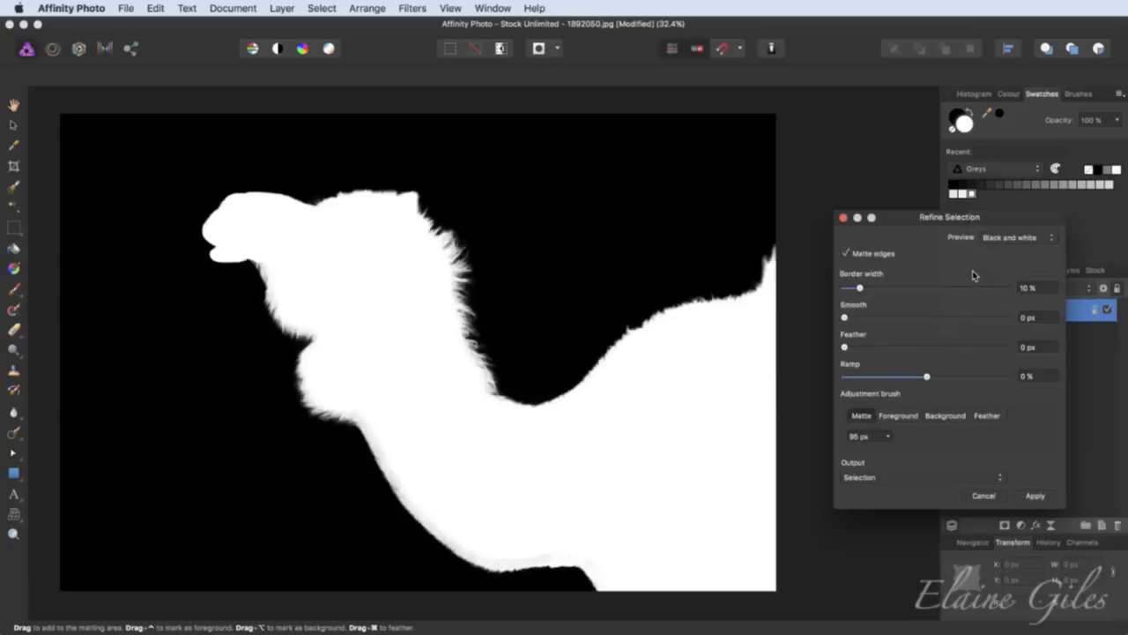
{"action": "scroll", "coordinate": [462, 255], "scroll_direction": "up", "scroll_amount": 5}
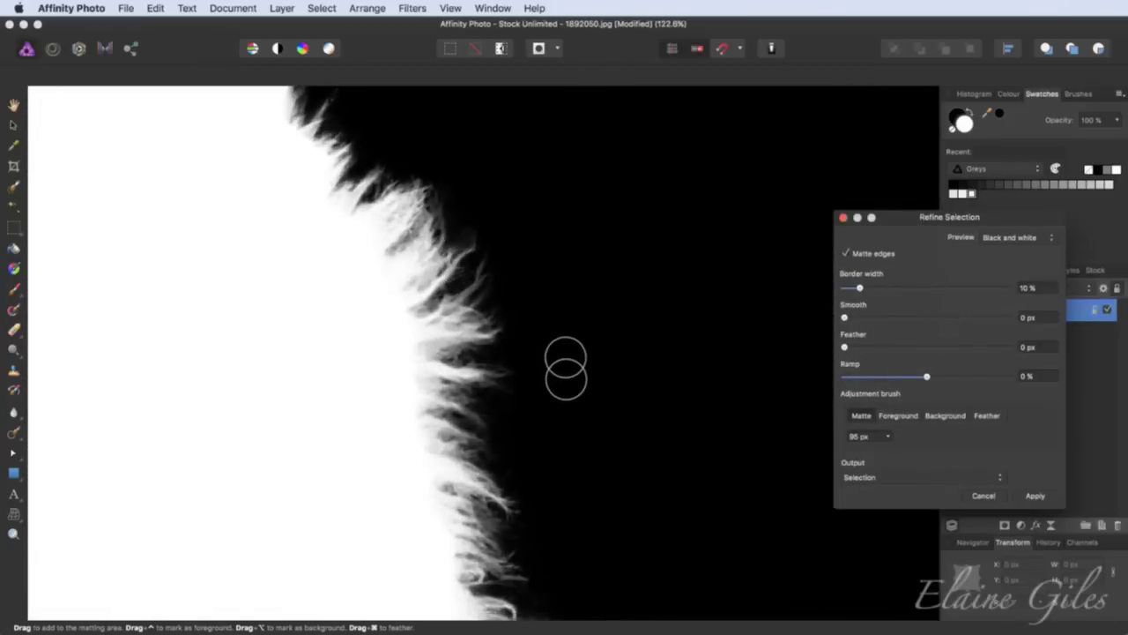
{"action": "scroll", "coordinate": [569, 366], "scroll_direction": "down", "scroll_amount": 6}
{"action": "scroll", "coordinate": [565, 369], "scroll_direction": "down", "scroll_amount": 5}
{"action": "scroll", "coordinate": [565, 368], "scroll_direction": "left", "scroll_amount": 2}
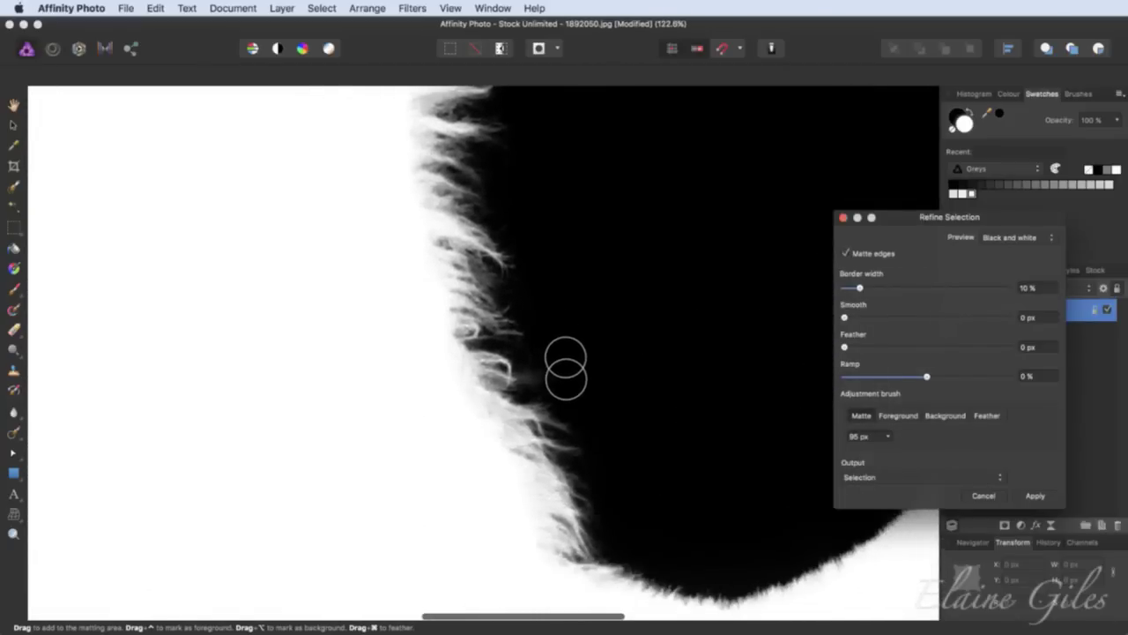
{"action": "scroll", "coordinate": [565, 369], "scroll_direction": "left", "scroll_amount": 10}
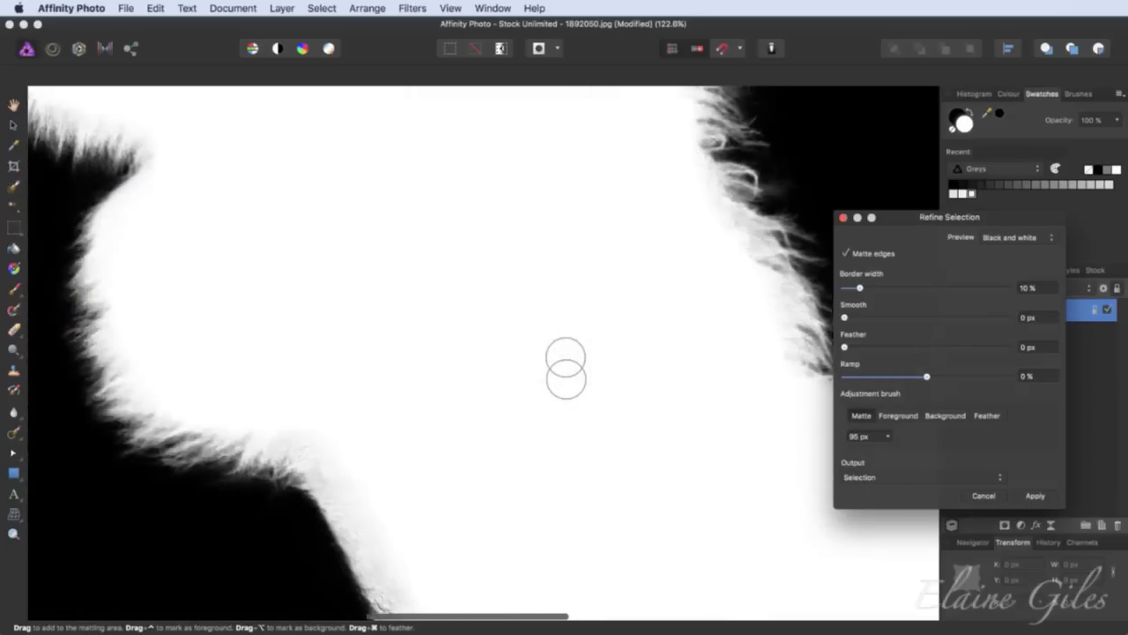
{"action": "scroll", "coordinate": [566, 368], "scroll_direction": "up", "scroll_amount": 4}
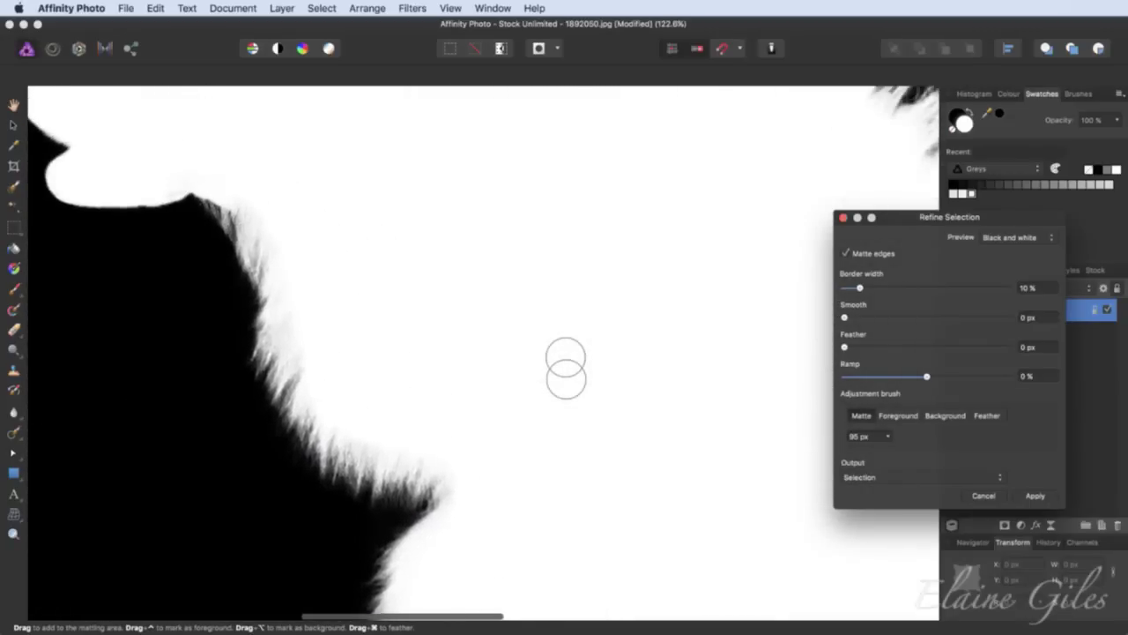
- Fit the whole photo in view, check the cut-out in the Transparent preview, and return the preview to Overlay
{"action": "key", "text": "super+0"}
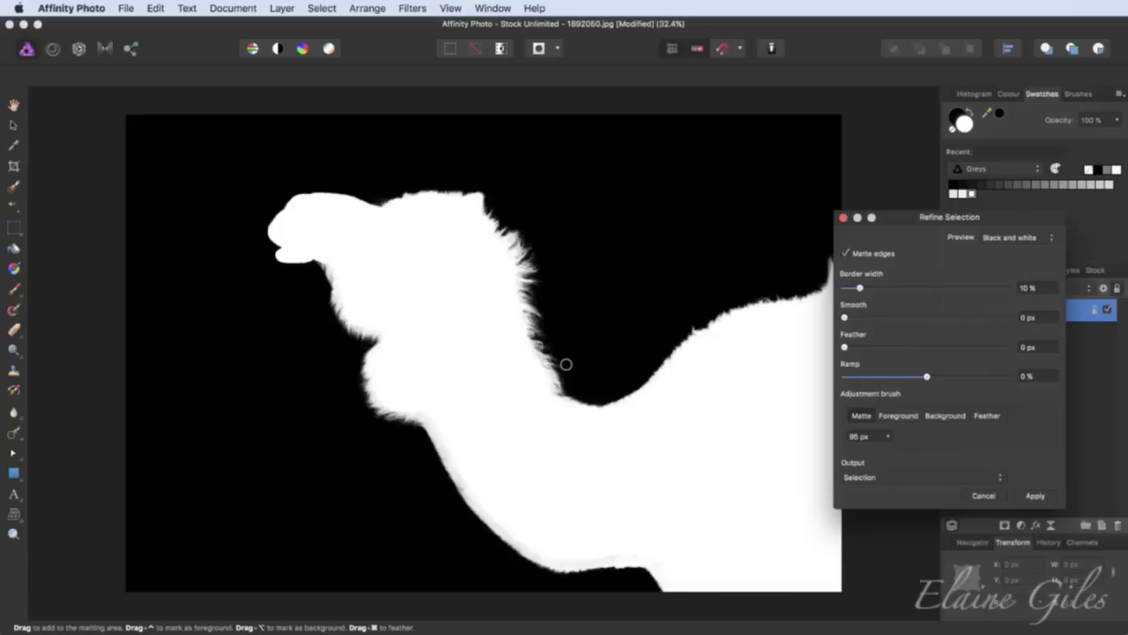
{"action": "left_click", "coordinate": [1032, 238]}
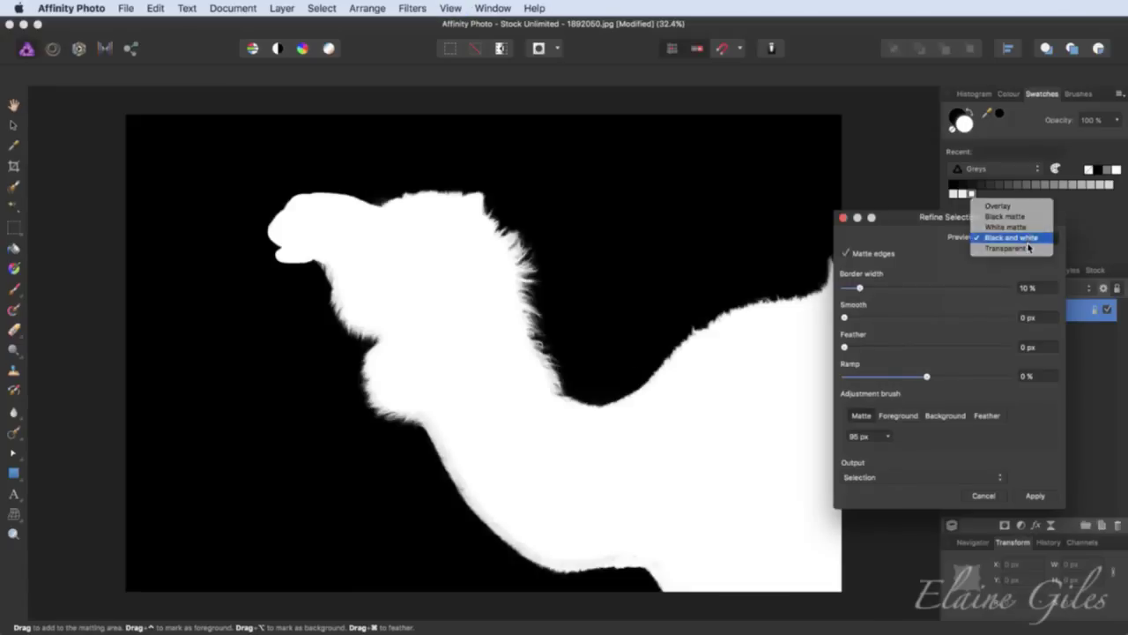
{"action": "left_click", "coordinate": [1033, 244]}
{"action": "left_click", "coordinate": [1033, 244]}
{"action": "left_click", "coordinate": [1025, 249]}
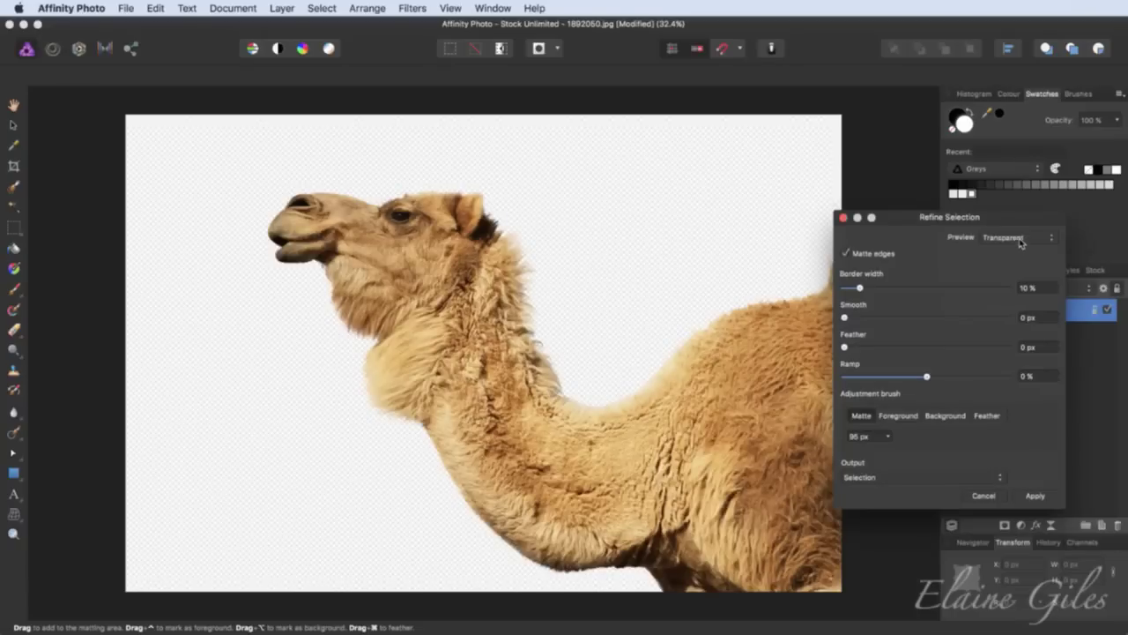
{"action": "left_click", "coordinate": [1021, 240]}
{"action": "left_click", "coordinate": [1020, 194]}
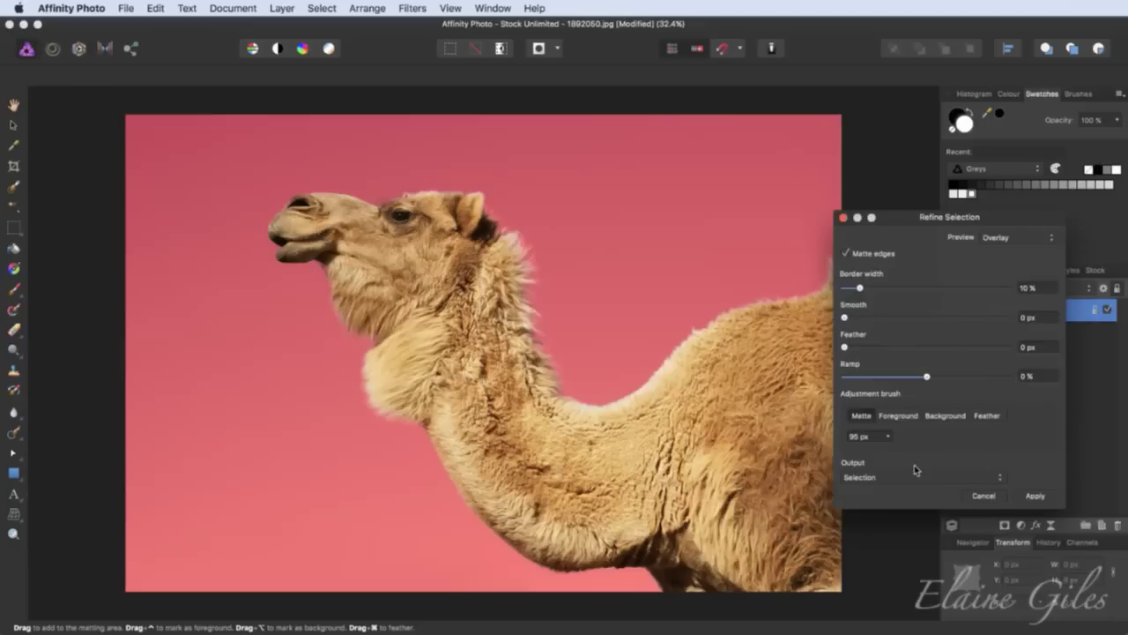
- Output the refined camel selection as a new layer with mask and apply the refinement
{"action": "left_click_drag", "start_coordinate": [913, 220], "coordinate": [690, 144]}
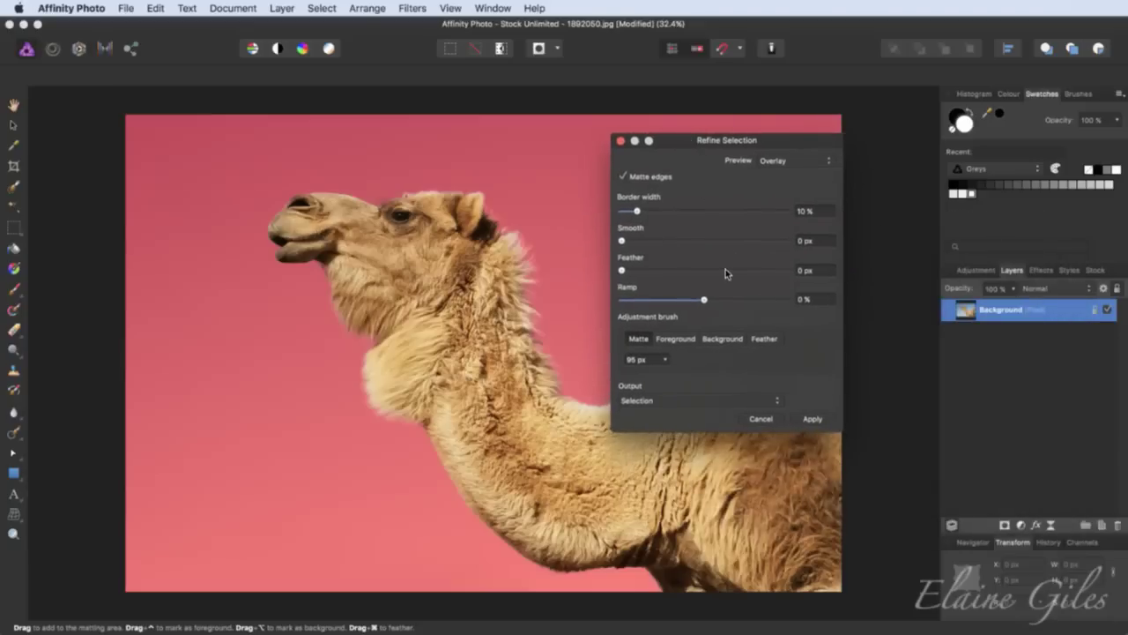
{"action": "left_click", "coordinate": [672, 401]}
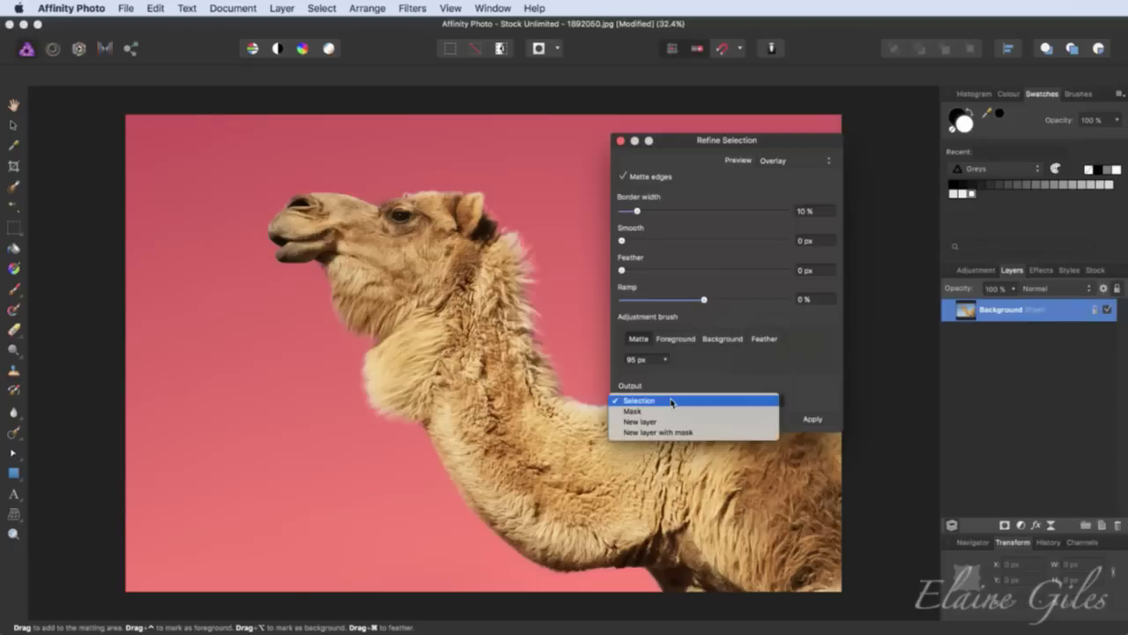
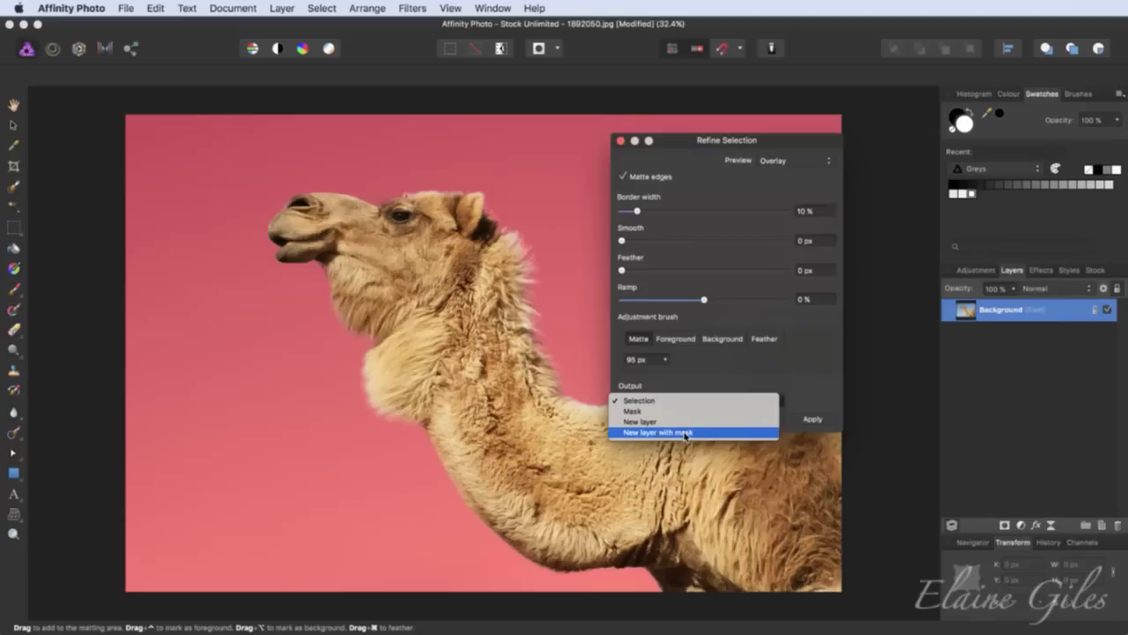
{"action": "left_click", "coordinate": [684, 433]}
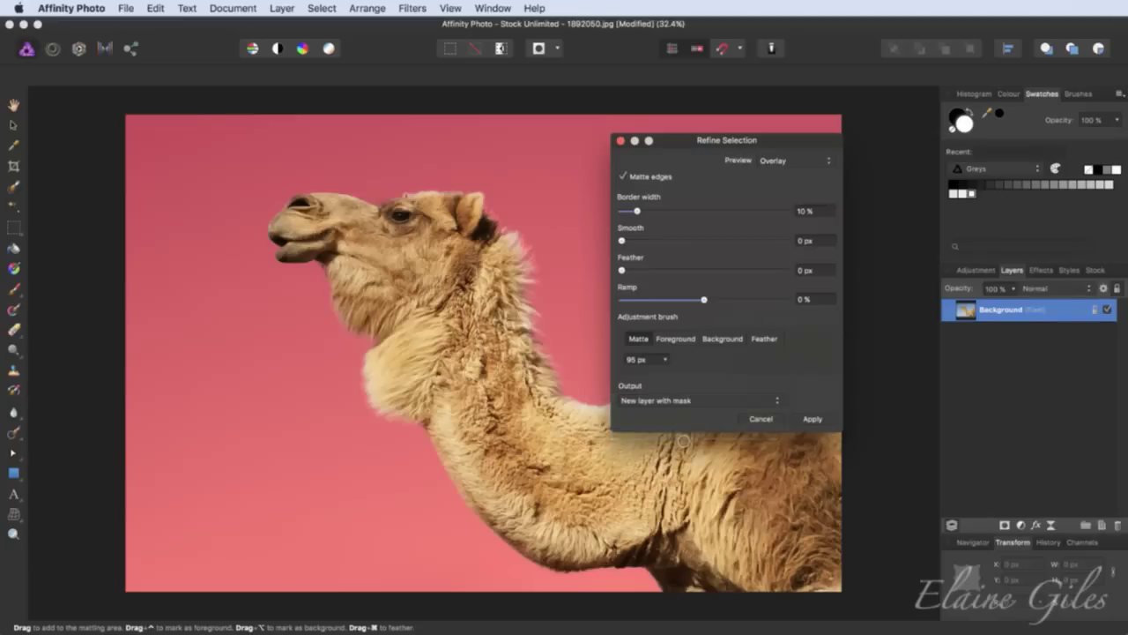
{"action": "left_click", "coordinate": [817, 420]}
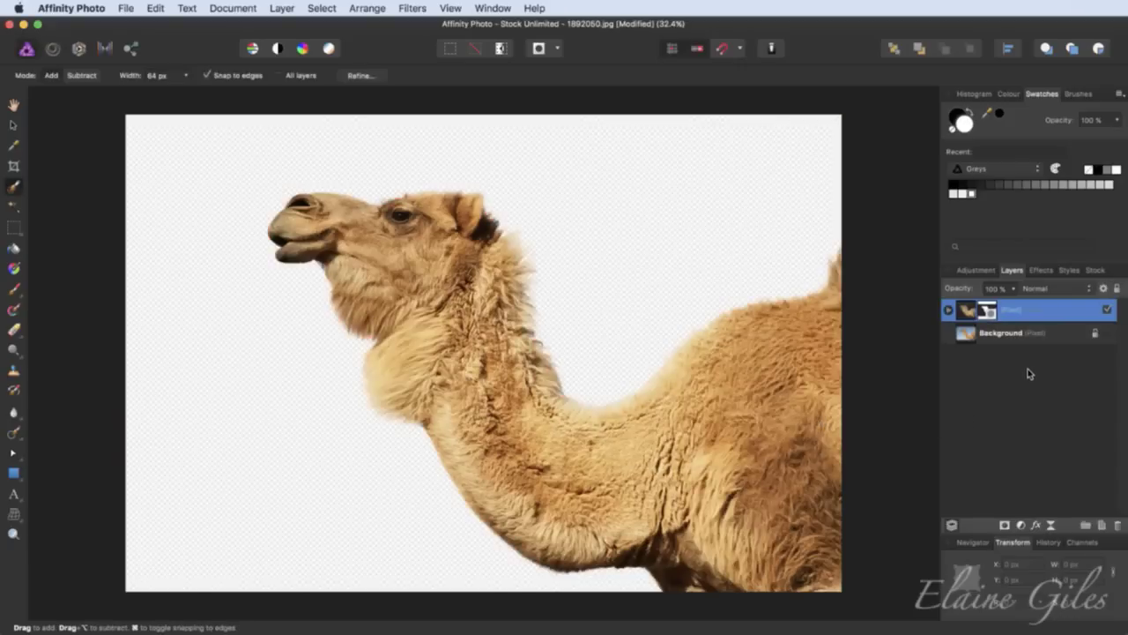
- Compare the cut-out with the Background layer shown and hidden, and expand the camel layer to inspect its mask
{"action": "left_click", "coordinate": [1108, 333]}
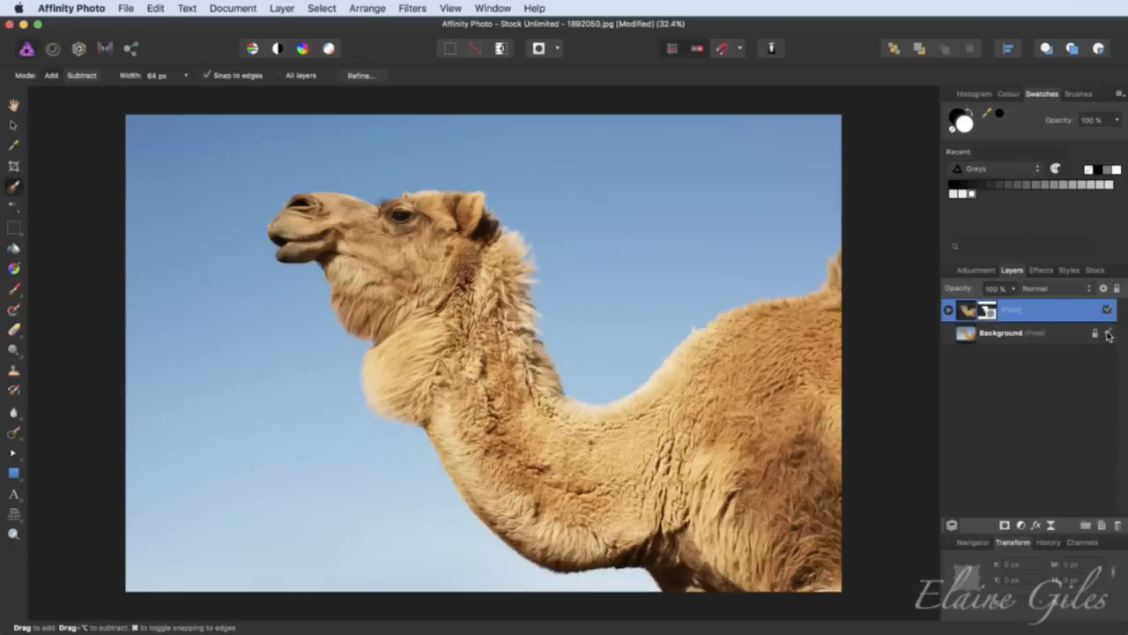
{"action": "left_click", "coordinate": [1108, 334]}
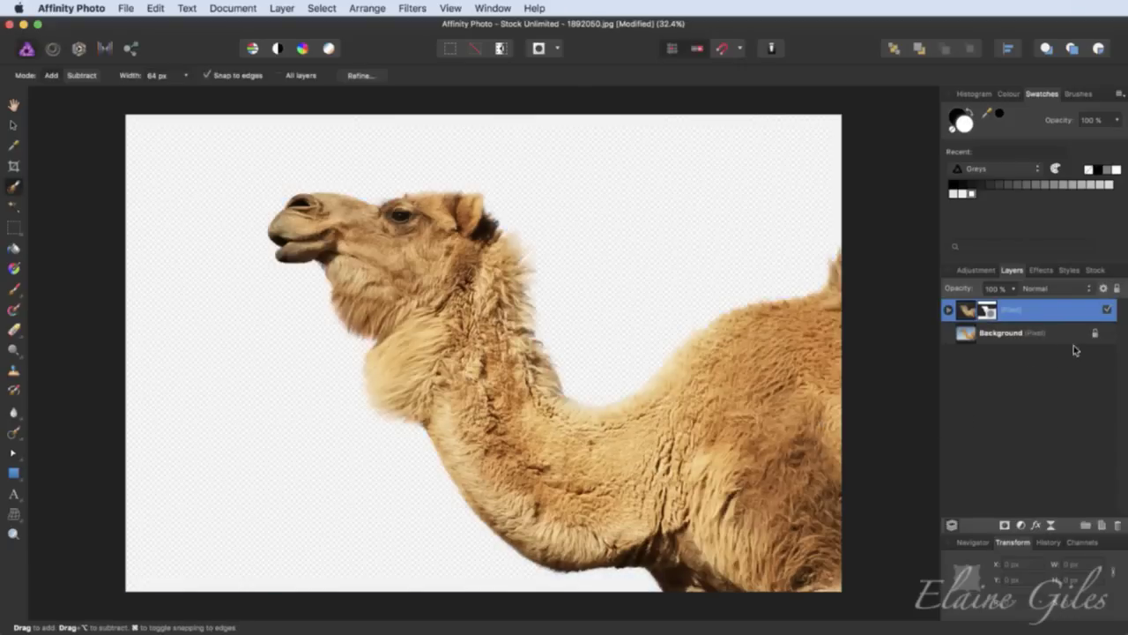
{"action": "left_click", "coordinate": [950, 311]}
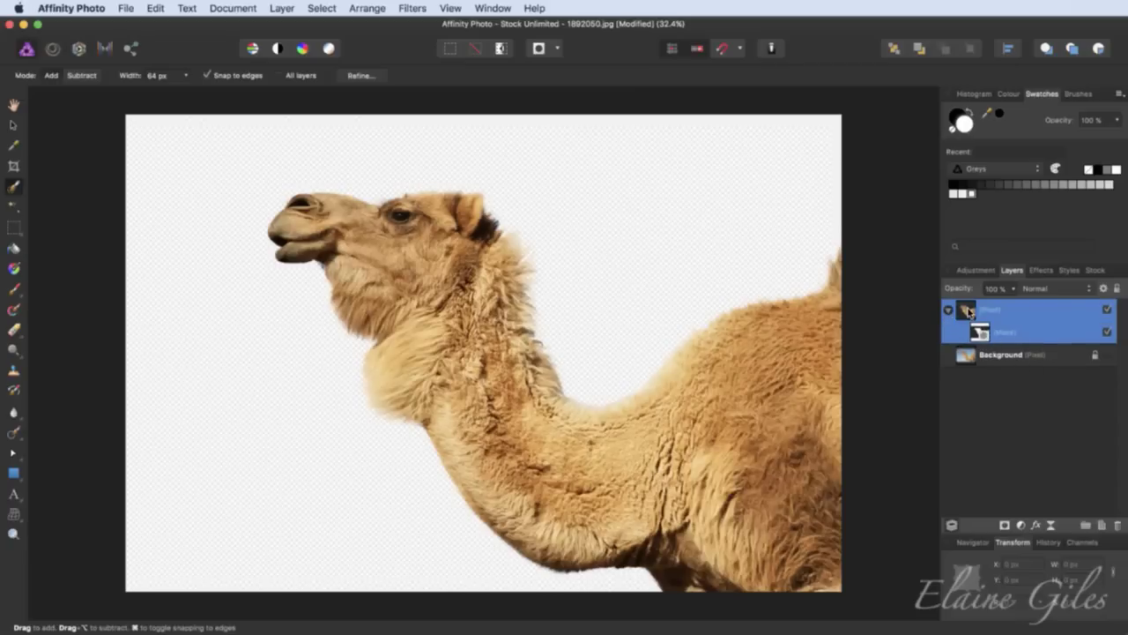
{"action": "left_click", "coordinate": [982, 333]}
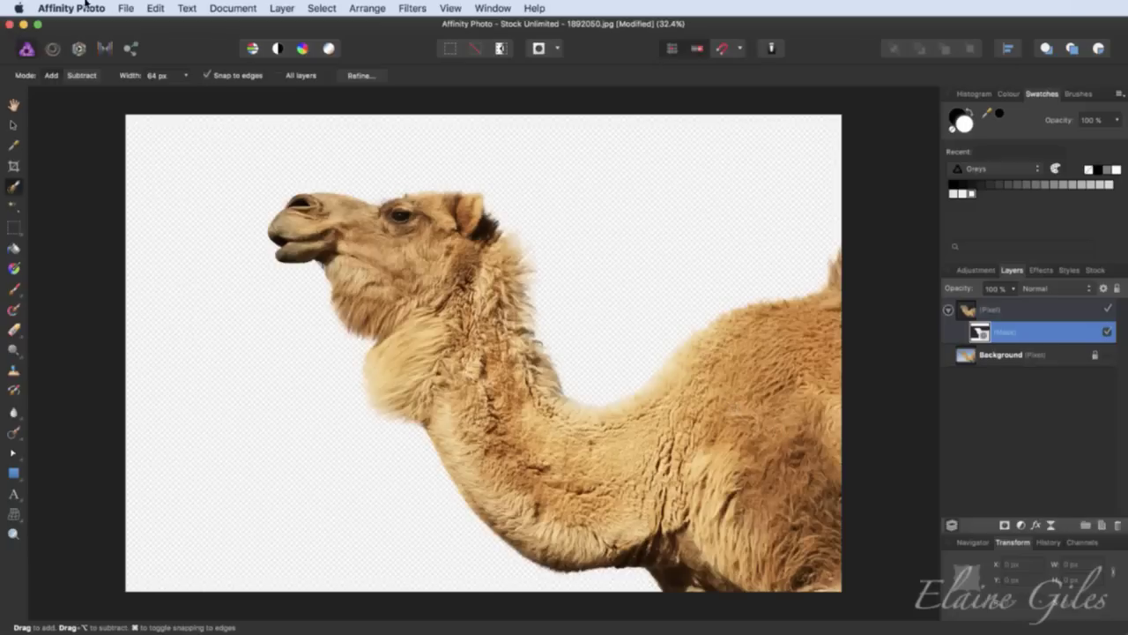
- Place the temple photo Stock Unlimited - 1913854.jpg over the whole canvas, sized about 6375 by 4250 px
{"action": "left_click", "coordinate": [128, 7]}
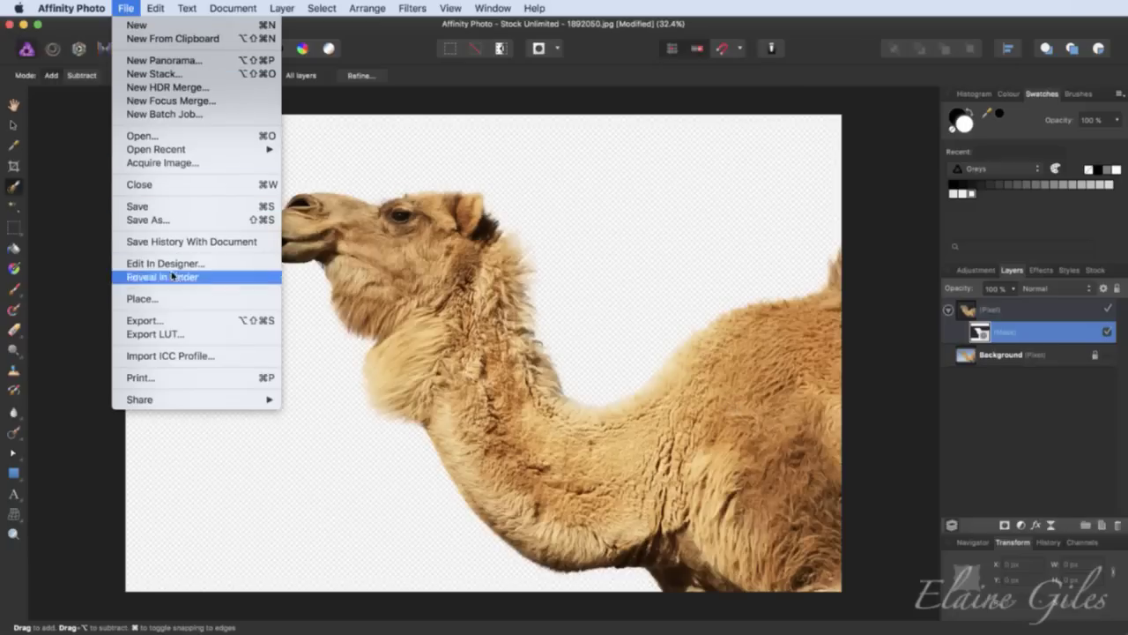
{"action": "left_click", "coordinate": [176, 301]}
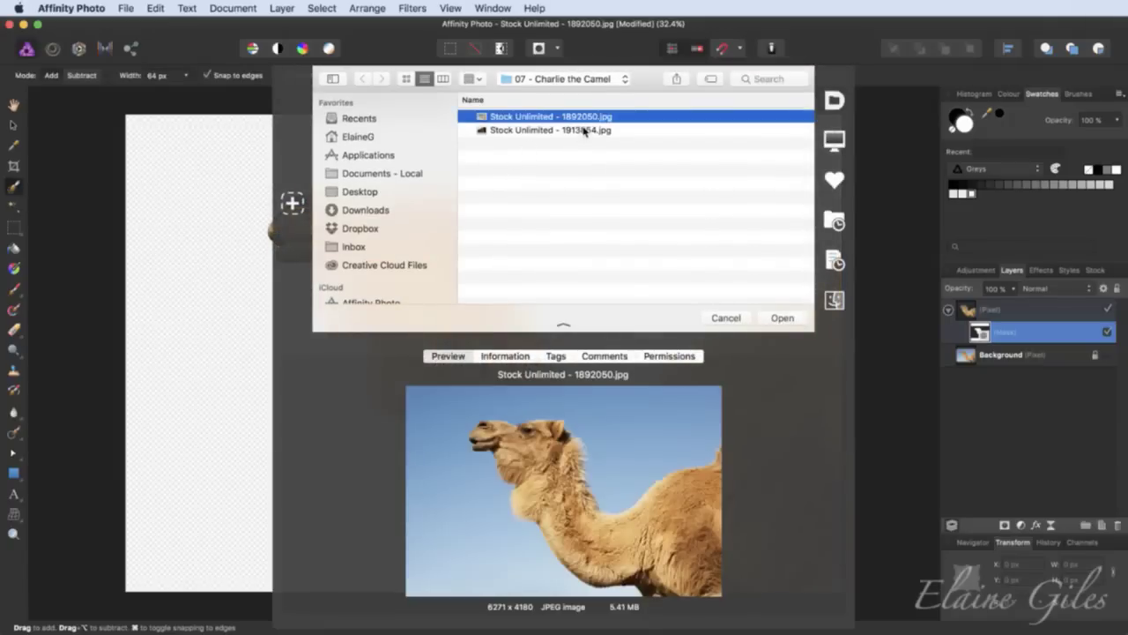
{"action": "left_click", "coordinate": [584, 131]}
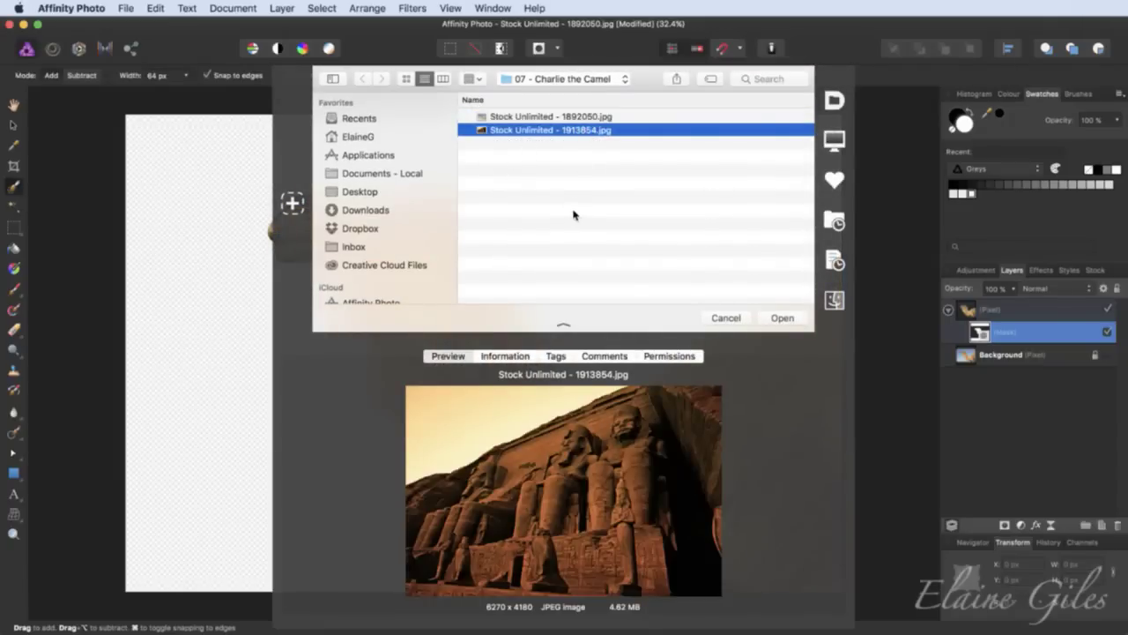
{"action": "left_click", "coordinate": [786, 319]}
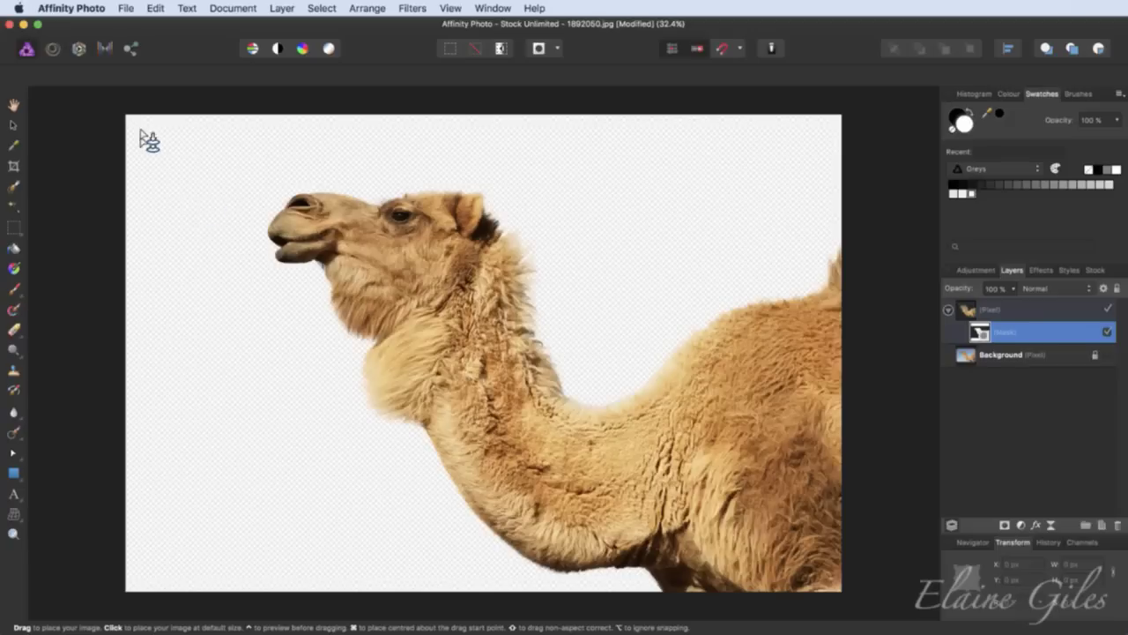
{"action": "left_click_drag", "start_coordinate": [125, 107], "coordinate": [841, 615]}
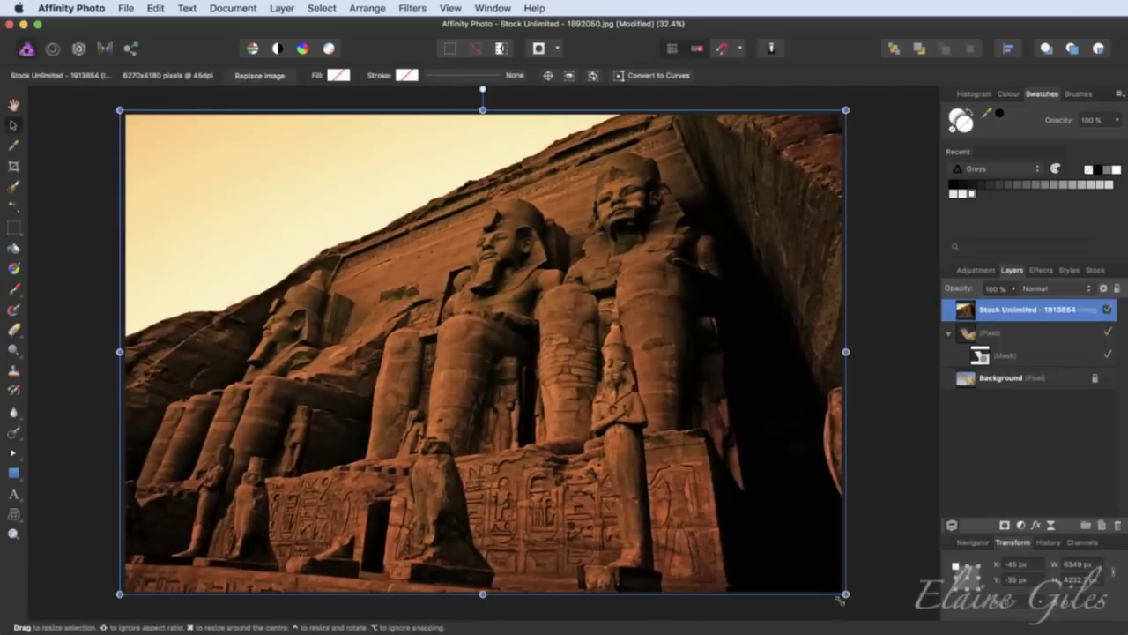
{"action": "left_click_drag", "start_coordinate": [843, 598], "coordinate": [846, 598]}
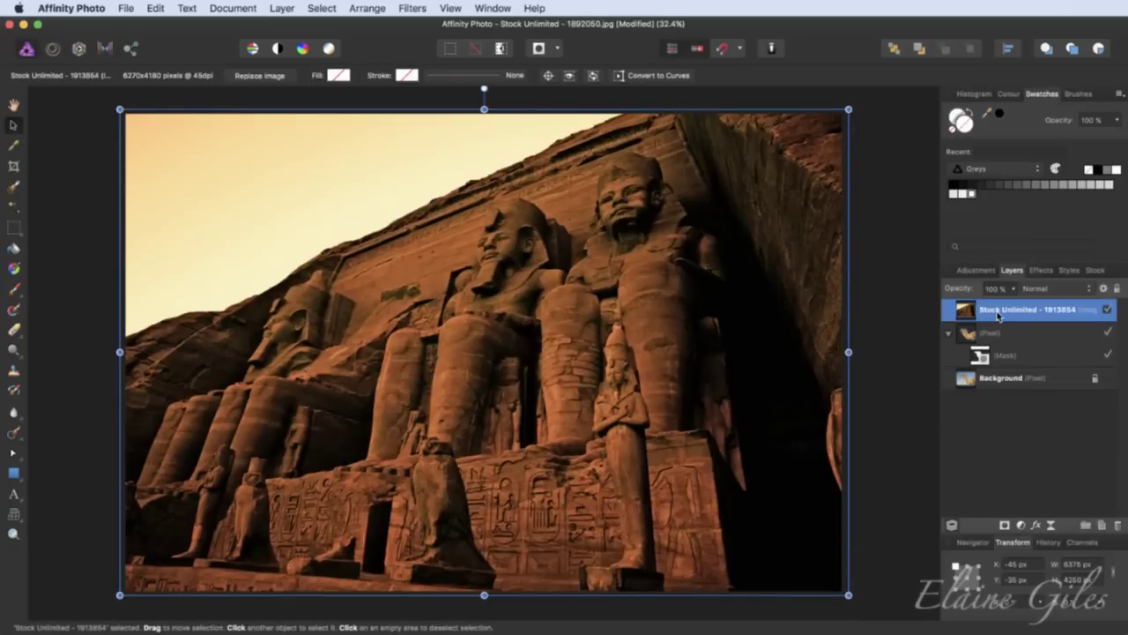
- Move the temple image layer beneath the camel cut-out and shift the camel down and right to about X 779 px, Y 614 px
{"action": "key", "text": "super+bracketleft"}
{"action": "key", "text": "super+bracketleft"}
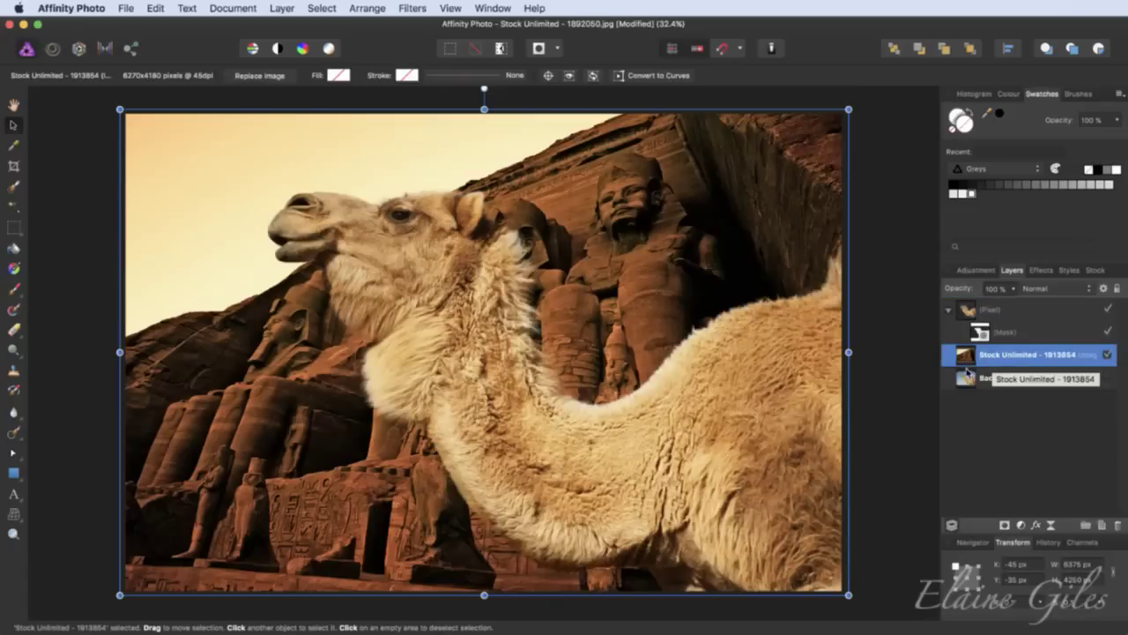
{"action": "left_click", "coordinate": [987, 310]}
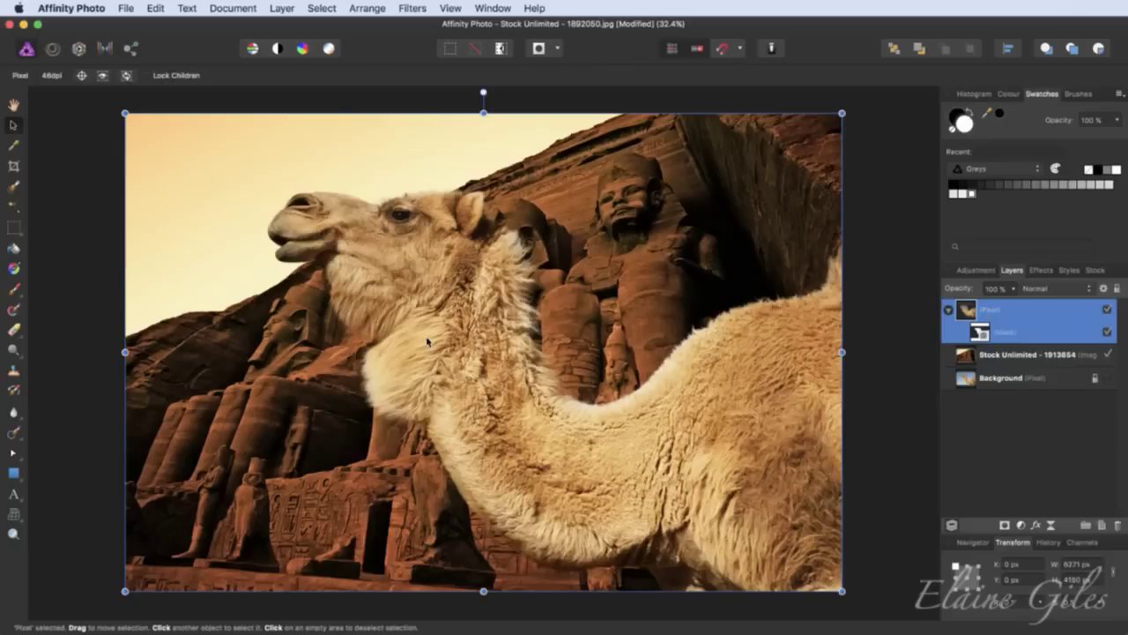
{"action": "left_click_drag", "start_coordinate": [443, 333], "coordinate": [527, 401]}
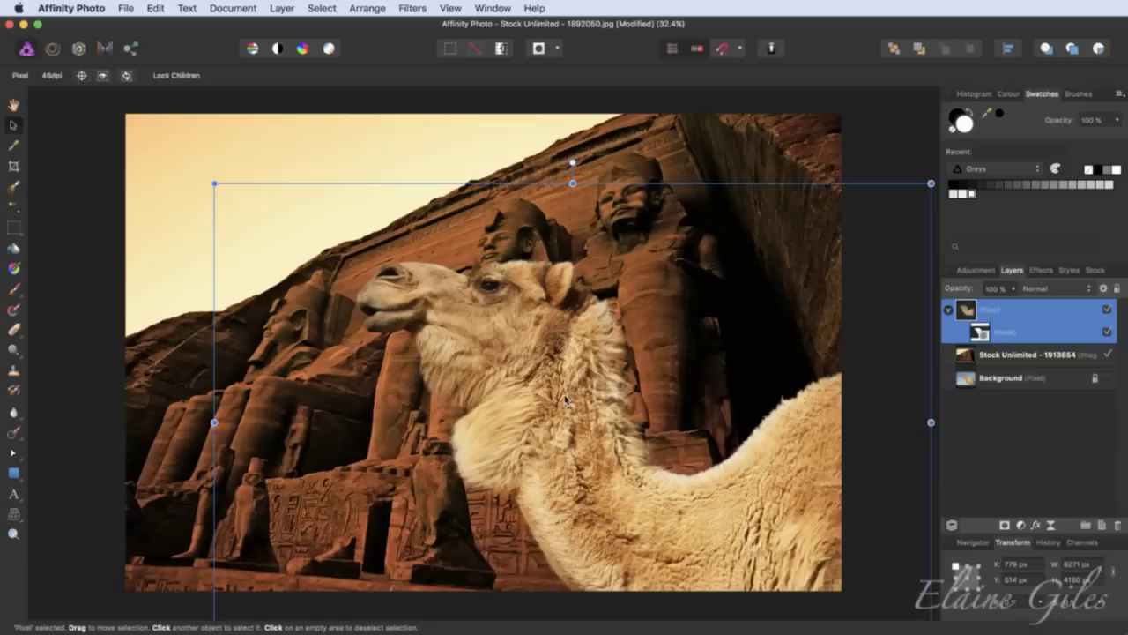
- Add a live Lens Blur filter to the temple image layer with a radius of about 44.3 px
{"action": "left_click", "coordinate": [981, 356]}
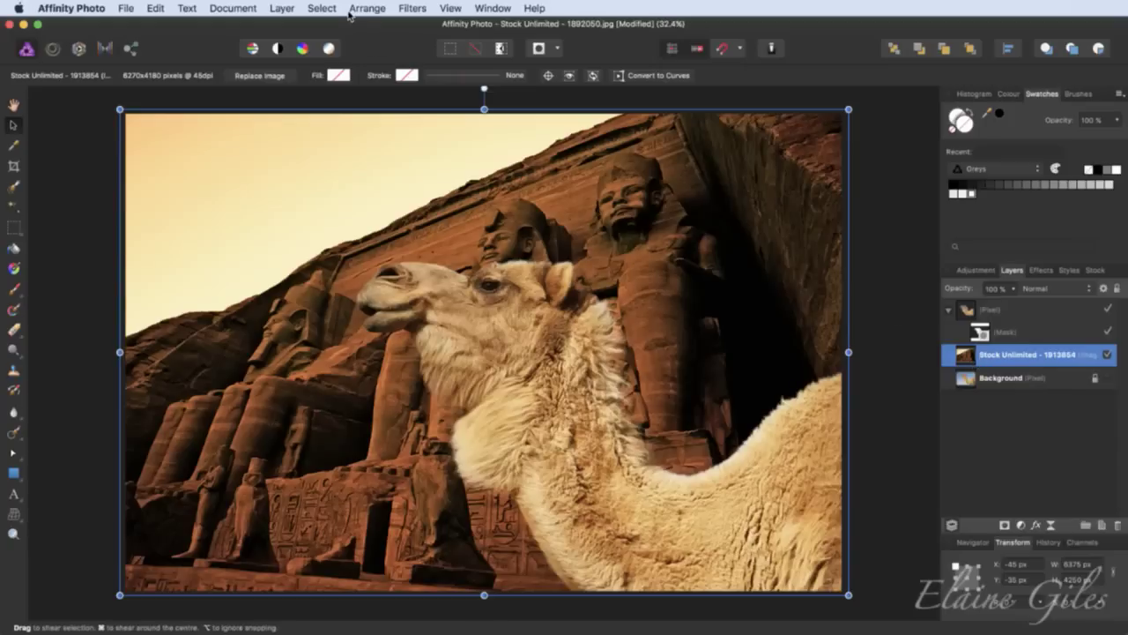
{"action": "left_click", "coordinate": [282, 7]}
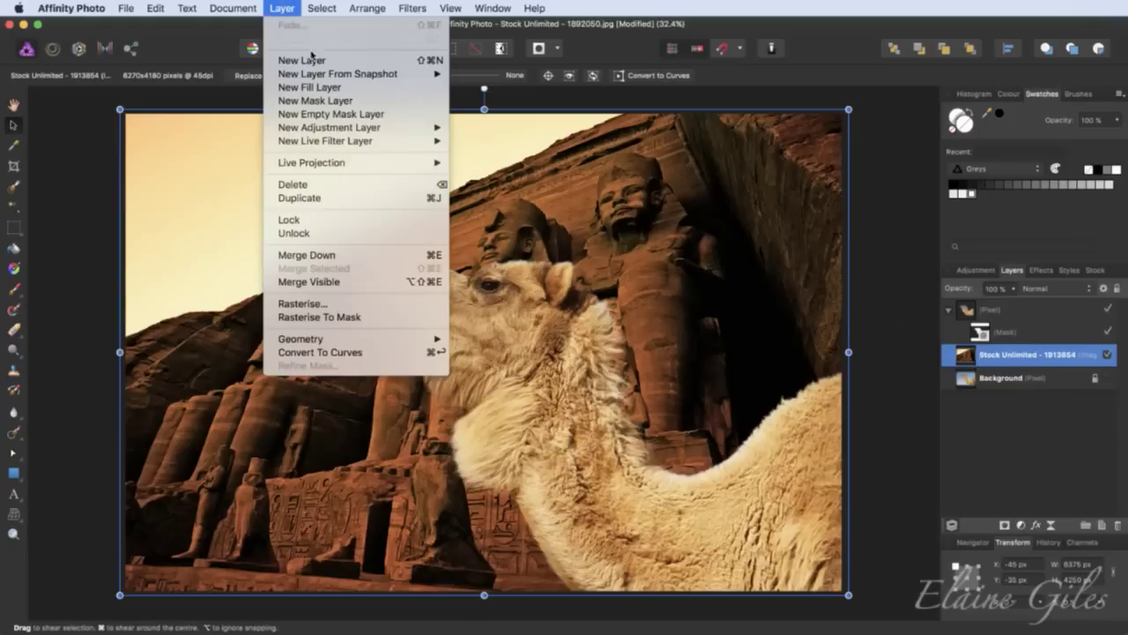
{"action": "mouse_move", "coordinate": [360, 141]}
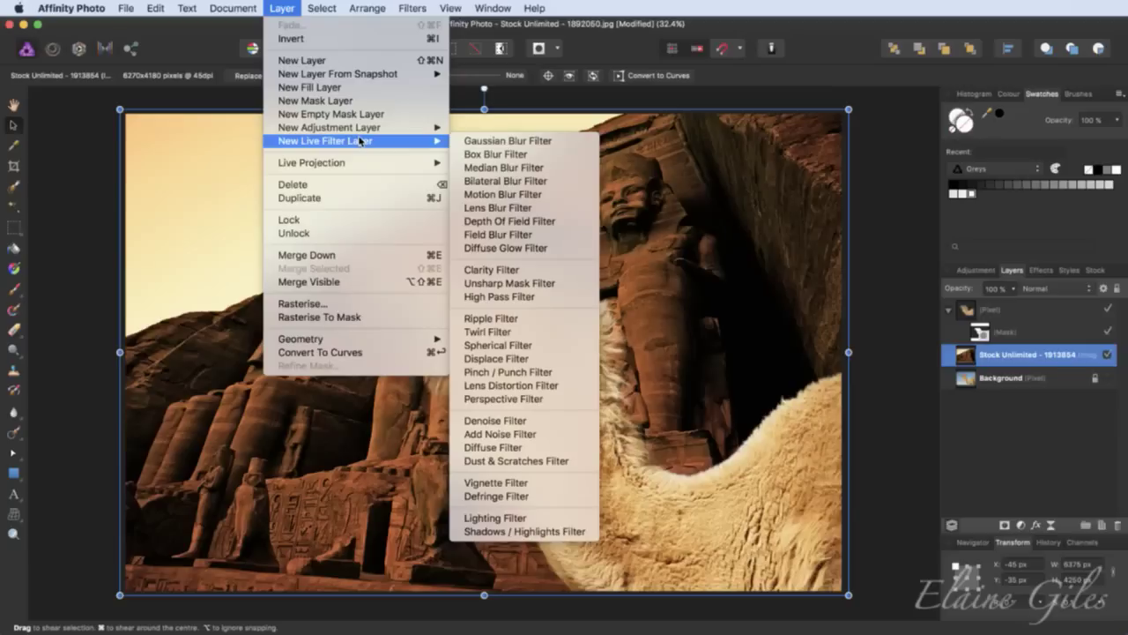
{"action": "left_click", "coordinate": [514, 208]}
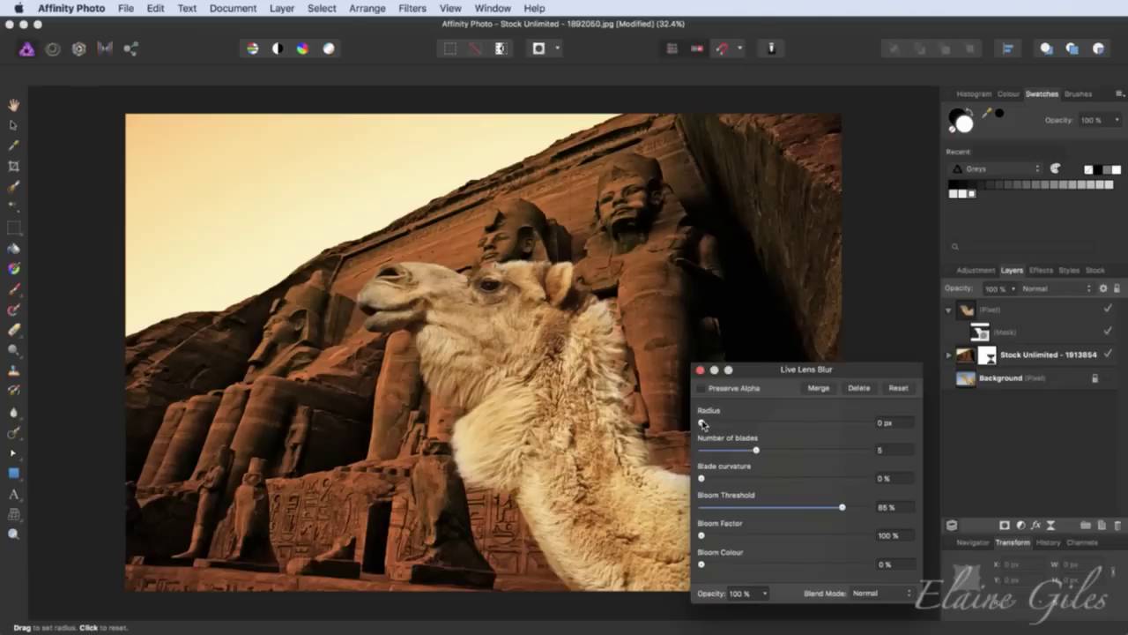
{"action": "left_click_drag", "start_coordinate": [703, 424], "coordinate": [888, 424]}
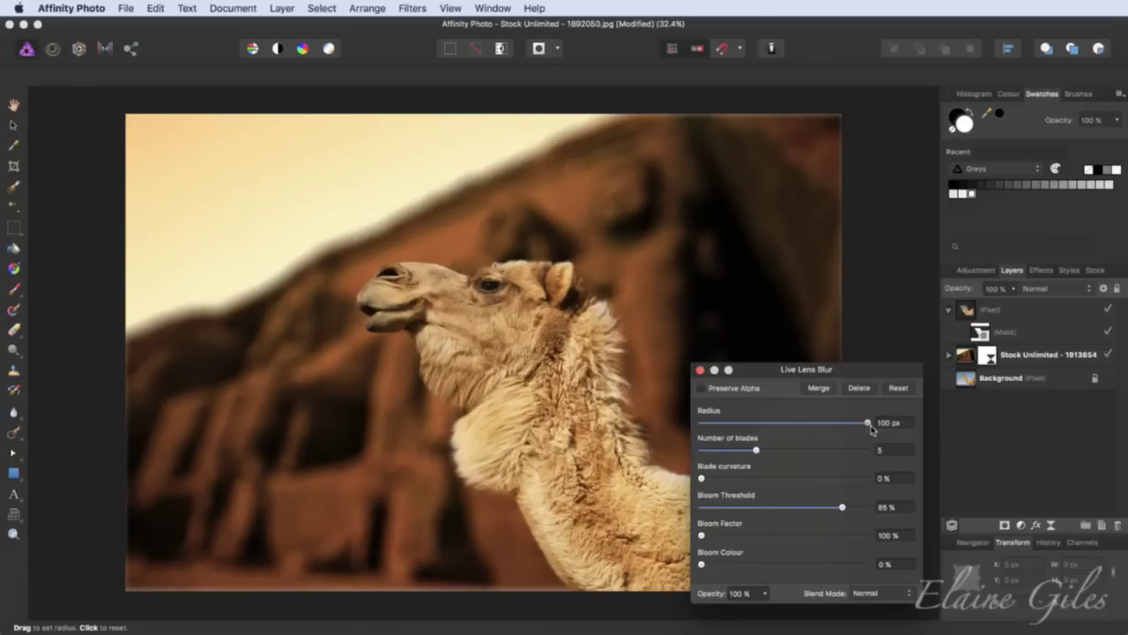
{"action": "left_click_drag", "start_coordinate": [868, 427], "coordinate": [836, 429]}
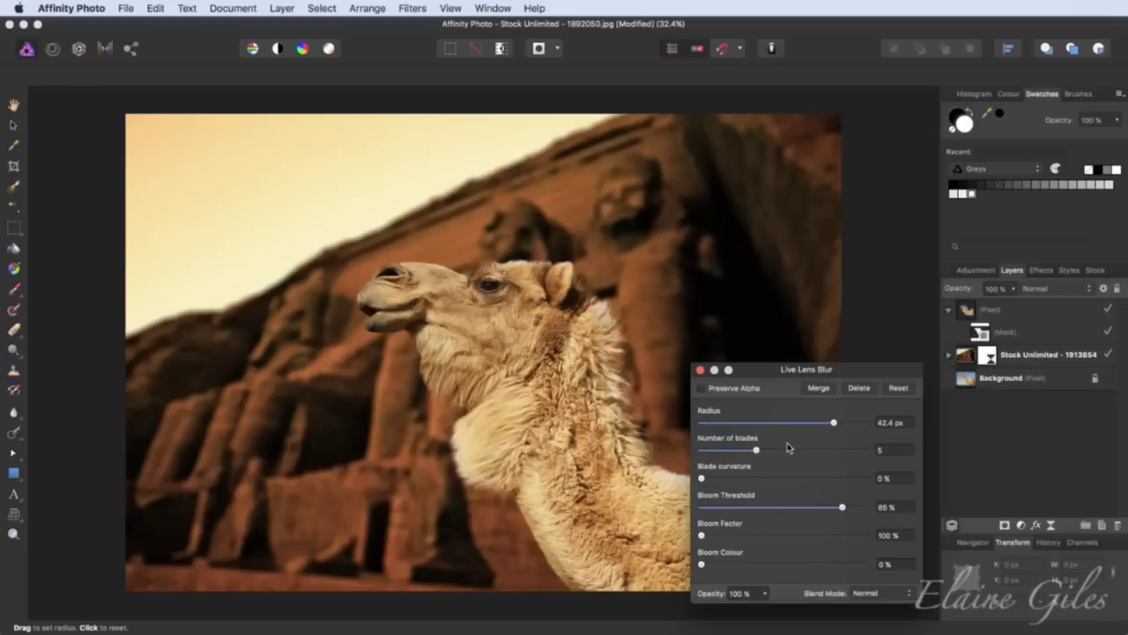
{"action": "left_click_drag", "start_coordinate": [834, 423], "coordinate": [838, 424]}
{"action": "left_click", "coordinate": [700, 370]}
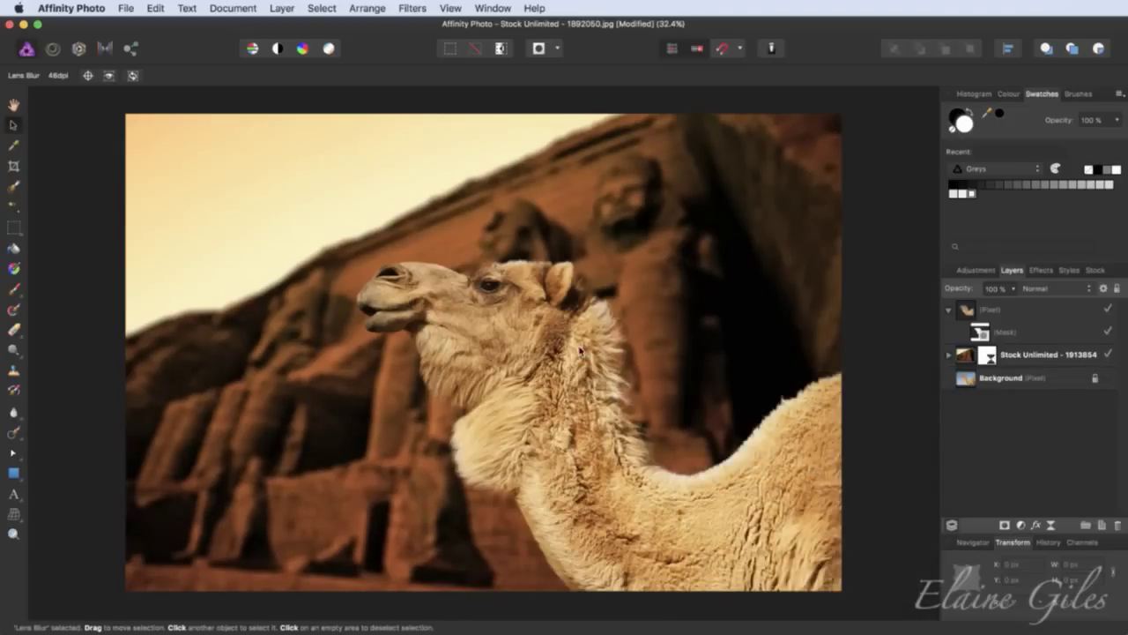
{"action": "left_click", "coordinate": [289, 7]}
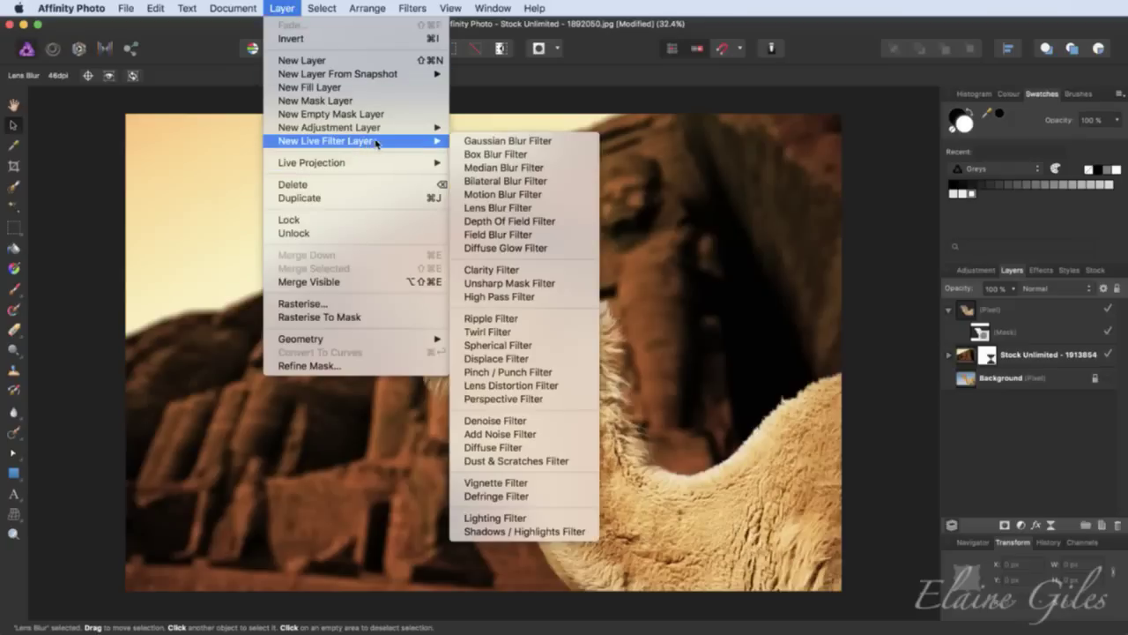
{"action": "left_click", "coordinate": [830, 47]}
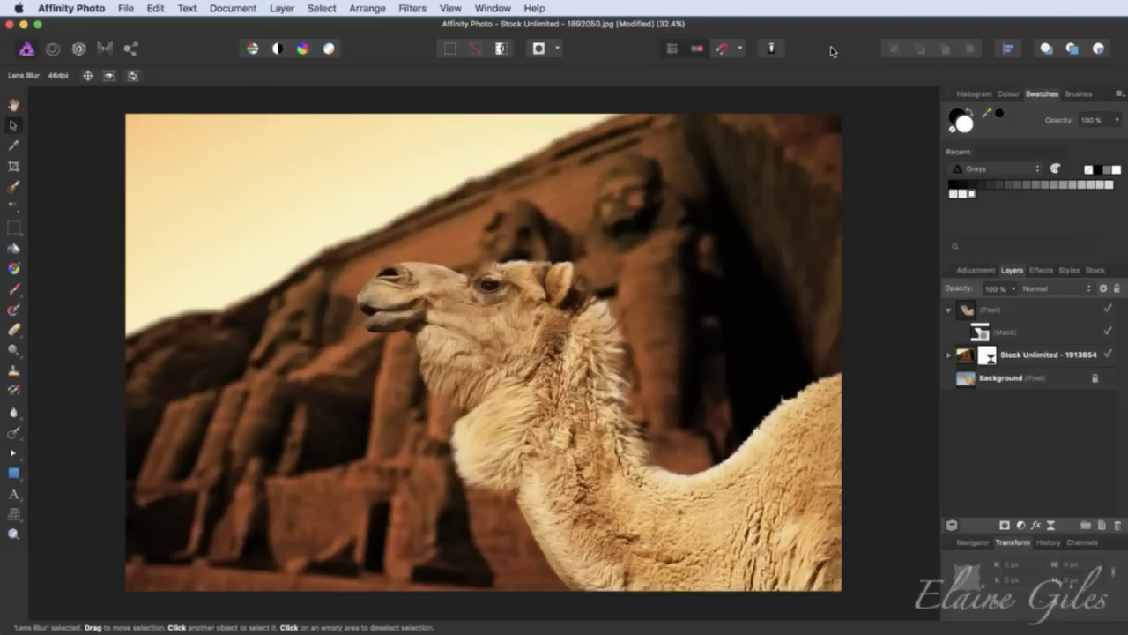
- Reopen the temple layer's Lens Blur settings, reduce the radius slightly, and collapse the temple and camel layers
{"action": "left_click", "coordinate": [949, 356]}
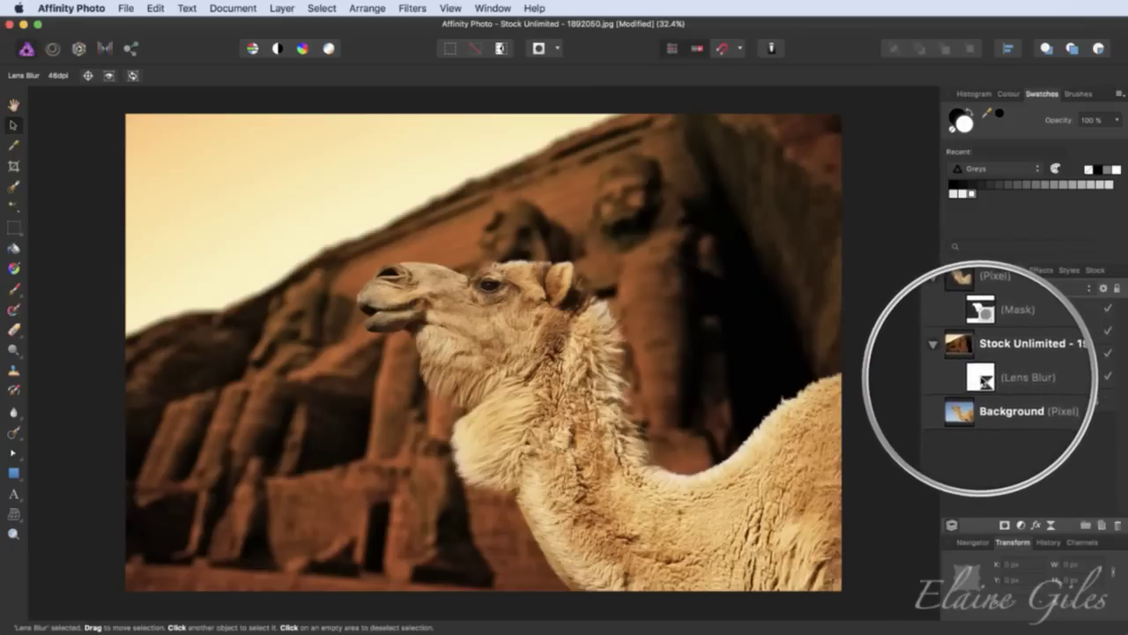
{"action": "double_click", "coordinate": [982, 378]}
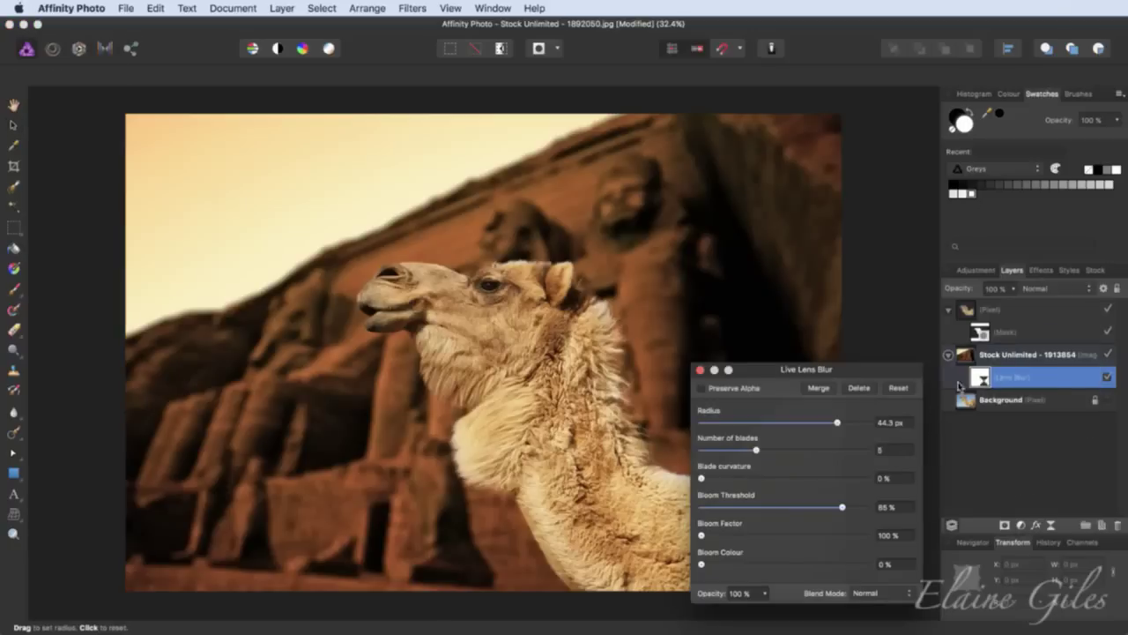
{"action": "mouse_move", "coordinate": [839, 425]}
{"action": "left_mouse_down"}
{"action": "mouse_move", "coordinate": [759, 425]}
{"action": "mouse_move", "coordinate": [856, 424]}
{"action": "mouse_move", "coordinate": [836, 424]}
{"action": "left_mouse_up"}
{"action": "left_click", "coordinate": [700, 370]}
{"action": "left_click", "coordinate": [948, 354]}
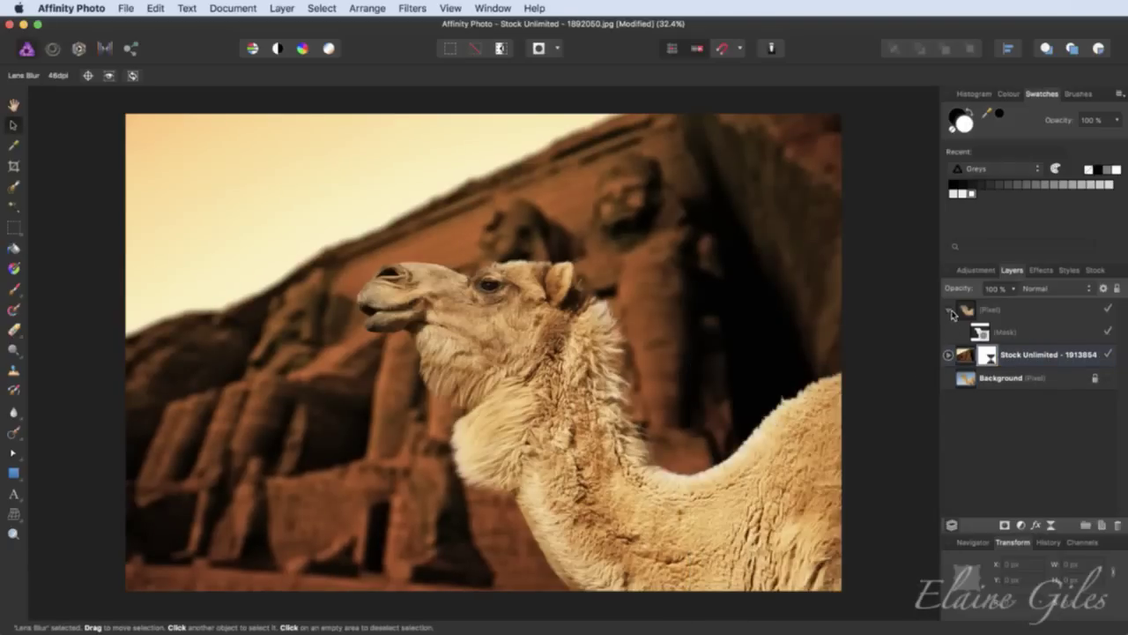
{"action": "left_click", "coordinate": [949, 309]}
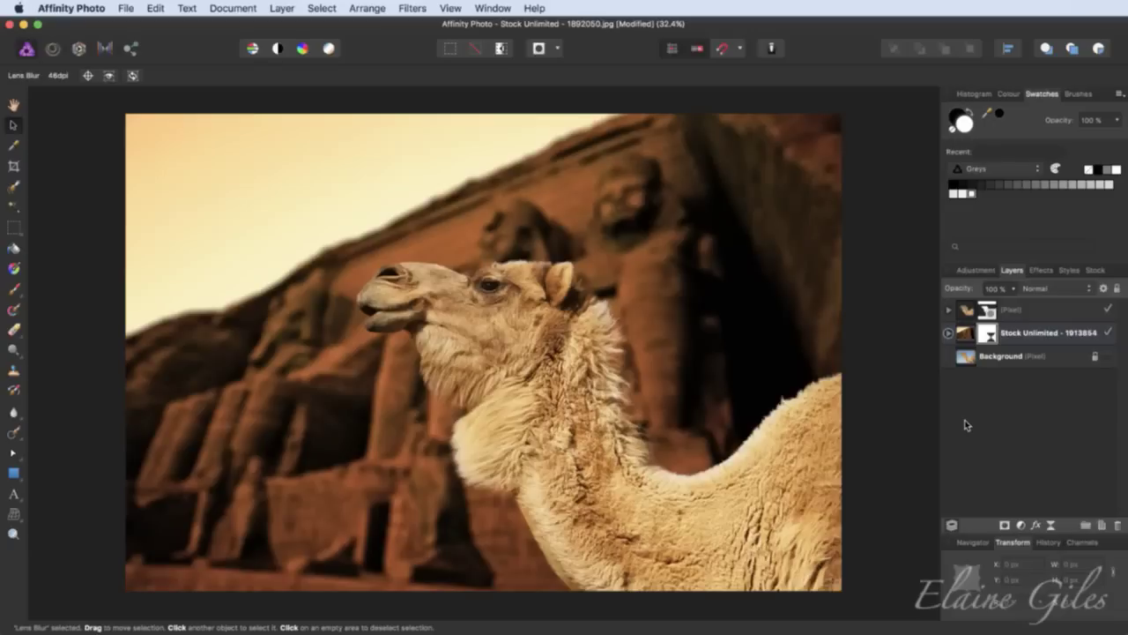
- Make the Background layer visible again, toggle the camel and temple layers together off and on to compare with the original, and deselect everything
{"action": "left_click", "coordinate": [1108, 356]}
{"action": "left_click", "coordinate": [1033, 359]}
{"action": "left_click", "coordinate": [1067, 332]}
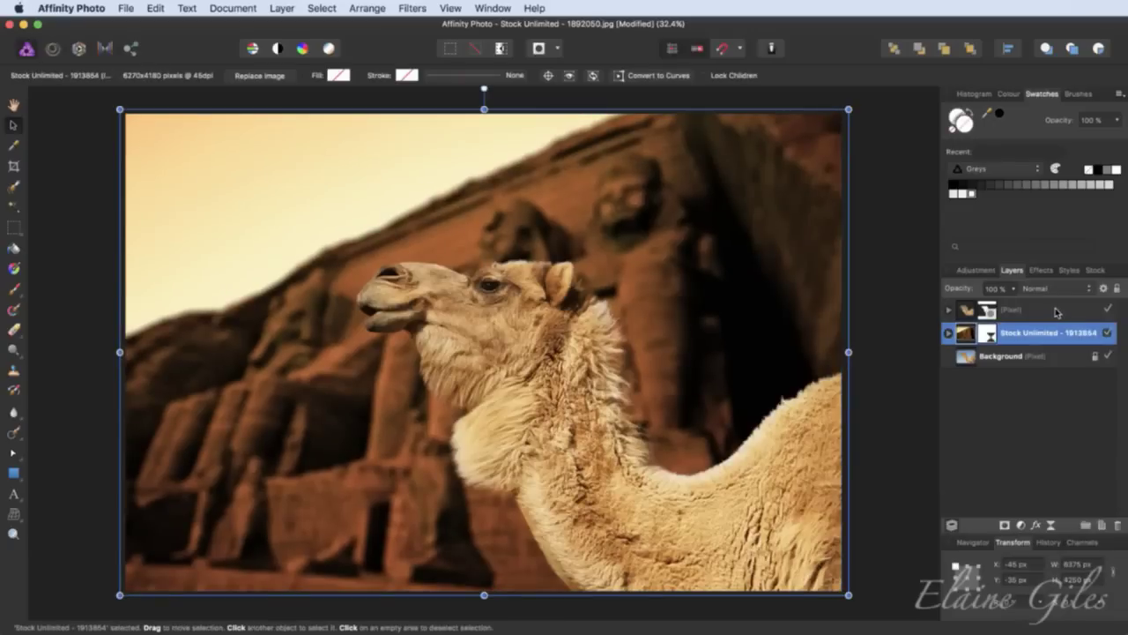
{"action": "left_click", "coordinate": [1057, 311], "text": "shift"}
{"action": "left_click", "coordinate": [1108, 310]}
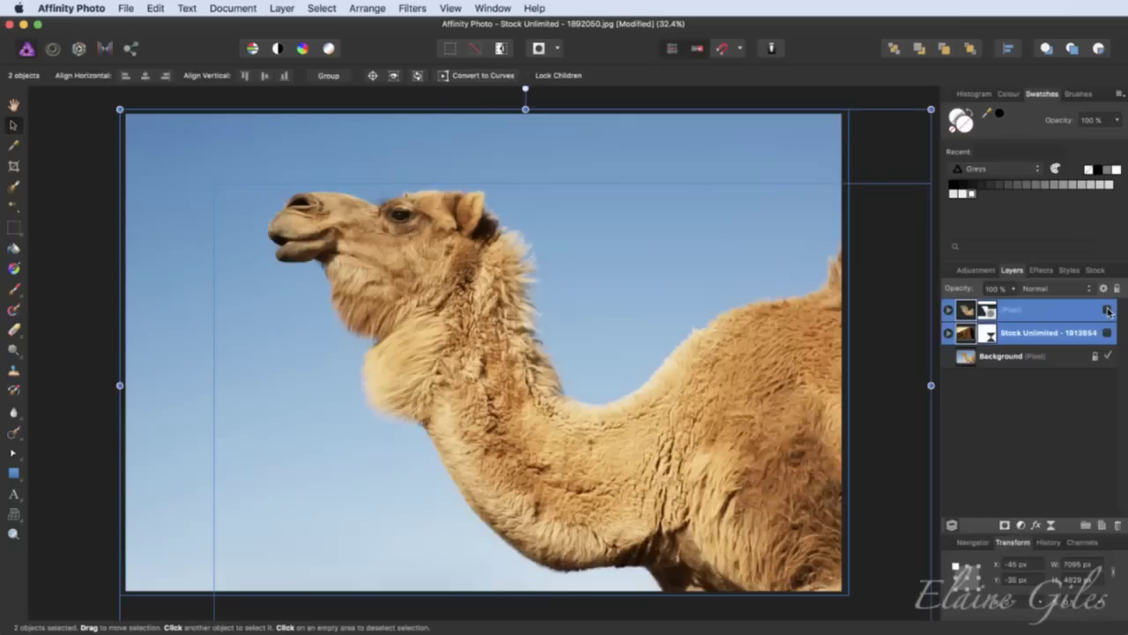
{"action": "left_click", "coordinate": [1108, 311]}
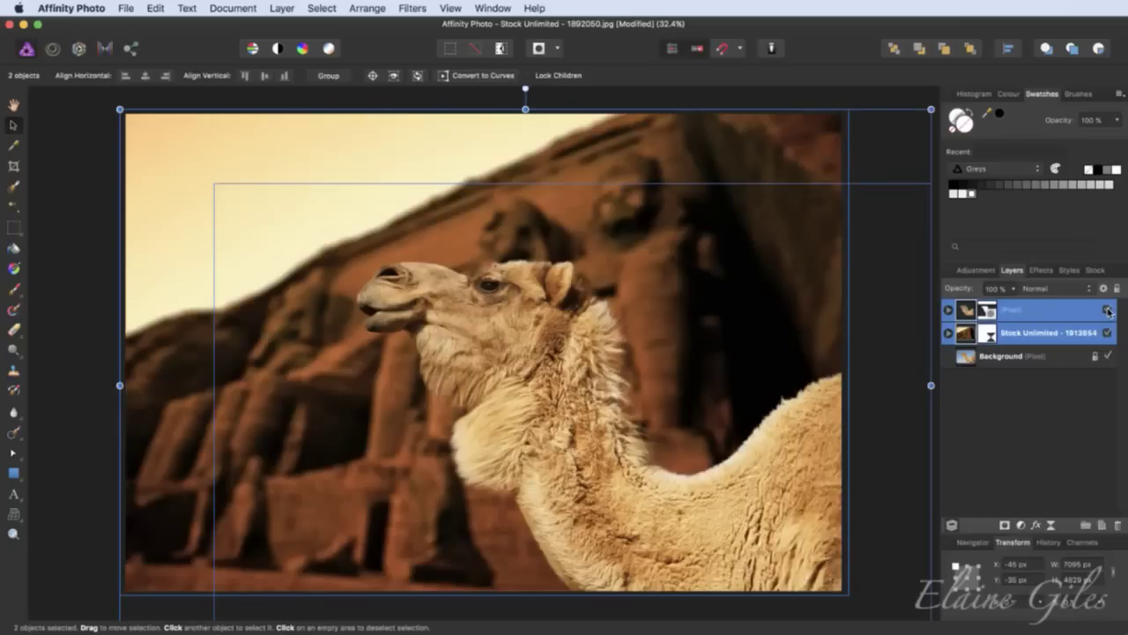
{"action": "left_click", "coordinate": [1102, 396]}
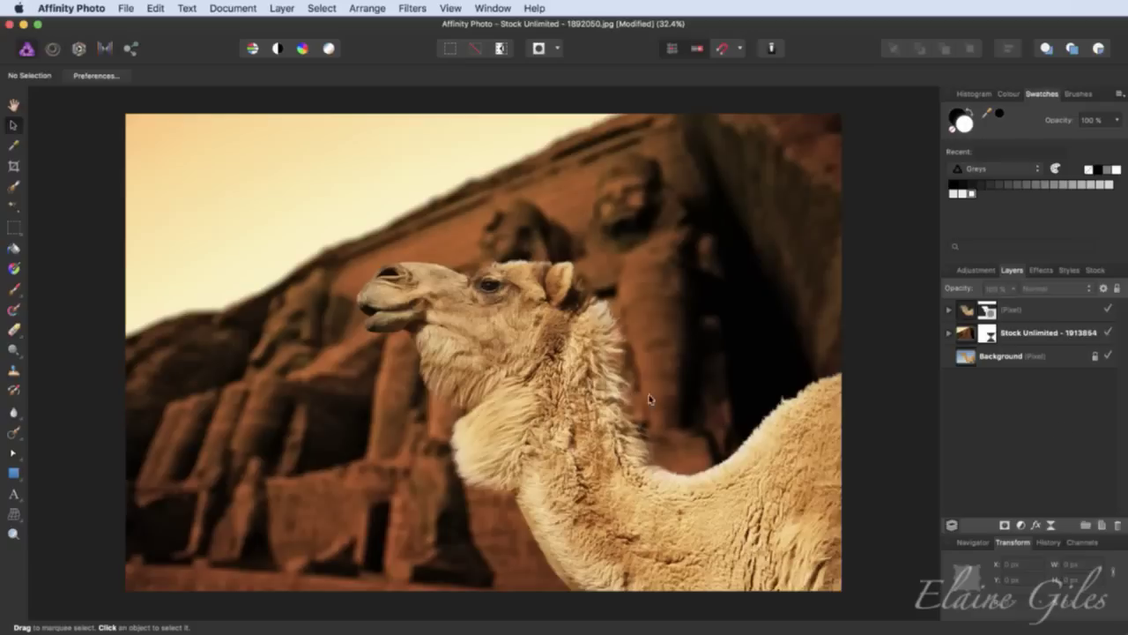
- Close the camel composite, saving it unflattened as the new document Stock Unlimited - 1892050.afphoto
{"action": "key", "text": "super+w"}
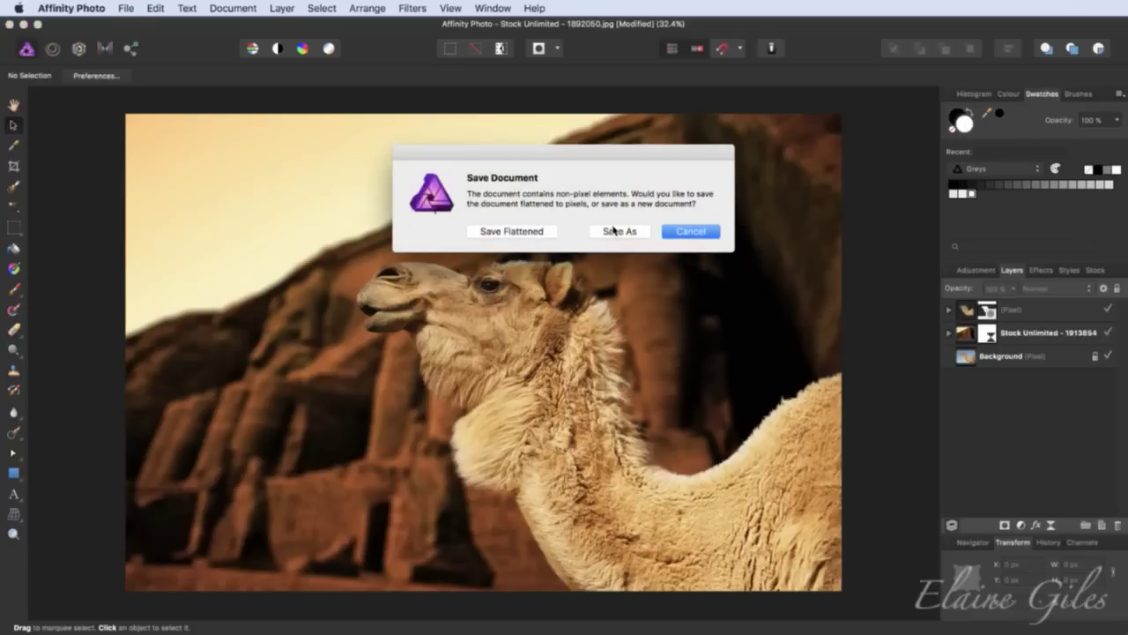
{"action": "left_click", "coordinate": [620, 230]}
{"action": "key", "text": "Return"}
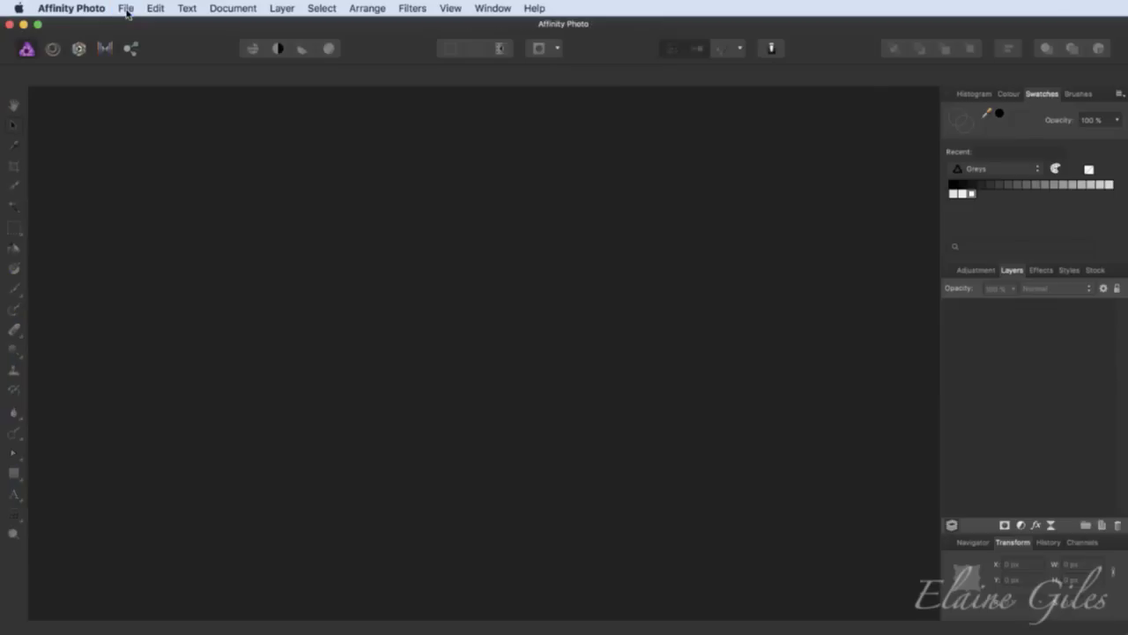
- Open the dog photo DSCF0271.JPG from the 08 - Meyer in the Office folder inside Data - iCloud
{"action": "left_click", "coordinate": [126, 9]}
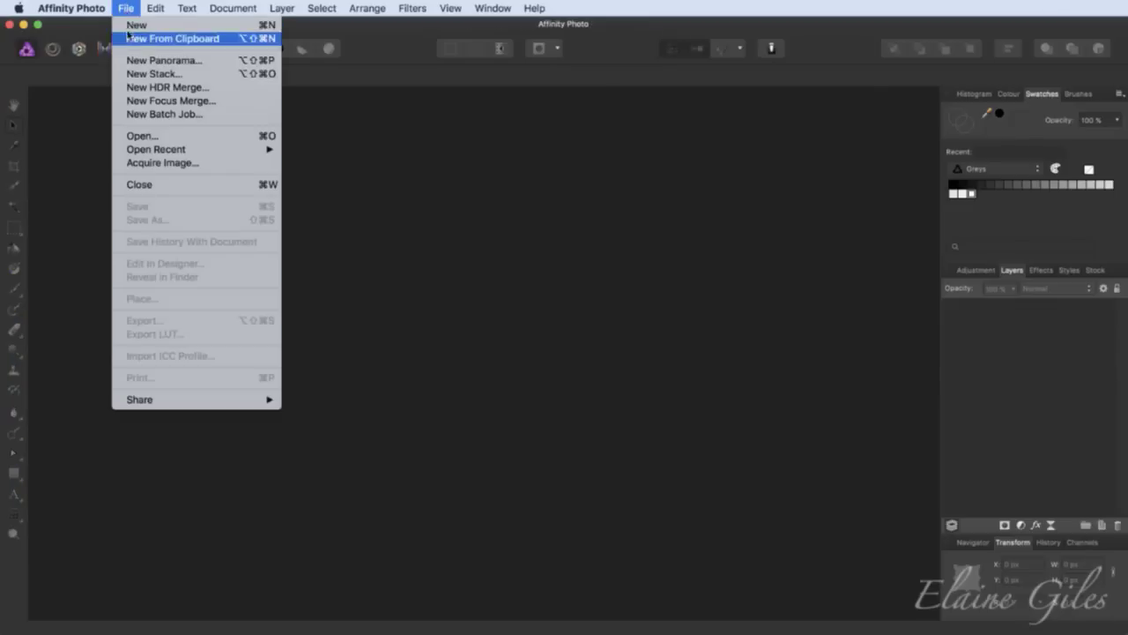
{"action": "mouse_move", "coordinate": [186, 151]}
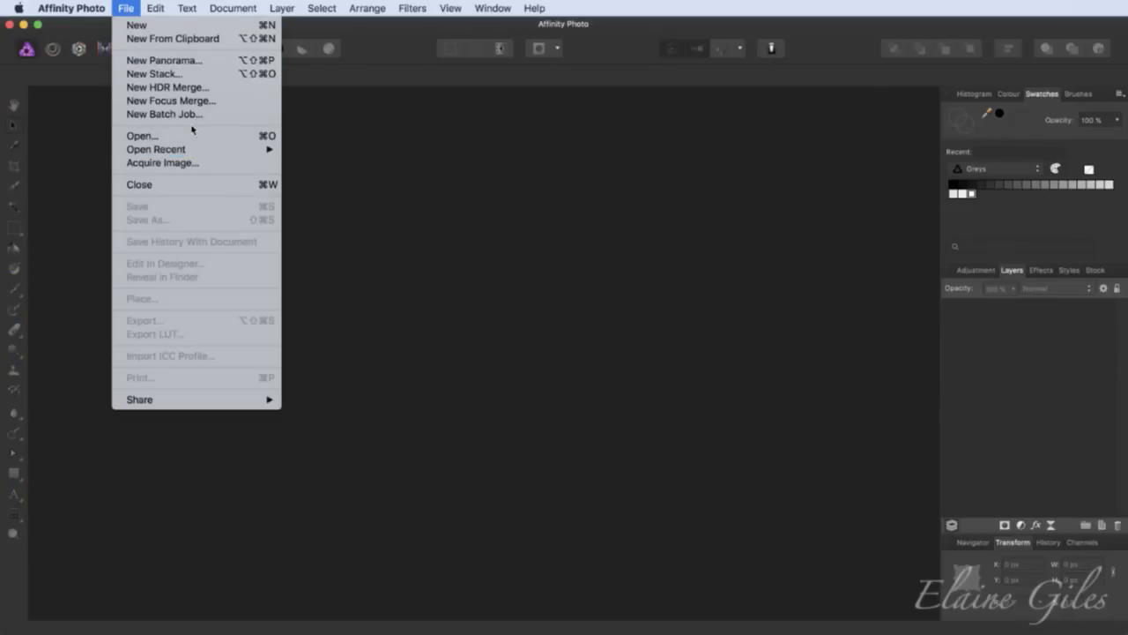
{"action": "left_click", "coordinate": [191, 135]}
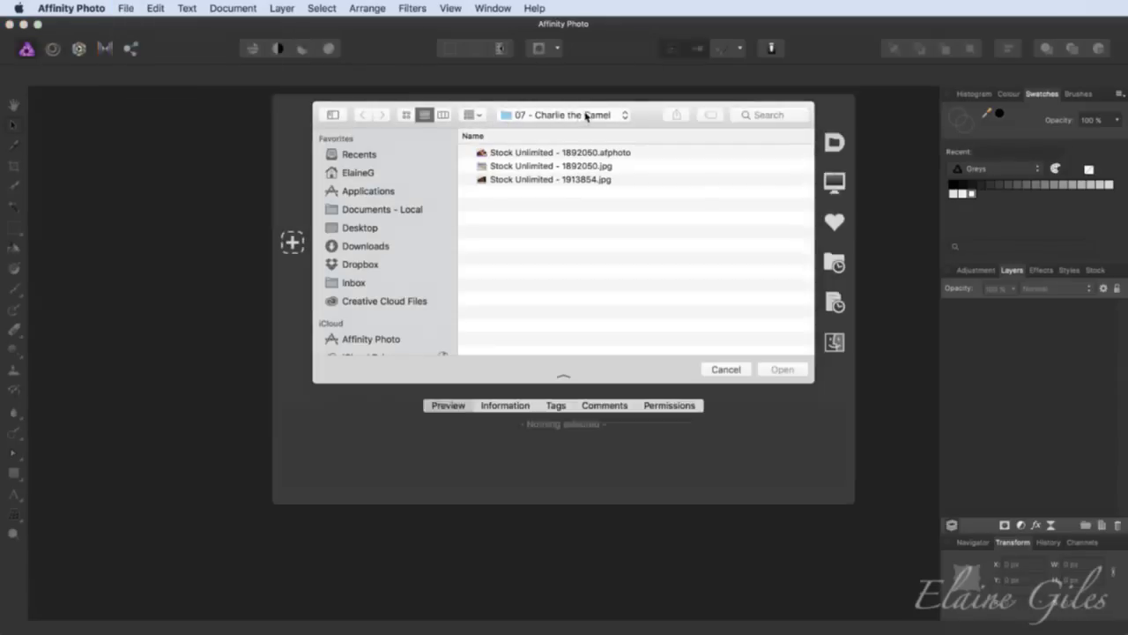
{"action": "left_click", "coordinate": [586, 114]}
{"action": "mouse_move", "coordinate": [586, 130]}
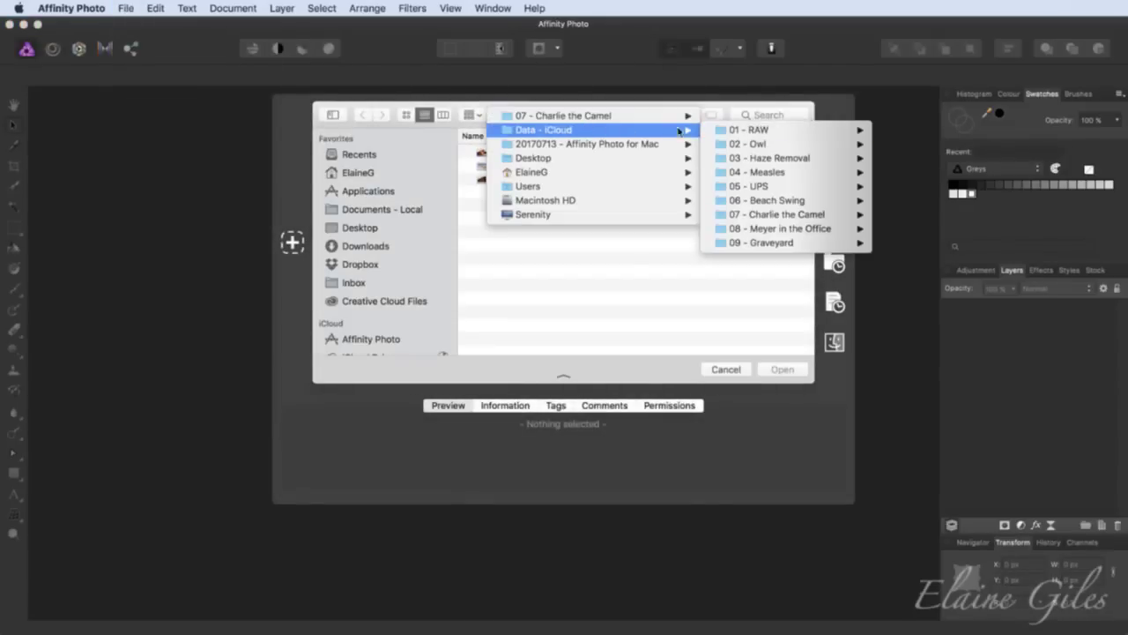
{"action": "mouse_move", "coordinate": [802, 231]}
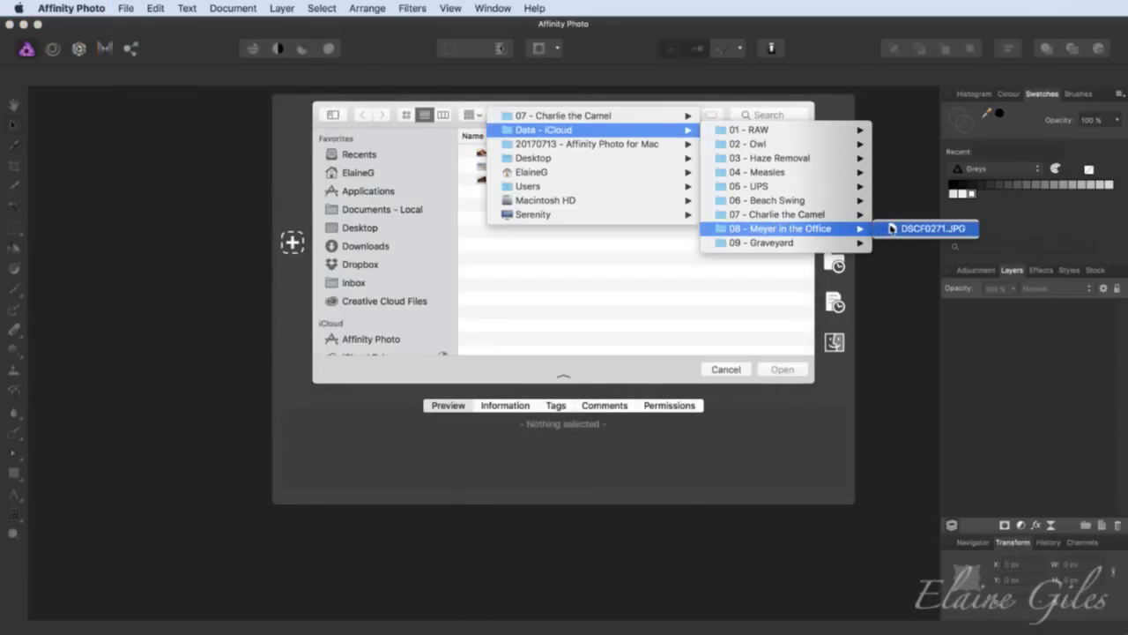
{"action": "key", "text": "Escape"}
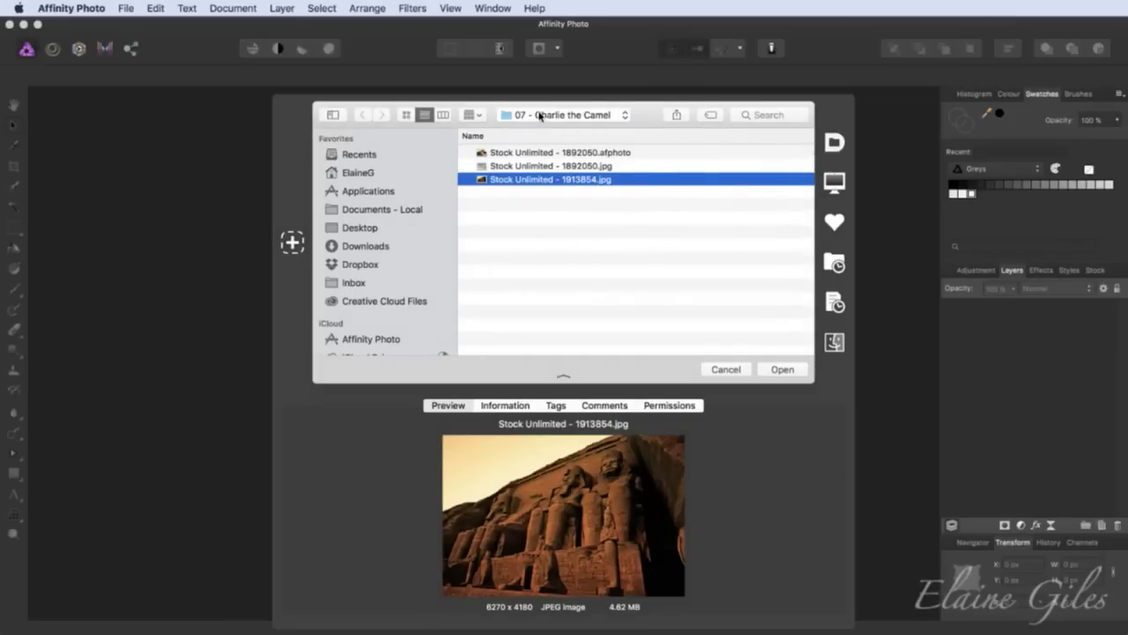
{"action": "left_click", "coordinate": [540, 116]}
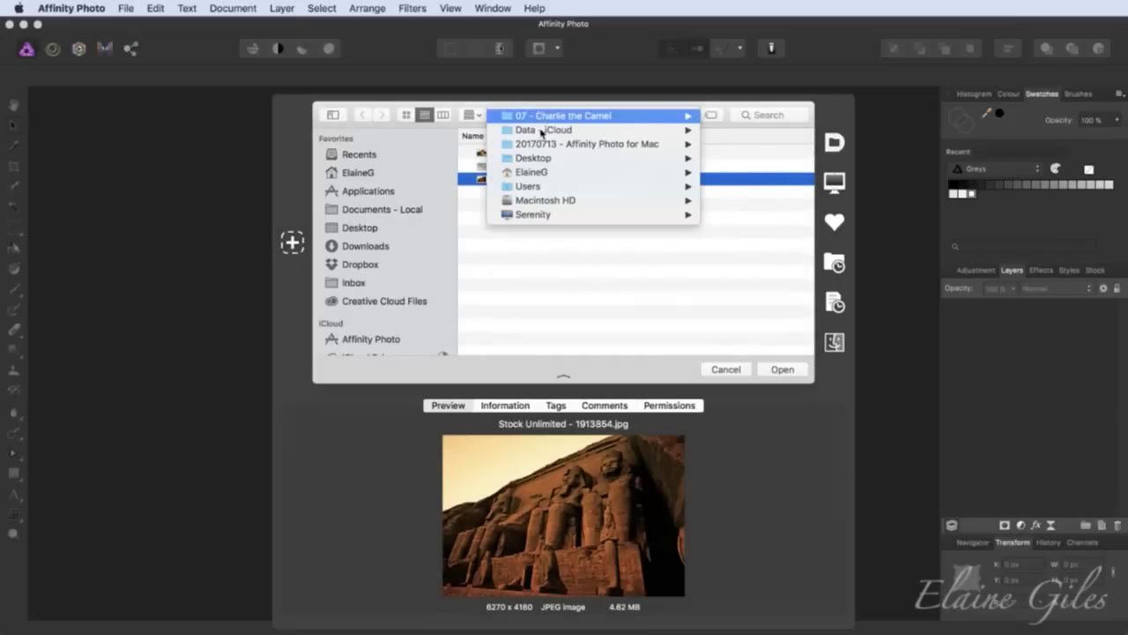
{"action": "mouse_move", "coordinate": [547, 132]}
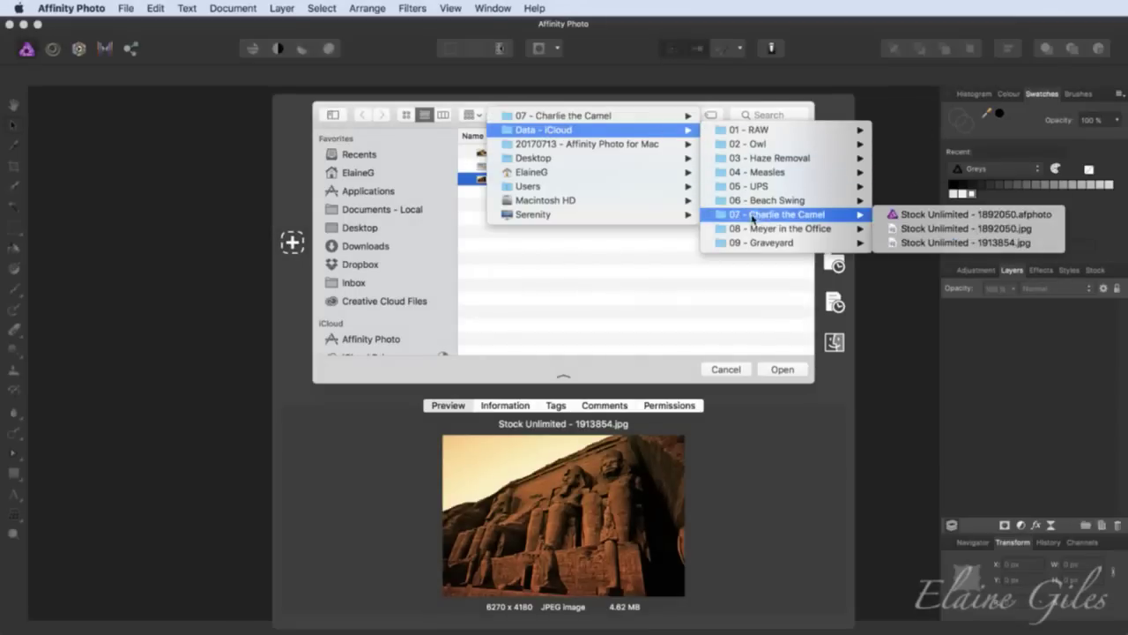
{"action": "left_click", "coordinate": [781, 215]}
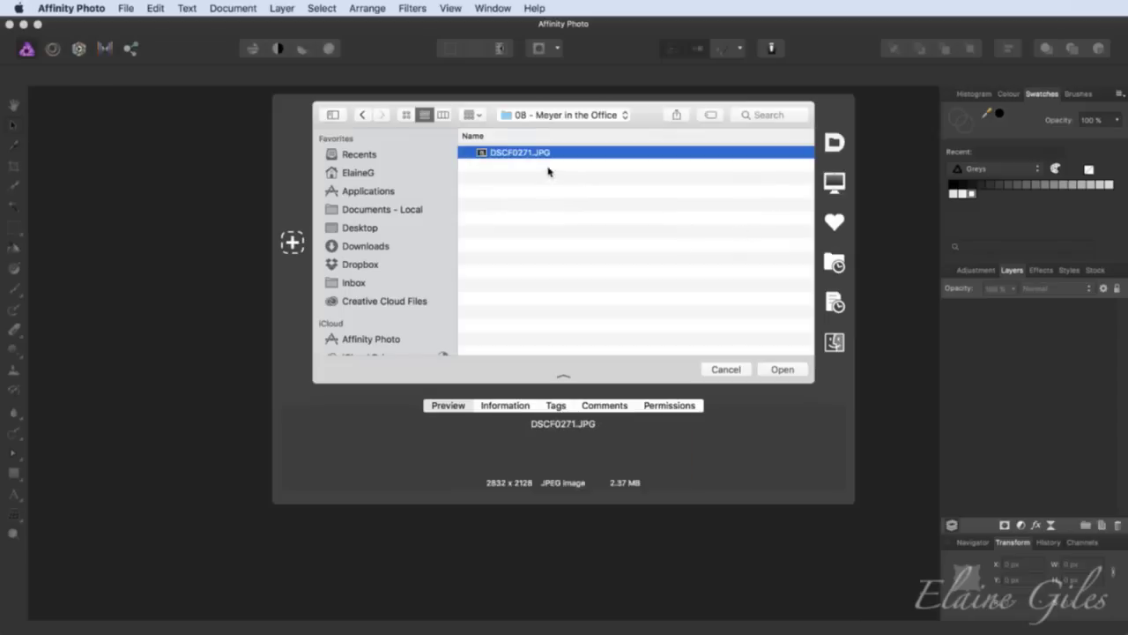
{"action": "left_click", "coordinate": [782, 369]}
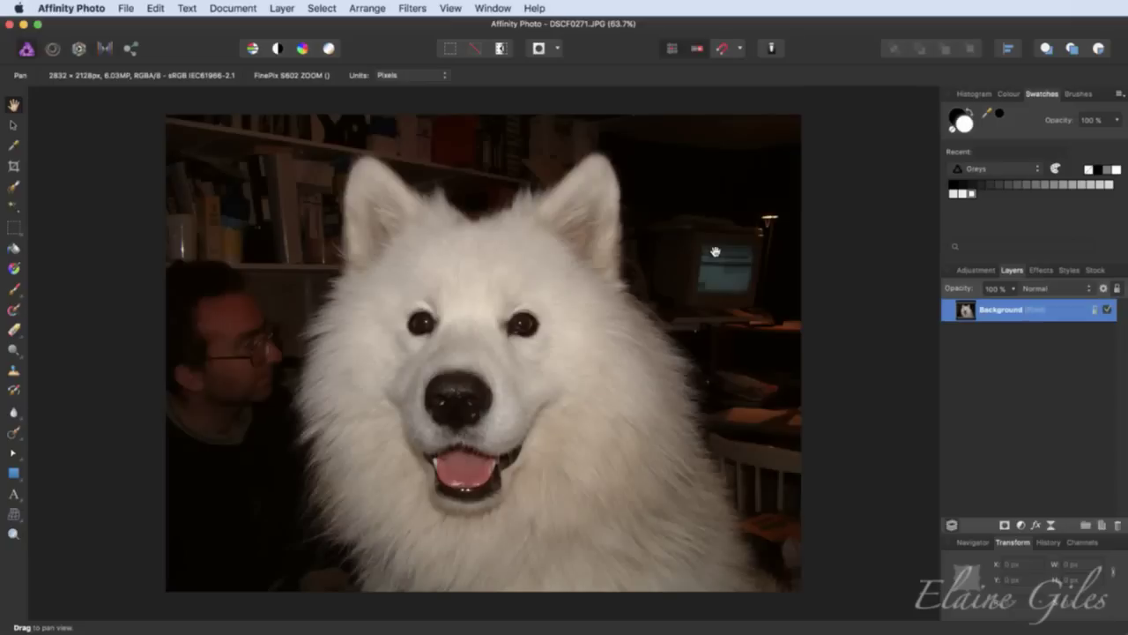
- Examine the computer monitor, the bookshelves and the fine fur edges around the dog close up, and return to the full photo
{"action": "left_click_drag", "start_coordinate": [715, 252], "coordinate": [782, 252]}
{"action": "scroll", "coordinate": [768, 253], "scroll_direction": "up", "scroll_amount": 5}
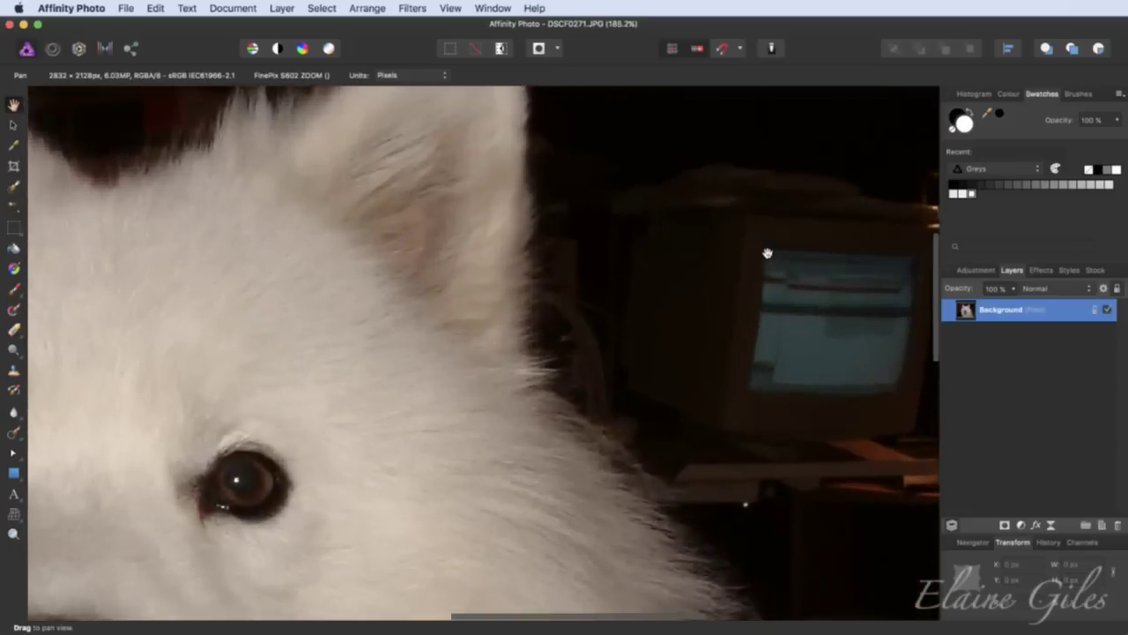
{"action": "scroll", "coordinate": [768, 253], "scroll_direction": "up", "scroll_amount": 3}
{"action": "scroll", "coordinate": [762, 253], "scroll_direction": "right", "scroll_amount": 5}
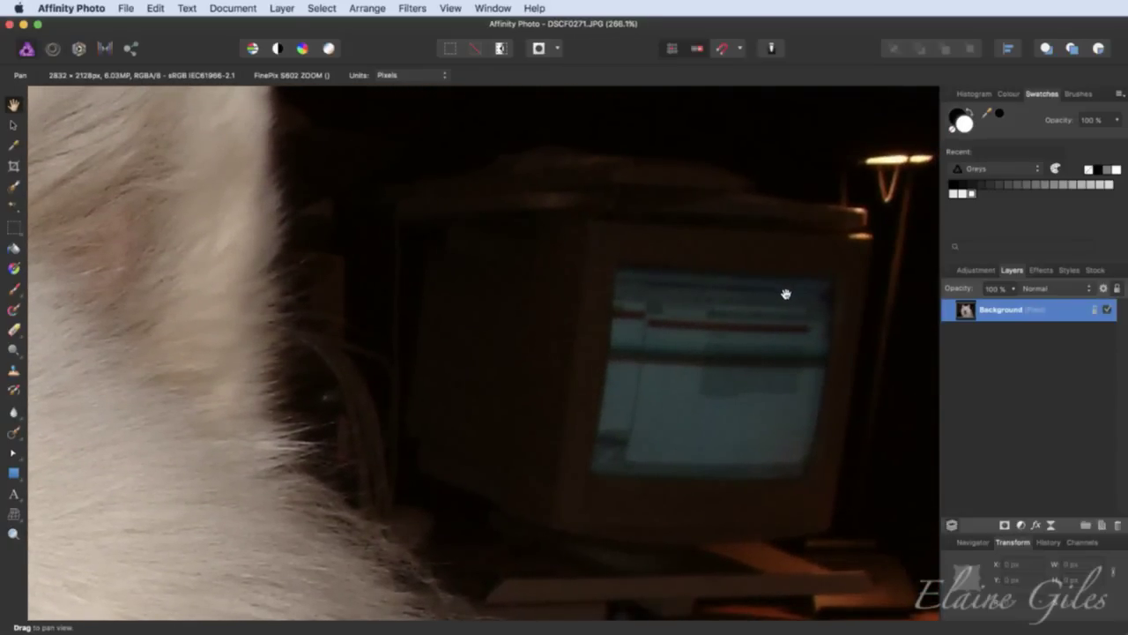
{"action": "key", "text": "super+0"}
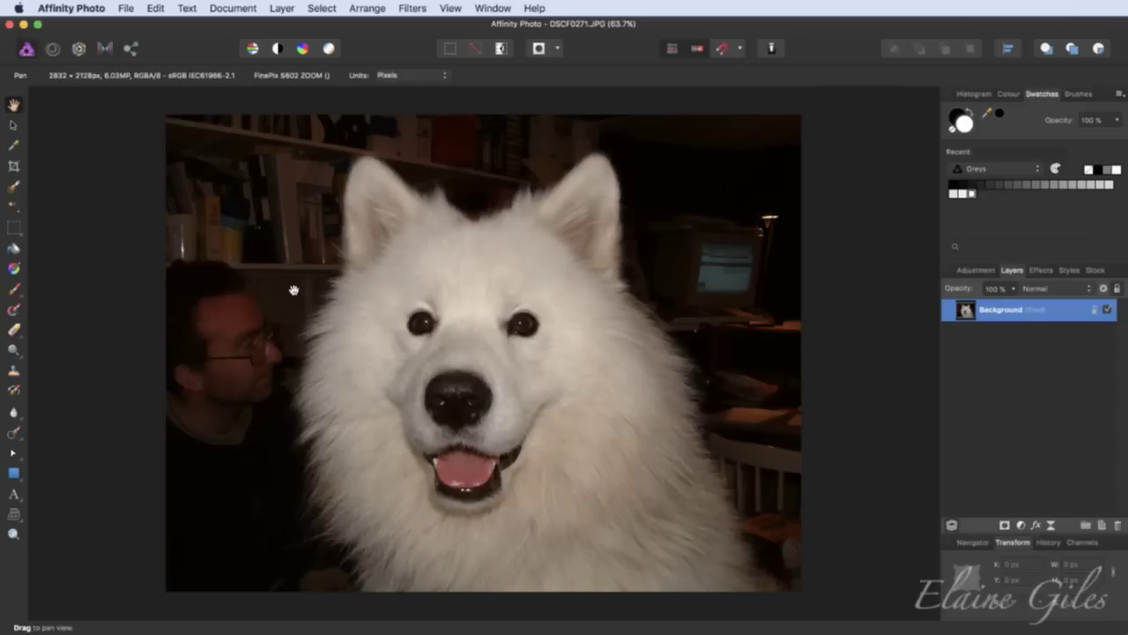
{"action": "scroll", "coordinate": [280, 223], "scroll_direction": "up", "scroll_amount": 5}
{"action": "scroll", "coordinate": [280, 223], "scroll_direction": "up", "scroll_amount": 3}
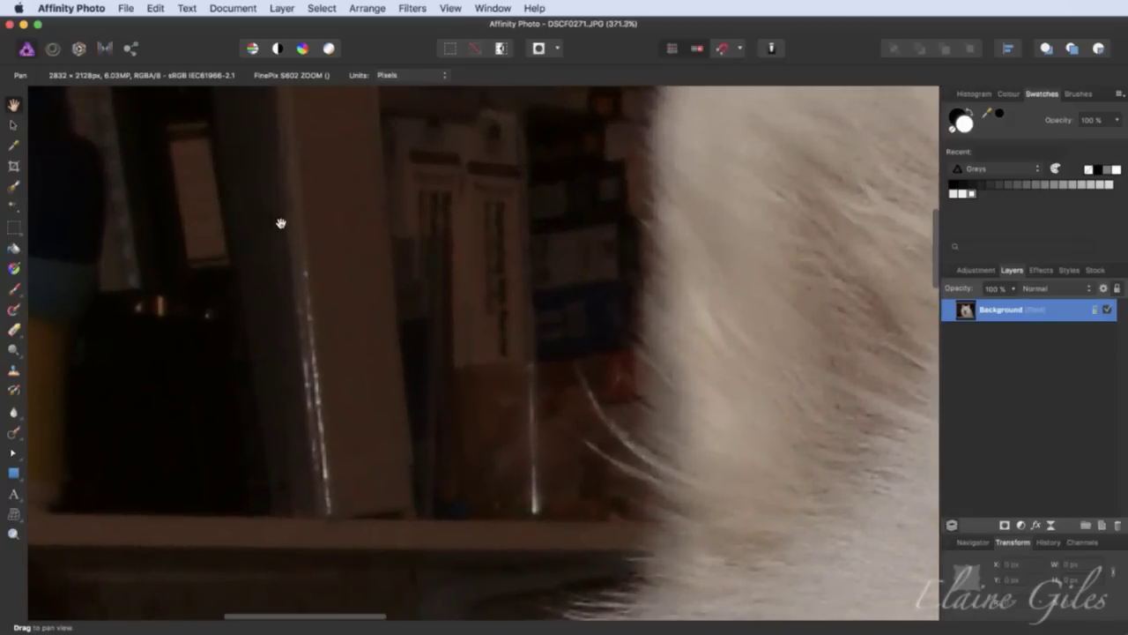
{"action": "scroll", "coordinate": [280, 223], "scroll_direction": "down", "scroll_amount": 1}
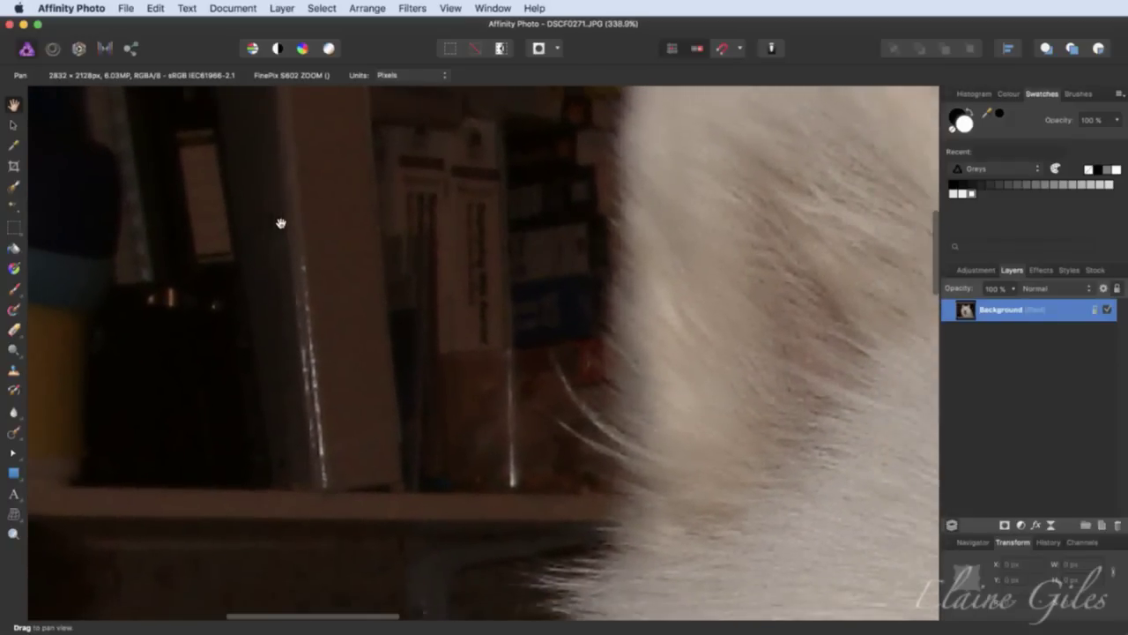
{"action": "key", "text": "super+0"}
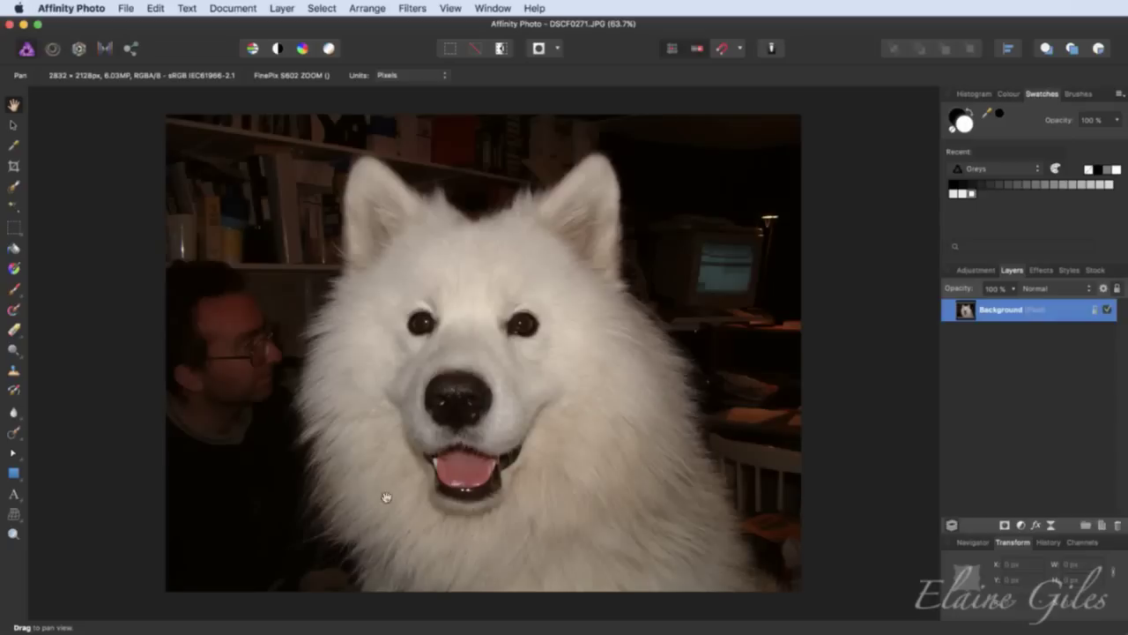
- Select the whole white dog with the Selection Brush at 64 px width with Snap to edges on
{"action": "left_click", "coordinate": [12, 188]}
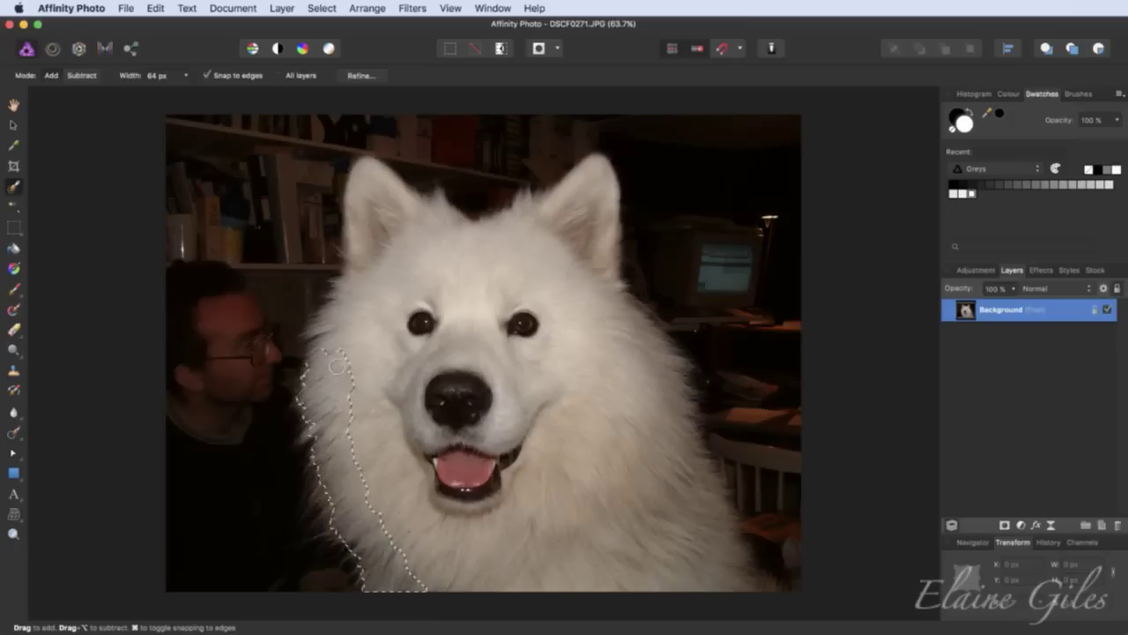
{"action": "left_click_drag", "start_coordinate": [369, 294], "coordinate": [372, 290]}
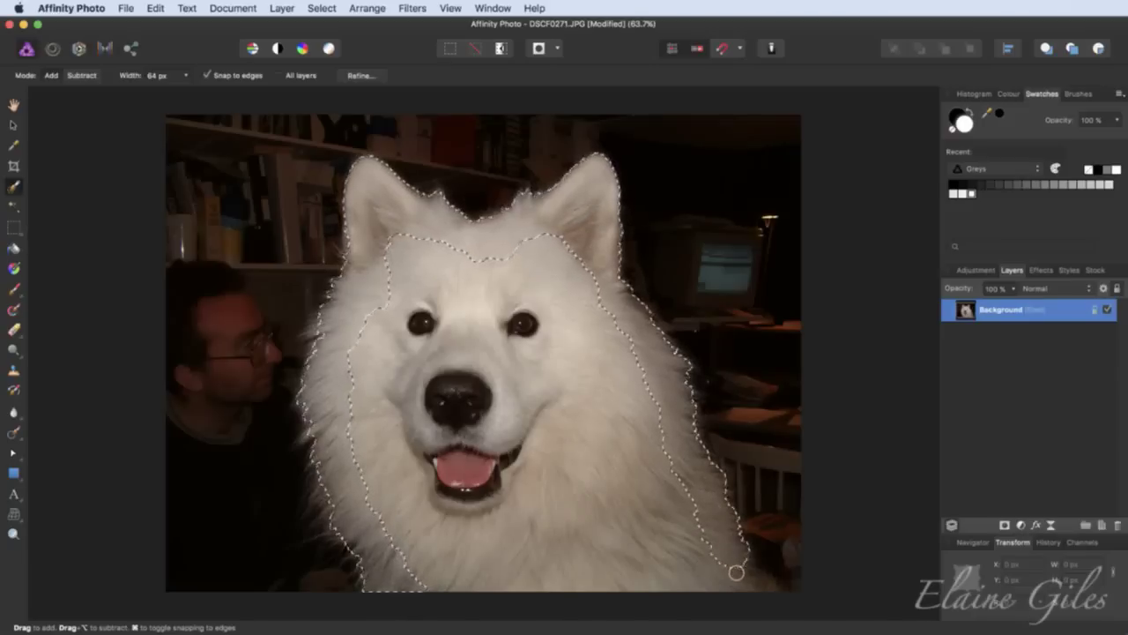
{"action": "left_click_drag", "start_coordinate": [665, 597], "coordinate": [452, 592]}
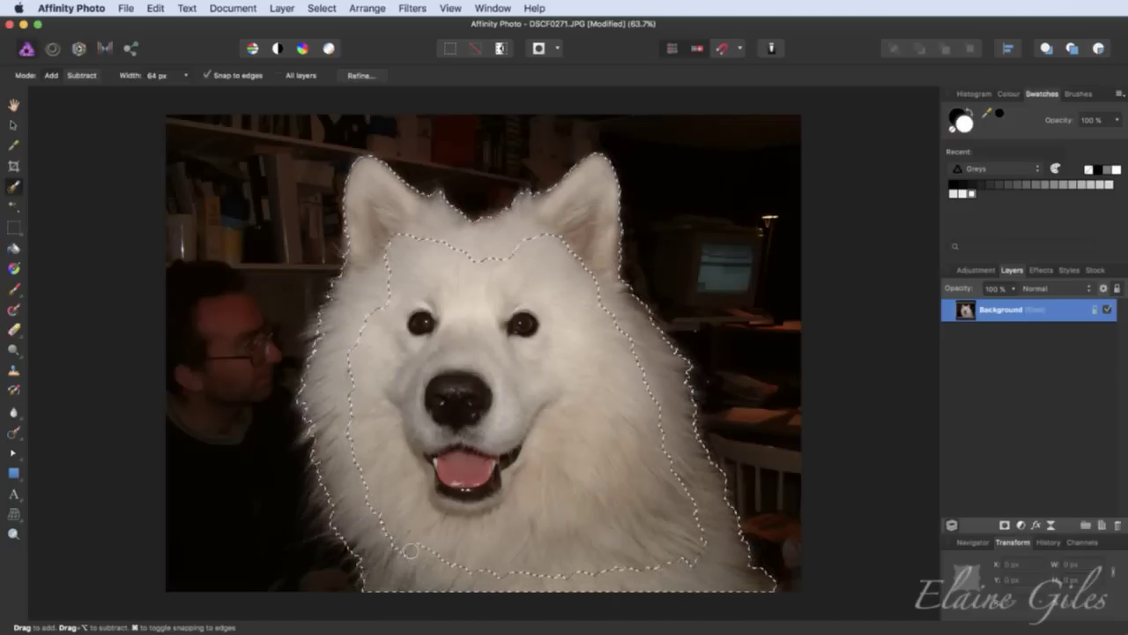
{"action": "mouse_move", "coordinate": [376, 368]}
{"action": "left_mouse_down"}
{"action": "mouse_move", "coordinate": [436, 264]}
{"action": "mouse_move", "coordinate": [415, 445]}
{"action": "mouse_move", "coordinate": [637, 556]}
{"action": "mouse_move", "coordinate": [538, 573]}
{"action": "mouse_move", "coordinate": [423, 348]}
{"action": "mouse_move", "coordinate": [525, 304]}
{"action": "mouse_move", "coordinate": [438, 389]}
{"action": "left_mouse_up"}
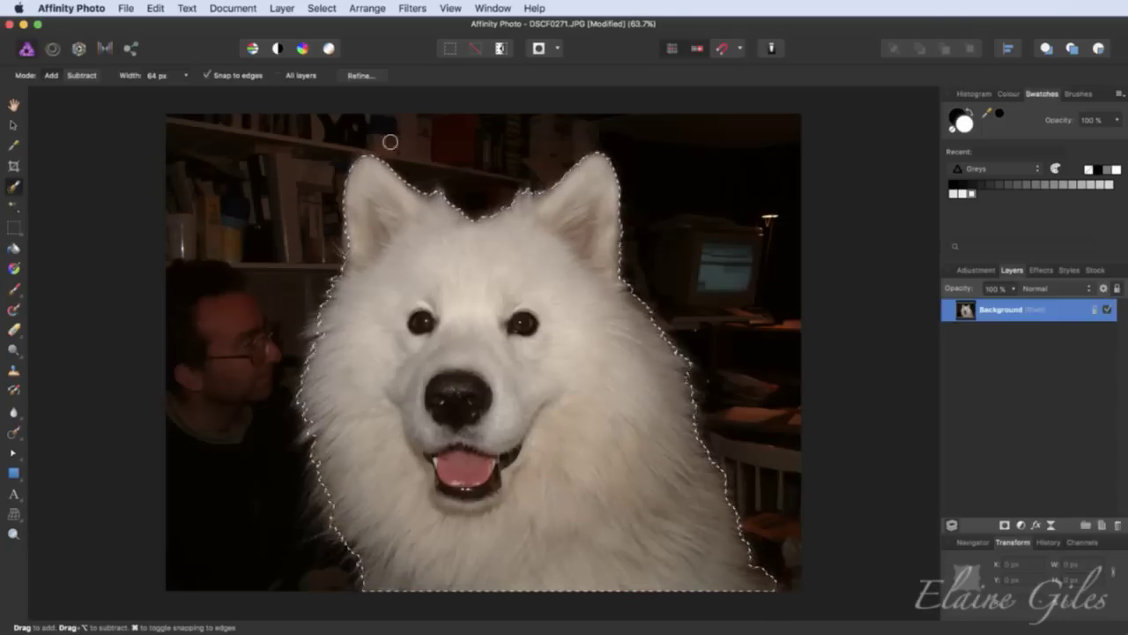
- Open Refine Selection for the dog and check the Black matte, White matte and Black and white previews, ending on Overlay
{"action": "left_click", "coordinate": [359, 76]}
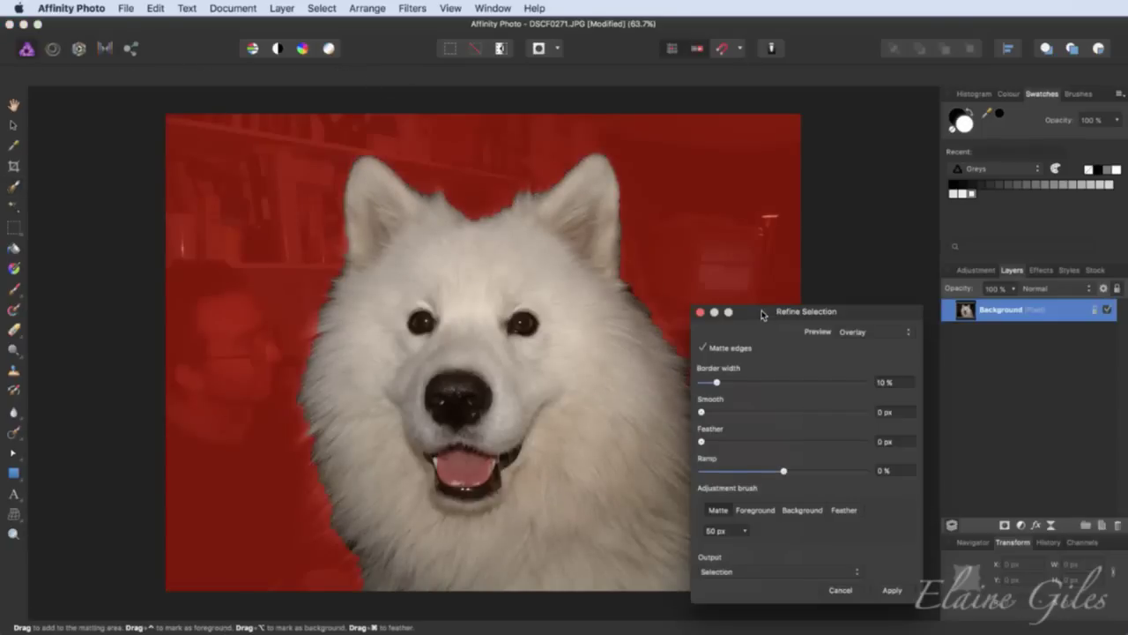
{"action": "left_click_drag", "start_coordinate": [762, 315], "coordinate": [822, 262]}
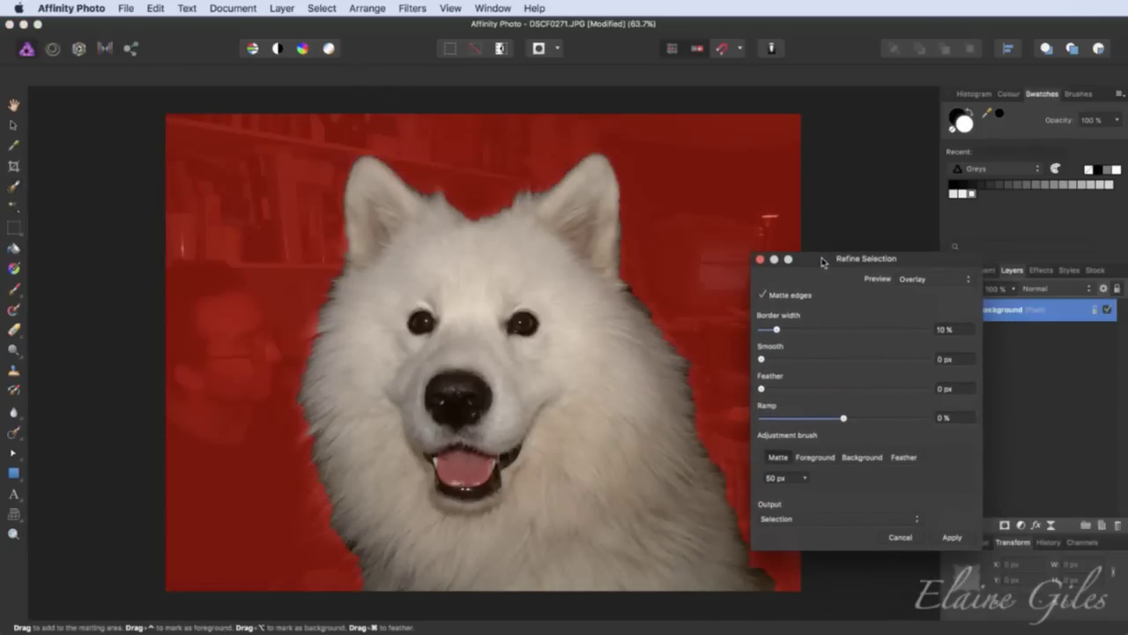
{"action": "left_click", "coordinate": [926, 281]}
{"action": "left_click", "coordinate": [926, 292]}
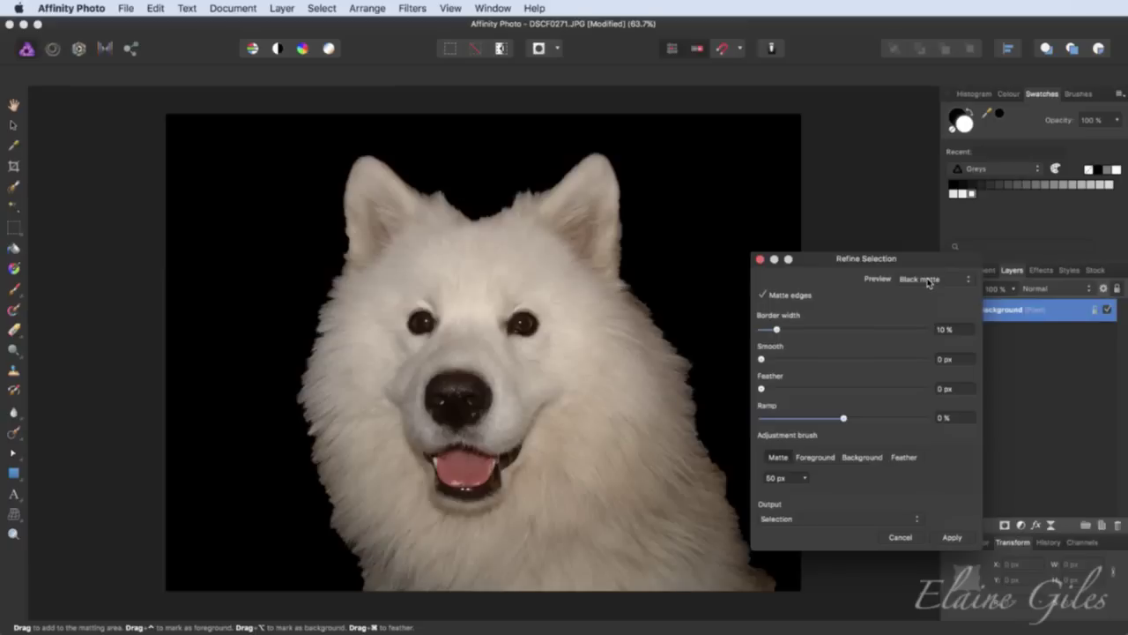
{"action": "left_click", "coordinate": [928, 280]}
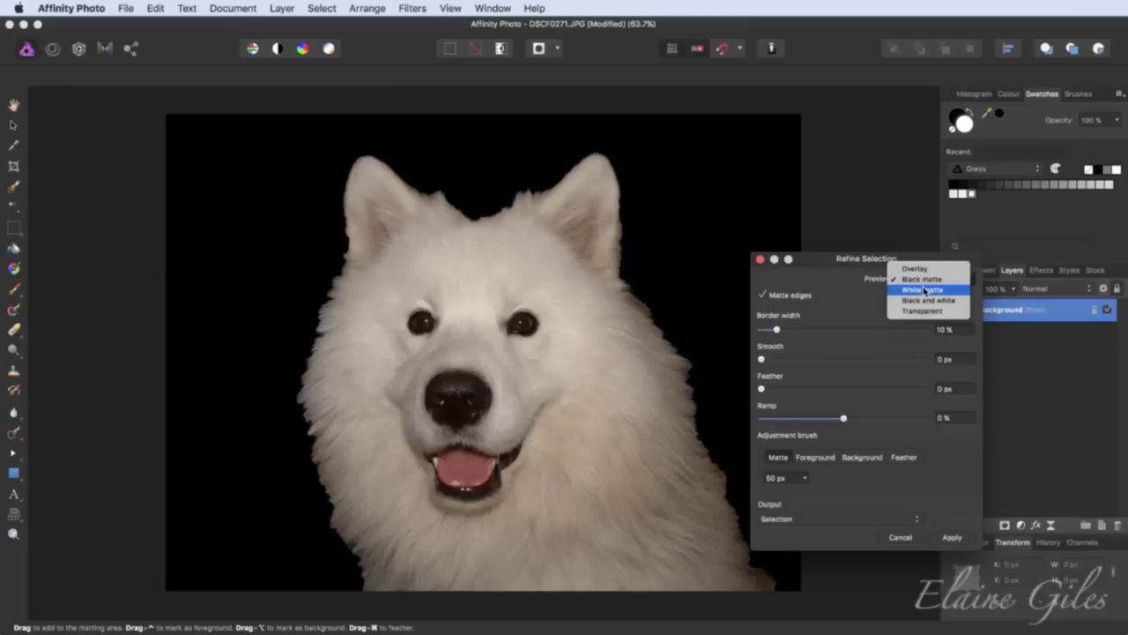
{"action": "left_click", "coordinate": [924, 291]}
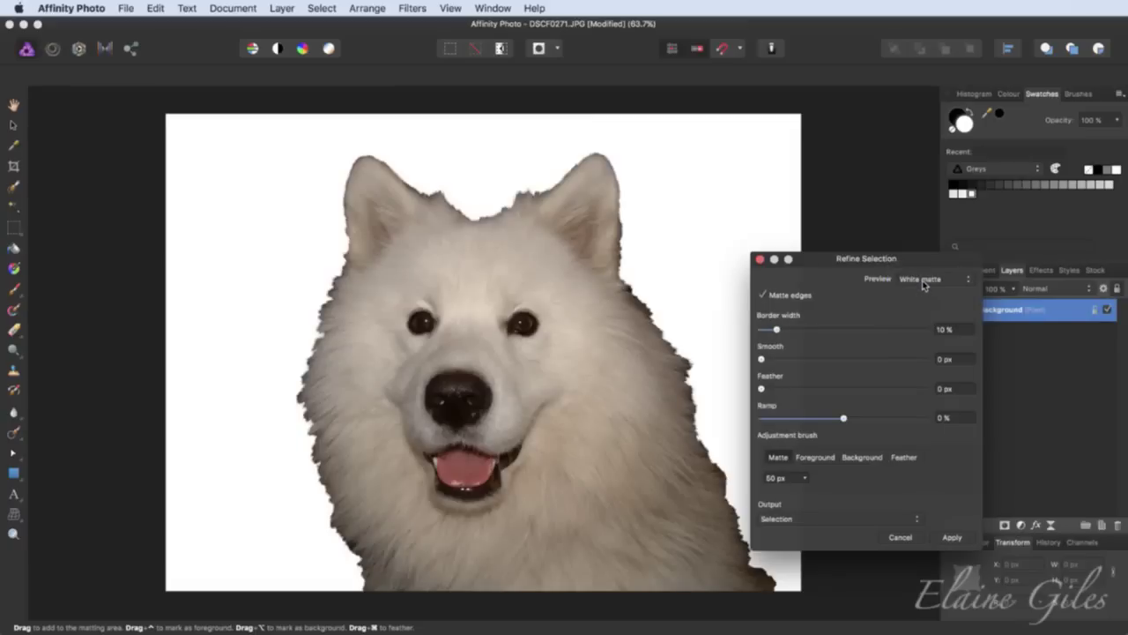
{"action": "left_click", "coordinate": [924, 284]}
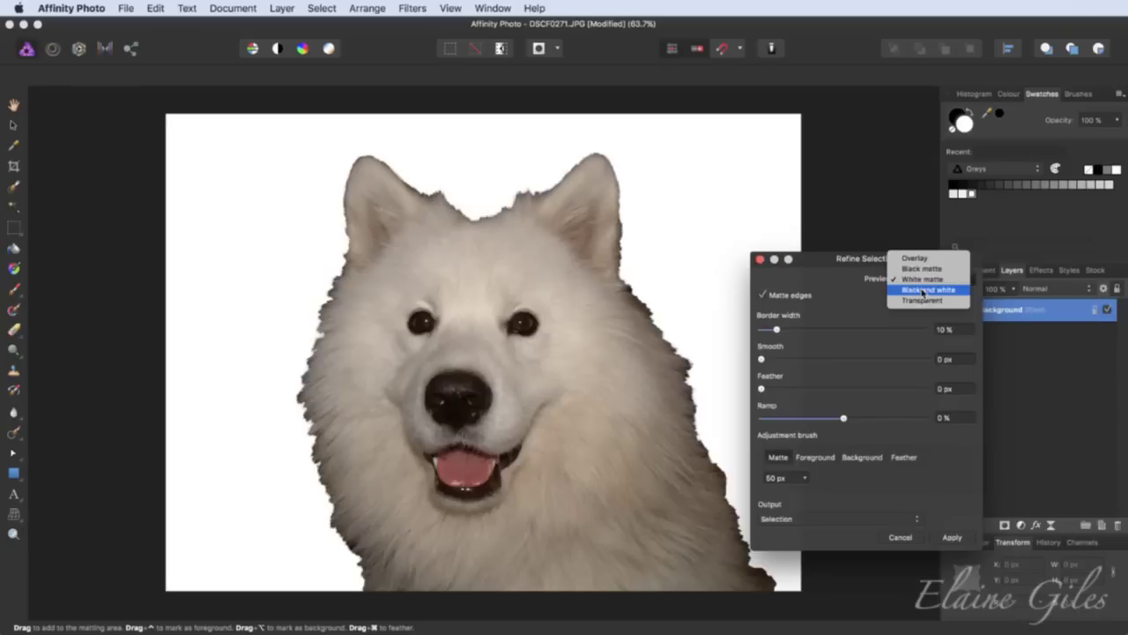
{"action": "left_click", "coordinate": [923, 290]}
{"action": "left_click", "coordinate": [921, 283]}
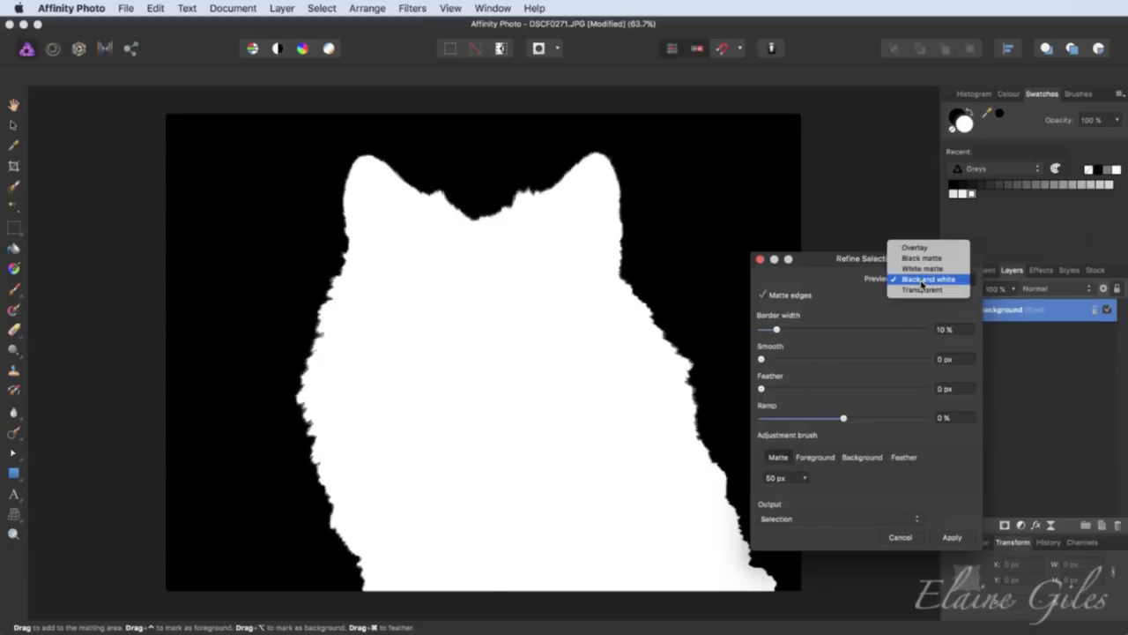
{"action": "left_click", "coordinate": [915, 251]}
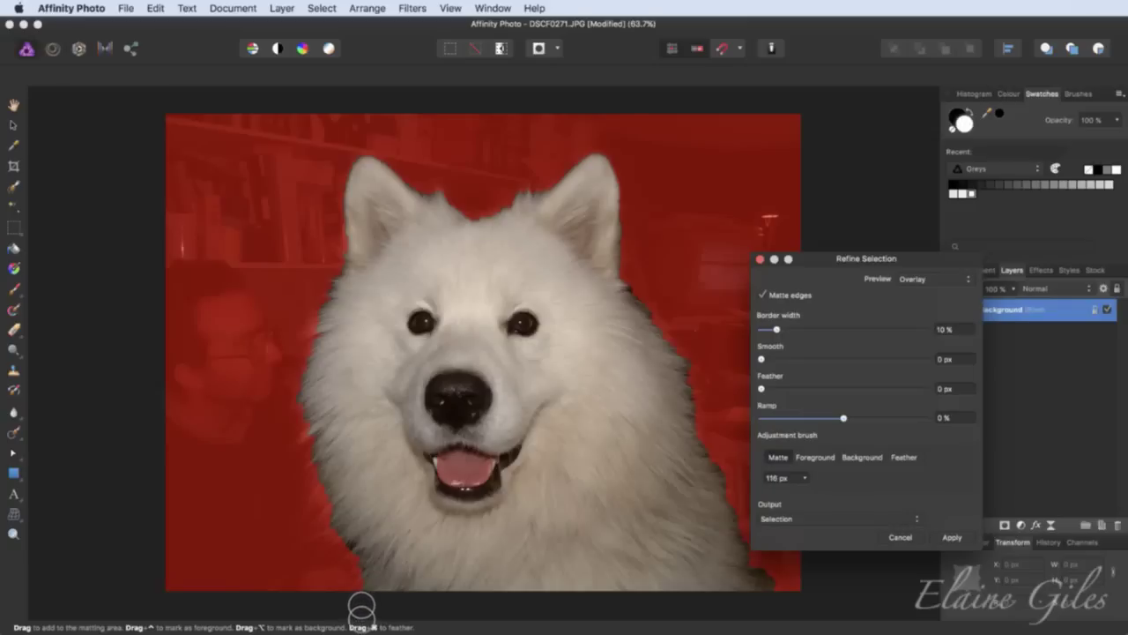
- Brush with the 116 px Matte adjustment brush along the fur on the dog's left-hand side, then around both ears and the top of the head
{"action": "scroll", "coordinate": [360, 609], "scroll_direction": "up", "scroll_amount": 5}
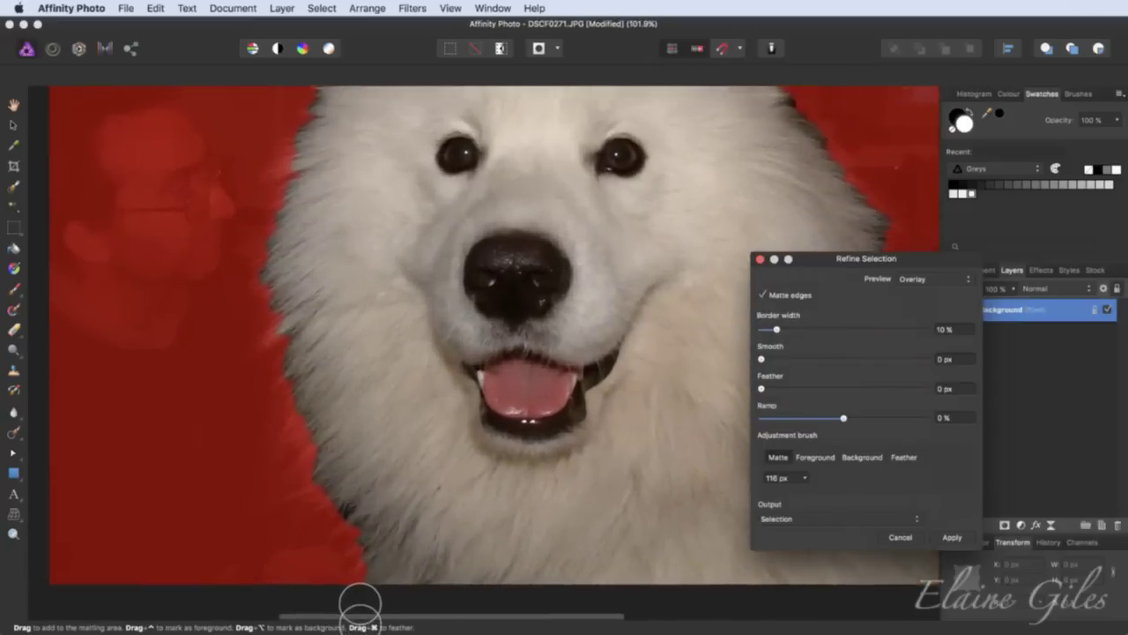
{"action": "scroll", "coordinate": [360, 604], "scroll_direction": "down", "scroll_amount": 2}
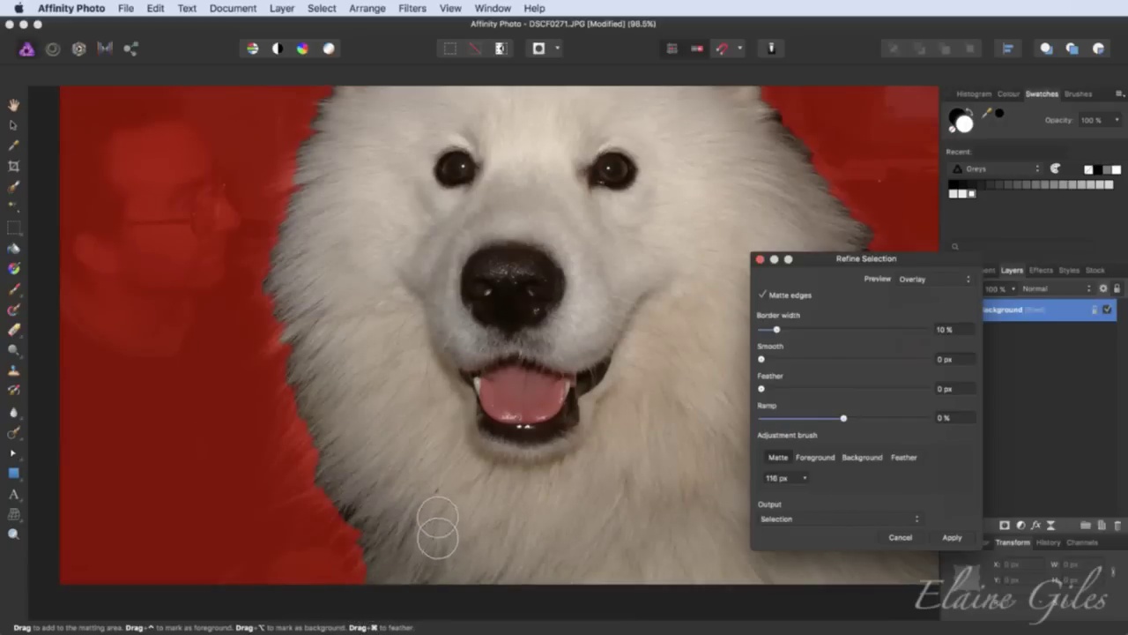
{"action": "left_click_drag", "start_coordinate": [369, 578], "coordinate": [315, 496]}
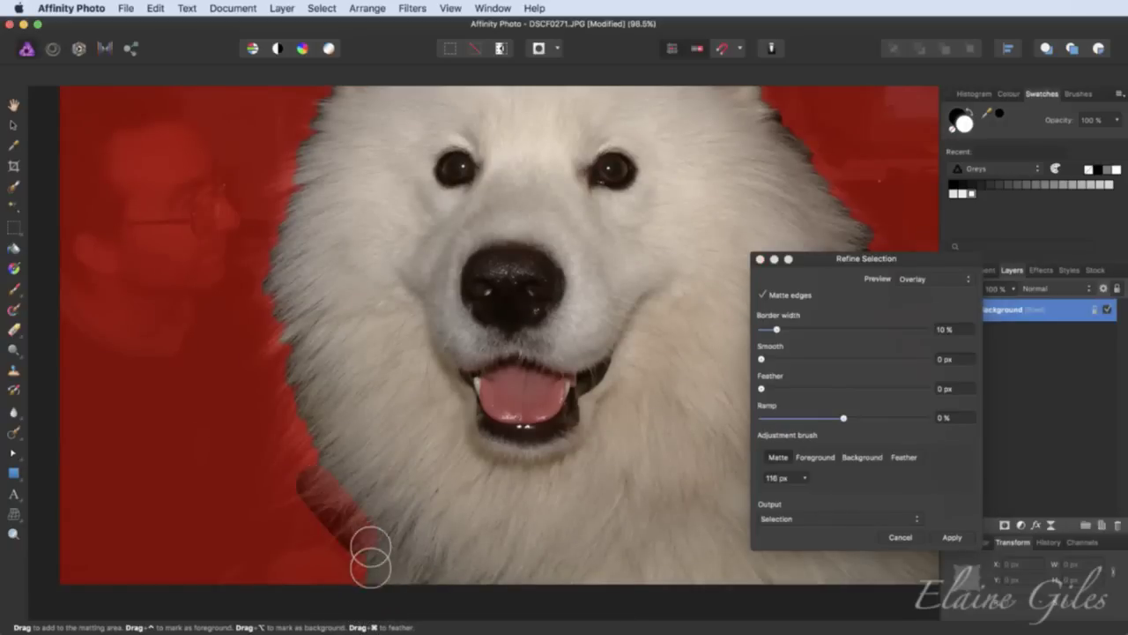
{"action": "mouse_move", "coordinate": [335, 536]}
{"action": "left_mouse_down"}
{"action": "mouse_move", "coordinate": [284, 509]}
{"action": "mouse_move", "coordinate": [312, 461]}
{"action": "left_mouse_up"}
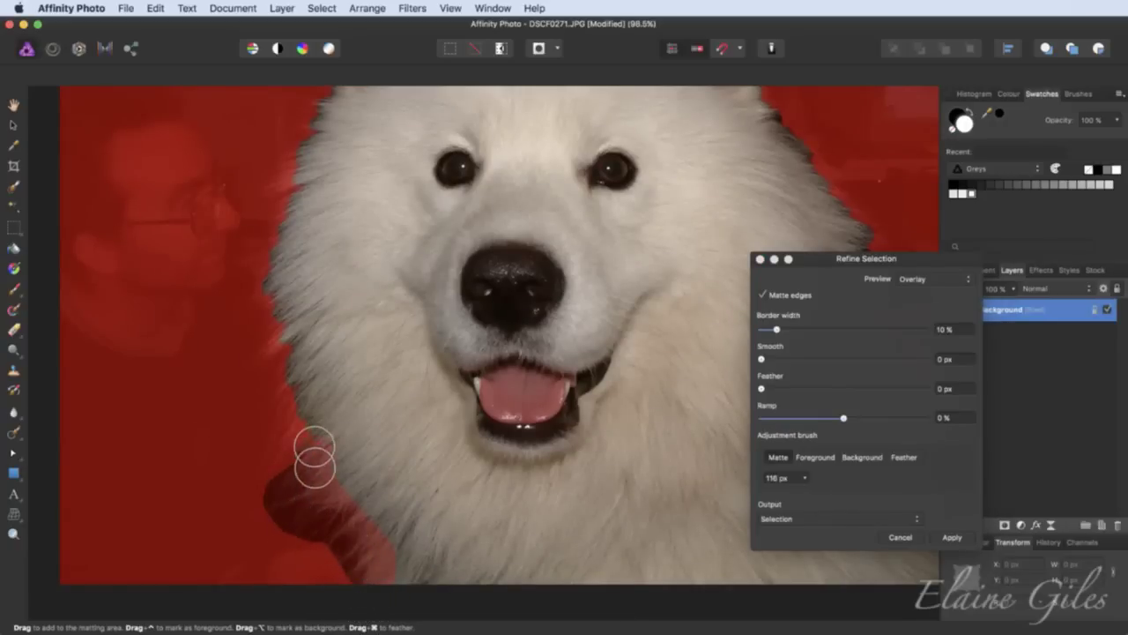
{"action": "mouse_move", "coordinate": [352, 520]}
{"action": "left_mouse_down"}
{"action": "mouse_move", "coordinate": [394, 593]}
{"action": "mouse_move", "coordinate": [406, 592]}
{"action": "mouse_move", "coordinate": [417, 523]}
{"action": "mouse_move", "coordinate": [427, 596]}
{"action": "mouse_move", "coordinate": [387, 529]}
{"action": "mouse_move", "coordinate": [334, 474]}
{"action": "mouse_move", "coordinate": [292, 396]}
{"action": "mouse_move", "coordinate": [274, 424]}
{"action": "mouse_move", "coordinate": [291, 442]}
{"action": "mouse_move", "coordinate": [283, 483]}
{"action": "mouse_move", "coordinate": [290, 417]}
{"action": "mouse_move", "coordinate": [279, 355]}
{"action": "mouse_move", "coordinate": [323, 310]}
{"action": "mouse_move", "coordinate": [299, 362]}
{"action": "mouse_move", "coordinate": [313, 358]}
{"action": "mouse_move", "coordinate": [301, 409]}
{"action": "mouse_move", "coordinate": [316, 387]}
{"action": "mouse_move", "coordinate": [310, 422]}
{"action": "mouse_move", "coordinate": [287, 420]}
{"action": "mouse_move", "coordinate": [272, 375]}
{"action": "mouse_move", "coordinate": [286, 293]}
{"action": "mouse_move", "coordinate": [261, 310]}
{"action": "mouse_move", "coordinate": [289, 269]}
{"action": "mouse_move", "coordinate": [269, 275]}
{"action": "mouse_move", "coordinate": [304, 210]}
{"action": "mouse_move", "coordinate": [281, 232]}
{"action": "mouse_move", "coordinate": [299, 187]}
{"action": "mouse_move", "coordinate": [274, 199]}
{"action": "mouse_move", "coordinate": [300, 167]}
{"action": "mouse_move", "coordinate": [283, 176]}
{"action": "mouse_move", "coordinate": [331, 153]}
{"action": "mouse_move", "coordinate": [308, 181]}
{"action": "left_mouse_up"}
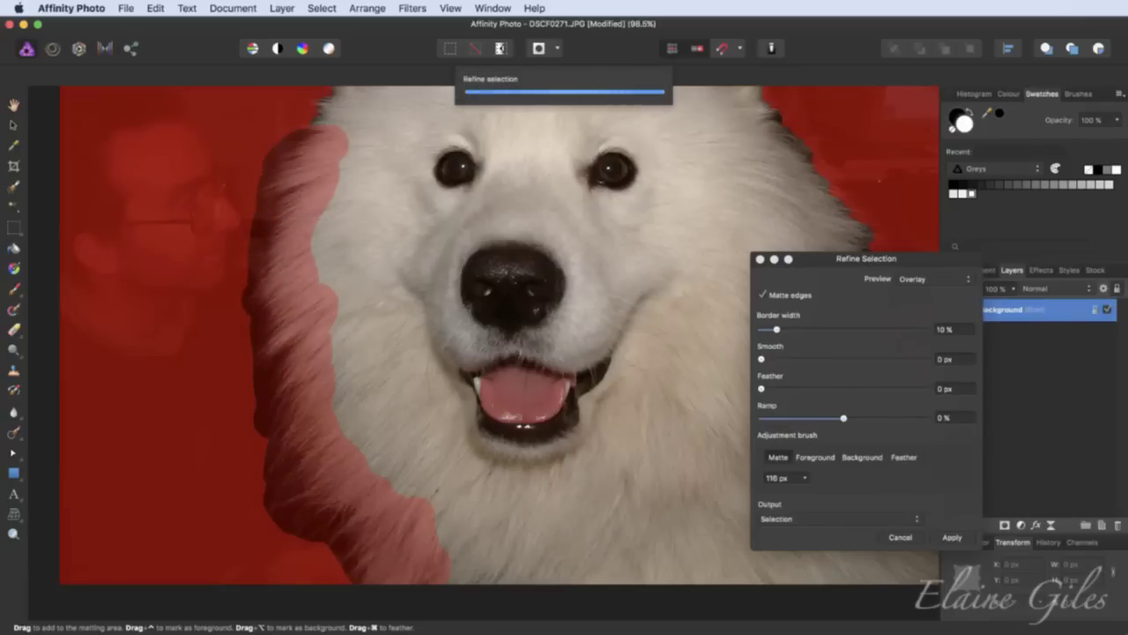
{"action": "scroll", "coordinate": [455, 603], "scroll_direction": "up", "scroll_amount": 5}
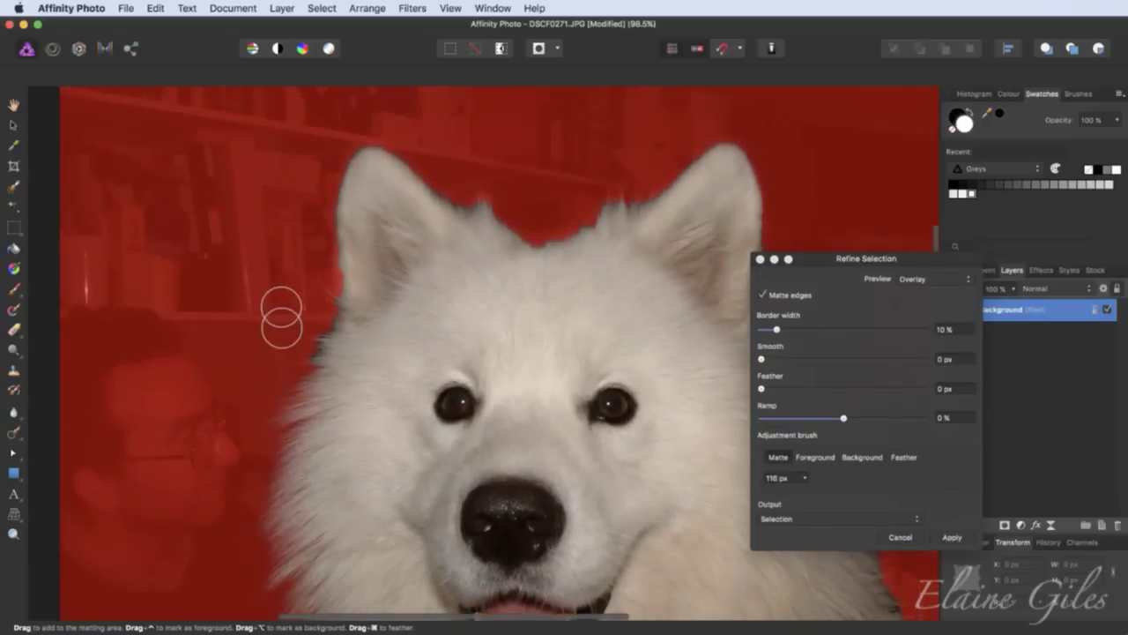
{"action": "mouse_move", "coordinate": [305, 383]}
{"action": "left_mouse_down"}
{"action": "mouse_move", "coordinate": [340, 310]}
{"action": "mouse_move", "coordinate": [337, 195]}
{"action": "mouse_move", "coordinate": [367, 152]}
{"action": "mouse_move", "coordinate": [368, 166]}
{"action": "mouse_move", "coordinate": [461, 227]}
{"action": "mouse_move", "coordinate": [484, 232]}
{"action": "mouse_move", "coordinate": [488, 213]}
{"action": "mouse_move", "coordinate": [530, 261]}
{"action": "mouse_move", "coordinate": [563, 258]}
{"action": "mouse_move", "coordinate": [584, 232]}
{"action": "mouse_move", "coordinate": [627, 218]}
{"action": "mouse_move", "coordinate": [615, 200]}
{"action": "mouse_move", "coordinate": [617, 227]}
{"action": "mouse_move", "coordinate": [696, 172]}
{"action": "mouse_move", "coordinate": [741, 157]}
{"action": "mouse_move", "coordinate": [760, 256]}
{"action": "left_mouse_up"}
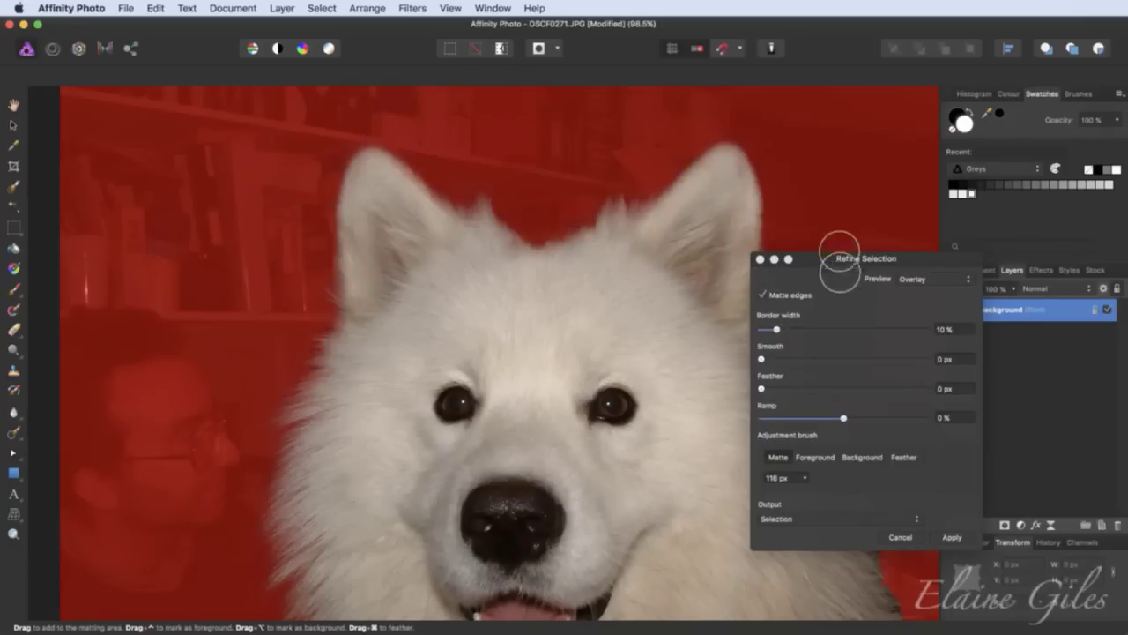
- Brush the Matte adjustment down the dog's right-hand fur edge from the ear to the photo's lower border, keeping the dialog clear of the edge
{"action": "left_click_drag", "start_coordinate": [820, 258], "coordinate": [903, 286]}
{"action": "scroll", "coordinate": [625, 256], "scroll_direction": "right", "scroll_amount": 5}
{"action": "scroll", "coordinate": [626, 255], "scroll_direction": "right", "scroll_amount": 5}
{"action": "scroll", "coordinate": [625, 256], "scroll_direction": "down", "scroll_amount": 2}
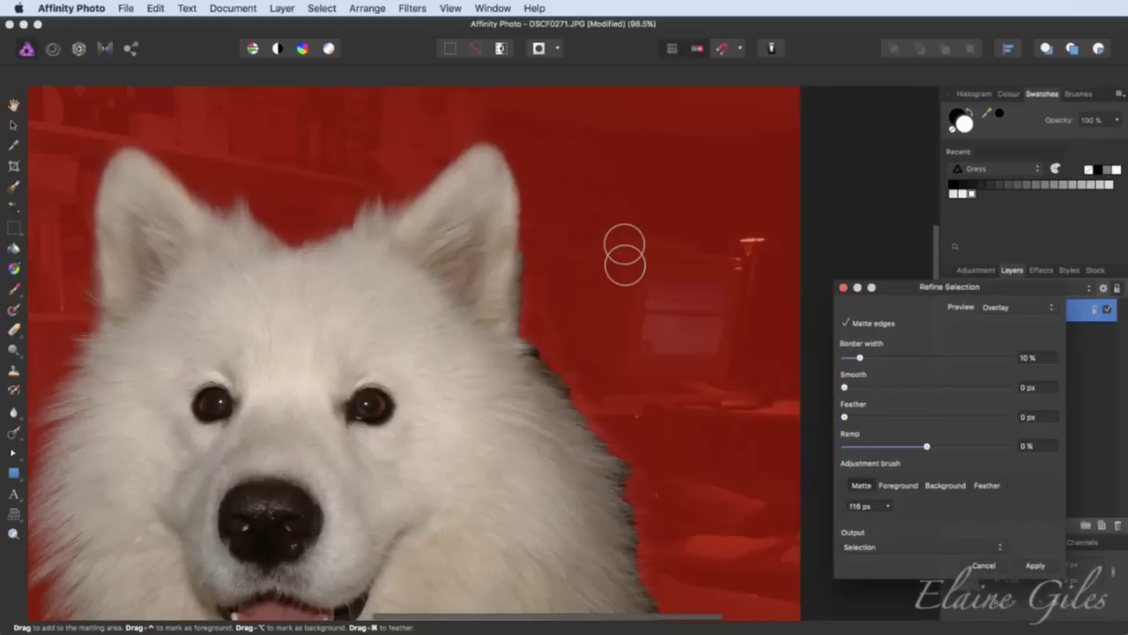
{"action": "scroll", "coordinate": [427, 212], "scroll_direction": "up", "scroll_amount": 5}
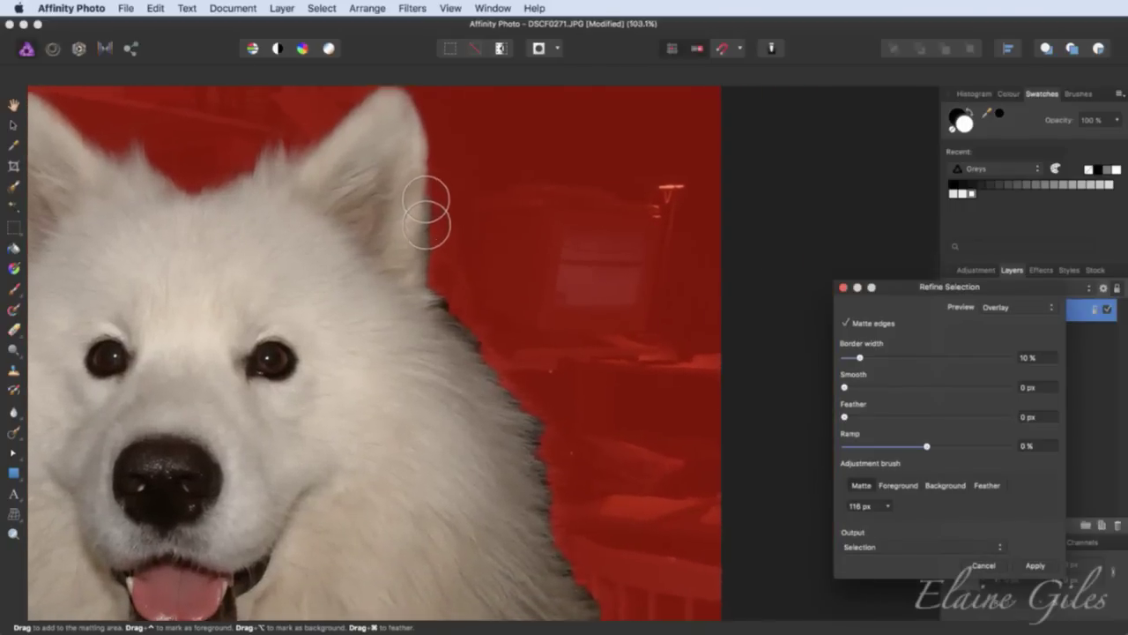
{"action": "scroll", "coordinate": [427, 212], "scroll_direction": "down", "scroll_amount": 6}
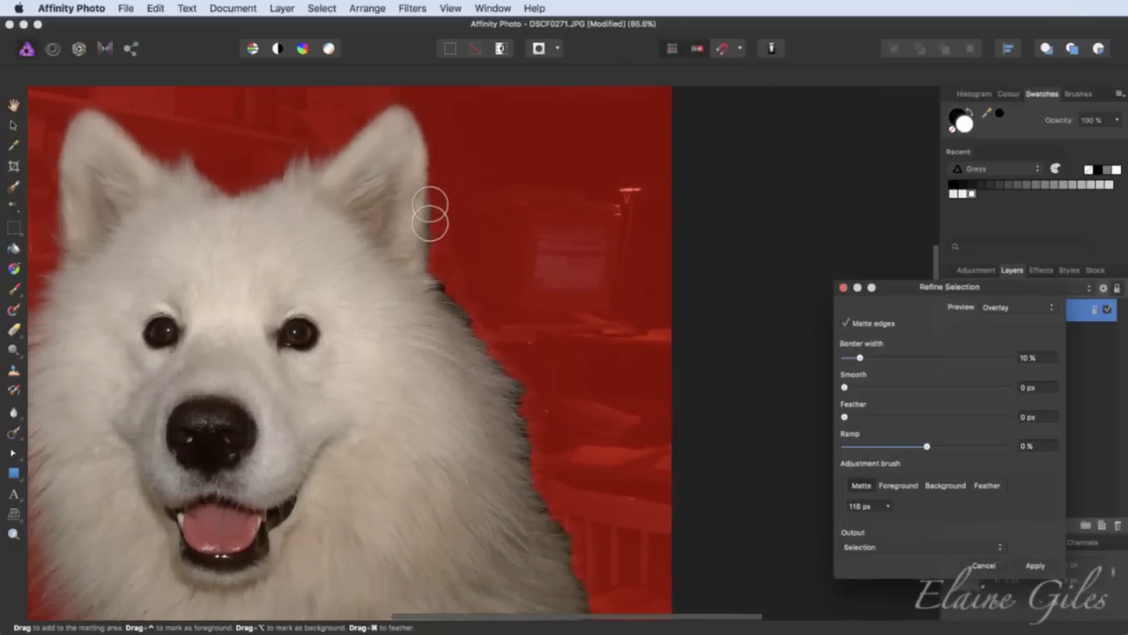
{"action": "mouse_move", "coordinate": [430, 211]}
{"action": "left_mouse_down"}
{"action": "mouse_move", "coordinate": [433, 290]}
{"action": "mouse_move", "coordinate": [512, 392]}
{"action": "mouse_move", "coordinate": [523, 444]}
{"action": "mouse_move", "coordinate": [509, 396]}
{"action": "mouse_move", "coordinate": [449, 328]}
{"action": "mouse_move", "coordinate": [532, 442]}
{"action": "mouse_move", "coordinate": [533, 490]}
{"action": "mouse_move", "coordinate": [576, 559]}
{"action": "mouse_move", "coordinate": [578, 572]}
{"action": "mouse_move", "coordinate": [534, 491]}
{"action": "mouse_move", "coordinate": [584, 582]}
{"action": "mouse_move", "coordinate": [589, 621]}
{"action": "mouse_move", "coordinate": [745, 462]}
{"action": "left_mouse_up"}
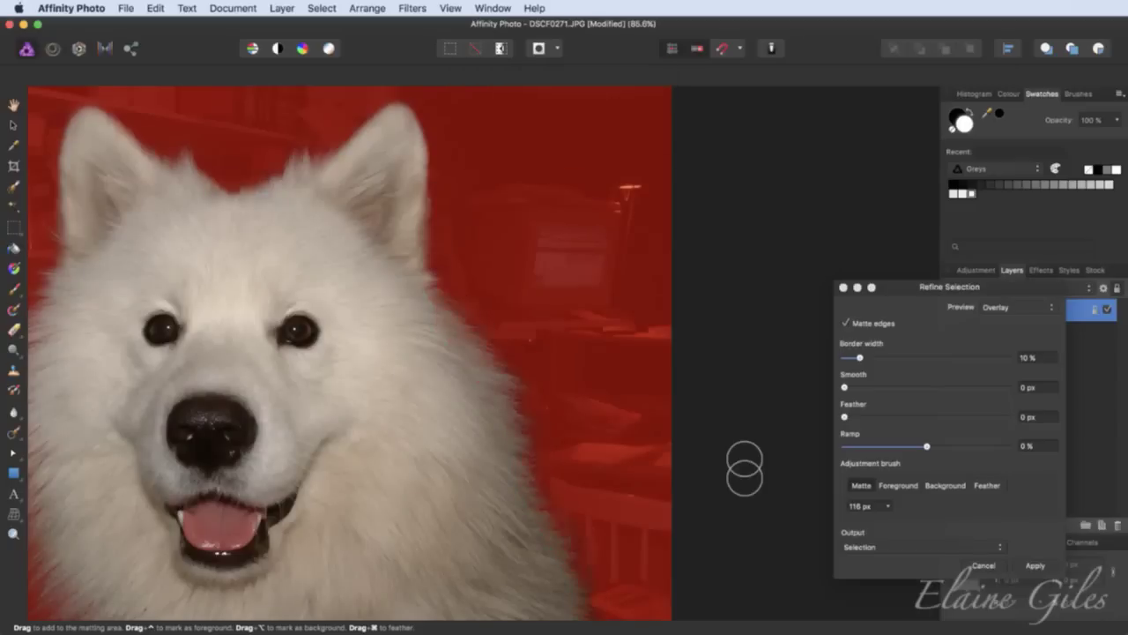
{"action": "scroll", "coordinate": [739, 468], "scroll_direction": "down", "scroll_amount": 5}
{"action": "mouse_move", "coordinate": [650, 459]}
{"action": "left_mouse_down"}
{"action": "mouse_move", "coordinate": [581, 424]}
{"action": "mouse_move", "coordinate": [636, 522]}
{"action": "mouse_move", "coordinate": [581, 483]}
{"action": "mouse_move", "coordinate": [623, 495]}
{"action": "mouse_move", "coordinate": [654, 521]}
{"action": "mouse_move", "coordinate": [612, 482]}
{"action": "mouse_move", "coordinate": [666, 508]}
{"action": "mouse_move", "coordinate": [696, 503]}
{"action": "left_mouse_up"}
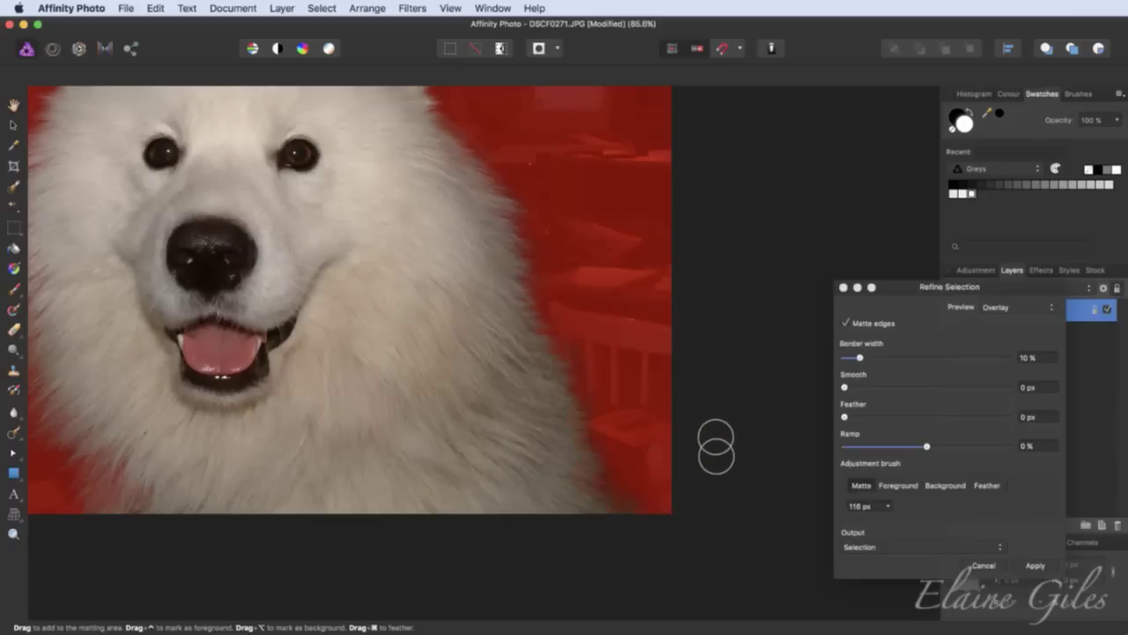
- Check the refined fur edges of the whole dog in the Black matte, White matte, Black and white and Transparent previews, ending on Overlay
{"action": "scroll", "coordinate": [717, 448], "scroll_direction": "up", "scroll_amount": 5}
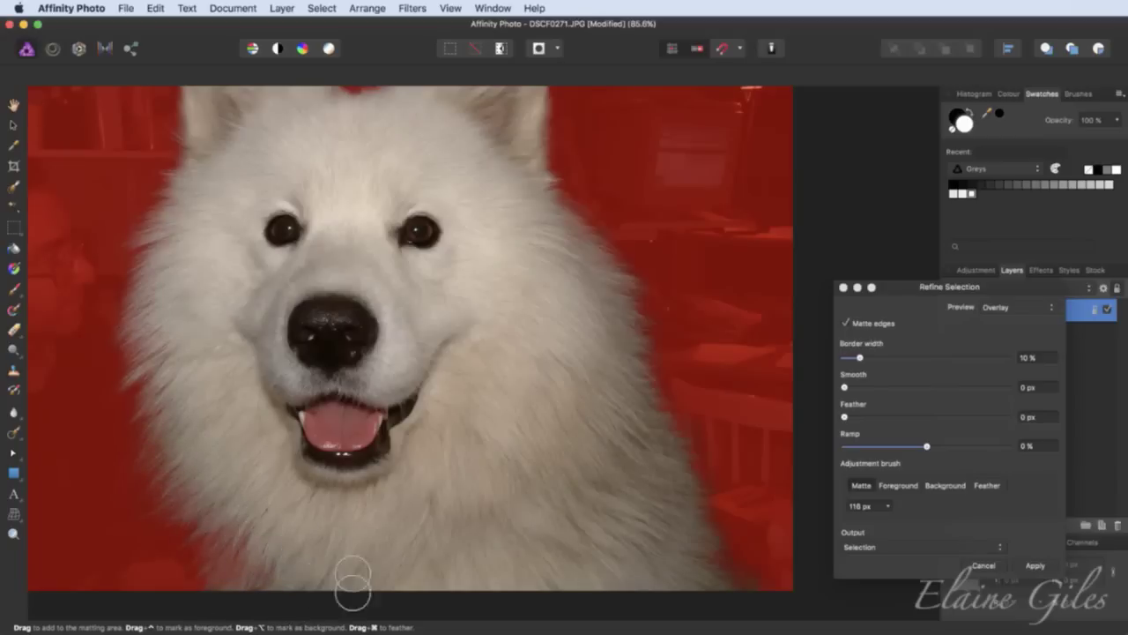
{"action": "left_click", "coordinate": [1021, 307]}
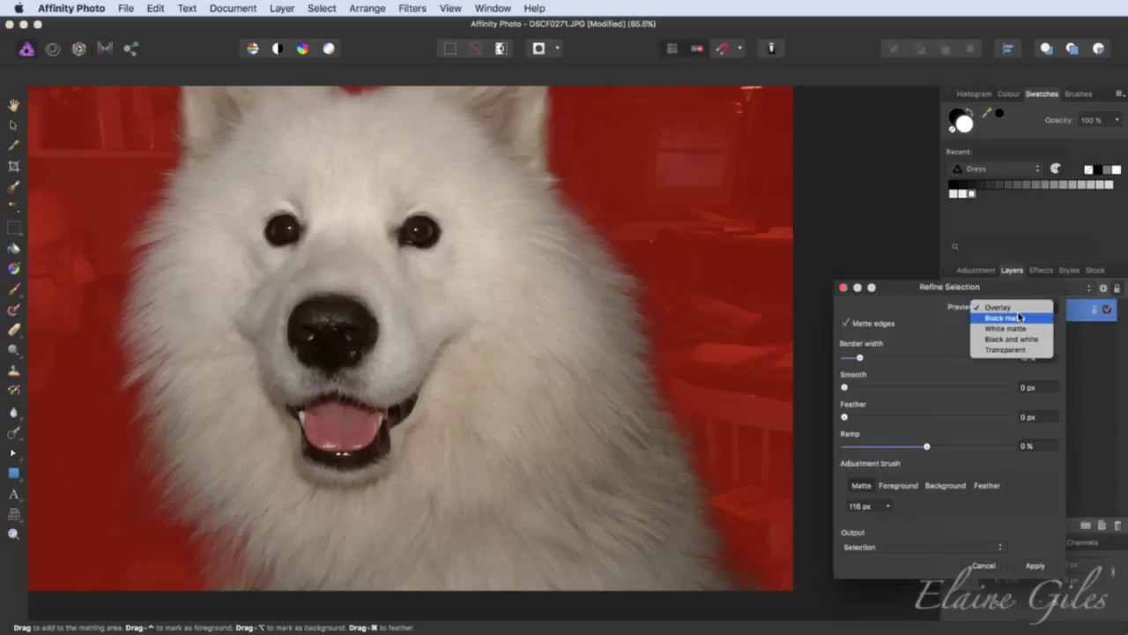
{"action": "left_click", "coordinate": [1005, 318]}
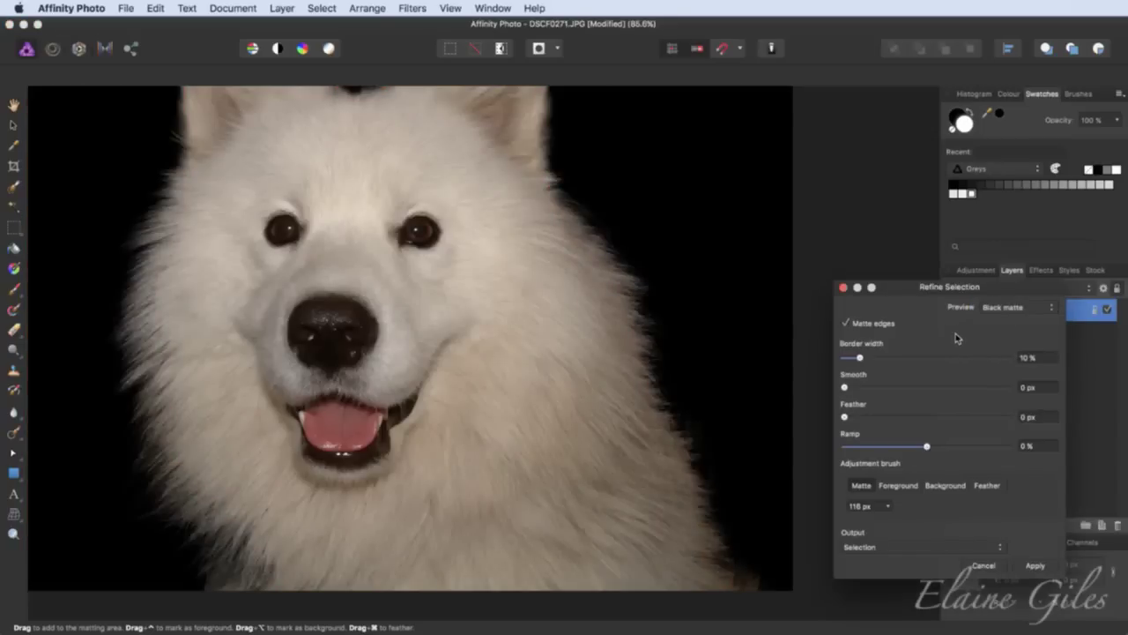
{"action": "key", "text": "super+0"}
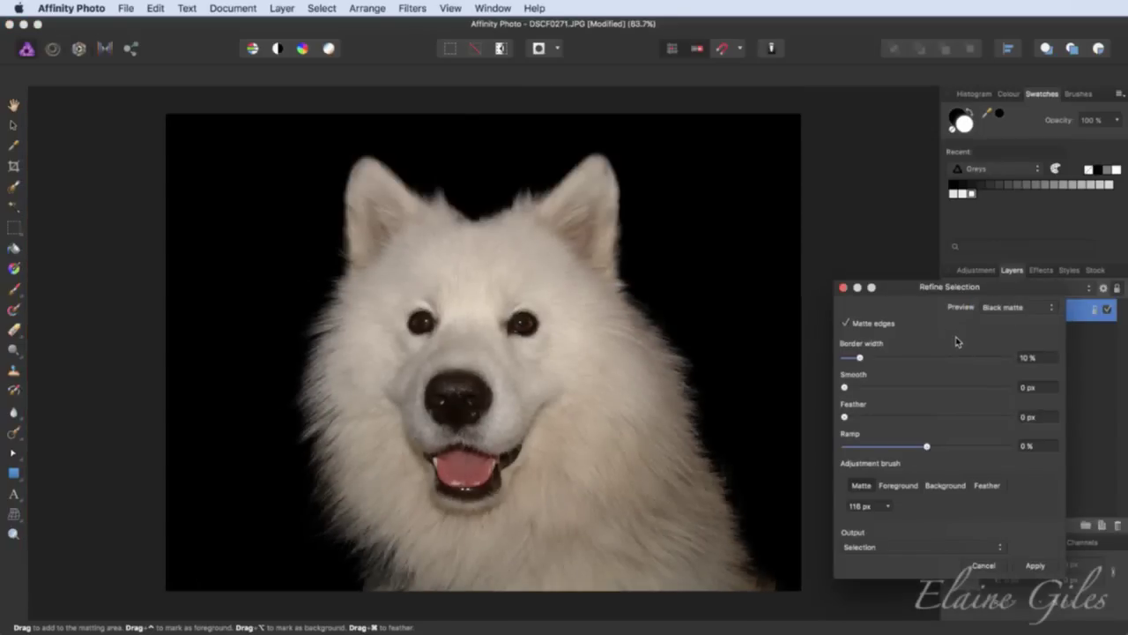
{"action": "left_click", "coordinate": [1023, 307]}
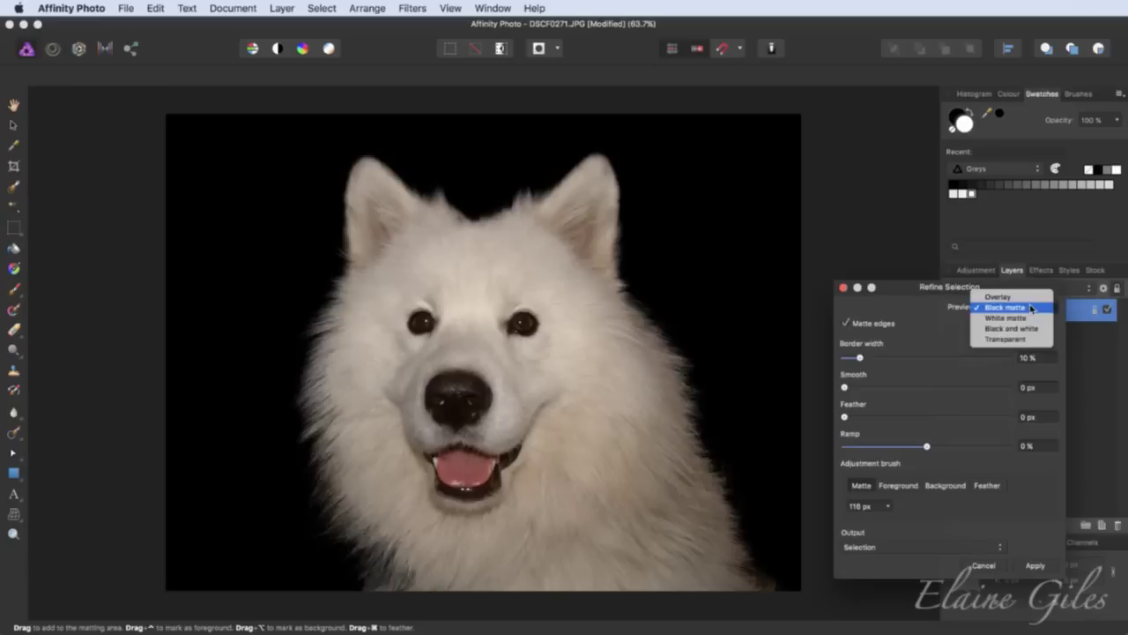
{"action": "left_click", "coordinate": [1027, 316]}
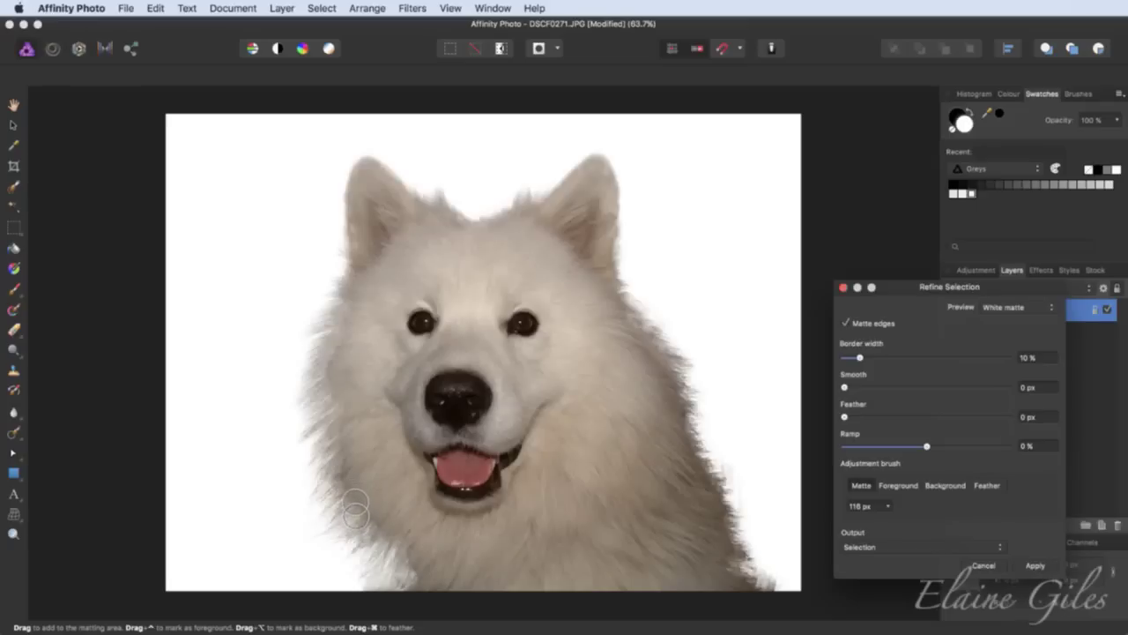
{"action": "left_click", "coordinate": [1010, 309]}
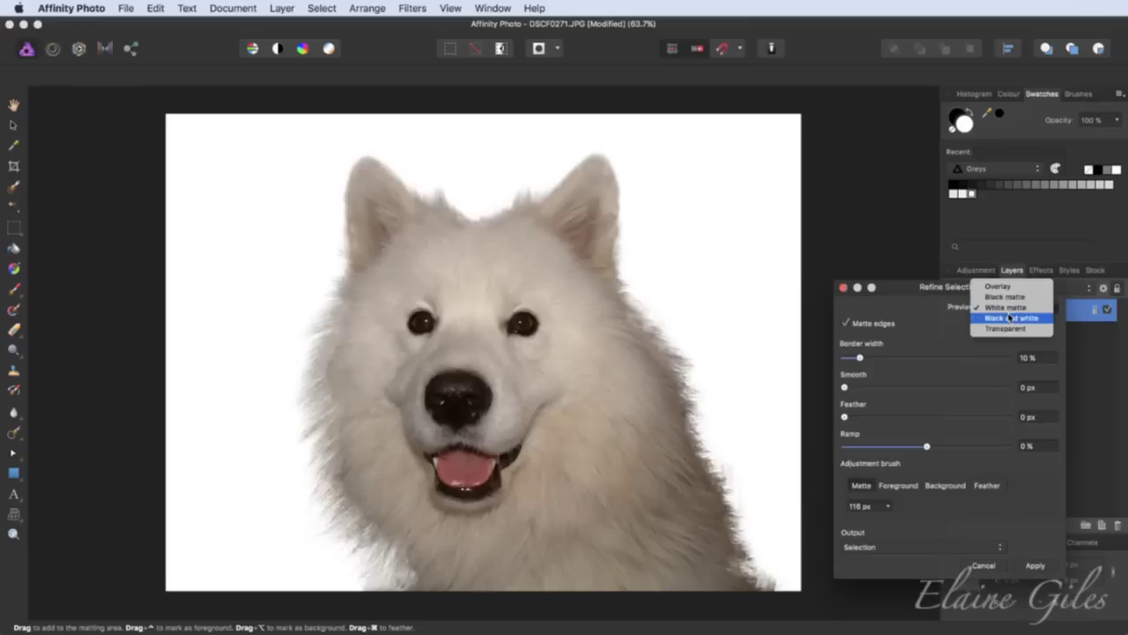
{"action": "left_click", "coordinate": [1010, 318]}
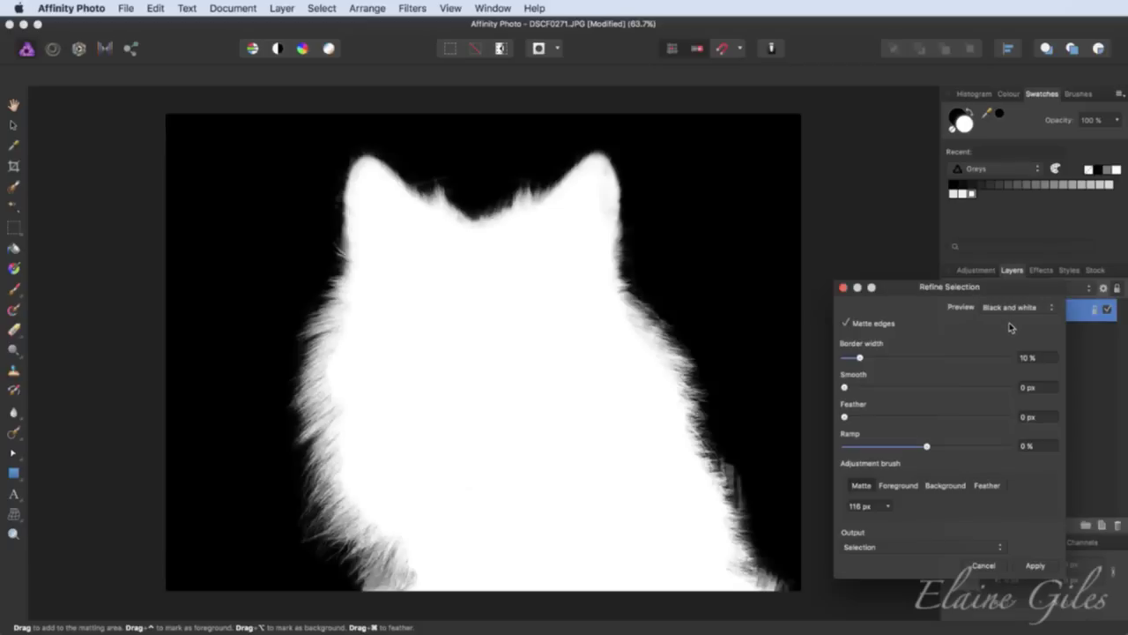
{"action": "left_click", "coordinate": [1007, 308]}
{"action": "left_click", "coordinate": [1007, 318]}
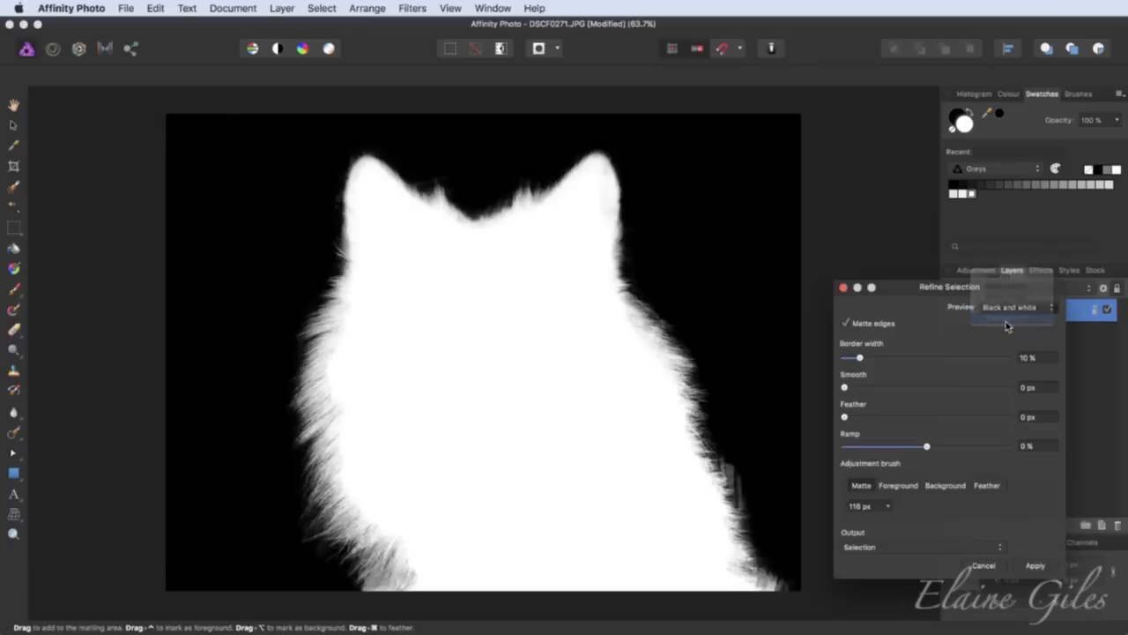
{"action": "left_click", "coordinate": [1005, 315]}
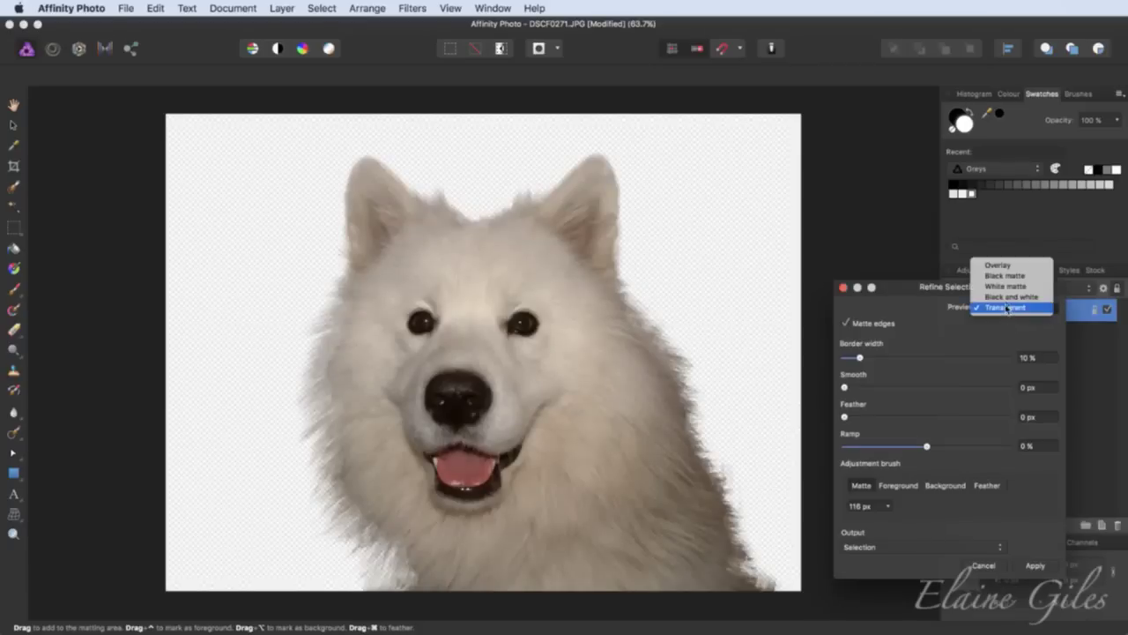
{"action": "left_click", "coordinate": [1007, 266]}
- Output the refined dog selection as a new layer with mask and apply the refinement
{"action": "left_click", "coordinate": [884, 547]}
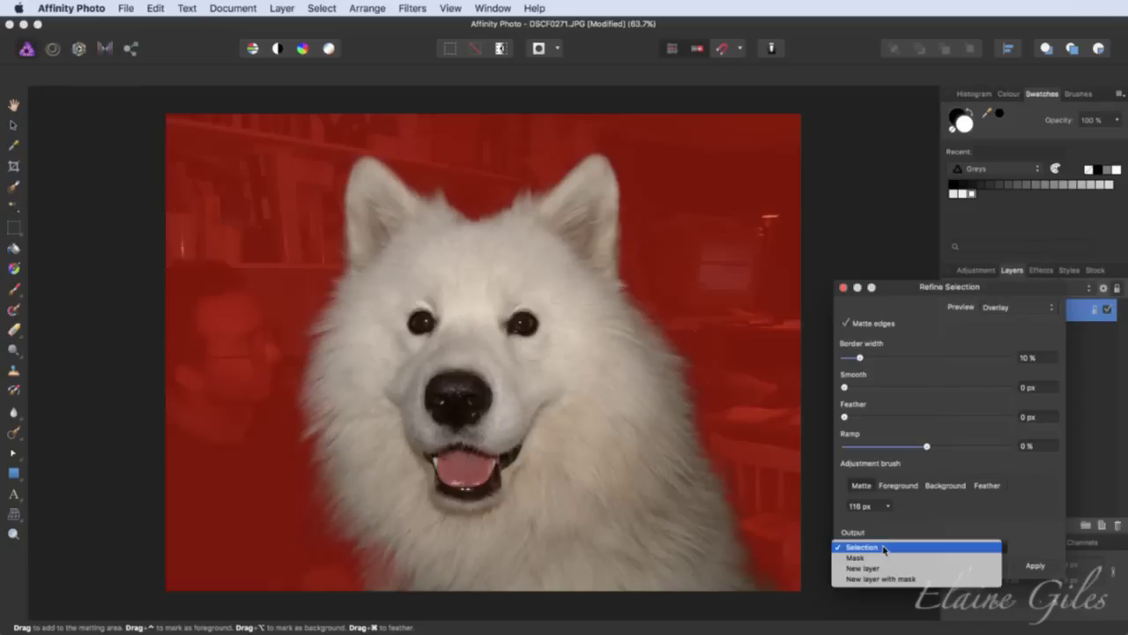
{"action": "left_click", "coordinate": [880, 579]}
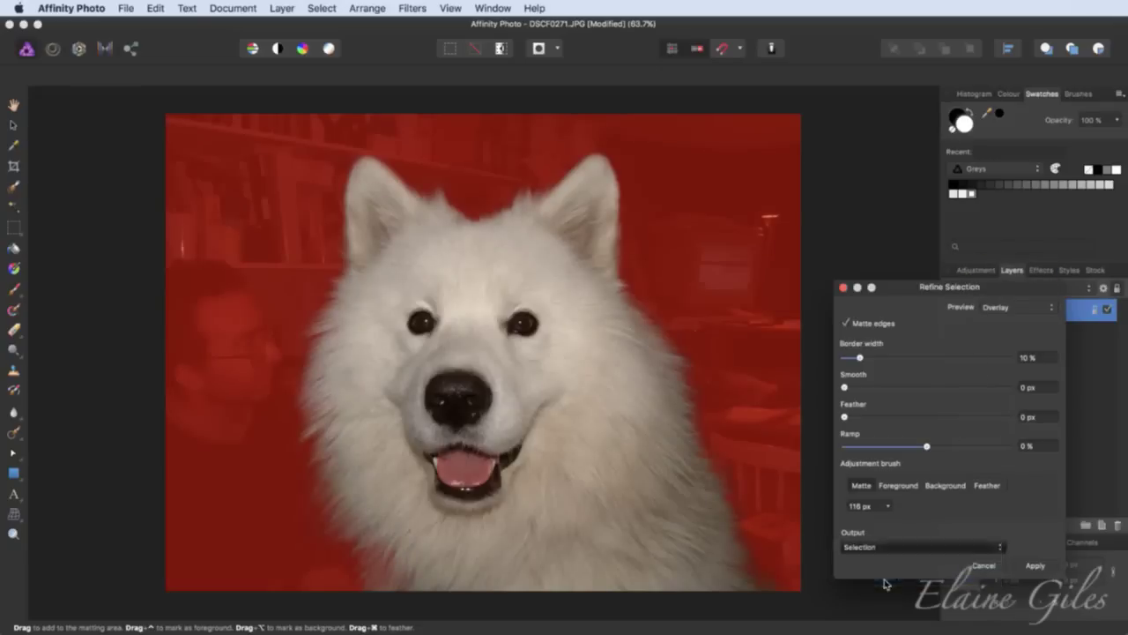
{"action": "left_click", "coordinate": [1036, 566]}
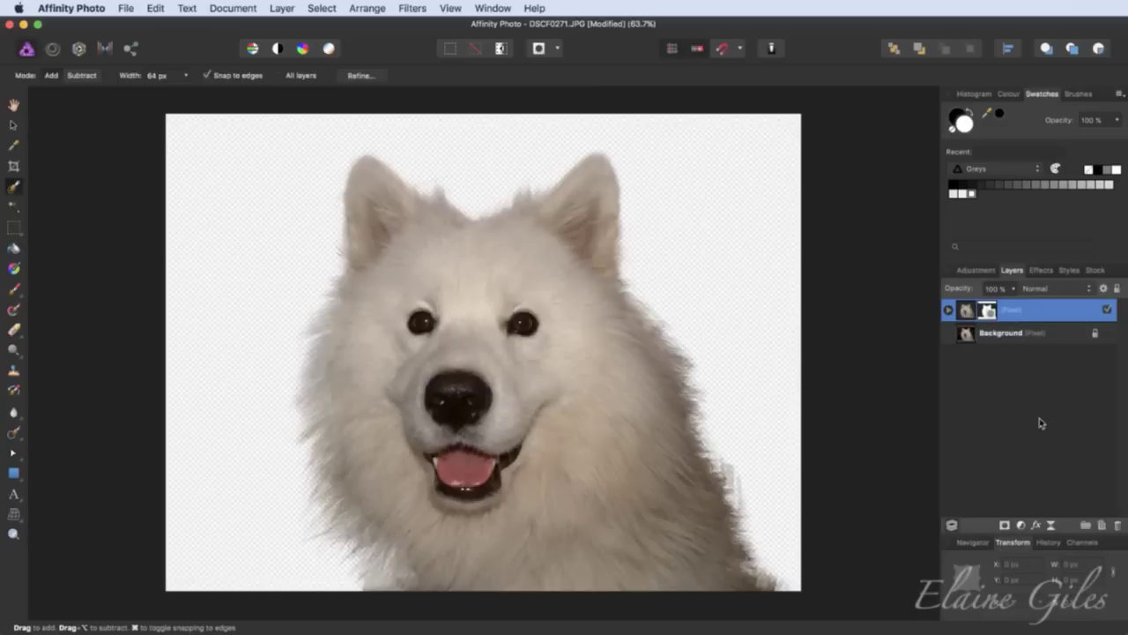
- Duplicate the Background layer and make the copy visible beneath the masked dog layer
{"action": "left_click", "coordinate": [1055, 336]}
{"action": "key", "text": "super+j"}
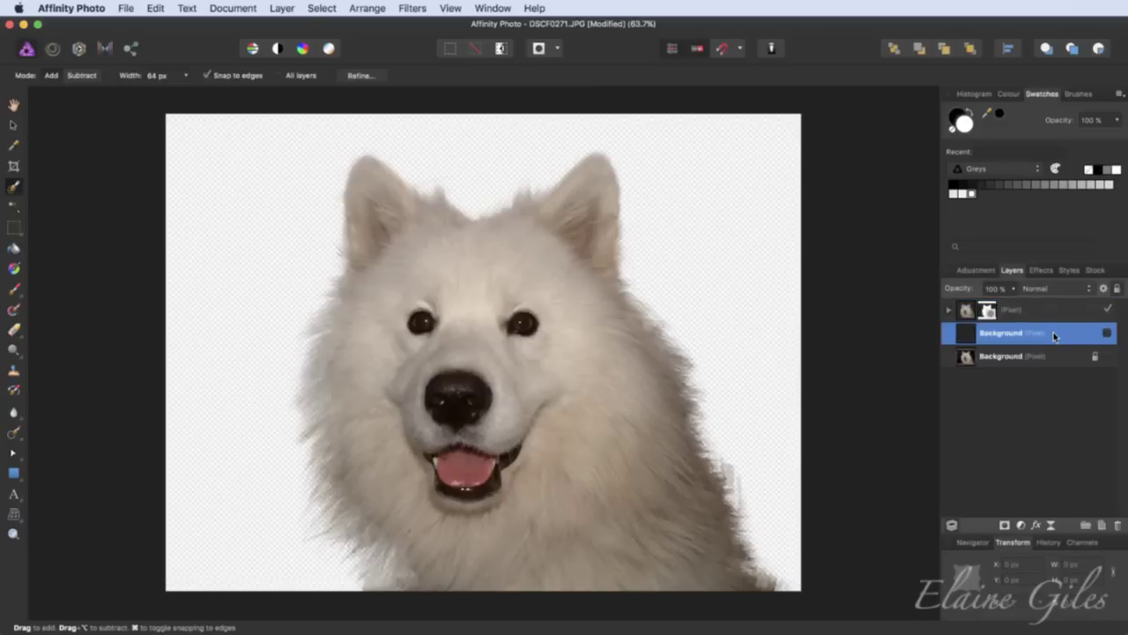
{"action": "left_click", "coordinate": [1108, 333]}
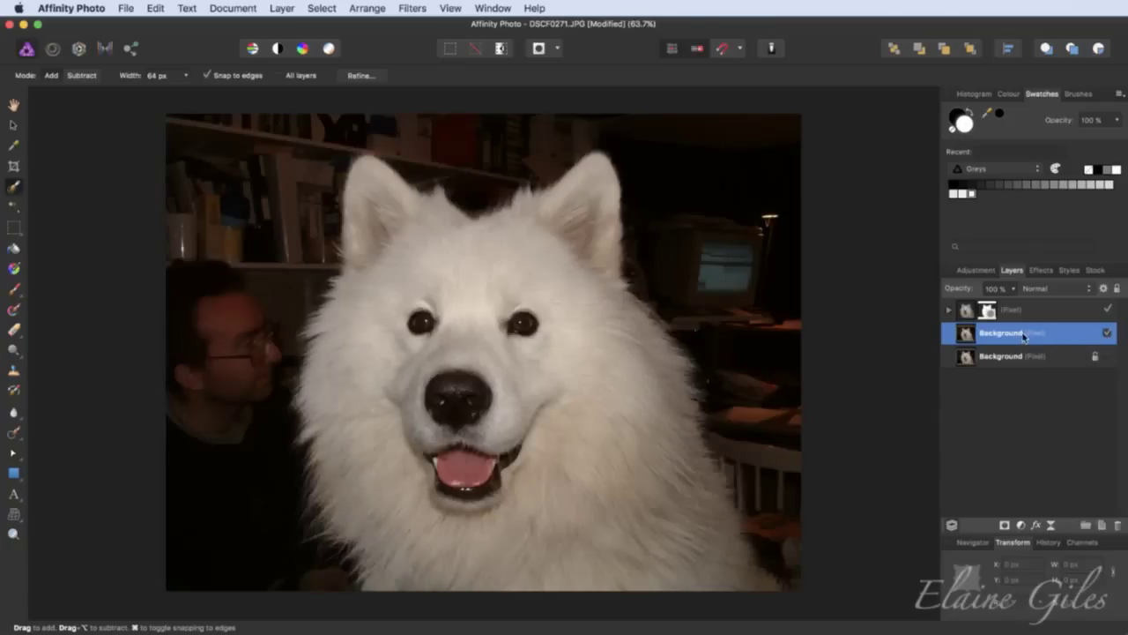
- Enlarge the duplicated background layer proportionally from its upper-right corner to about 2867 px wide, and switch to the Pan tool
{"action": "left_click", "coordinate": [15, 125]}
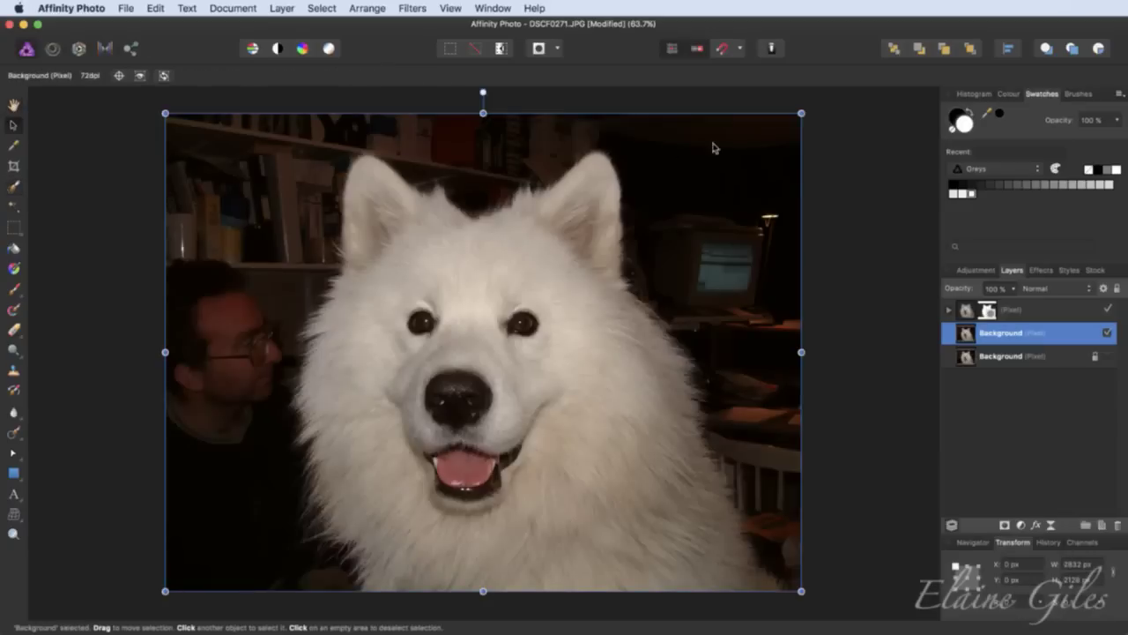
{"action": "left_click_drag", "start_coordinate": [801, 114], "coordinate": [810, 107]}
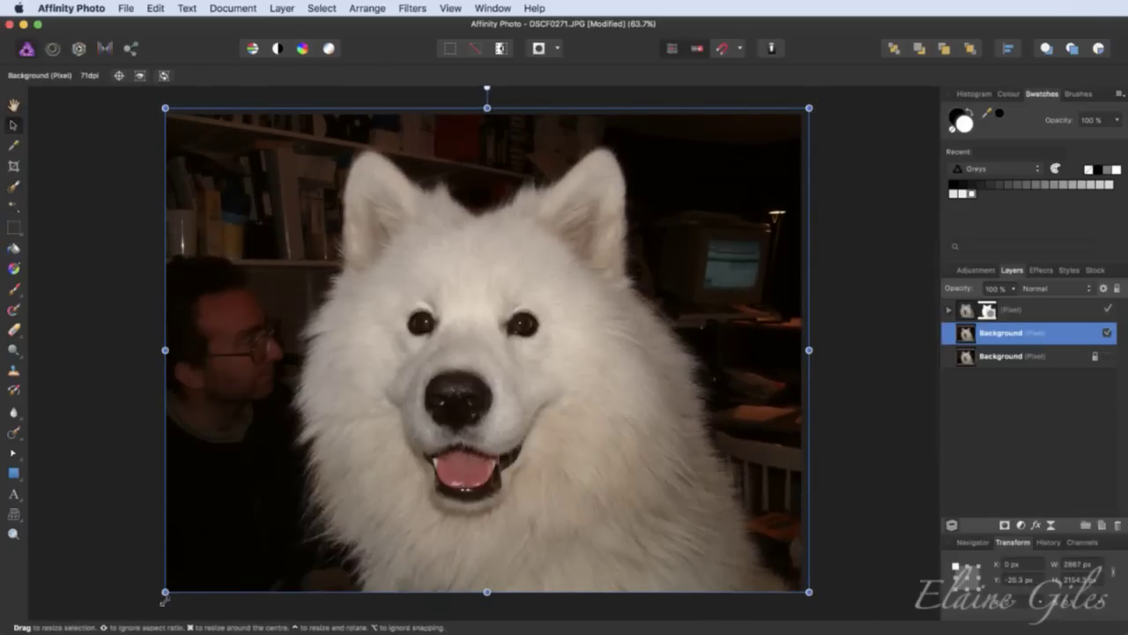
{"action": "left_click_drag", "start_coordinate": [163, 599], "coordinate": [170, 597]}
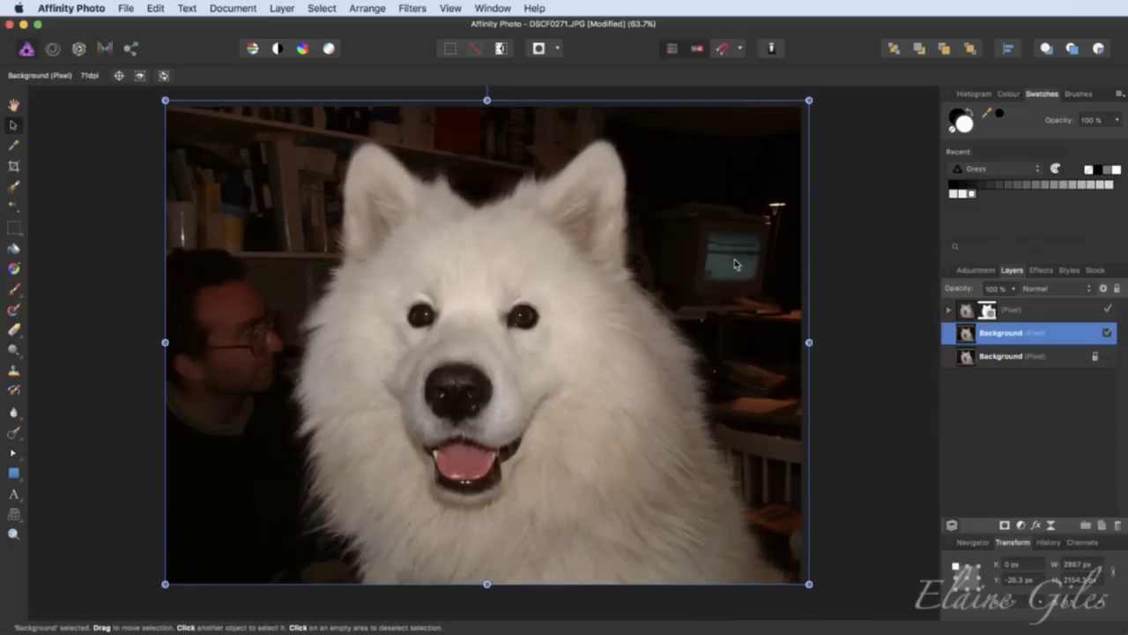
{"action": "left_click", "coordinate": [13, 104]}
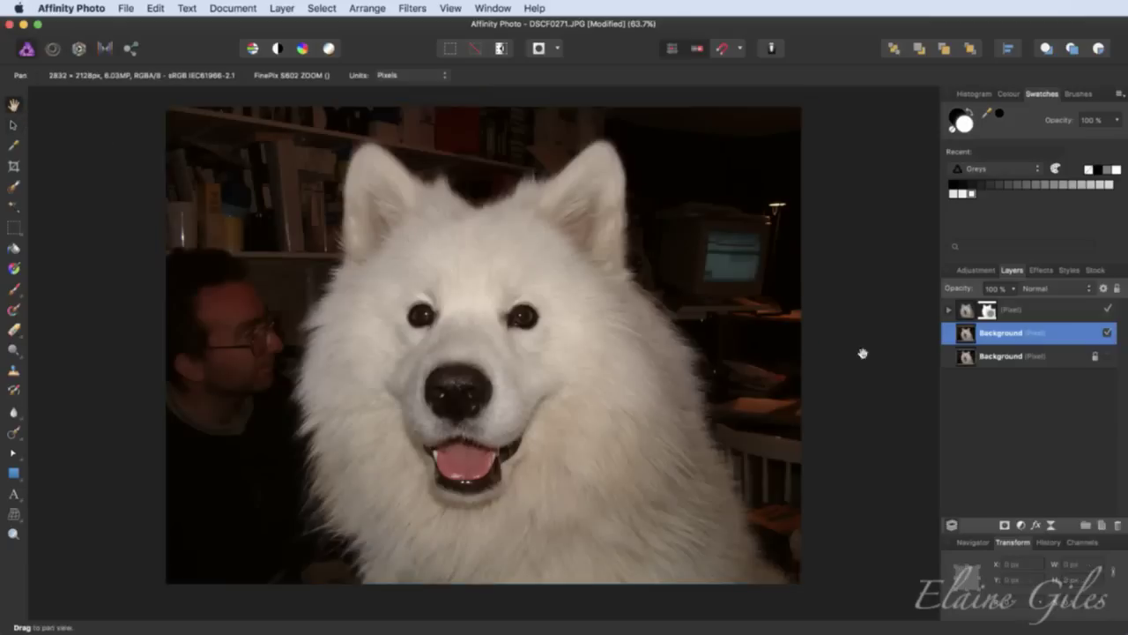
- Add a live Lens Blur filter to the duplicated background layer
{"action": "left_click", "coordinate": [411, 9]}
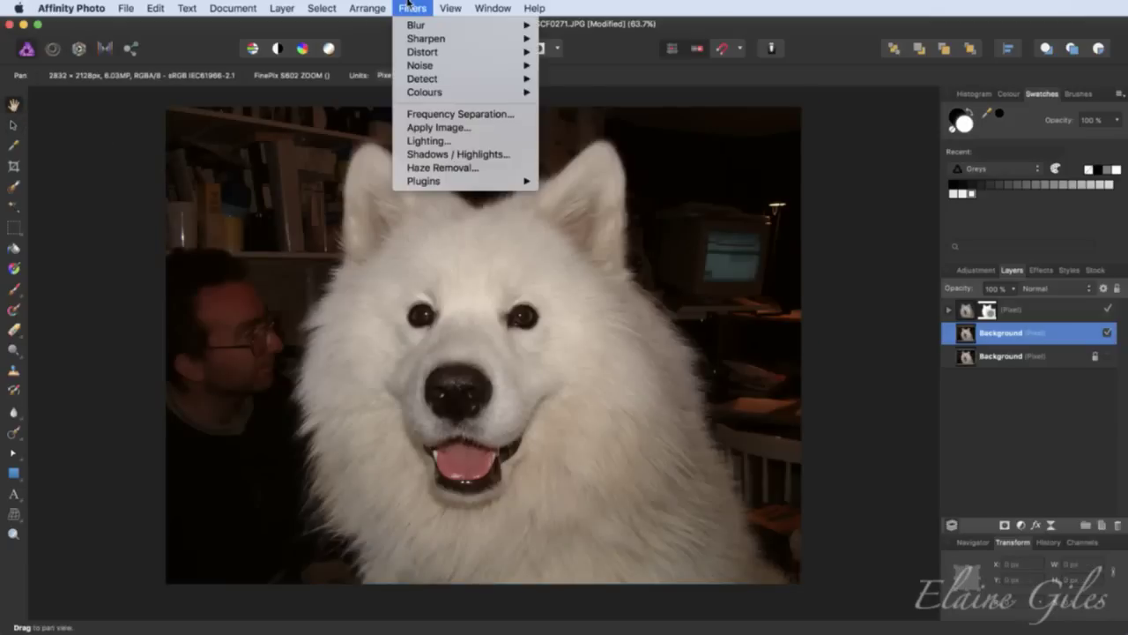
{"action": "mouse_move", "coordinate": [377, 3]}
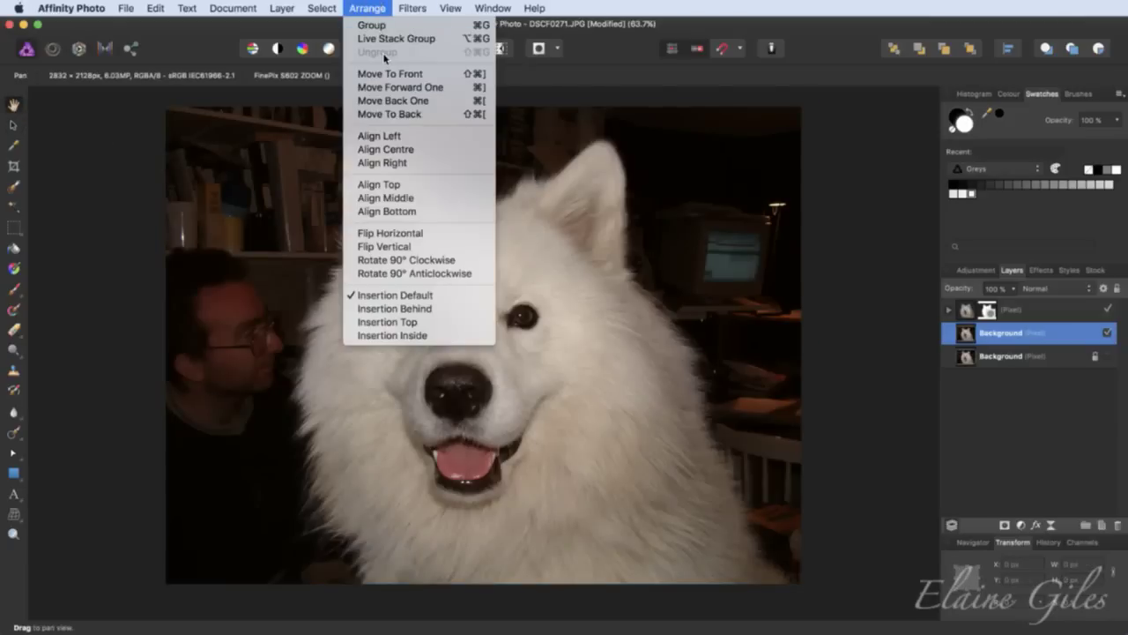
{"action": "mouse_move", "coordinate": [326, 143]}
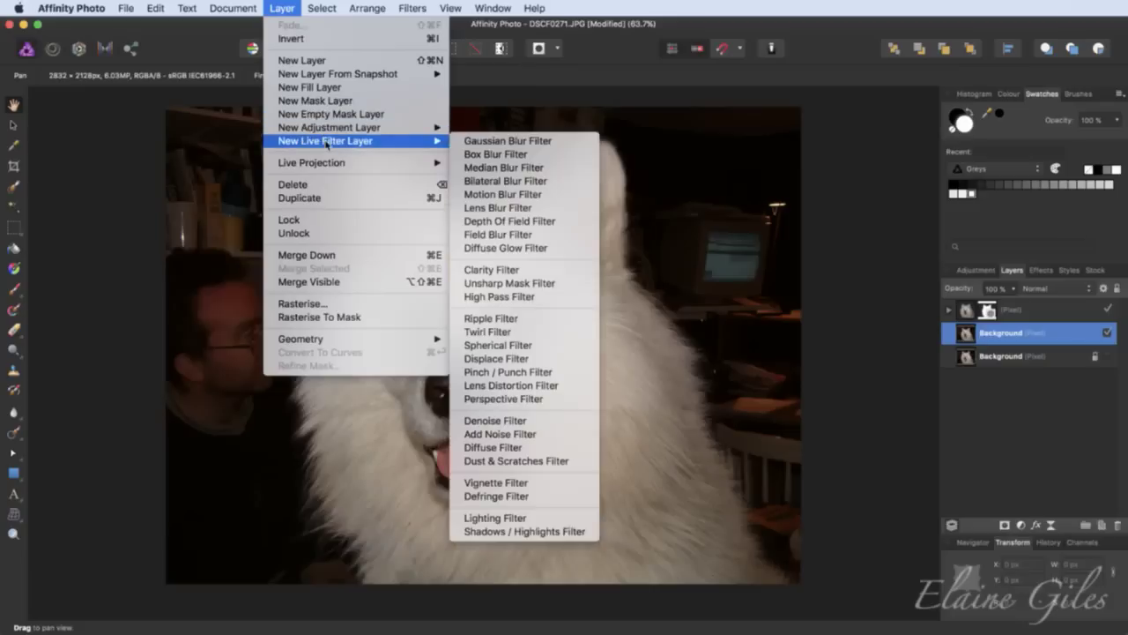
{"action": "left_click", "coordinate": [517, 213]}
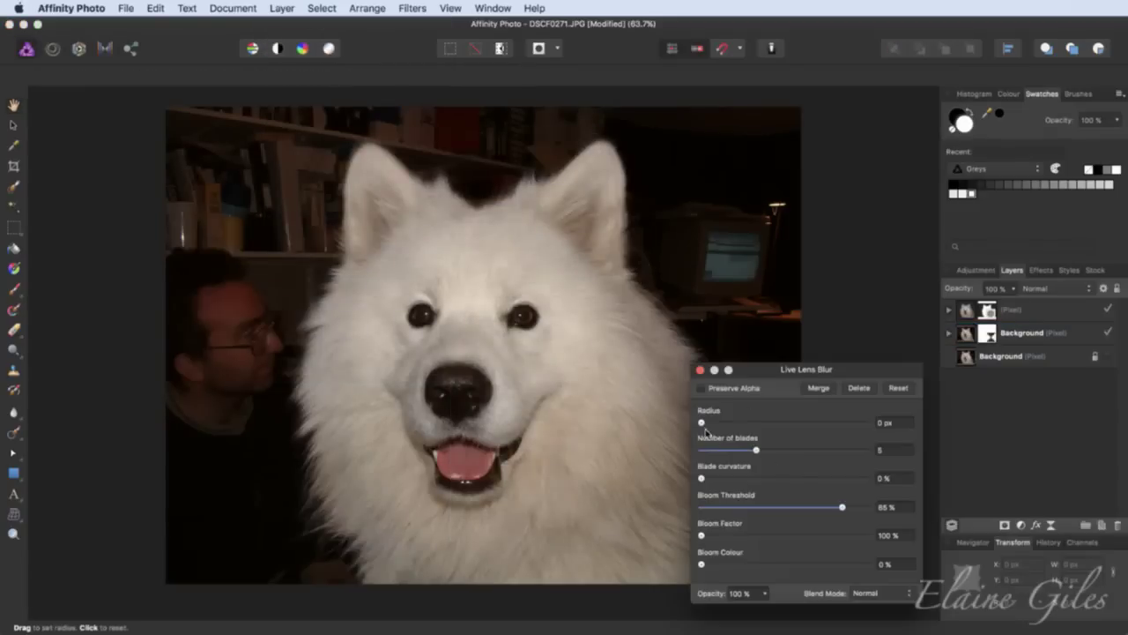
- Set the live Lens Blur radius on the duplicated background to about 5.6 px and close the filter settings
{"action": "left_click_drag", "start_coordinate": [702, 424], "coordinate": [788, 422]}
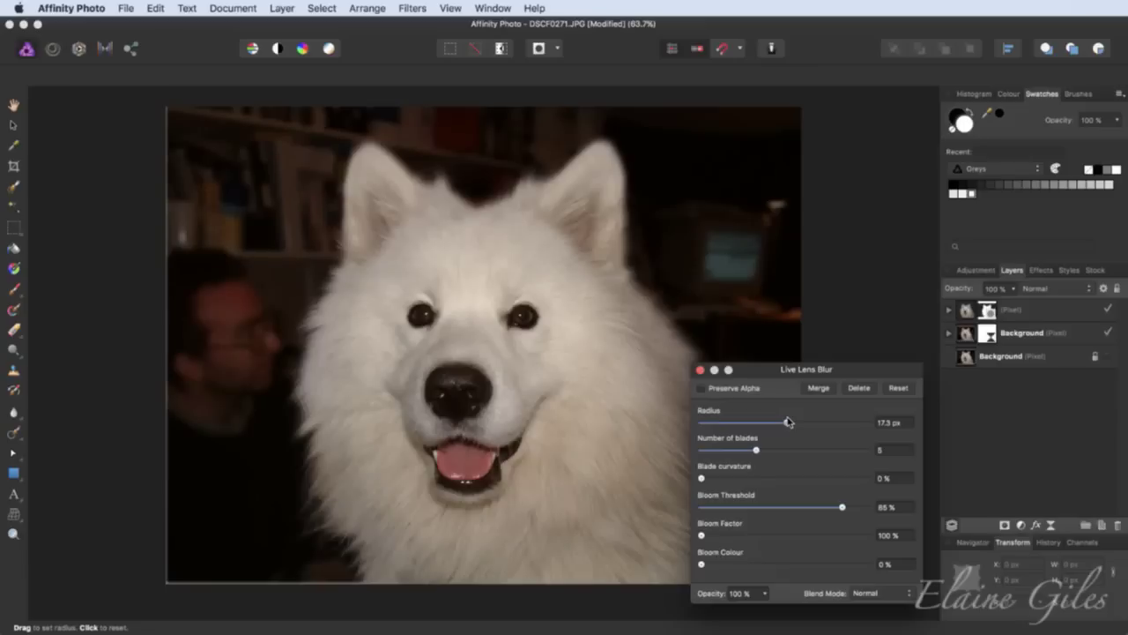
{"action": "left_click_drag", "start_coordinate": [788, 422], "coordinate": [789, 422]}
{"action": "left_click_drag", "start_coordinate": [758, 368], "coordinate": [886, 350]}
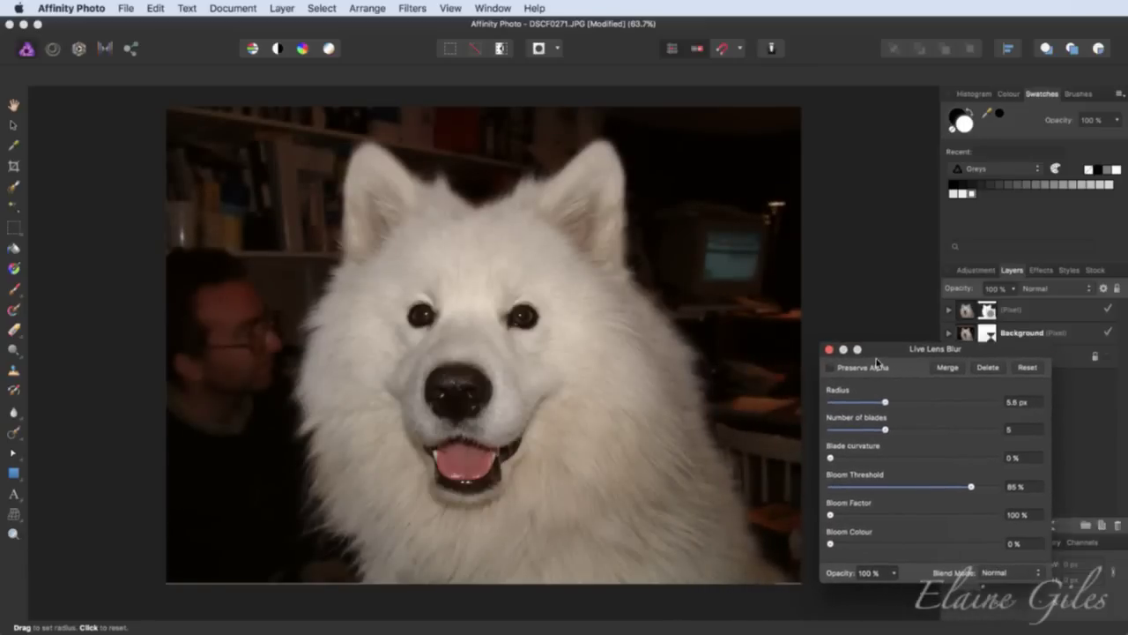
{"action": "left_click", "coordinate": [829, 349]}
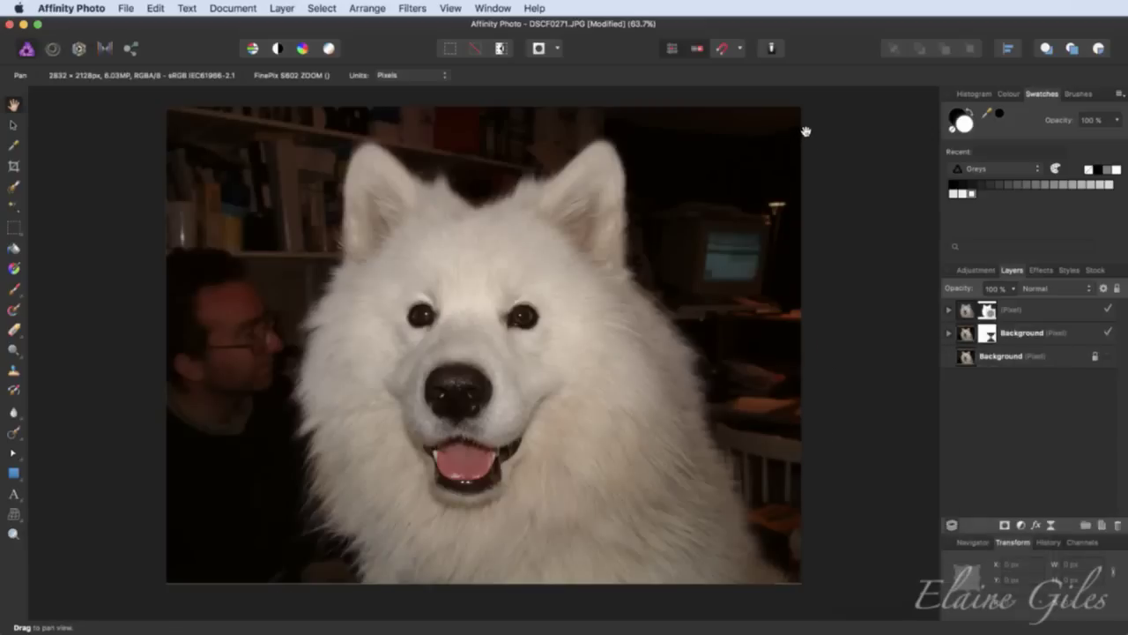
- Examine the picture's upper-right and lower-left edges up close for blur fringing, and switch to the Move tool
{"action": "scroll", "coordinate": [809, 128], "scroll_direction": "up", "scroll_amount": 6}
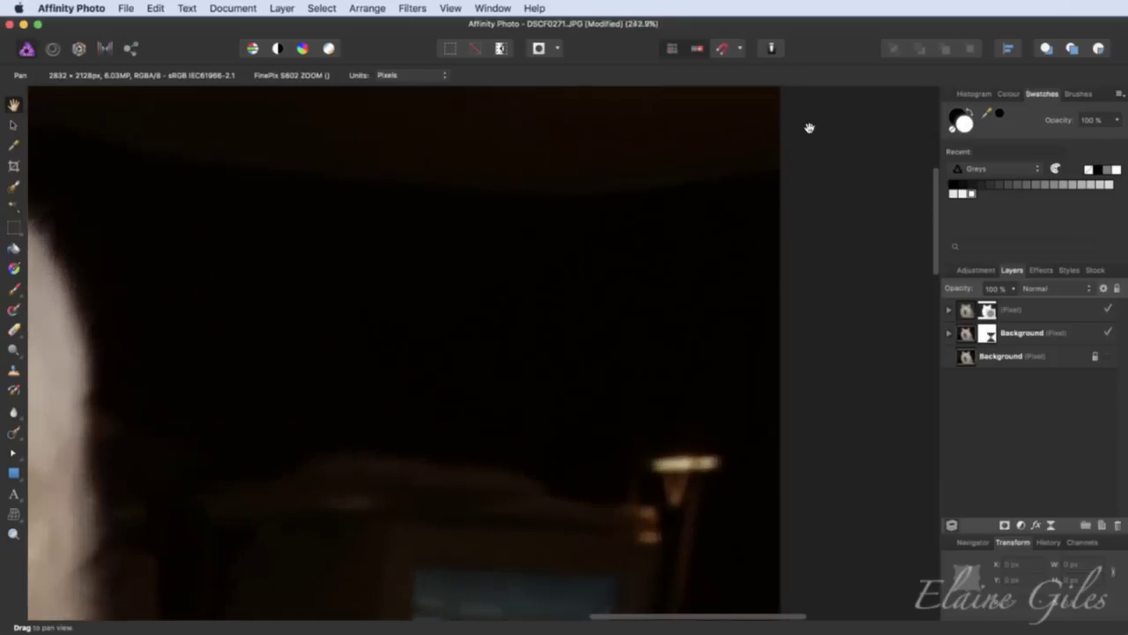
{"action": "scroll", "coordinate": [809, 128], "scroll_direction": "down", "scroll_amount": 6}
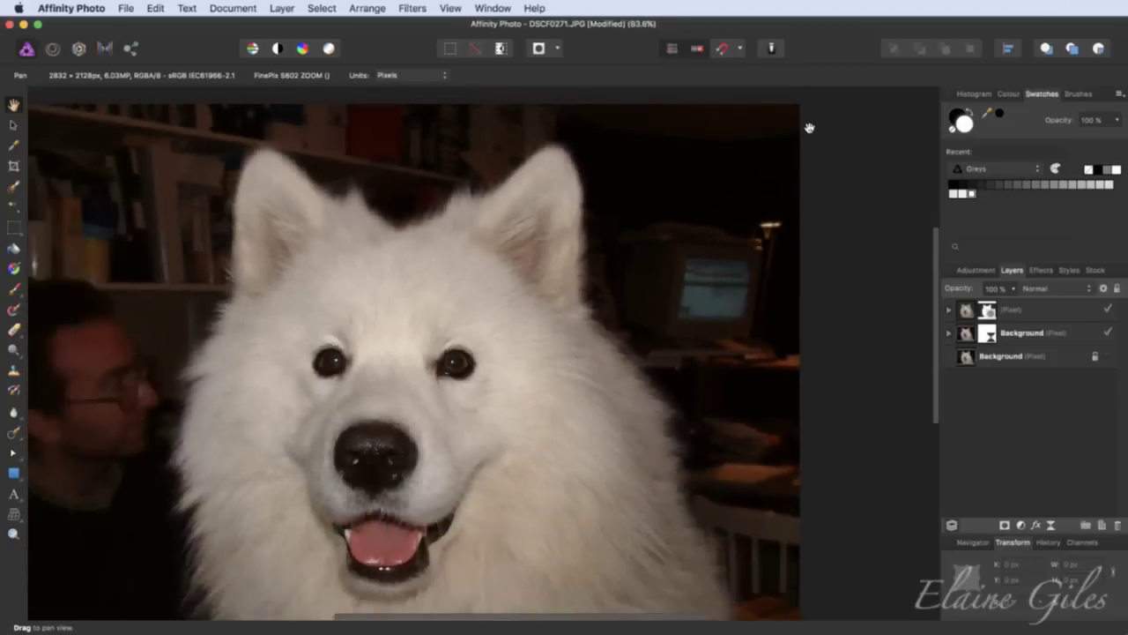
{"action": "scroll", "coordinate": [222, 588], "scroll_direction": "down", "scroll_amount": 1}
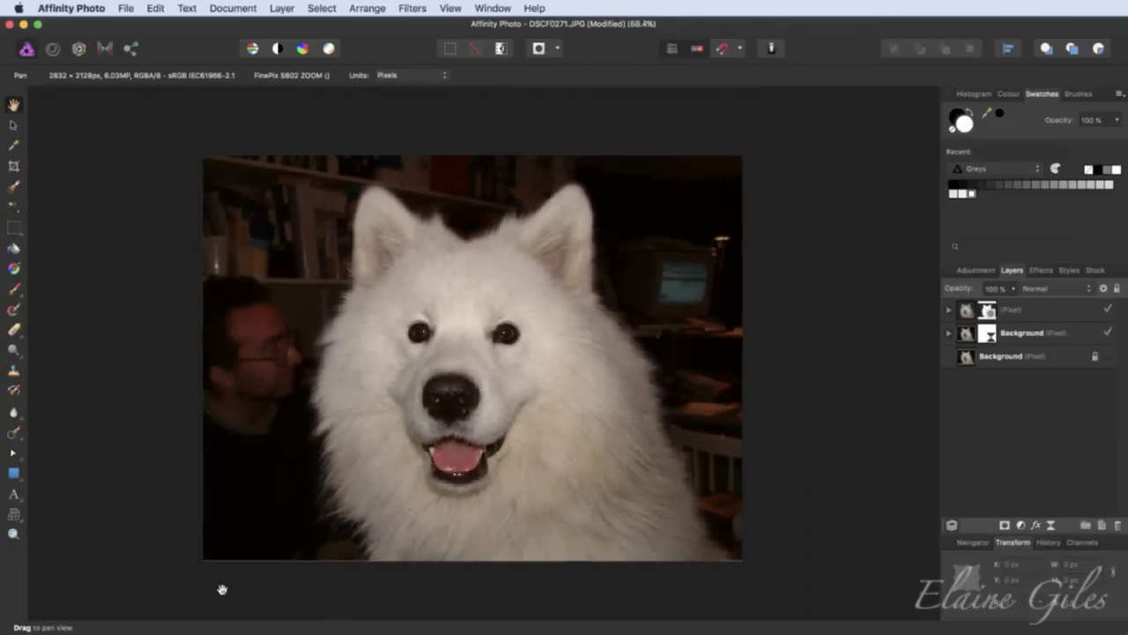
{"action": "scroll", "coordinate": [222, 589], "scroll_direction": "up", "scroll_amount": 3}
{"action": "scroll", "coordinate": [222, 589], "scroll_direction": "up", "scroll_amount": 1}
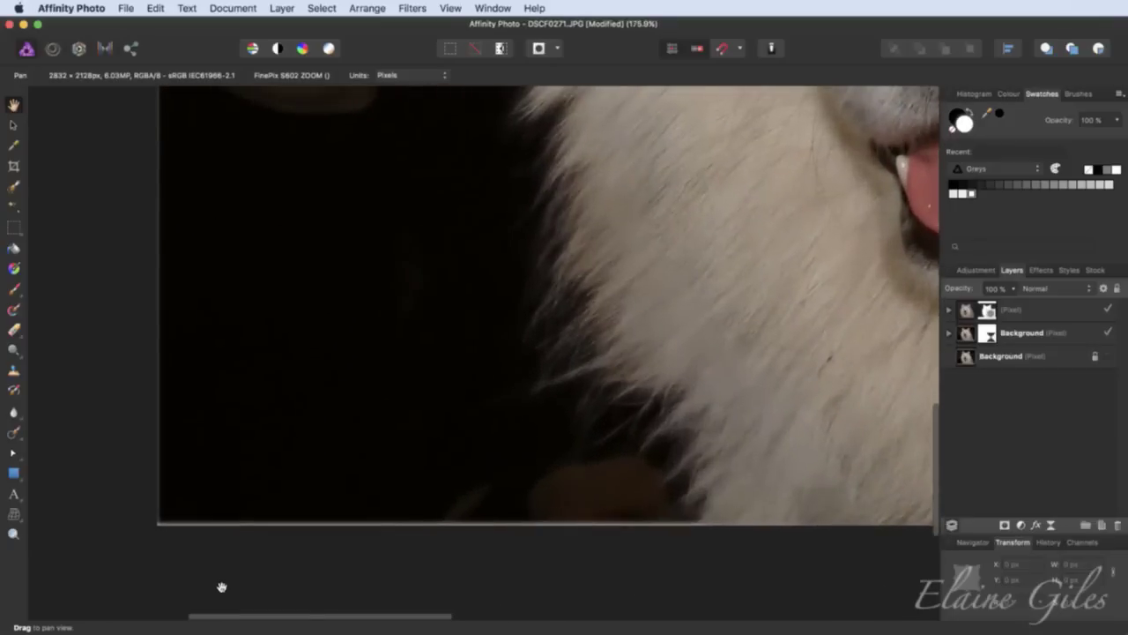
{"action": "scroll", "coordinate": [221, 587], "scroll_direction": "up", "scroll_amount": 2}
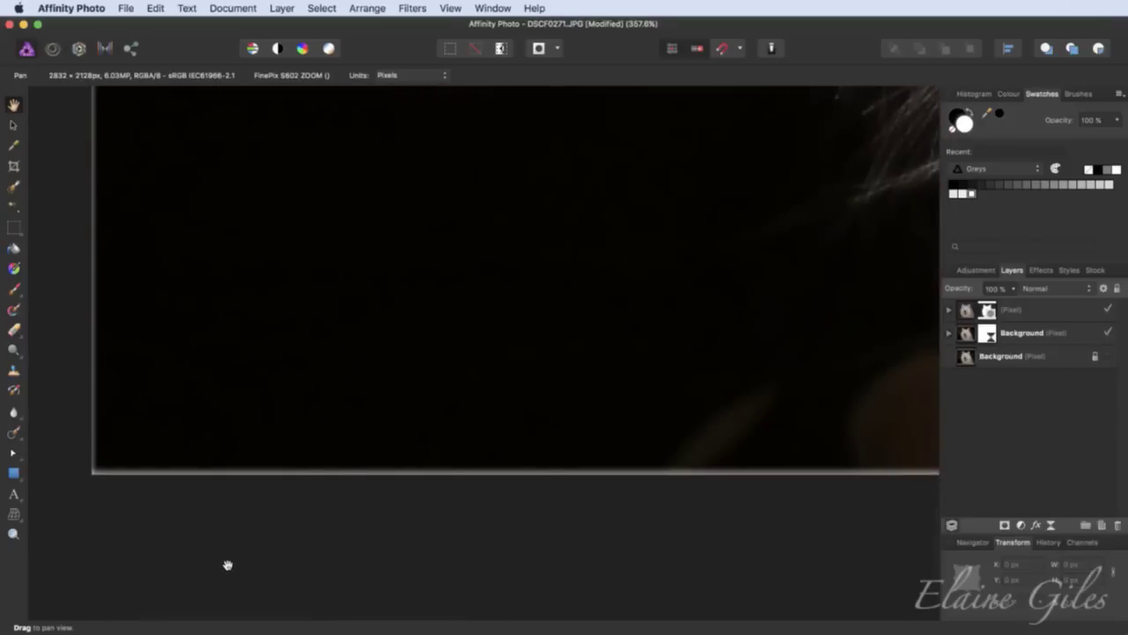
{"action": "key", "text": "super+0"}
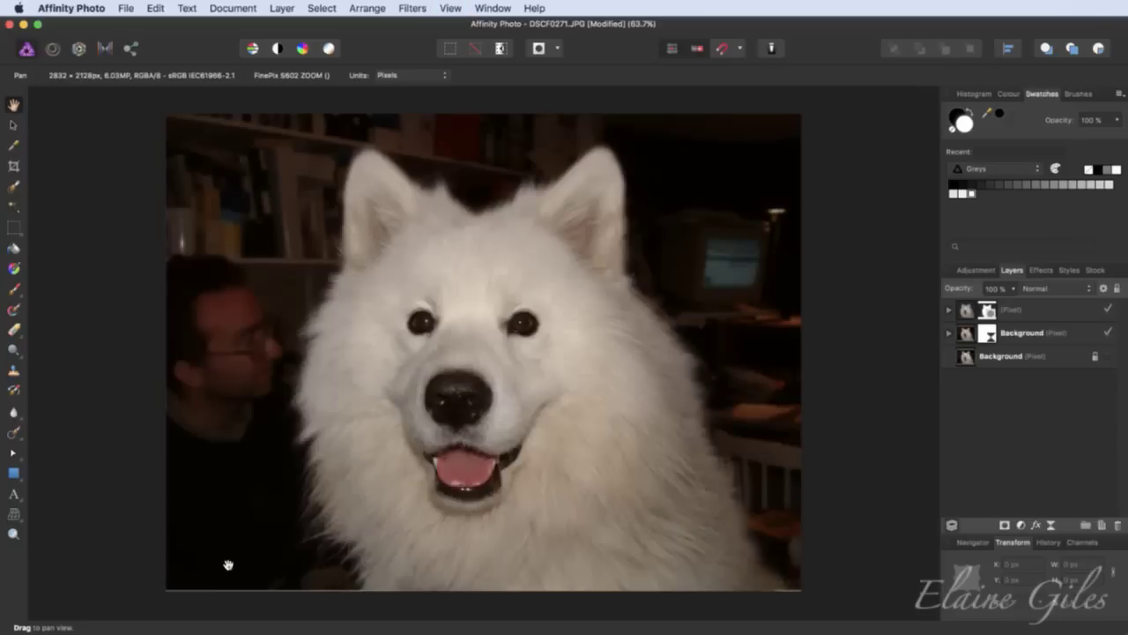
{"action": "left_click", "coordinate": [14, 126]}
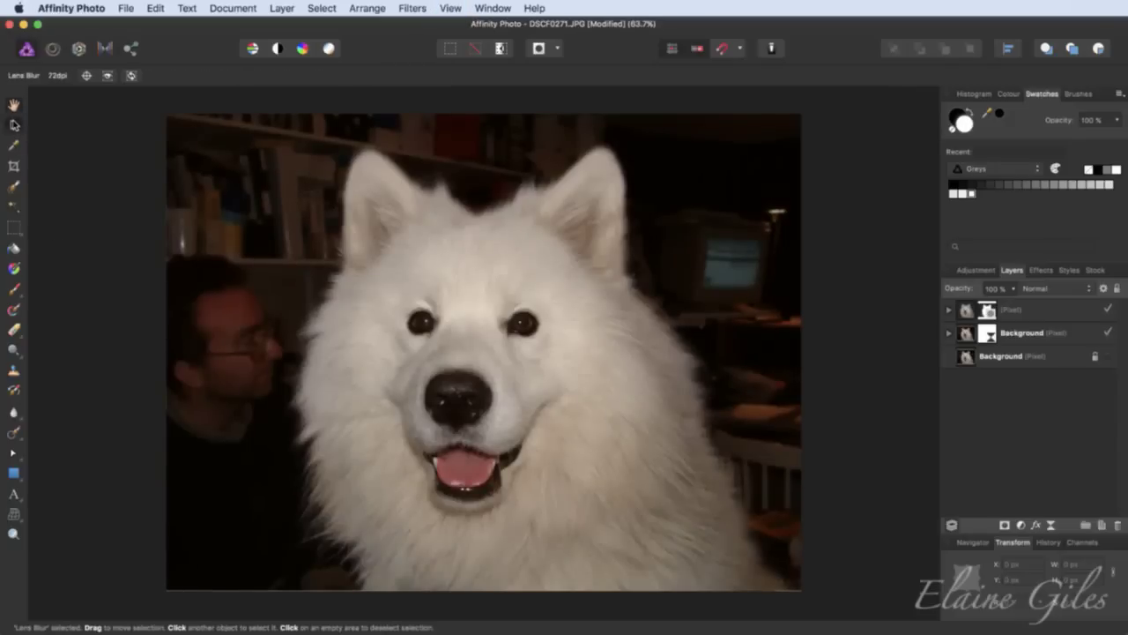
{"action": "left_click", "coordinate": [175, 168]}
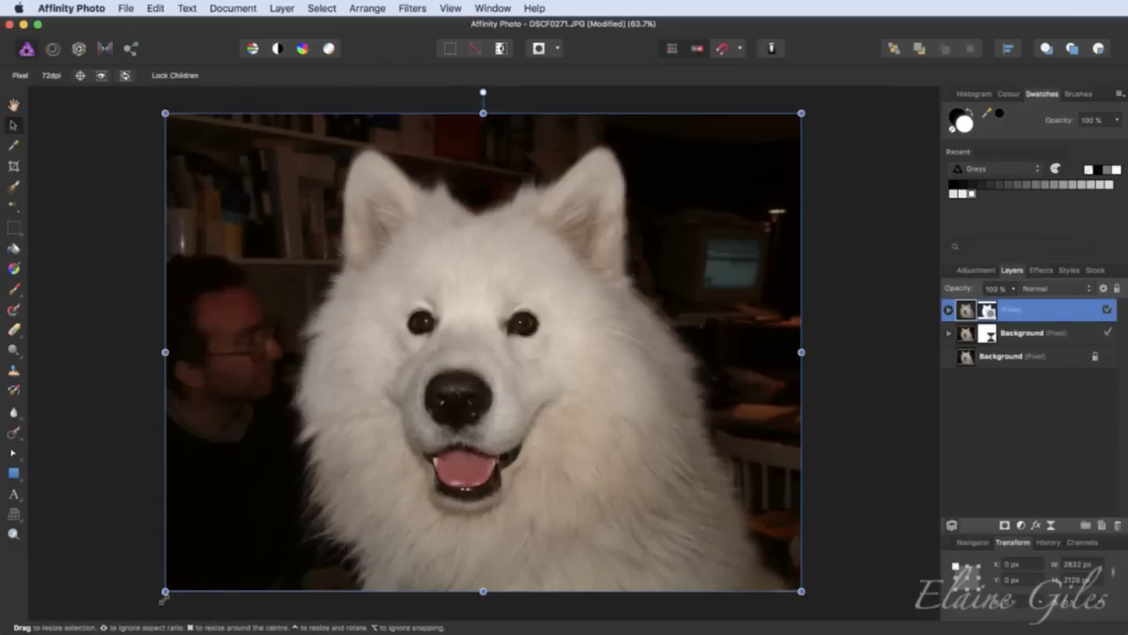
{"action": "left_click_drag", "start_coordinate": [163, 597], "coordinate": [162, 599]}
{"action": "key", "text": "super+z"}
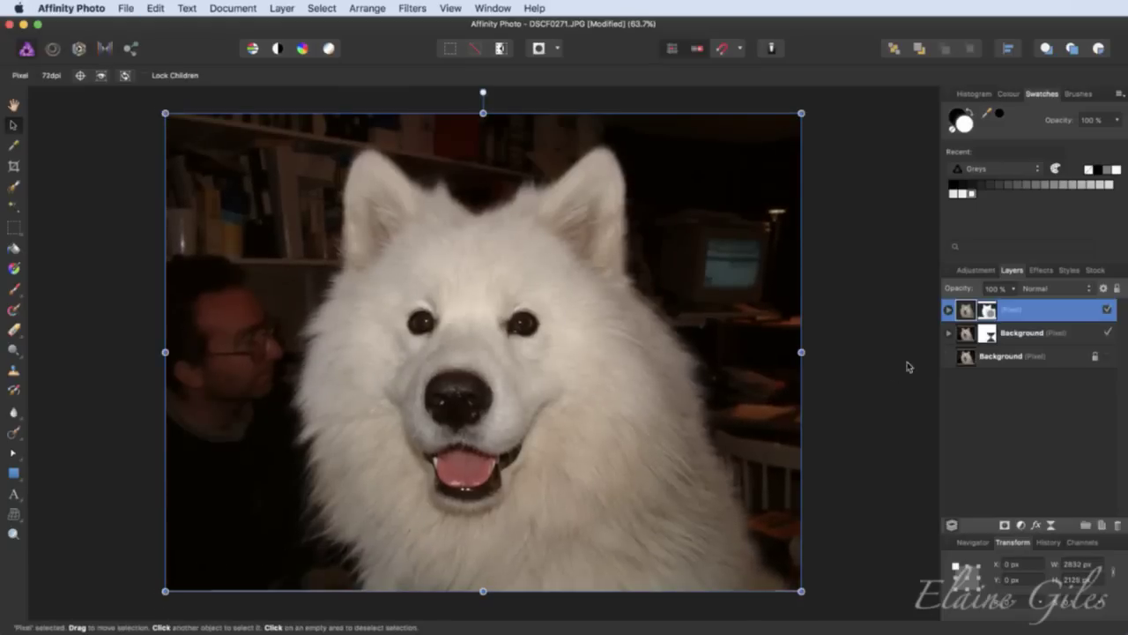
- Enlarge the duplicated background layer proportionally from its lower-left corner to about 2894 px wide, and deselect it
{"action": "left_click", "coordinate": [1016, 364]}
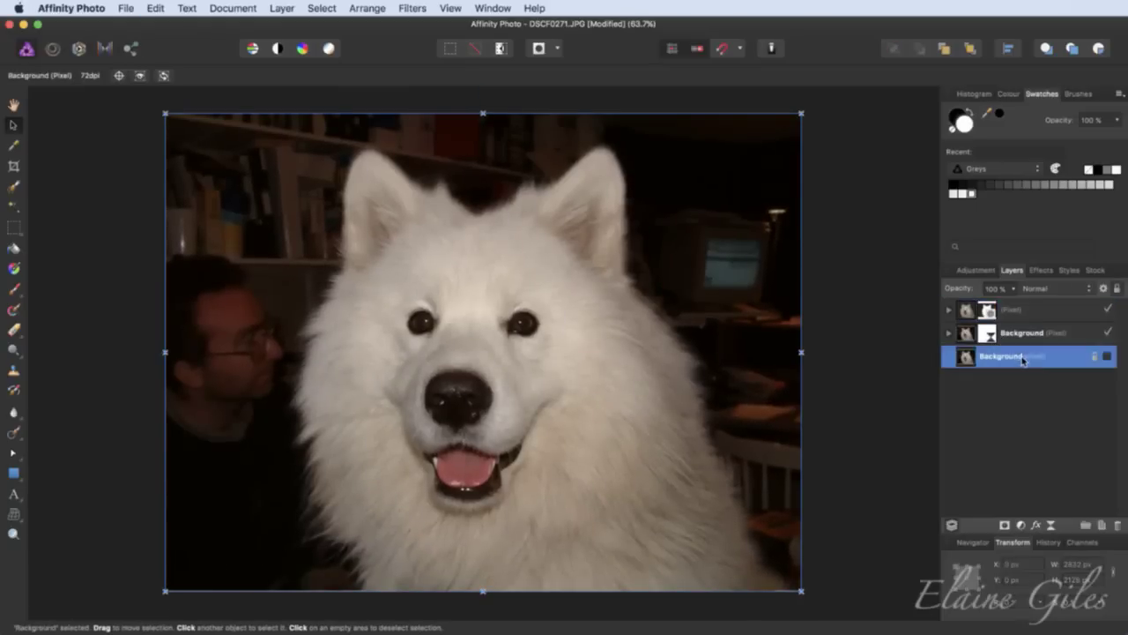
{"action": "left_click", "coordinate": [1051, 333]}
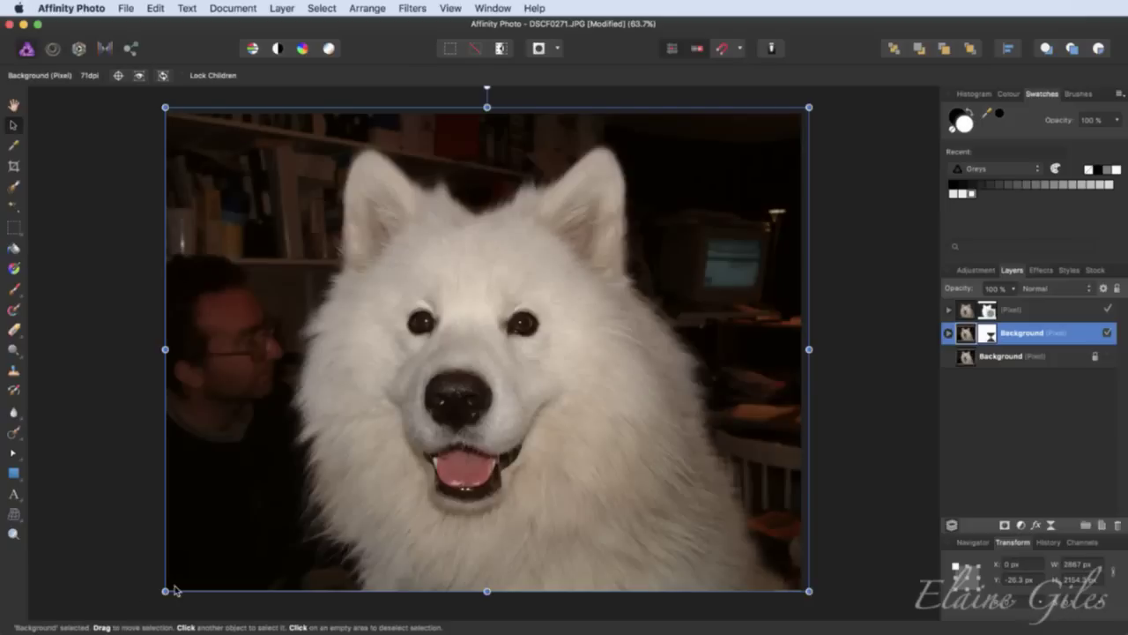
{"action": "left_click_drag", "start_coordinate": [165, 592], "coordinate": [160, 605]}
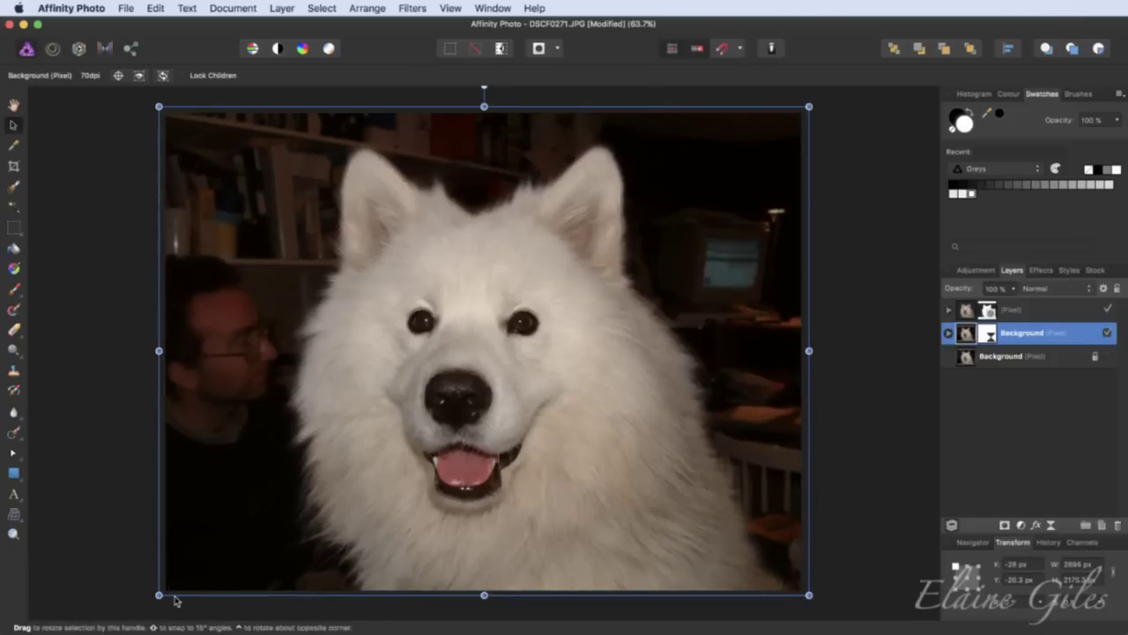
{"action": "left_click", "coordinate": [100, 187]}
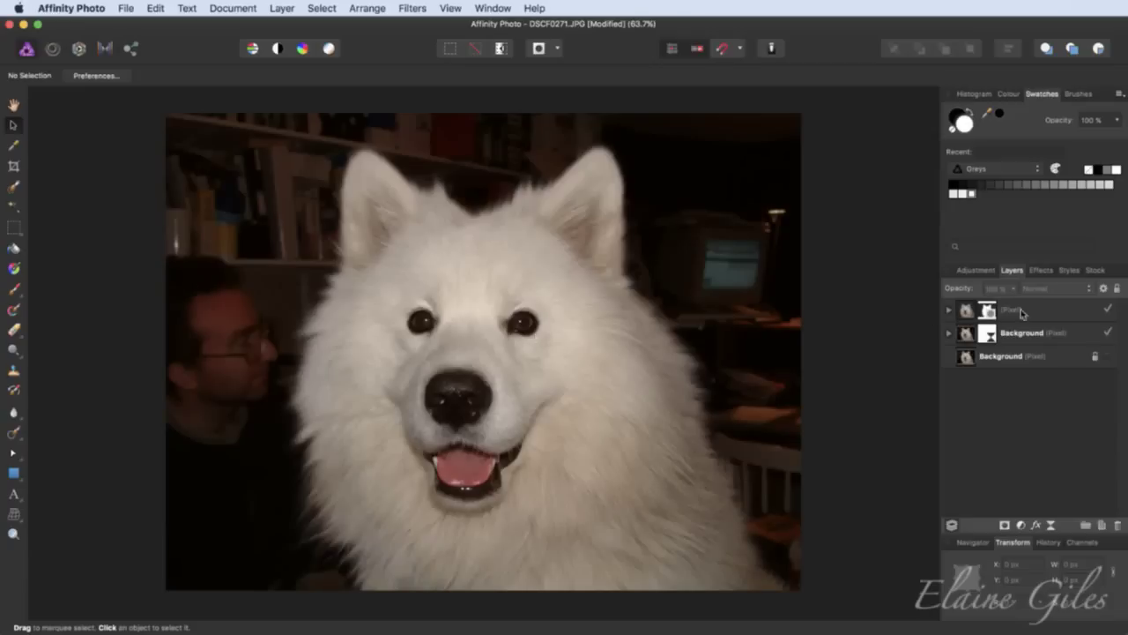
- Compare the picture with the masked dog layer hidden and shown, and set the duplicated background's Lens Blur radius to 8 px
{"action": "left_click", "coordinate": [1109, 311]}
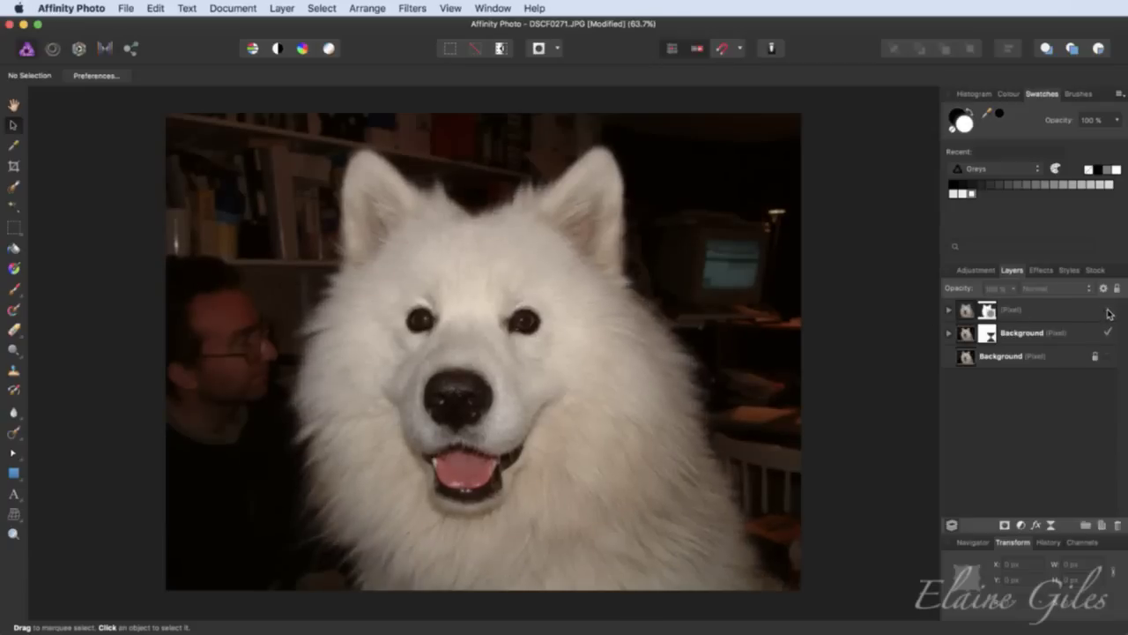
{"action": "left_click", "coordinate": [1109, 310]}
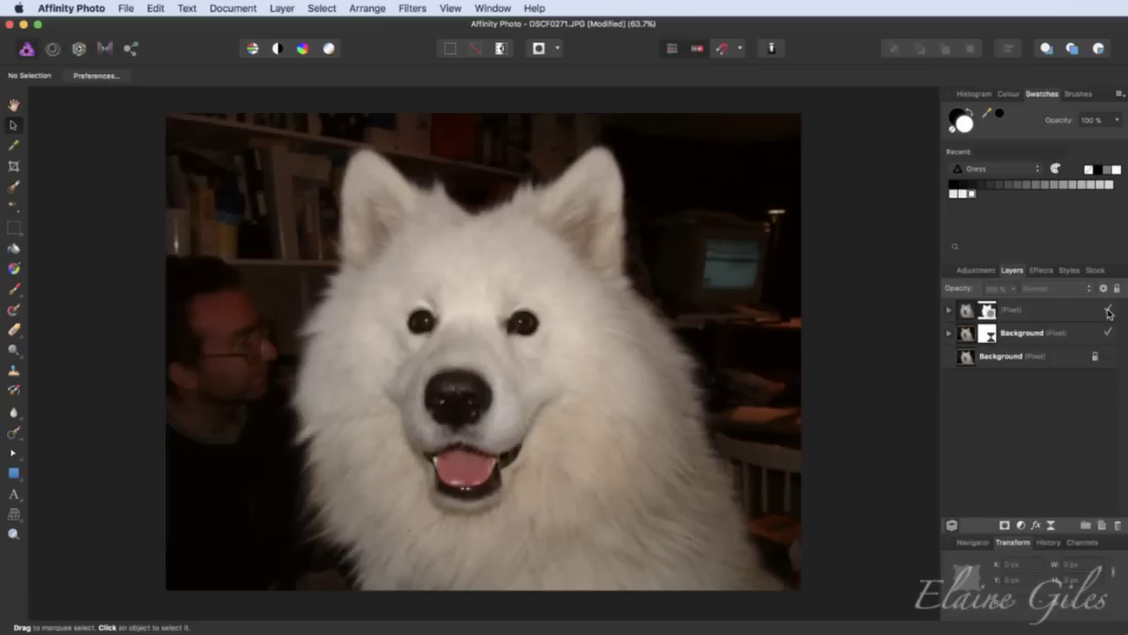
{"action": "double_click", "coordinate": [988, 335]}
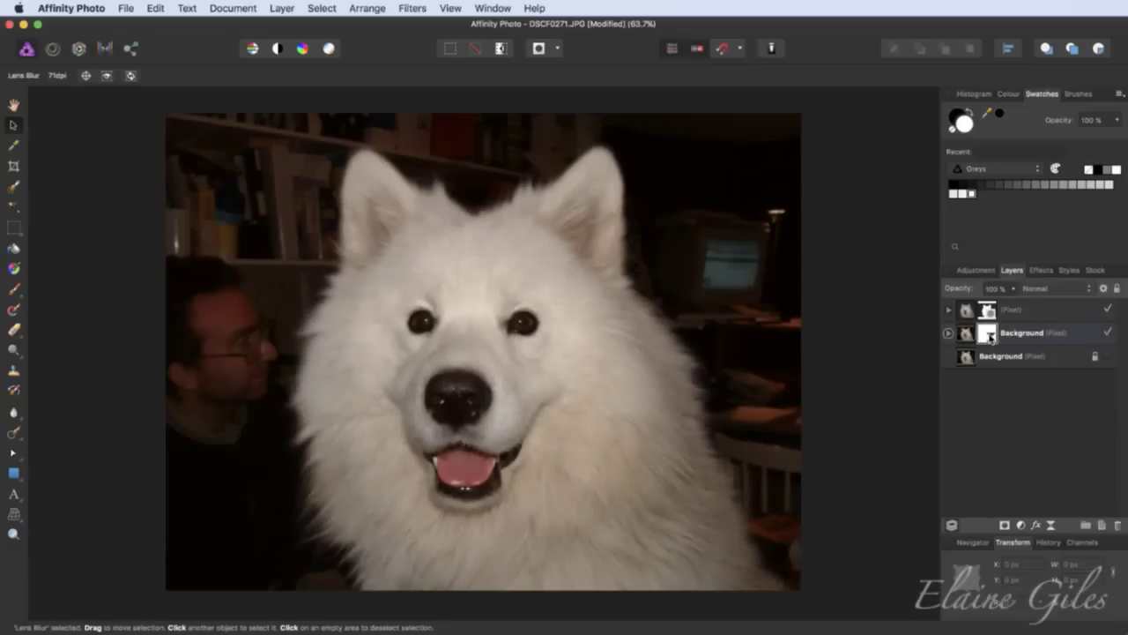
{"action": "left_click_drag", "start_coordinate": [756, 423], "coordinate": [765, 424]}
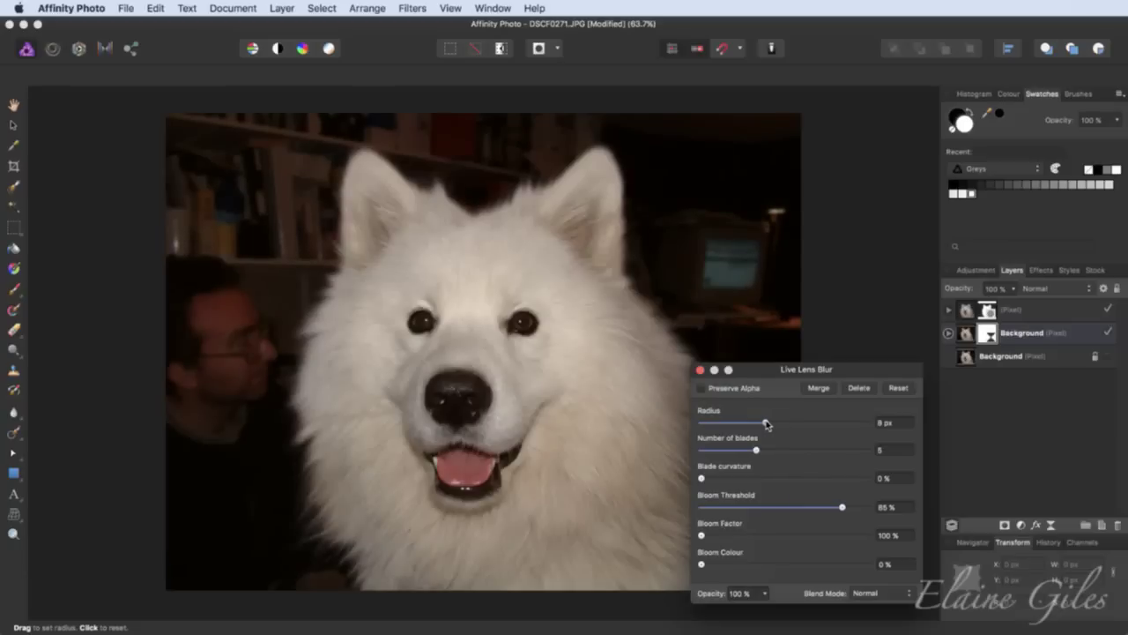
{"action": "left_click", "coordinate": [700, 370]}
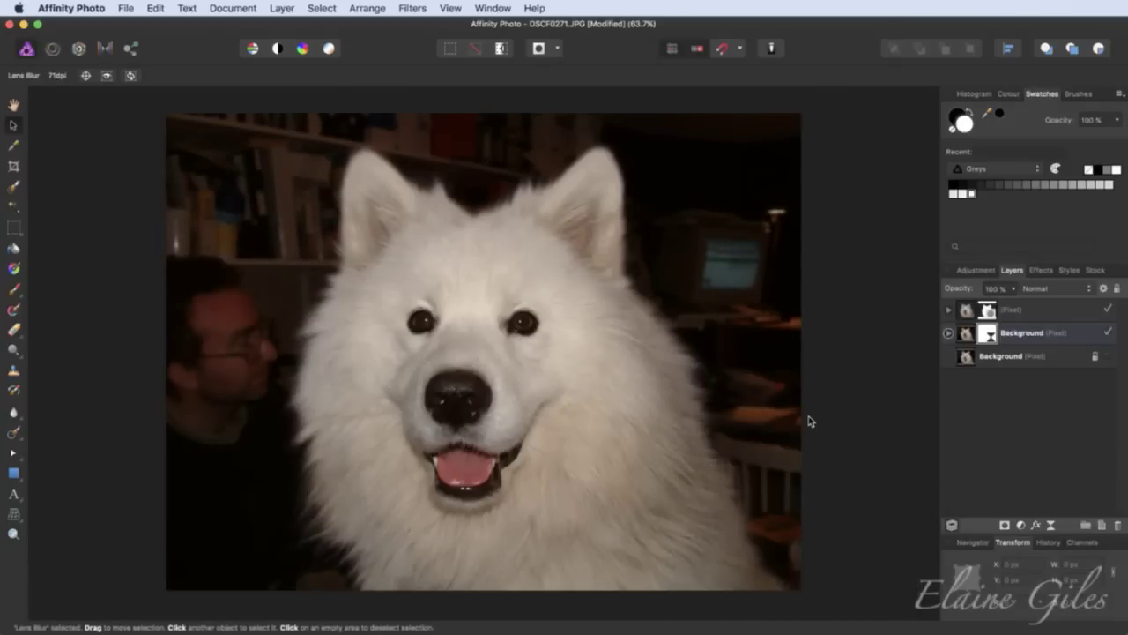
- Save the layered document as DSCF0271 in the 08 - Meyer in the Office folder, and close it
{"action": "key", "text": "super+s"}
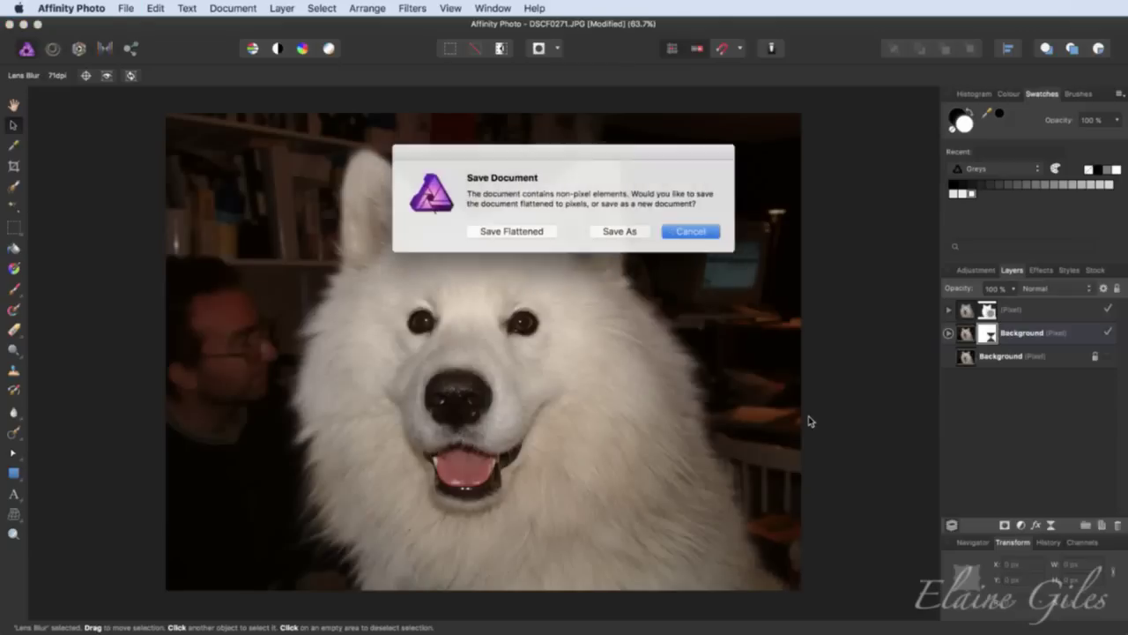
{"action": "left_click", "coordinate": [632, 232]}
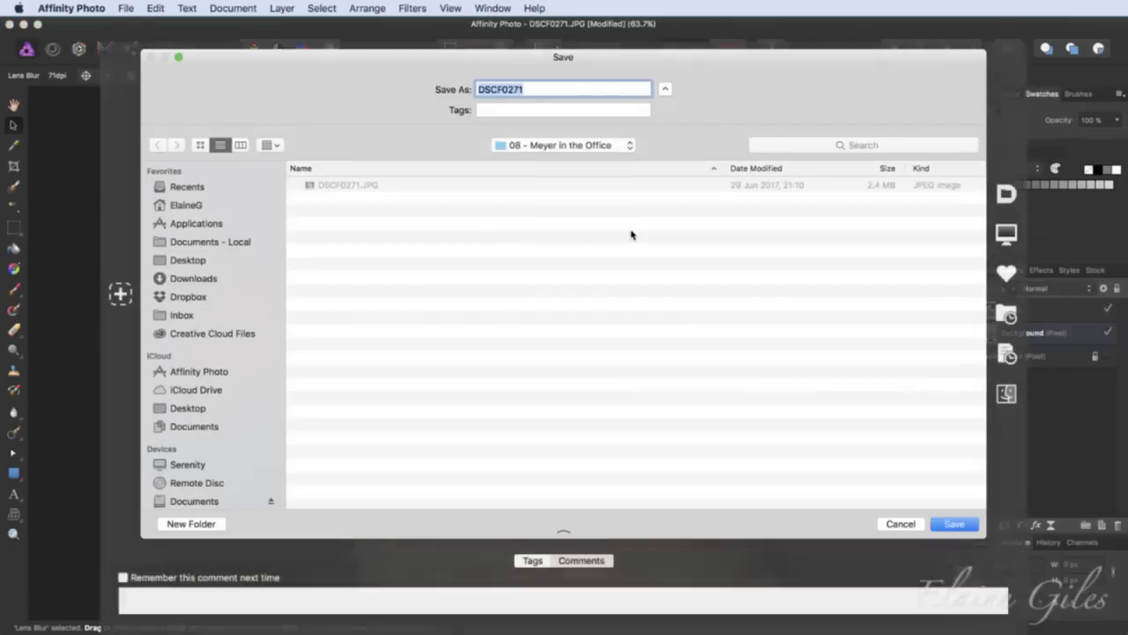
{"action": "left_click", "coordinate": [953, 525]}
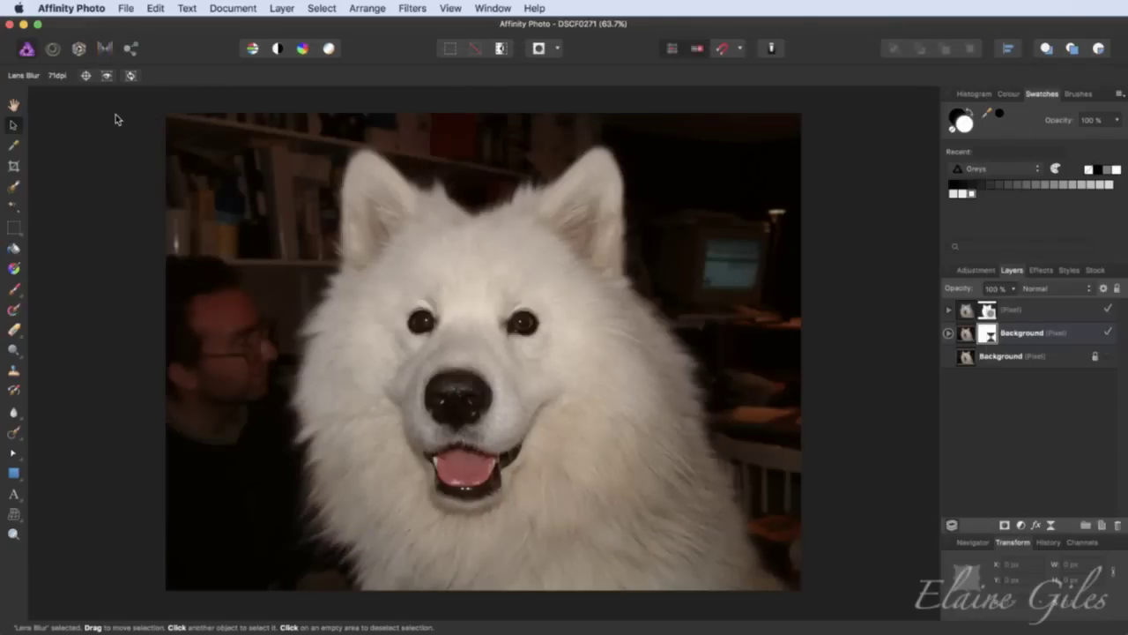
{"action": "key", "text": "super+w"}
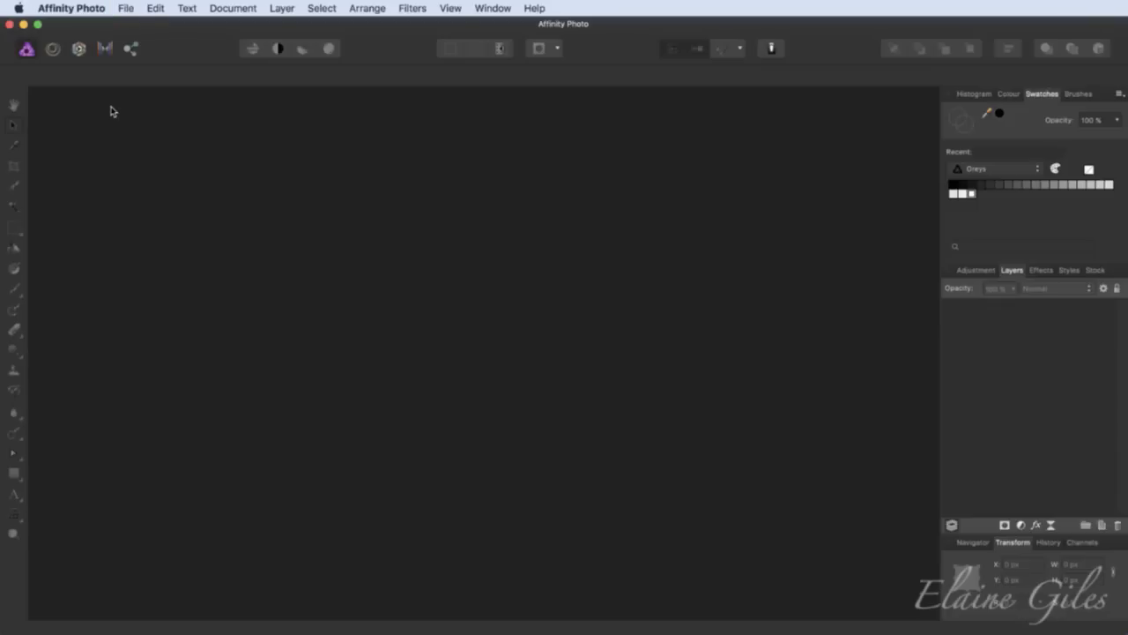
- Open hat-and-dress.jpg from the 09 - Graveyard folder
{"action": "left_click", "coordinate": [125, 7]}
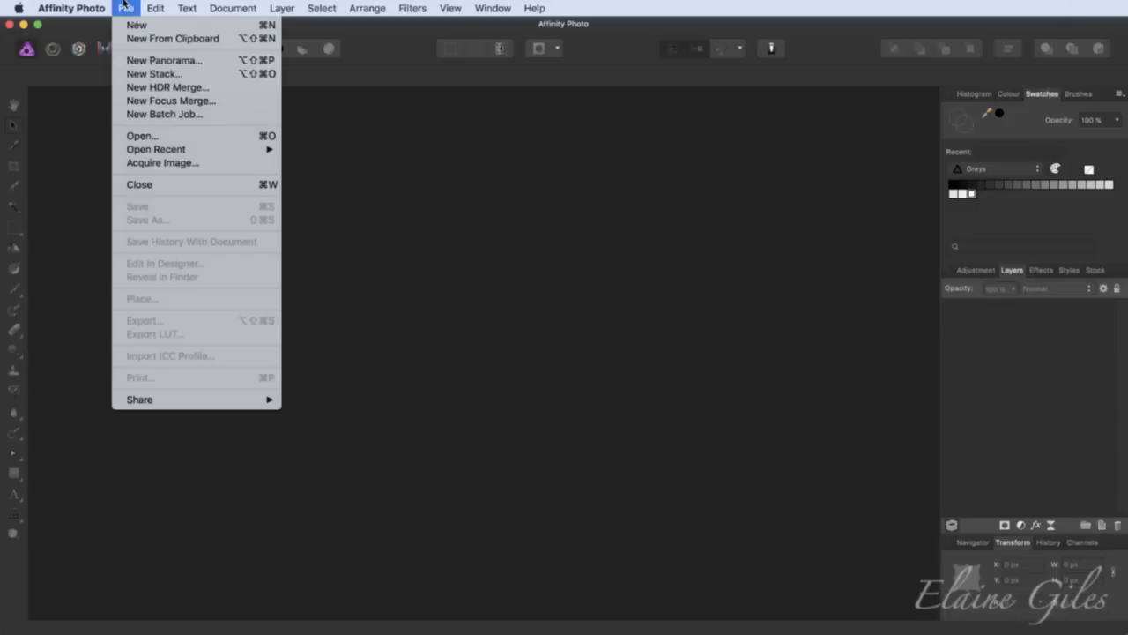
{"action": "left_click", "coordinate": [155, 136]}
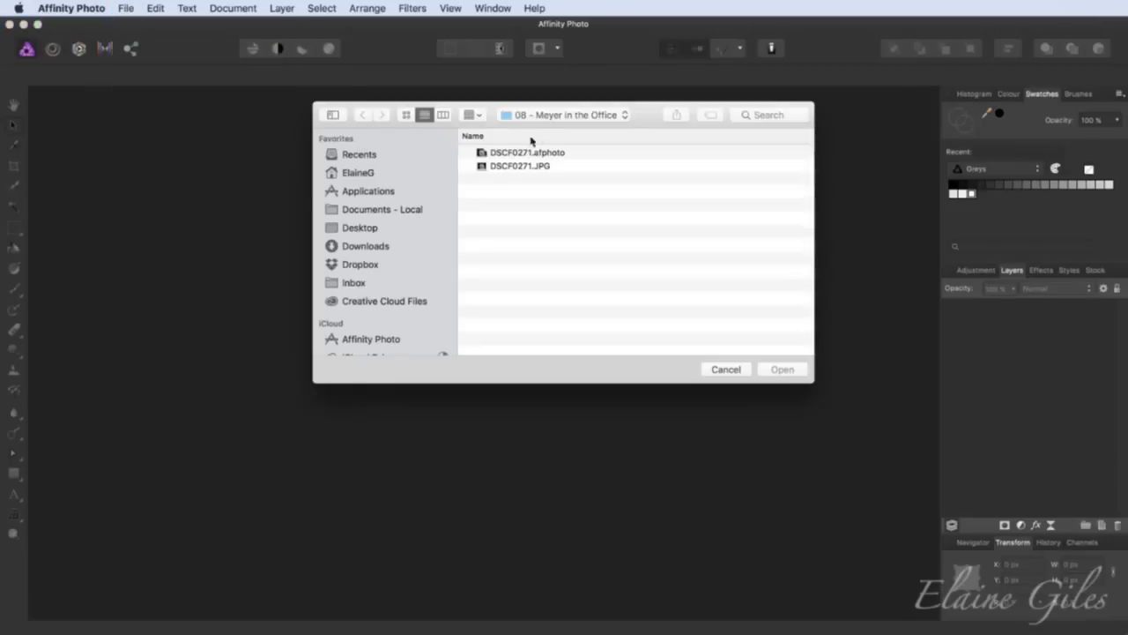
{"action": "left_click", "coordinate": [549, 119]}
{"action": "left_click", "coordinate": [552, 129]}
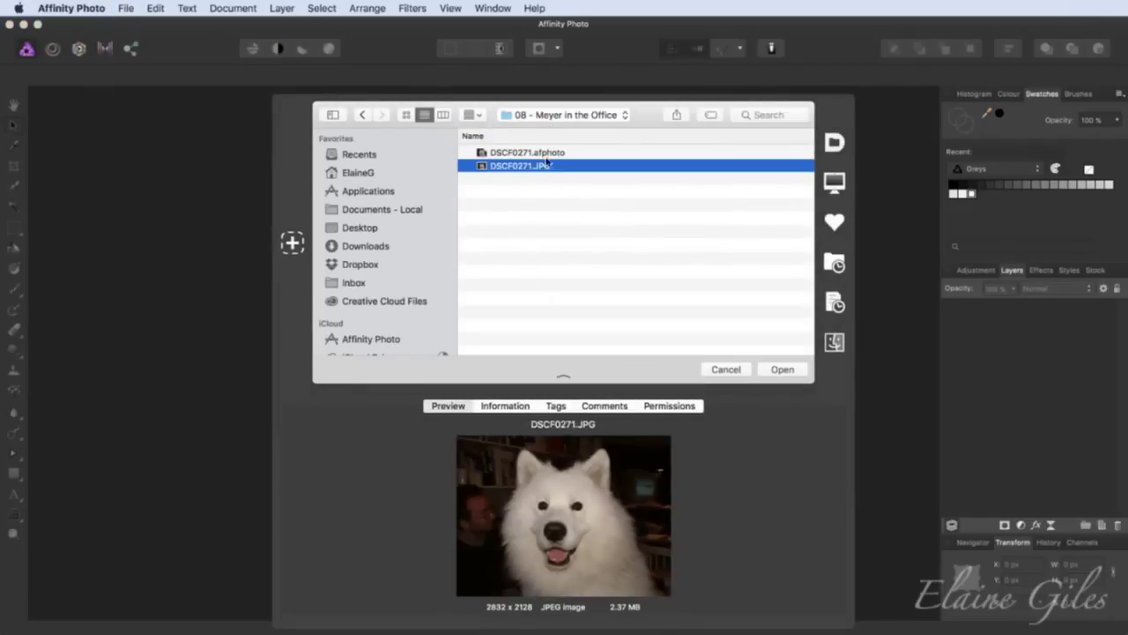
{"action": "left_click", "coordinate": [551, 117]}
{"action": "left_click", "coordinate": [546, 128]}
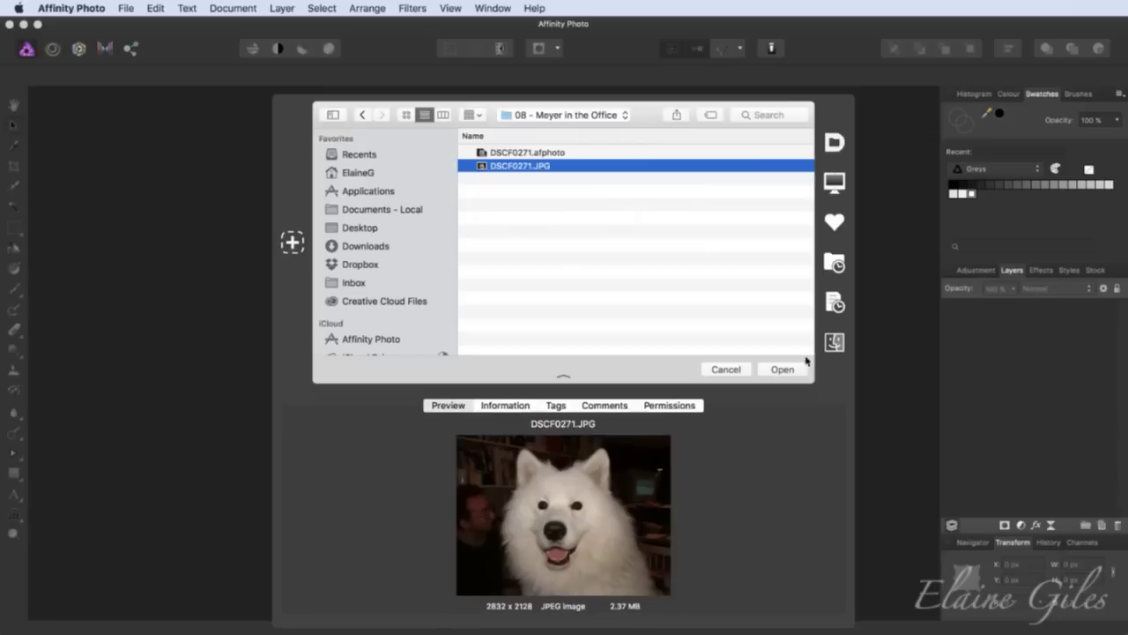
{"action": "double_click", "coordinate": [521, 260]}
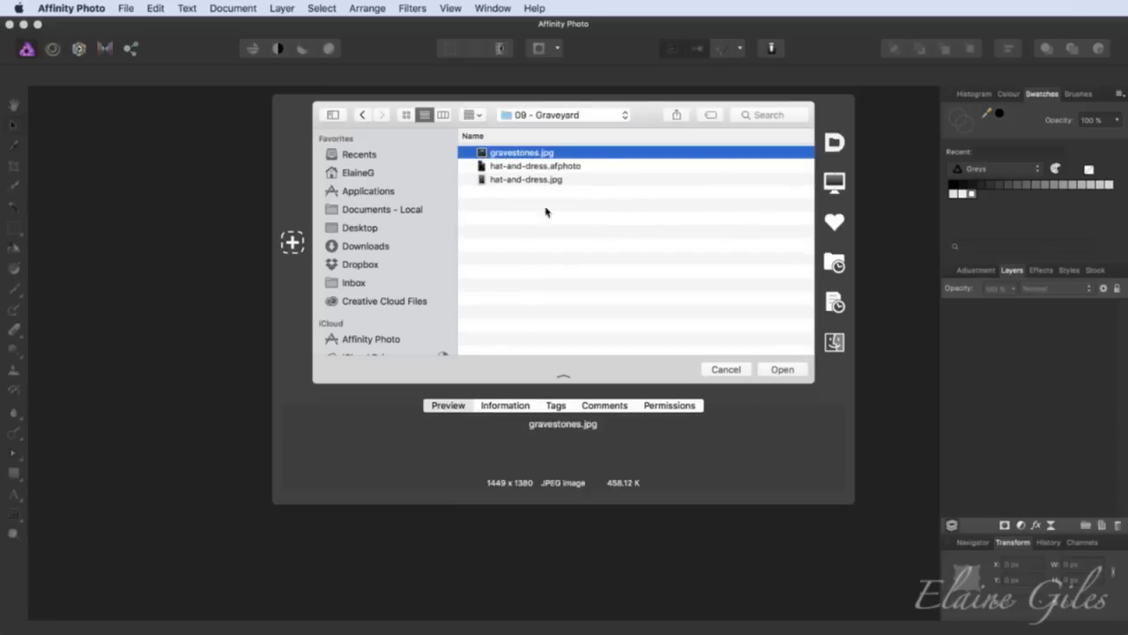
{"action": "left_click", "coordinate": [542, 180]}
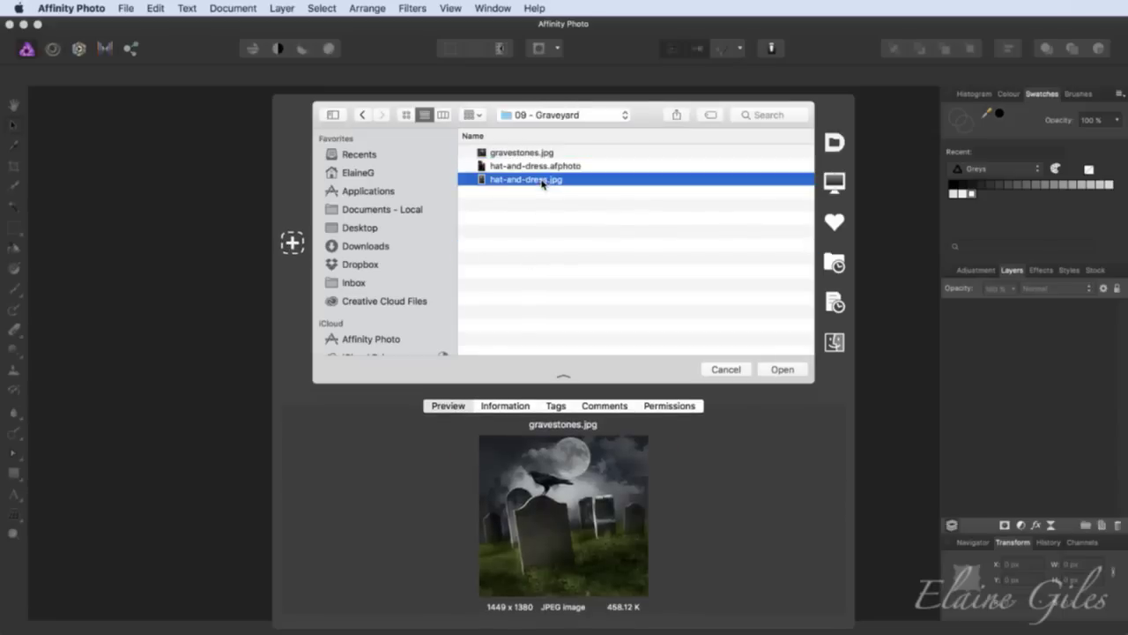
{"action": "left_click", "coordinate": [782, 370]}
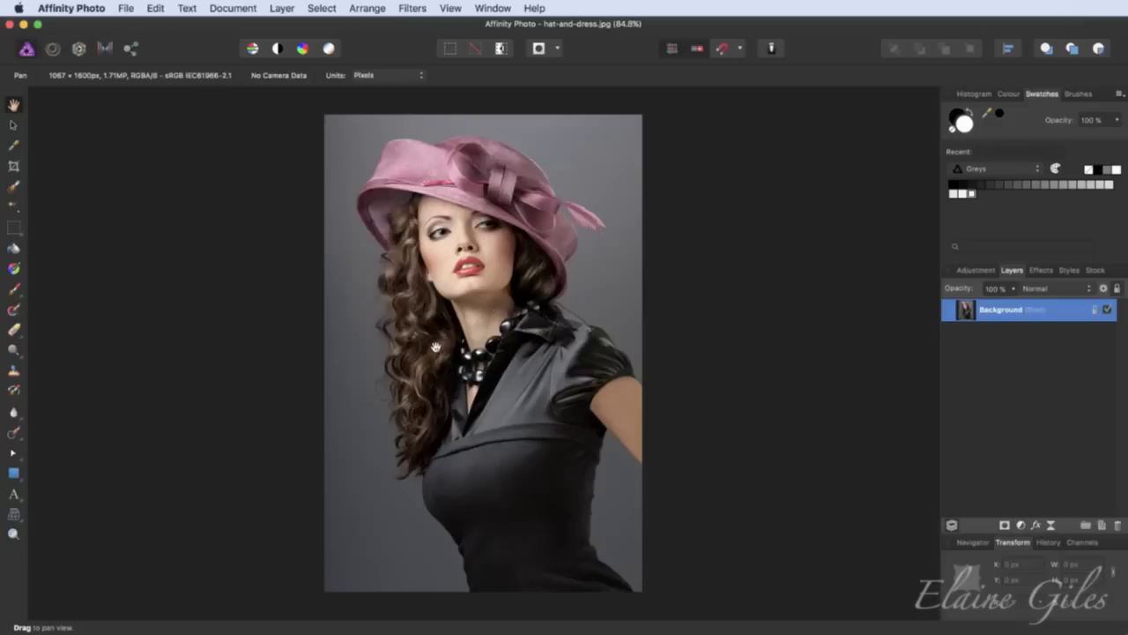
- Select the grey backdrop around the woman on all sides with the Selection Brush at 64 px width, snapping to edges
{"action": "left_click", "coordinate": [14, 189]}
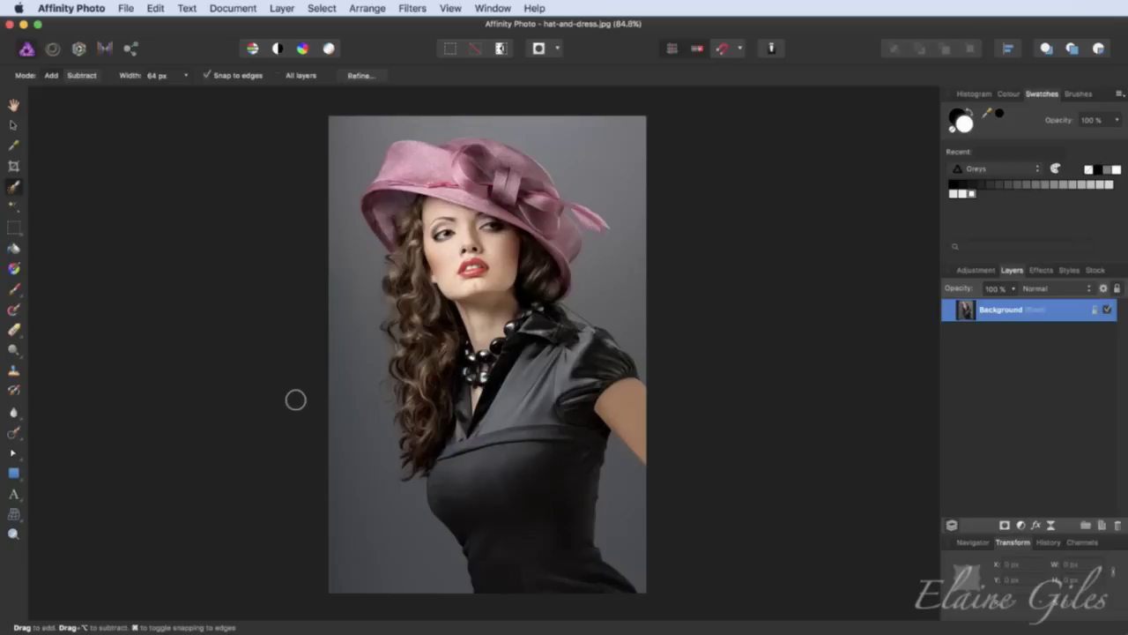
{"action": "mouse_move", "coordinate": [433, 605]}
{"action": "left_mouse_down"}
{"action": "mouse_move", "coordinate": [375, 517]}
{"action": "mouse_move", "coordinate": [353, 357]}
{"action": "mouse_move", "coordinate": [339, 388]}
{"action": "mouse_move", "coordinate": [344, 495]}
{"action": "mouse_move", "coordinate": [437, 593]}
{"action": "mouse_move", "coordinate": [385, 495]}
{"action": "left_mouse_up"}
{"action": "mouse_move", "coordinate": [364, 301]}
{"action": "left_mouse_down"}
{"action": "mouse_move", "coordinate": [341, 230]}
{"action": "mouse_move", "coordinate": [350, 114]}
{"action": "mouse_move", "coordinate": [620, 138]}
{"action": "mouse_move", "coordinate": [651, 231]}
{"action": "mouse_move", "coordinate": [637, 292]}
{"action": "mouse_move", "coordinate": [606, 318]}
{"action": "mouse_move", "coordinate": [629, 333]}
{"action": "mouse_move", "coordinate": [601, 300]}
{"action": "mouse_move", "coordinate": [637, 257]}
{"action": "mouse_move", "coordinate": [628, 219]}
{"action": "mouse_move", "coordinate": [568, 164]}
{"action": "mouse_move", "coordinate": [656, 227]}
{"action": "mouse_move", "coordinate": [593, 276]}
{"action": "left_mouse_up"}
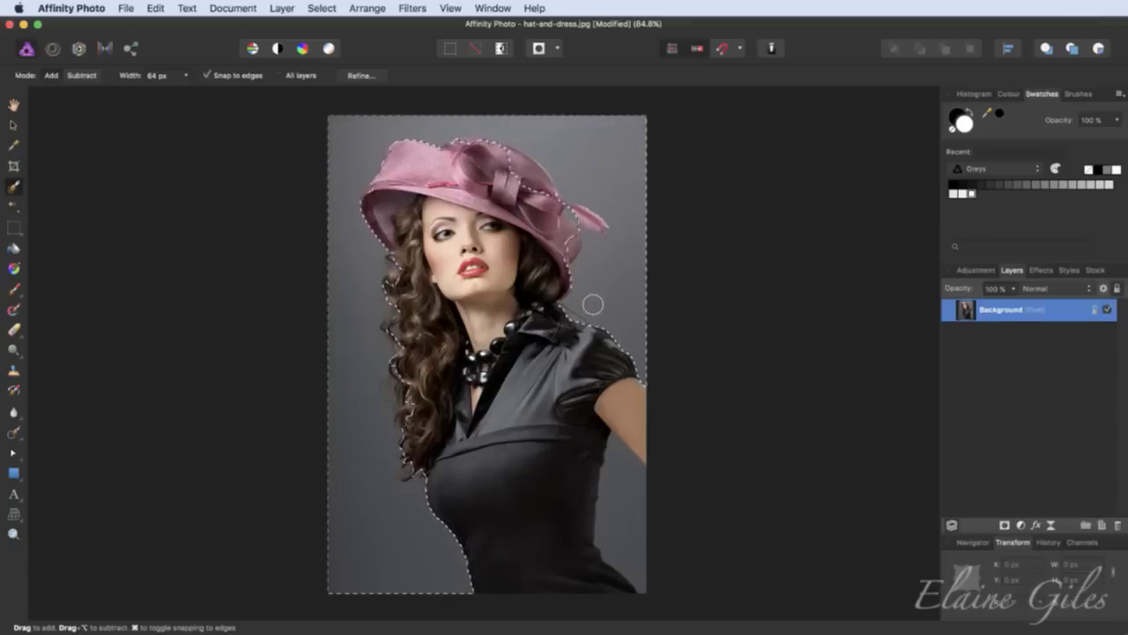
{"action": "mouse_move", "coordinate": [643, 316]}
{"action": "left_mouse_down"}
{"action": "mouse_move", "coordinate": [628, 543]}
{"action": "mouse_move", "coordinate": [627, 514]}
{"action": "mouse_move", "coordinate": [652, 535]}
{"action": "mouse_move", "coordinate": [674, 496]}
{"action": "left_mouse_up"}
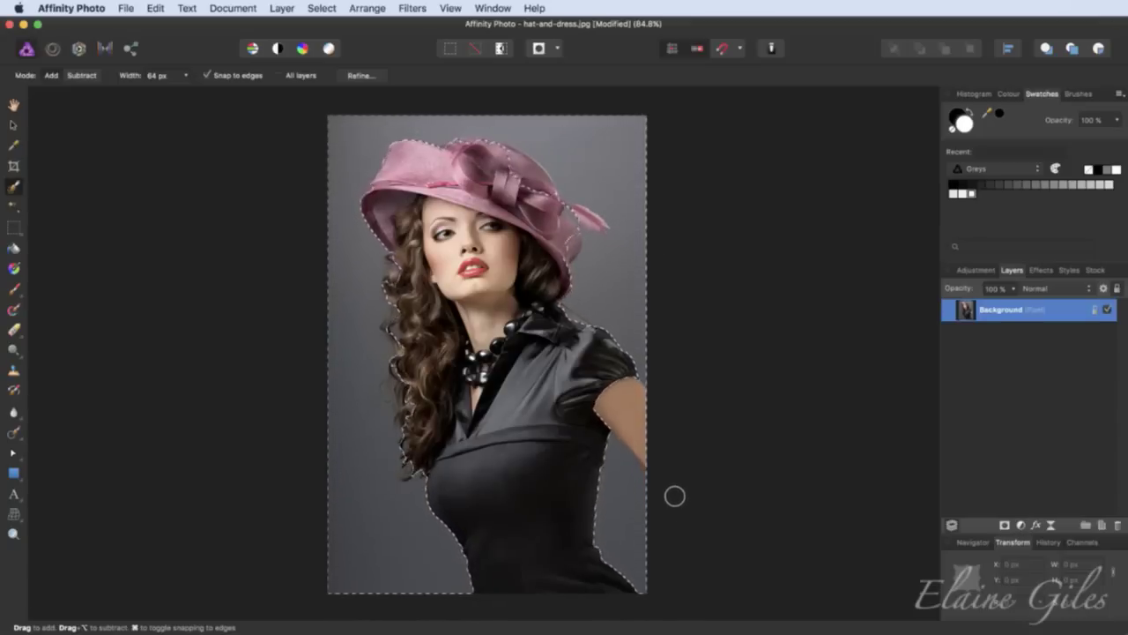
- Invert the selection onto the woman and add the missed parts of her hat with the Selection Brush at 28 px
{"action": "key", "text": "super+shift+i"}
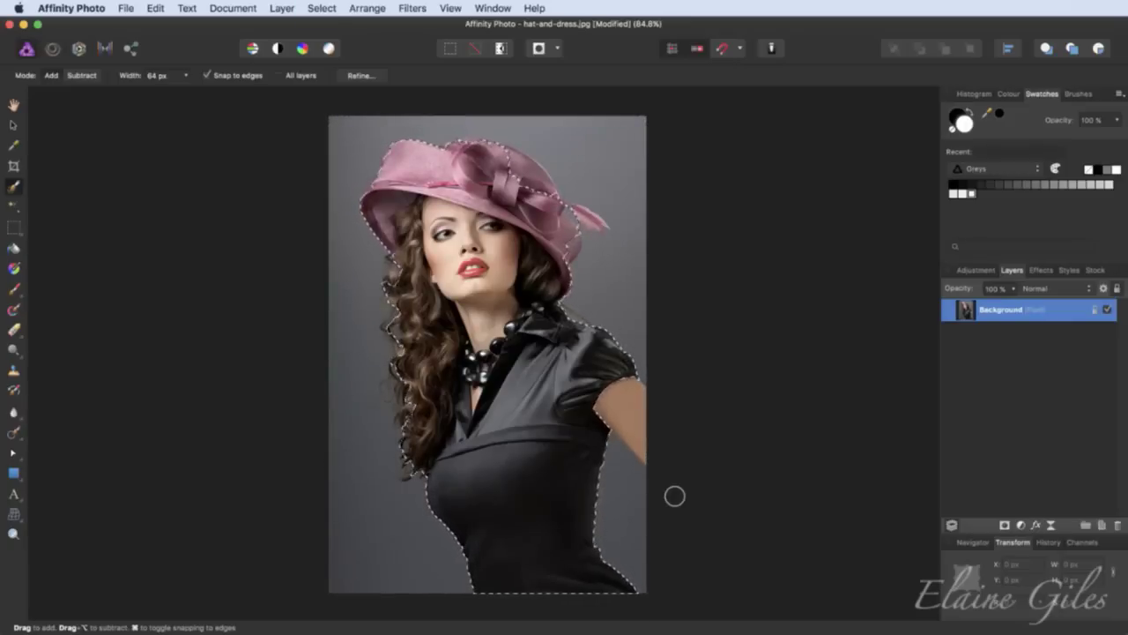
{"action": "scroll", "coordinate": [670, 491], "scroll_direction": "up", "scroll_amount": 1}
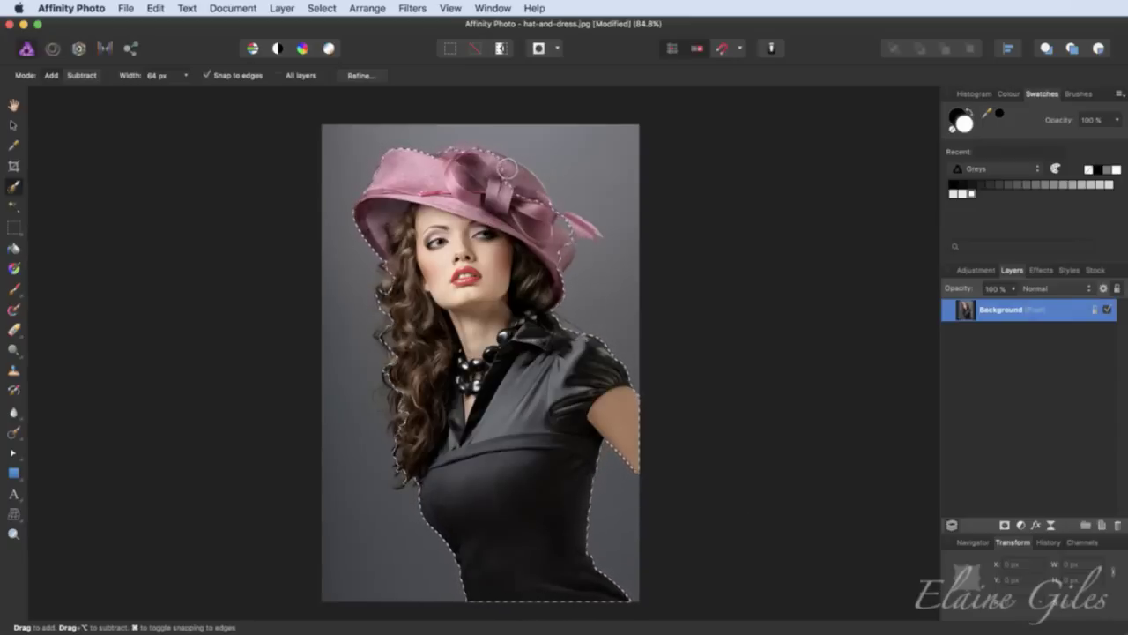
{"action": "scroll", "coordinate": [377, 356], "scroll_direction": "up", "scroll_amount": 5}
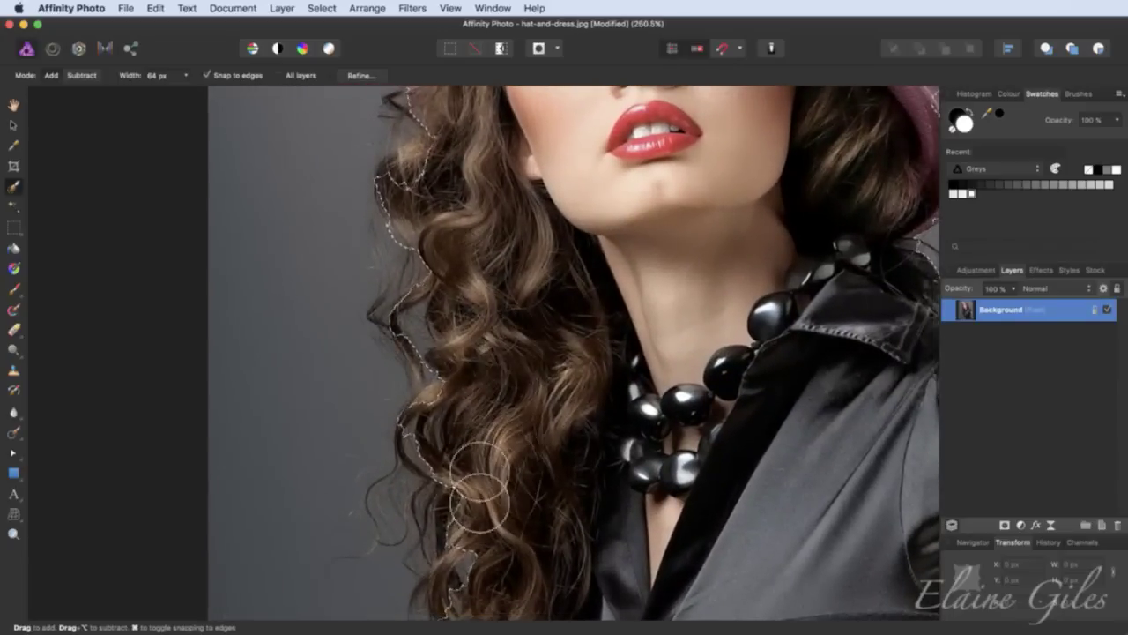
{"action": "scroll", "coordinate": [587, 458], "scroll_direction": "up", "scroll_amount": 5}
{"action": "scroll", "coordinate": [580, 467], "scroll_direction": "right", "scroll_amount": 10}
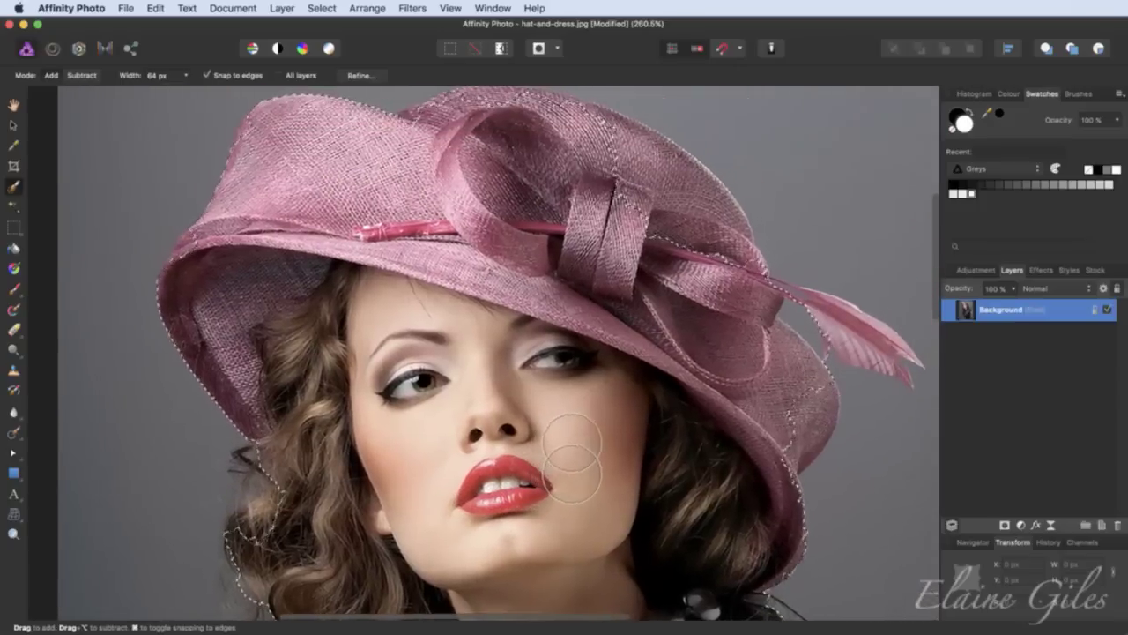
{"action": "scroll", "coordinate": [567, 471], "scroll_direction": "up", "scroll_amount": 3}
{"action": "scroll", "coordinate": [566, 459], "scroll_direction": "left", "scroll_amount": 8}
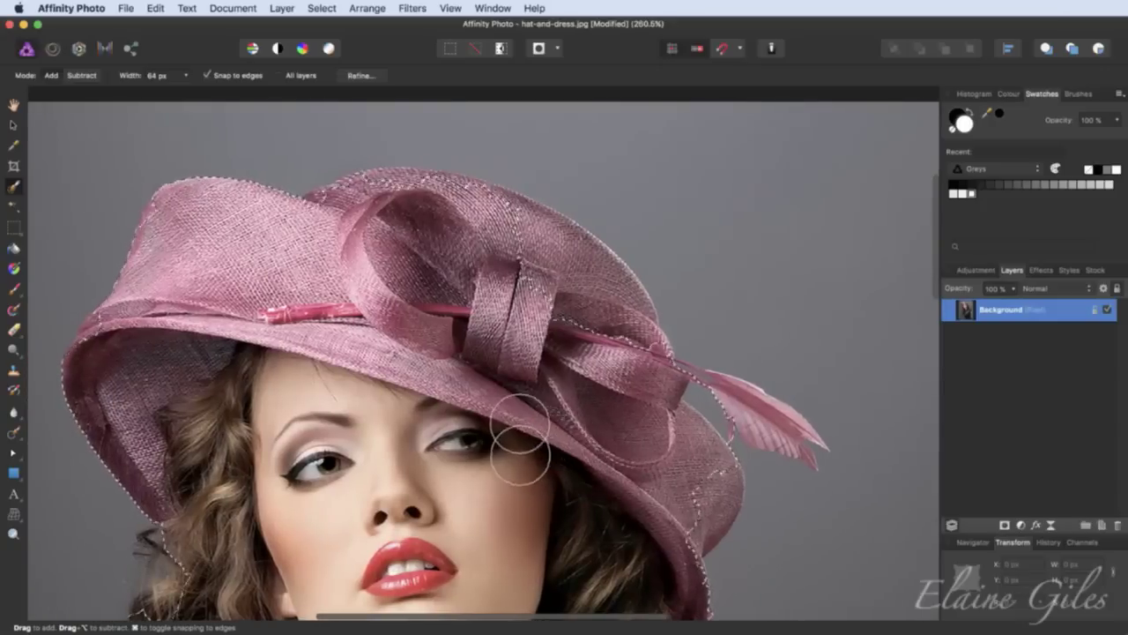
{"action": "key", "text": "bracketleft"}
{"action": "key", "text": "bracketleft"}
{"action": "key", "text": "bracketleft"}
{"action": "key", "text": "bracketleft"}
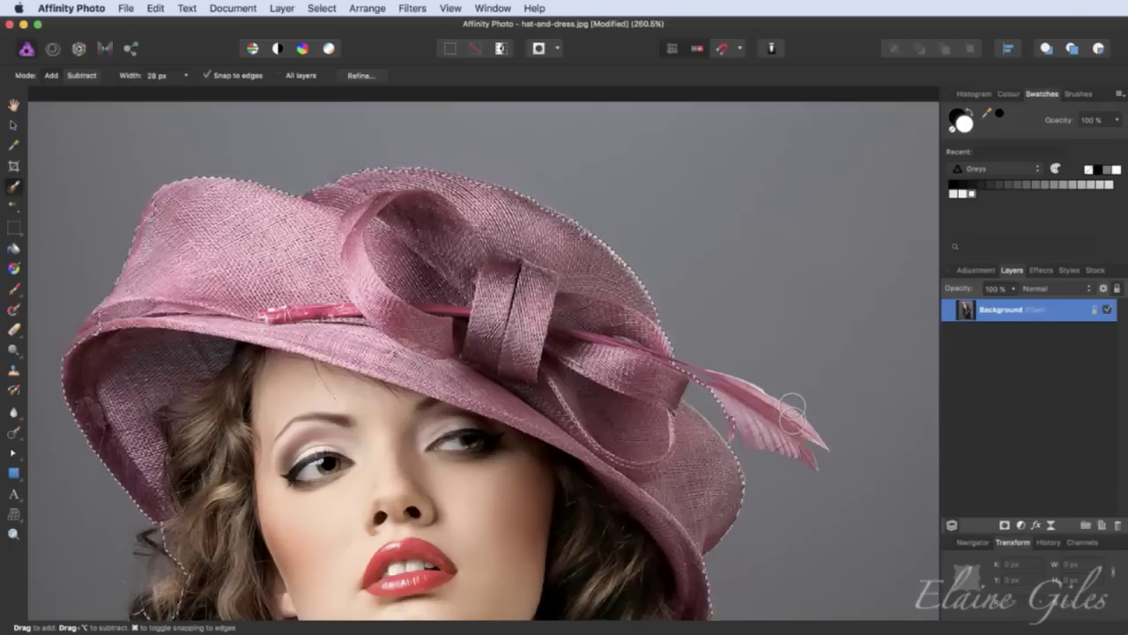
- Add the hat's feather to the selection, leaving out the backdrop gap beside the hat, using a 2 px Selection Brush
{"action": "scroll", "coordinate": [796, 410], "scroll_direction": "up", "scroll_amount": 6}
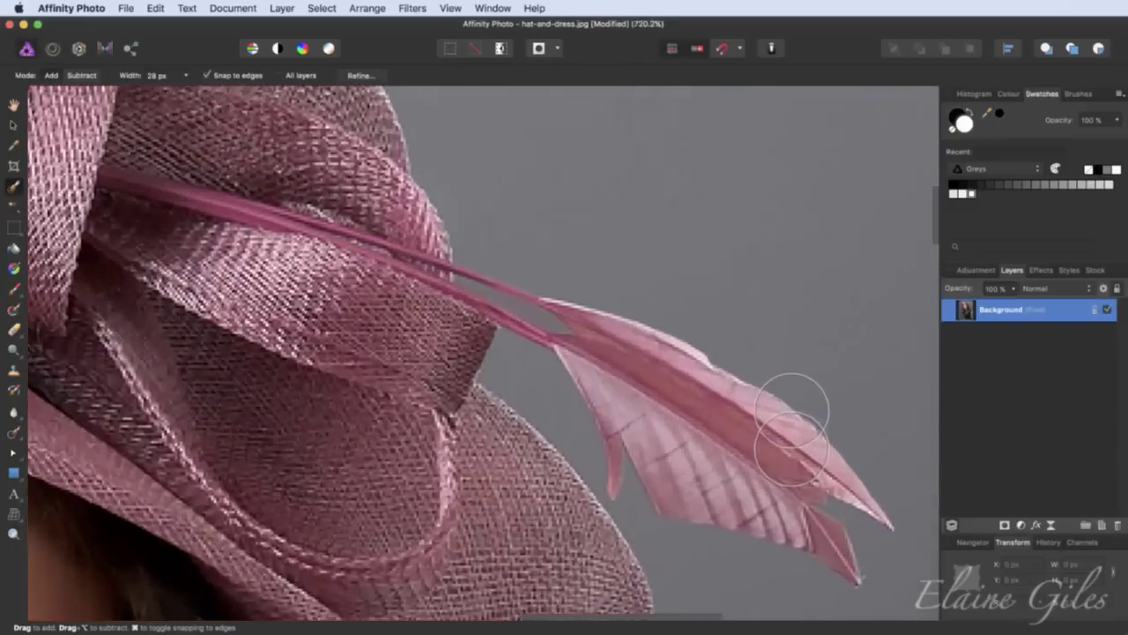
{"action": "key", "text": "bracketleft"}
{"action": "key", "text": "bracketleft"}
{"action": "key", "text": "bracketleft"}
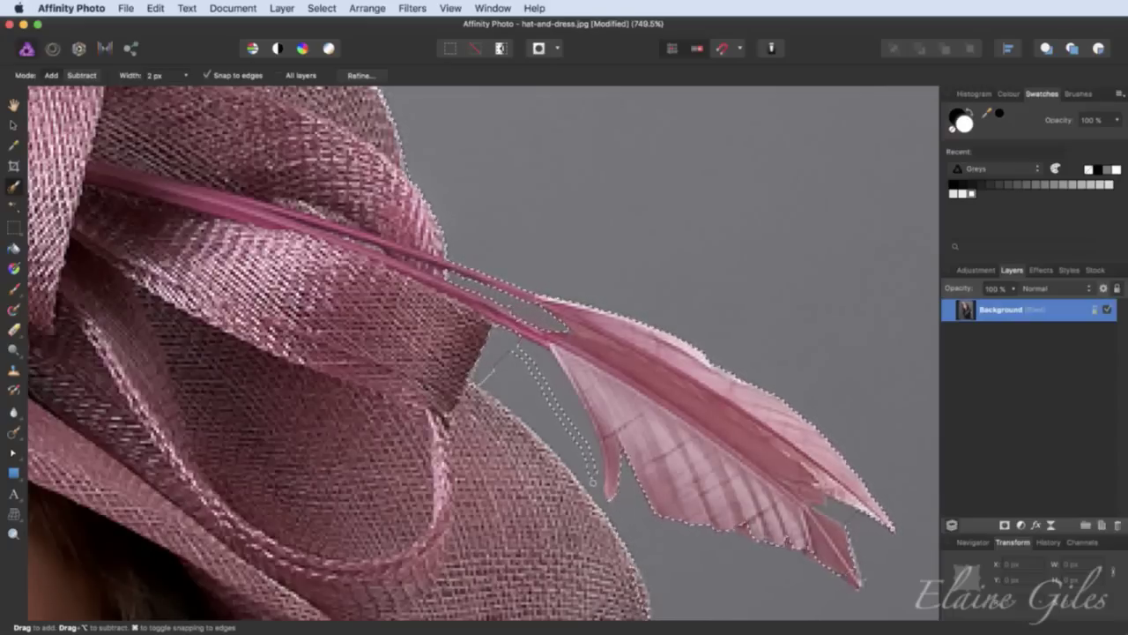
{"action": "mouse_move", "coordinate": [528, 402]}
{"action": "left_mouse_down"}
{"action": "mouse_move", "coordinate": [507, 378]}
{"action": "mouse_move", "coordinate": [541, 399]}
{"action": "mouse_move", "coordinate": [532, 417]}
{"action": "mouse_move", "coordinate": [567, 457]}
{"action": "left_mouse_up"}
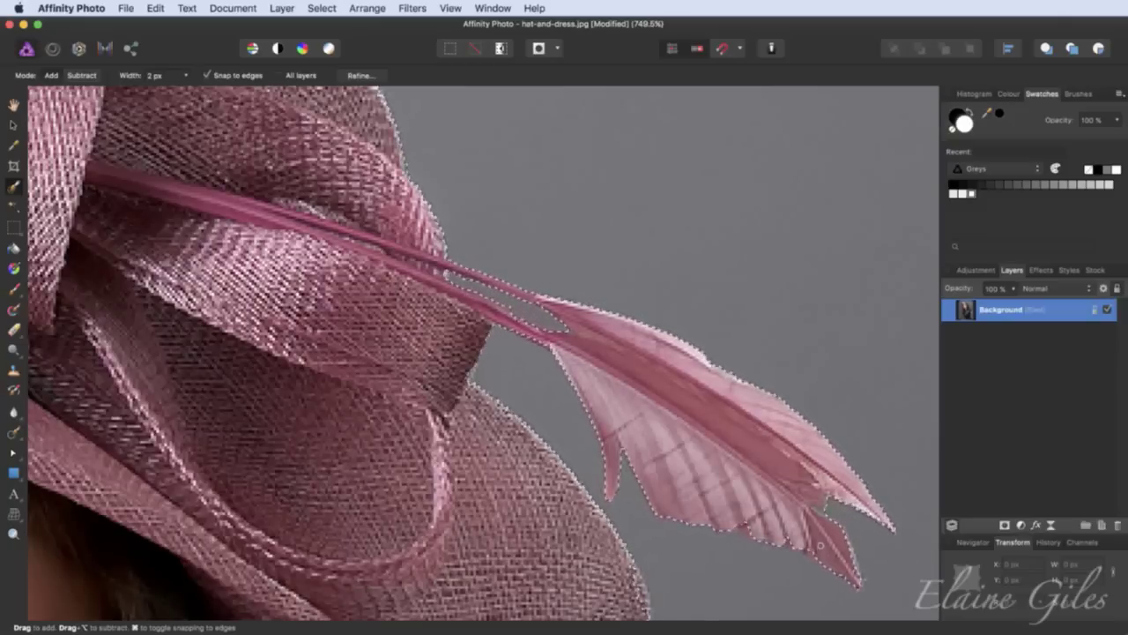
{"action": "key", "text": "super+0"}
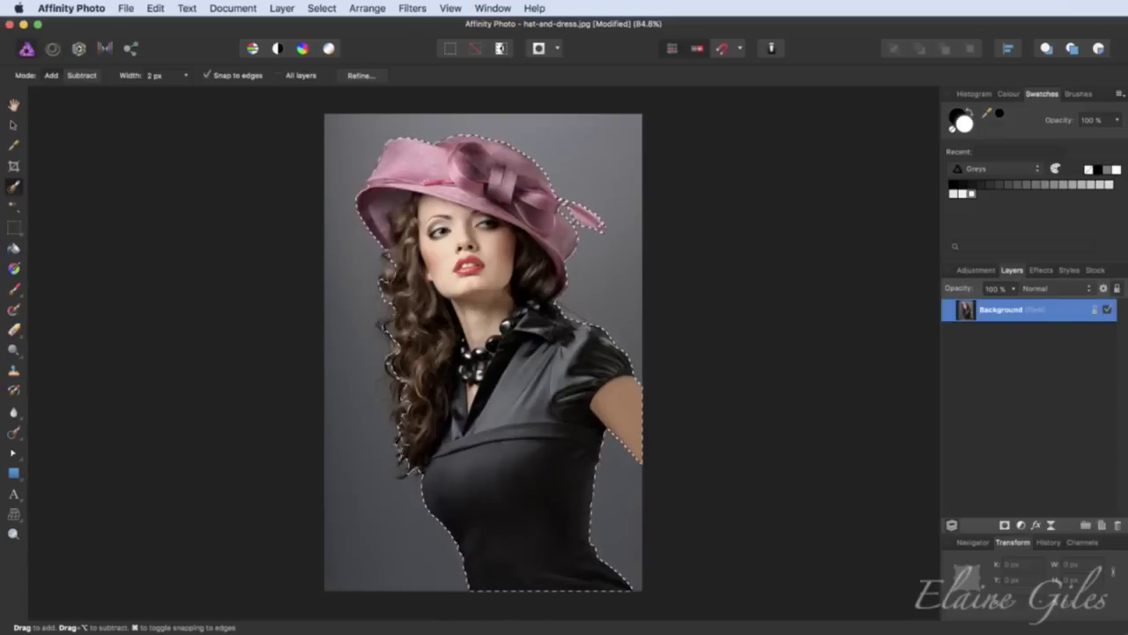
- Refine the selection by painting along the outer edge of the lower curls with the Matte adjustment brush at 50 px
{"action": "left_click", "coordinate": [361, 75]}
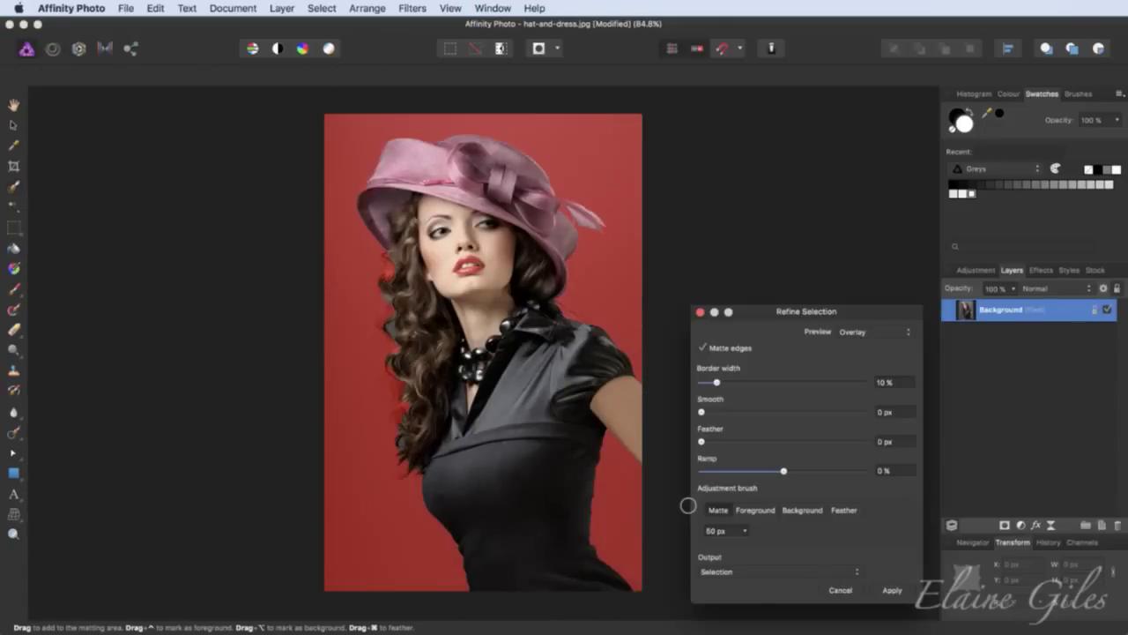
{"action": "scroll", "coordinate": [403, 452], "scroll_direction": "up", "scroll_amount": 3}
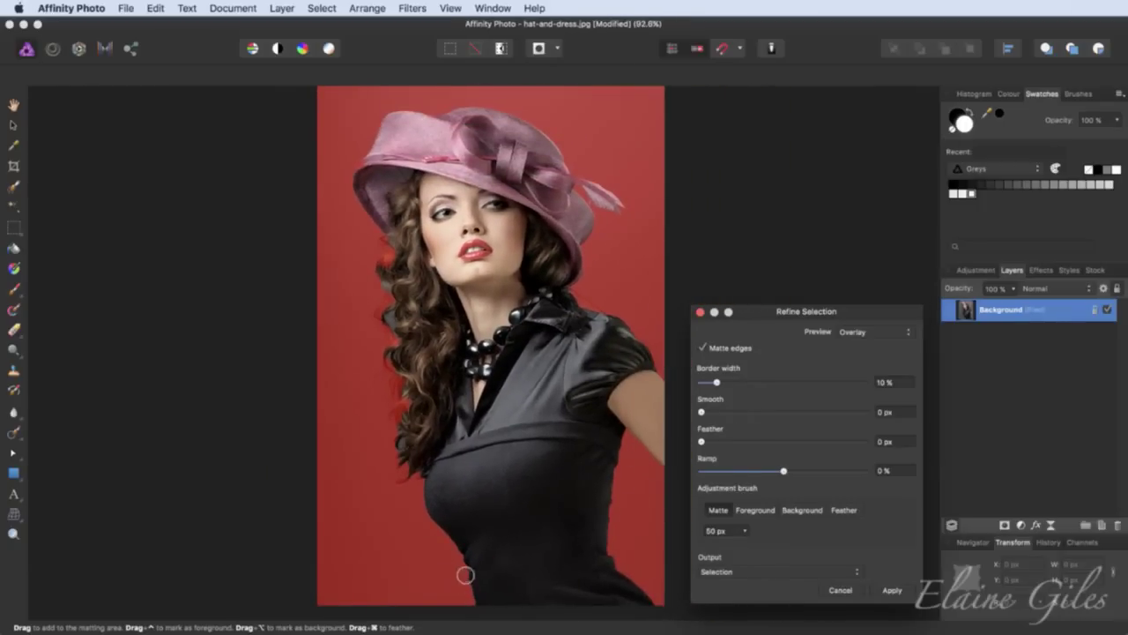
{"action": "scroll", "coordinate": [466, 574], "scroll_direction": "up", "scroll_amount": 5}
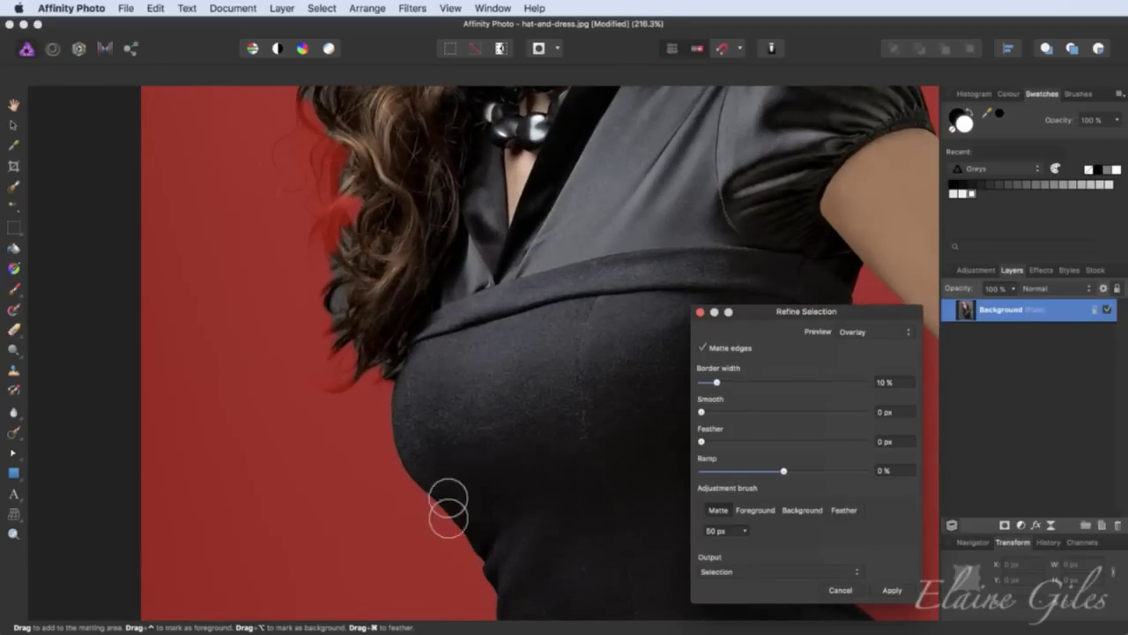
{"action": "scroll", "coordinate": [530, 507], "scroll_direction": "right", "scroll_amount": 10}
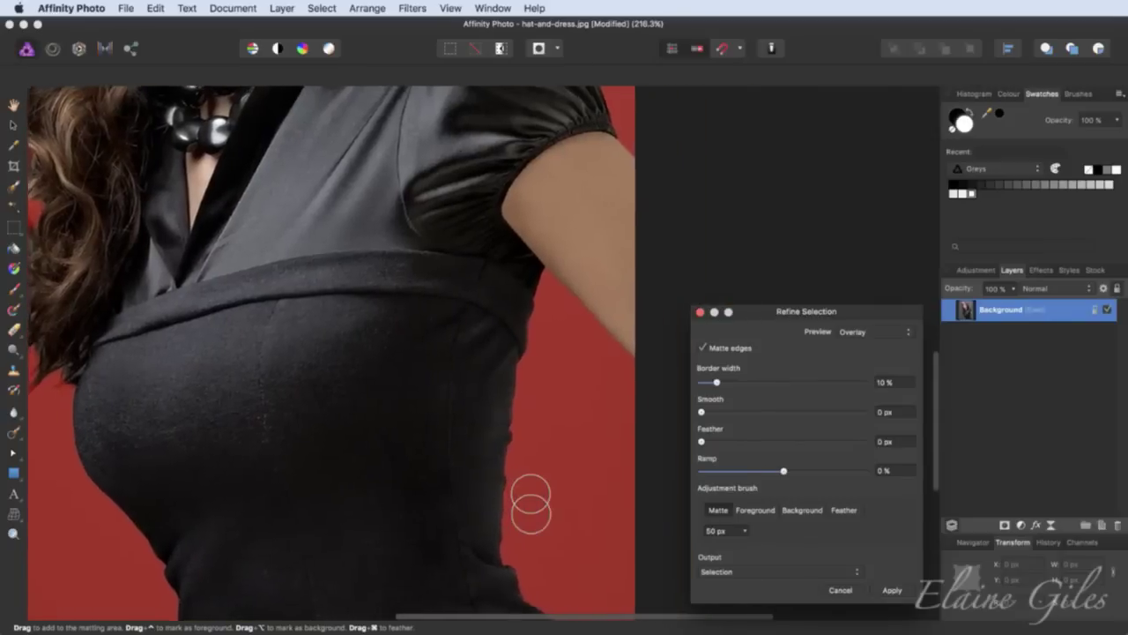
{"action": "scroll", "coordinate": [531, 507], "scroll_direction": "up", "scroll_amount": 7}
{"action": "scroll", "coordinate": [531, 506], "scroll_direction": "left", "scroll_amount": 3}
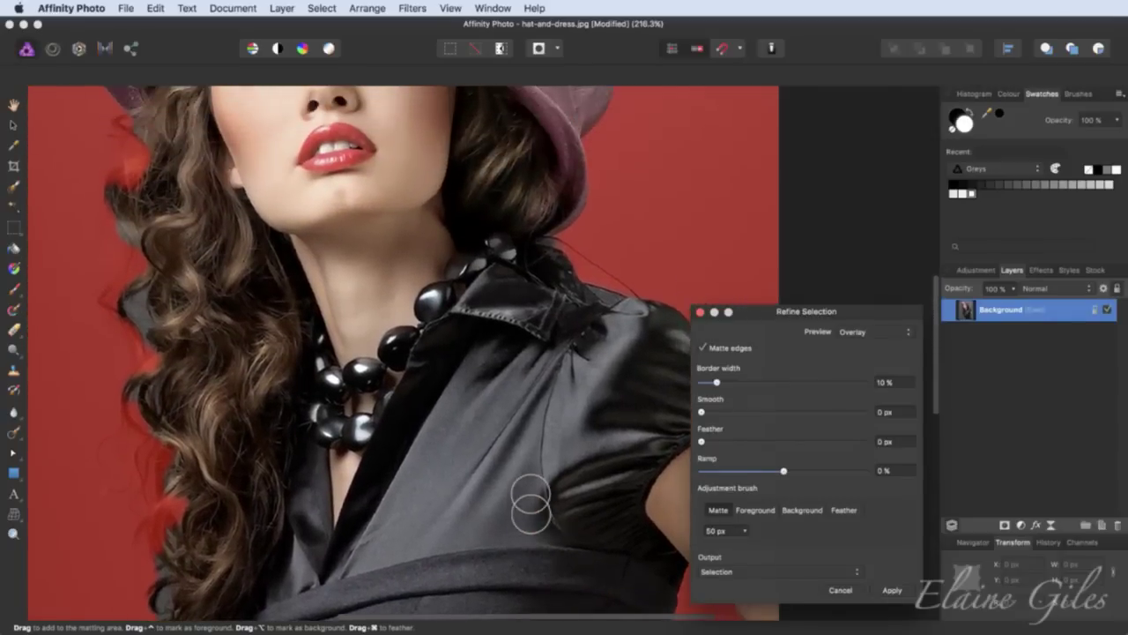
{"action": "scroll", "coordinate": [530, 502], "scroll_direction": "up", "scroll_amount": 2}
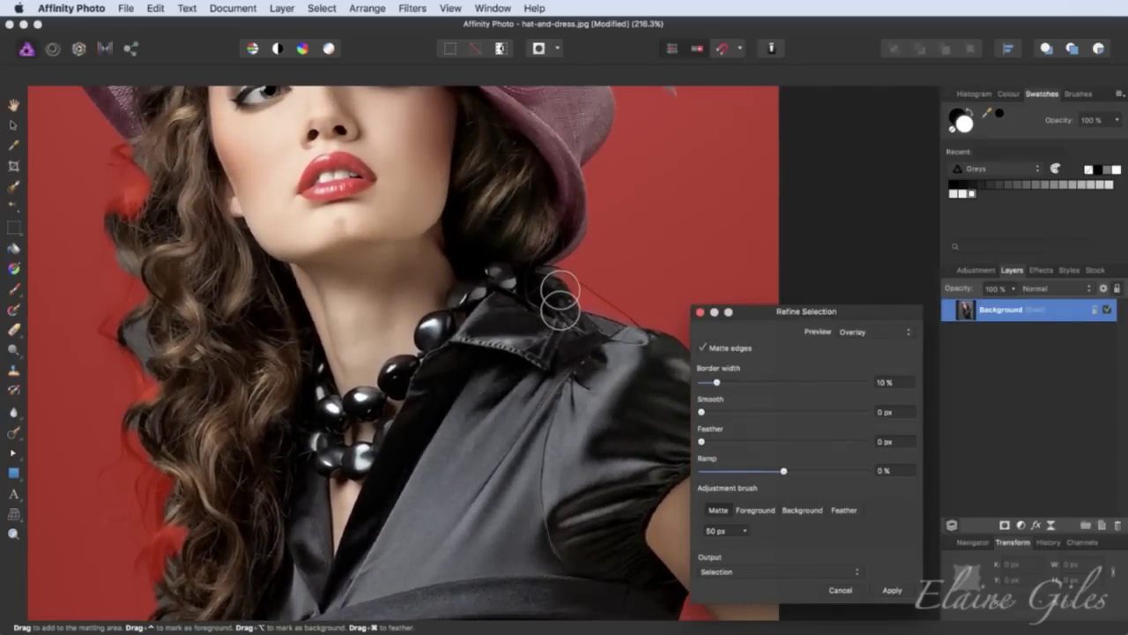
{"action": "scroll", "coordinate": [489, 382], "scroll_direction": "down", "scroll_amount": 3}
{"action": "scroll", "coordinate": [490, 383], "scroll_direction": "left", "scroll_amount": 3}
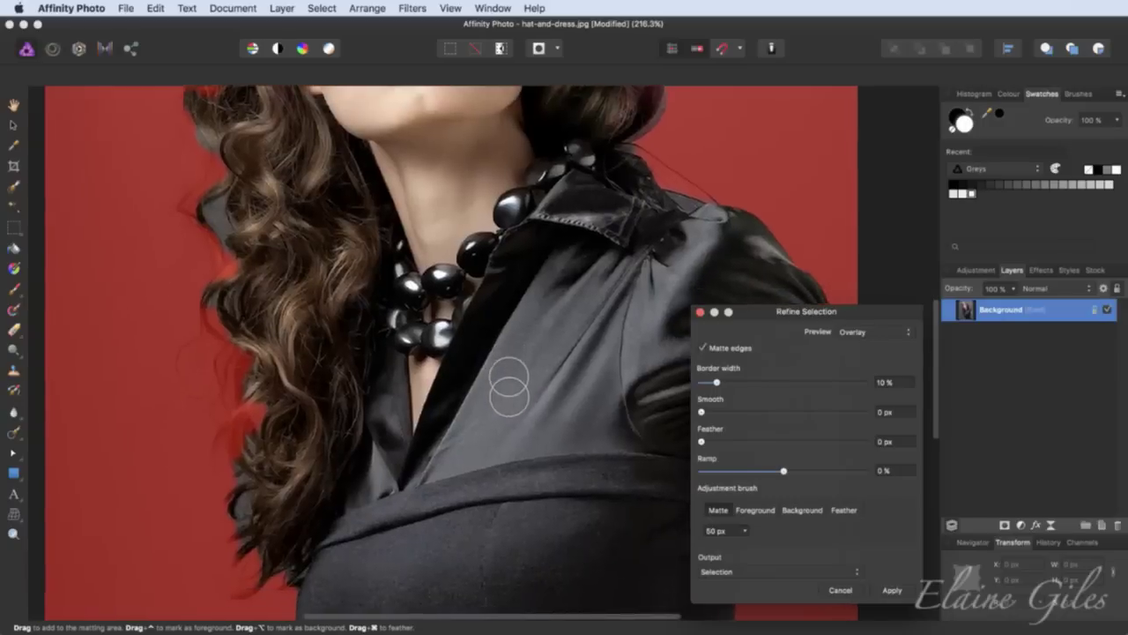
{"action": "scroll", "coordinate": [304, 539], "scroll_direction": "down", "scroll_amount": 2}
{"action": "scroll", "coordinate": [304, 539], "scroll_direction": "left", "scroll_amount": 3}
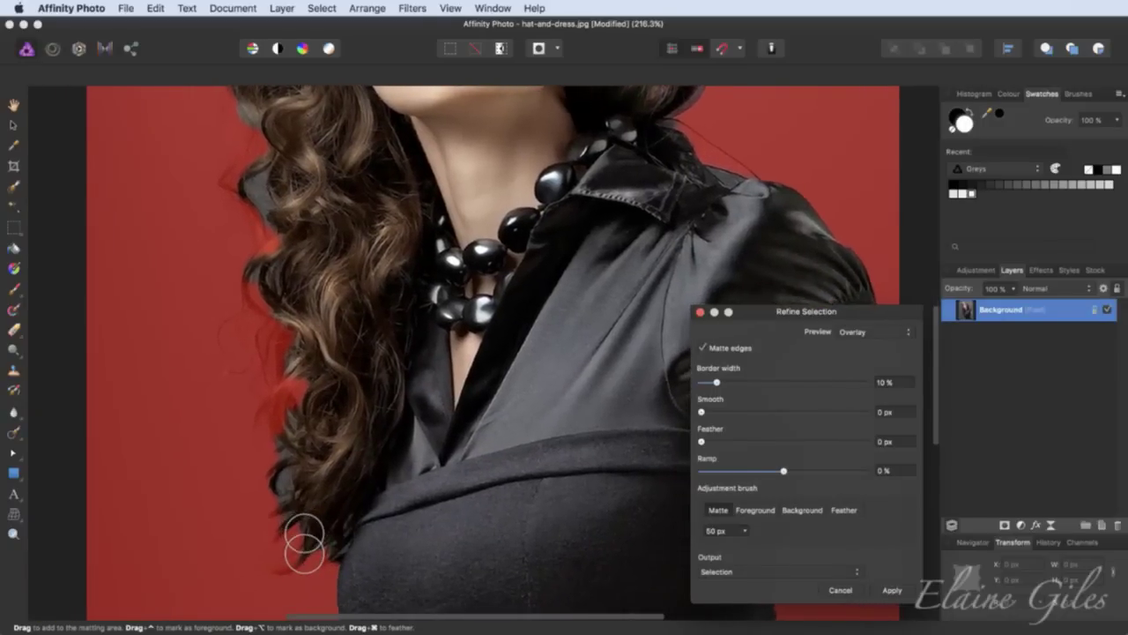
{"action": "mouse_move", "coordinate": [303, 538]}
{"action": "left_mouse_down"}
{"action": "mouse_move", "coordinate": [335, 568]}
{"action": "mouse_move", "coordinate": [321, 550]}
{"action": "mouse_move", "coordinate": [293, 579]}
{"action": "mouse_move", "coordinate": [270, 572]}
{"action": "mouse_move", "coordinate": [309, 536]}
{"action": "mouse_move", "coordinate": [284, 531]}
{"action": "mouse_move", "coordinate": [264, 551]}
{"action": "mouse_move", "coordinate": [281, 536]}
{"action": "mouse_move", "coordinate": [275, 498]}
{"action": "mouse_move", "coordinate": [294, 480]}
{"action": "mouse_move", "coordinate": [269, 432]}
{"action": "mouse_move", "coordinate": [300, 405]}
{"action": "mouse_move", "coordinate": [287, 448]}
{"action": "mouse_move", "coordinate": [299, 460]}
{"action": "mouse_move", "coordinate": [294, 477]}
{"action": "mouse_move", "coordinate": [286, 343]}
{"action": "mouse_move", "coordinate": [255, 407]}
{"action": "mouse_move", "coordinate": [240, 373]}
{"action": "mouse_move", "coordinate": [192, 395]}
{"action": "mouse_move", "coordinate": [218, 388]}
{"action": "mouse_move", "coordinate": [238, 319]}
{"action": "mouse_move", "coordinate": [238, 329]}
{"action": "mouse_move", "coordinate": [252, 323]}
{"action": "mouse_move", "coordinate": [246, 353]}
{"action": "mouse_move", "coordinate": [254, 350]}
{"action": "mouse_move", "coordinate": [271, 323]}
{"action": "mouse_move", "coordinate": [268, 282]}
{"action": "mouse_move", "coordinate": [287, 262]}
{"action": "mouse_move", "coordinate": [263, 307]}
{"action": "mouse_move", "coordinate": [247, 306]}
{"action": "mouse_move", "coordinate": [272, 256]}
{"action": "mouse_move", "coordinate": [262, 171]}
{"action": "mouse_move", "coordinate": [246, 218]}
{"action": "mouse_move", "coordinate": [236, 207]}
{"action": "mouse_move", "coordinate": [229, 121]}
{"action": "mouse_move", "coordinate": [254, 167]}
{"action": "left_mouse_up"}
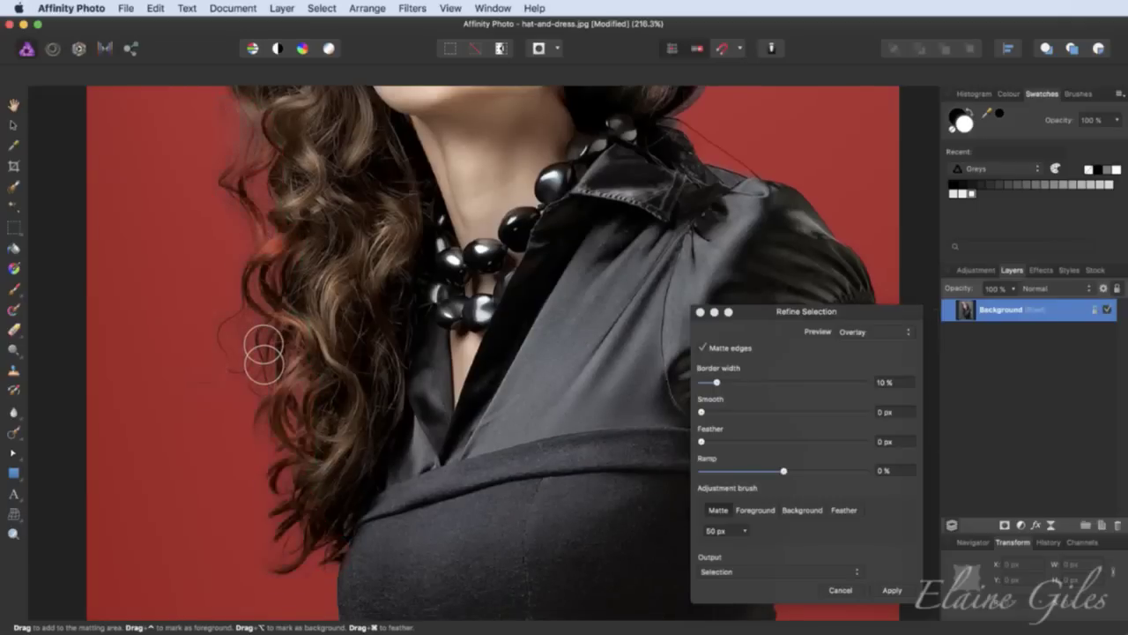
- Paint the outer edge of the upper curls beside the face with the Matte adjustment brush at 50 px
{"action": "scroll", "coordinate": [264, 356], "scroll_direction": "up", "scroll_amount": 5}
{"action": "scroll", "coordinate": [268, 353], "scroll_direction": "up", "scroll_amount": 2}
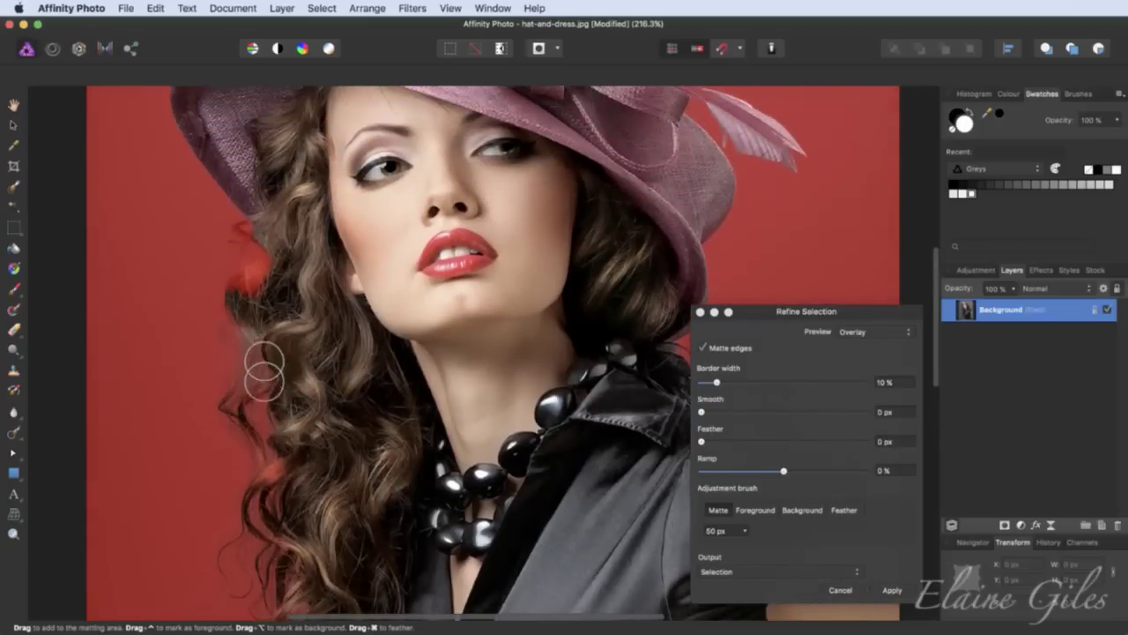
{"action": "mouse_move", "coordinate": [252, 383]}
{"action": "left_mouse_down"}
{"action": "mouse_move", "coordinate": [233, 321]}
{"action": "mouse_move", "coordinate": [252, 270]}
{"action": "mouse_move", "coordinate": [239, 246]}
{"action": "mouse_move", "coordinate": [227, 346]}
{"action": "mouse_move", "coordinate": [240, 395]}
{"action": "mouse_move", "coordinate": [253, 409]}
{"action": "mouse_move", "coordinate": [245, 365]}
{"action": "mouse_move", "coordinate": [249, 410]}
{"action": "left_mouse_up"}
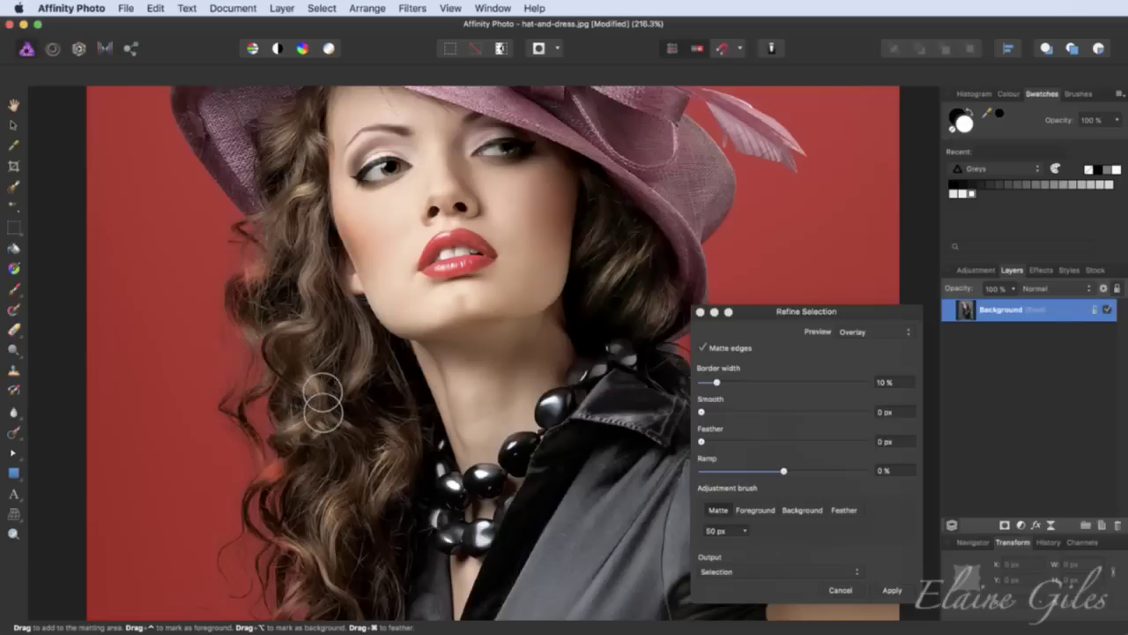
- Refine the hair just below the hat brim and the brim's outer edge, reducing the Matte adjustment brush to 14 px
{"action": "scroll", "coordinate": [322, 387], "scroll_direction": "up", "scroll_amount": 5}
{"action": "scroll", "coordinate": [323, 380], "scroll_direction": "left", "scroll_amount": 3}
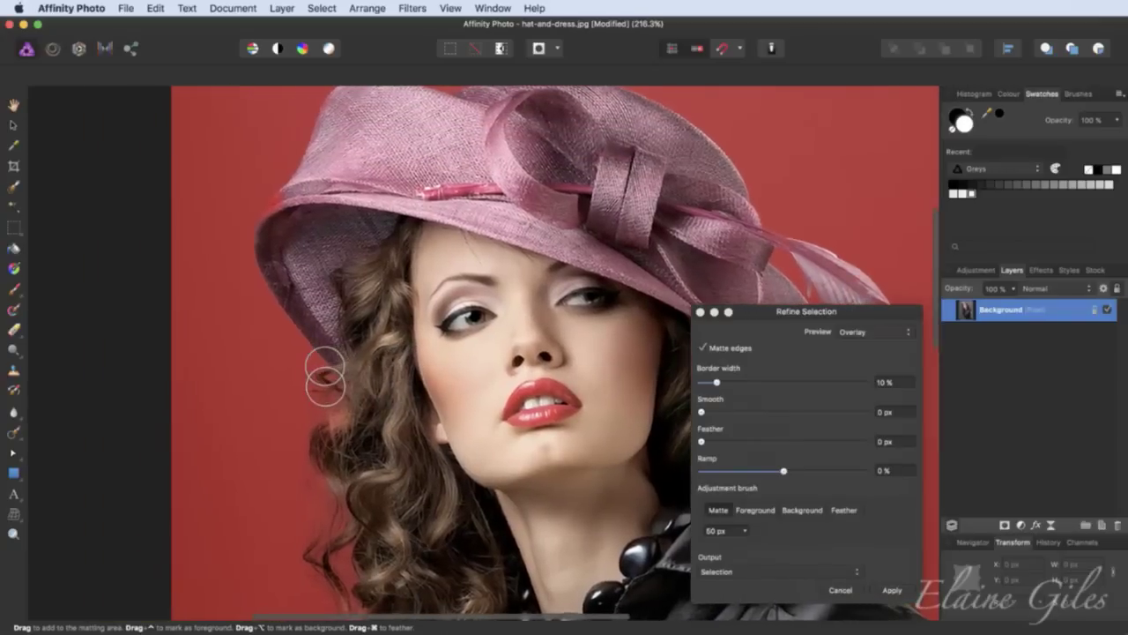
{"action": "key", "text": "bracketleft"}
{"action": "key", "text": "bracketleft"}
{"action": "key", "text": "bracketleft"}
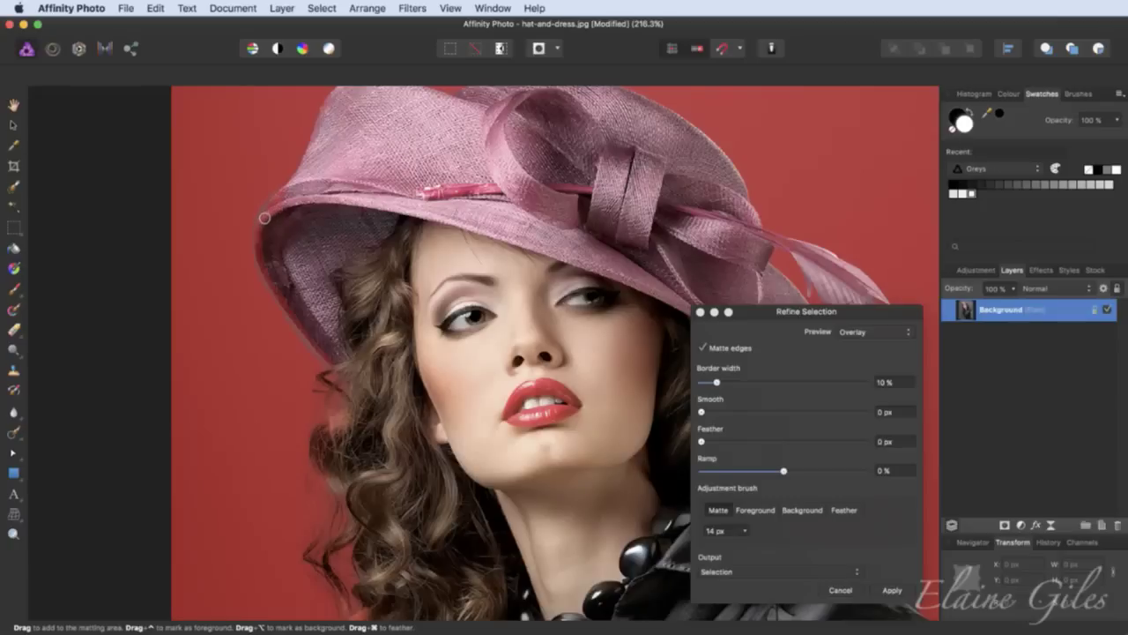
- Paint over the hat's feather with the Matte adjustment brush enlarged to 36 px
{"action": "scroll", "coordinate": [327, 286], "scroll_direction": "right", "scroll_amount": 10}
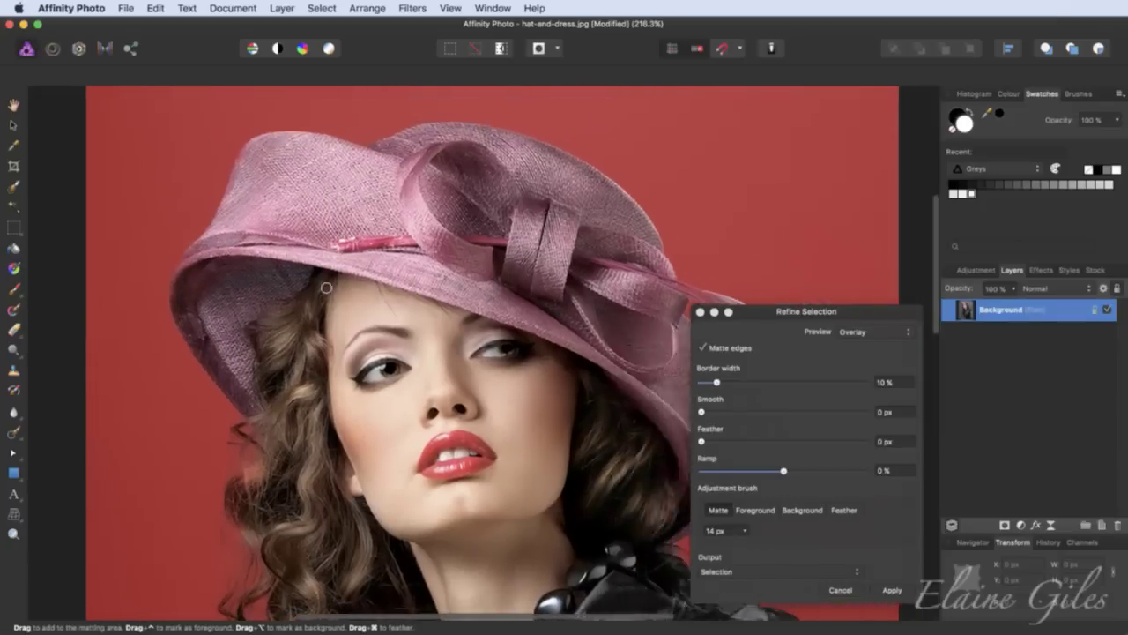
{"action": "scroll", "coordinate": [327, 287], "scroll_direction": "down", "scroll_amount": 3}
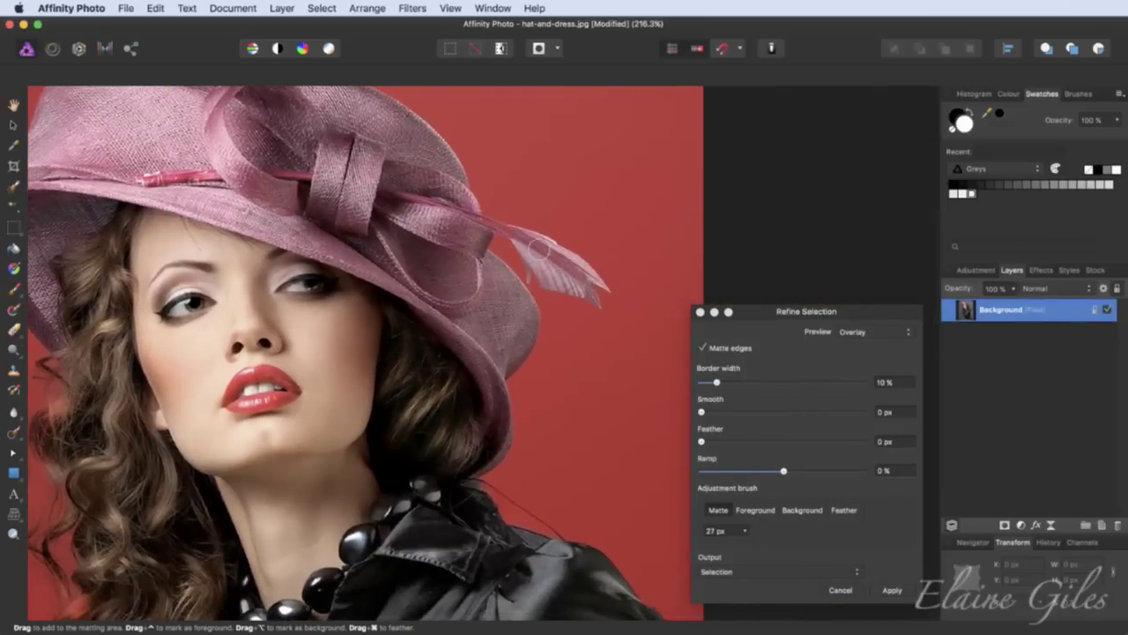
{"action": "key", "text": "bracketright"}
{"action": "mouse_move", "coordinate": [516, 238]}
{"action": "left_mouse_down"}
{"action": "mouse_move", "coordinate": [573, 261]}
{"action": "mouse_move", "coordinate": [609, 303]}
{"action": "mouse_move", "coordinate": [592, 308]}
{"action": "mouse_move", "coordinate": [537, 284]}
{"action": "mouse_move", "coordinate": [513, 235]}
{"action": "mouse_move", "coordinate": [584, 302]}
{"action": "left_mouse_up"}
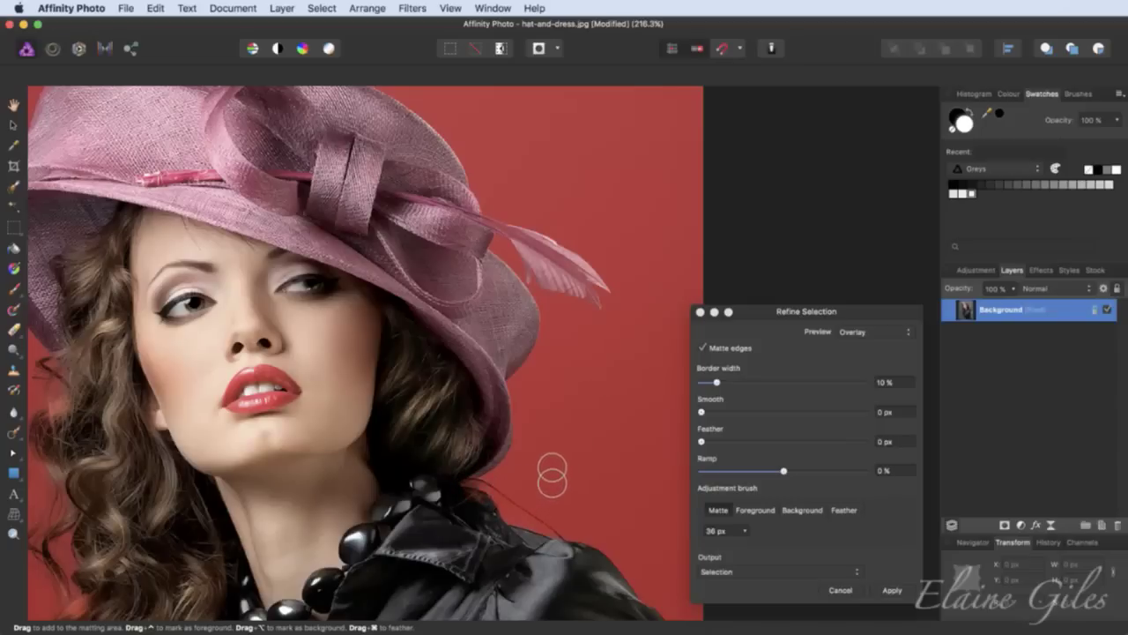
- Check the refined edges in the Black and white preview and return to the Overlay preview
{"action": "scroll", "coordinate": [559, 458], "scroll_direction": "left", "scroll_amount": 5}
{"action": "scroll", "coordinate": [561, 456], "scroll_direction": "left", "scroll_amount": 8}
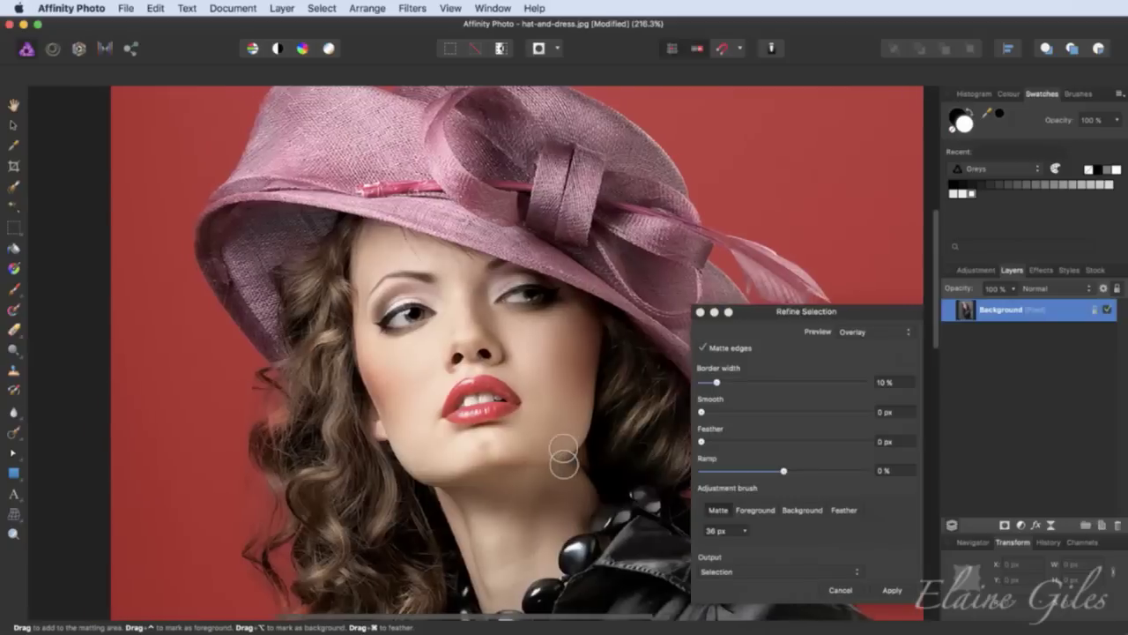
{"action": "left_click", "coordinate": [911, 334]}
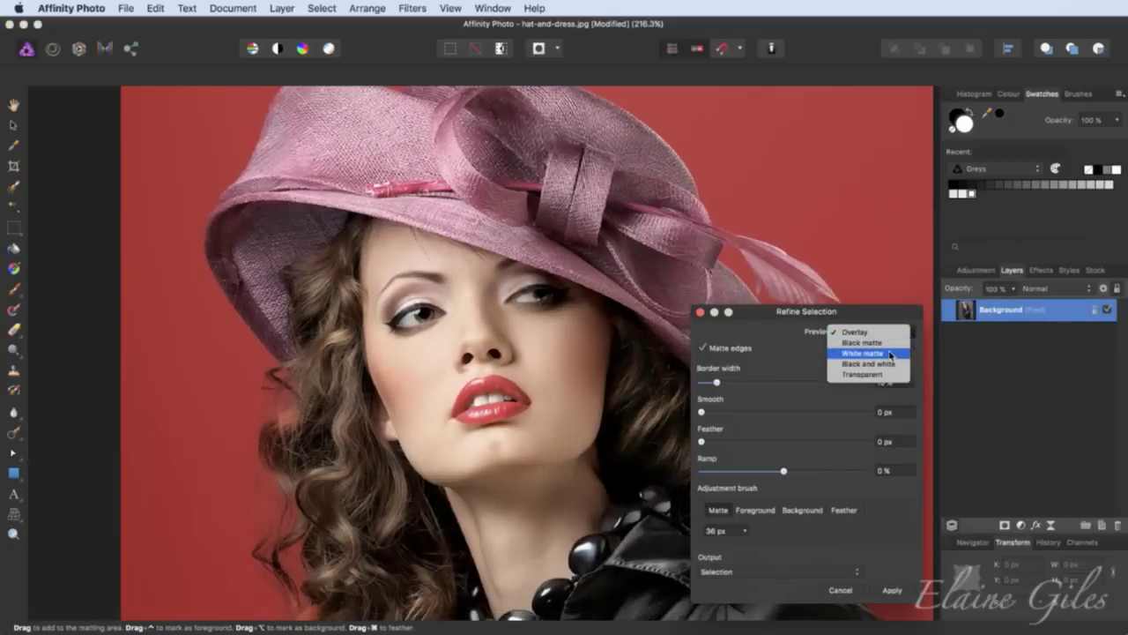
{"action": "left_click", "coordinate": [894, 364]}
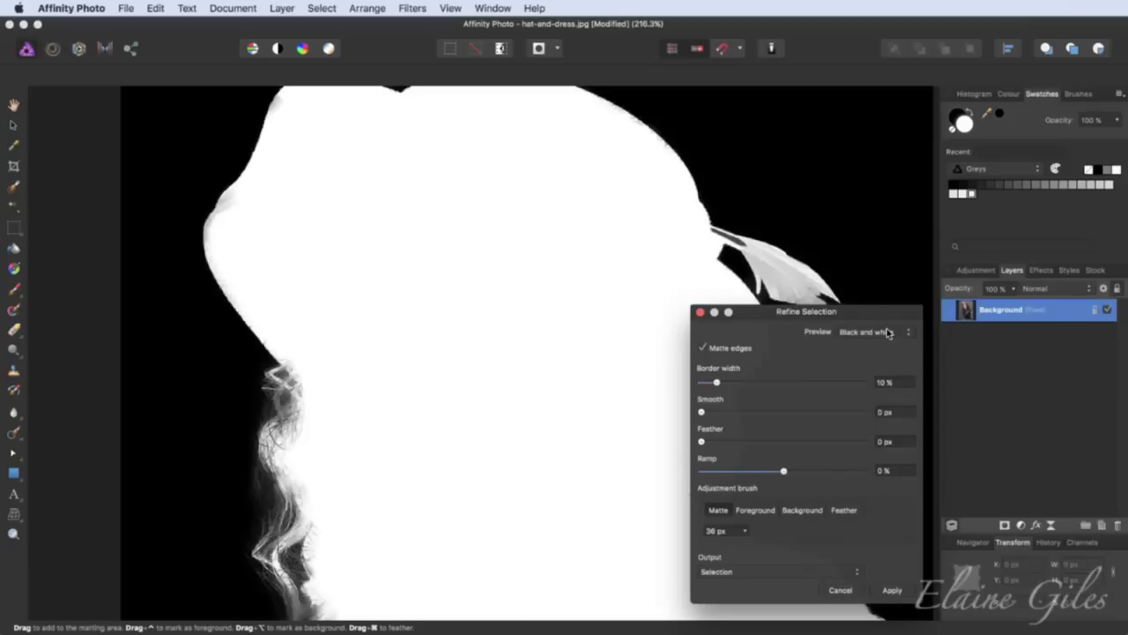
{"action": "left_click", "coordinate": [889, 332]}
{"action": "left_click", "coordinate": [881, 295]}
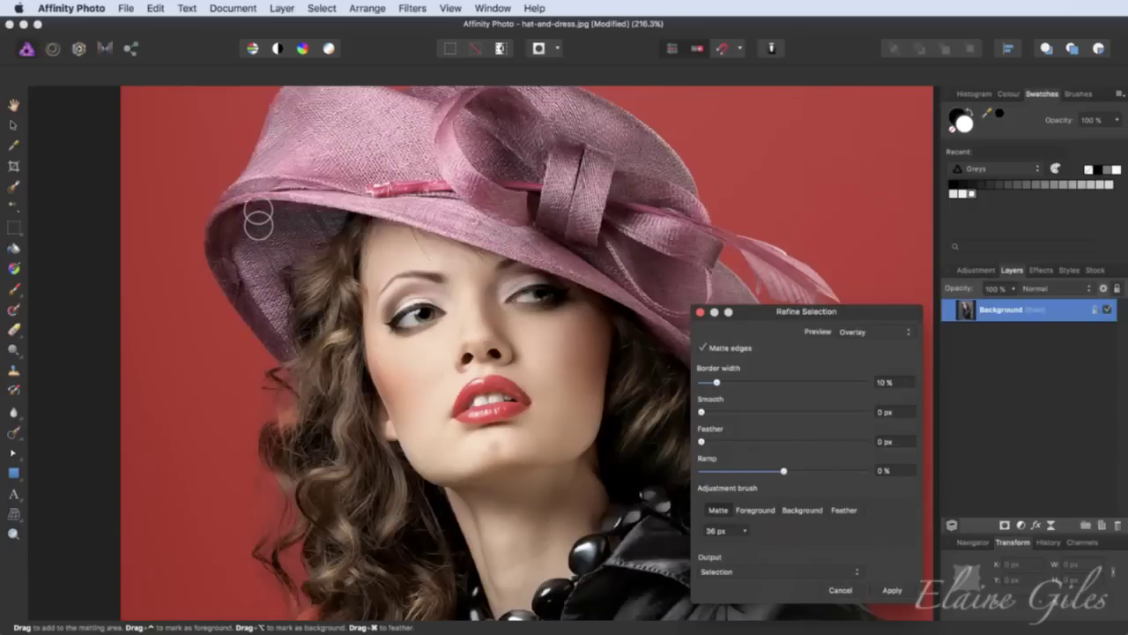
- Paint across the shaded underside of the hat brim with the Matte adjustment brush at 36 px
{"action": "scroll", "coordinate": [255, 208], "scroll_direction": "up", "scroll_amount": 10}
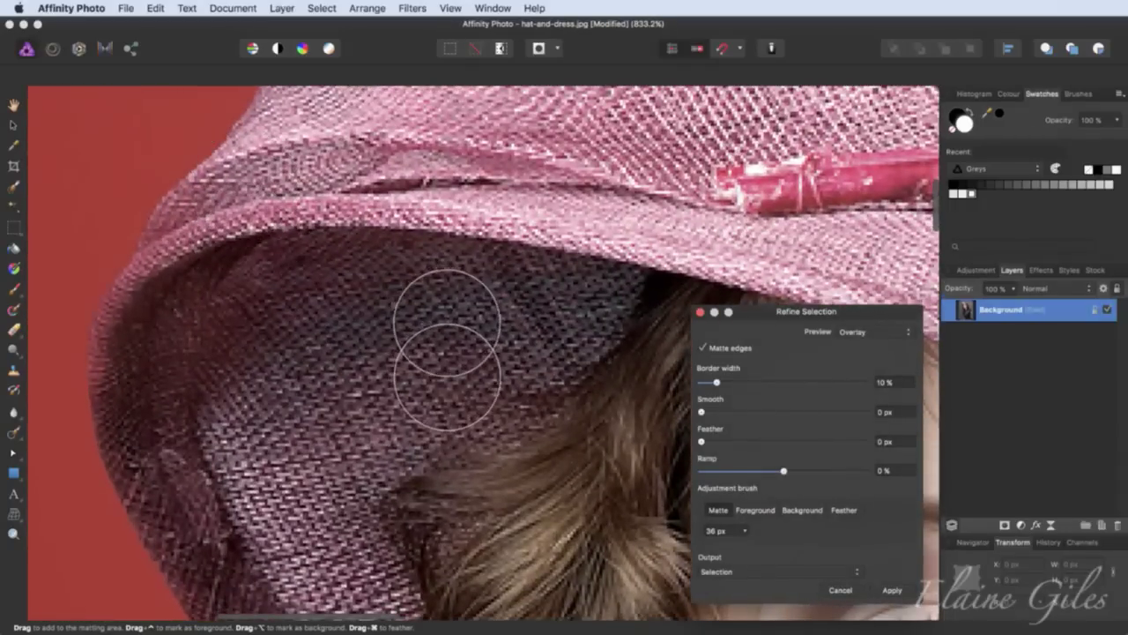
{"action": "scroll", "coordinate": [493, 343], "scroll_direction": "up", "scroll_amount": 6}
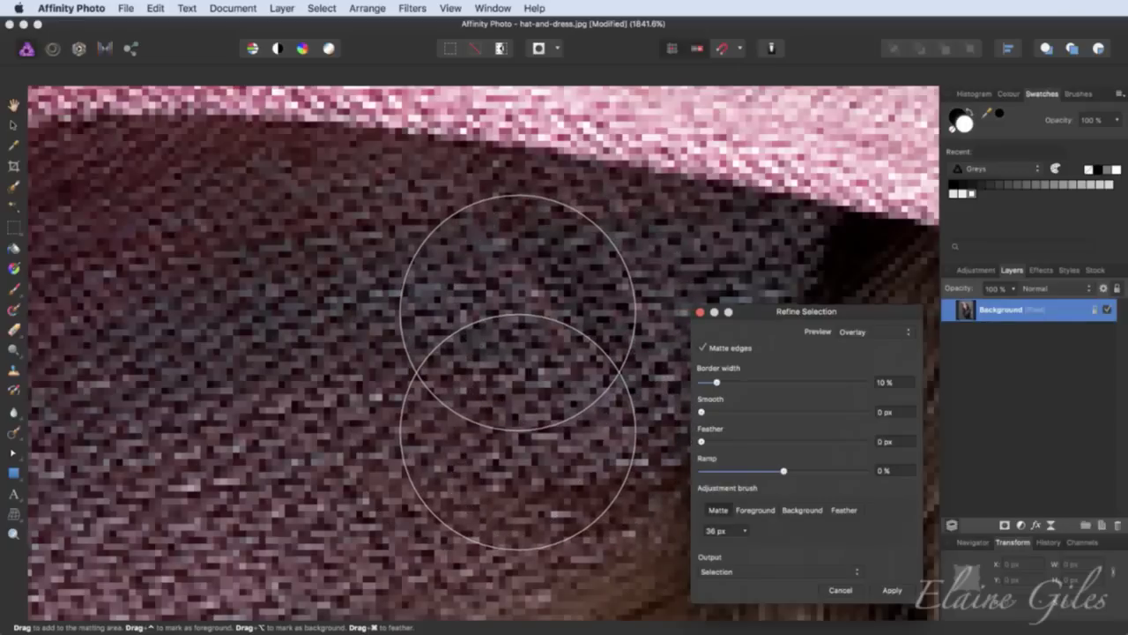
{"action": "key", "text": "super+0"}
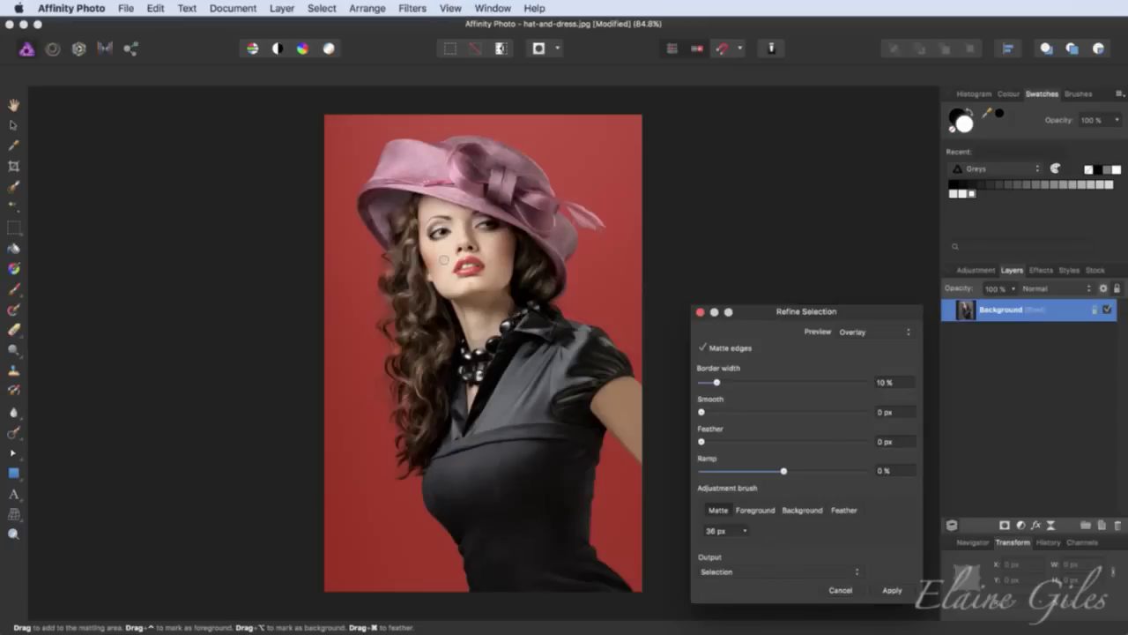
{"action": "scroll", "coordinate": [397, 190], "scroll_direction": "up", "scroll_amount": 5}
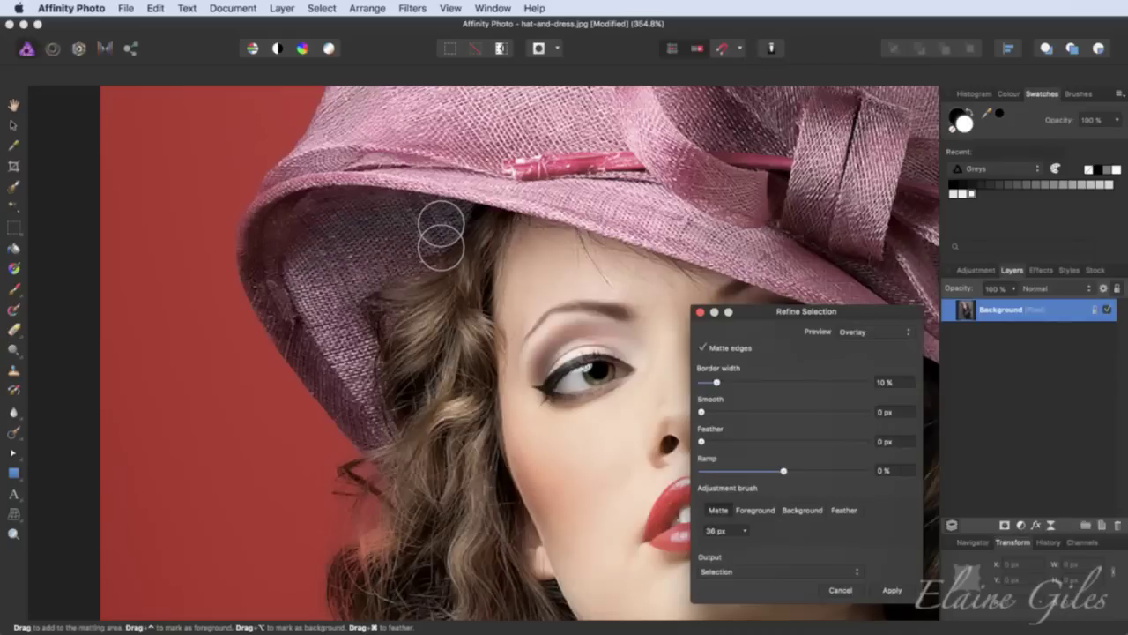
{"action": "mouse_move", "coordinate": [441, 235]}
{"action": "left_mouse_down"}
{"action": "mouse_move", "coordinate": [375, 227]}
{"action": "mouse_move", "coordinate": [321, 256]}
{"action": "mouse_move", "coordinate": [324, 240]}
{"action": "mouse_move", "coordinate": [448, 217]}
{"action": "mouse_move", "coordinate": [428, 244]}
{"action": "mouse_move", "coordinate": [340, 253]}
{"action": "left_mouse_up"}
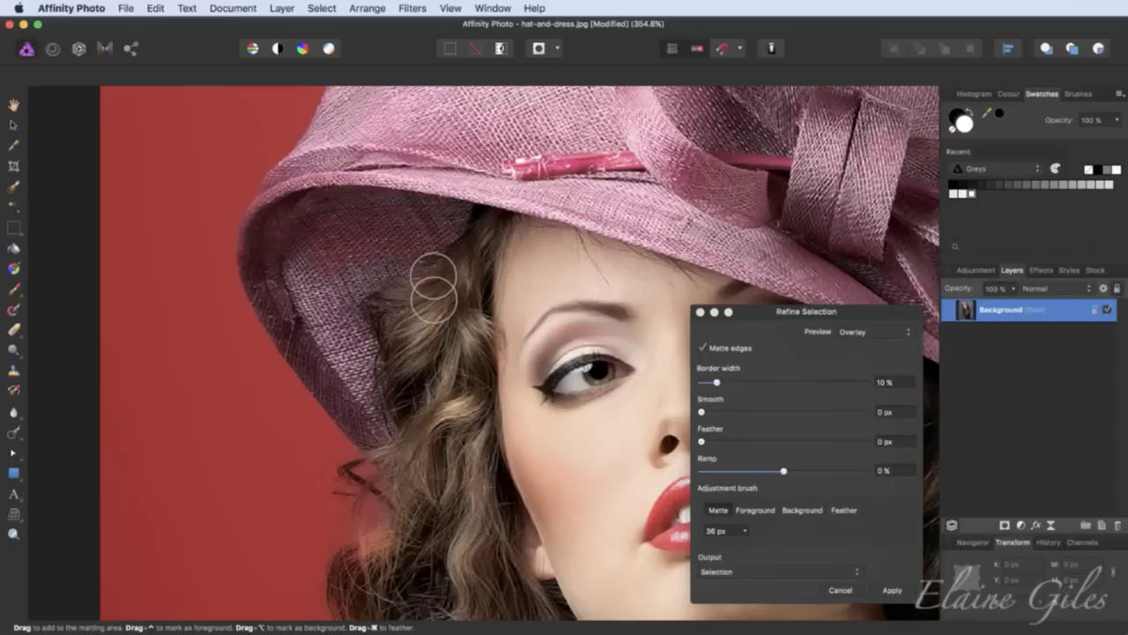
- Paint over the brim's inner weave down to the hair edge with the Matte adjustment brush, reducing it to 16 px
{"action": "scroll", "coordinate": [388, 278], "scroll_direction": "up", "scroll_amount": 1}
{"action": "scroll", "coordinate": [388, 278], "scroll_direction": "up", "scroll_amount": 6}
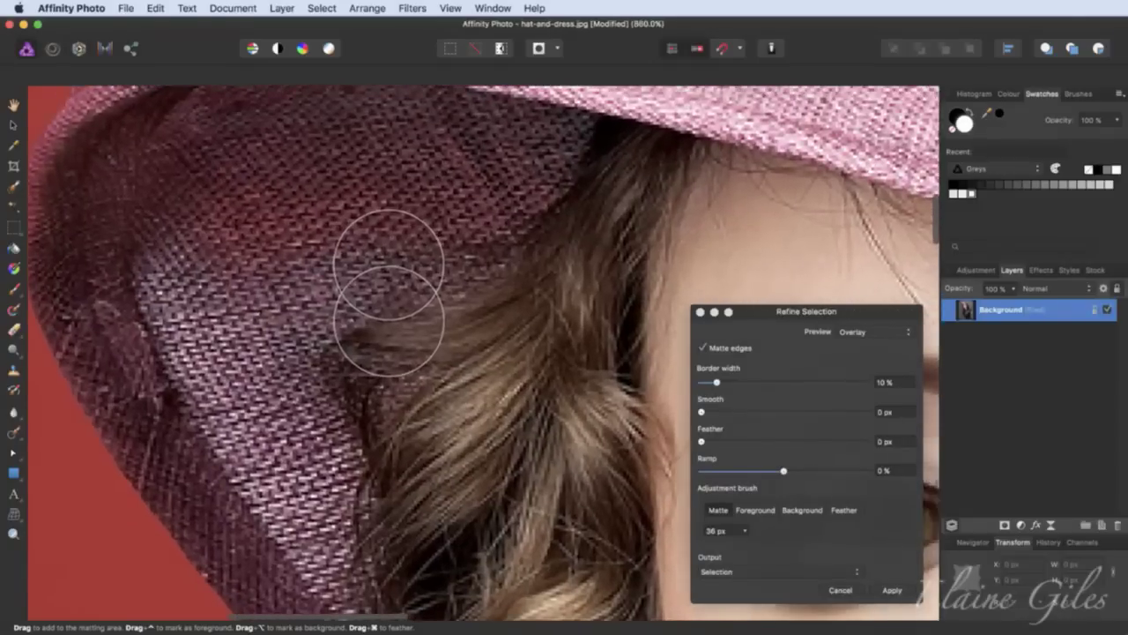
{"action": "mouse_move", "coordinate": [420, 159]}
{"action": "left_mouse_down"}
{"action": "mouse_move", "coordinate": [297, 131]}
{"action": "mouse_move", "coordinate": [214, 159]}
{"action": "left_mouse_up"}
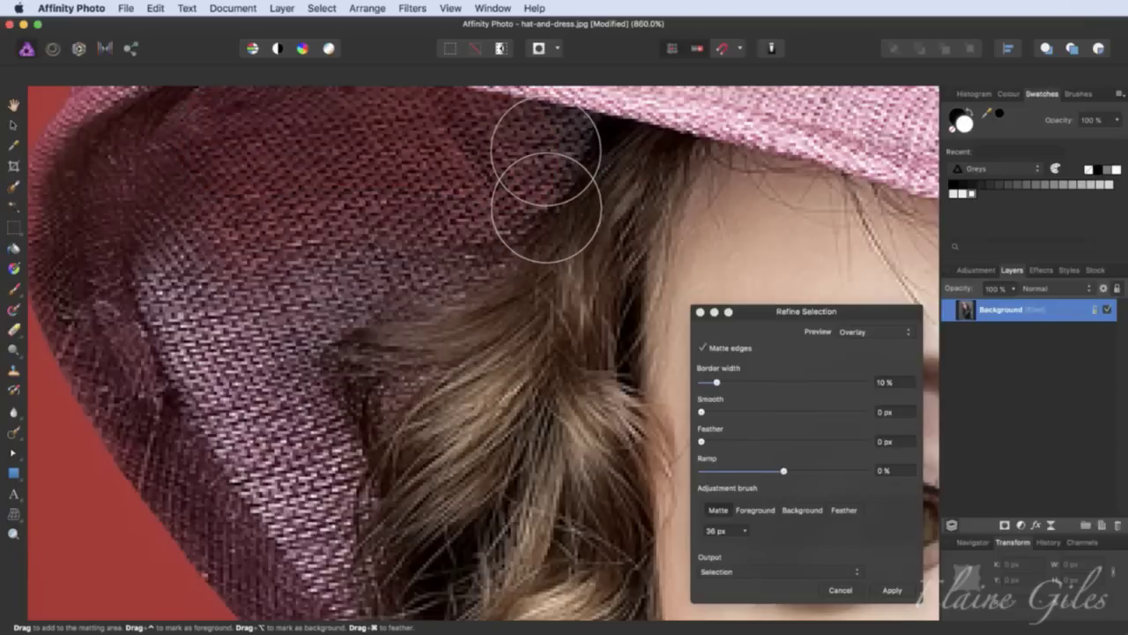
{"action": "key", "text": "bracketleft"}
{"action": "key", "text": "bracketleft"}
{"action": "key", "text": "bracketleft"}
{"action": "key", "text": "bracketleft"}
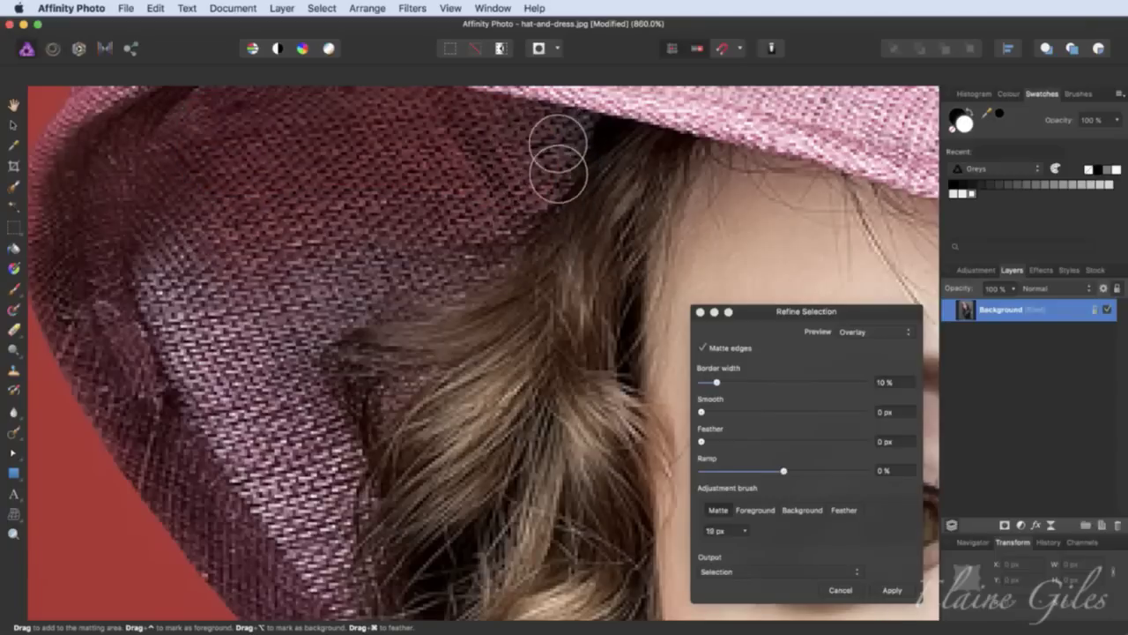
{"action": "left_click_drag", "start_coordinate": [569, 140], "coordinate": [543, 140]}
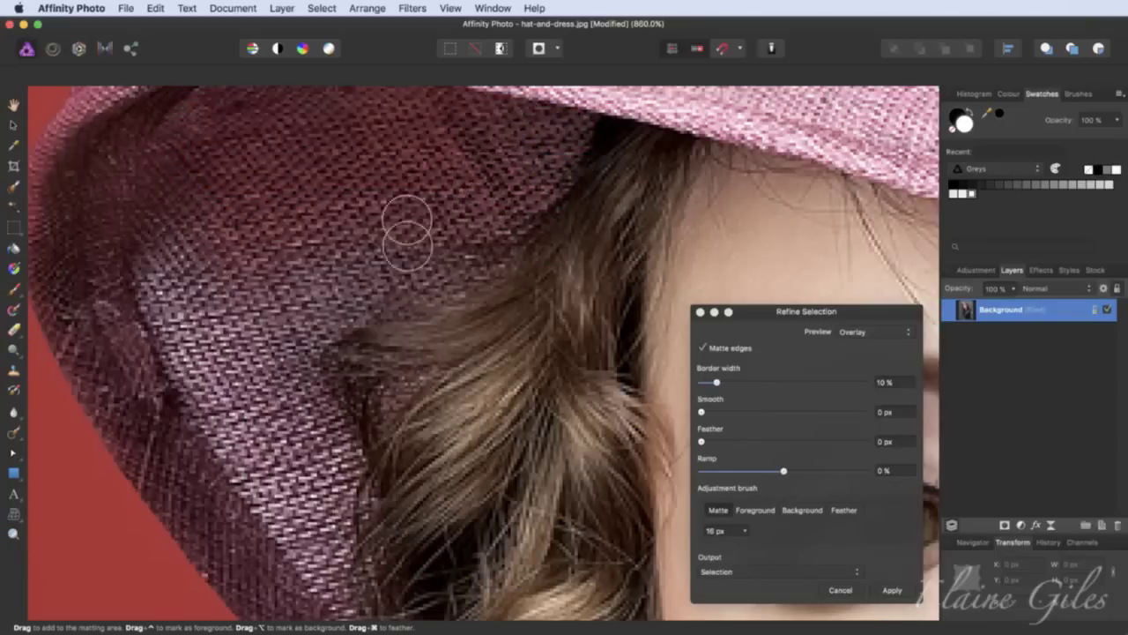
{"action": "mouse_move", "coordinate": [450, 263]}
{"action": "left_mouse_down"}
{"action": "mouse_move", "coordinate": [167, 252]}
{"action": "mouse_move", "coordinate": [148, 285]}
{"action": "mouse_move", "coordinate": [227, 297]}
{"action": "mouse_move", "coordinate": [281, 283]}
{"action": "mouse_move", "coordinate": [359, 307]}
{"action": "left_mouse_up"}
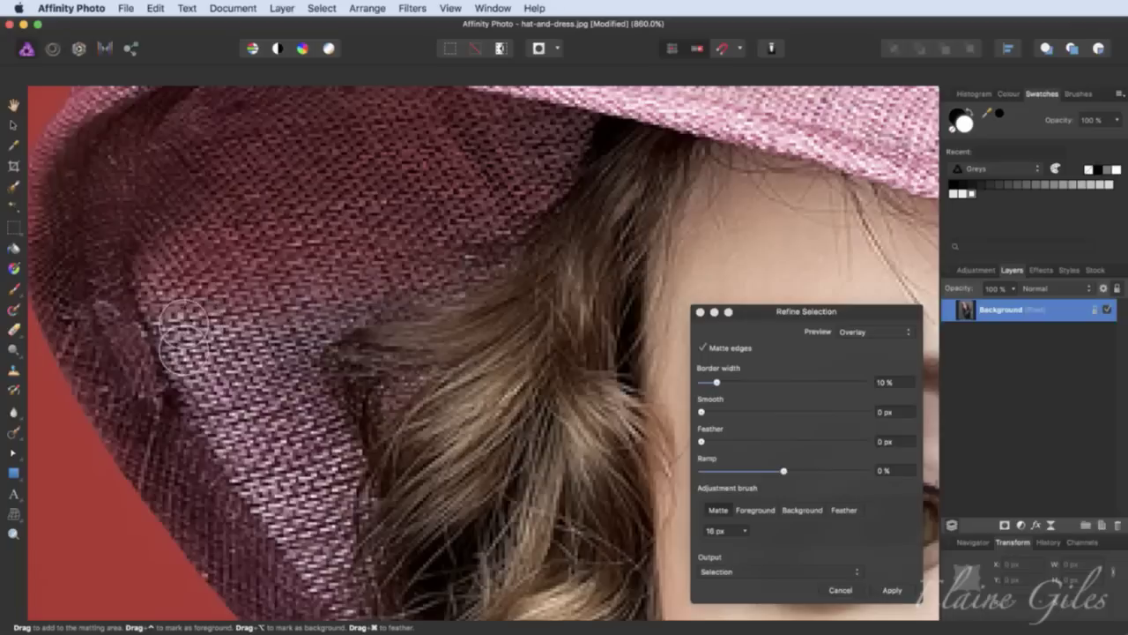
{"action": "mouse_move", "coordinate": [340, 322]}
{"action": "left_mouse_down"}
{"action": "mouse_move", "coordinate": [275, 342]}
{"action": "mouse_move", "coordinate": [168, 339]}
{"action": "left_mouse_up"}
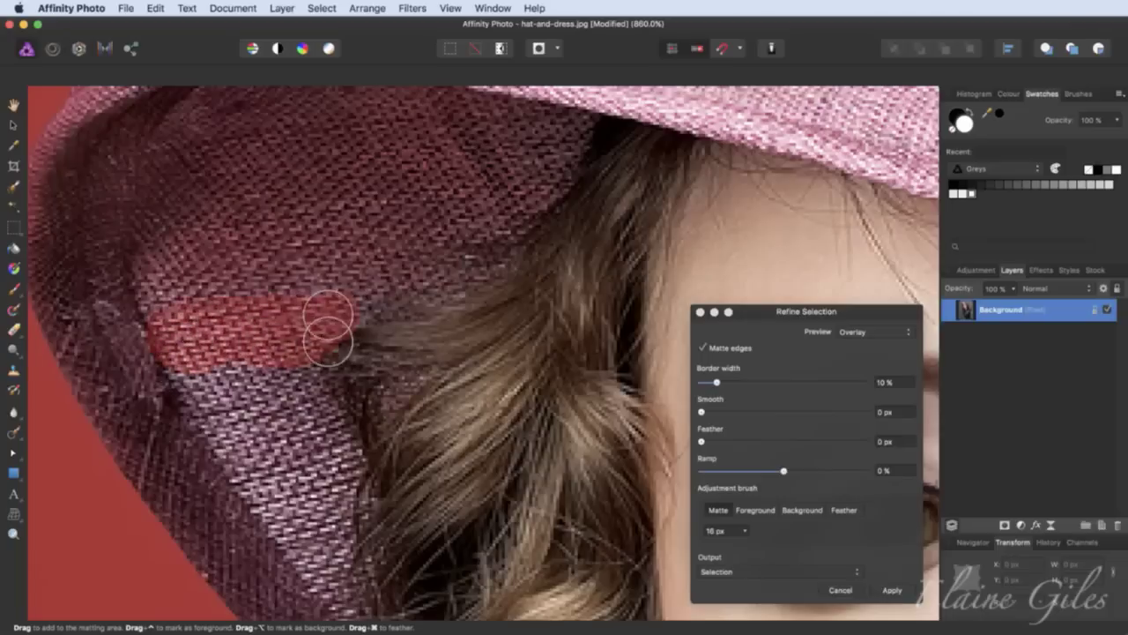
- Check the underside of the hat brim in the Black and white preview and return to the Overlay preview
{"action": "key", "text": "super+0"}
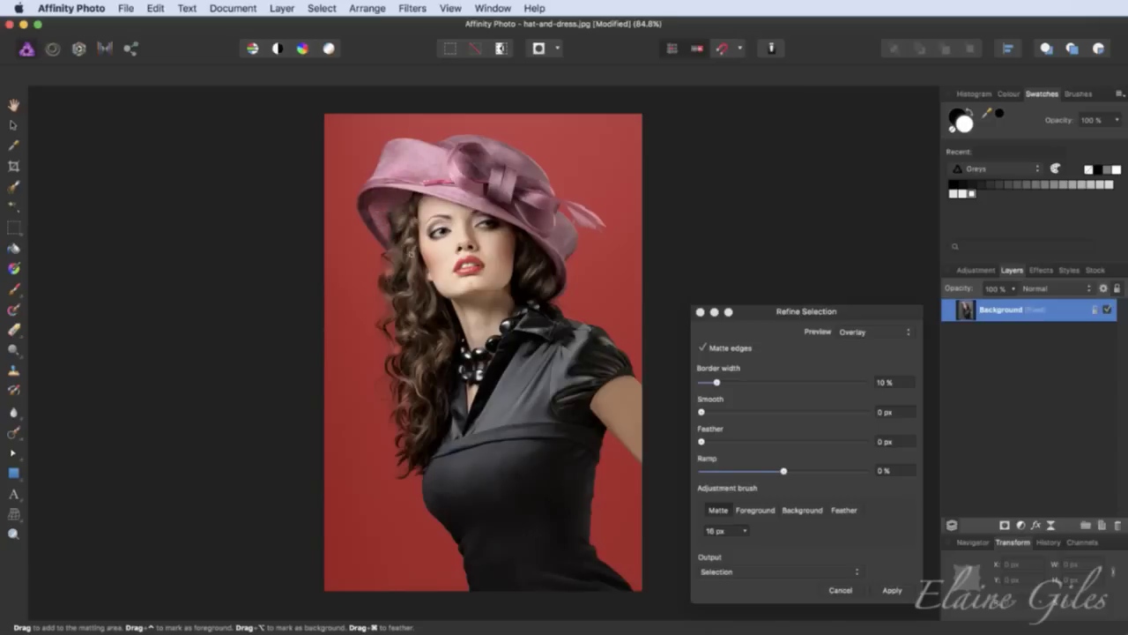
{"action": "left_click", "coordinate": [881, 332]}
{"action": "left_click", "coordinate": [882, 366]}
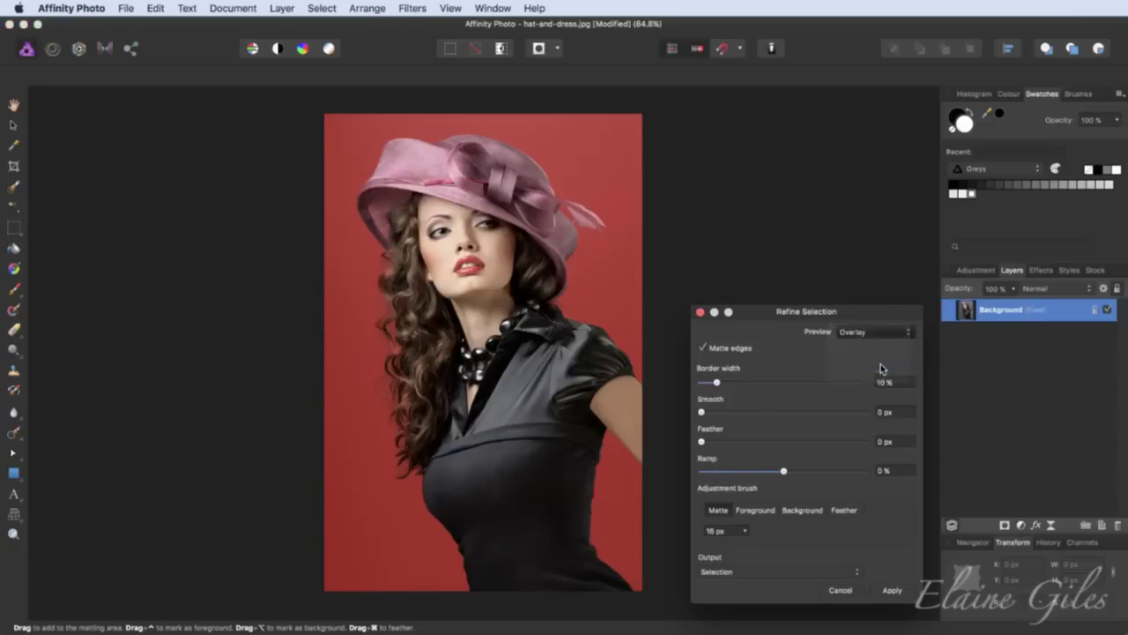
{"action": "scroll", "coordinate": [370, 204], "scroll_direction": "up", "scroll_amount": 10}
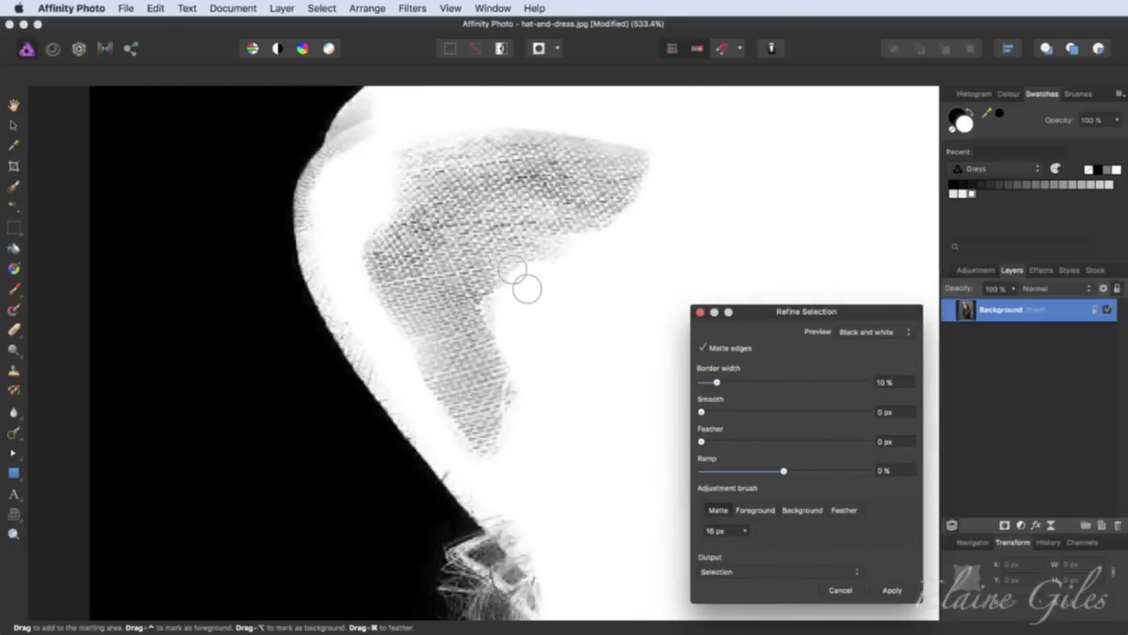
{"action": "left_click", "coordinate": [858, 332]}
{"action": "left_click", "coordinate": [855, 300]}
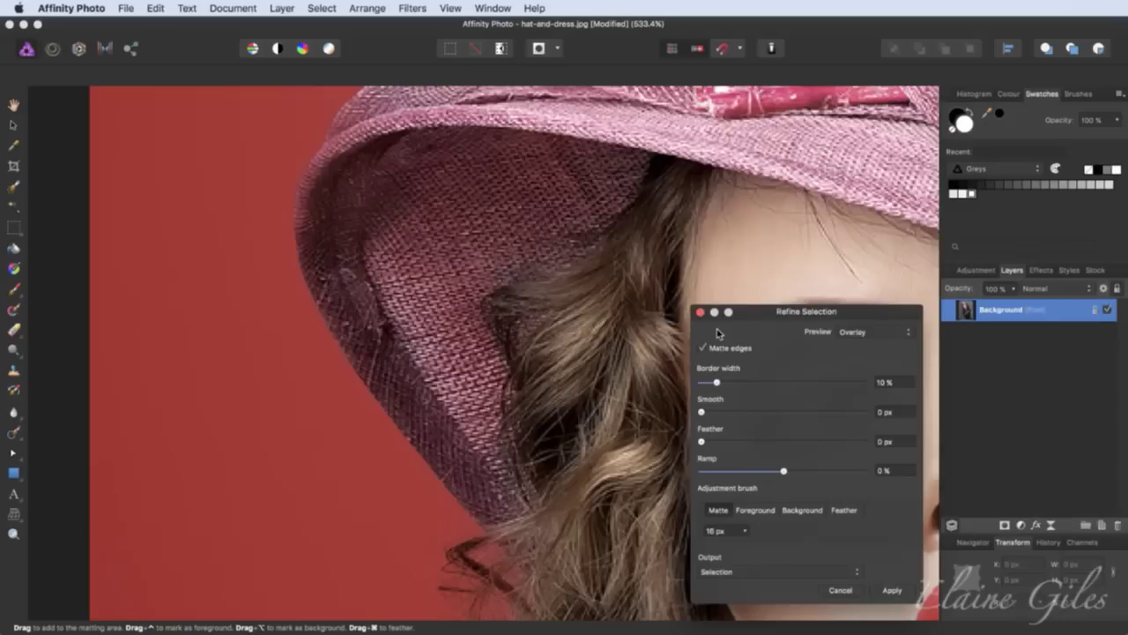
- Set the refinement output to New layer with mask and apply it
{"action": "key", "text": "super+0"}
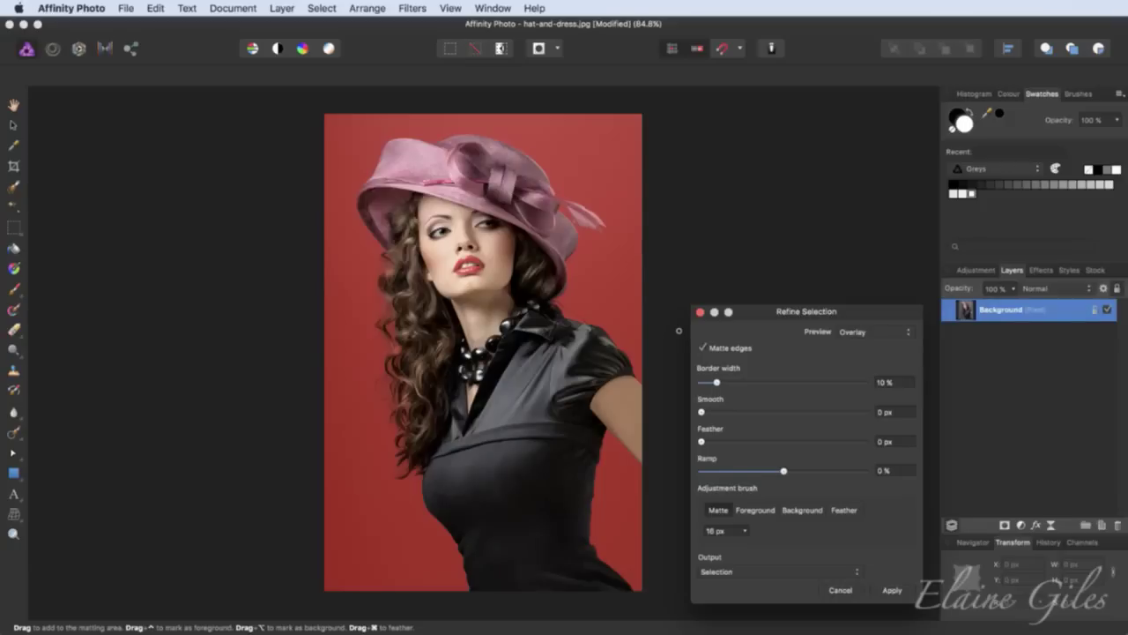
{"action": "left_click", "coordinate": [746, 573]}
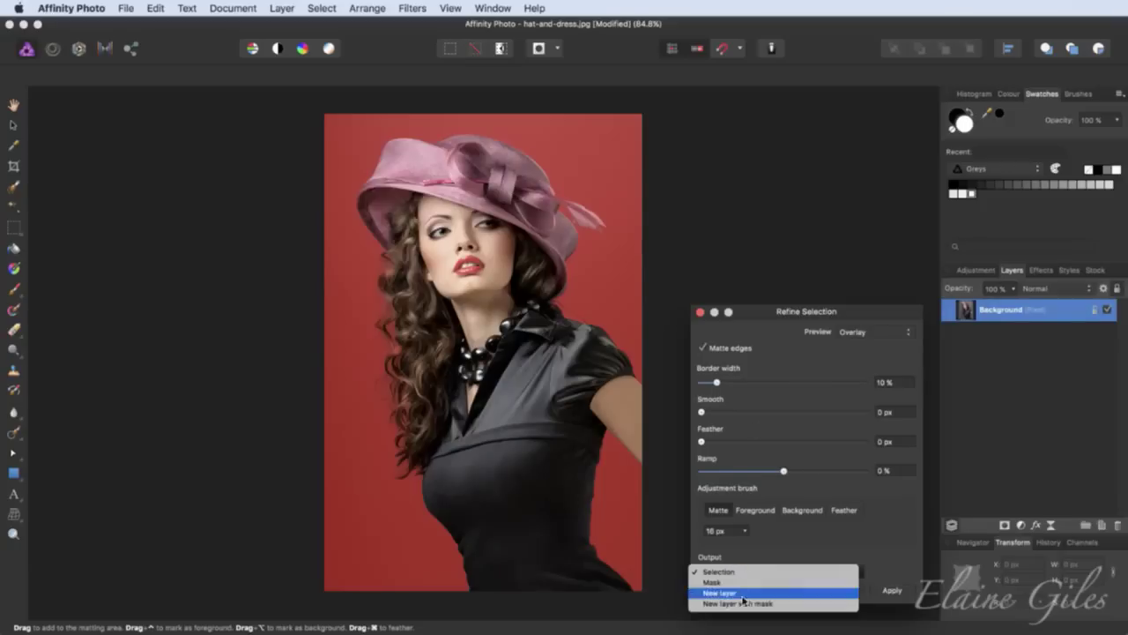
{"action": "left_click", "coordinate": [746, 605]}
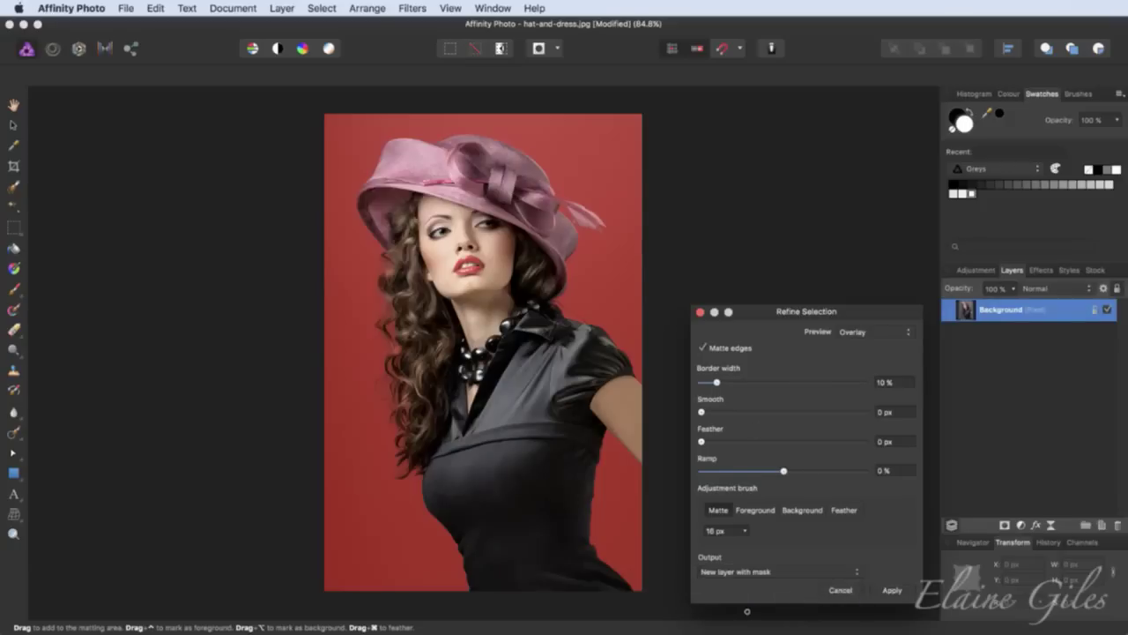
{"action": "left_click", "coordinate": [892, 590]}
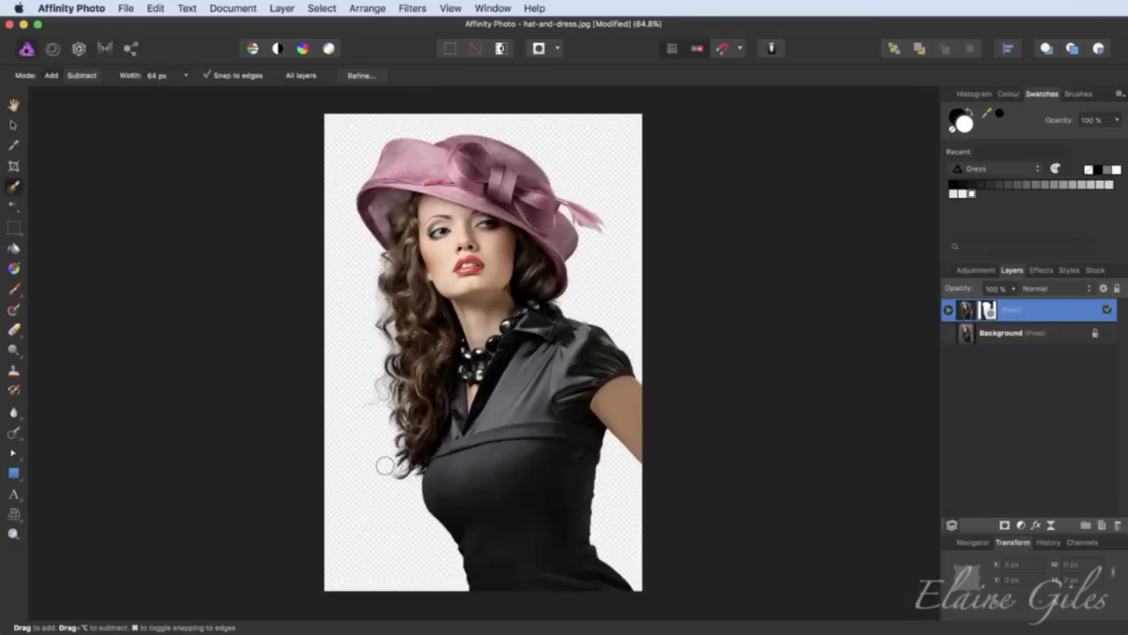
- Examine the cut-out's edges closely along the hair, the dress and the underside of the hat brim
{"action": "scroll", "coordinate": [385, 465], "scroll_direction": "up", "scroll_amount": 5}
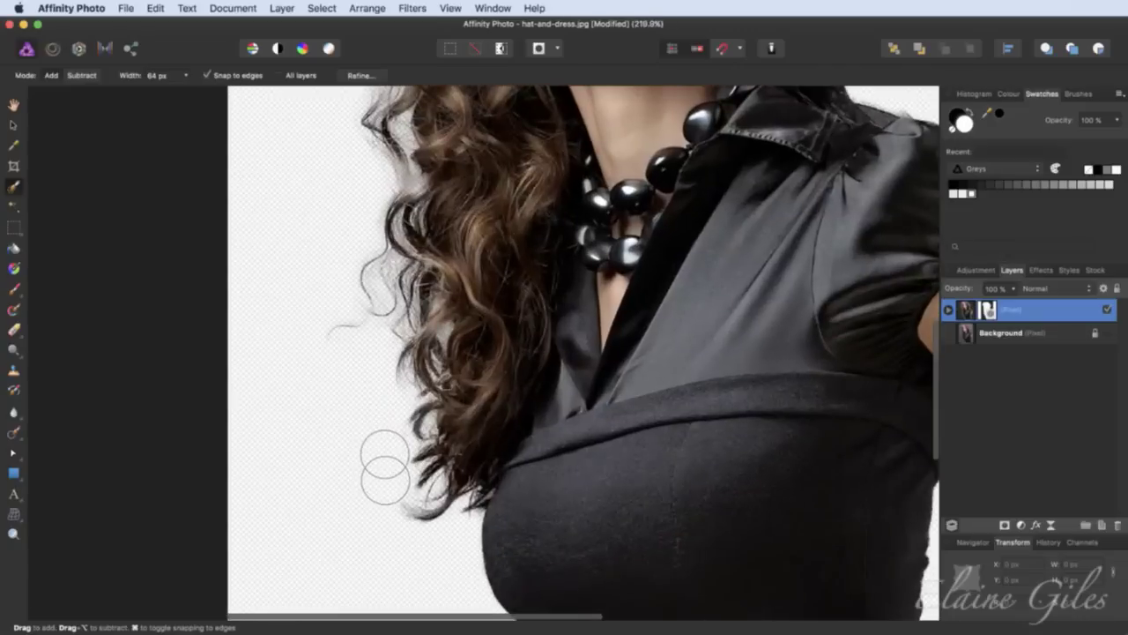
{"action": "scroll", "coordinate": [520, 586], "scroll_direction": "down", "scroll_amount": 4}
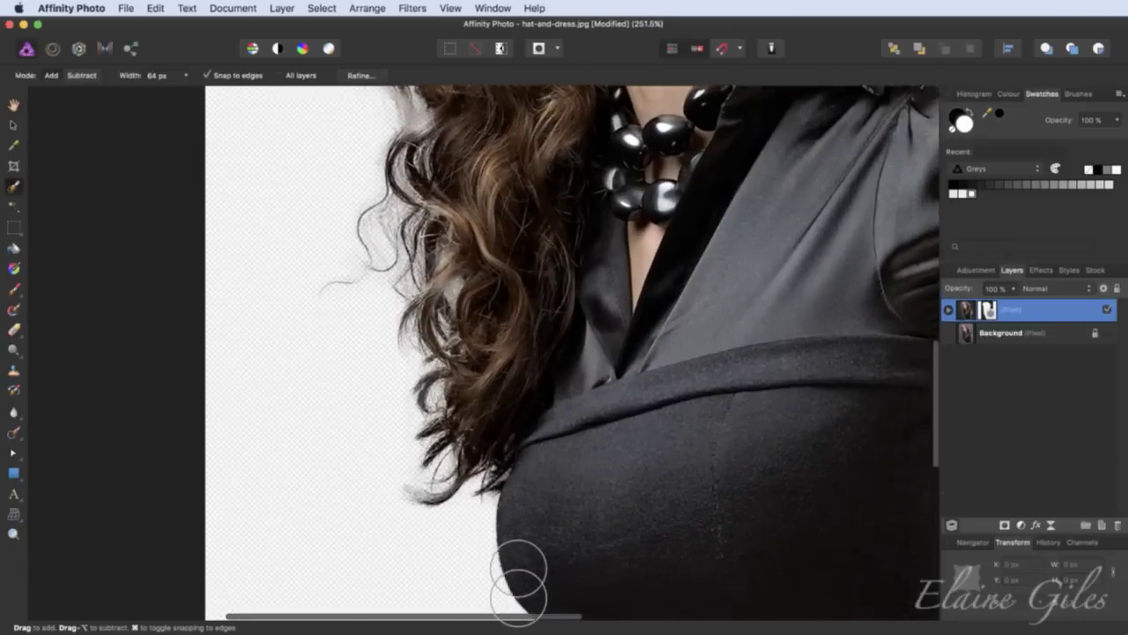
{"action": "scroll", "coordinate": [518, 582], "scroll_direction": "up", "scroll_amount": 5}
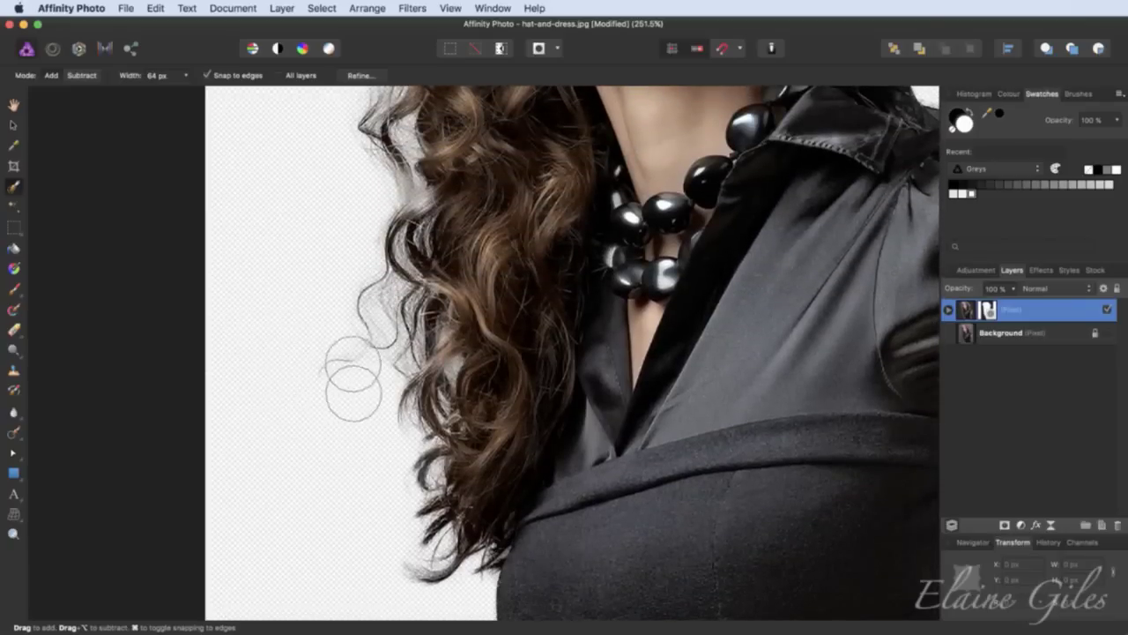
{"action": "scroll", "coordinate": [460, 351], "scroll_direction": "up", "scroll_amount": 3}
{"action": "scroll", "coordinate": [463, 351], "scroll_direction": "up", "scroll_amount": 8}
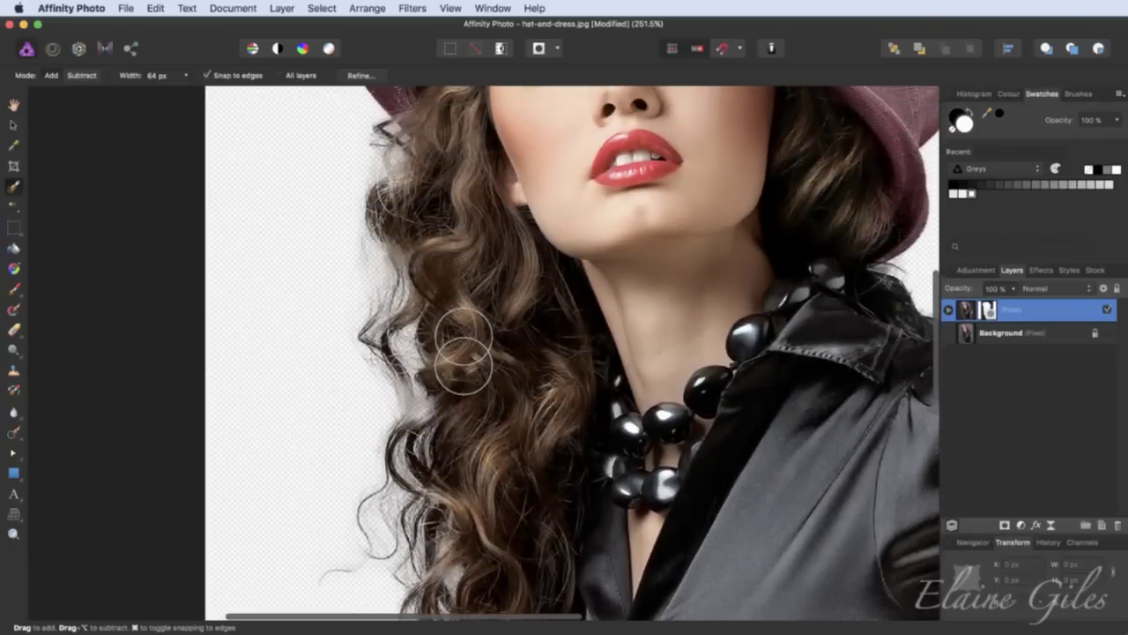
{"action": "scroll", "coordinate": [462, 351], "scroll_direction": "up", "scroll_amount": 8}
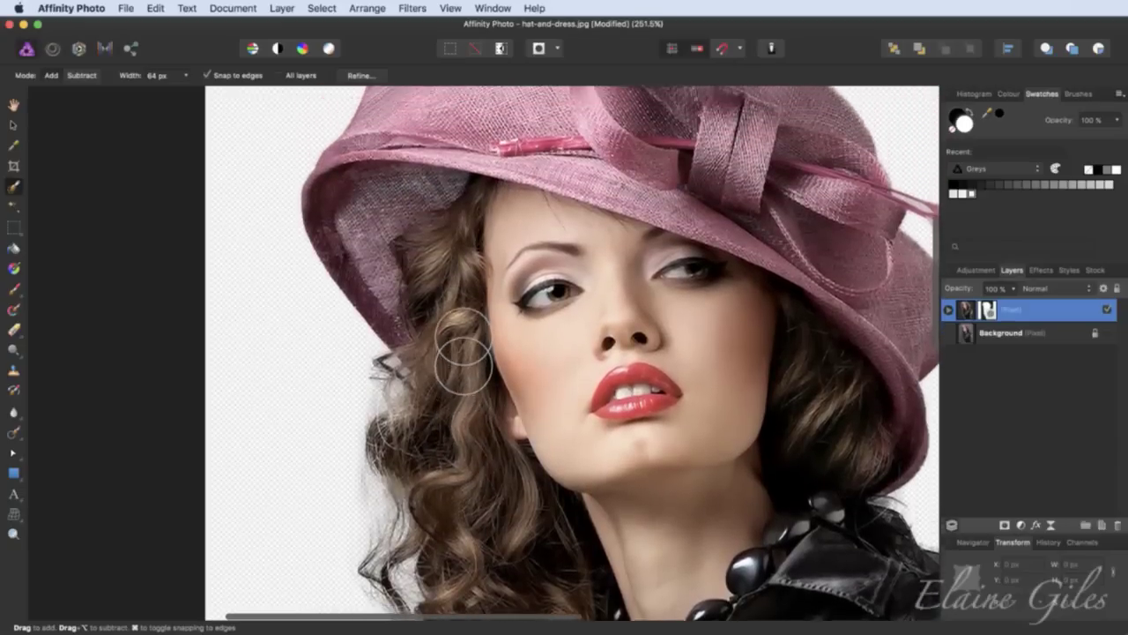
{"action": "scroll", "coordinate": [447, 267], "scroll_direction": "up", "scroll_amount": 10}
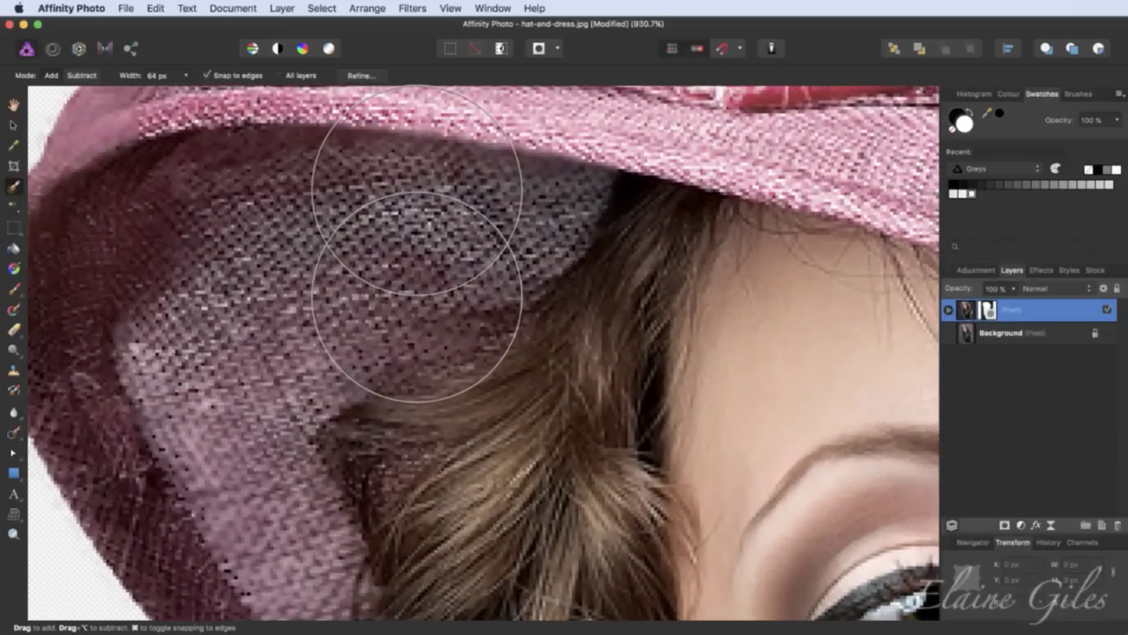
{"action": "key", "text": "super+0"}
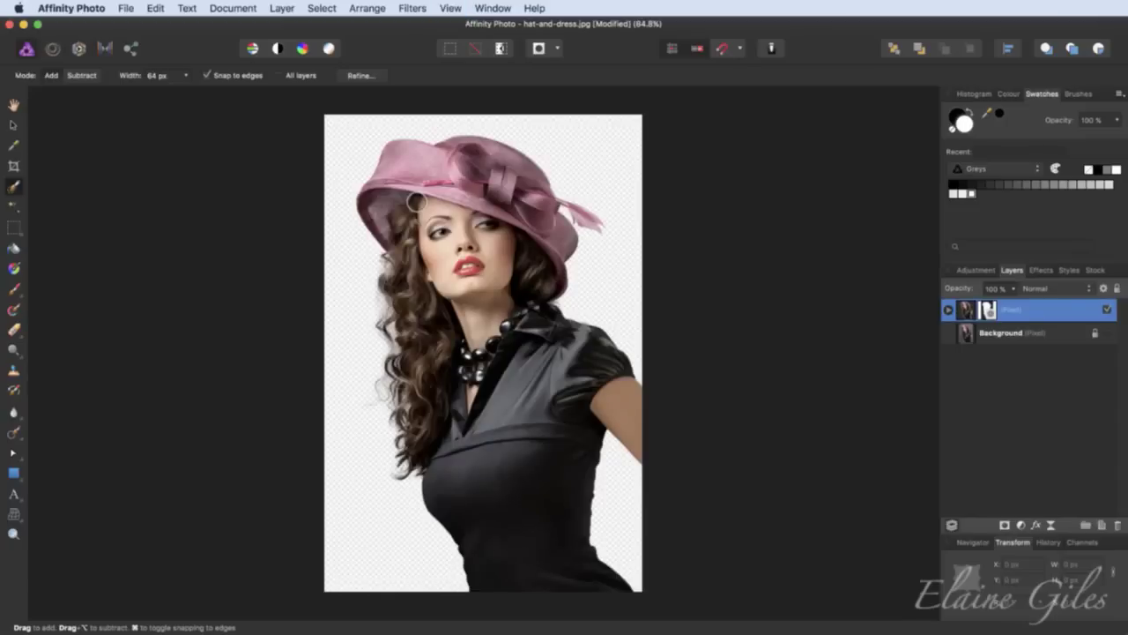
- Place gravestones.jpg from the 09 - Graveyard folder into the document at its default size
{"action": "left_click", "coordinate": [125, 8]}
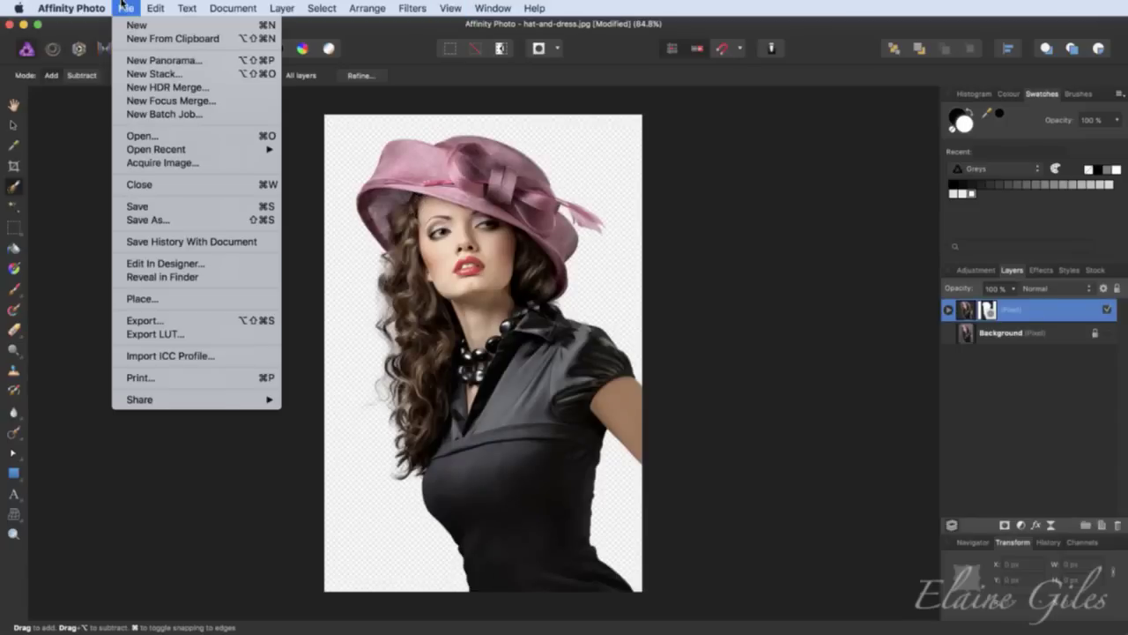
{"action": "left_click", "coordinate": [159, 303]}
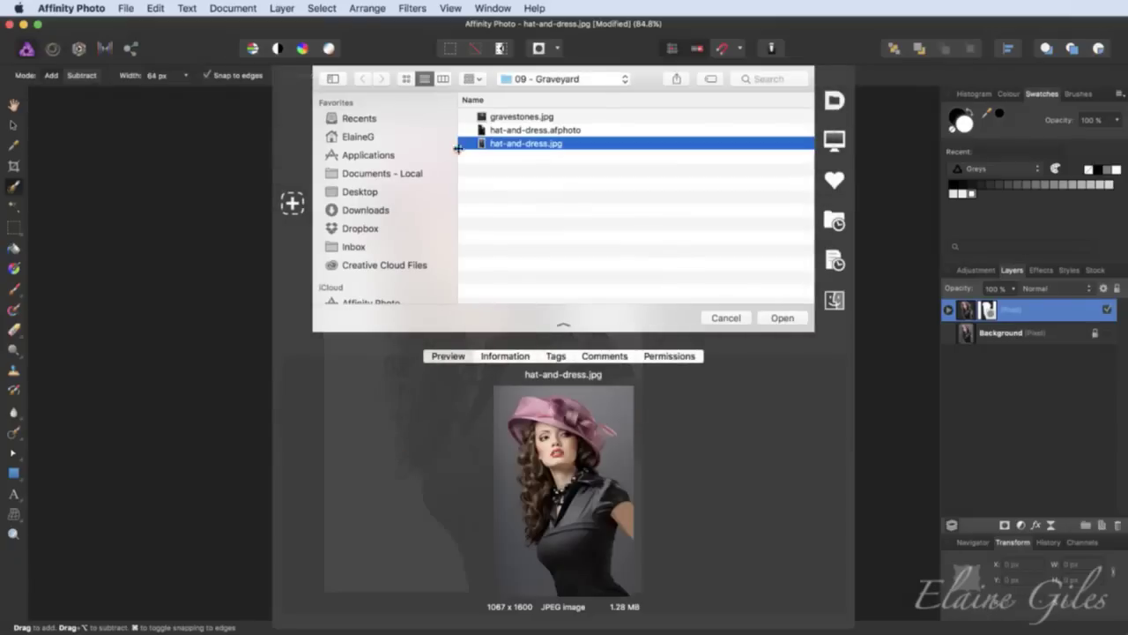
{"action": "left_click", "coordinate": [501, 117]}
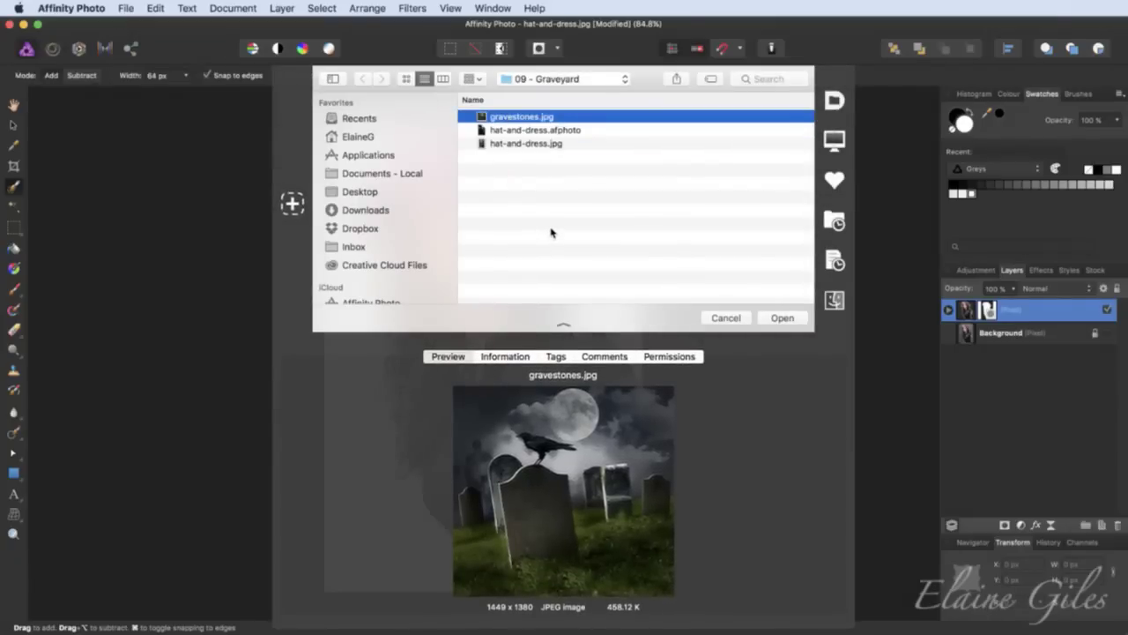
{"action": "left_click", "coordinate": [781, 319]}
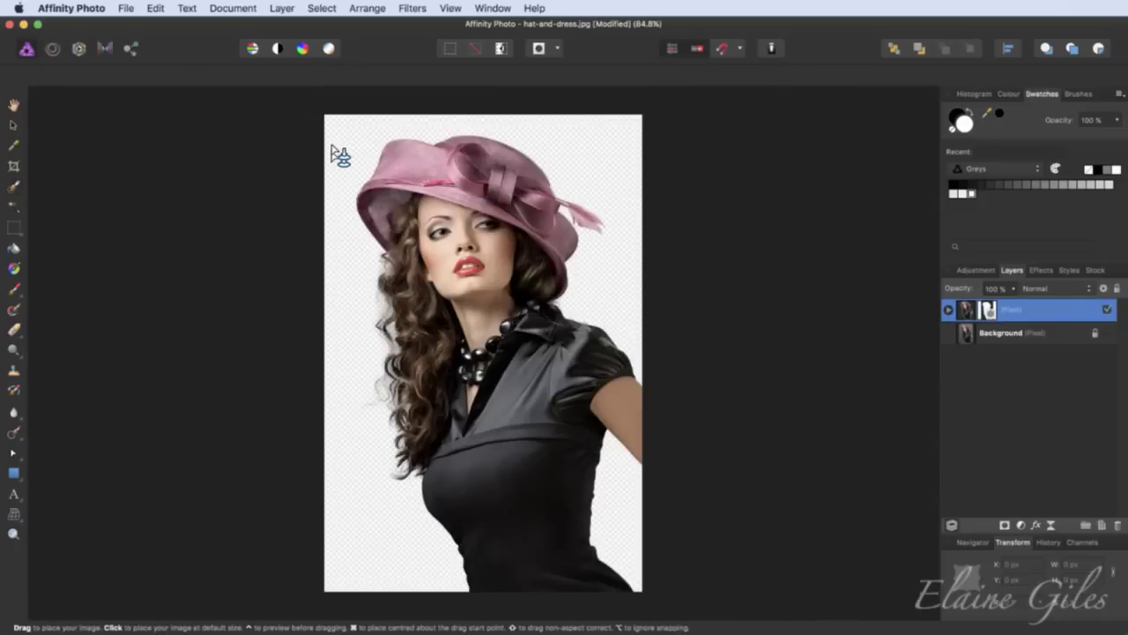
{"action": "left_click", "coordinate": [331, 148]}
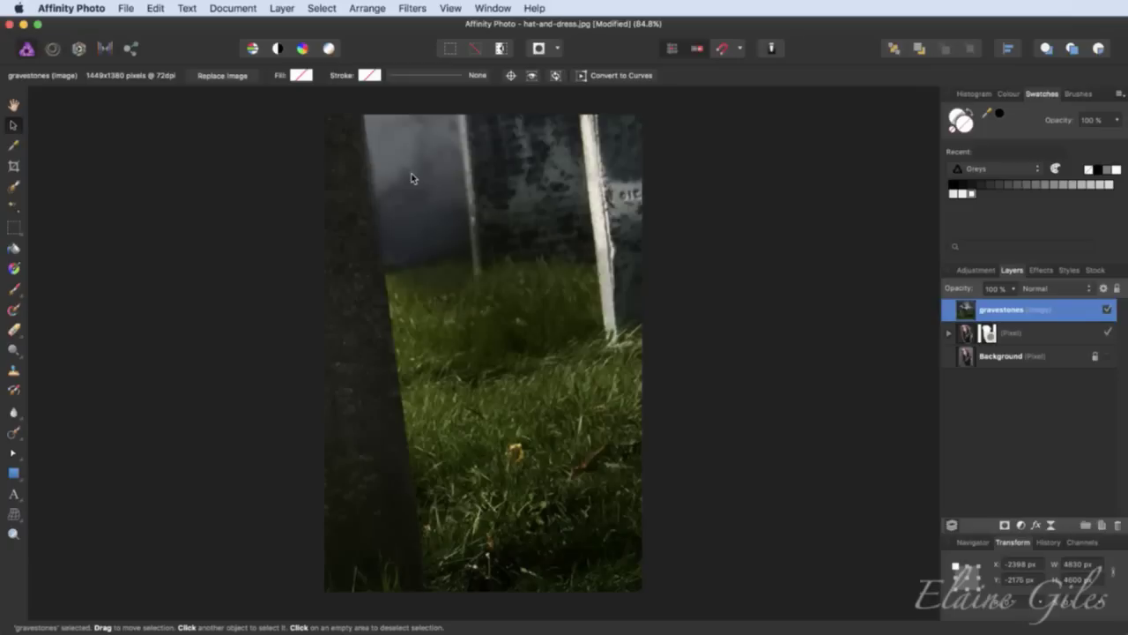
- Scale the gravestones image down proportionally to about 1776 px wide and position it to cover the whole canvas
{"action": "key", "text": "super+minus"}
{"action": "key", "text": "super+minus"}
{"action": "key", "text": "super+minus"}
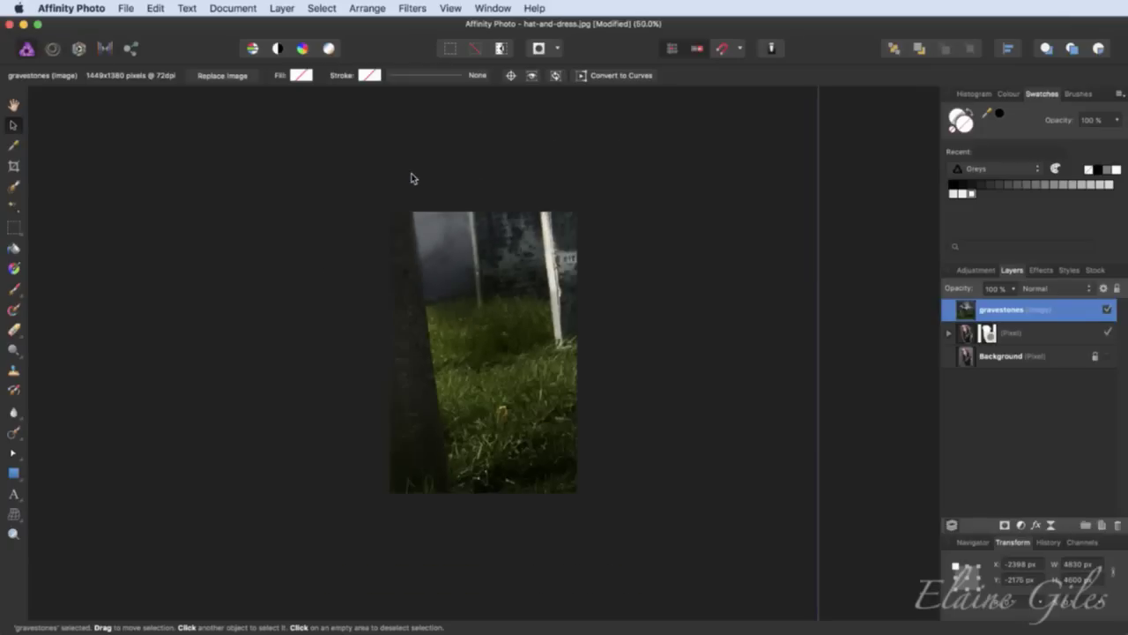
{"action": "key", "text": "super+minus"}
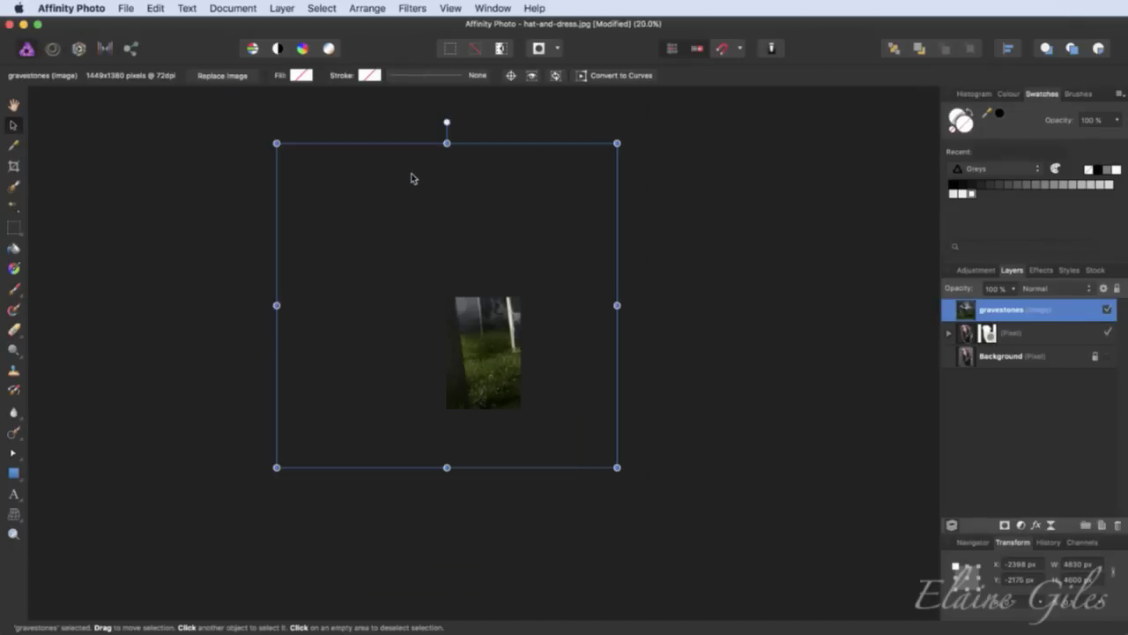
{"action": "left_click_drag", "start_coordinate": [410, 178], "coordinate": [402, 181]}
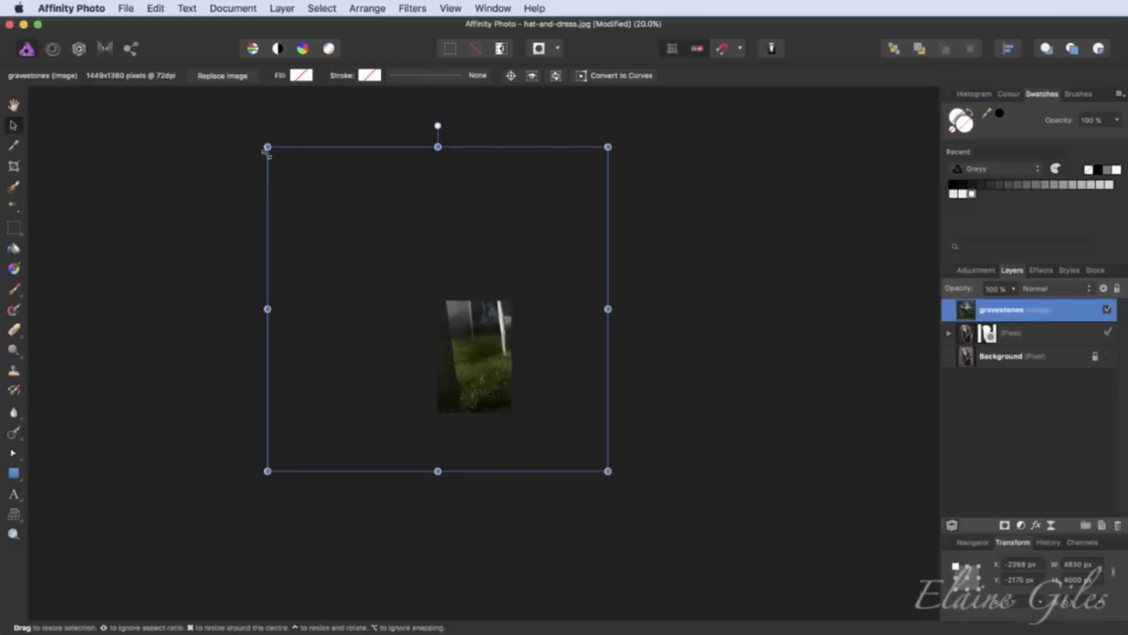
{"action": "left_click_drag", "start_coordinate": [267, 146], "coordinate": [442, 288]}
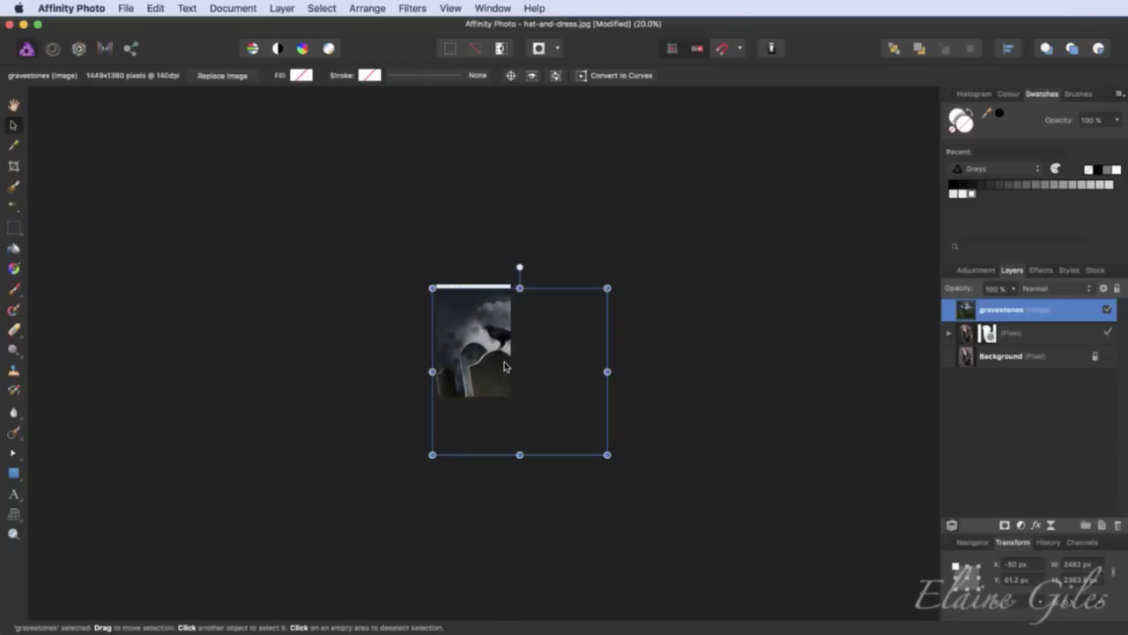
{"action": "left_click_drag", "start_coordinate": [501, 374], "coordinate": [498, 365]}
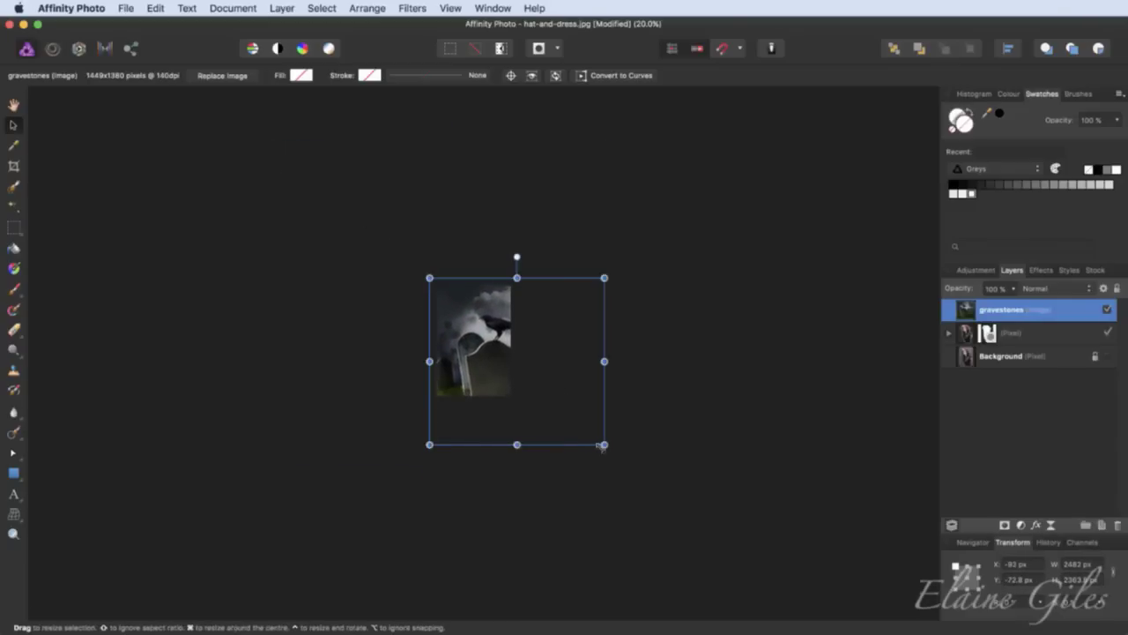
{"action": "left_click_drag", "start_coordinate": [598, 444], "coordinate": [544, 410]}
{"action": "left_click_drag", "start_coordinate": [483, 362], "coordinate": [470, 363]}
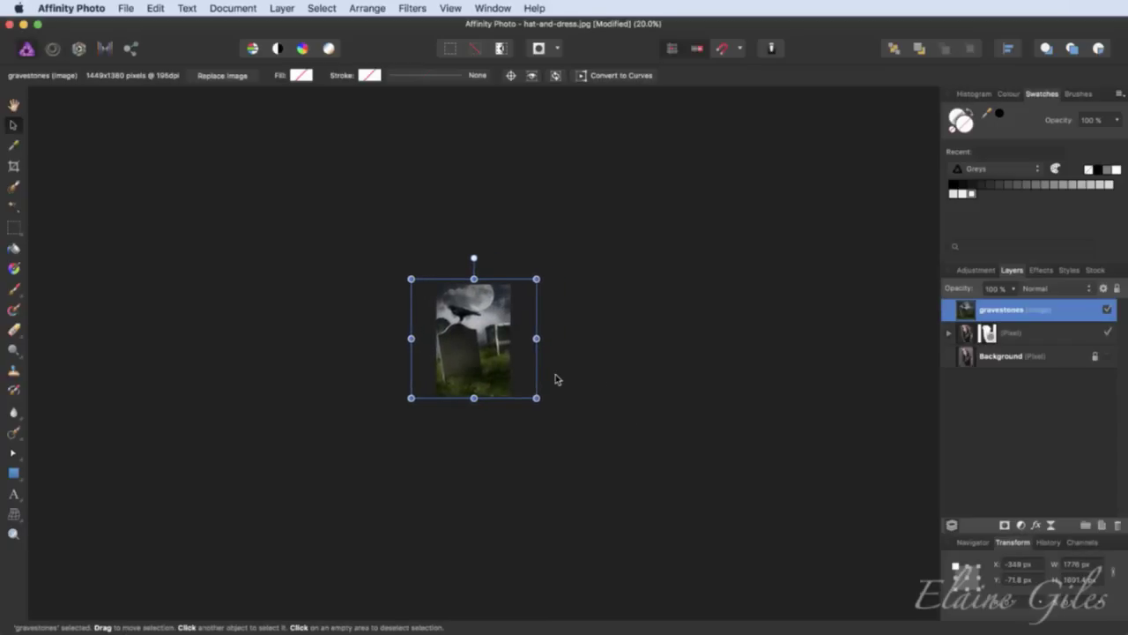
- Move the gravestones layer directly beneath the woman's masked layer, and select the masked layer
{"action": "key", "text": "super+0"}
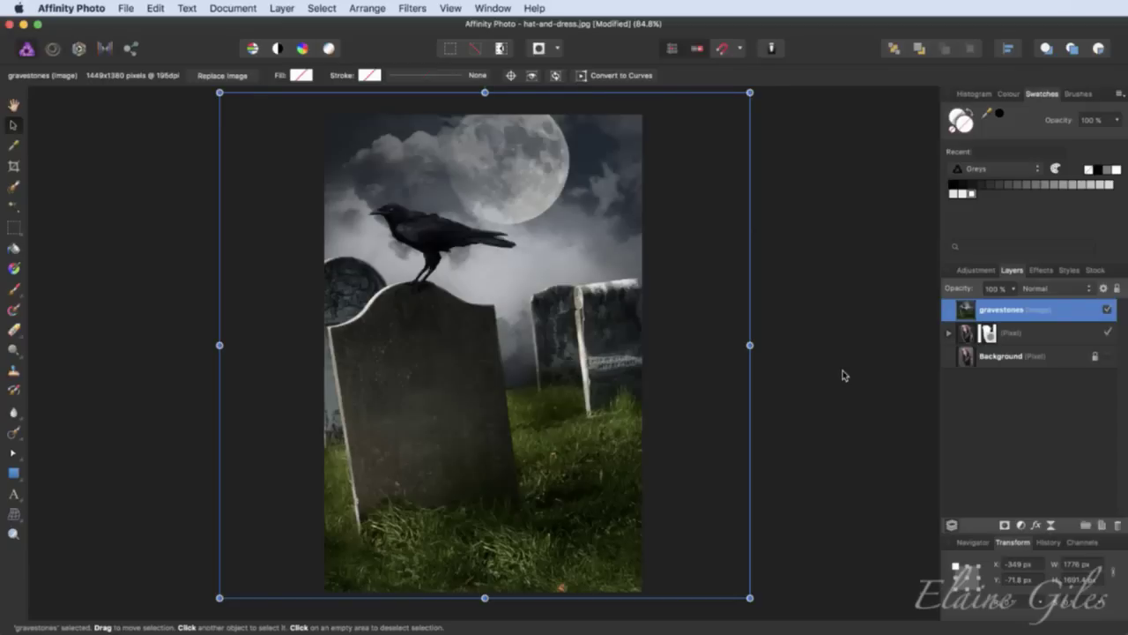
{"action": "key", "text": "super+bracketleft"}
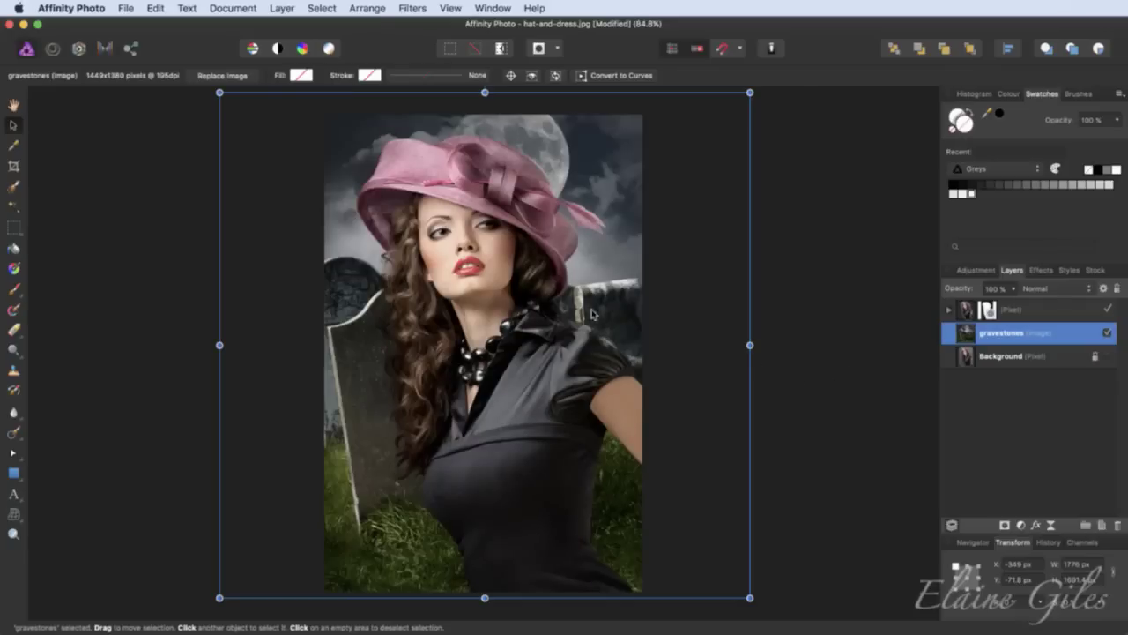
{"action": "left_click", "coordinate": [1029, 314]}
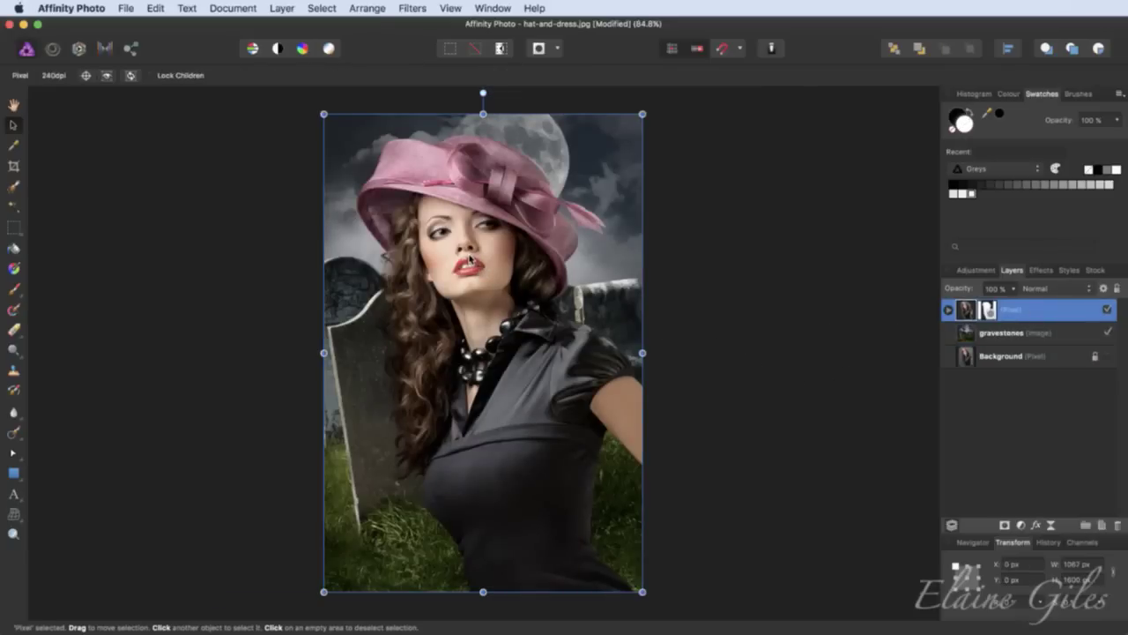
- Move the masked woman down and right to about X 121 px, Y 66 px, and examine her hair and under-brim edges against the gravestones
{"action": "left_click_drag", "start_coordinate": [471, 260], "coordinate": [506, 278]}
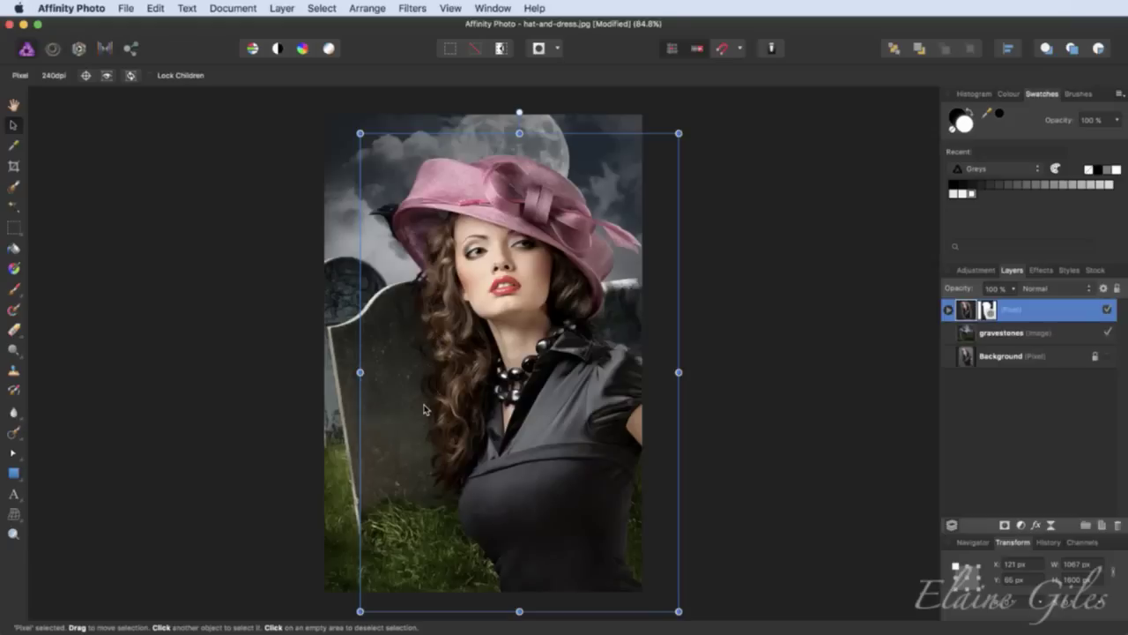
{"action": "scroll", "coordinate": [424, 408], "scroll_direction": "up", "scroll_amount": 3}
{"action": "scroll", "coordinate": [424, 408], "scroll_direction": "up", "scroll_amount": 3}
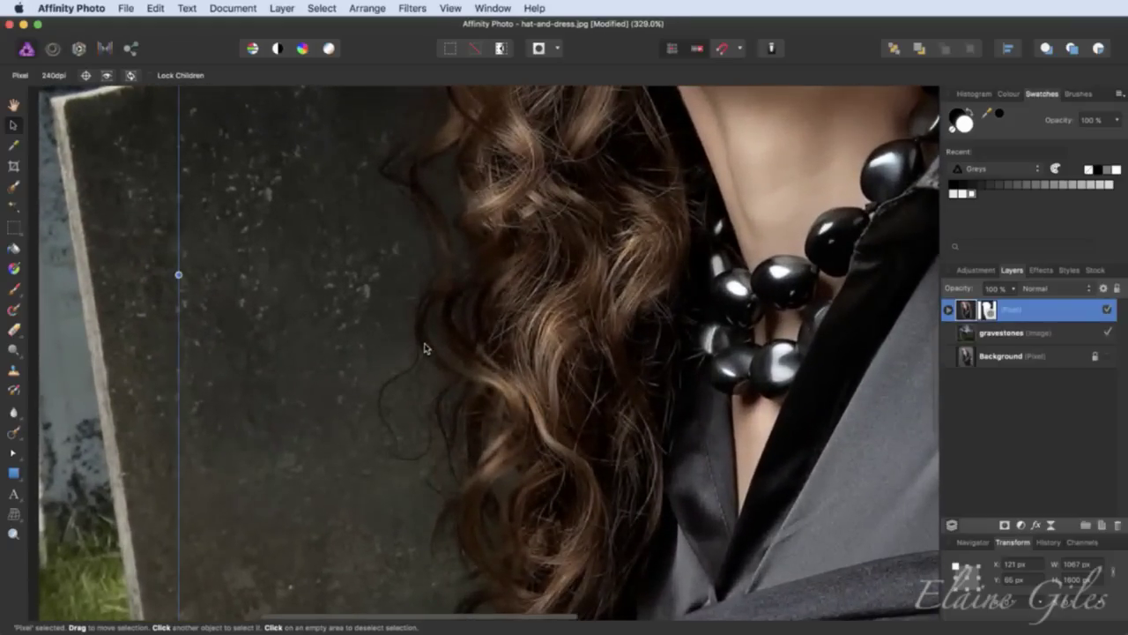
{"action": "scroll", "coordinate": [487, 132], "scroll_direction": "up", "scroll_amount": 5}
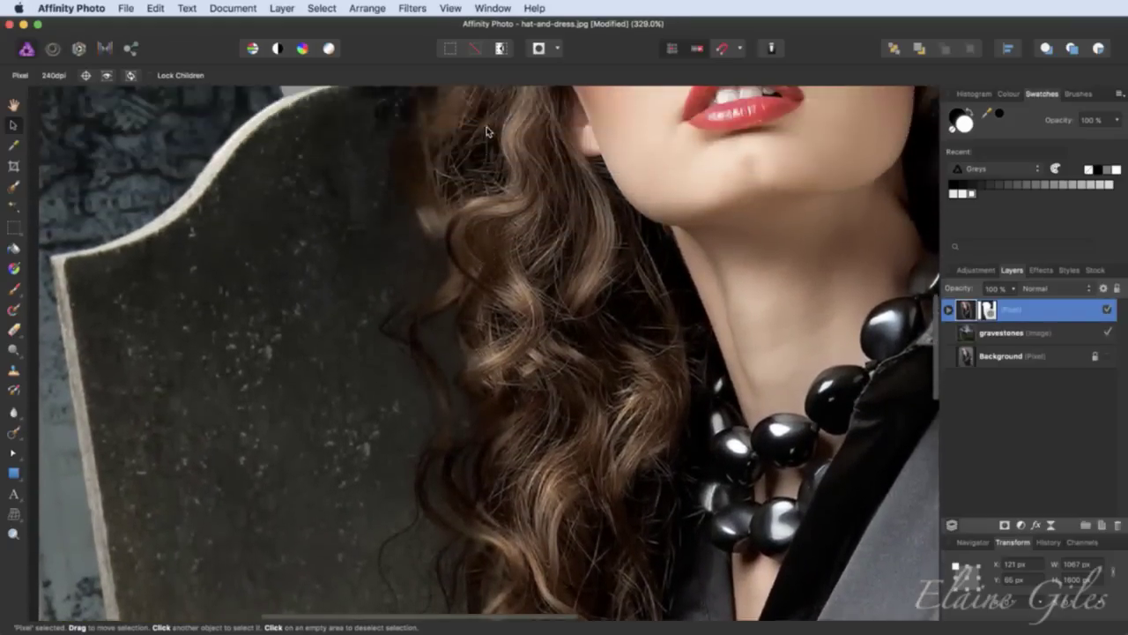
{"action": "scroll", "coordinate": [487, 133], "scroll_direction": "up", "scroll_amount": 8}
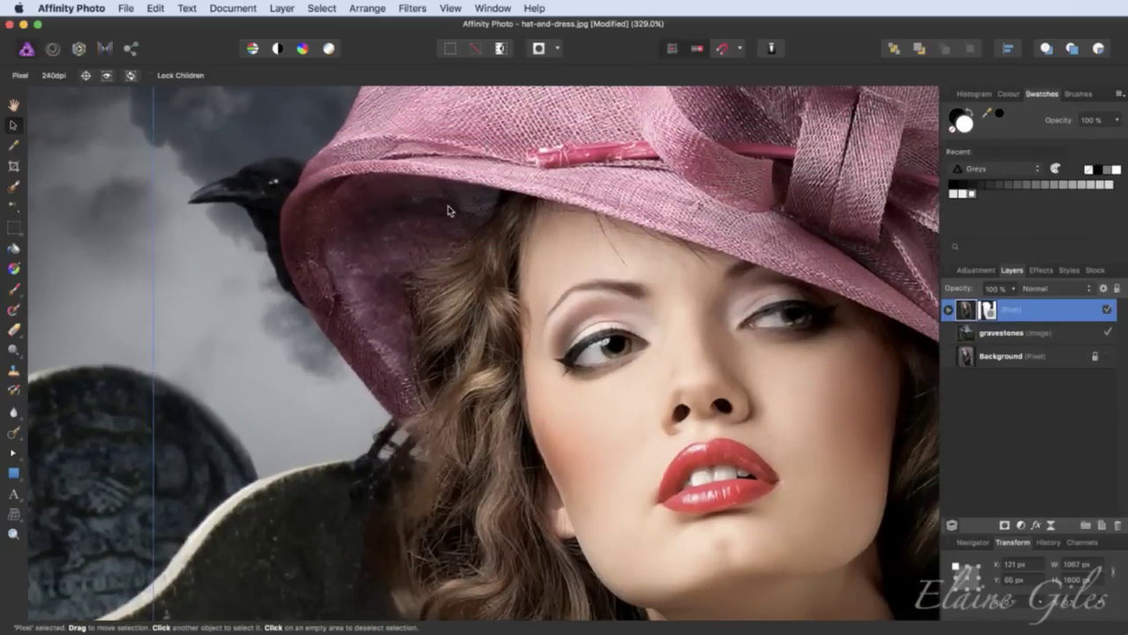
{"action": "scroll", "coordinate": [448, 205], "scroll_direction": "up", "scroll_amount": 6}
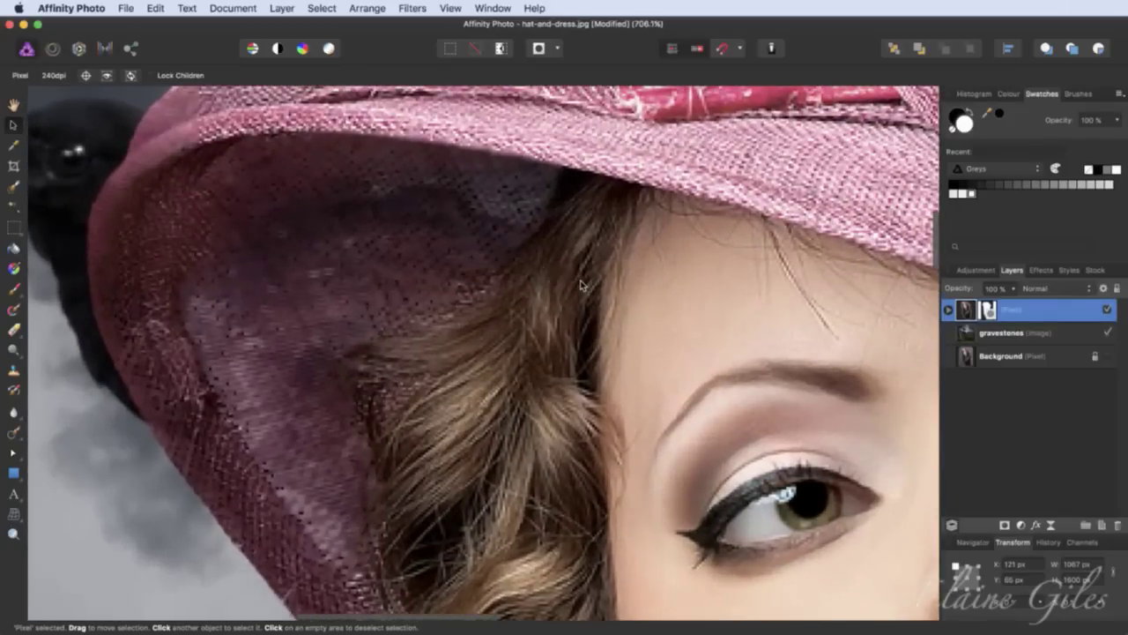
- Shift the woman sideways over the crow to check the brim's transparency, and settle her at about X 128 px, Y 68 px
{"action": "scroll", "coordinate": [580, 284], "scroll_direction": "right", "scroll_amount": 3}
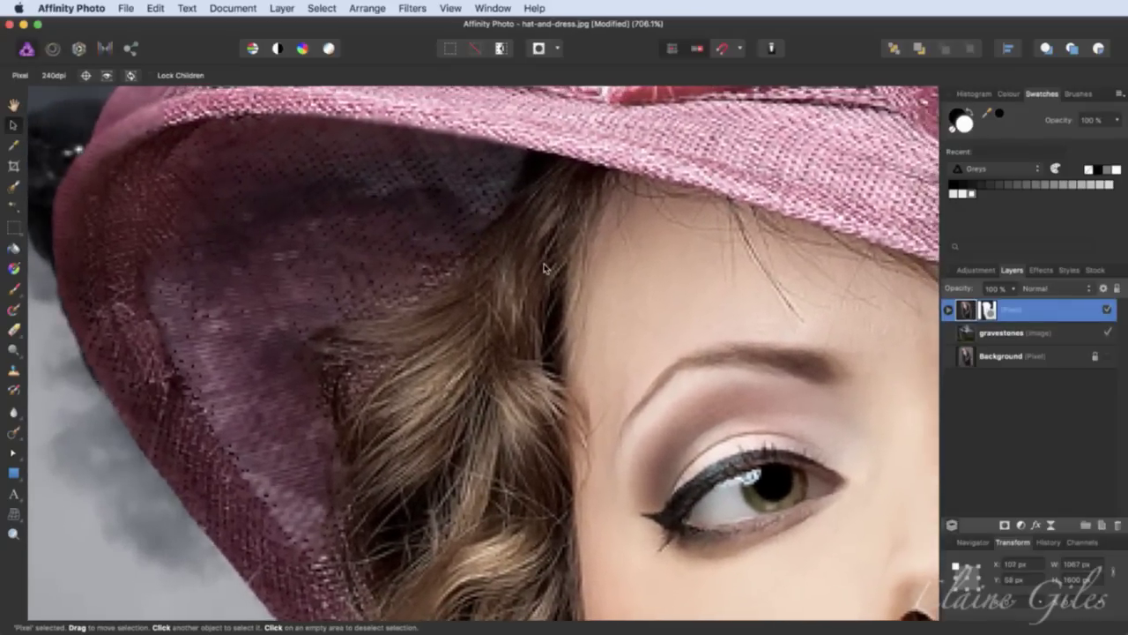
{"action": "scroll", "coordinate": [544, 267], "scroll_direction": "right", "scroll_amount": 5}
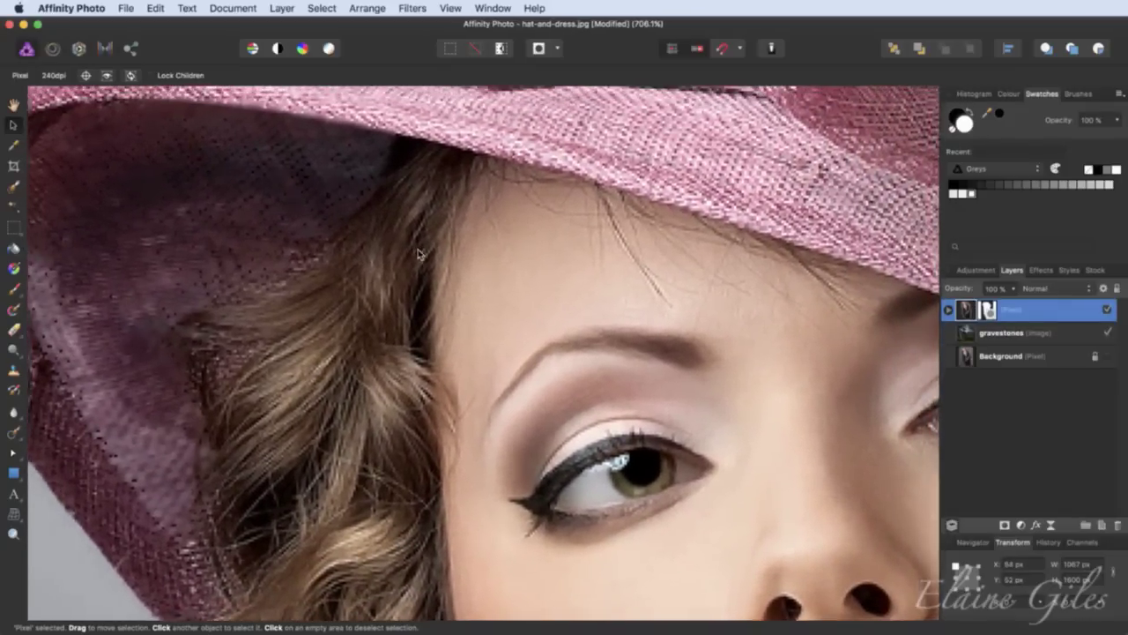
{"action": "scroll", "coordinate": [418, 254], "scroll_direction": "right", "scroll_amount": 4}
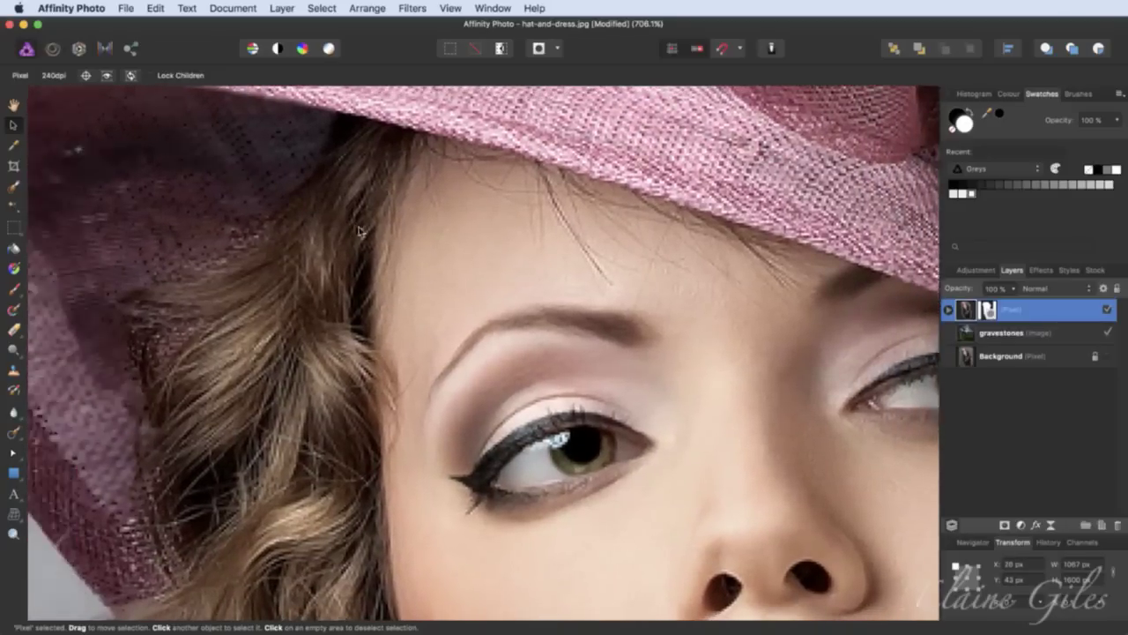
{"action": "scroll", "coordinate": [359, 231], "scroll_direction": "left", "scroll_amount": 8}
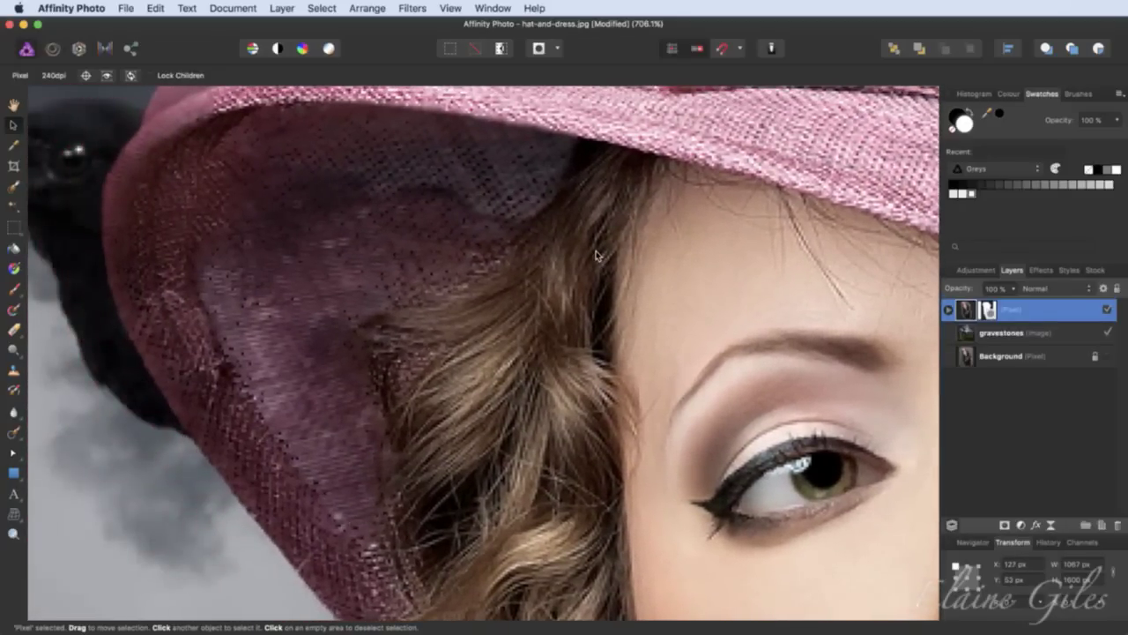
{"action": "key", "text": "super+0"}
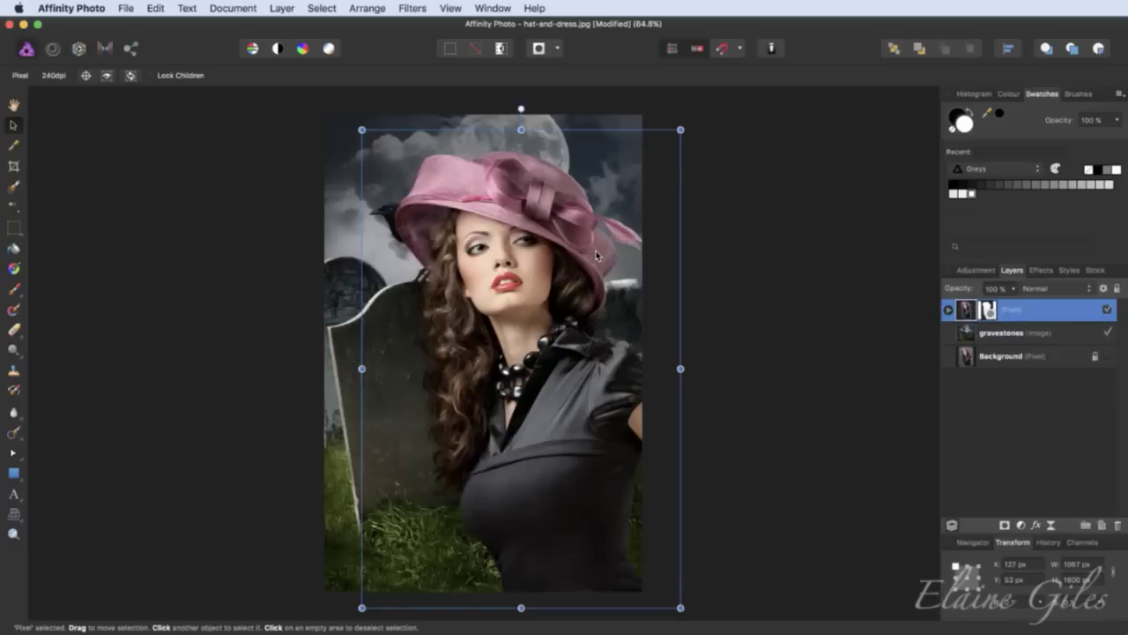
{"action": "left_click_drag", "start_coordinate": [527, 284], "coordinate": [527, 288]}
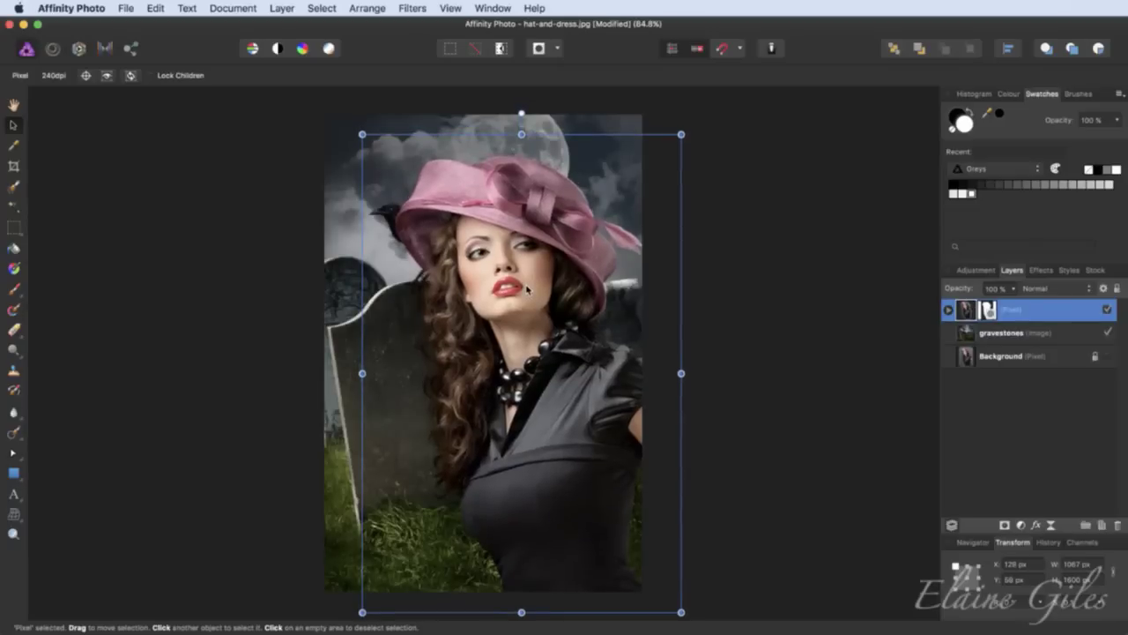